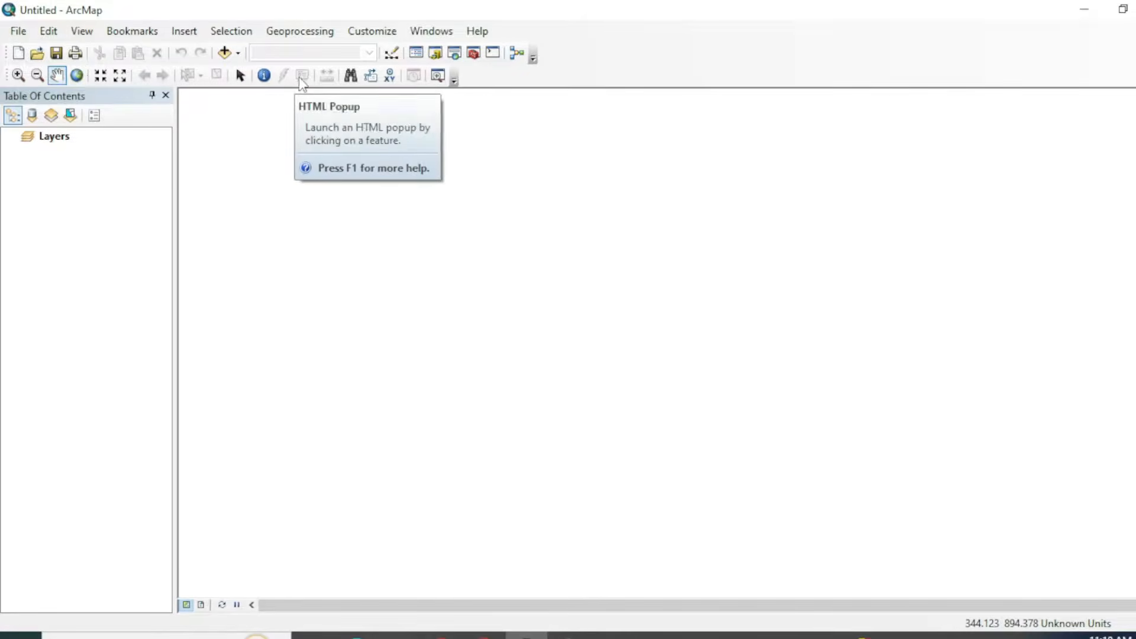
Turn on the Editor toolbar from the list of available toolbars
{"action": "right_click", "coordinate": [610, 74]}
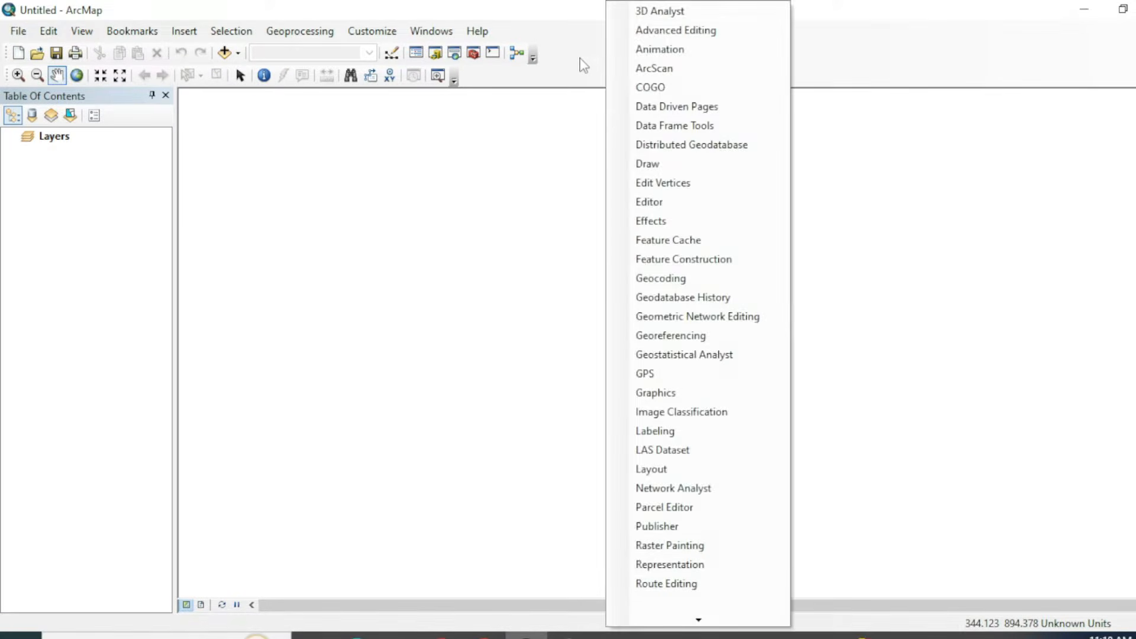
{"action": "right_click", "coordinate": [581, 65]}
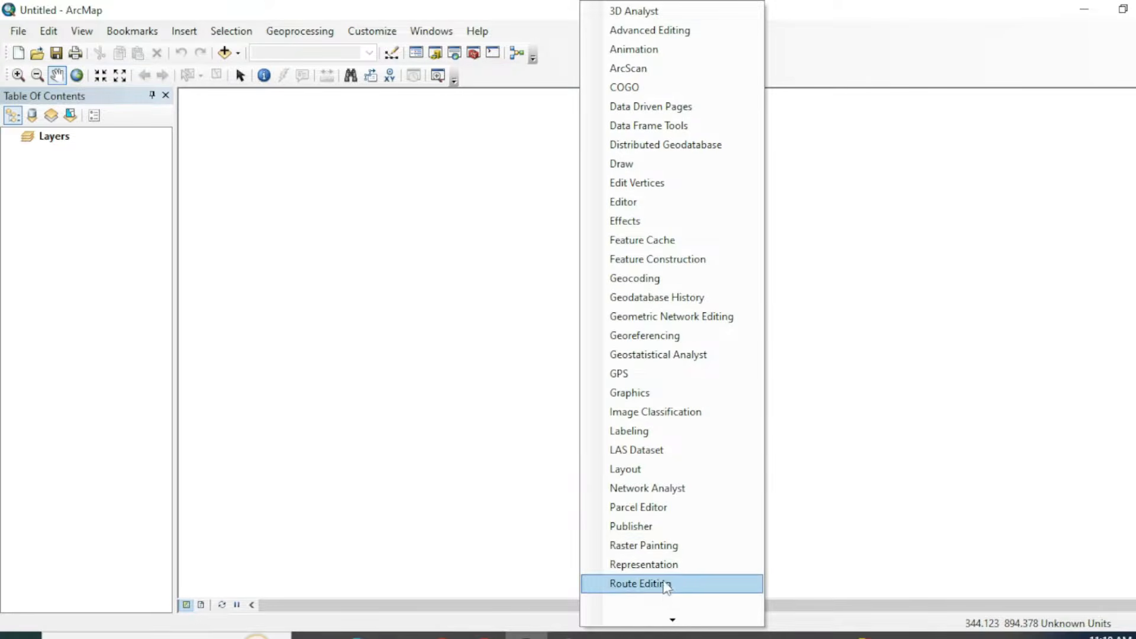
{"action": "mouse_move", "coordinate": [672, 620]}
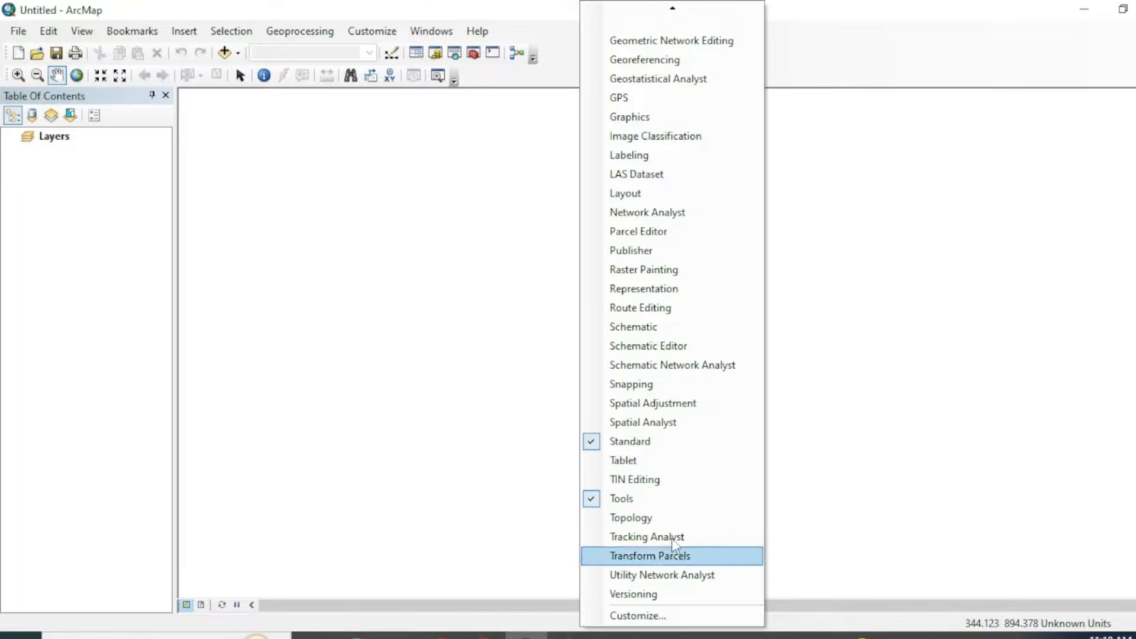
{"action": "mouse_move", "coordinate": [675, 12]}
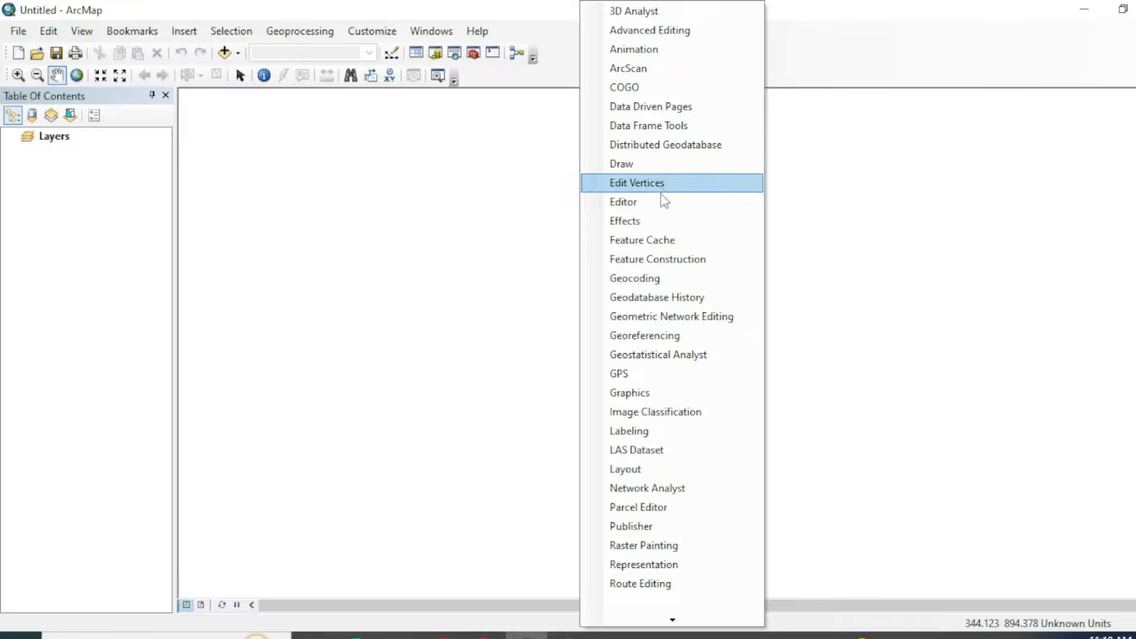
{"action": "left_click", "coordinate": [662, 203]}
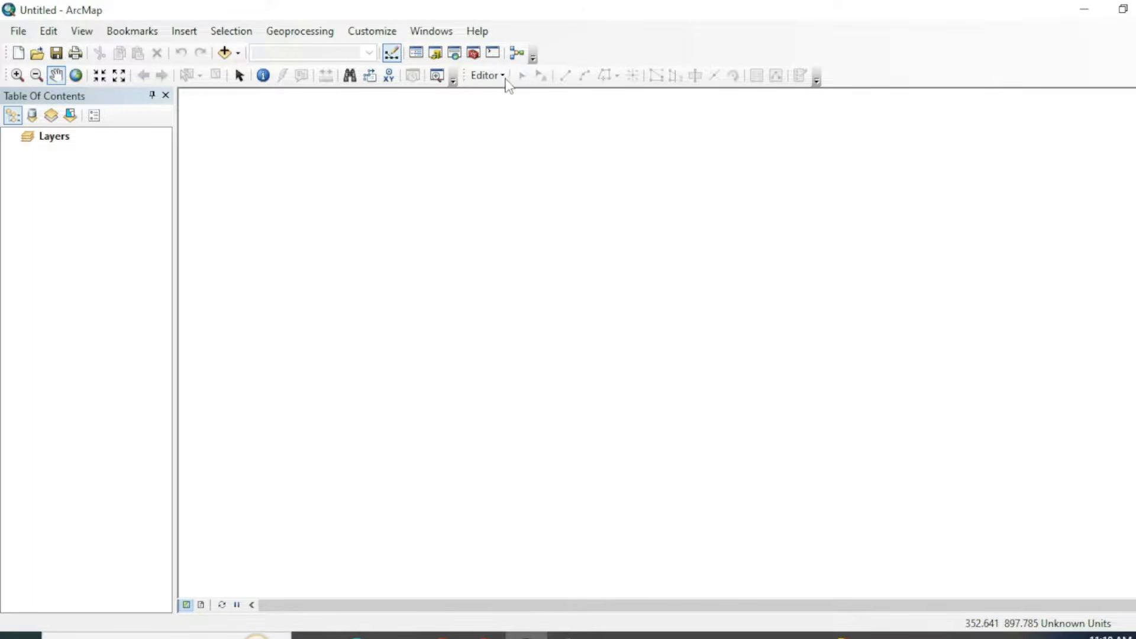
Save the untitled map document on the Desktop as an ArcMap Document named Basic
{"action": "mouse_move", "coordinate": [81, 100]}
{"action": "left_mouse_down"}
{"action": "mouse_move", "coordinate": [438, 121]}
{"action": "mouse_move", "coordinate": [80, 102]}
{"action": "left_mouse_up"}
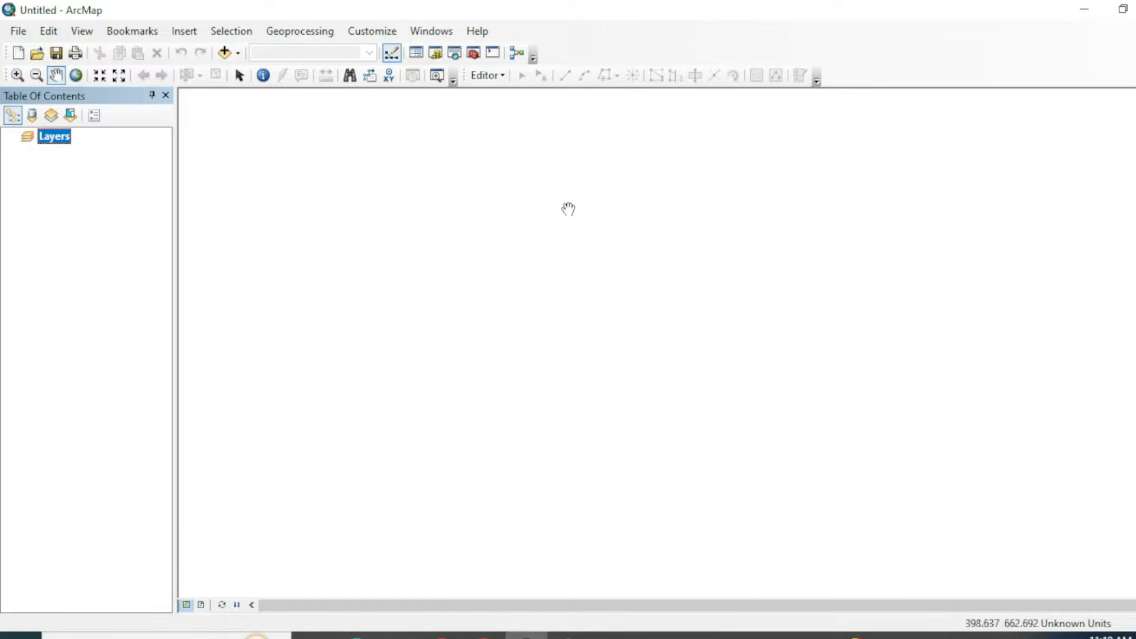
{"action": "left_click", "coordinate": [398, 228]}
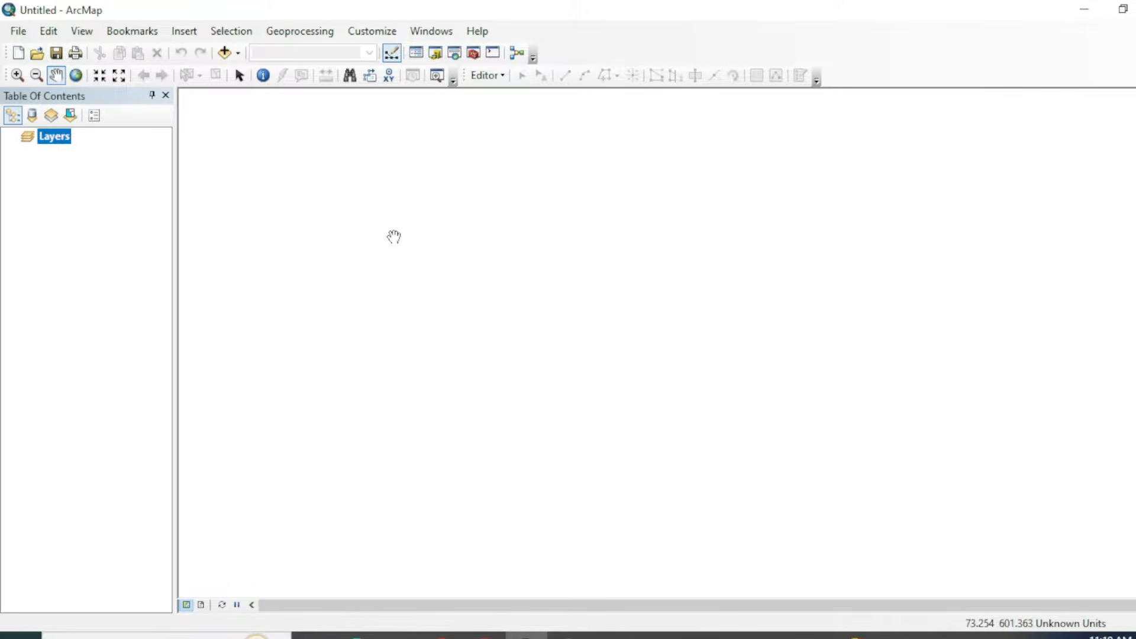
{"action": "key", "text": "ctrl+s"}
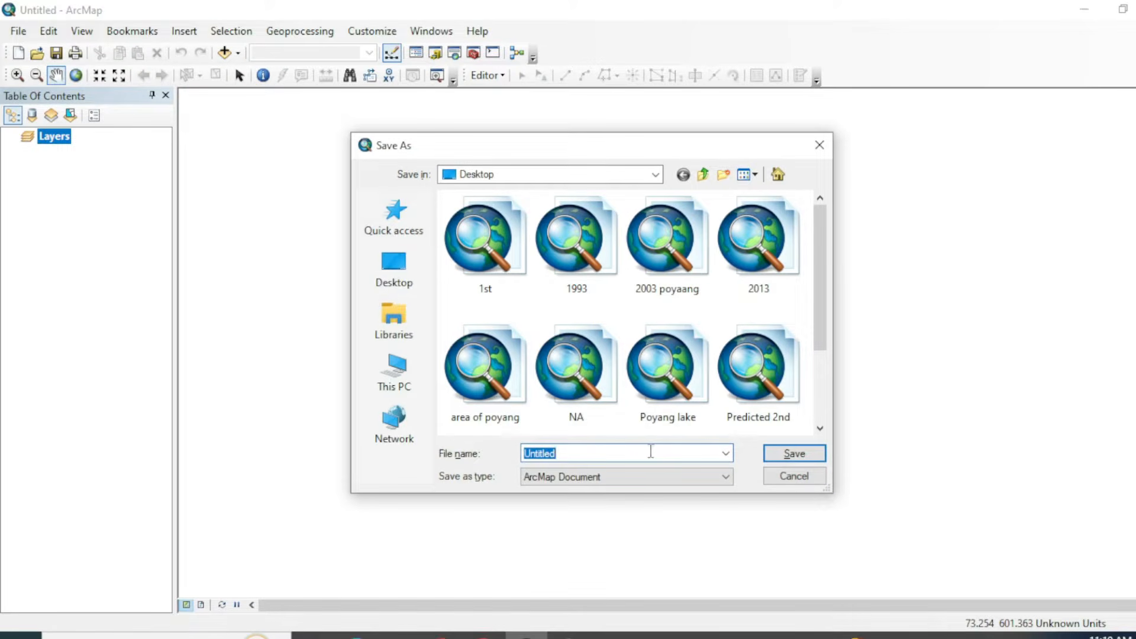
{"action": "type", "text": "Basic"}
{"action": "left_click", "coordinate": [794, 456]}
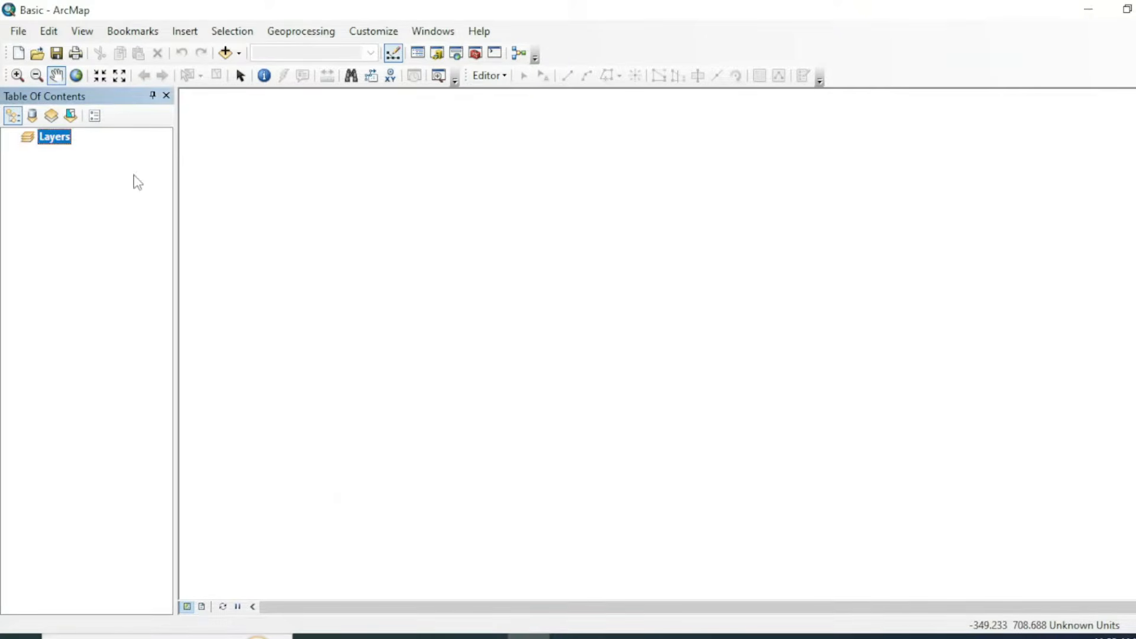
Close and reopen the Table Of Contents, and open the Catalog window
{"action": "left_click", "coordinate": [166, 95]}
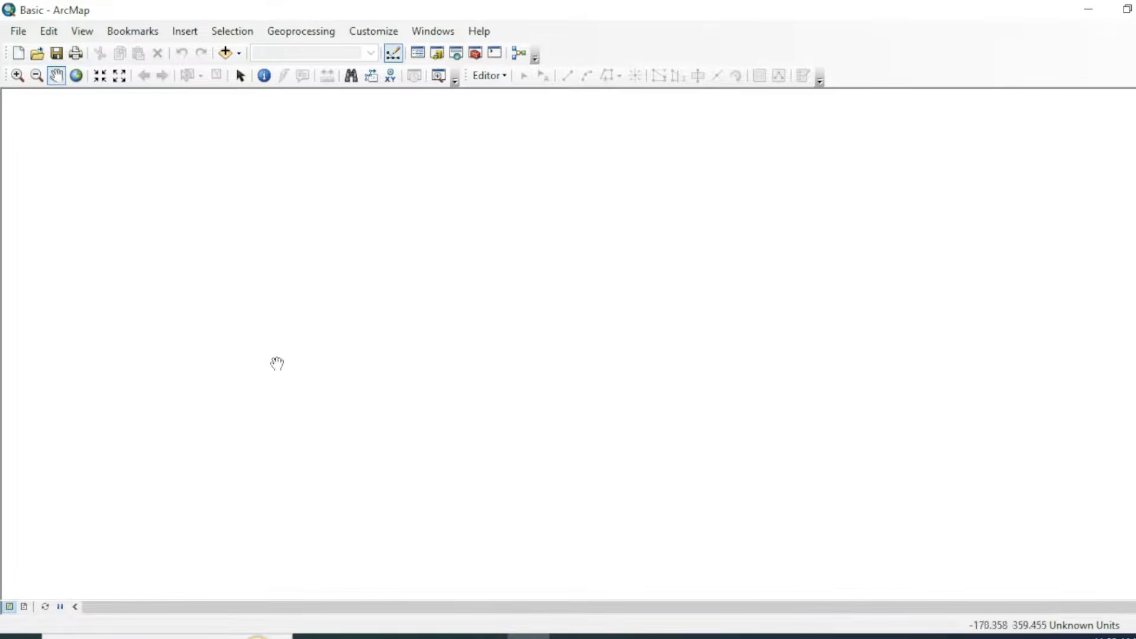
{"action": "left_click", "coordinate": [418, 54]}
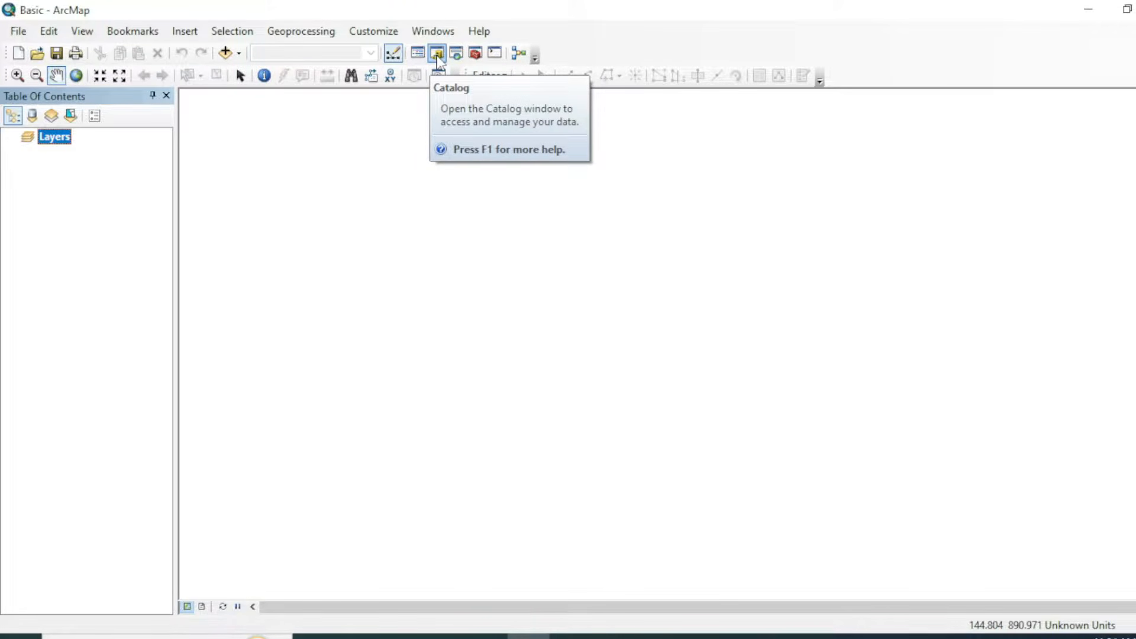
{"action": "left_click", "coordinate": [438, 54]}
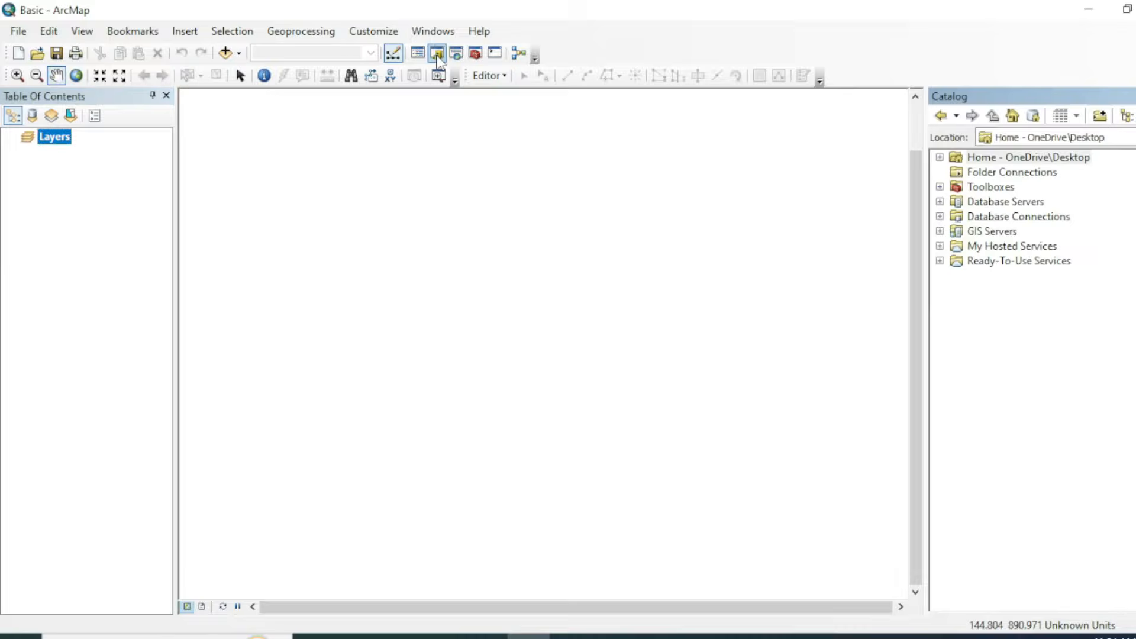
Add a folder connection to Local Disk (D:) in the Catalog and expand it to list its folders
{"action": "right_click", "coordinate": [975, 172]}
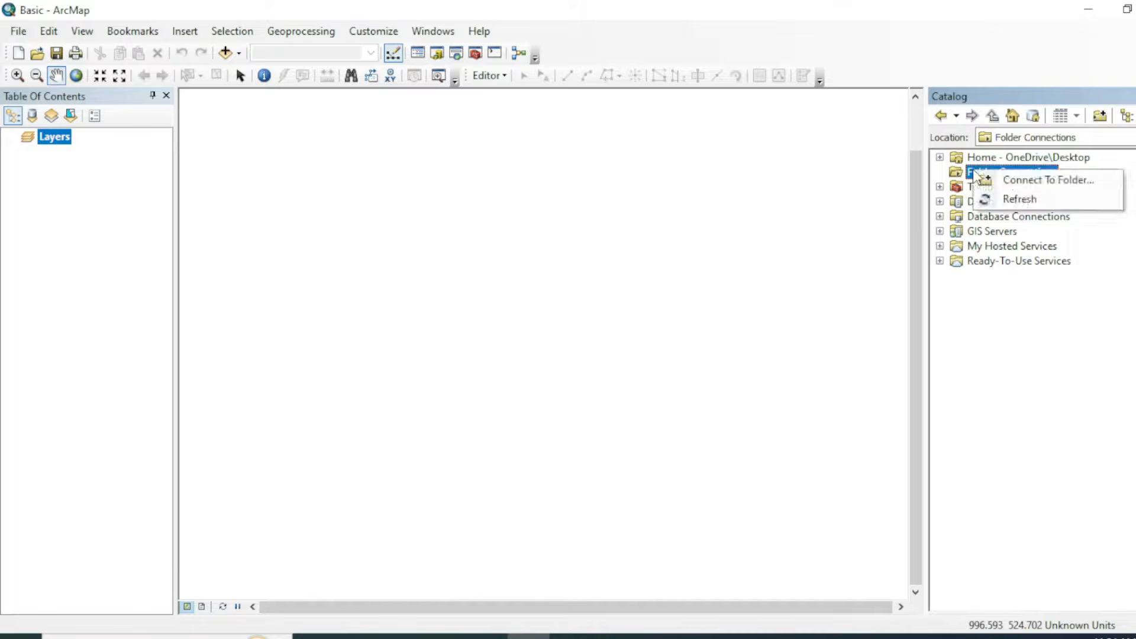
{"action": "left_click", "coordinate": [1008, 182]}
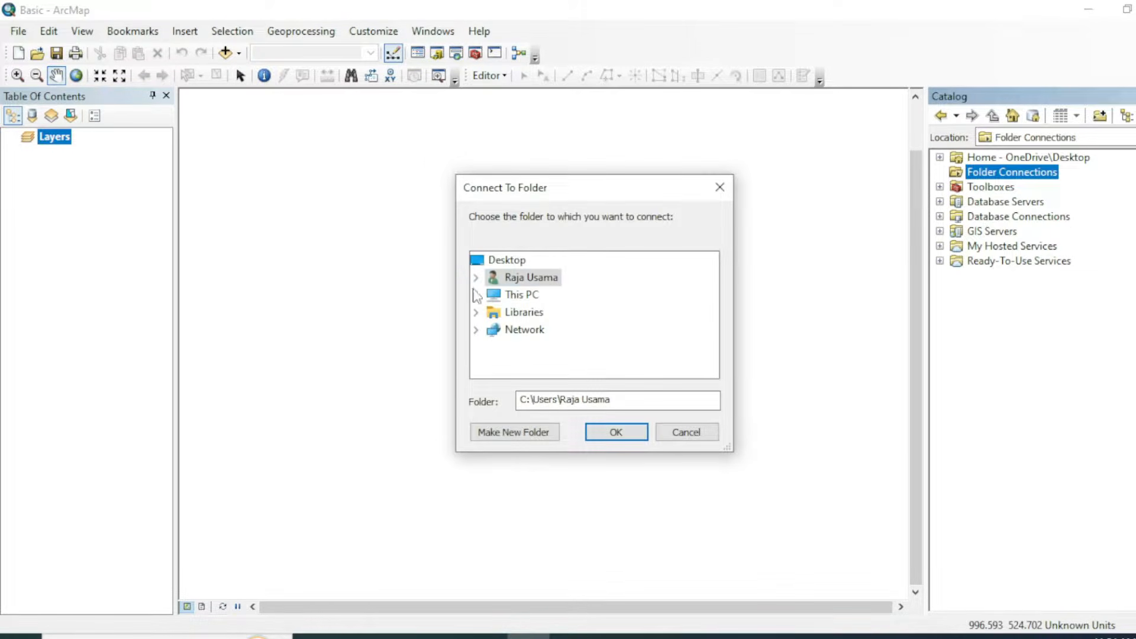
{"action": "left_click", "coordinate": [476, 295]}
{"action": "scroll", "coordinate": [536, 331], "scroll_direction": "down", "scroll_amount": 2}
{"action": "double_click", "coordinate": [541, 312]}
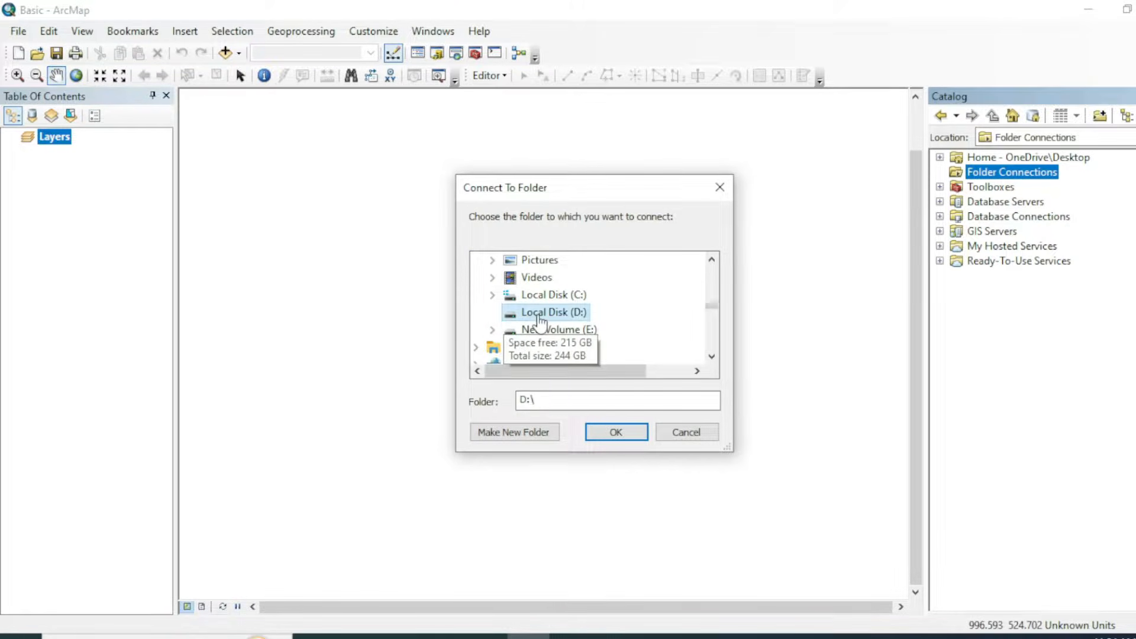
{"action": "left_click", "coordinate": [617, 433]}
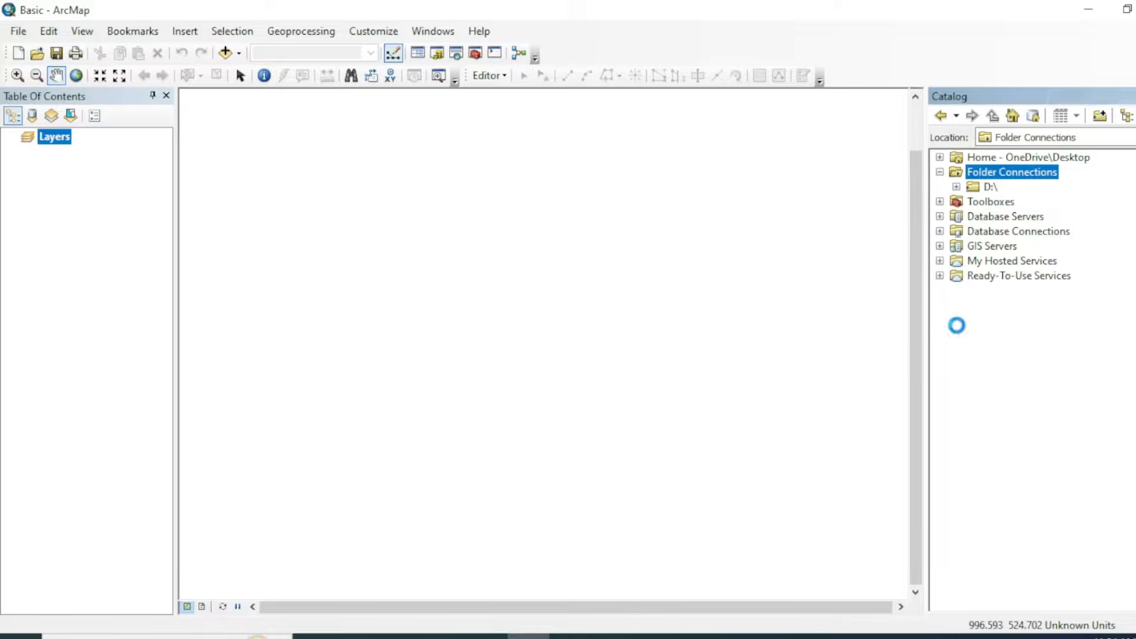
{"action": "left_click", "coordinate": [956, 187]}
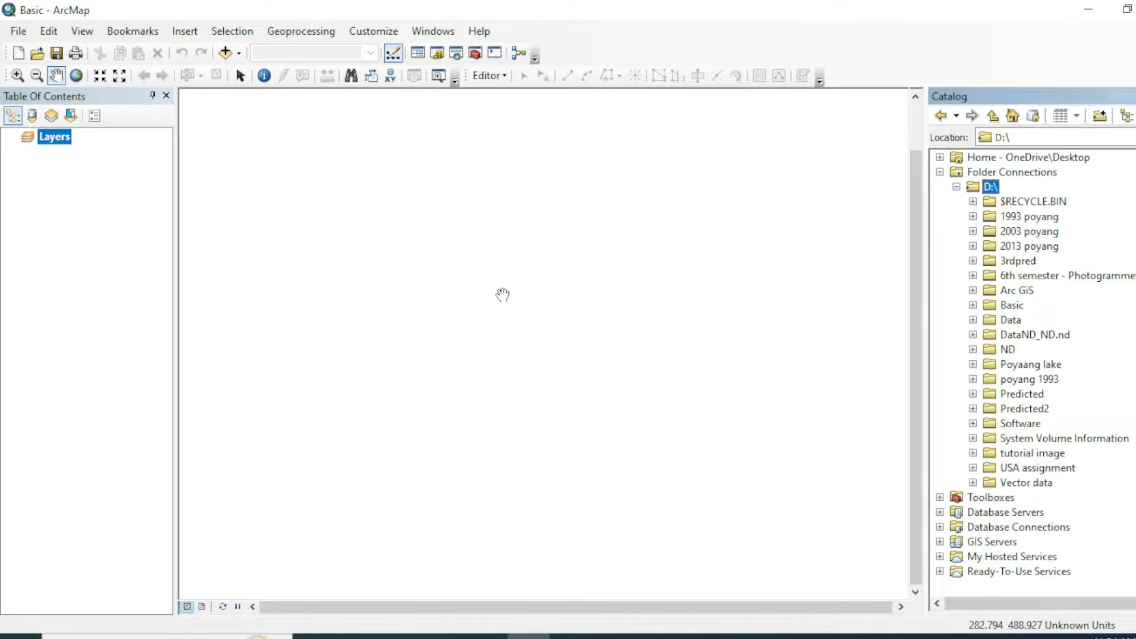
Open and close the Search window, and open ArcToolbox and move it over the Catalog
{"action": "left_click", "coordinate": [456, 52]}
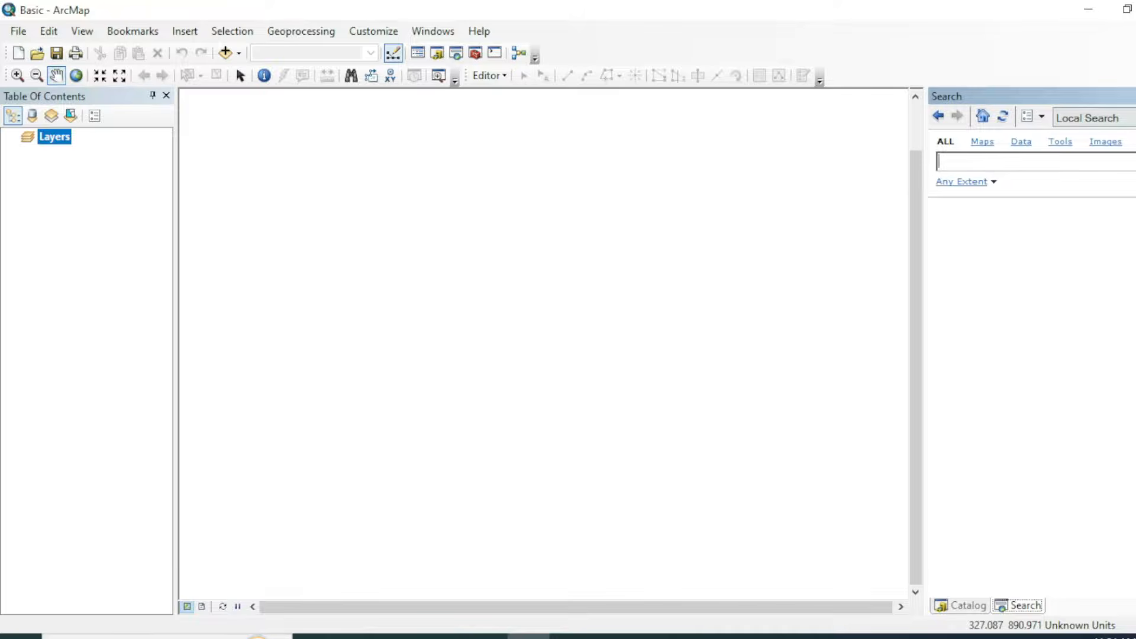
{"action": "left_click", "coordinate": [1134, 96]}
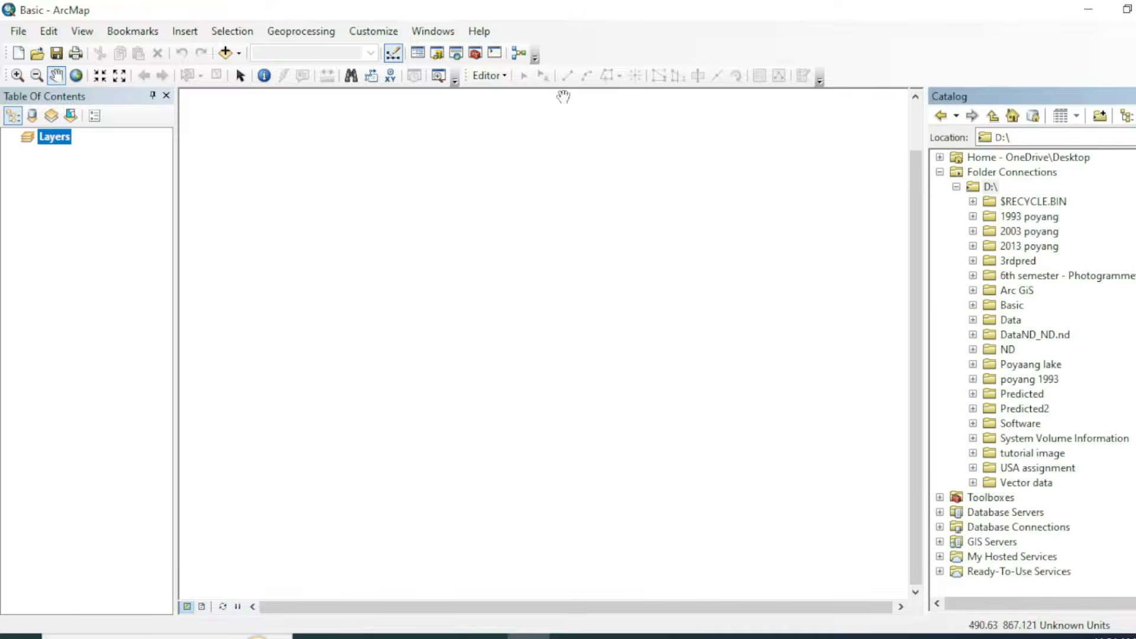
{"action": "left_click", "coordinate": [476, 55]}
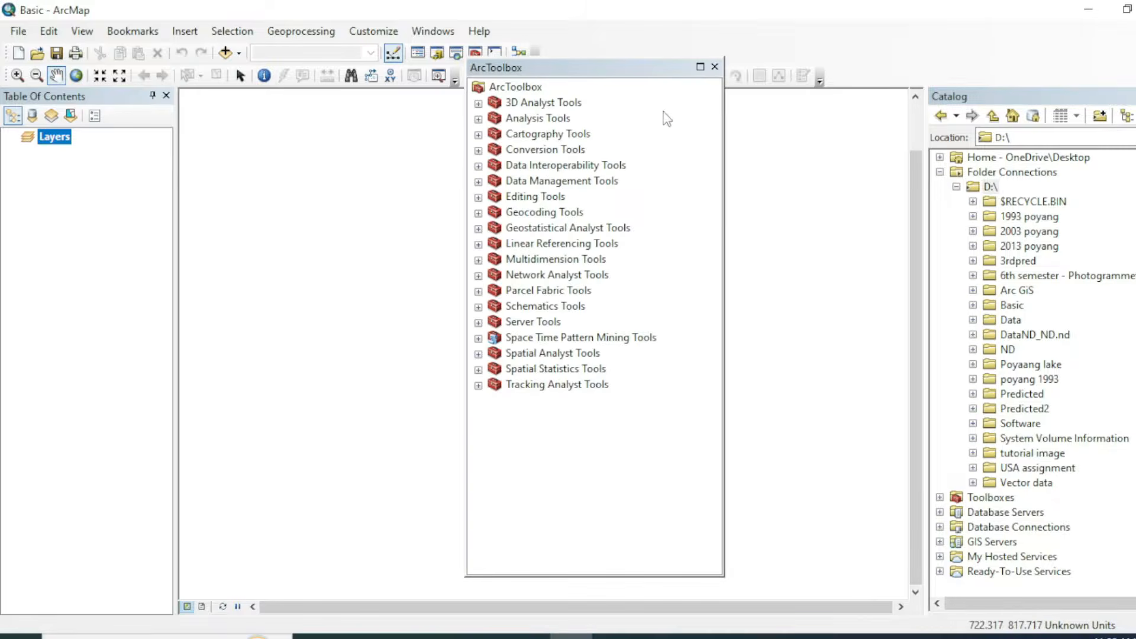
{"action": "left_click_drag", "start_coordinate": [601, 73], "coordinate": [1010, 117]}
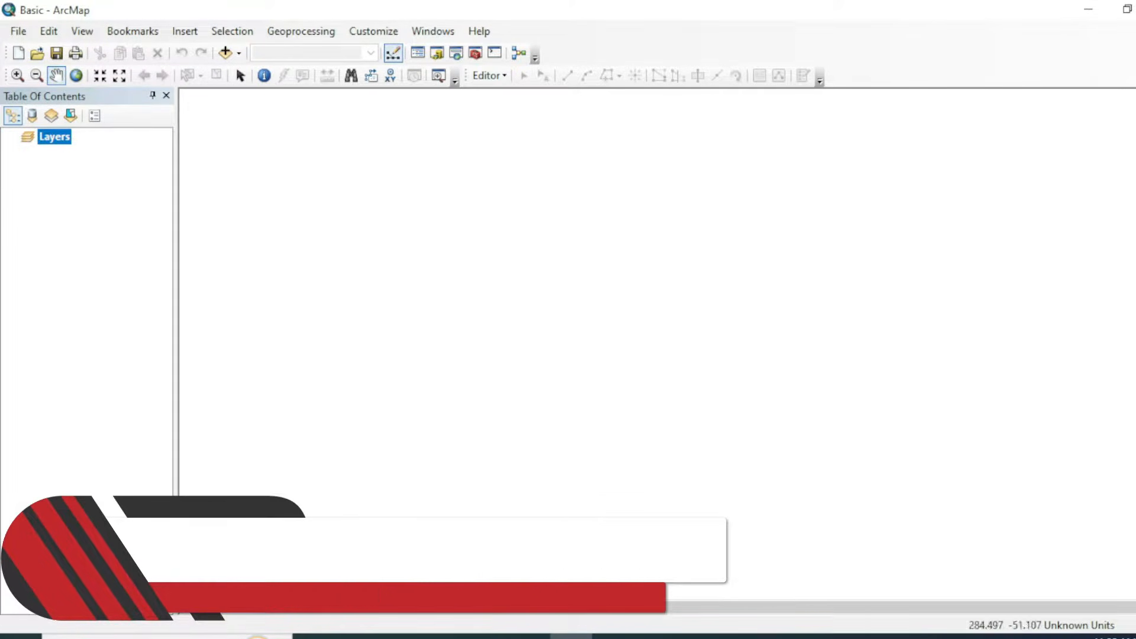
Switch to Google Chrome, search for "diva gis" and open the DIVA-GIS "Download data by country" page
{"action": "mouse_move", "coordinate": [486, 636]}
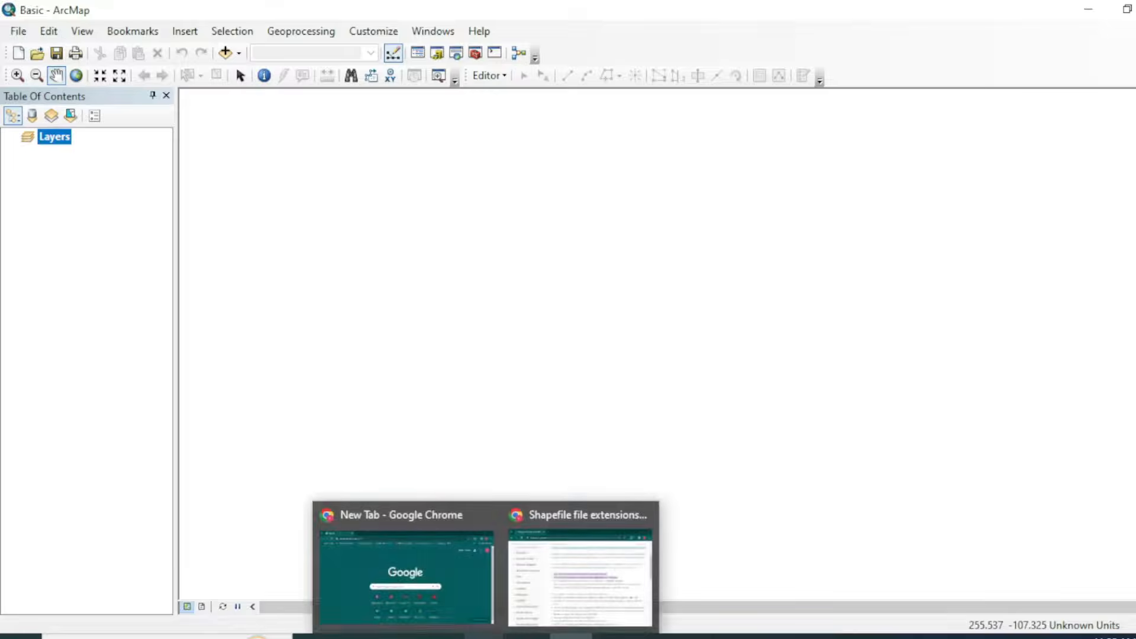
{"action": "left_click", "coordinate": [408, 570]}
{"action": "left_click", "coordinate": [449, 384]}
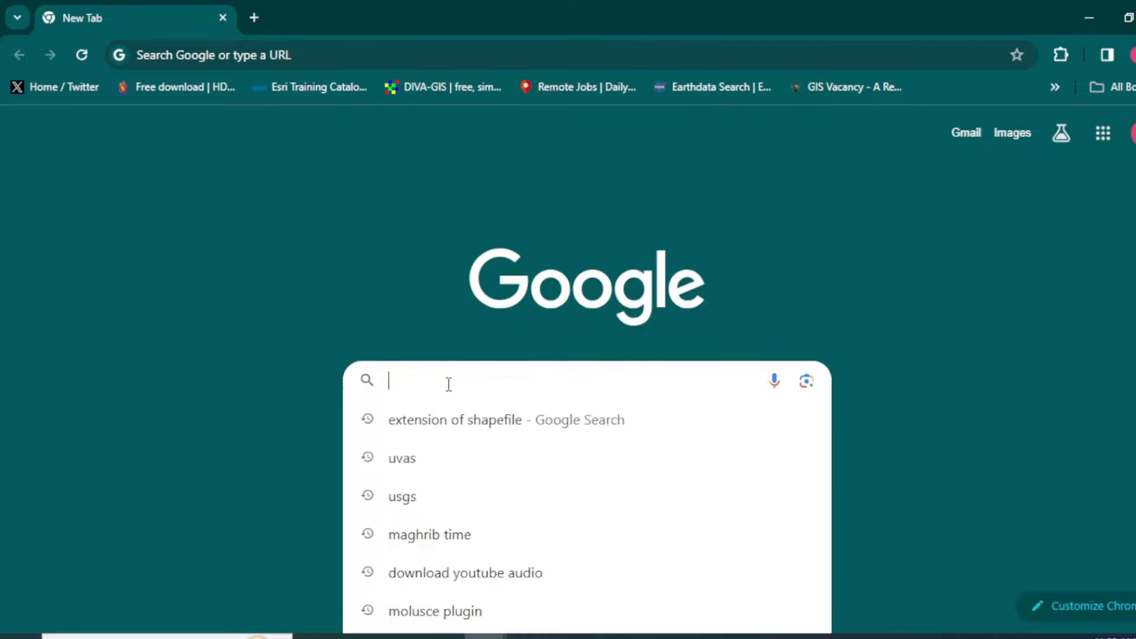
{"action": "type", "text": "diva gis"}
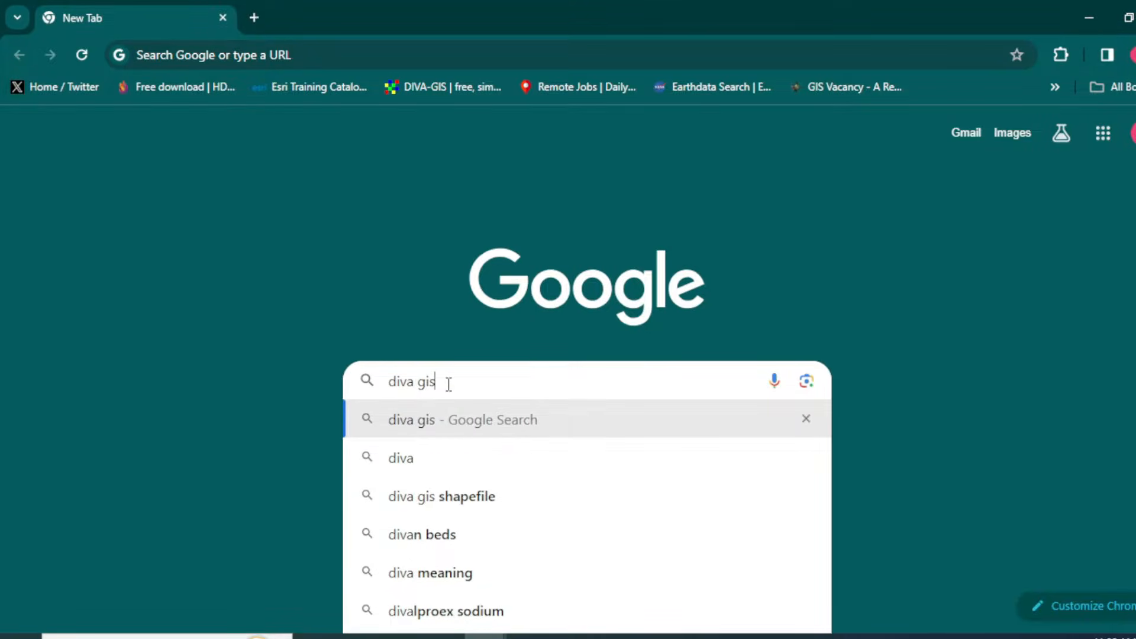
{"action": "key", "text": "Return"}
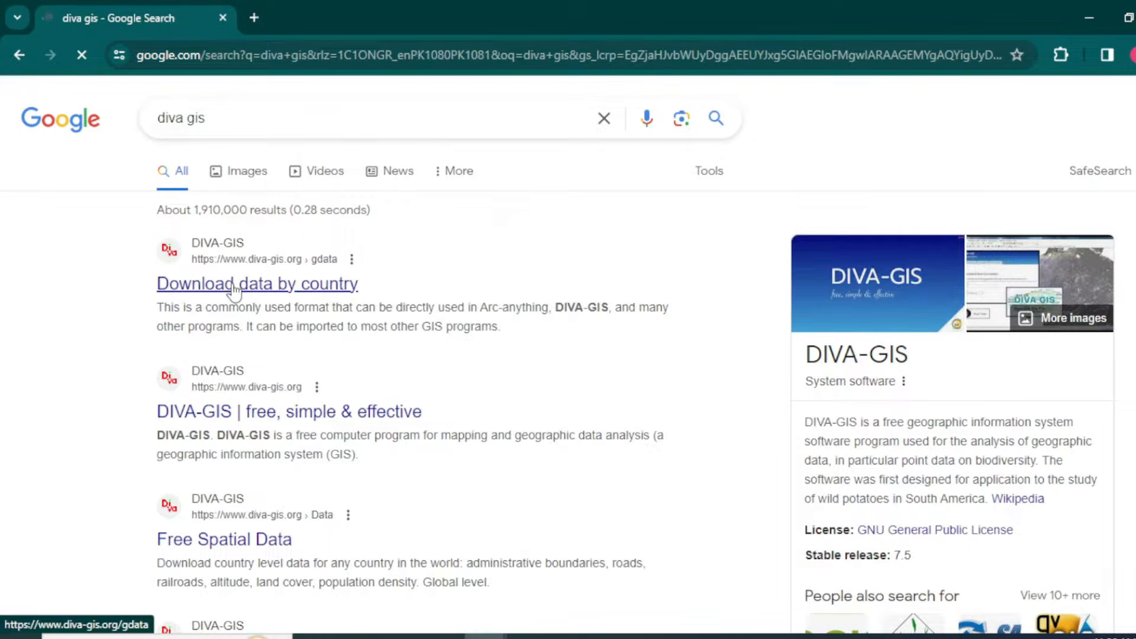
{"action": "left_click", "coordinate": [233, 287]}
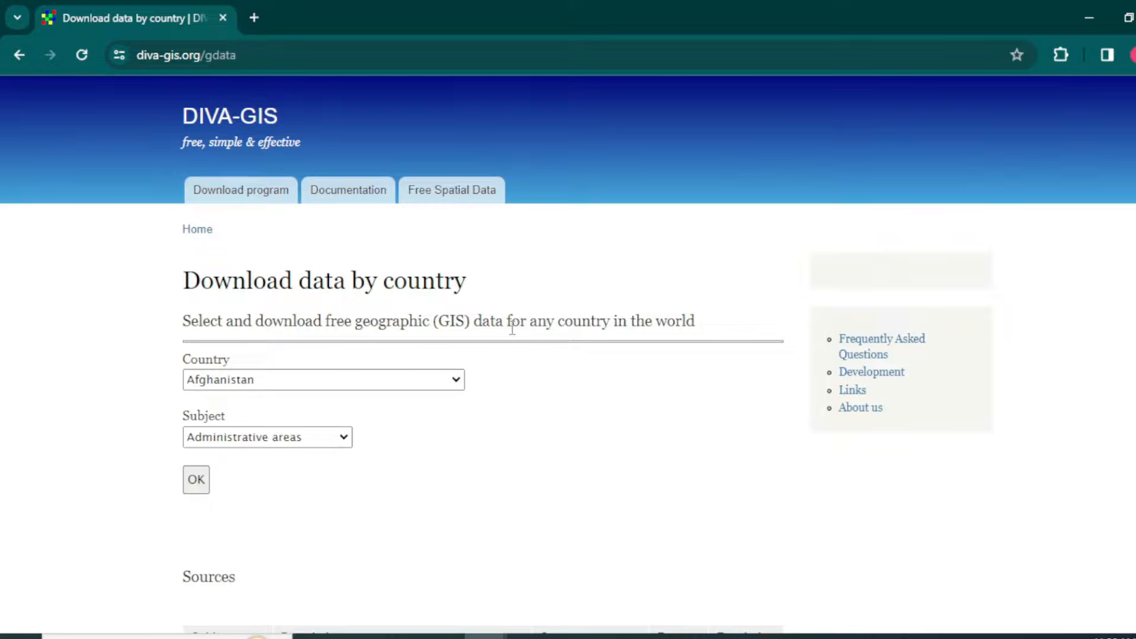
Select Pakistan with Administrative areas as the subject and download PAK_adm.zip
{"action": "left_click", "coordinate": [343, 381]}
{"action": "key", "text": "p"}
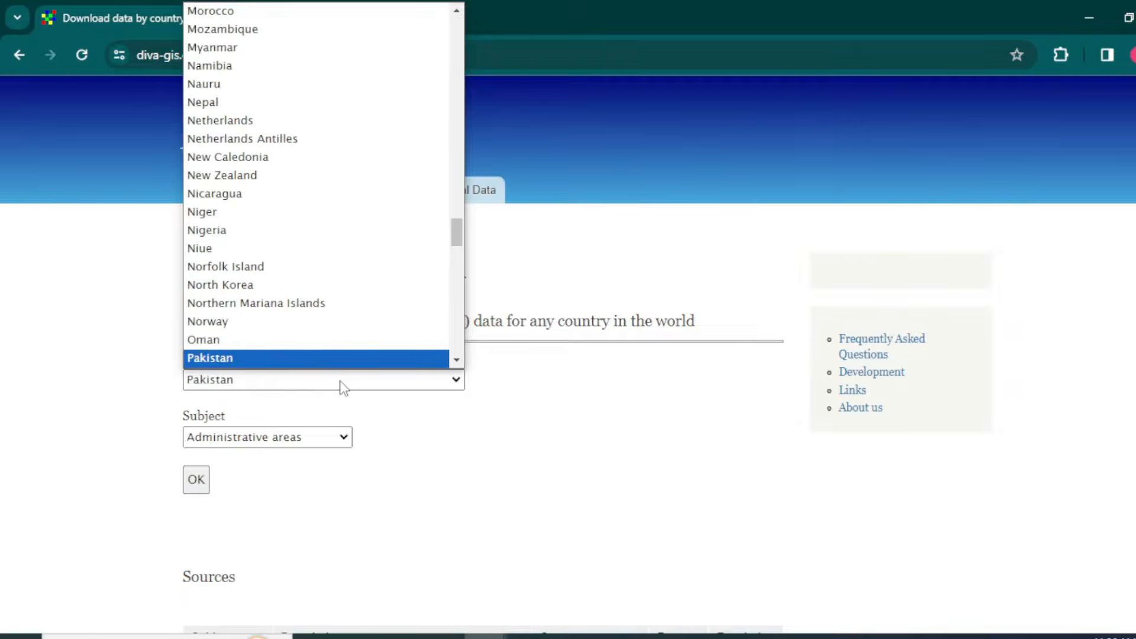
{"action": "key", "text": "Return"}
{"action": "scroll", "coordinate": [287, 448], "scroll_direction": "down", "scroll_amount": 1}
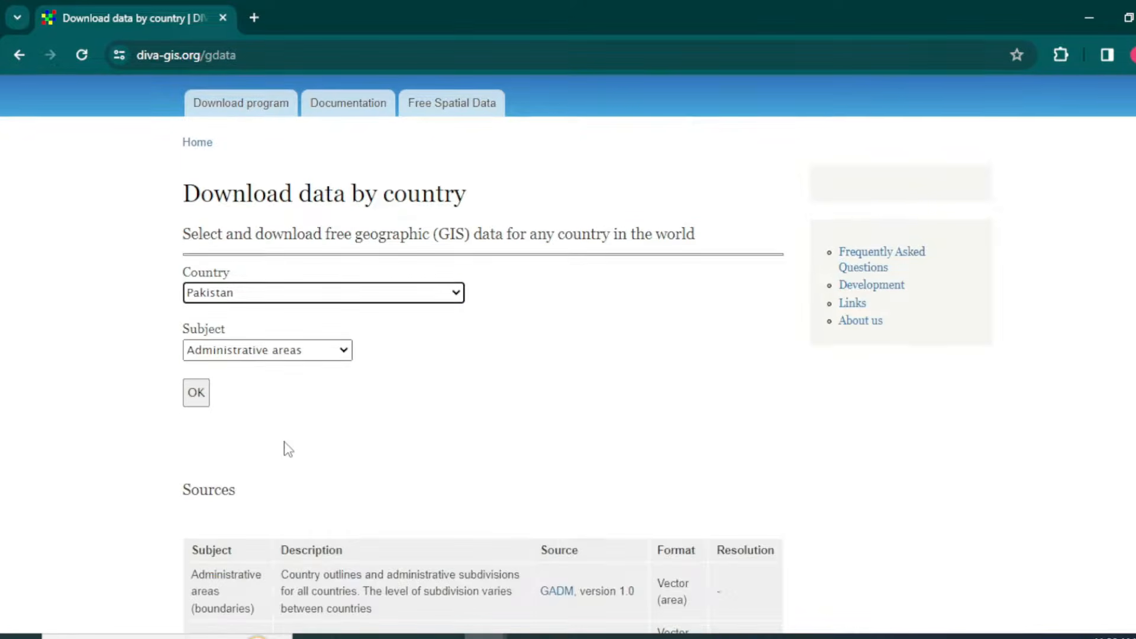
{"action": "left_click", "coordinate": [198, 393]}
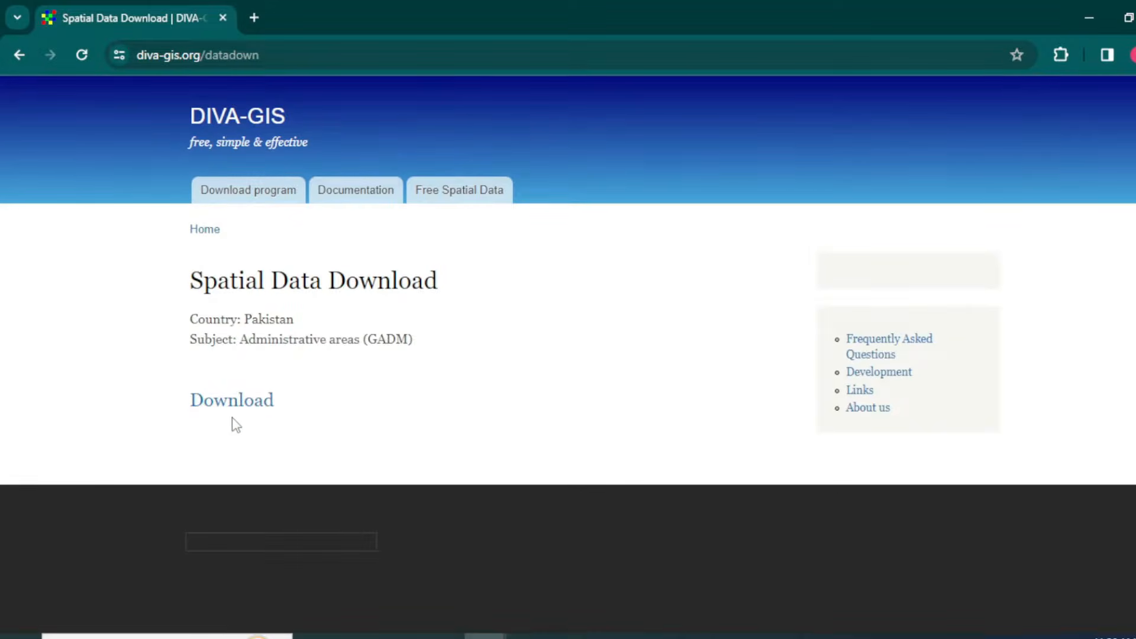
{"action": "left_click", "coordinate": [236, 406]}
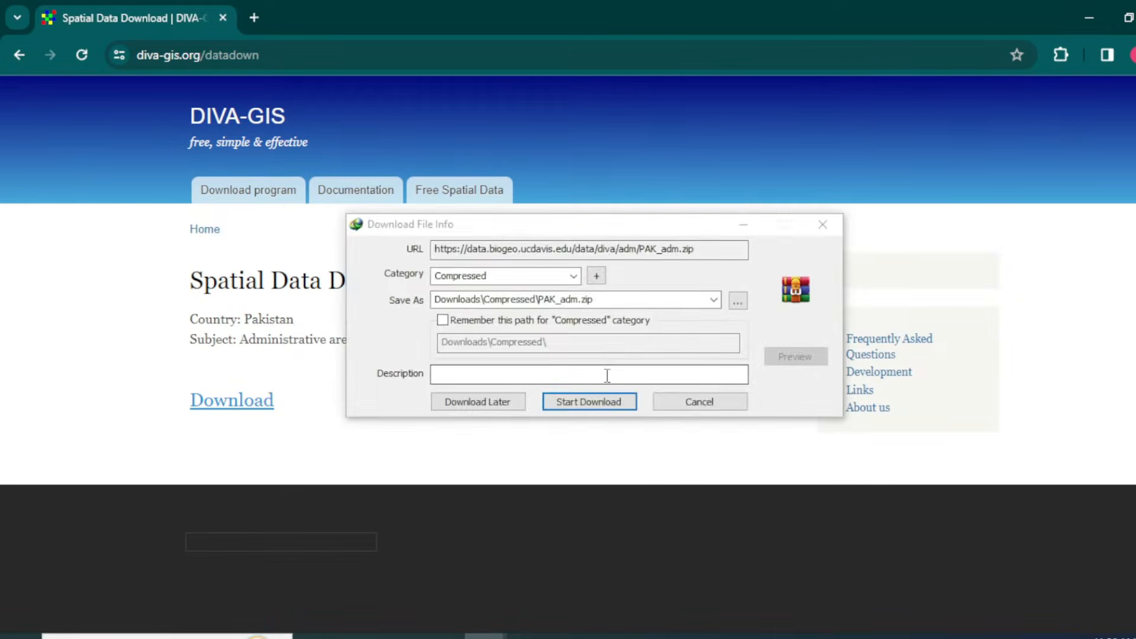
{"action": "left_click", "coordinate": [587, 405]}
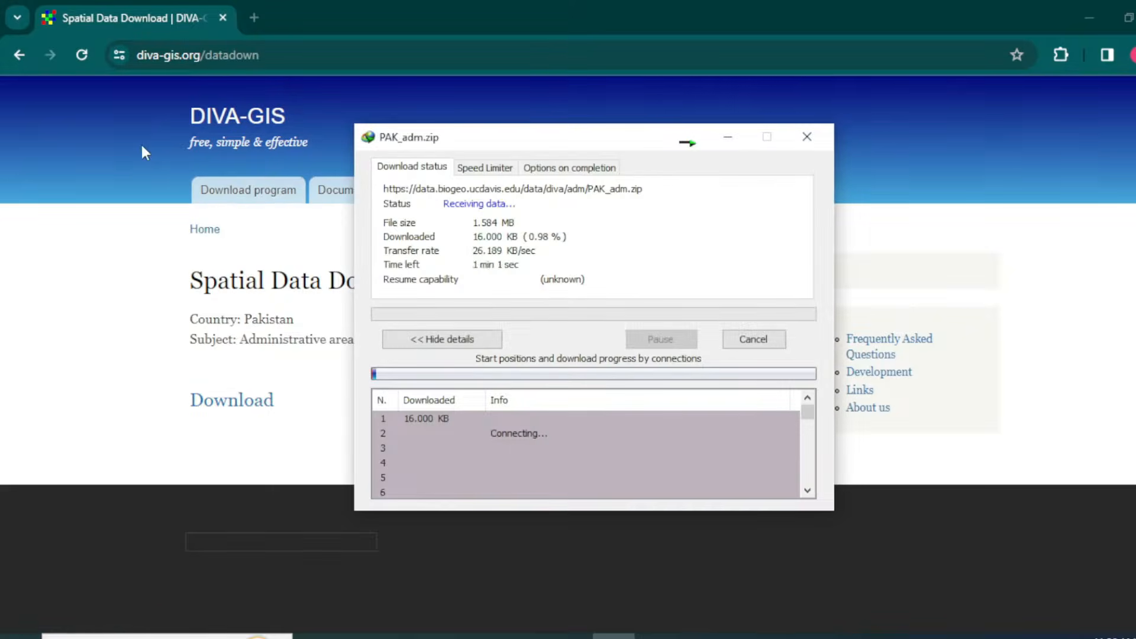
Return to the country data form, choose Inland water as the subject for Pakistan and submit the request
{"action": "left_click", "coordinate": [20, 55]}
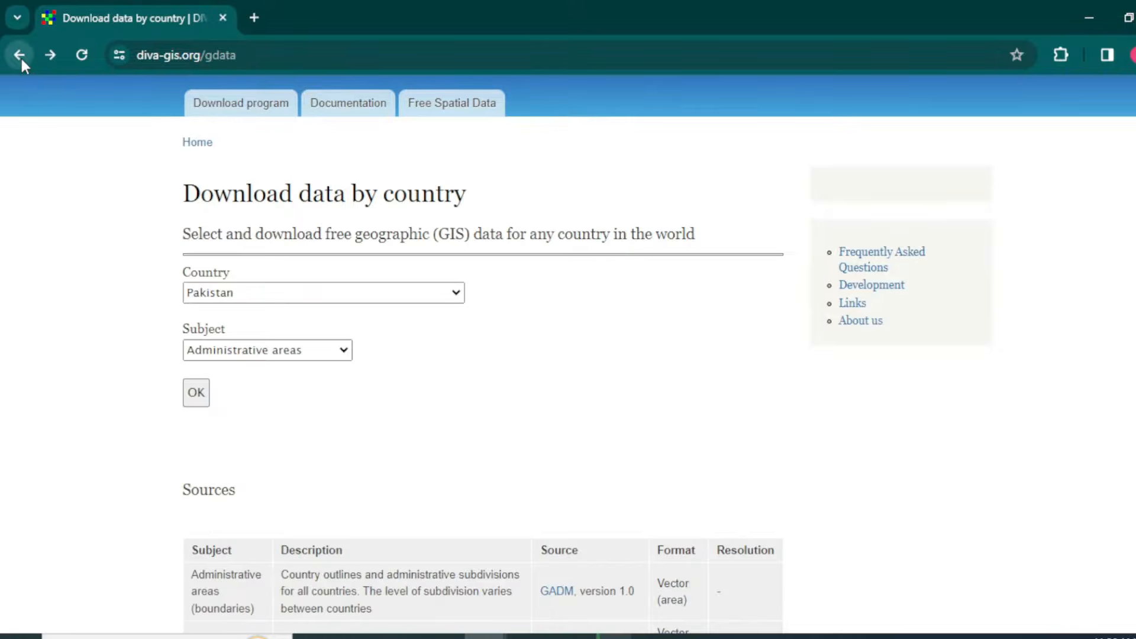
{"action": "left_click", "coordinate": [269, 353]}
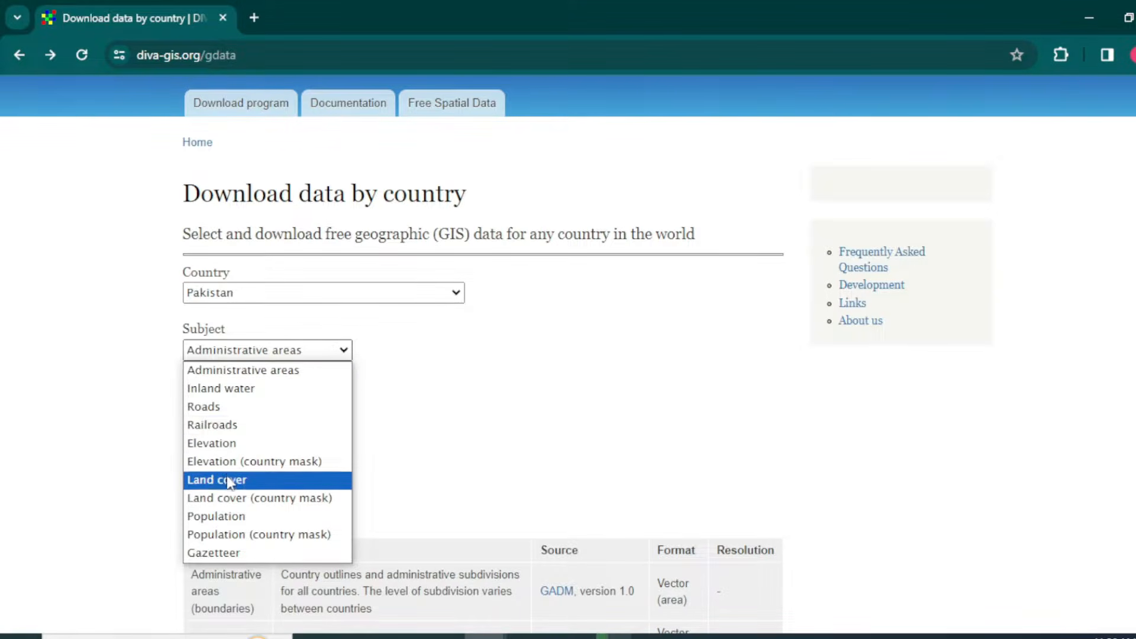
{"action": "left_click", "coordinate": [236, 390]}
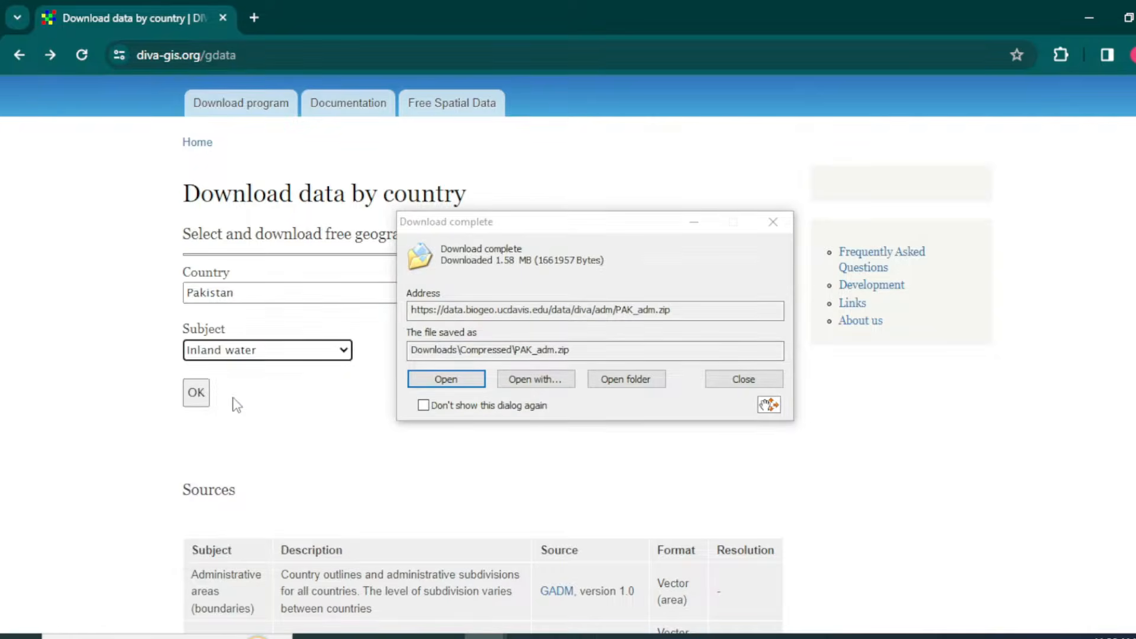
{"action": "left_click", "coordinate": [197, 394]}
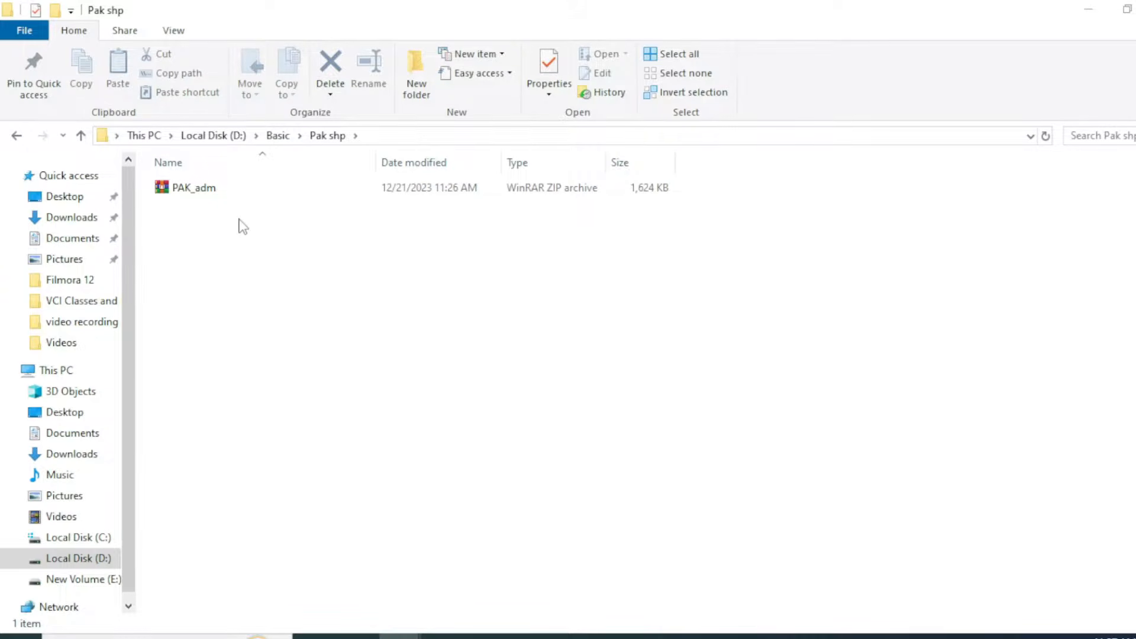
Extract the PAK_adm archive into its own PAK_adm folder and open that folder to review the extracted files
{"action": "right_click", "coordinate": [201, 189]}
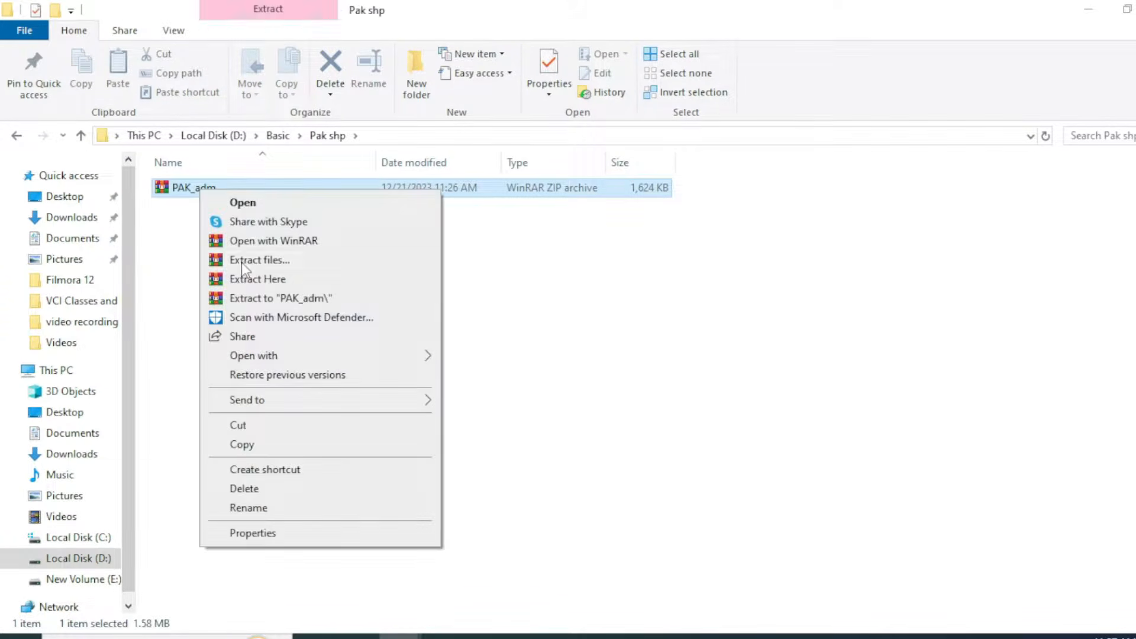
{"action": "left_click", "coordinate": [272, 298]}
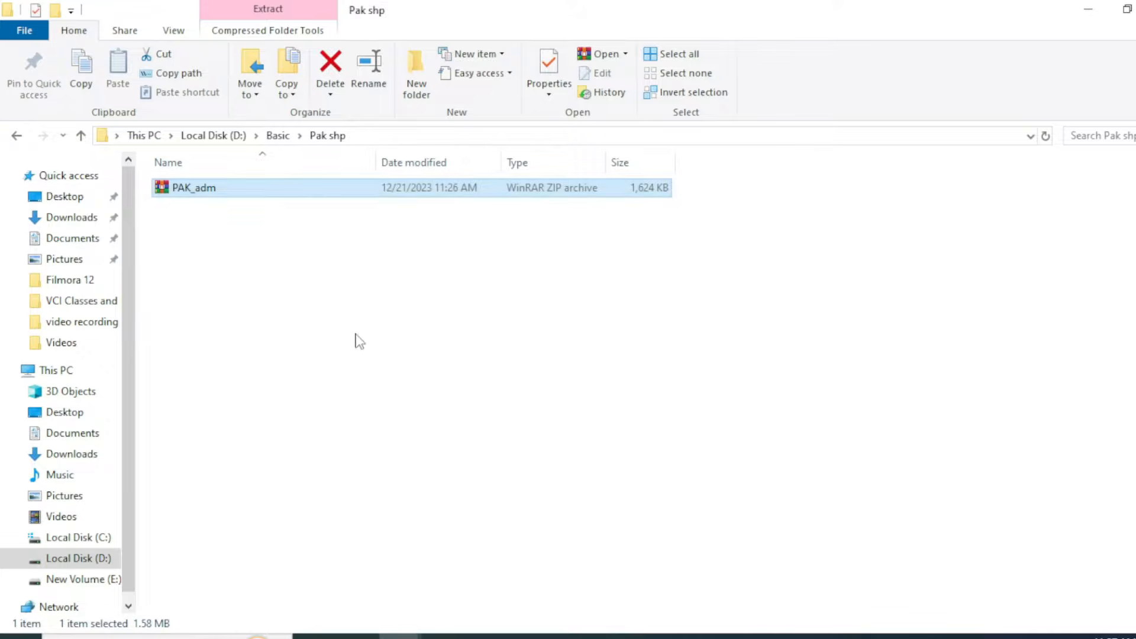
{"action": "double_click", "coordinate": [198, 188]}
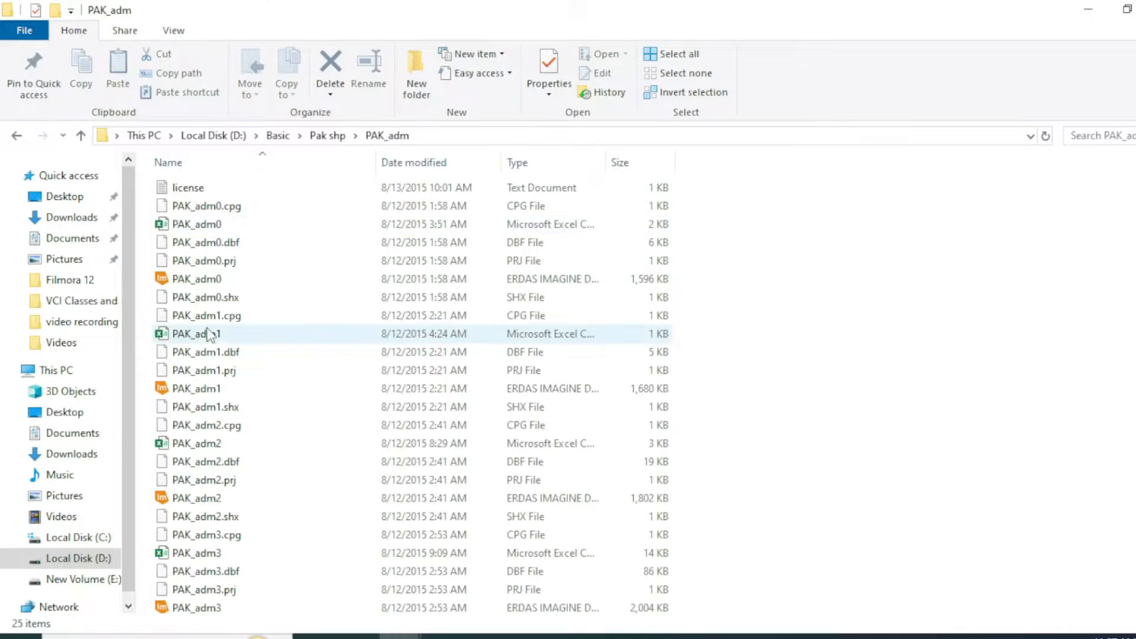
{"action": "scroll", "coordinate": [237, 305], "scroll_direction": "down", "scroll_amount": 1}
{"action": "scroll", "coordinate": [238, 304], "scroll_direction": "up", "scroll_amount": 1}
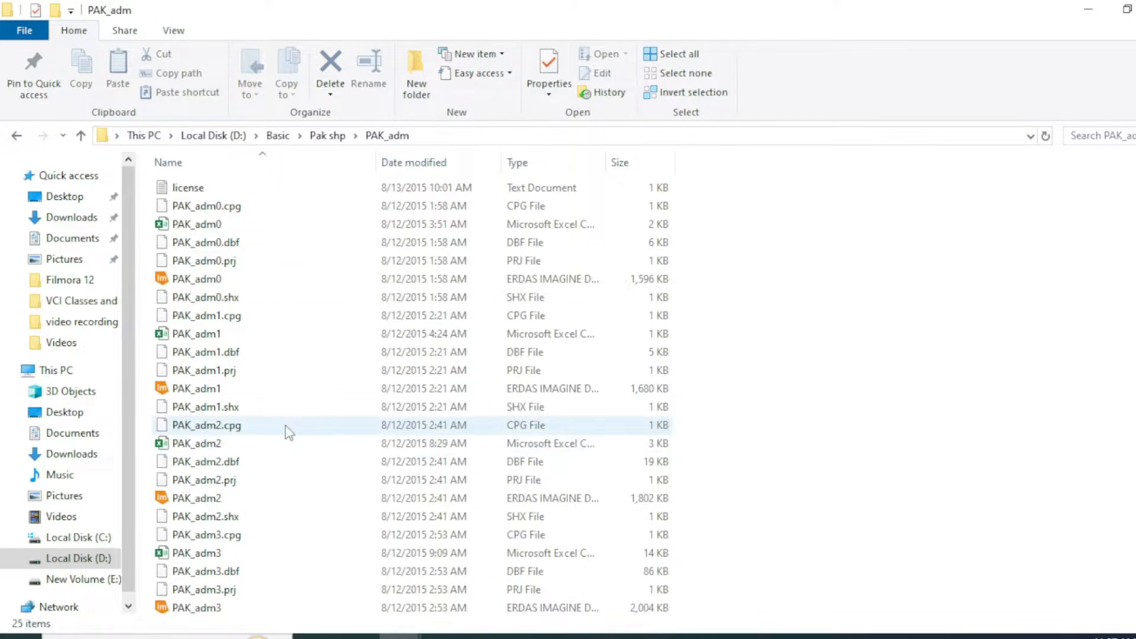
{"action": "scroll", "coordinate": [390, 326], "scroll_direction": "down", "scroll_amount": 1}
{"action": "scroll", "coordinate": [375, 454], "scroll_direction": "up", "scroll_amount": 1}
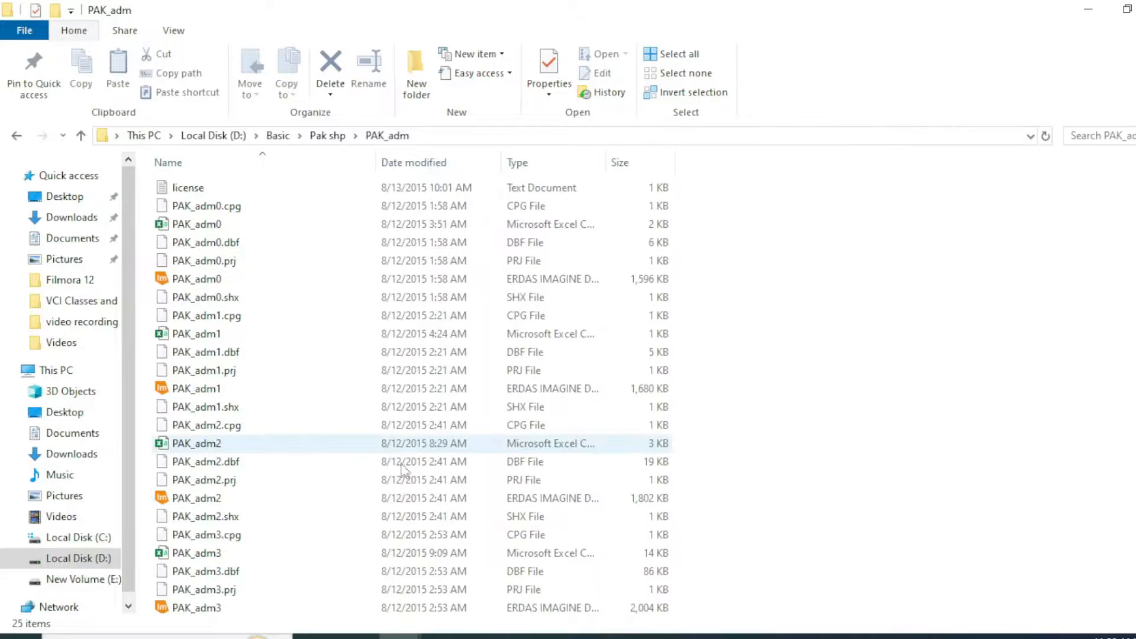
Switch to ArcMap, refresh the D:\ folder connection in the Catalog and expand Basic > Pak shp > PAK_adm
{"action": "left_click", "coordinate": [571, 636]}
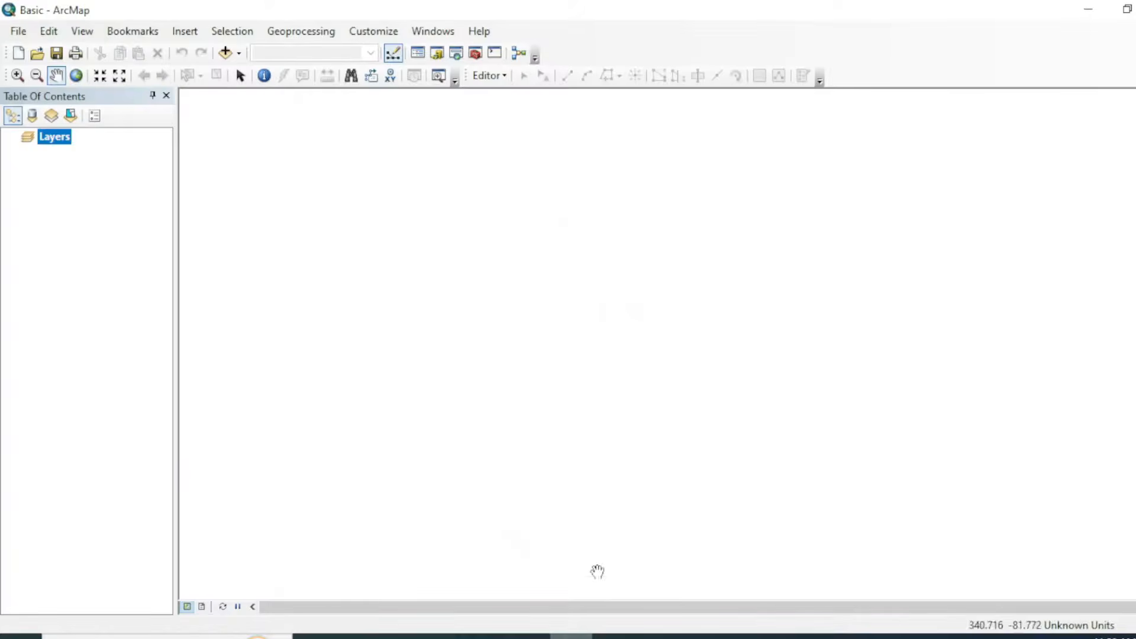
{"action": "left_click", "coordinate": [437, 53]}
{"action": "right_click", "coordinate": [957, 194]}
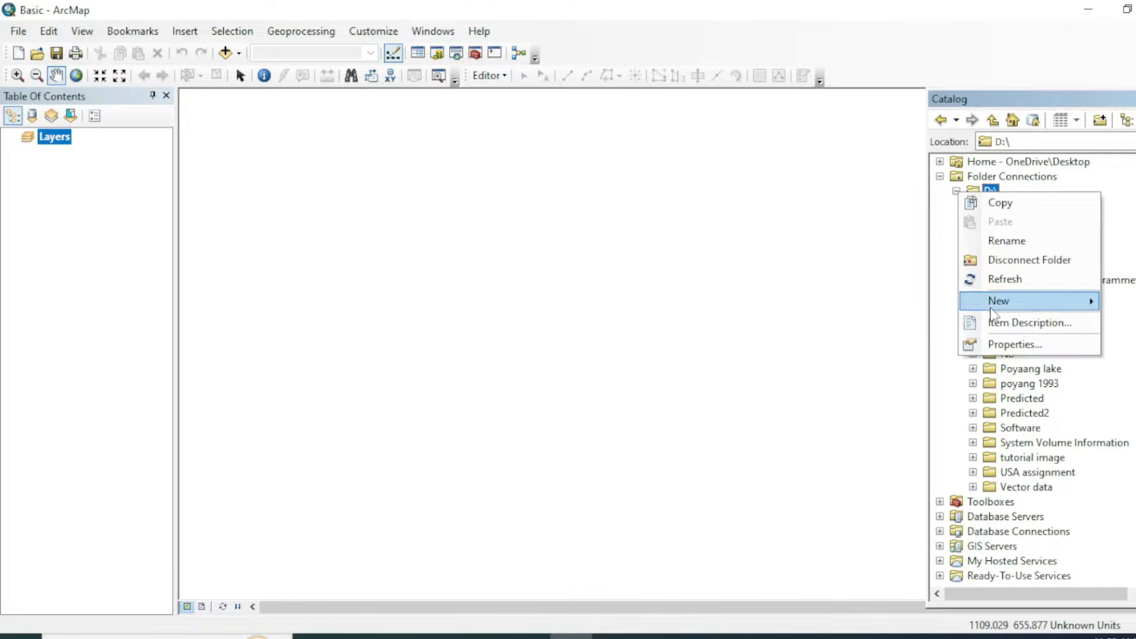
{"action": "left_click", "coordinate": [1015, 273]}
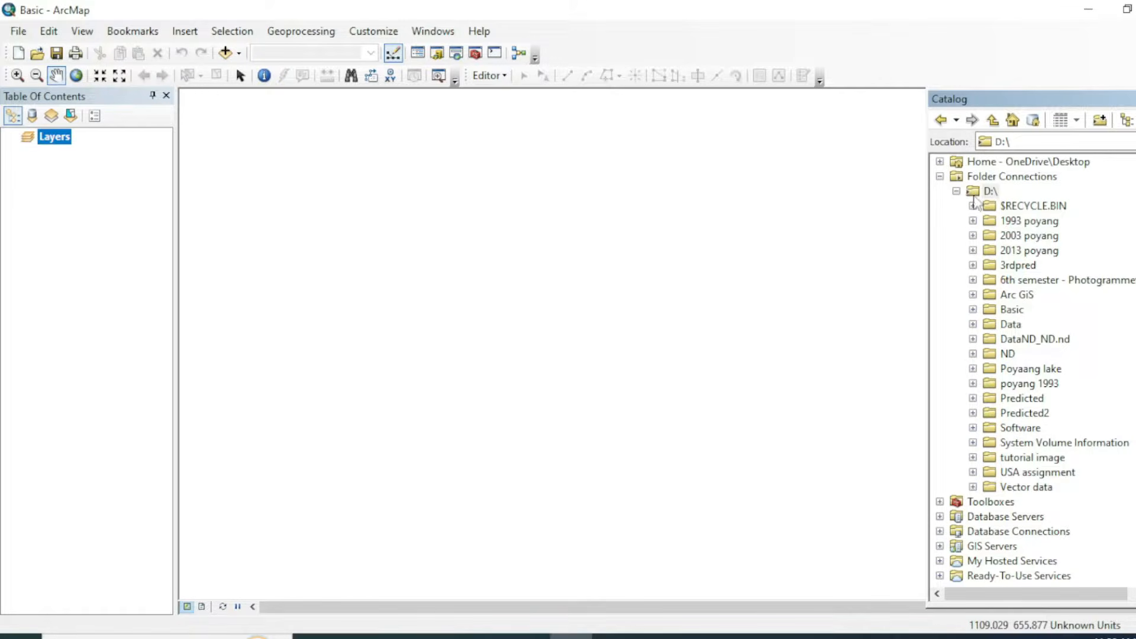
{"action": "left_click", "coordinate": [973, 311]}
{"action": "left_click", "coordinate": [990, 325]}
{"action": "left_click", "coordinate": [1006, 339]}
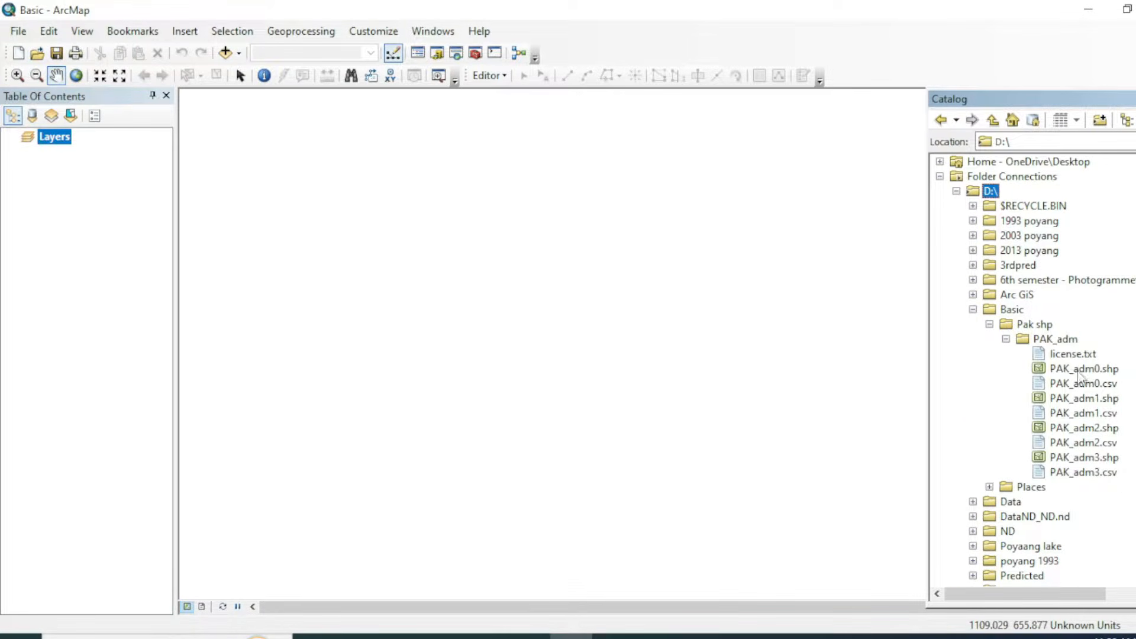
Add the shapefiles PAK_adm0.shp, PAK_adm1.shp, PAK_adm2.shp and PAK_adm3.shp from the Catalog to the map
{"action": "left_click_drag", "start_coordinate": [1092, 374], "coordinate": [449, 282]}
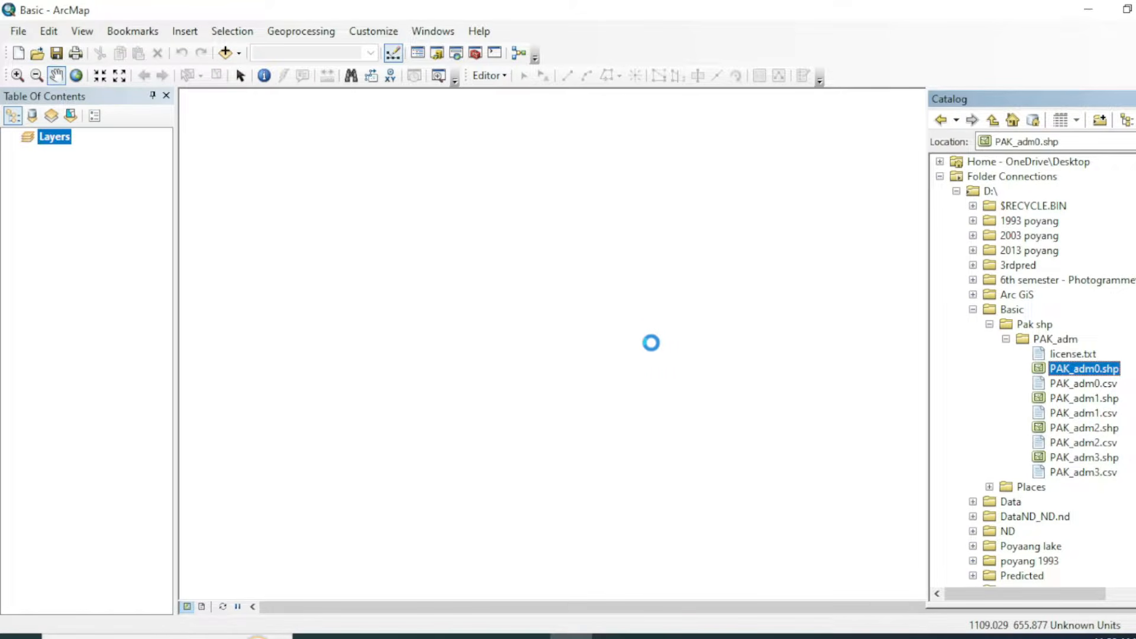
{"action": "left_click_drag", "start_coordinate": [651, 344], "coordinate": [506, 342]}
{"action": "left_click_drag", "start_coordinate": [1098, 405], "coordinate": [603, 348]}
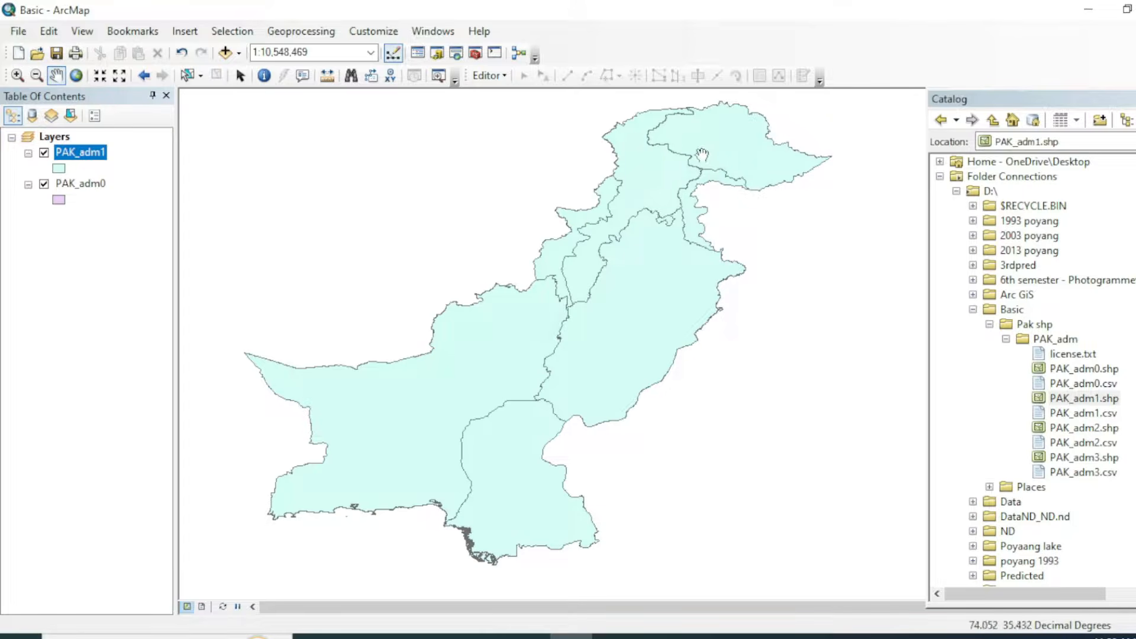
{"action": "left_click_drag", "start_coordinate": [1086, 428], "coordinate": [562, 363]}
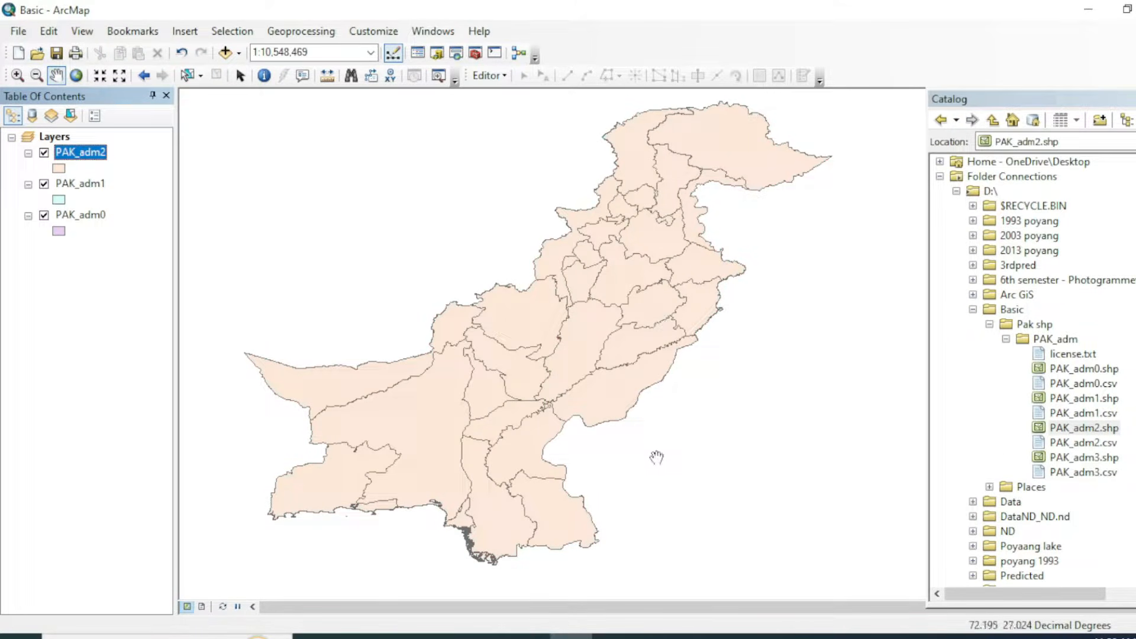
{"action": "mouse_move", "coordinate": [1078, 459]}
{"action": "left_mouse_down"}
{"action": "mouse_move", "coordinate": [947, 521]}
{"action": "mouse_move", "coordinate": [642, 387]}
{"action": "mouse_move", "coordinate": [997, 423]}
{"action": "mouse_move", "coordinate": [586, 320]}
{"action": "left_mouse_up"}
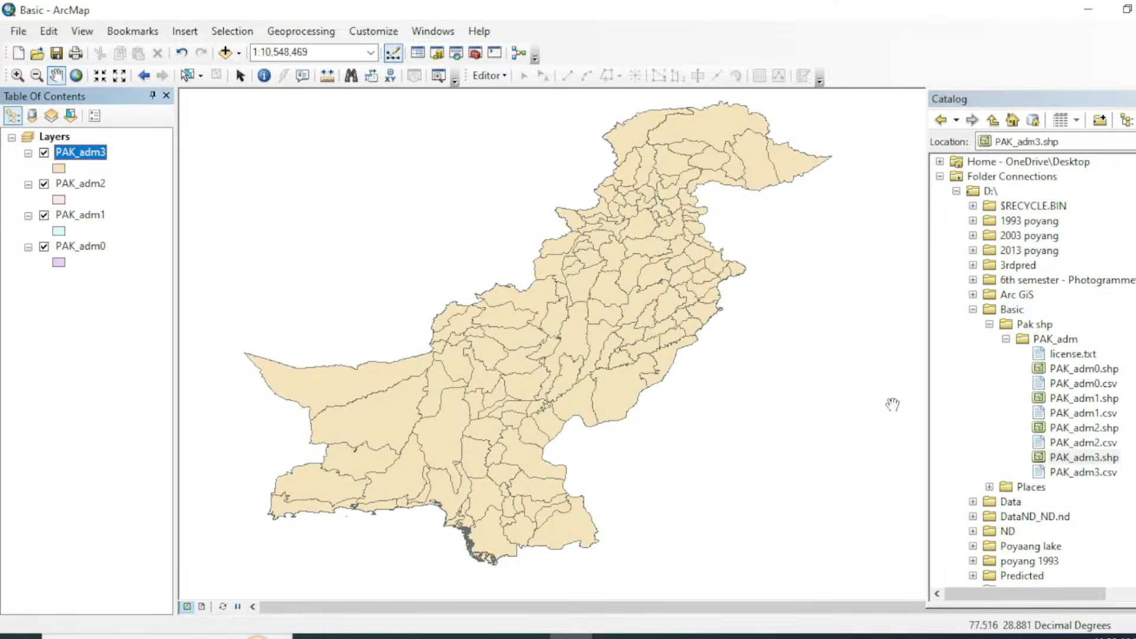
Explore the Pakistan map by panning, zooming in and out on rectangular areas, and returning to the full extent
{"action": "left_click_drag", "start_coordinate": [595, 278], "coordinate": [573, 301]}
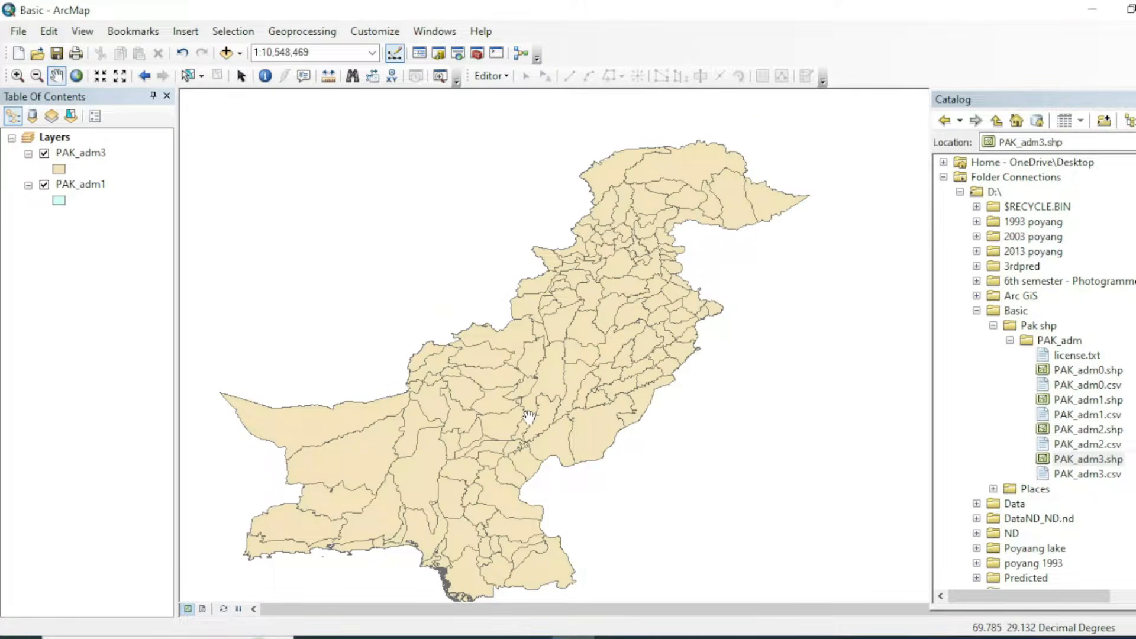
{"action": "left_click_drag", "start_coordinate": [528, 416], "coordinate": [529, 397]}
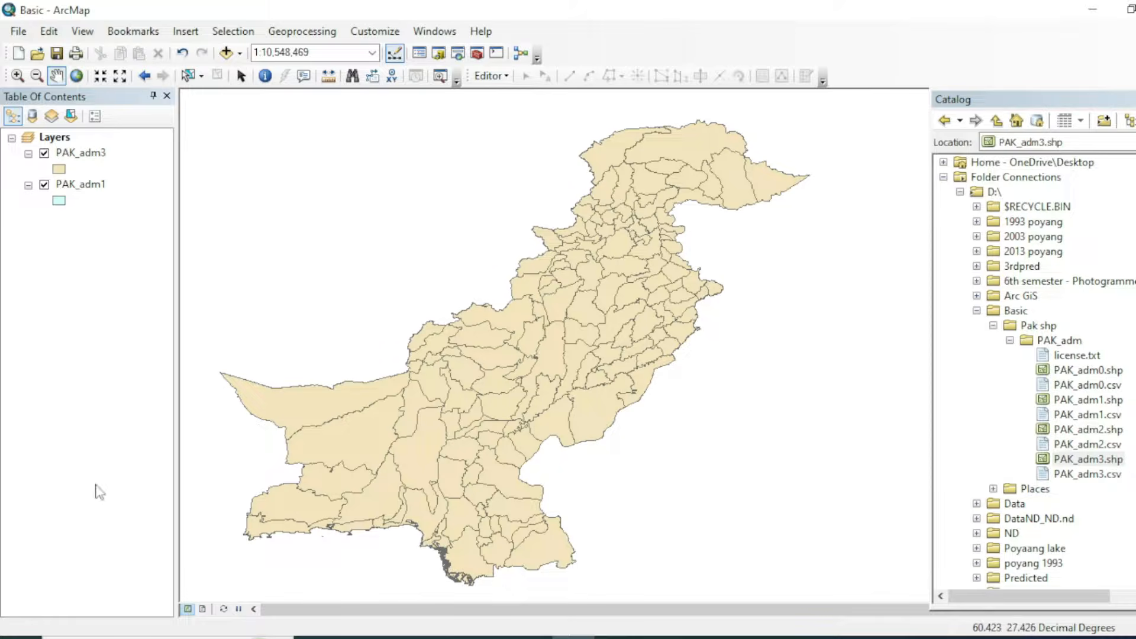
{"action": "left_click", "coordinate": [17, 76]}
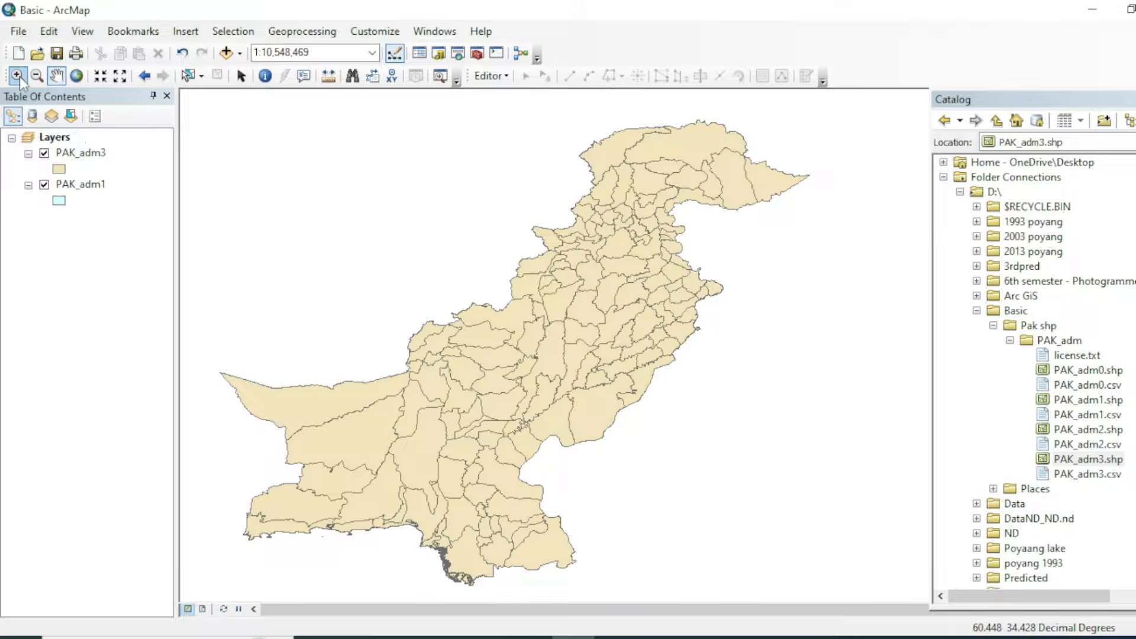
{"action": "left_click_drag", "start_coordinate": [283, 134], "coordinate": [763, 514]}
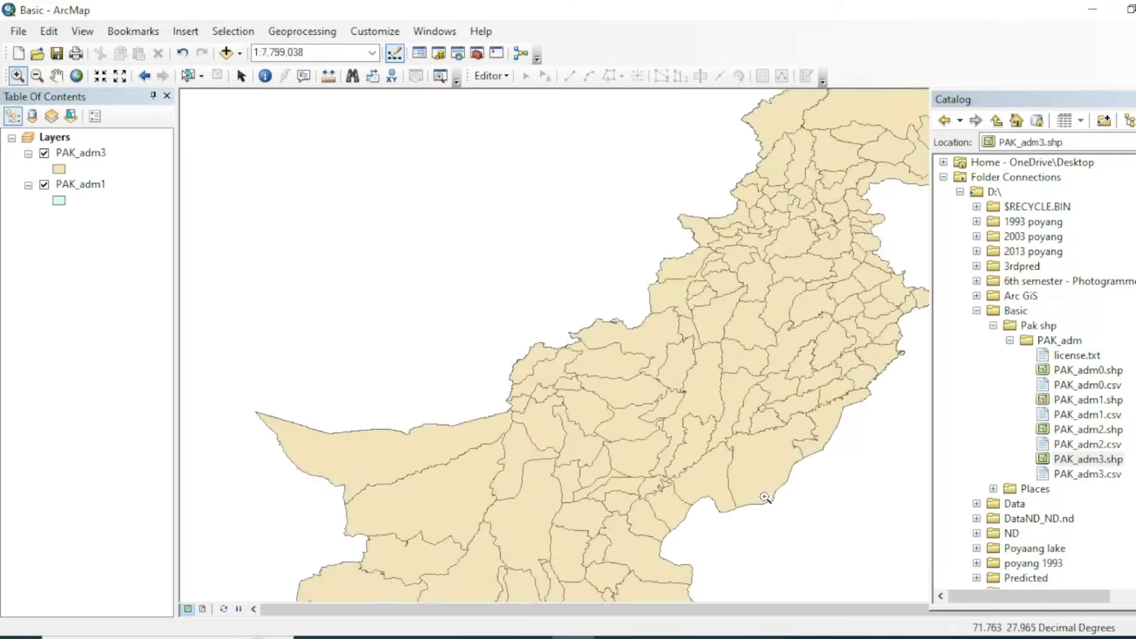
{"action": "left_click", "coordinate": [36, 76]}
{"action": "left_click_drag", "start_coordinate": [518, 174], "coordinate": [875, 541]}
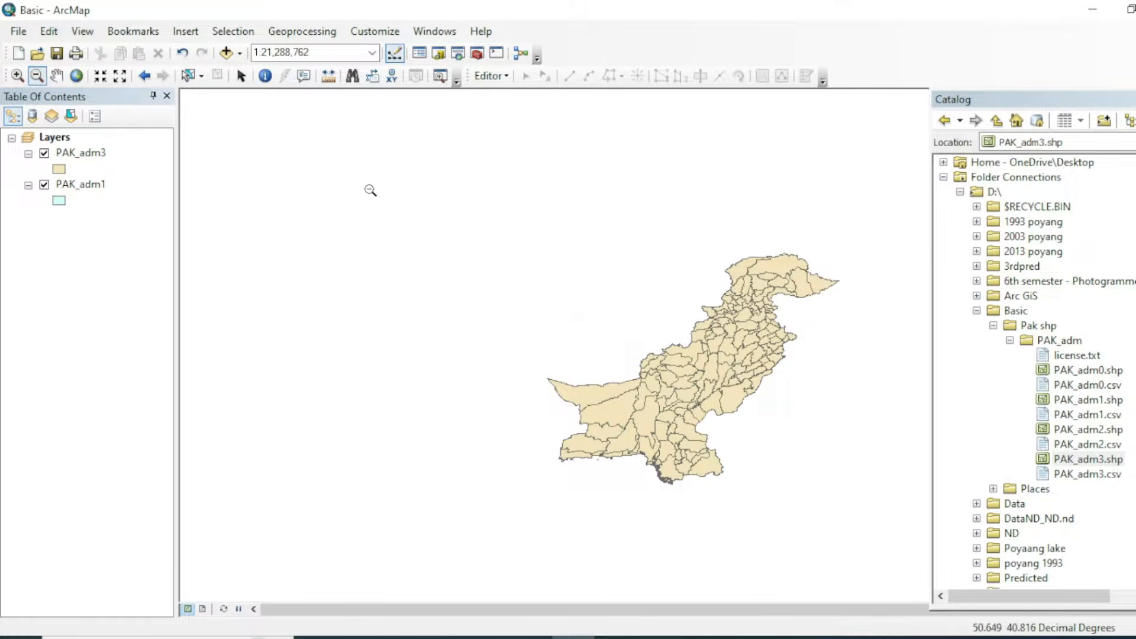
{"action": "left_click", "coordinate": [57, 76]}
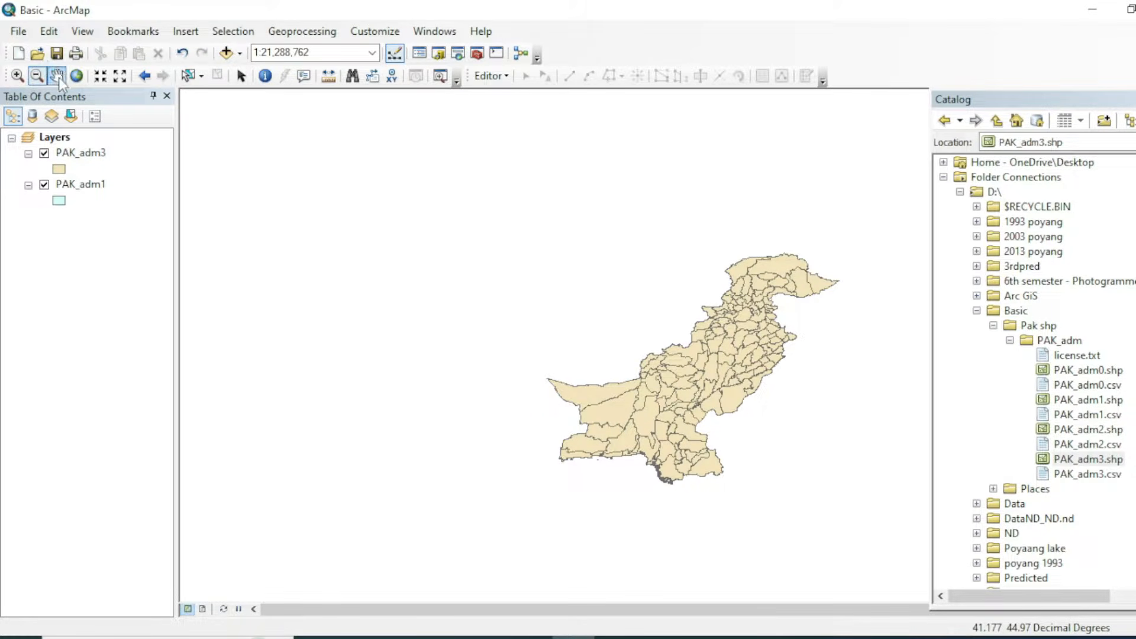
{"action": "scroll", "coordinate": [688, 343], "scroll_direction": "down", "scroll_amount": 5}
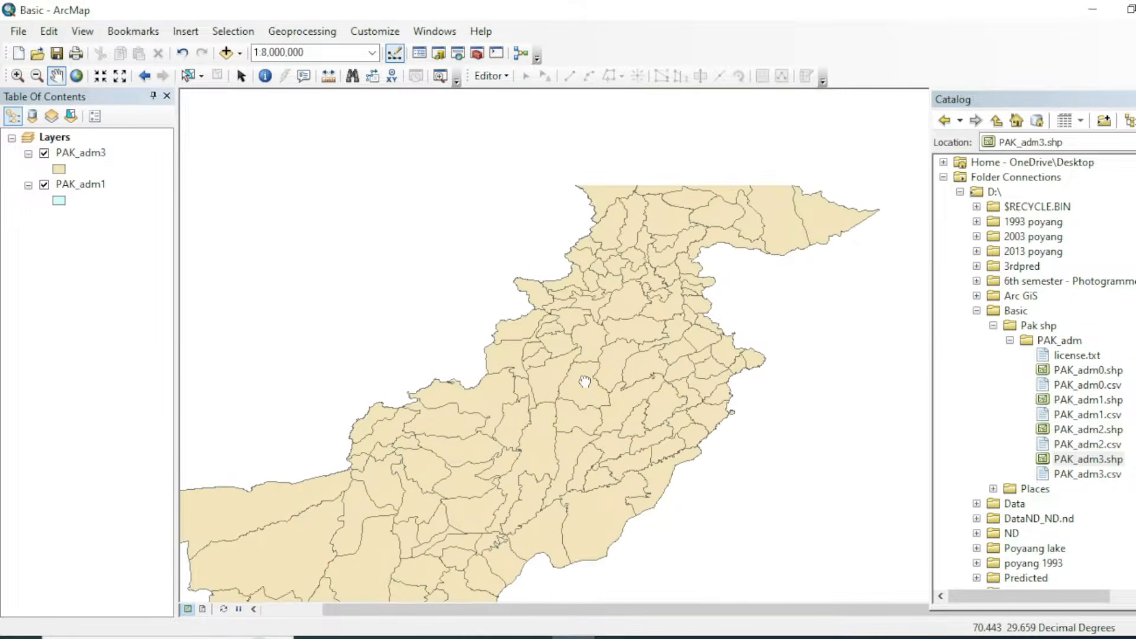
{"action": "scroll", "coordinate": [586, 378], "scroll_direction": "up", "scroll_amount": 1}
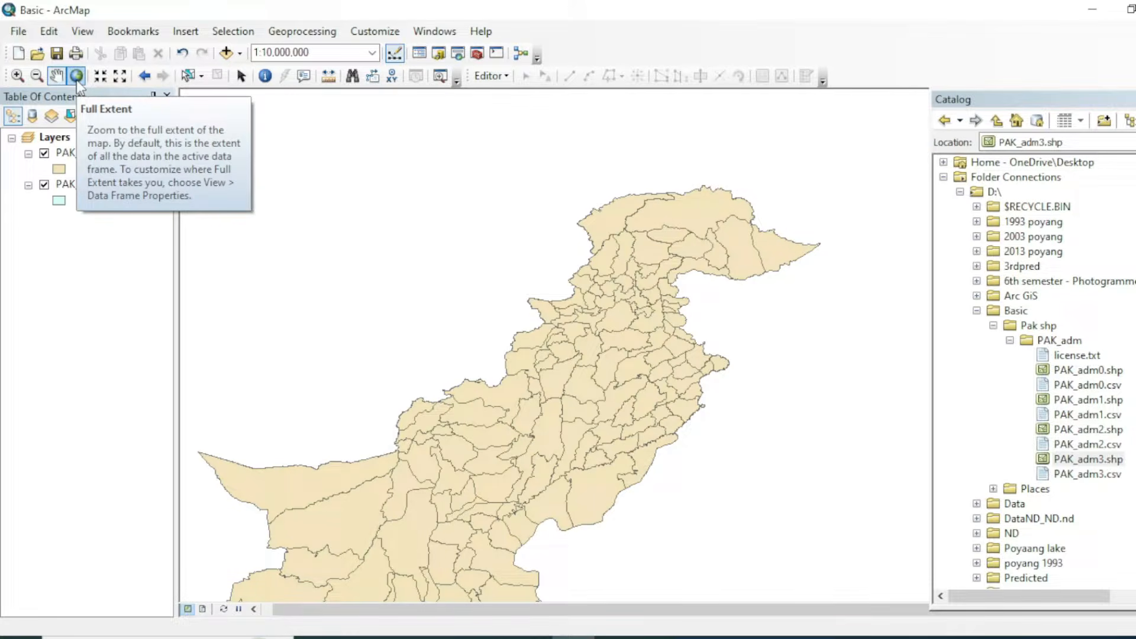
{"action": "left_click", "coordinate": [76, 77]}
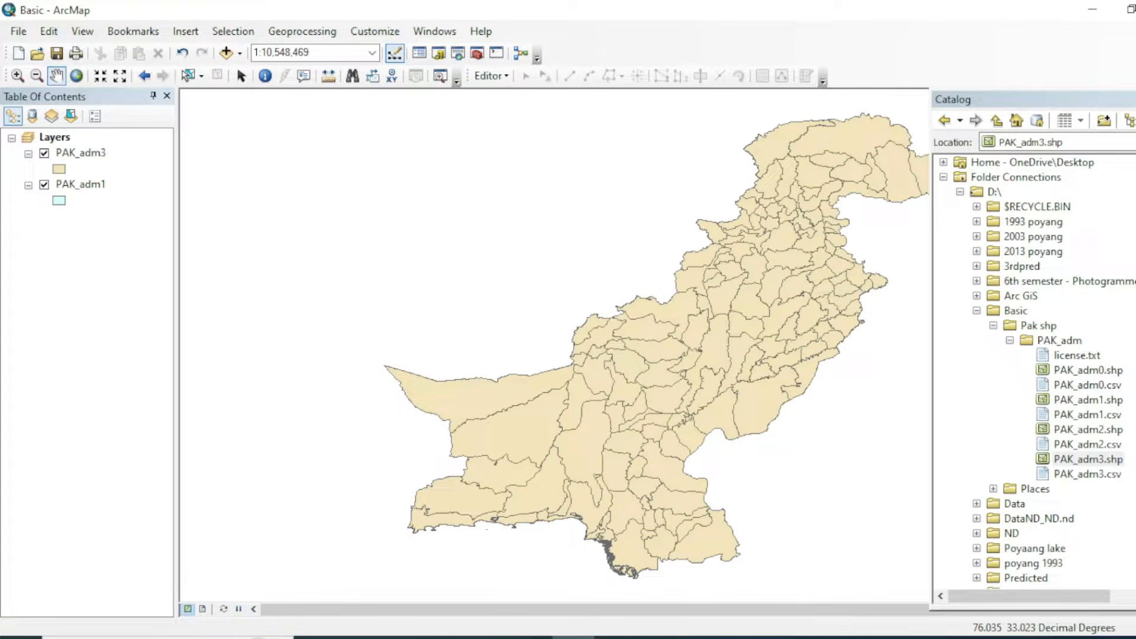
{"action": "left_click_drag", "start_coordinate": [796, 232], "coordinate": [786, 233]}
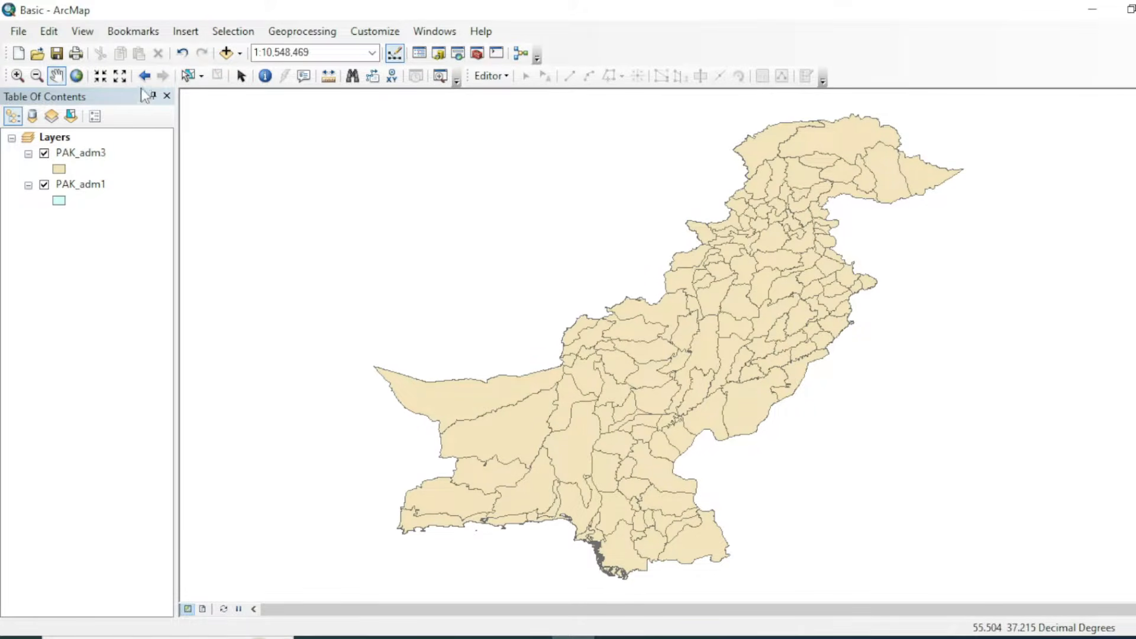
Hide the PAK_adm1 layer and select a district in eastern Pakistan with the Select Features tool
{"action": "left_click", "coordinate": [202, 76]}
{"action": "left_click", "coordinate": [222, 108]}
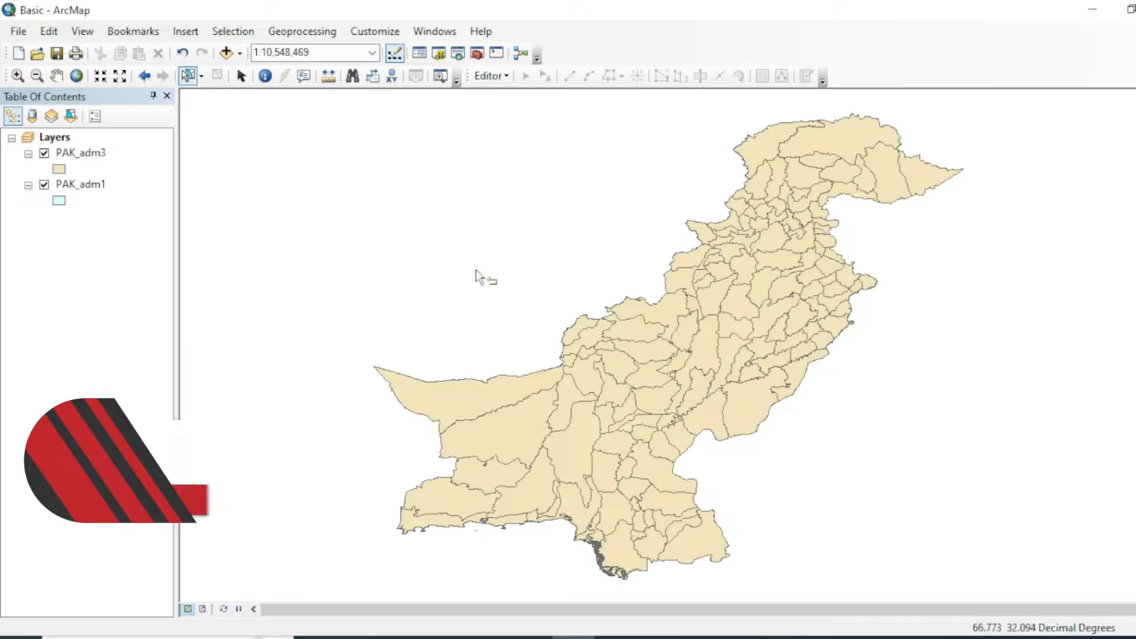
{"action": "left_click", "coordinate": [43, 185]}
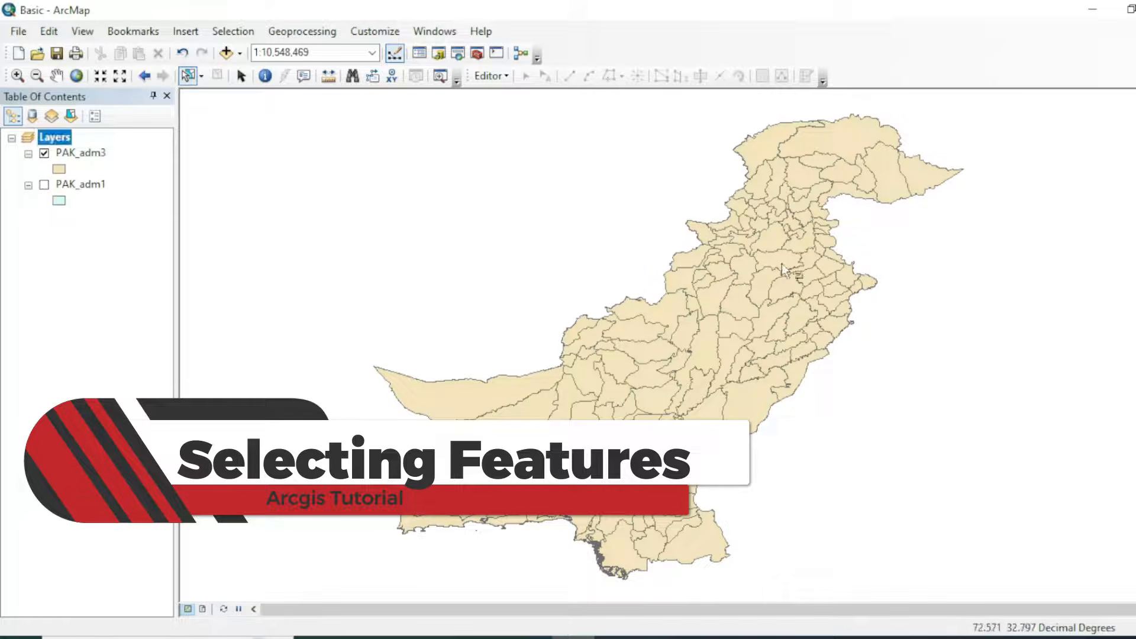
{"action": "left_click", "coordinate": [826, 289]}
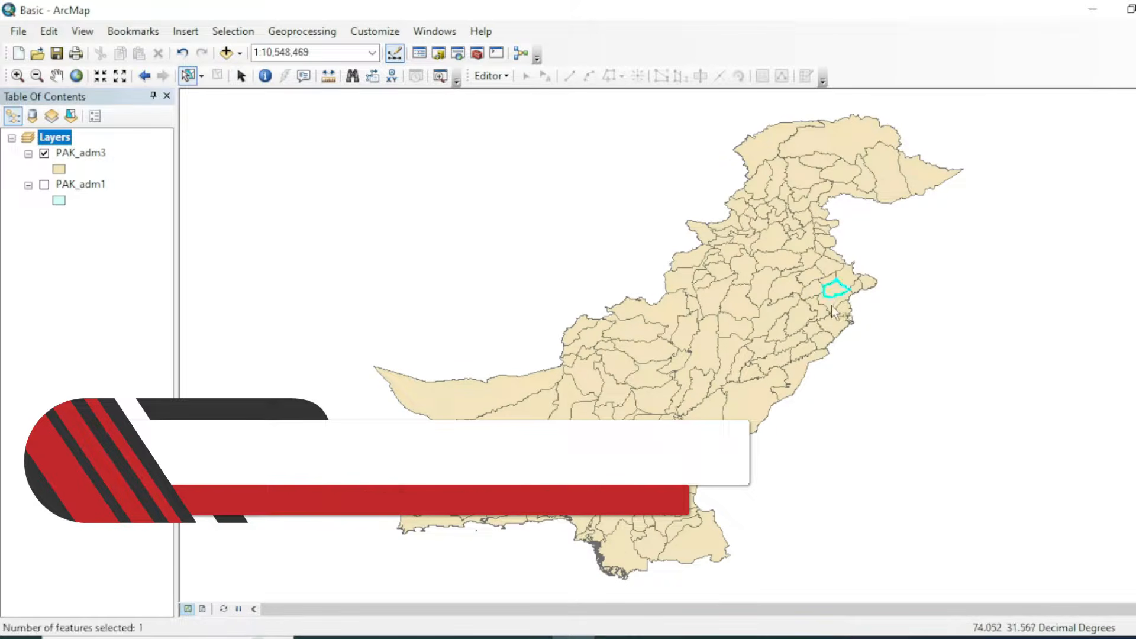
View only the selected records in PAK_adm3's attribute table, and clear the feature selection
{"action": "right_click", "coordinate": [83, 153]}
{"action": "left_click", "coordinate": [157, 212]}
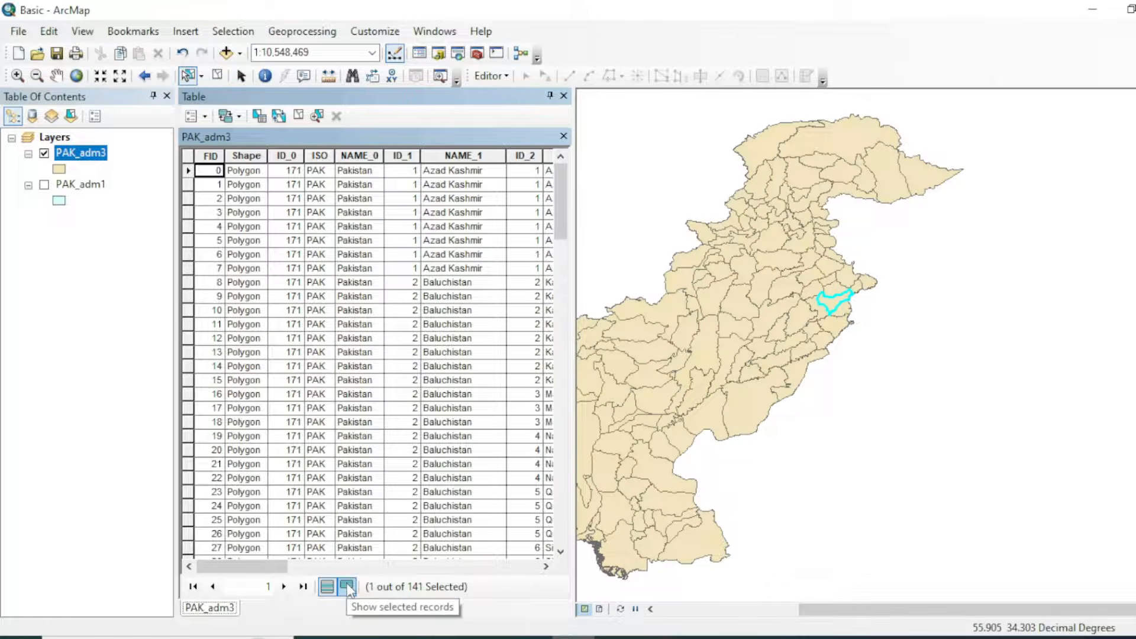
{"action": "left_click", "coordinate": [347, 587]}
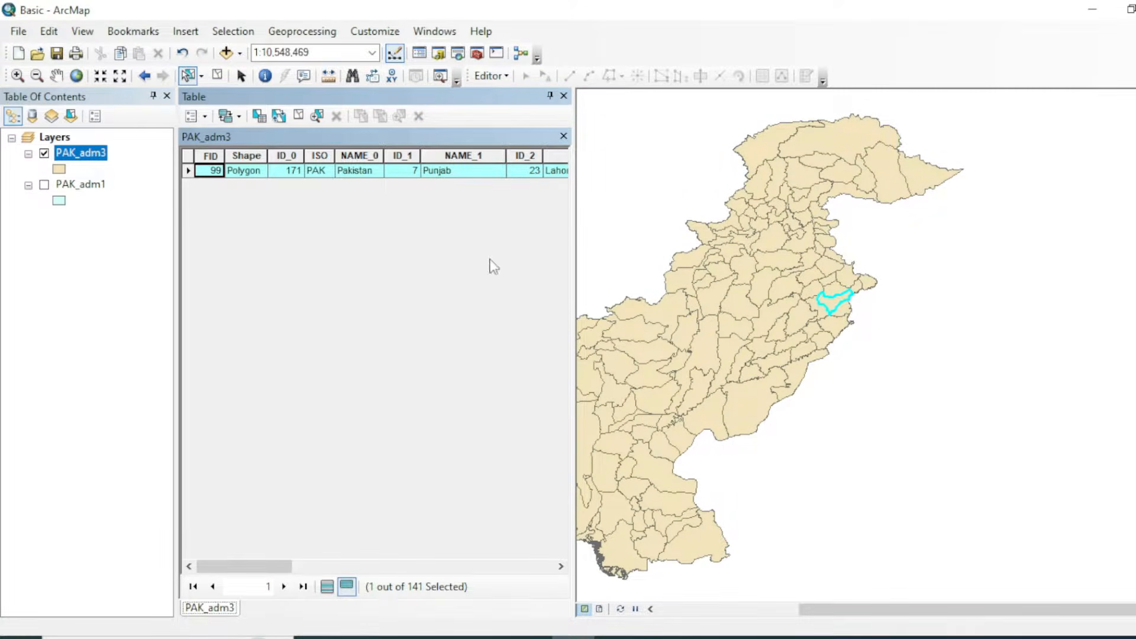
{"action": "left_click", "coordinate": [561, 566]}
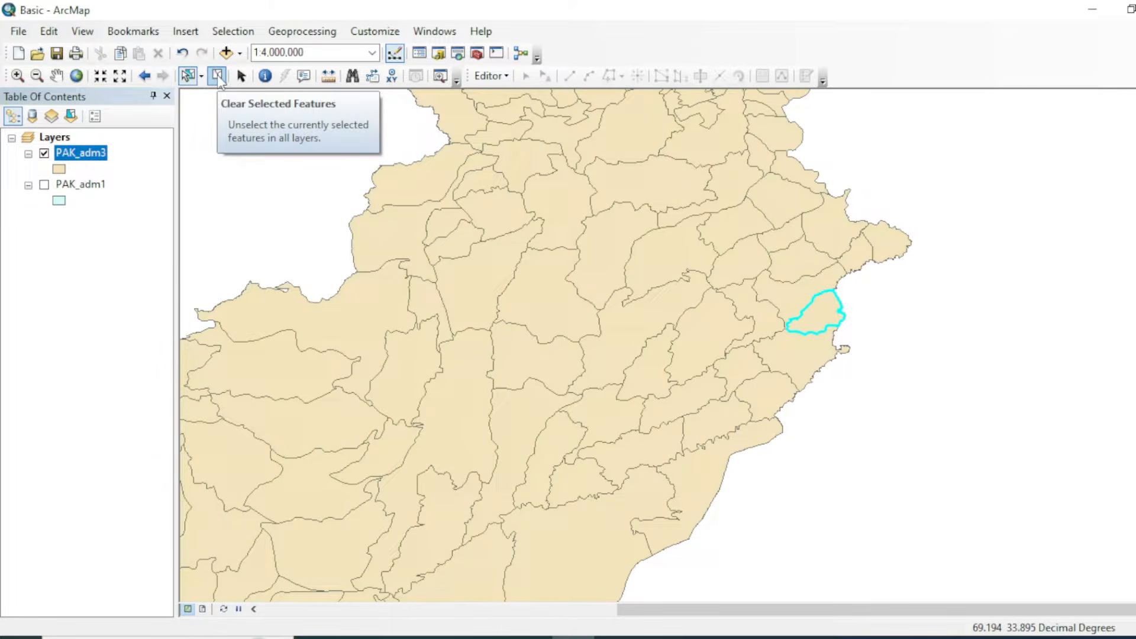
{"action": "left_click", "coordinate": [218, 75]}
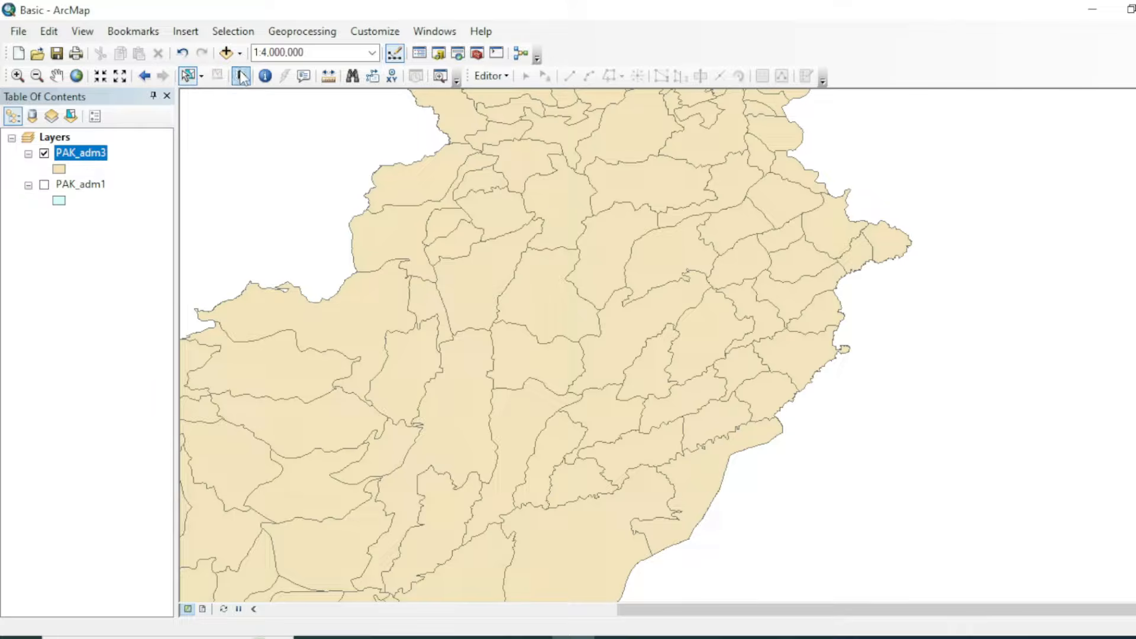
Identify a district in the middle of the PAK_adm3 map and move the Identify window aside
{"action": "left_click", "coordinate": [242, 76]}
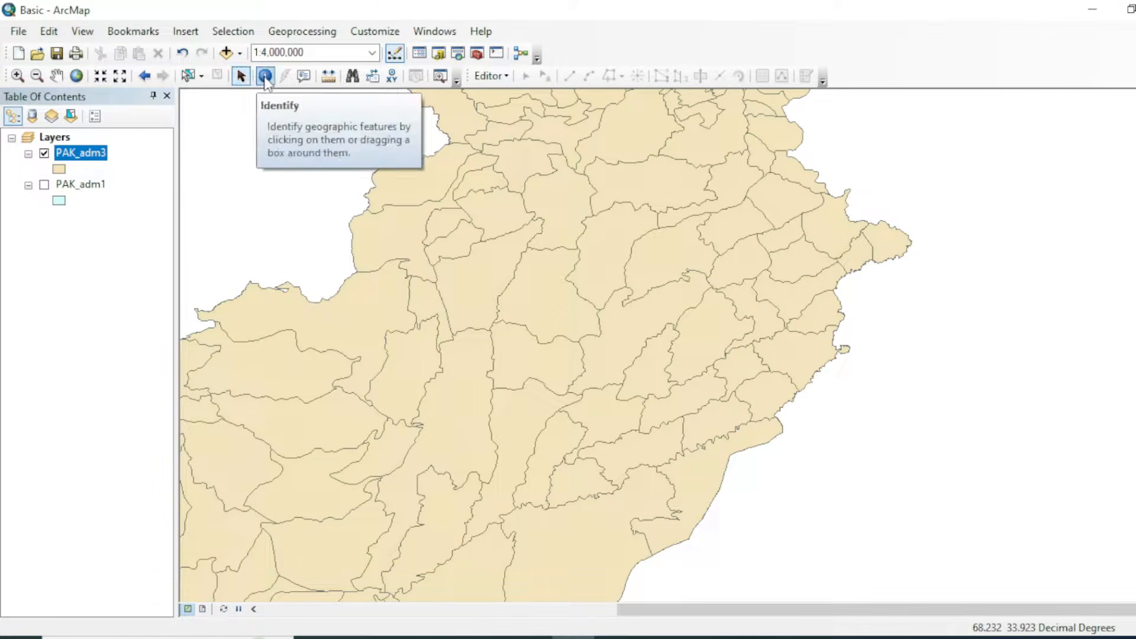
{"action": "left_click", "coordinate": [265, 77]}
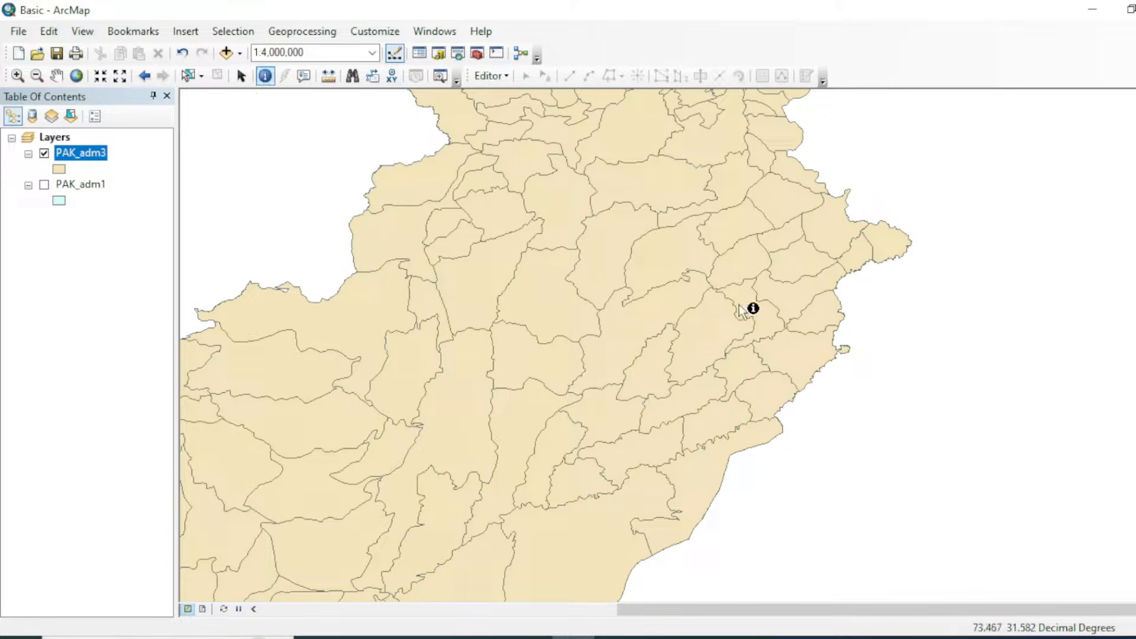
{"action": "left_click", "coordinate": [553, 308]}
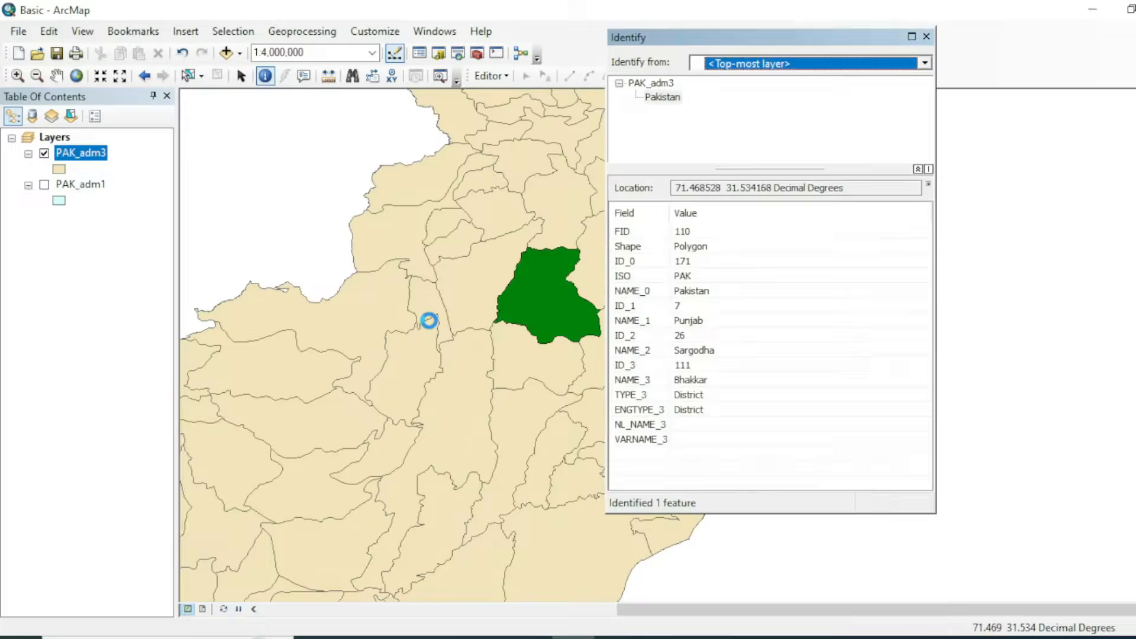
{"action": "left_click_drag", "start_coordinate": [684, 40], "coordinate": [826, 47]}
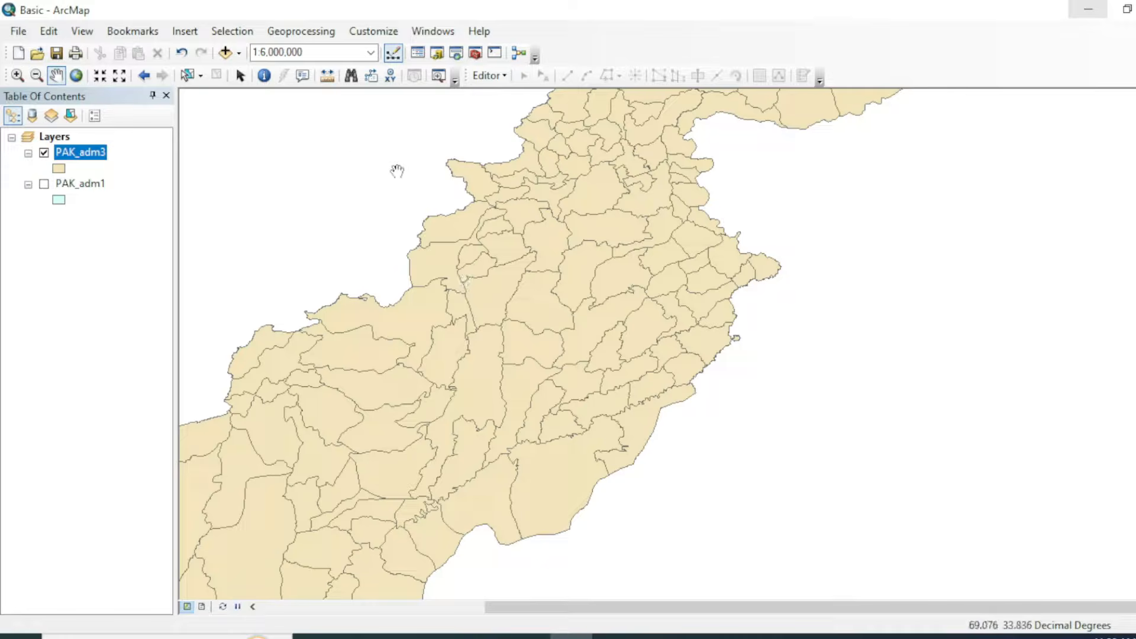
Select four neighbouring districts near Pakistan's eastern border in PAK_adm3 with the Select Features tool
{"action": "left_click", "coordinate": [190, 77]}
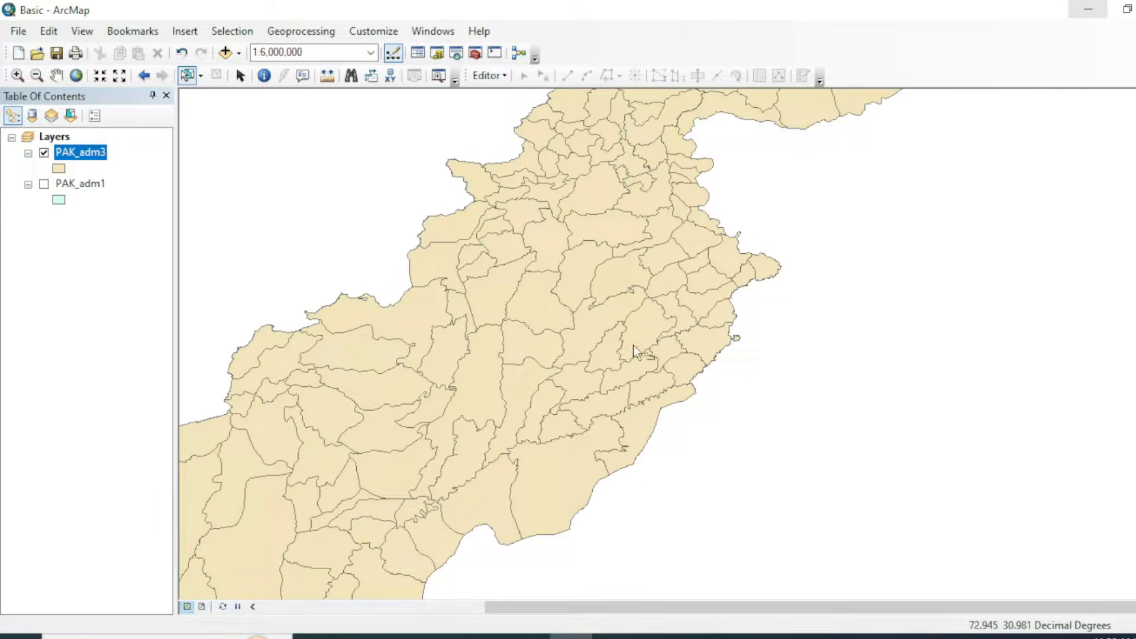
{"action": "left_click", "coordinate": [711, 282]}
{"action": "left_click", "coordinate": [701, 303], "text": "shift"}
{"action": "left_click", "coordinate": [749, 275], "text": "shift"}
{"action": "left_click", "coordinate": [752, 277], "text": "shift"}
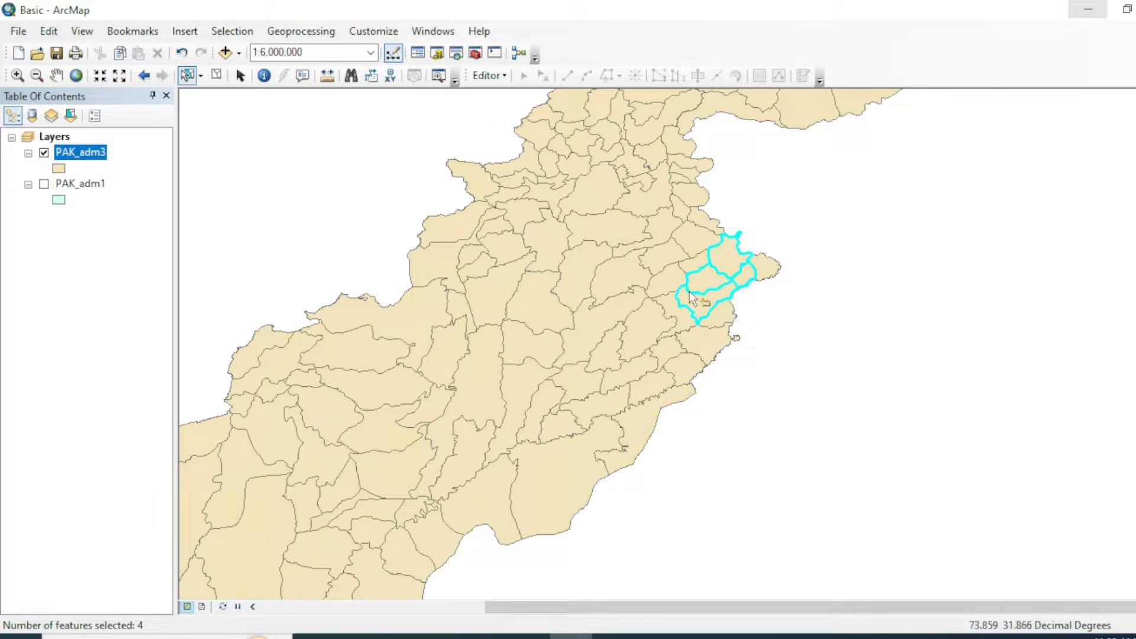
Create a new layer from the selected PAK_adm3 features
{"action": "scroll", "coordinate": [697, 291], "scroll_direction": "down", "scroll_amount": 1}
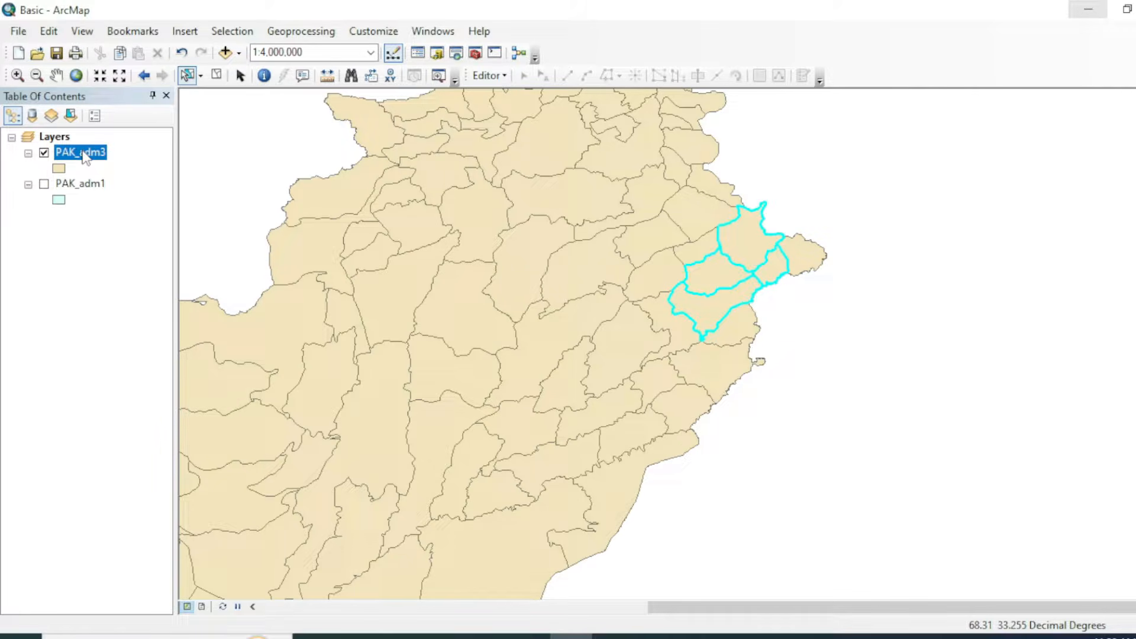
{"action": "right_click", "coordinate": [84, 157]}
{"action": "mouse_move", "coordinate": [202, 328]}
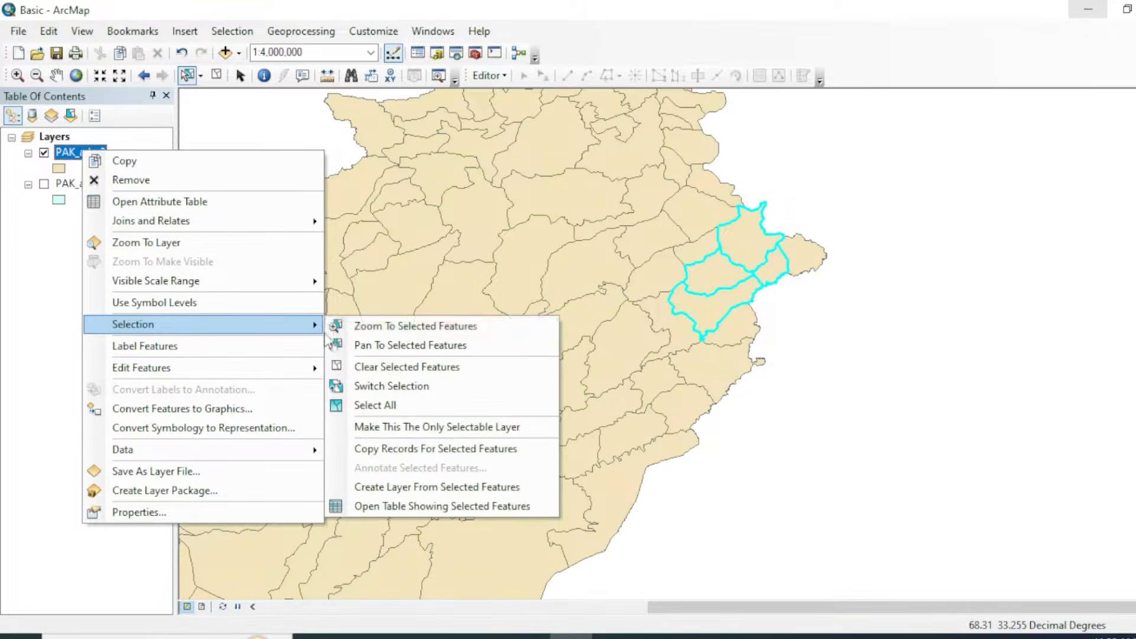
{"action": "left_click", "coordinate": [391, 486]}
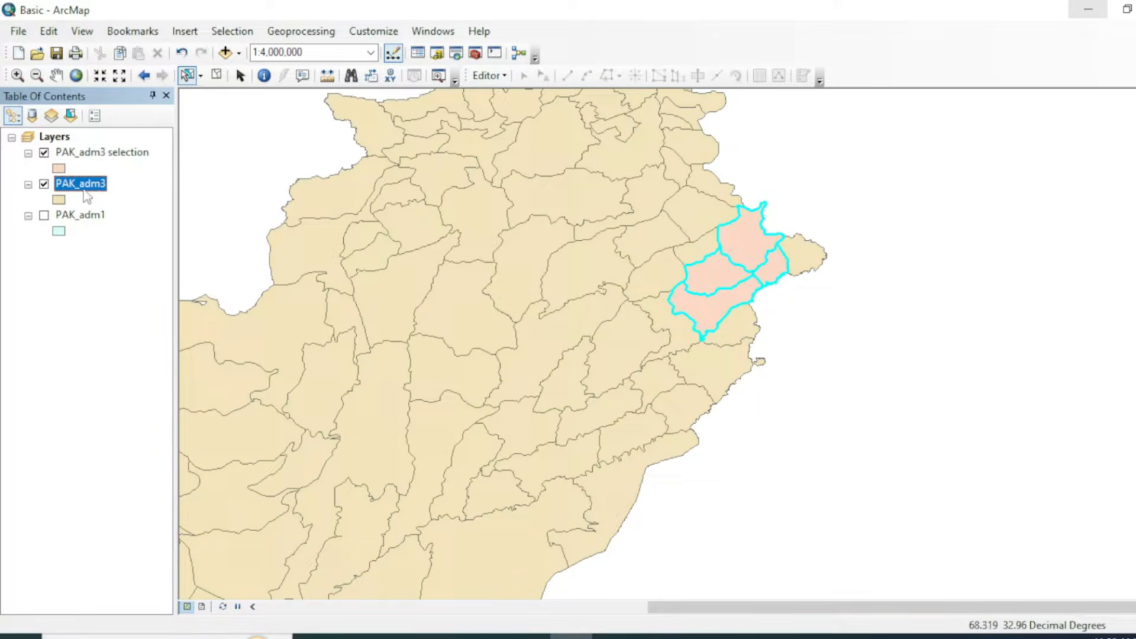
Hide the PAK_adm3 layer and centre the map on the PAK_adm3 selection layer's districts
{"action": "left_click", "coordinate": [44, 184]}
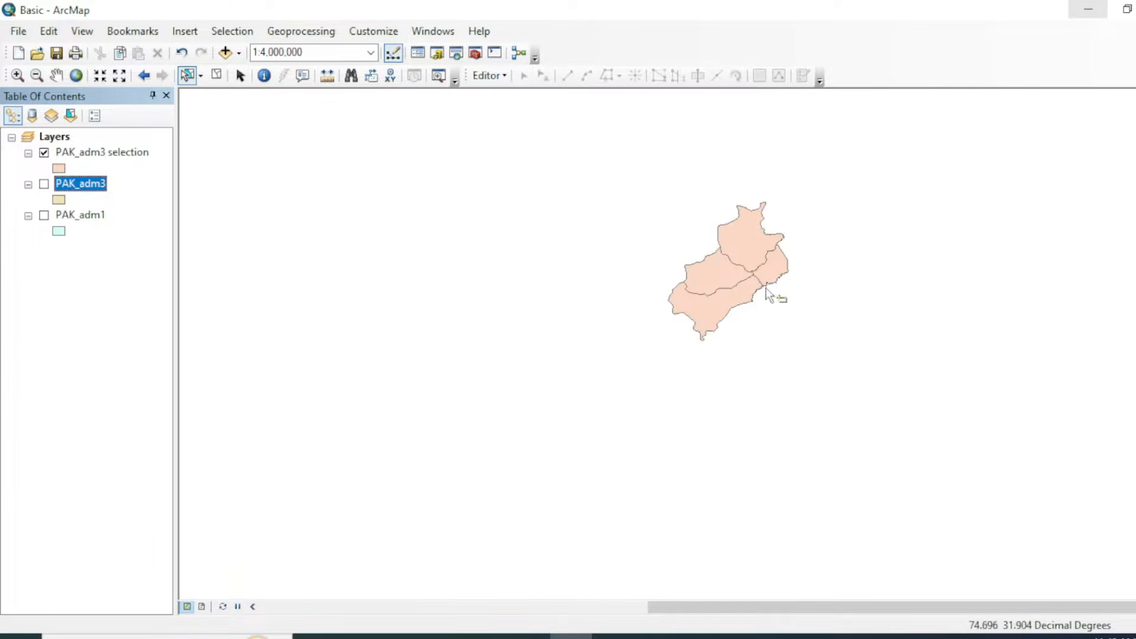
{"action": "scroll", "coordinate": [769, 252], "scroll_direction": "up", "scroll_amount": 2}
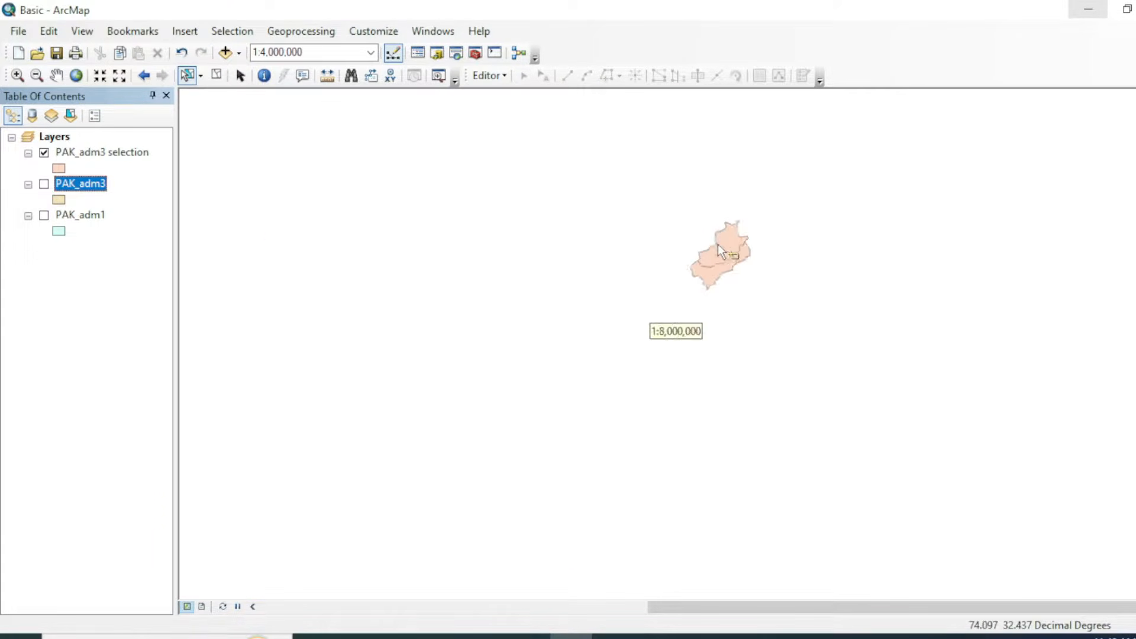
{"action": "left_click", "coordinate": [56, 76]}
{"action": "left_click_drag", "start_coordinate": [752, 289], "coordinate": [724, 299]}
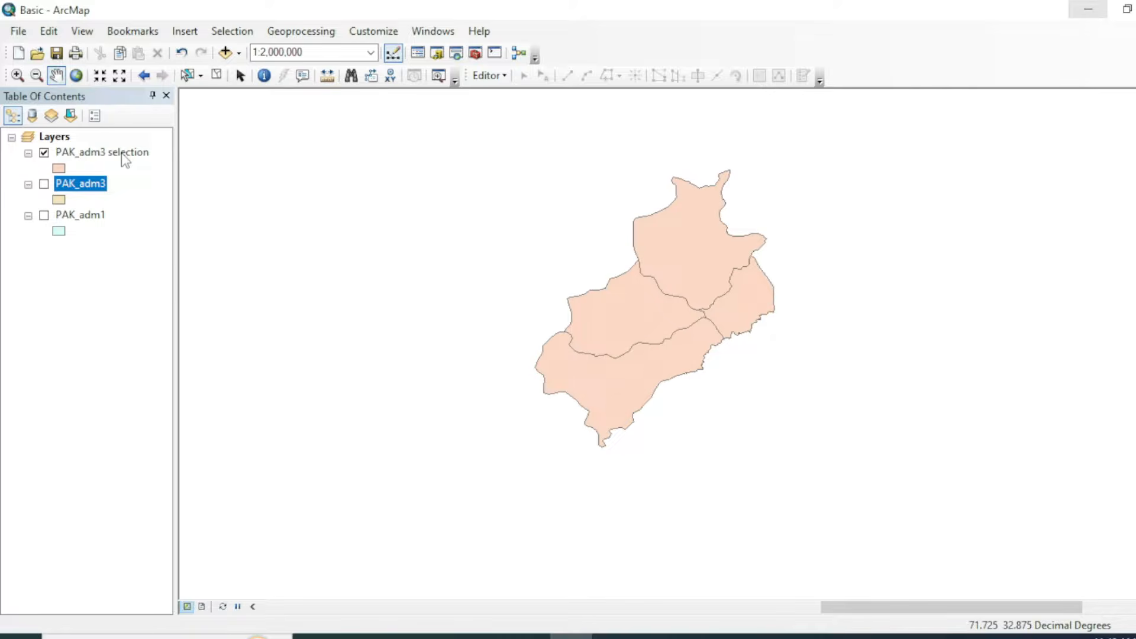
Review the Export Data settings for the PAK_adm3 selection layer and close them without exporting
{"action": "right_click", "coordinate": [122, 155]}
{"action": "mouse_move", "coordinate": [189, 460]}
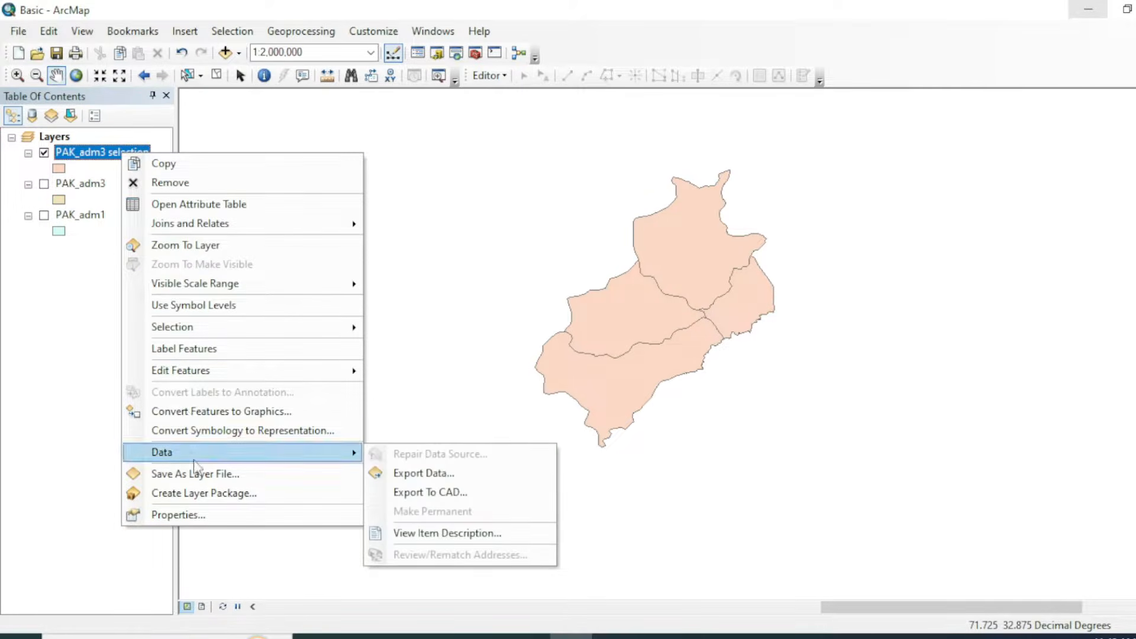
{"action": "right_click", "coordinate": [79, 152]}
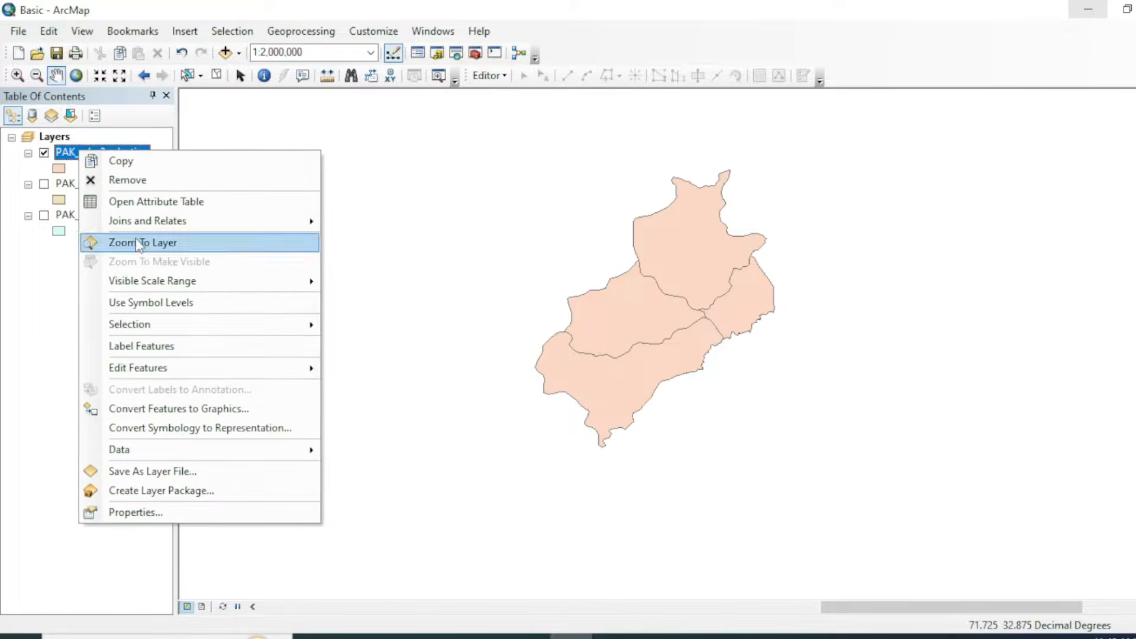
{"action": "mouse_move", "coordinate": [275, 453]}
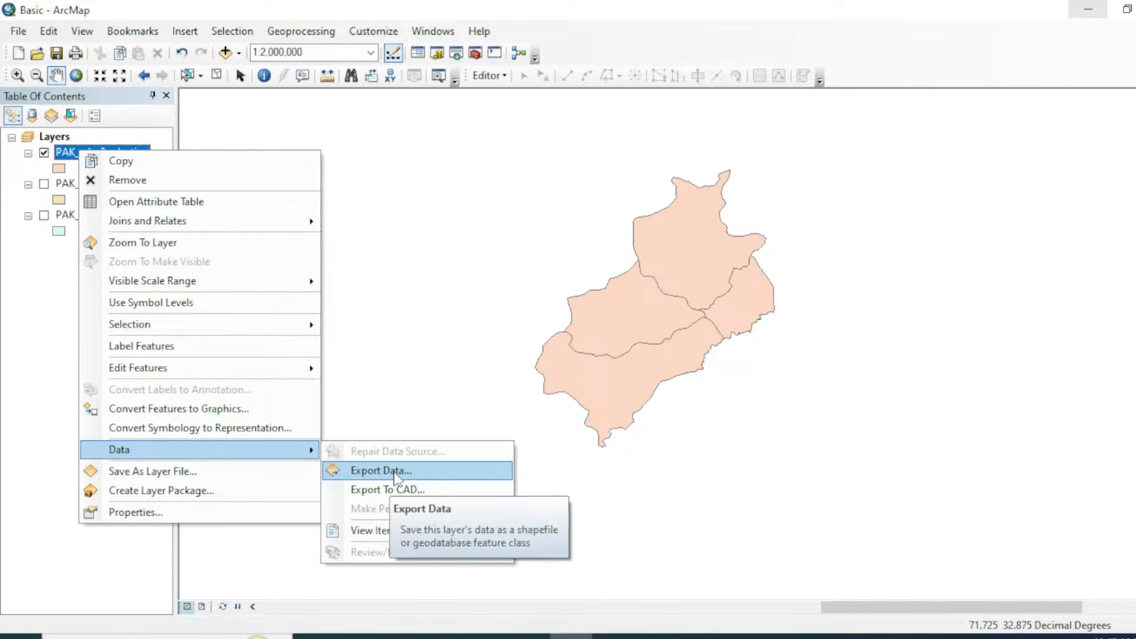
{"action": "left_click", "coordinate": [395, 477]}
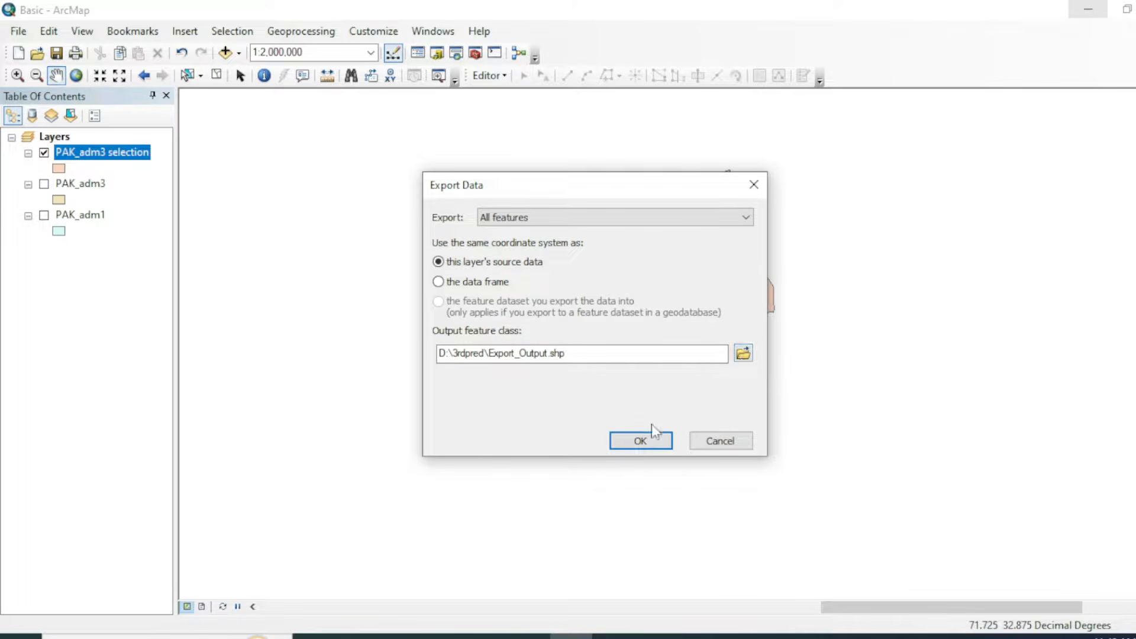
{"action": "left_click", "coordinate": [761, 187]}
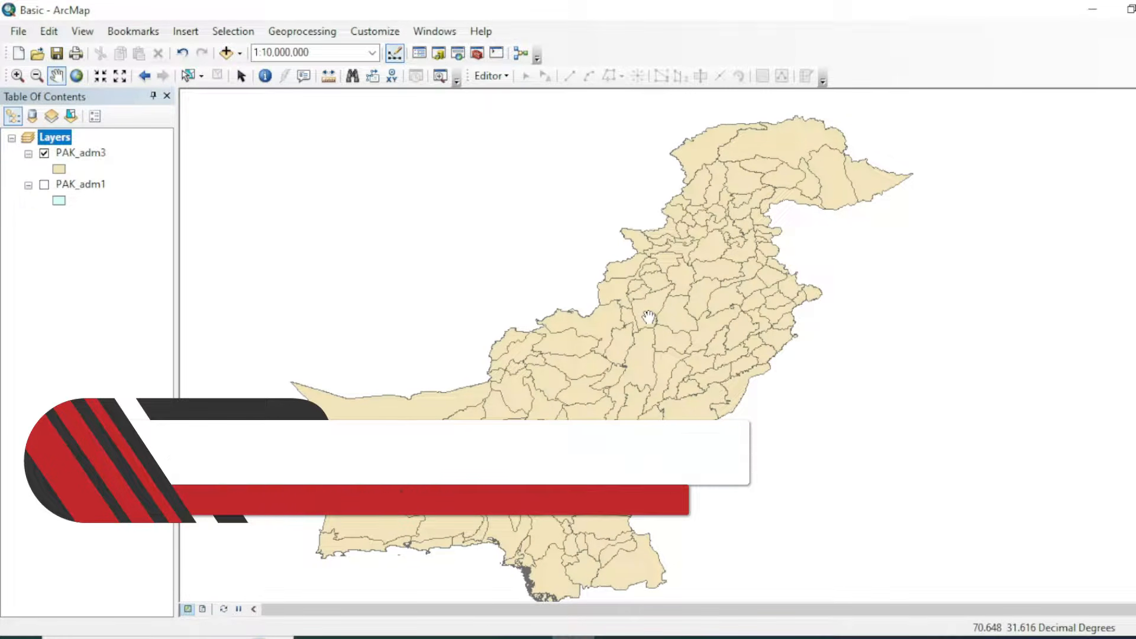
Examine the name and type fields across PAK_adm3's attribute table, and close the table
{"action": "left_click_drag", "start_coordinate": [532, 302], "coordinate": [500, 285]}
{"action": "left_click", "coordinate": [80, 153]}
{"action": "right_click", "coordinate": [80, 152]}
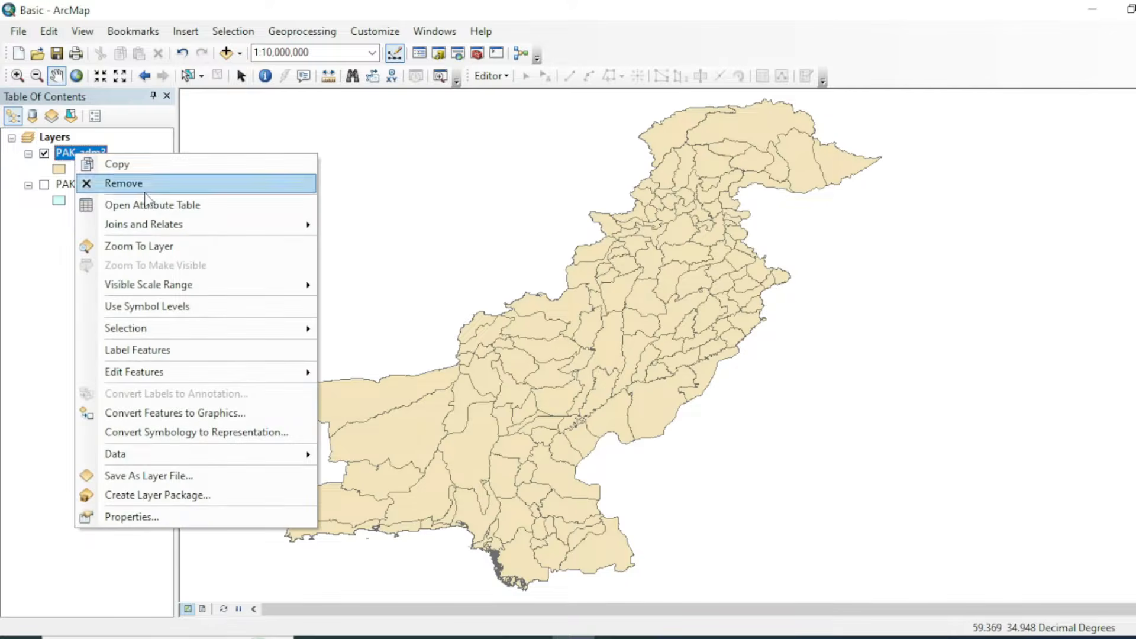
{"action": "left_click", "coordinate": [142, 206]}
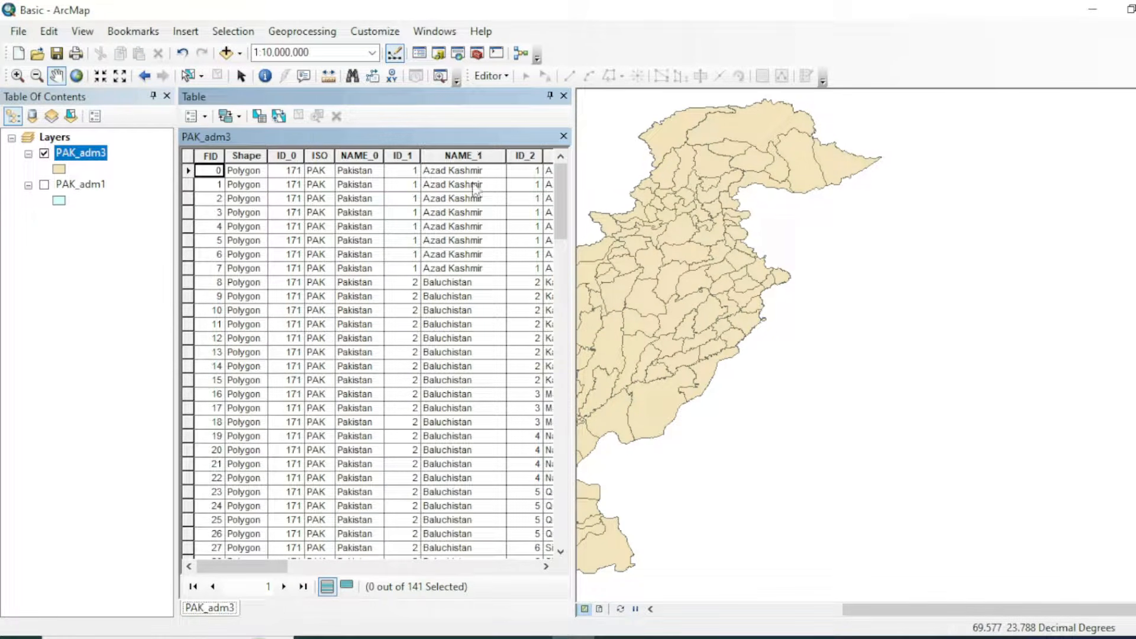
{"action": "left_click", "coordinate": [546, 567]}
{"action": "left_click", "coordinate": [545, 567]}
{"action": "left_click", "coordinate": [545, 567]}
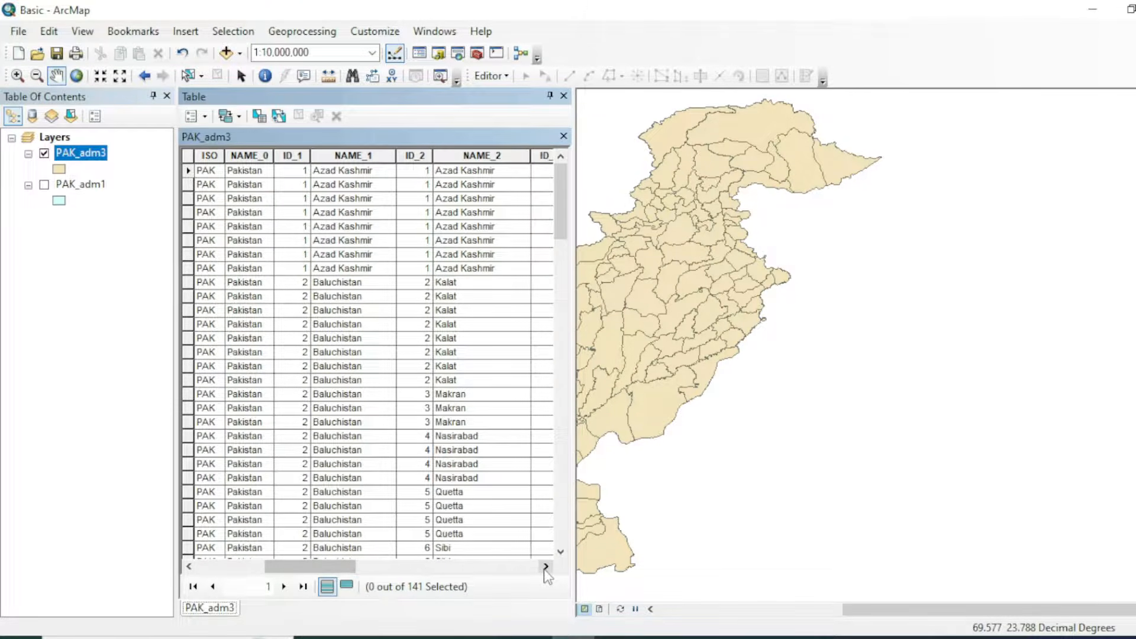
{"action": "left_click", "coordinate": [545, 566]}
{"action": "left_click", "coordinate": [546, 567]}
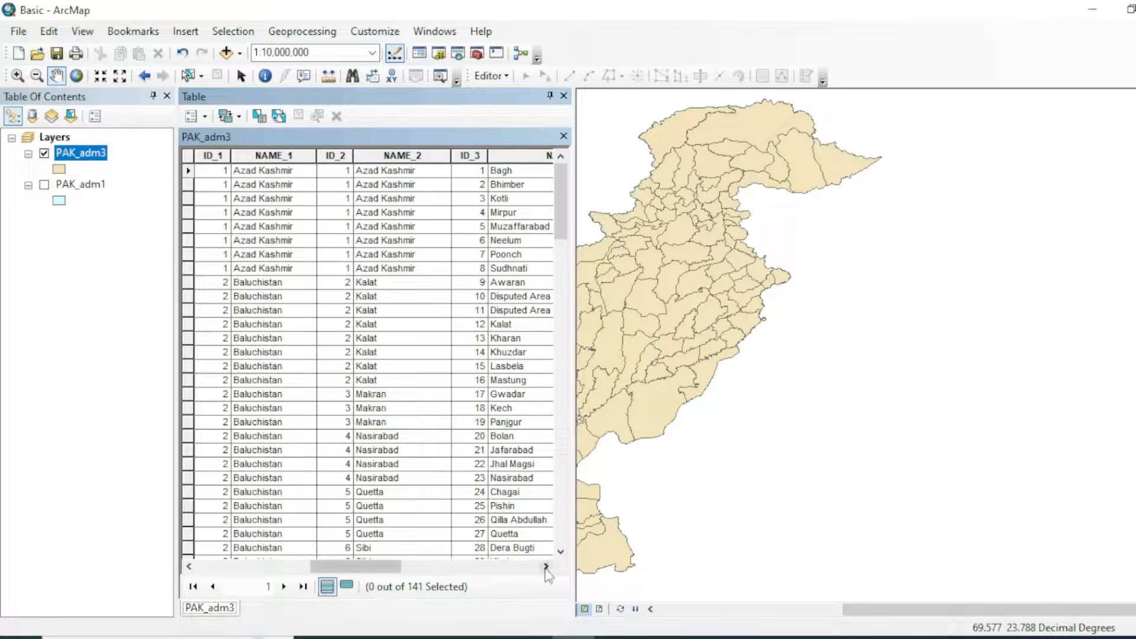
{"action": "left_click", "coordinate": [546, 567]}
{"action": "left_click", "coordinate": [546, 567]}
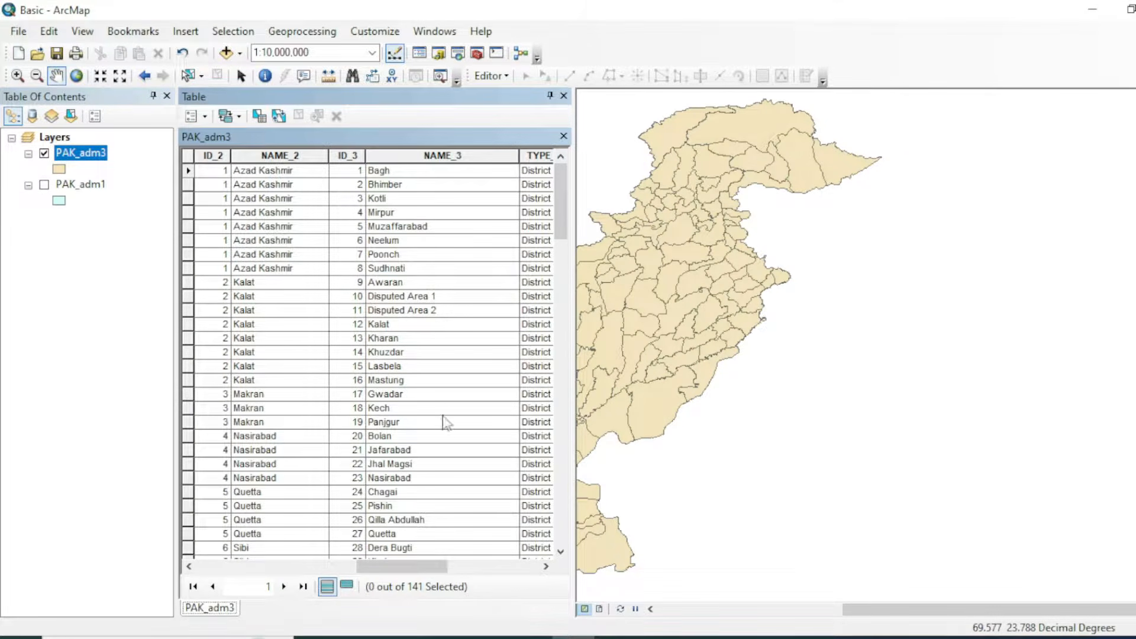
{"action": "left_click", "coordinate": [545, 567]}
{"action": "left_click", "coordinate": [547, 568]}
{"action": "left_click", "coordinate": [564, 96]}
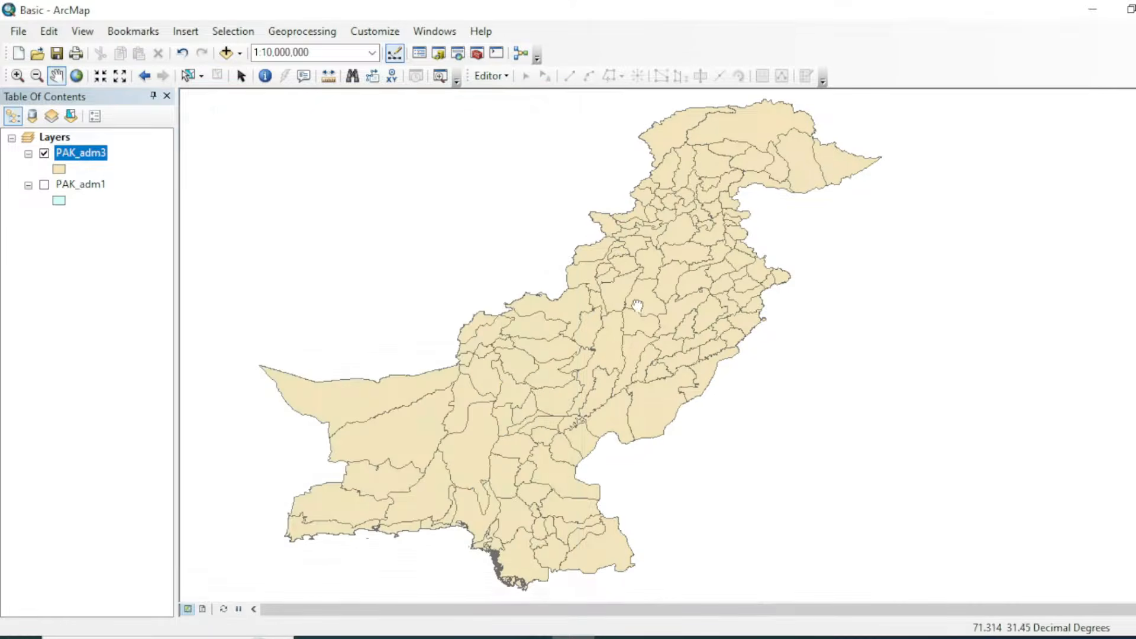
Start a Select By Attributes expression on PAK_adm3 with the "NAME_1" field and list that field's unique values
{"action": "left_click_drag", "start_coordinate": [639, 307], "coordinate": [629, 310]}
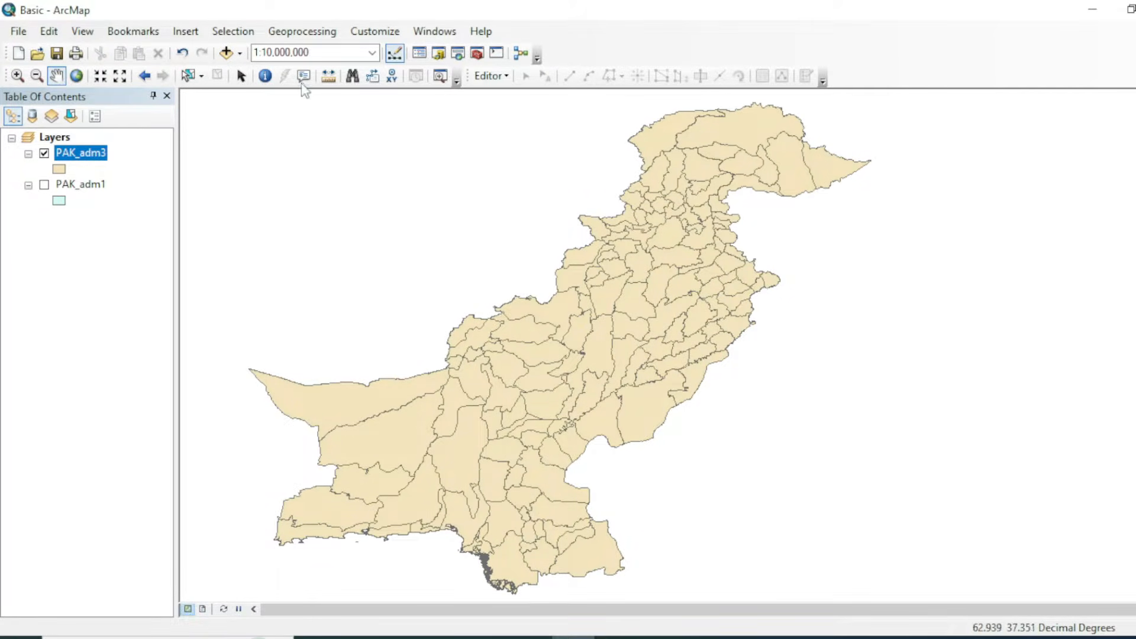
{"action": "left_click", "coordinate": [228, 36]}
{"action": "left_click", "coordinate": [277, 56]}
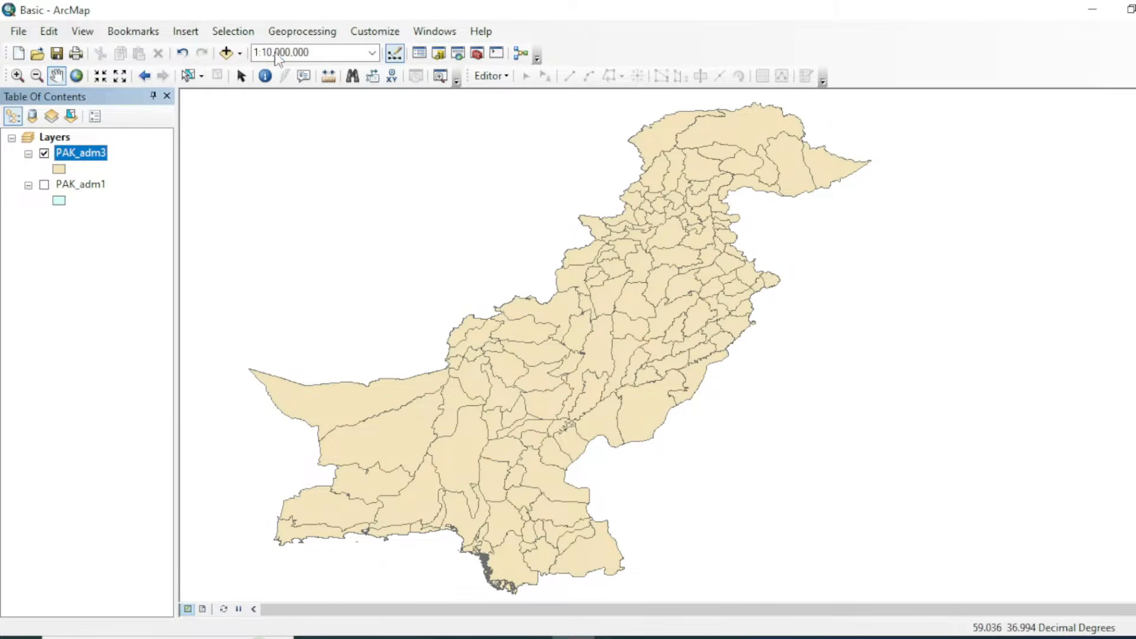
{"action": "left_click_drag", "start_coordinate": [200, 34], "coordinate": [309, 28]}
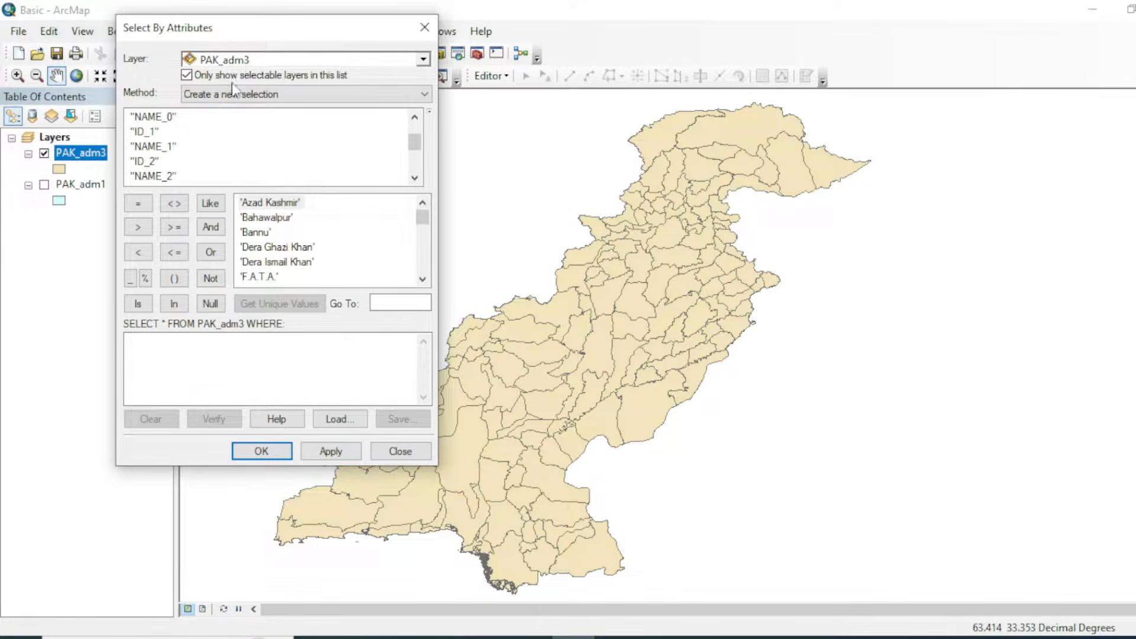
{"action": "double_click", "coordinate": [155, 147]}
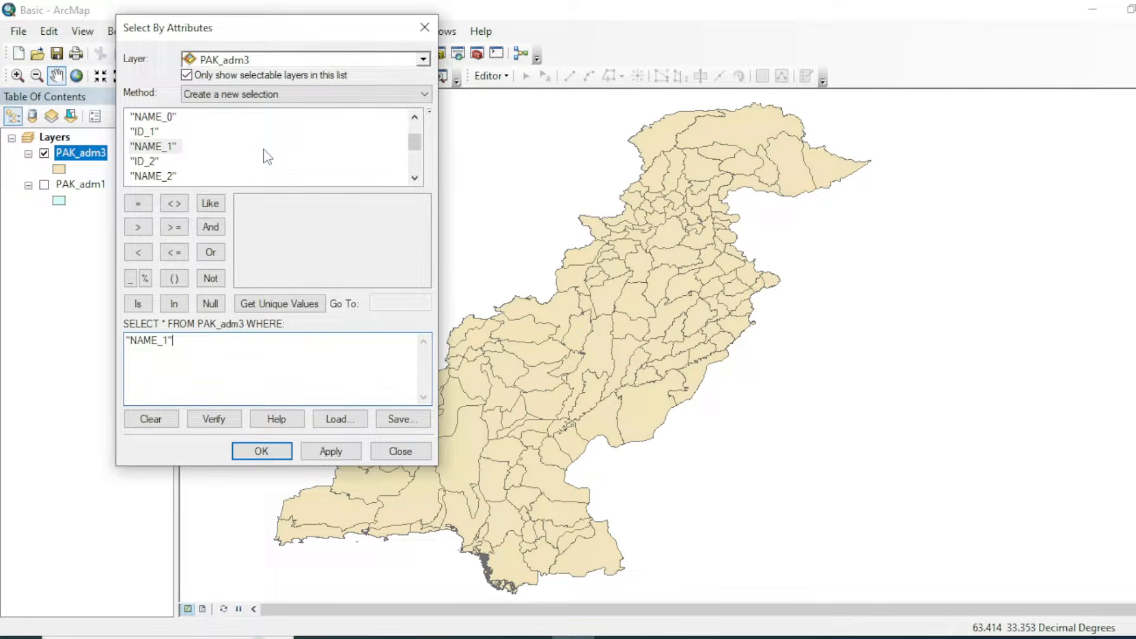
{"action": "left_click", "coordinate": [275, 304]}
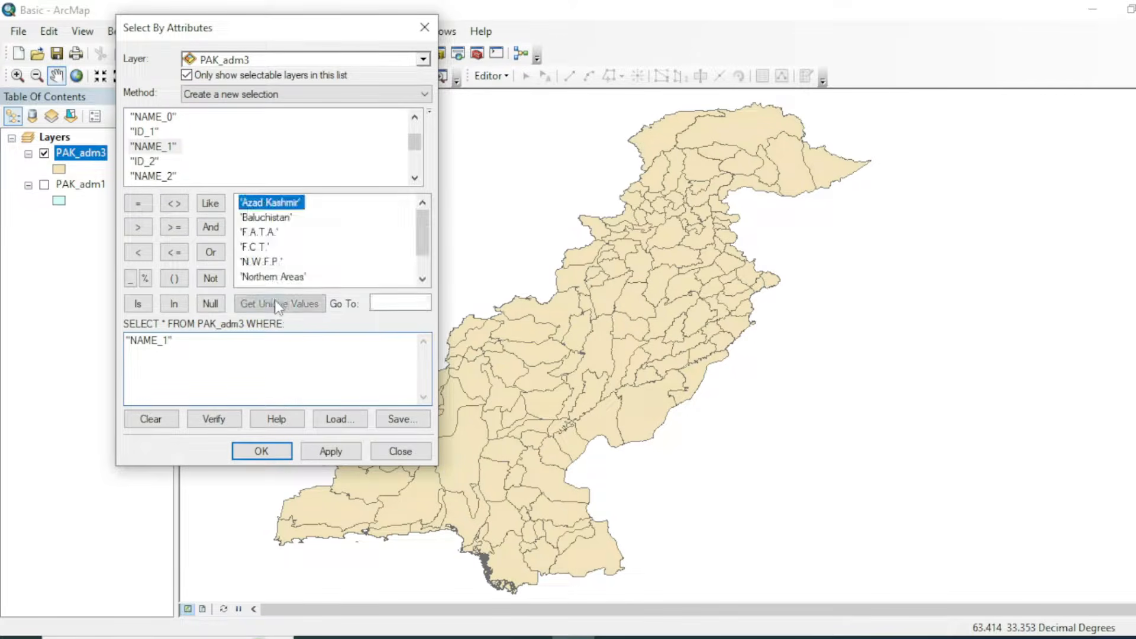
{"action": "scroll", "coordinate": [290, 244], "scroll_direction": "down", "scroll_amount": 1}
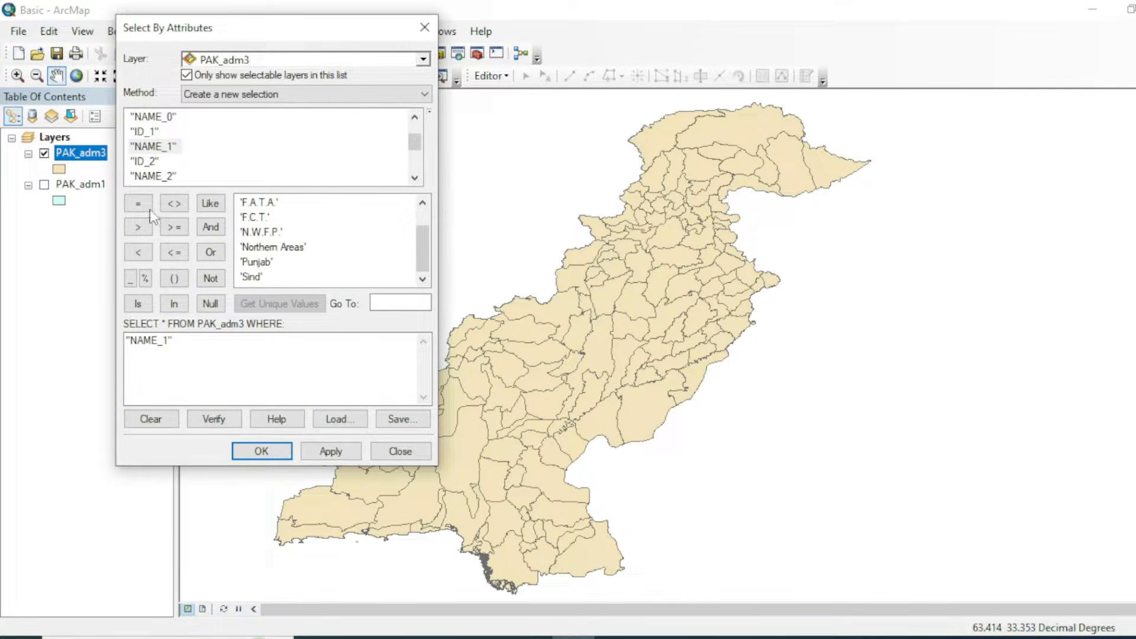
Complete the selection expression as "NAME_1" = 'Punjab'
{"action": "left_click", "coordinate": [187, 338]}
{"action": "left_click_drag", "start_coordinate": [175, 342], "coordinate": [126, 342]}
{"action": "left_click", "coordinate": [129, 346]}
{"action": "left_click", "coordinate": [187, 342]}
{"action": "left_click", "coordinate": [142, 206]}
{"action": "double_click", "coordinate": [255, 262]}
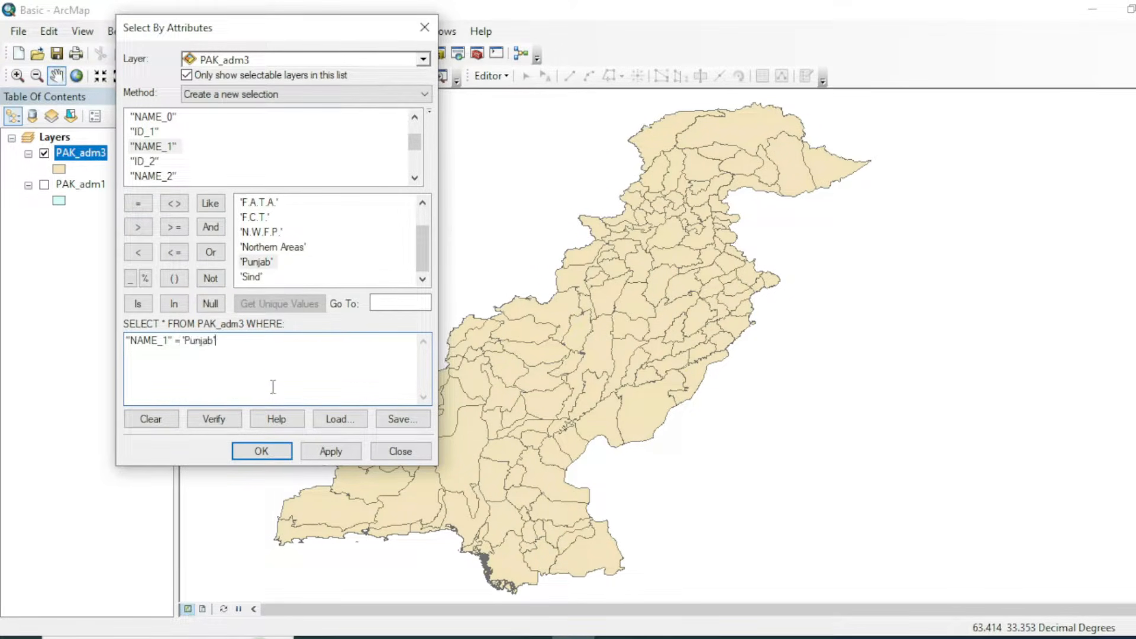
Verify the Punjab expression and run it to select the matching districts in PAK_adm3
{"action": "left_click", "coordinate": [225, 422]}
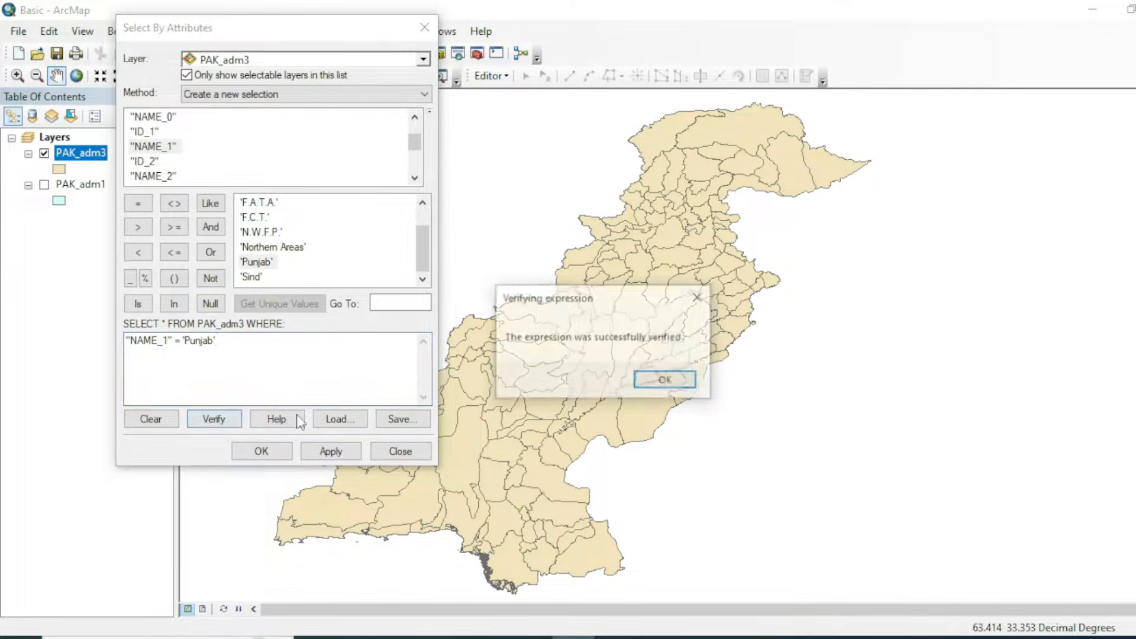
{"action": "left_click", "coordinate": [663, 381]}
{"action": "left_click", "coordinate": [251, 451]}
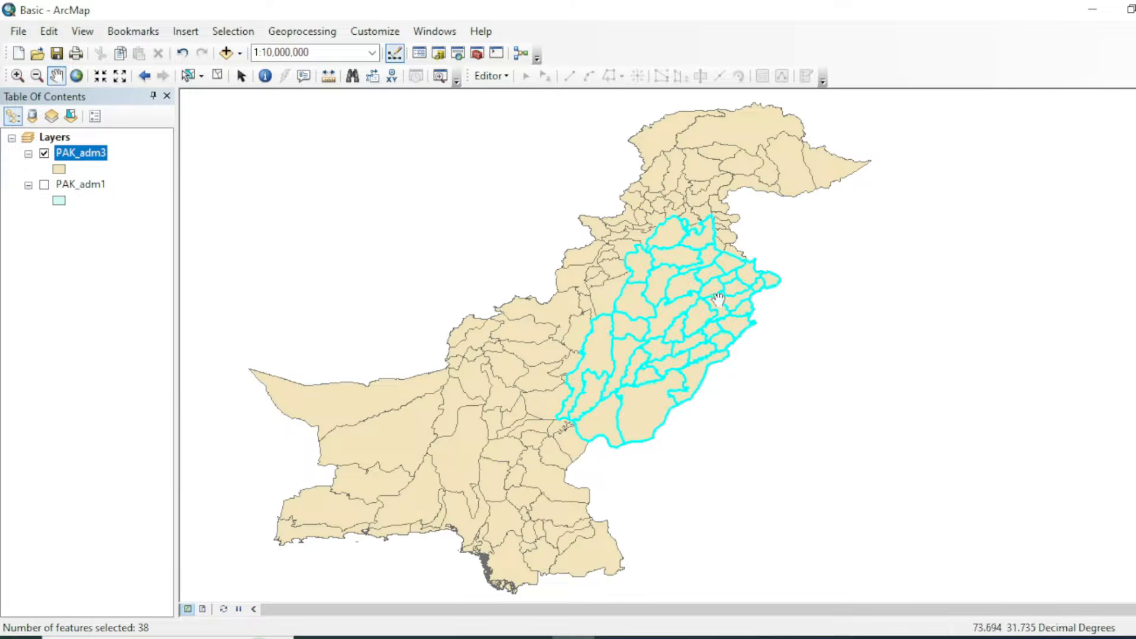
Inspect the selected Punjab districts on the map and clear the feature selection
{"action": "scroll", "coordinate": [718, 299], "scroll_direction": "up", "scroll_amount": 1}
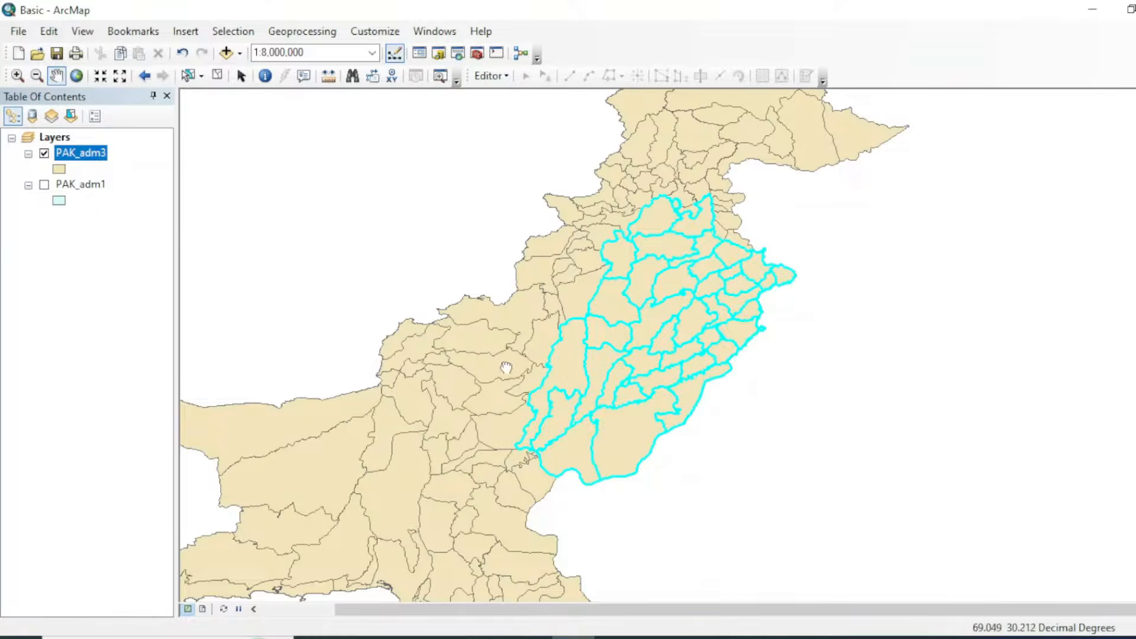
{"action": "scroll", "coordinate": [509, 372], "scroll_direction": "down", "scroll_amount": 1}
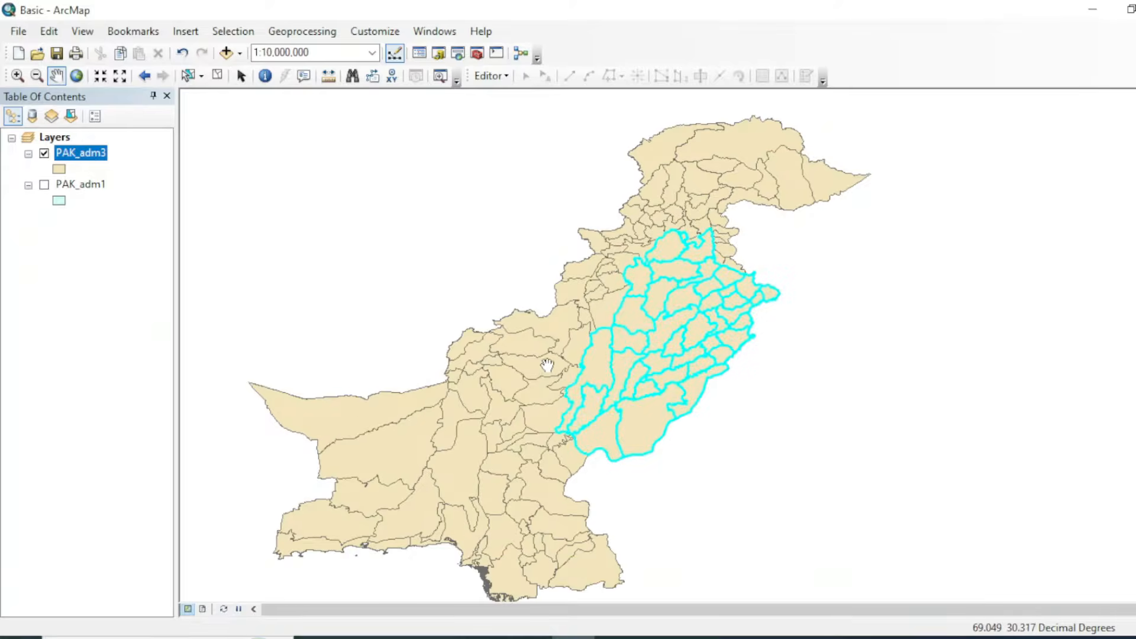
{"action": "left_click_drag", "start_coordinate": [526, 381], "coordinate": [532, 370]}
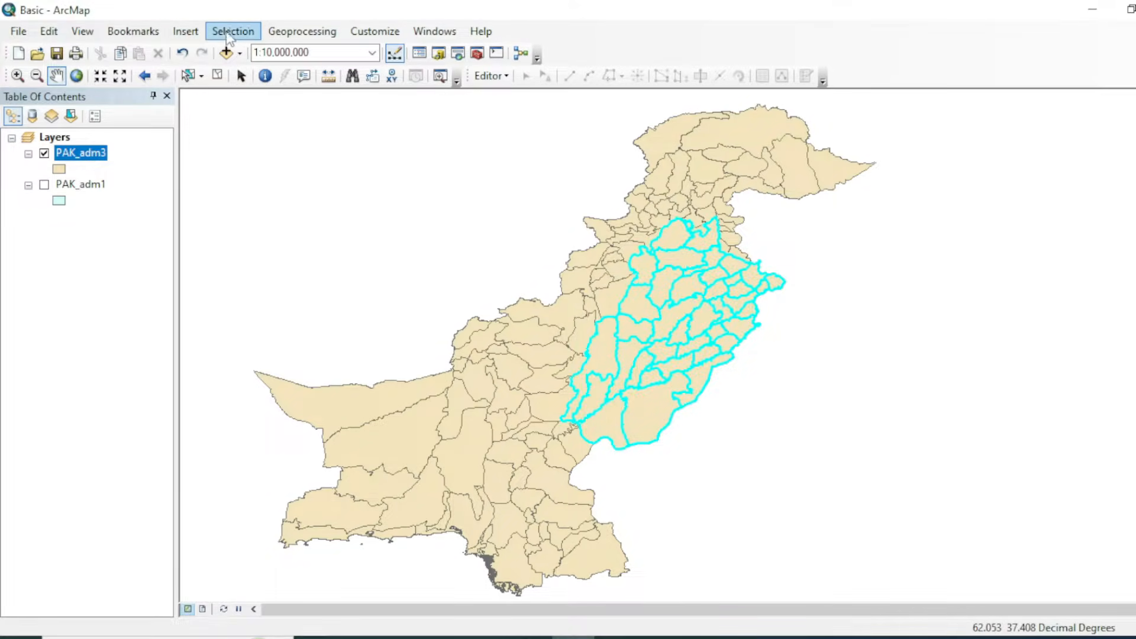
{"action": "left_click", "coordinate": [234, 31]}
{"action": "left_click", "coordinate": [272, 170]}
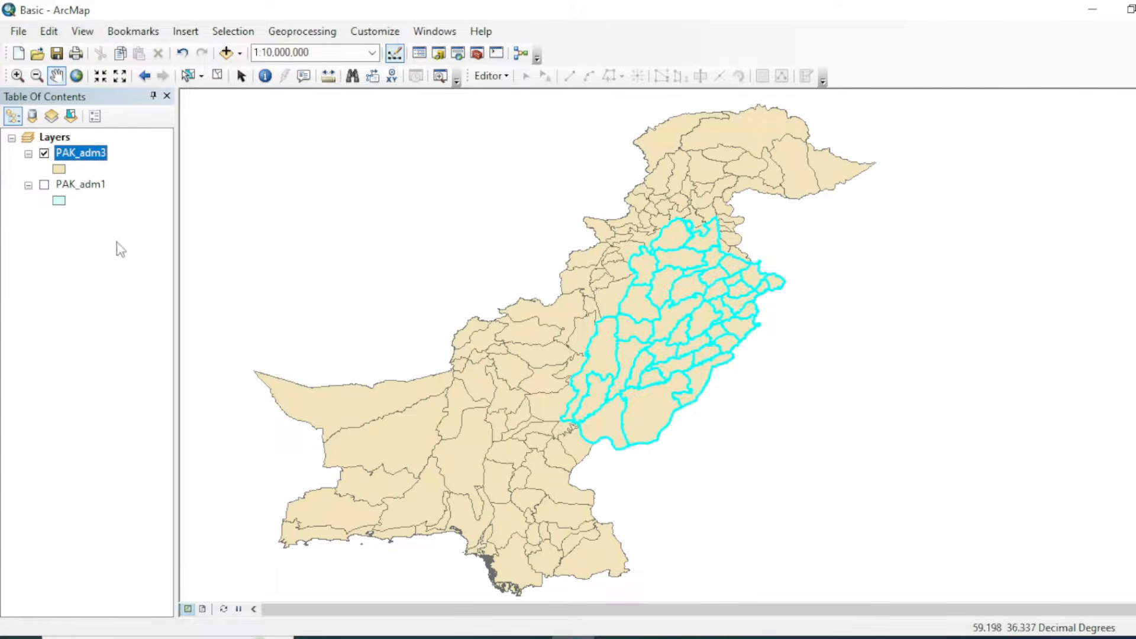
Reopen Select By Attributes for PAK_adm3 and delete the old Punjab expression
{"action": "left_click", "coordinate": [226, 36]}
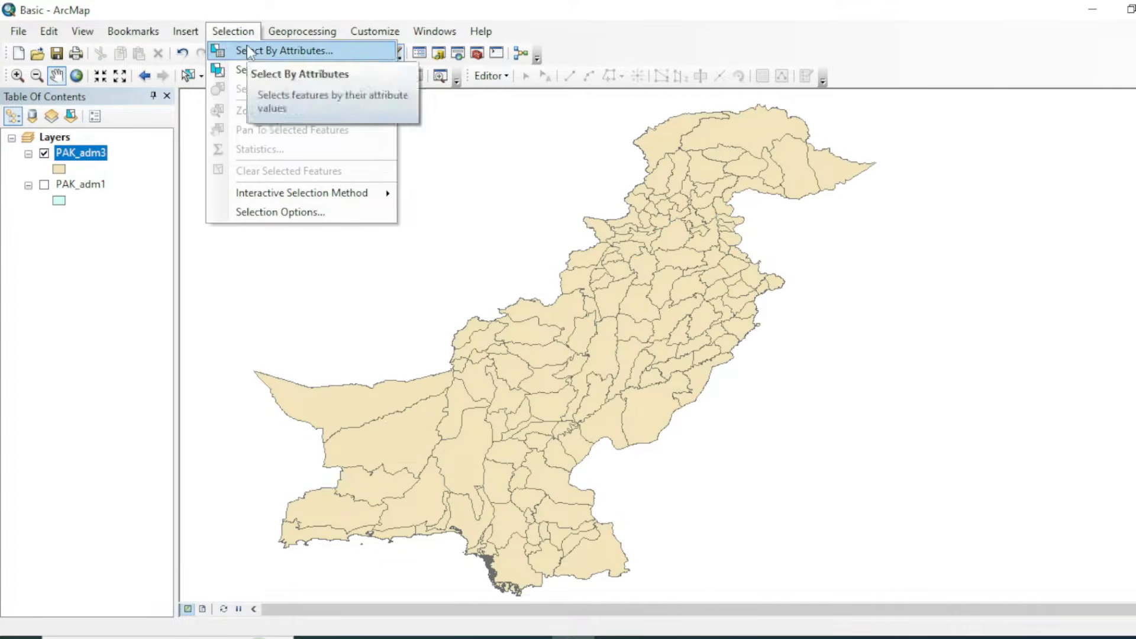
{"action": "left_click", "coordinate": [237, 47]}
{"action": "scroll", "coordinate": [186, 158], "scroll_direction": "down", "scroll_amount": 2}
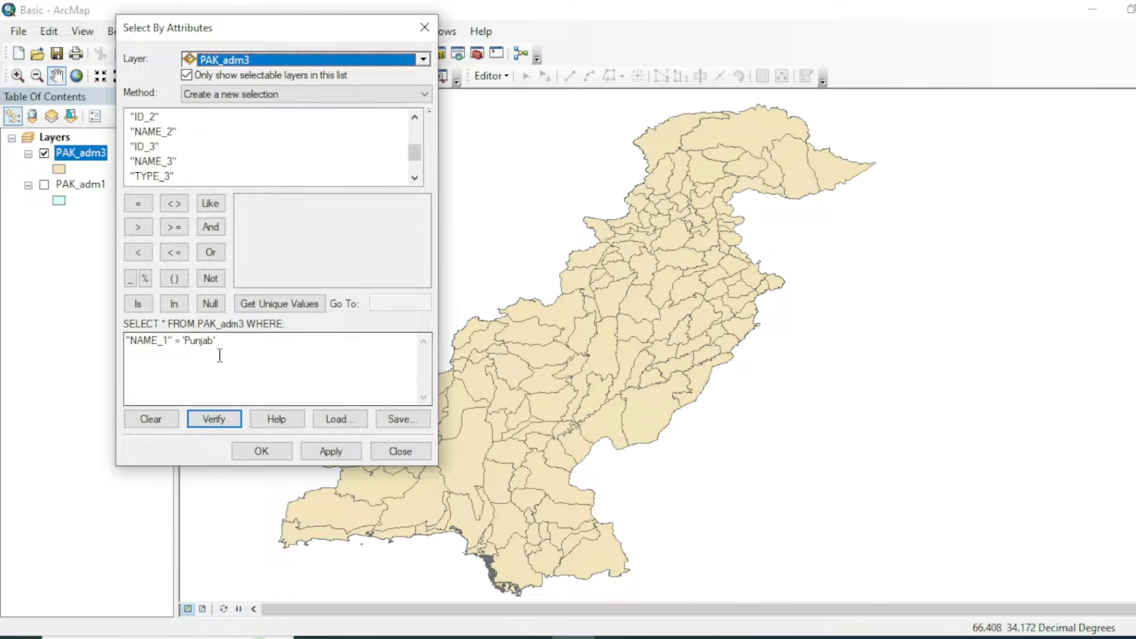
{"action": "left_click_drag", "start_coordinate": [217, 355], "coordinate": [116, 342]}
{"action": "key", "text": "Delete"}
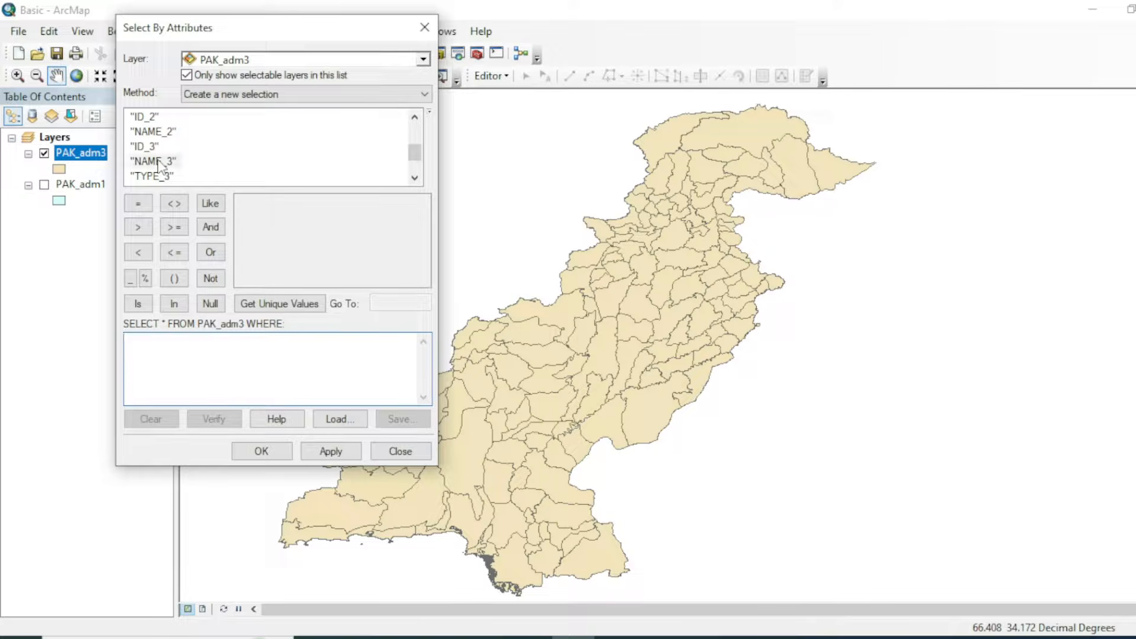
Build the expression "NAME_3" = 'Lahore', verify it and run it to select the Lahore district in PAK_adm3
{"action": "double_click", "coordinate": [160, 166]}
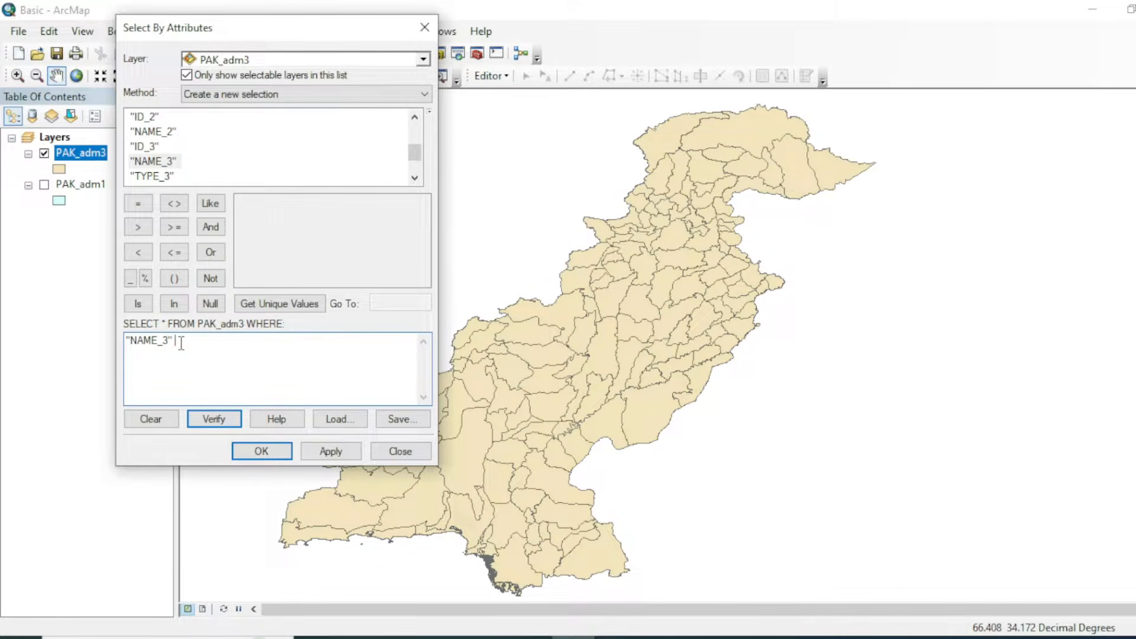
{"action": "left_click", "coordinate": [138, 203]}
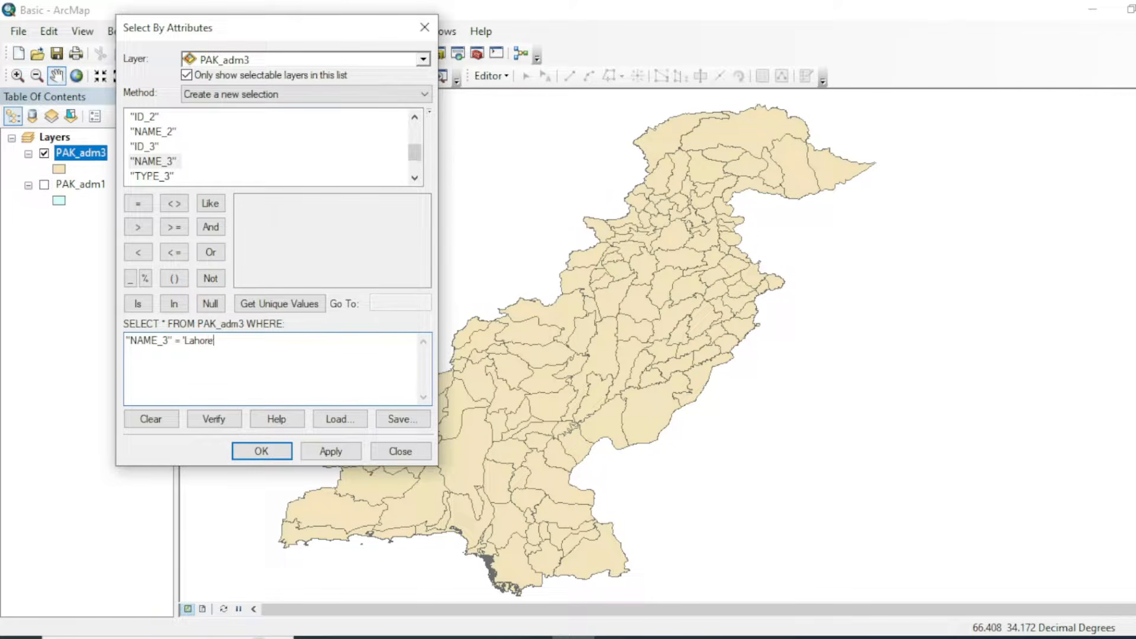
{"action": "left_click", "coordinate": [215, 421]}
{"action": "left_click", "coordinate": [666, 383]}
{"action": "left_click", "coordinate": [261, 451]}
{"action": "scroll", "coordinate": [749, 301], "scroll_direction": "up", "scroll_amount": 3}
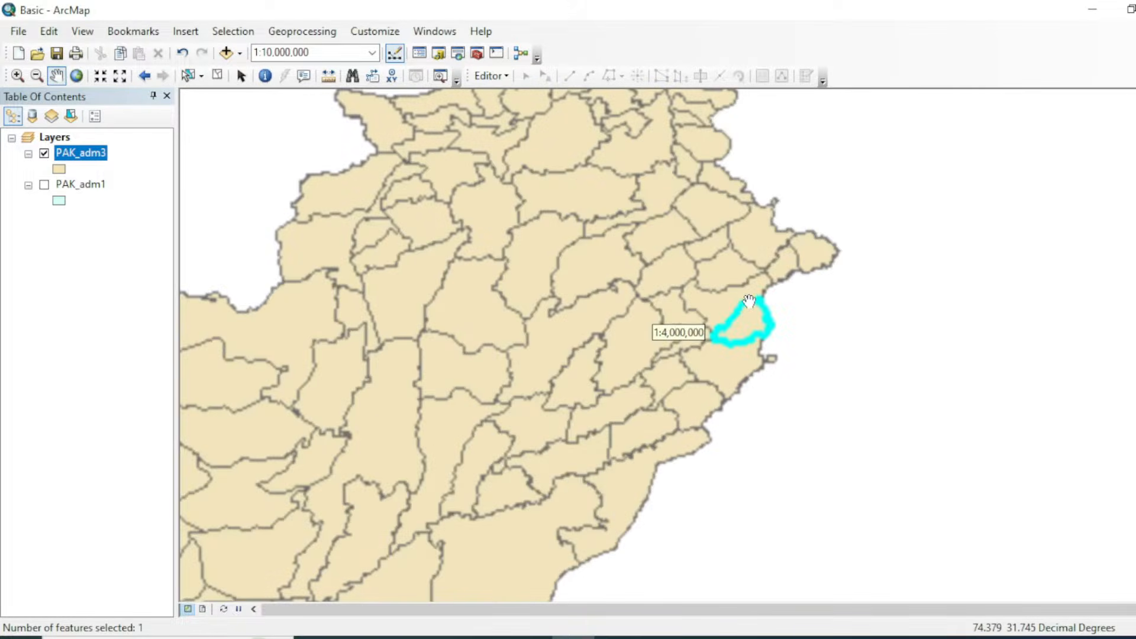
{"action": "scroll", "coordinate": [748, 342], "scroll_direction": "up", "scroll_amount": 2}
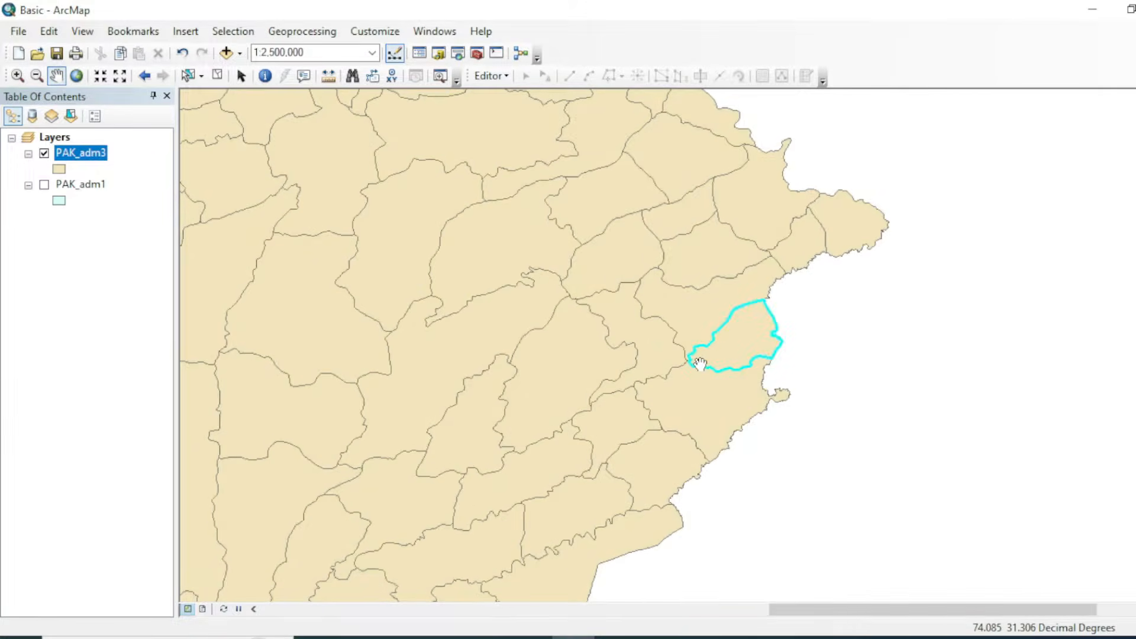
{"action": "scroll", "coordinate": [700, 364], "scroll_direction": "down", "scroll_amount": 3}
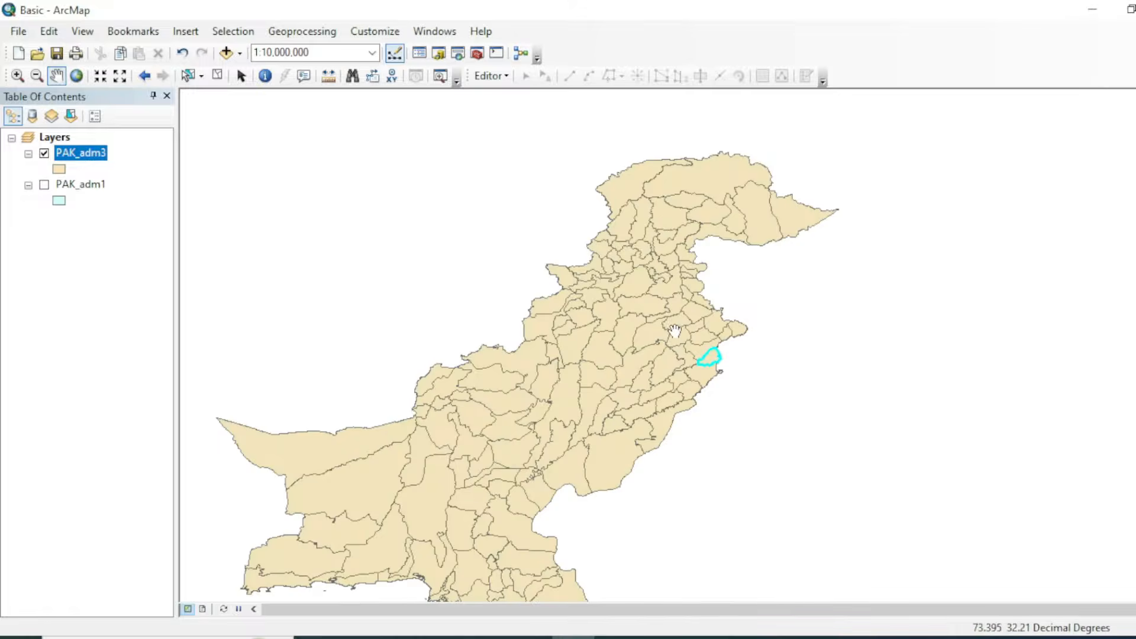
{"action": "left_click_drag", "start_coordinate": [589, 398], "coordinate": [626, 360]}
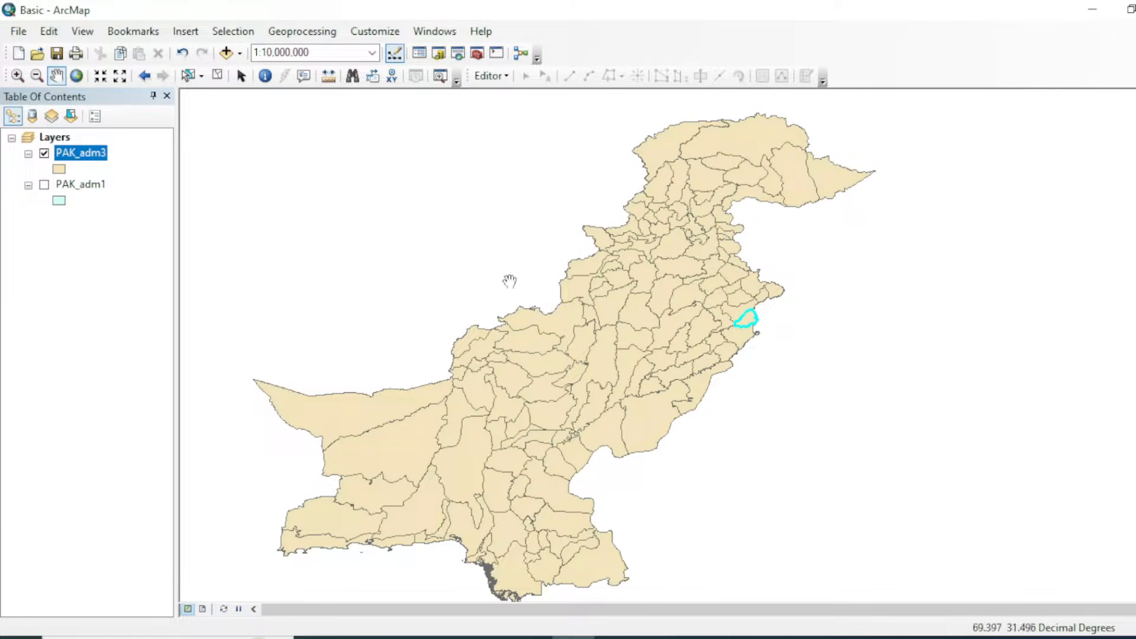
{"action": "left_click", "coordinate": [232, 31]}
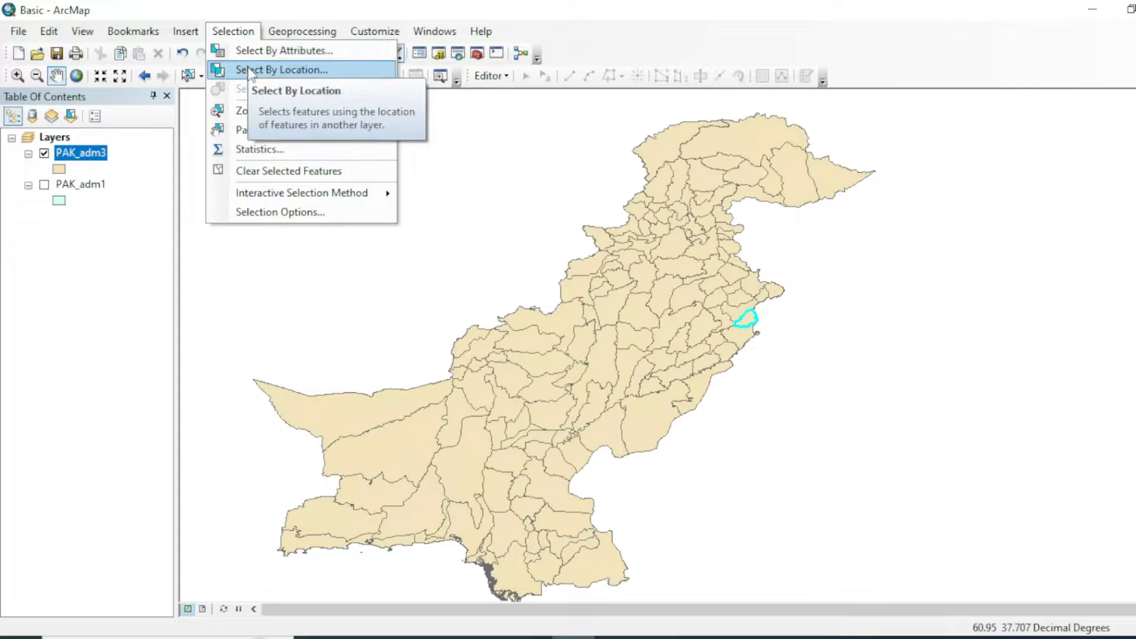
{"action": "left_click_drag", "start_coordinate": [691, 398], "coordinate": [696, 391]}
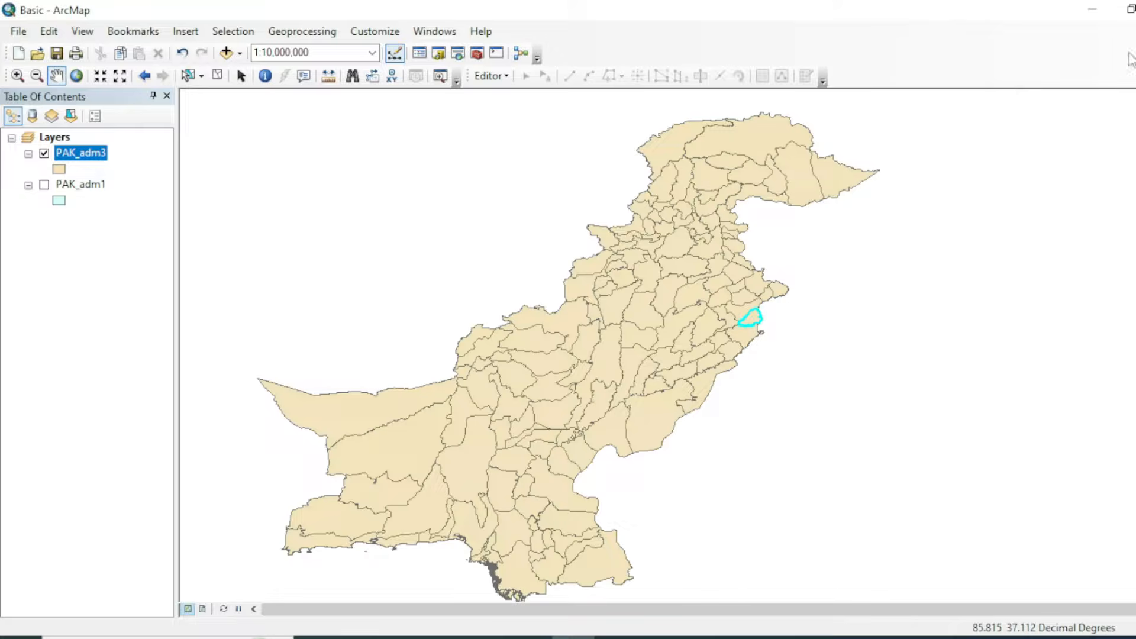
{"action": "left_click", "coordinate": [240, 32]}
{"action": "left_click_drag", "start_coordinate": [668, 281], "coordinate": [670, 274]}
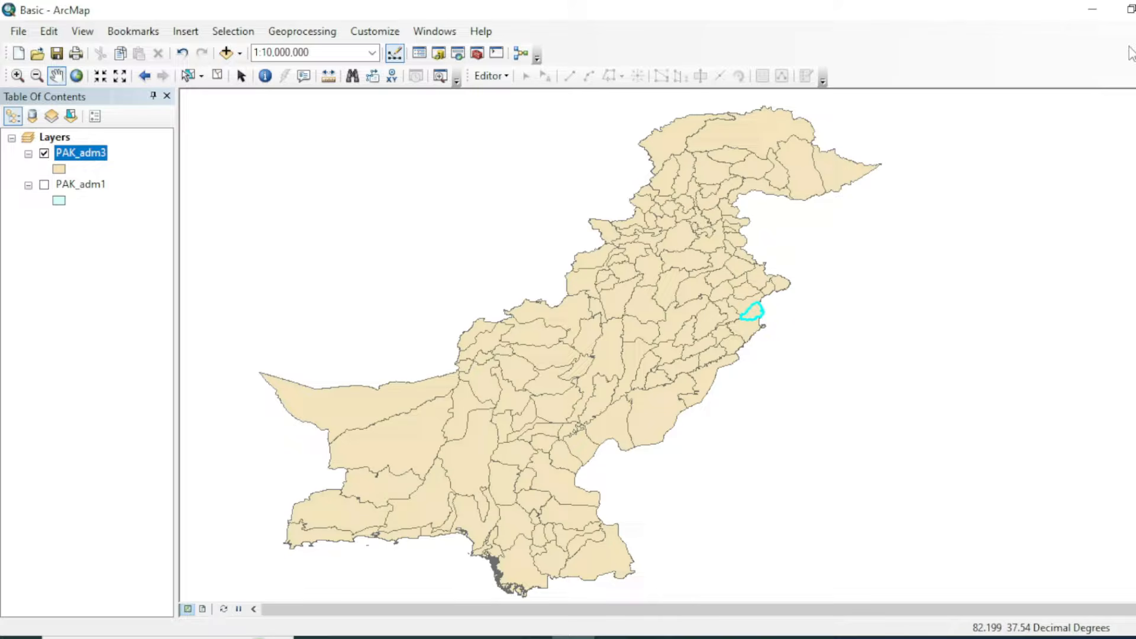
{"action": "left_click", "coordinate": [232, 31]}
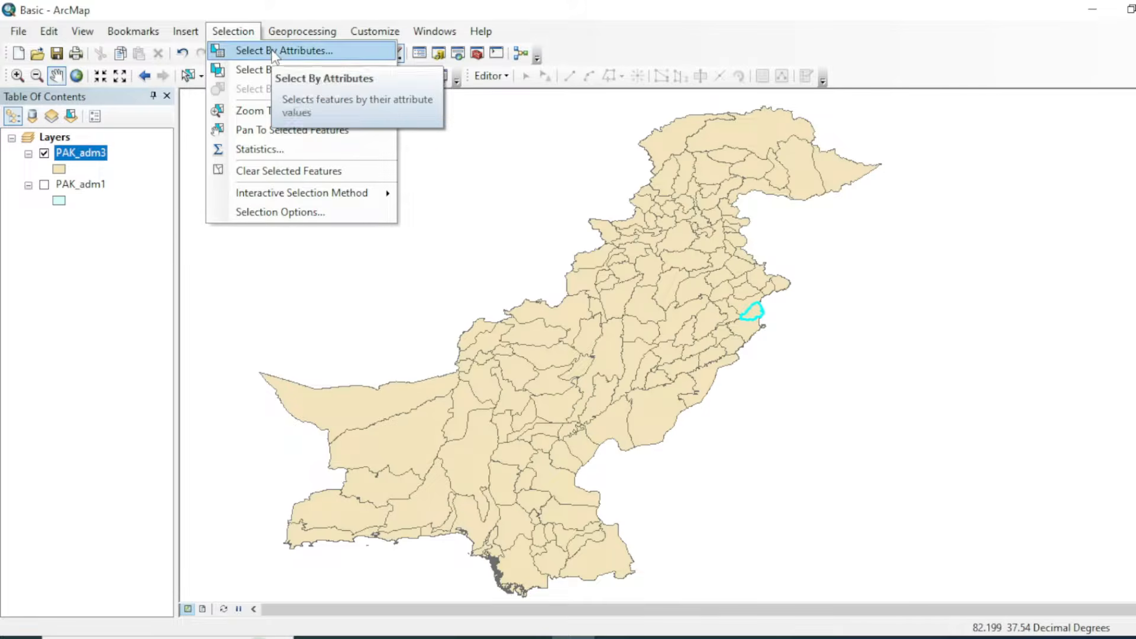
{"action": "left_click_drag", "start_coordinate": [586, 298], "coordinate": [585, 304]}
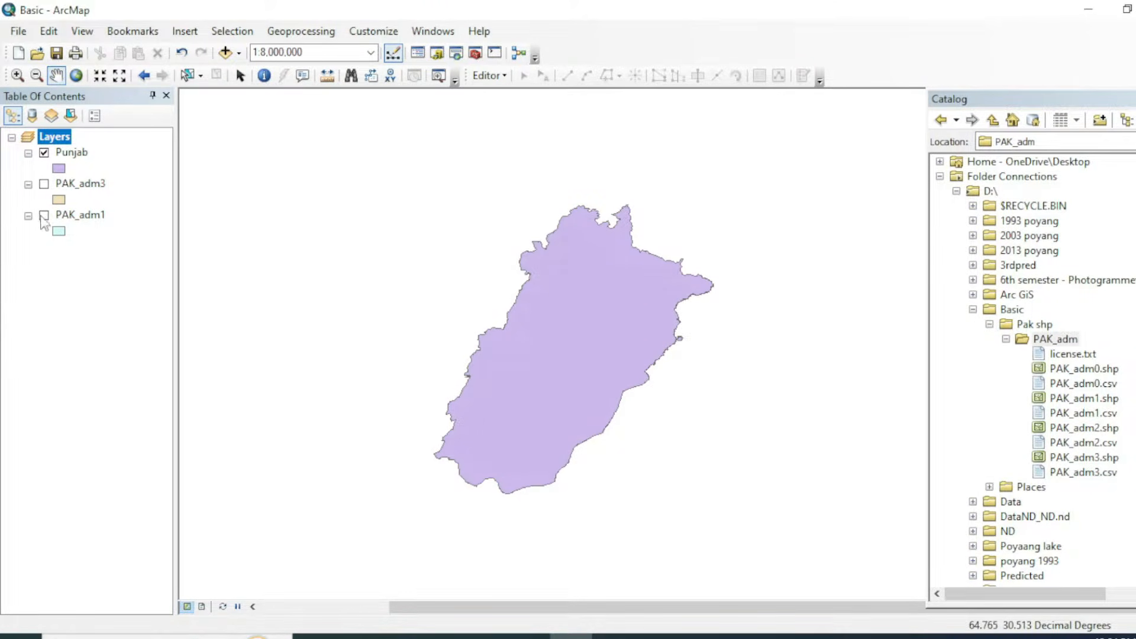
{"action": "left_click", "coordinate": [43, 215]}
{"action": "left_click", "coordinate": [44, 215]}
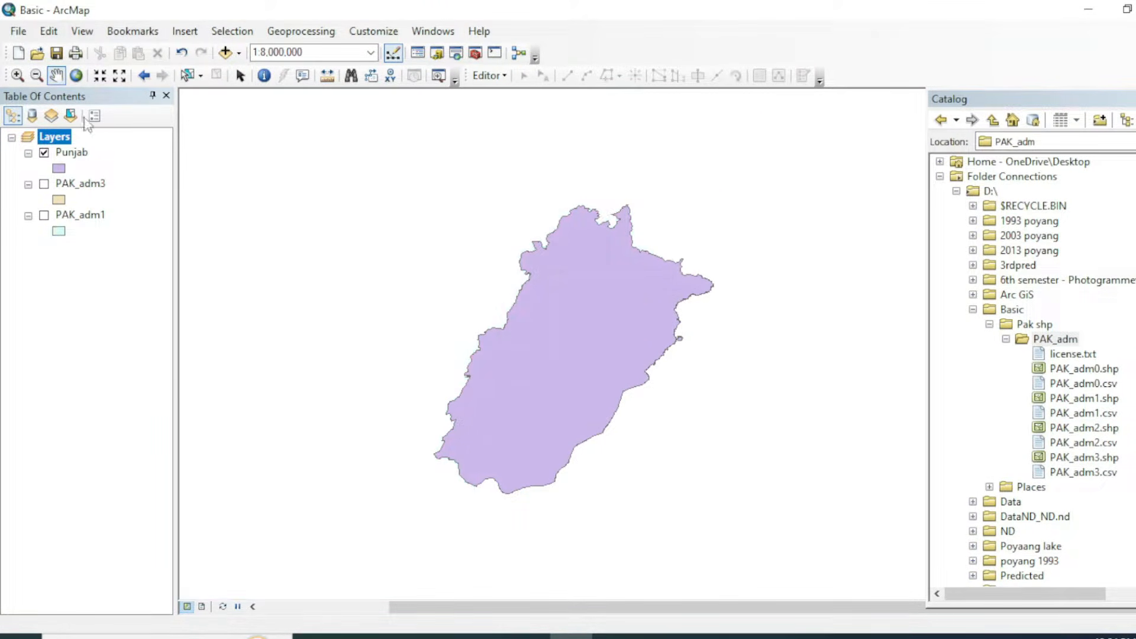
{"action": "left_click_drag", "start_coordinate": [521, 342], "coordinate": [522, 314]}
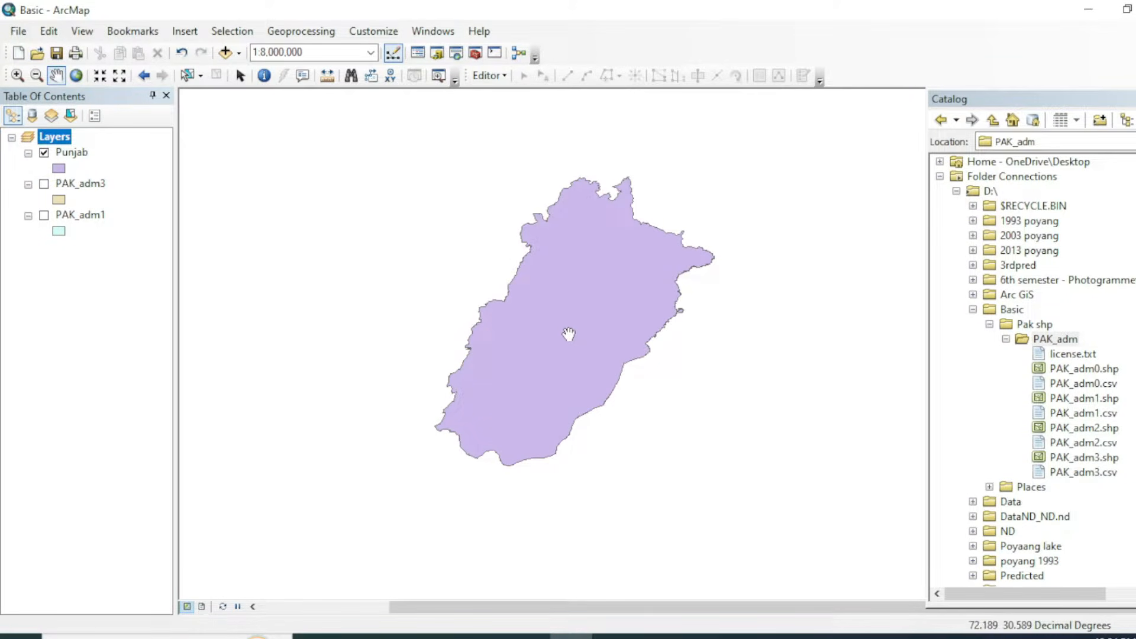
{"action": "scroll", "coordinate": [569, 334], "scroll_direction": "up", "scroll_amount": 1}
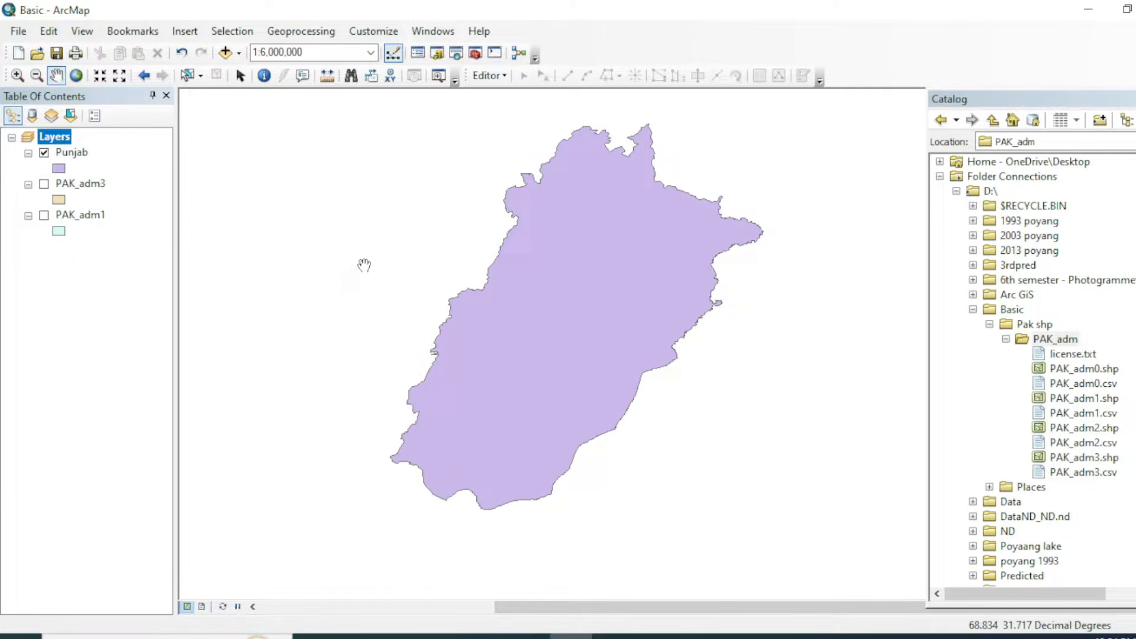
Add River.shp from the River folder inside Vector data to the map over the Punjab layer
{"action": "scroll", "coordinate": [1021, 396], "scroll_direction": "down", "scroll_amount": 4}
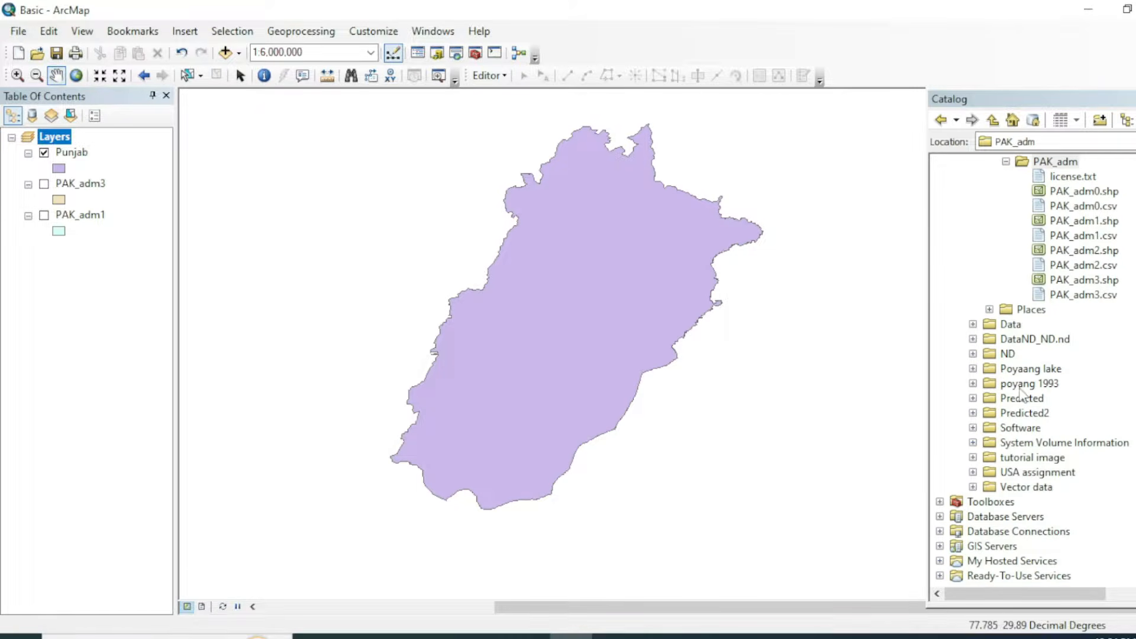
{"action": "left_click", "coordinate": [973, 486]}
{"action": "scroll", "coordinate": [982, 486], "scroll_direction": "down", "scroll_amount": 1}
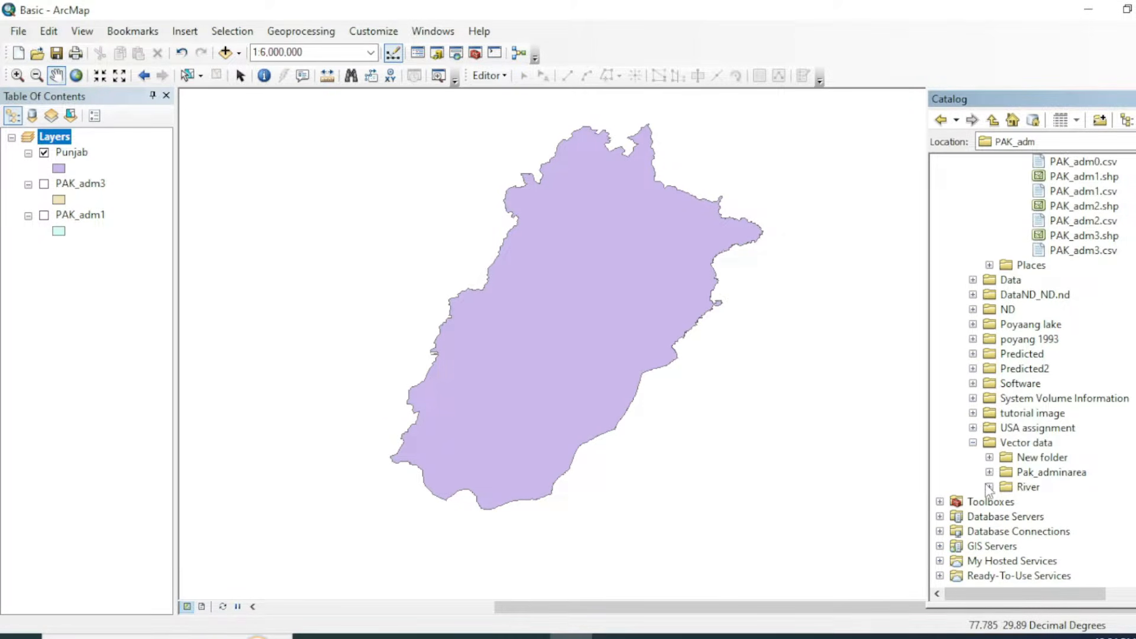
{"action": "left_click", "coordinate": [990, 487]}
{"action": "left_click_drag", "start_coordinate": [1054, 531], "coordinate": [539, 425]}
{"action": "scroll", "coordinate": [513, 400], "scroll_direction": "up", "scroll_amount": 2}
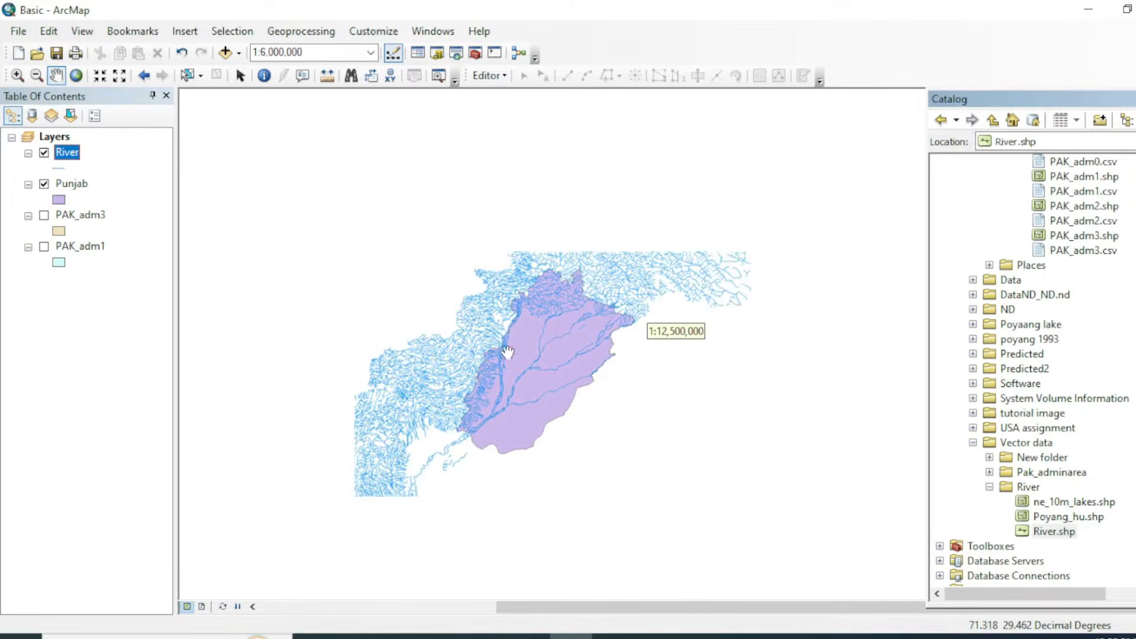
{"action": "scroll", "coordinate": [463, 356], "scroll_direction": "down", "scroll_amount": 1}
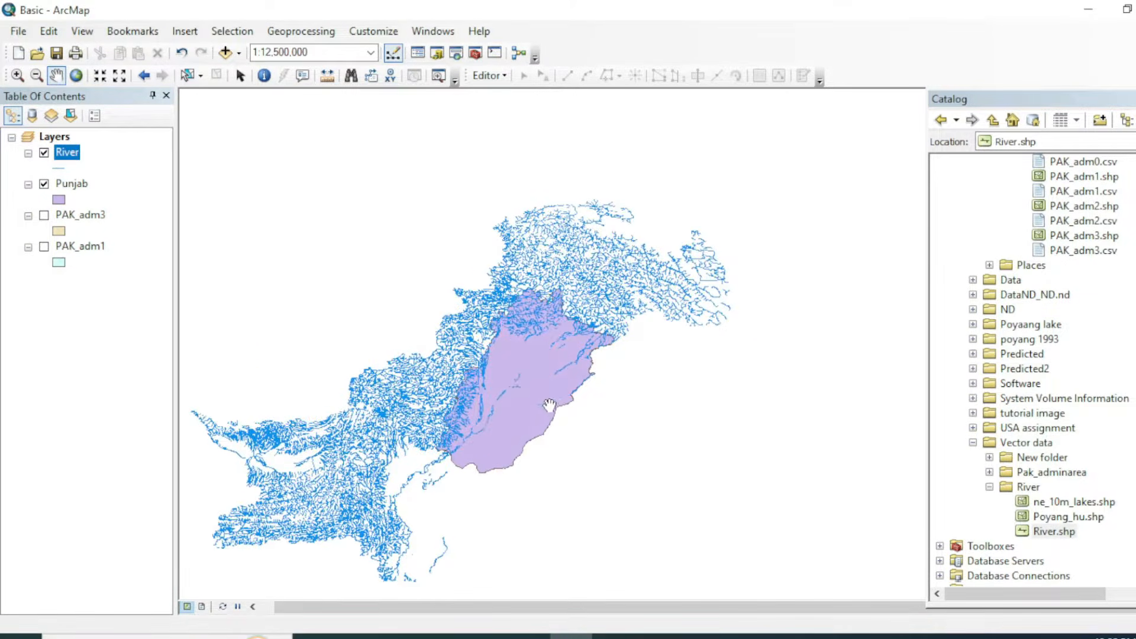
{"action": "scroll", "coordinate": [497, 348], "scroll_direction": "down", "scroll_amount": 1}
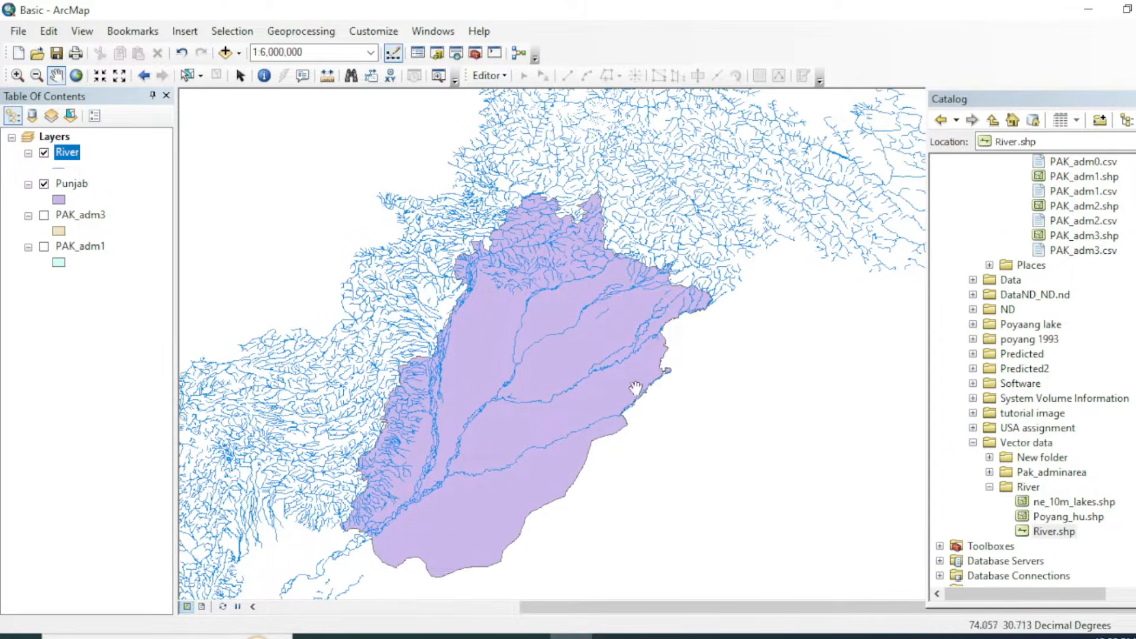
{"action": "left_click_drag", "start_coordinate": [480, 249], "coordinate": [519, 222]}
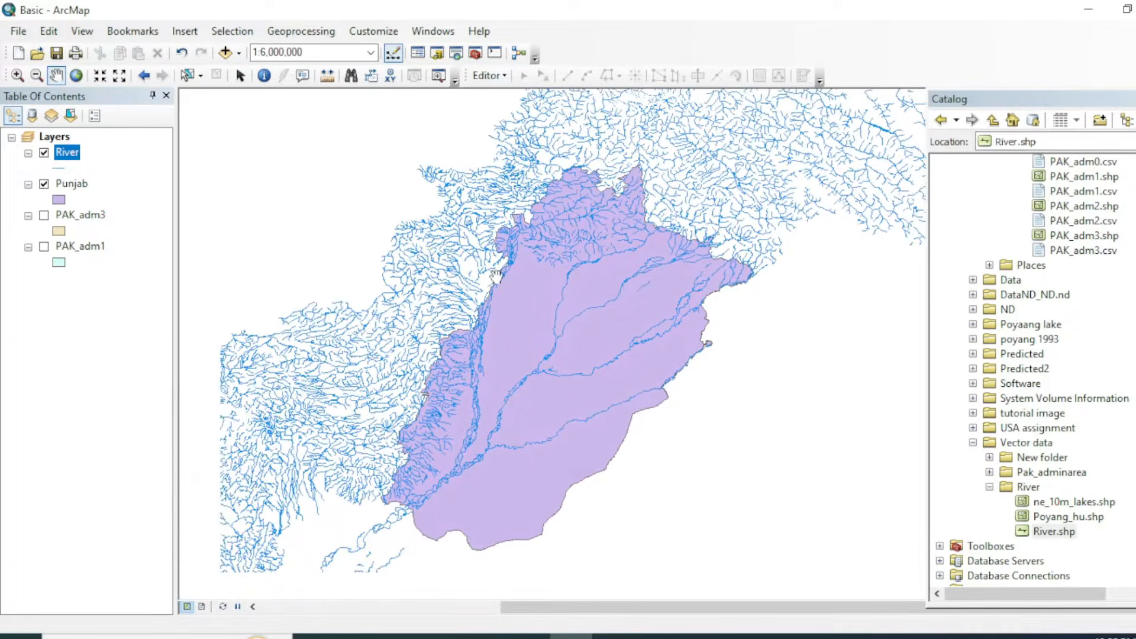
Set up Select By Location with River as target, Punjab as source and the intersect (3d) the source layer feature method
{"action": "left_click", "coordinate": [232, 33]}
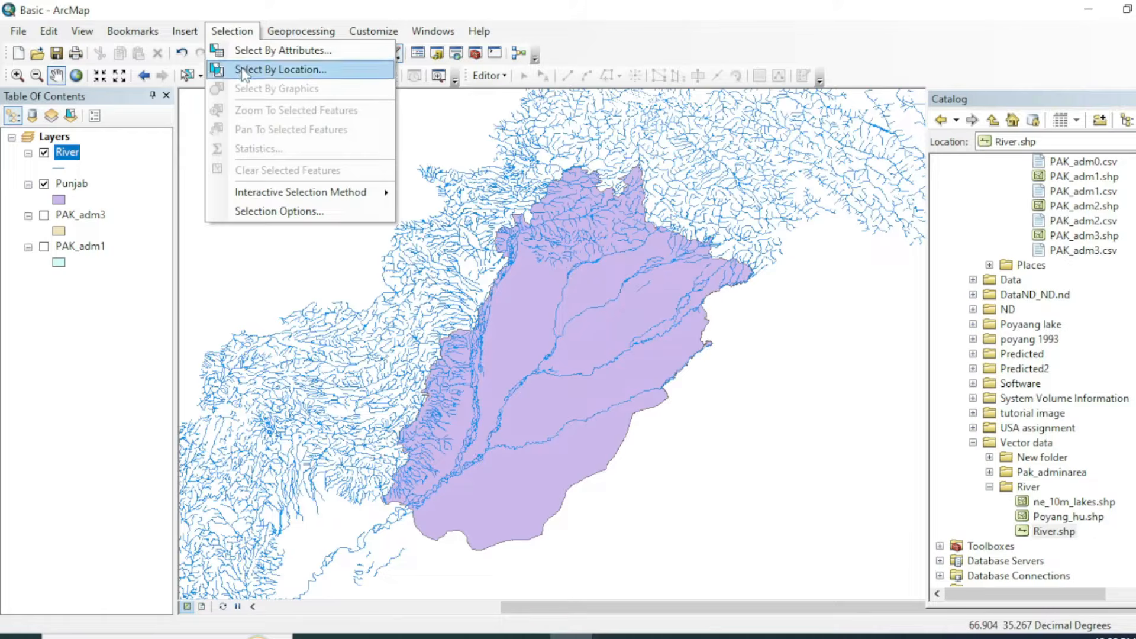
{"action": "left_click", "coordinate": [254, 70]}
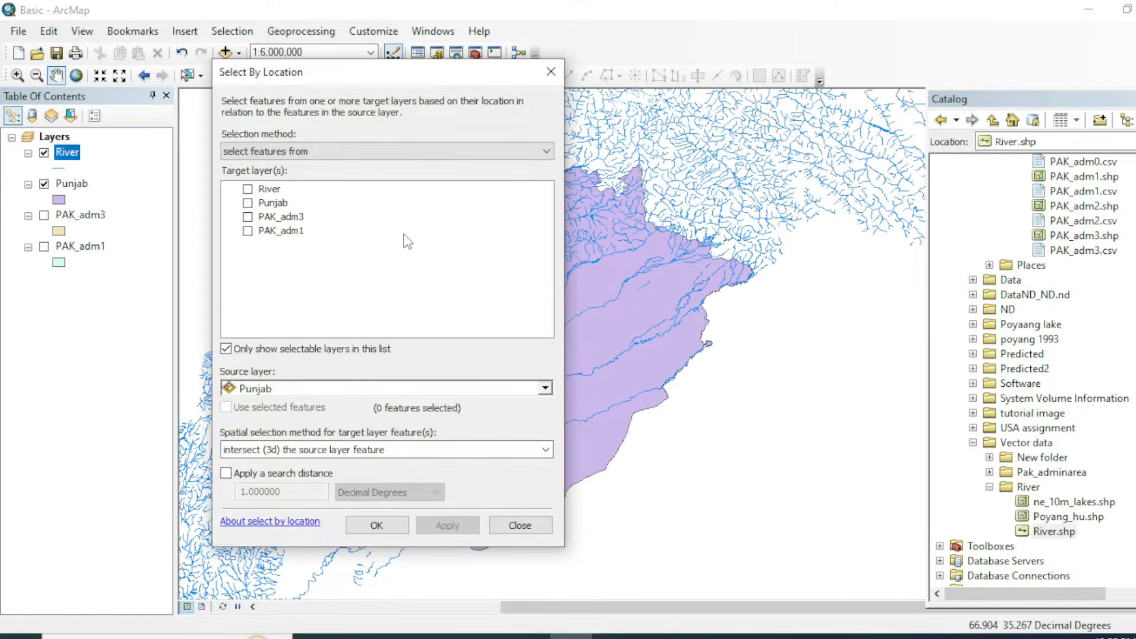
{"action": "left_click_drag", "start_coordinate": [342, 79], "coordinate": [374, 80]}
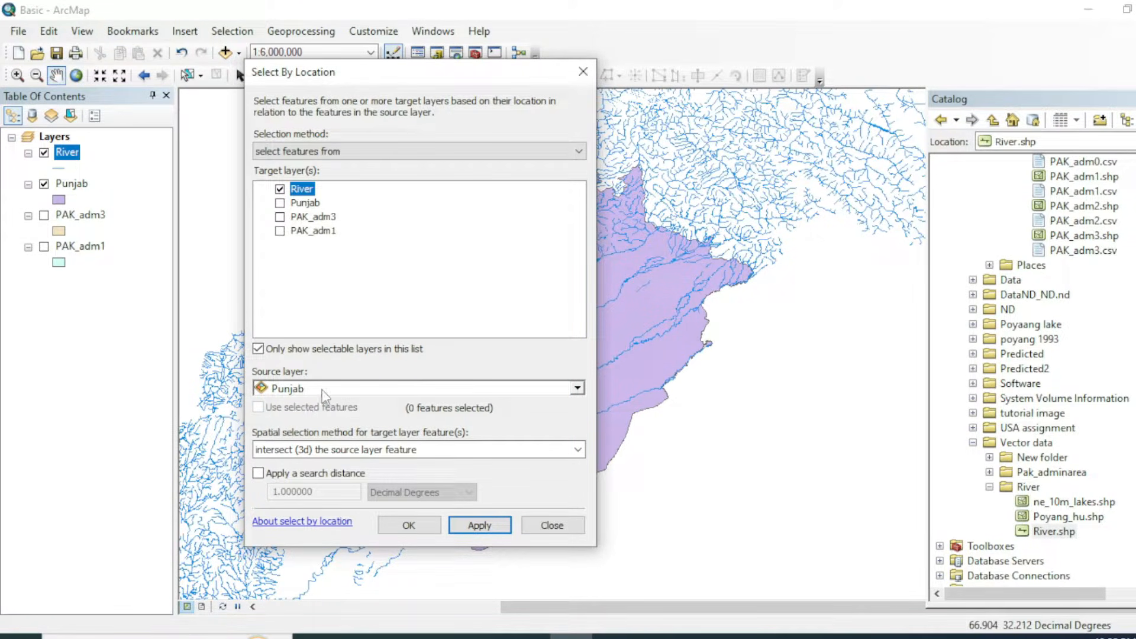
{"action": "left_click", "coordinate": [337, 451]}
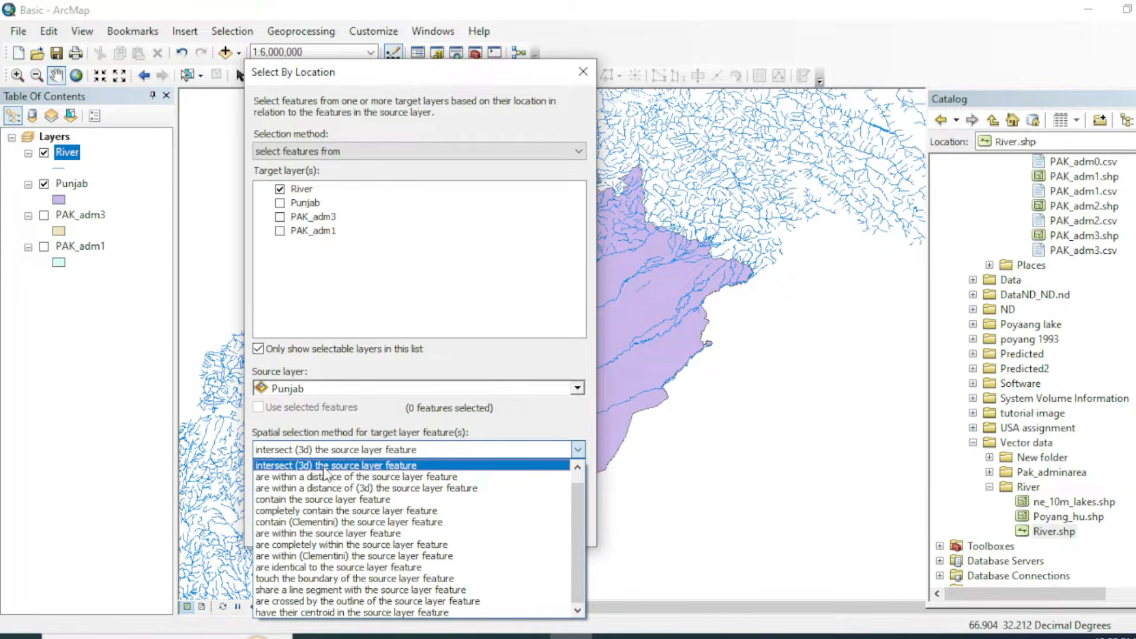
{"action": "left_click", "coordinate": [325, 468]}
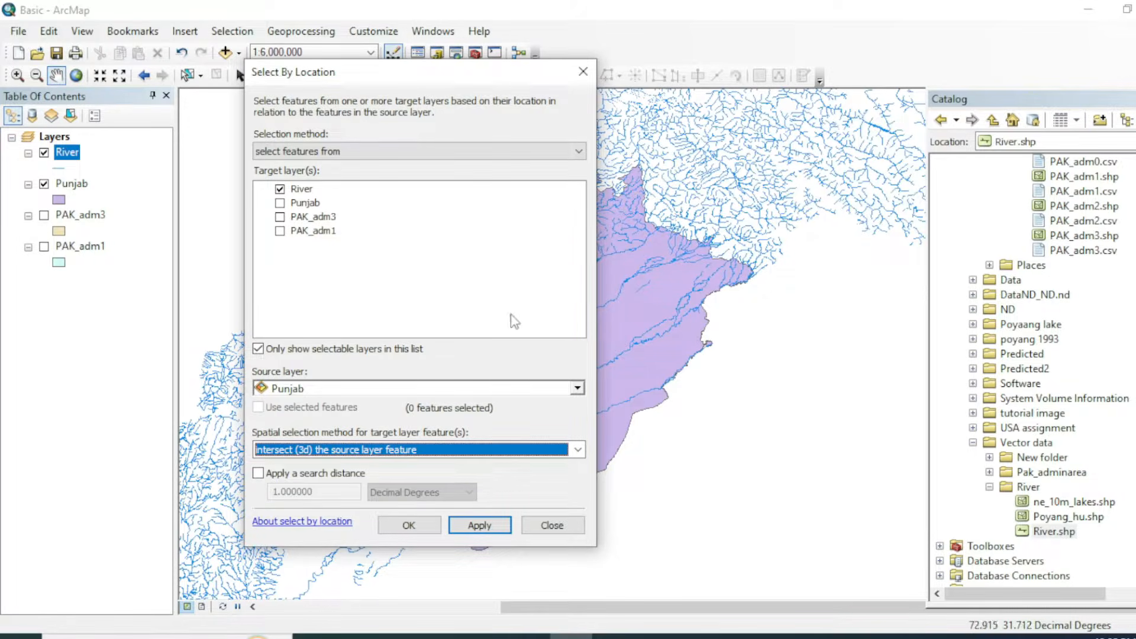
Run the location query to select the River features that intersect Punjab and close the dialog
{"action": "left_click_drag", "start_coordinate": [472, 74], "coordinate": [294, 47]}
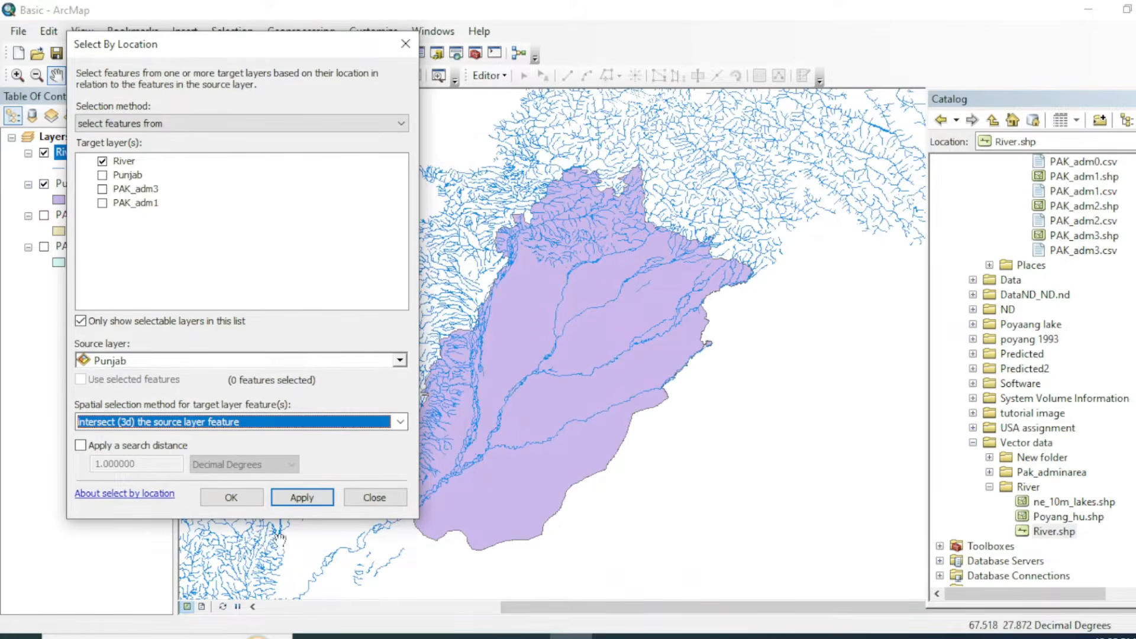
{"action": "left_click", "coordinate": [299, 497]}
{"action": "left_click", "coordinate": [238, 495]}
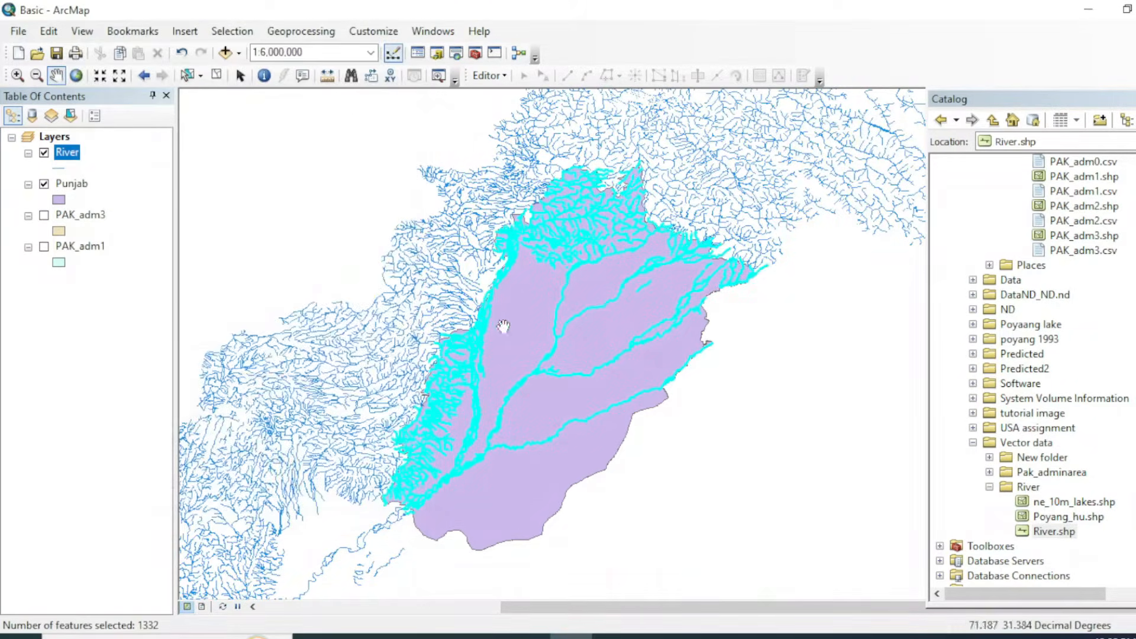
Create a new layer from the selected River features and hide the original River layer
{"action": "left_click_drag", "start_coordinate": [547, 357], "coordinate": [545, 338]}
{"action": "scroll", "coordinate": [612, 248], "scroll_direction": "up", "scroll_amount": 1}
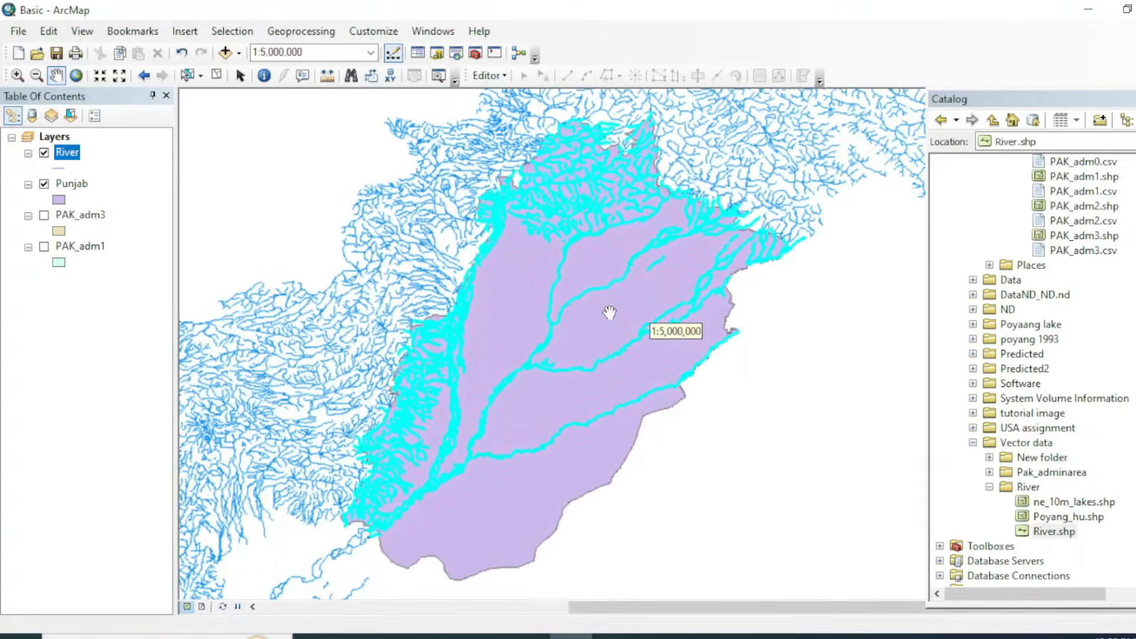
{"action": "scroll", "coordinate": [610, 311], "scroll_direction": "up", "scroll_amount": 1}
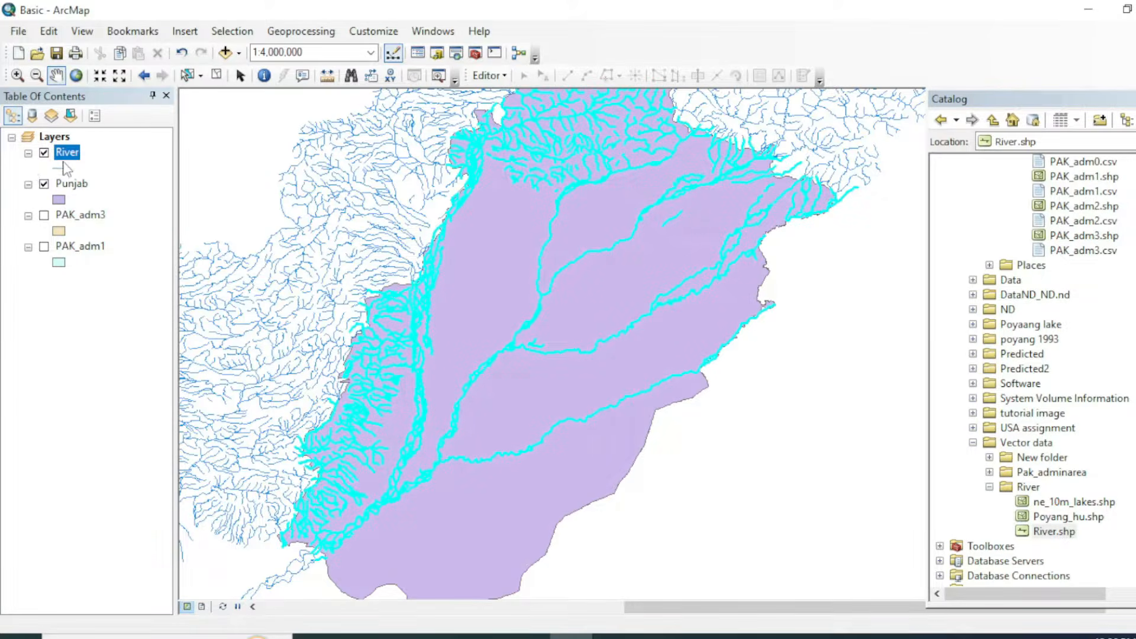
{"action": "scroll", "coordinate": [338, 307], "scroll_direction": "down", "scroll_amount": 3}
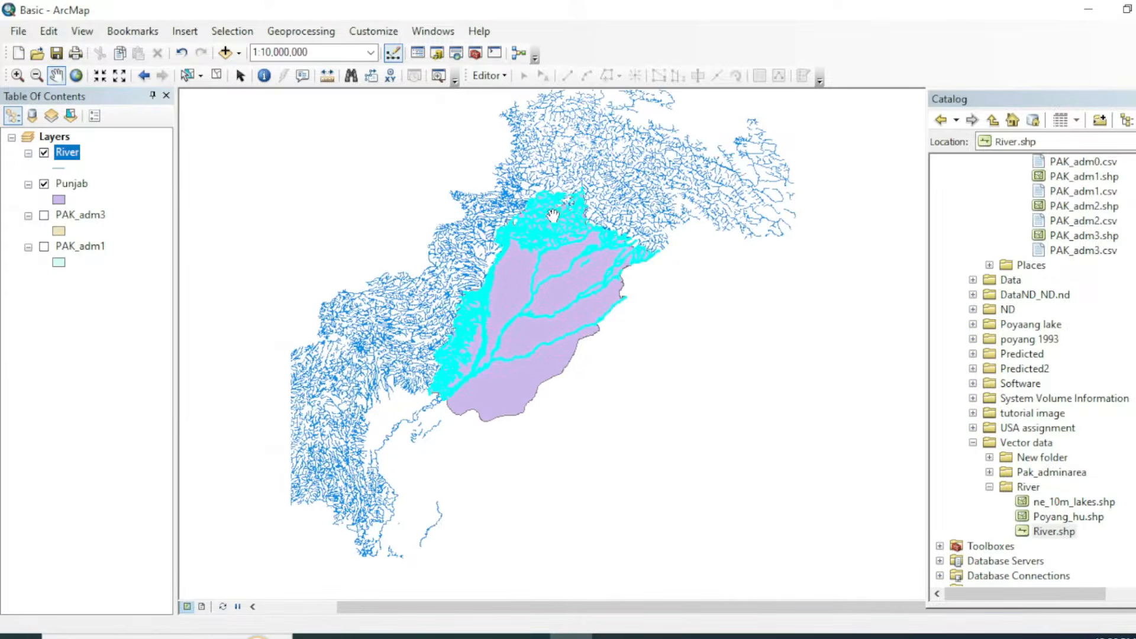
{"action": "right_click", "coordinate": [66, 152]}
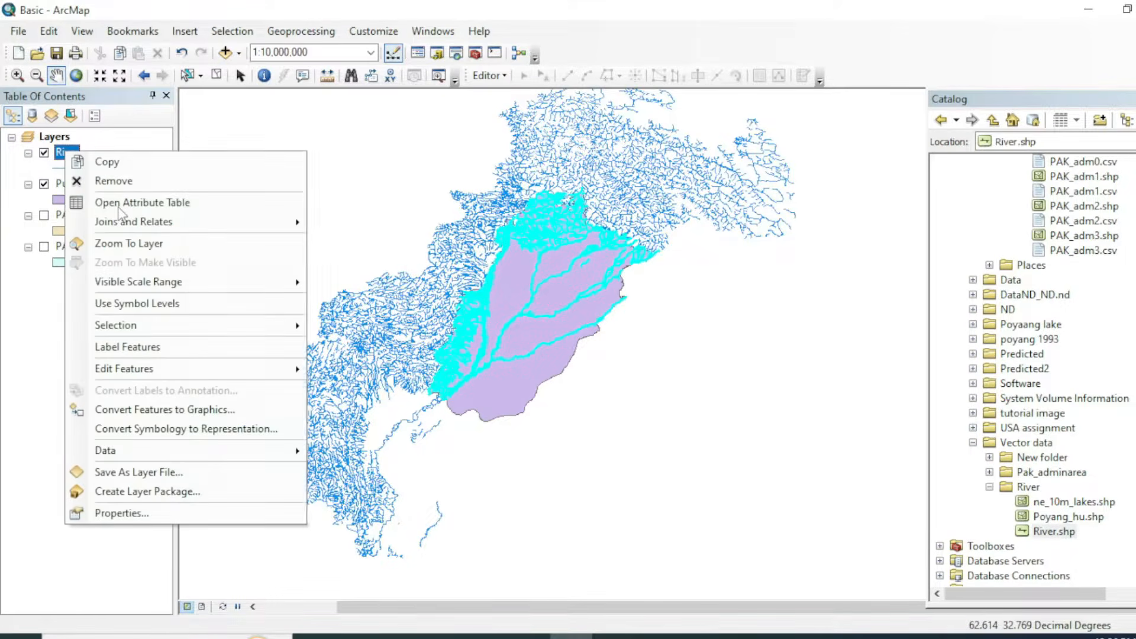
{"action": "mouse_move", "coordinate": [176, 370]}
{"action": "mouse_move", "coordinate": [228, 327]}
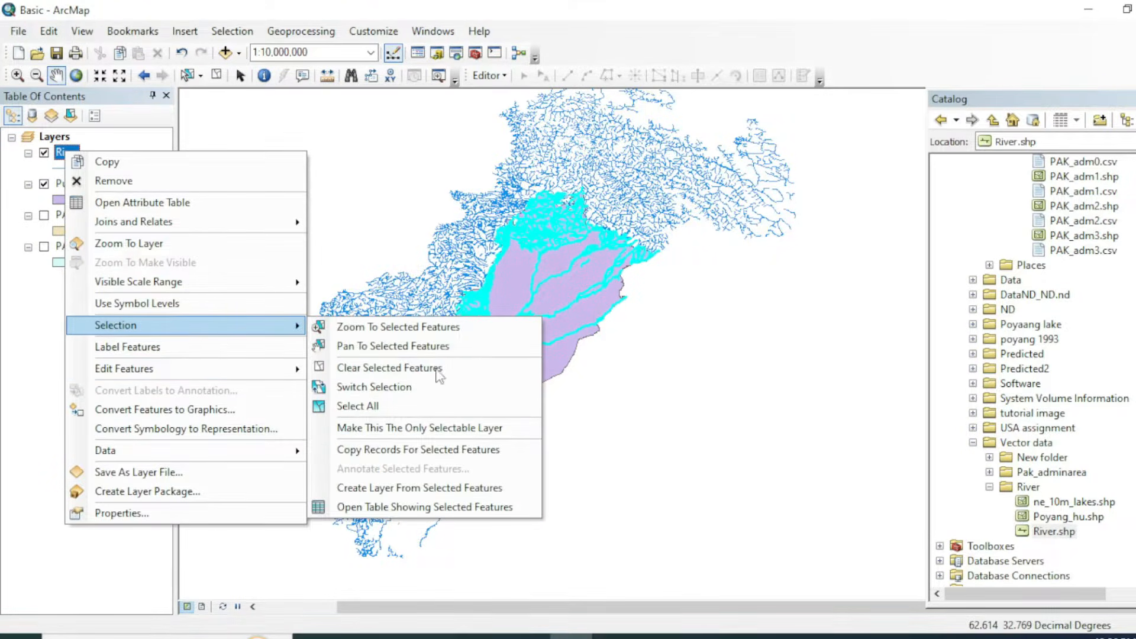
{"action": "left_click", "coordinate": [409, 487]}
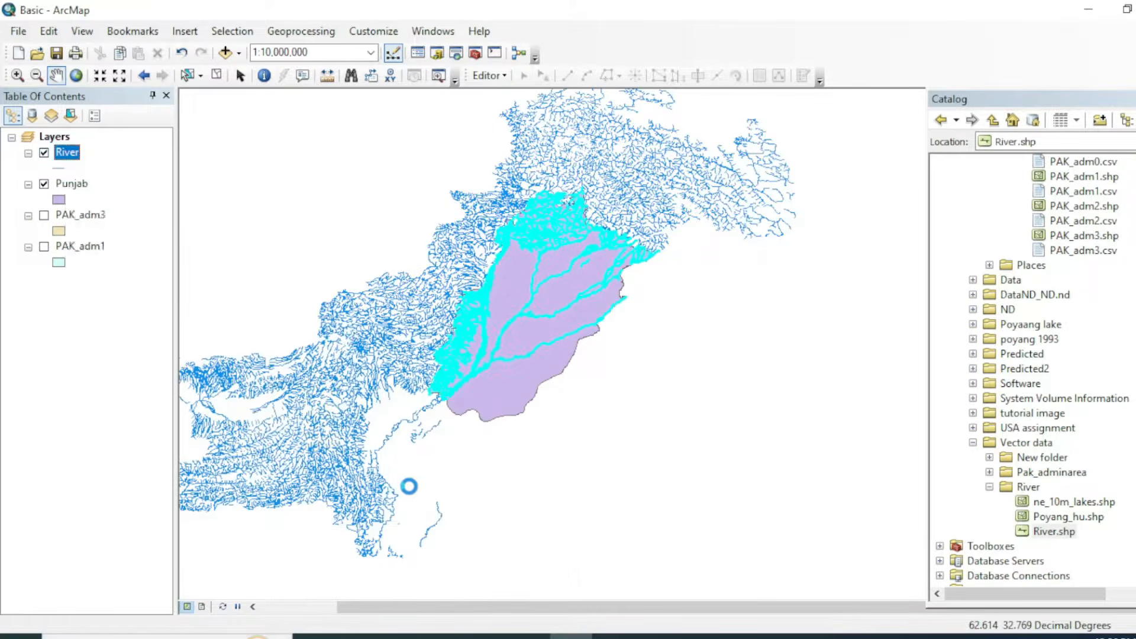
{"action": "left_click", "coordinate": [43, 184]}
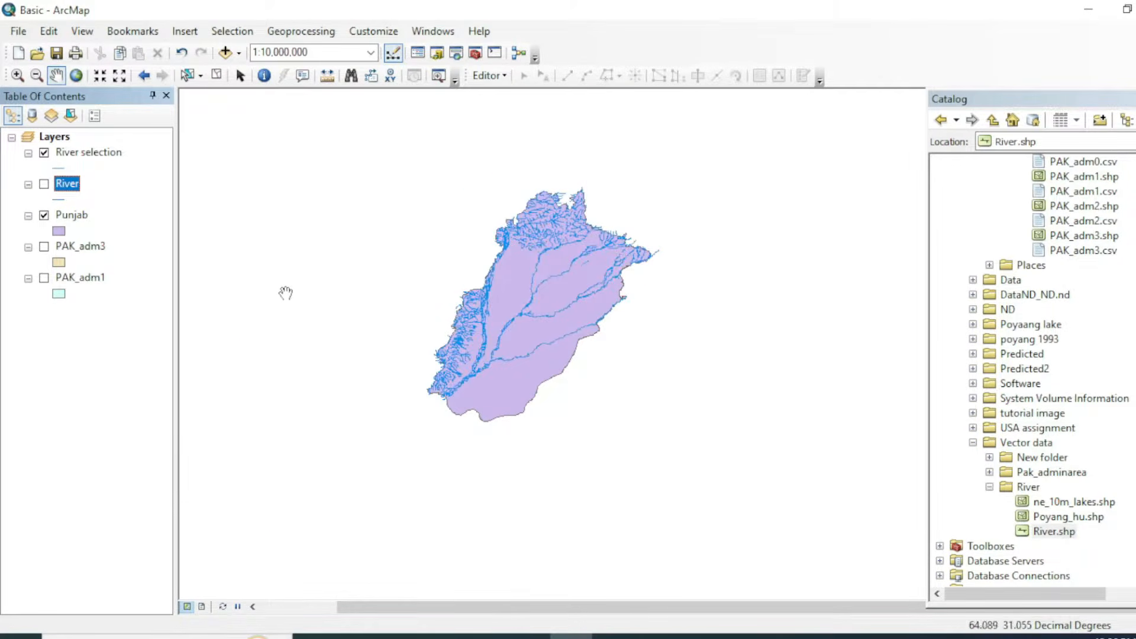
{"action": "scroll", "coordinate": [530, 343], "scroll_direction": "up", "scroll_amount": 3}
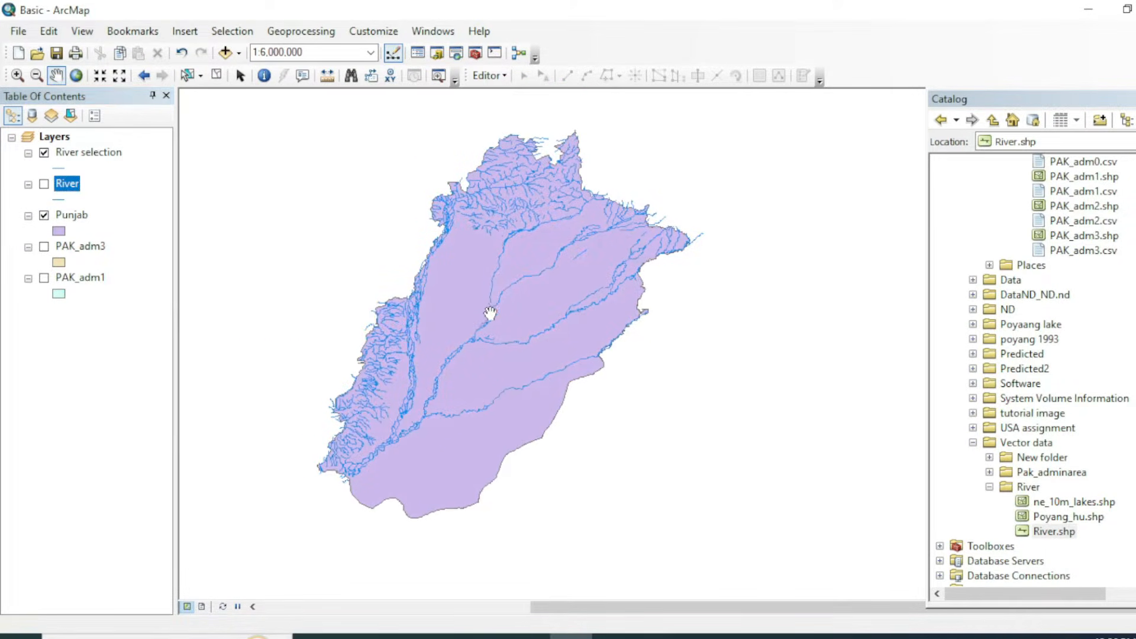
{"action": "scroll", "coordinate": [553, 383], "scroll_direction": "up", "scroll_amount": 1}
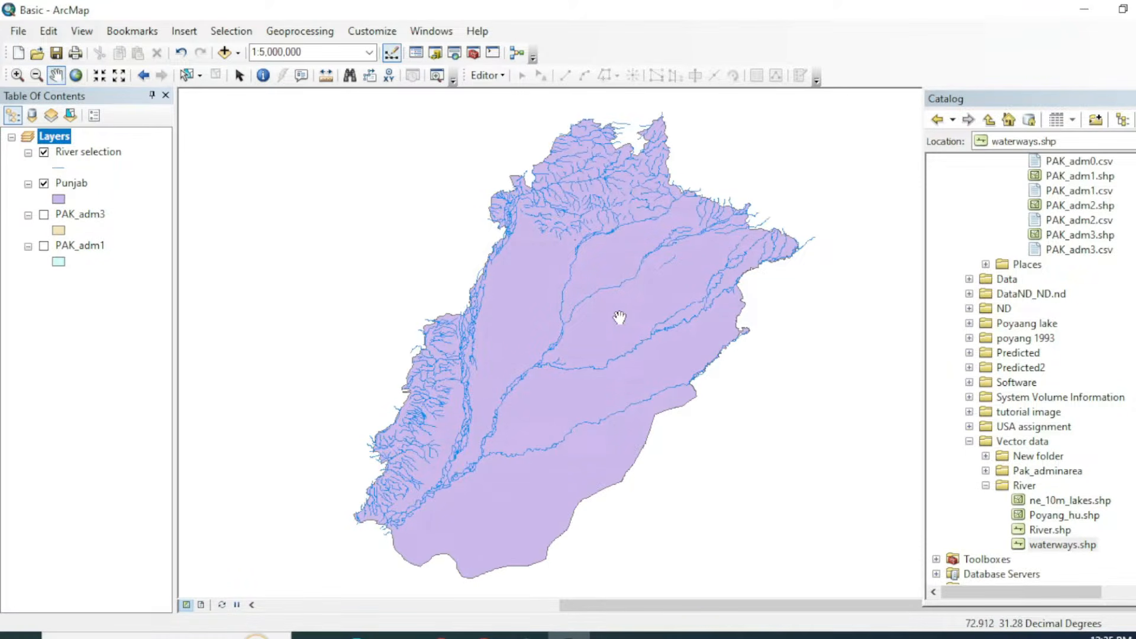
{"action": "left_click_drag", "start_coordinate": [619, 318], "coordinate": [604, 319]}
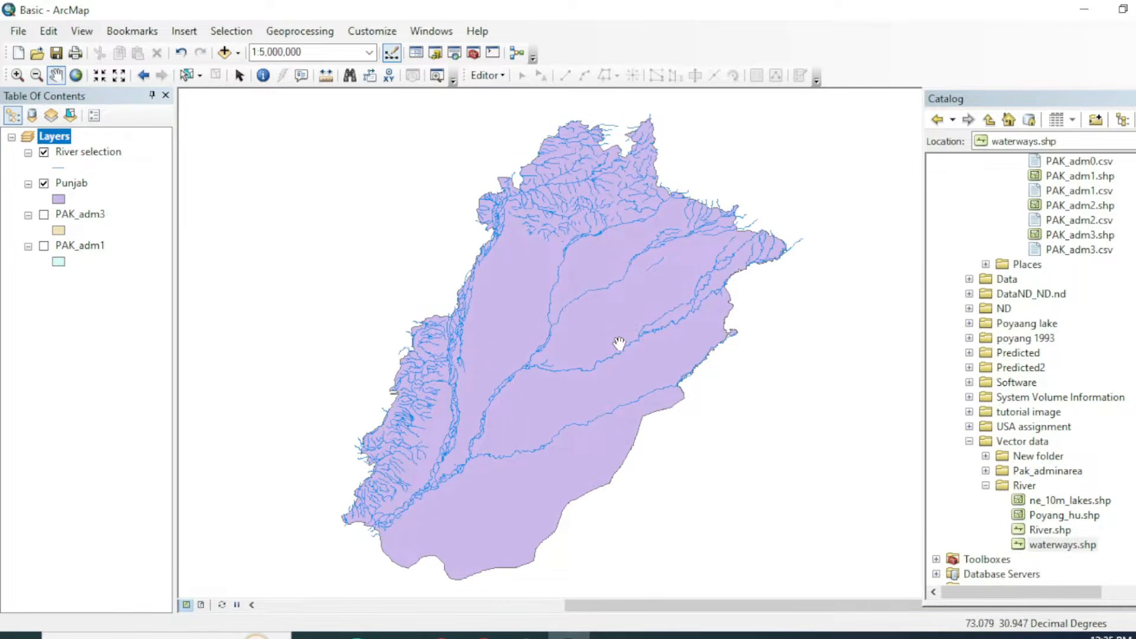
{"action": "right_click", "coordinate": [88, 151]}
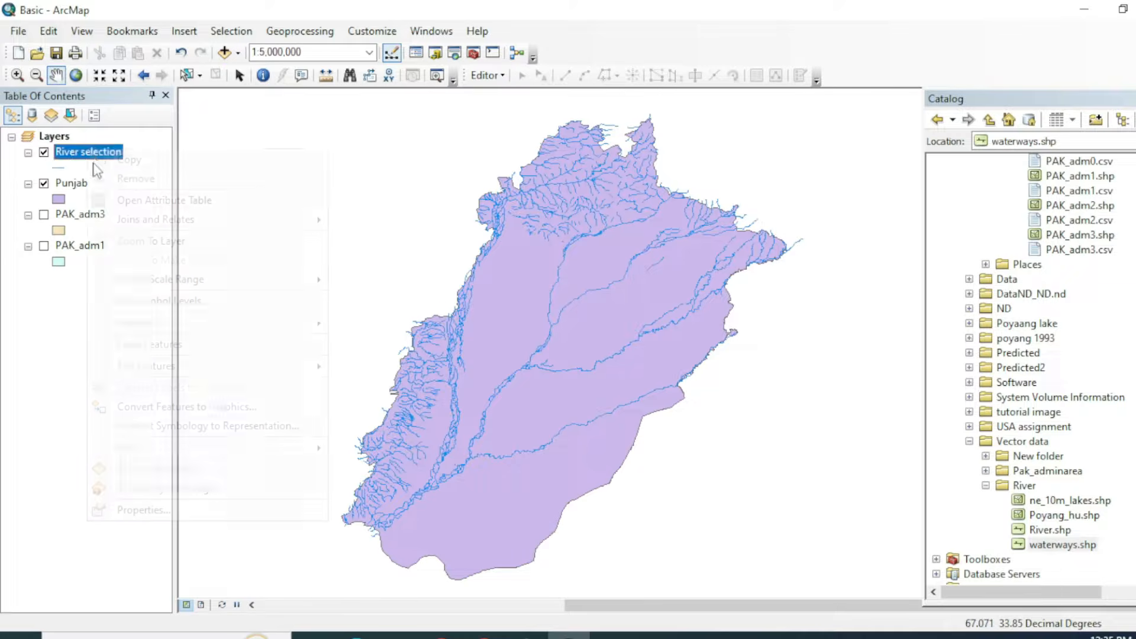
{"action": "left_click", "coordinate": [145, 201]}
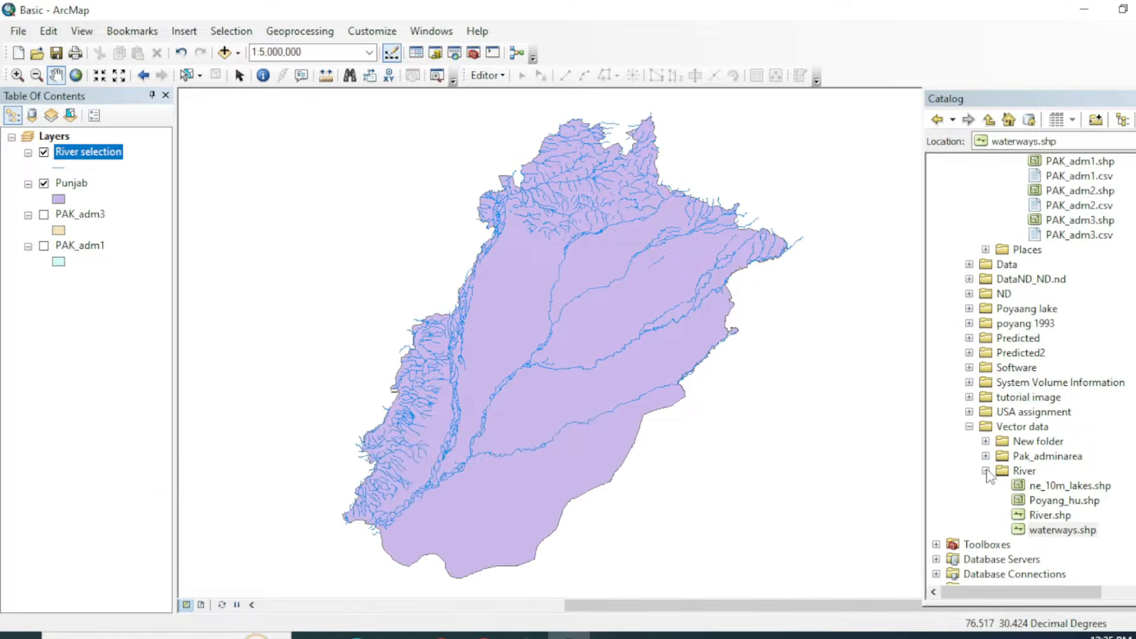
Examine the feature types offered for a new shapefile in the Vector data folder and close the dialog without creating it
{"action": "scroll", "coordinate": [986, 441], "scroll_direction": "up", "scroll_amount": 5}
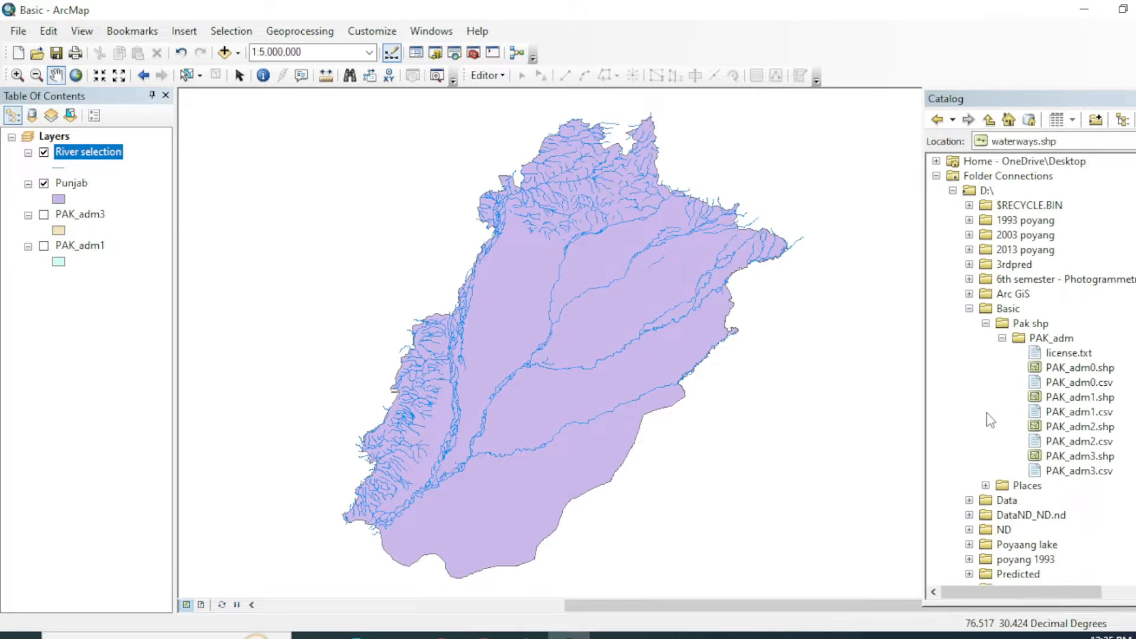
{"action": "scroll", "coordinate": [971, 279], "scroll_direction": "down", "scroll_amount": 4}
{"action": "scroll", "coordinate": [998, 381], "scroll_direction": "down", "scroll_amount": 2}
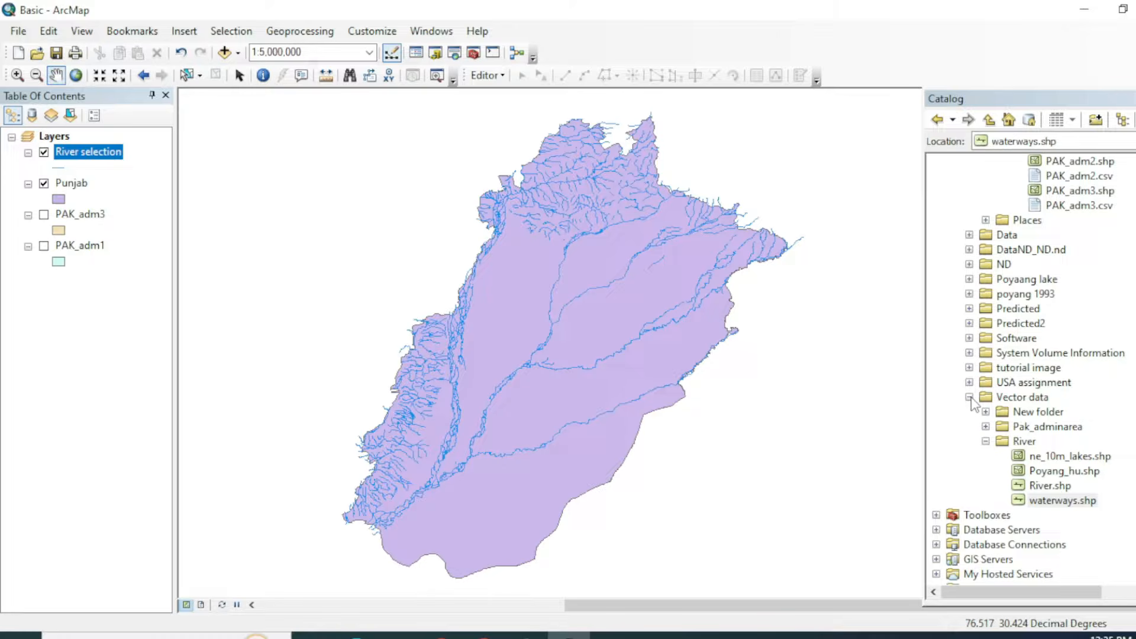
{"action": "right_click", "coordinate": [973, 400]}
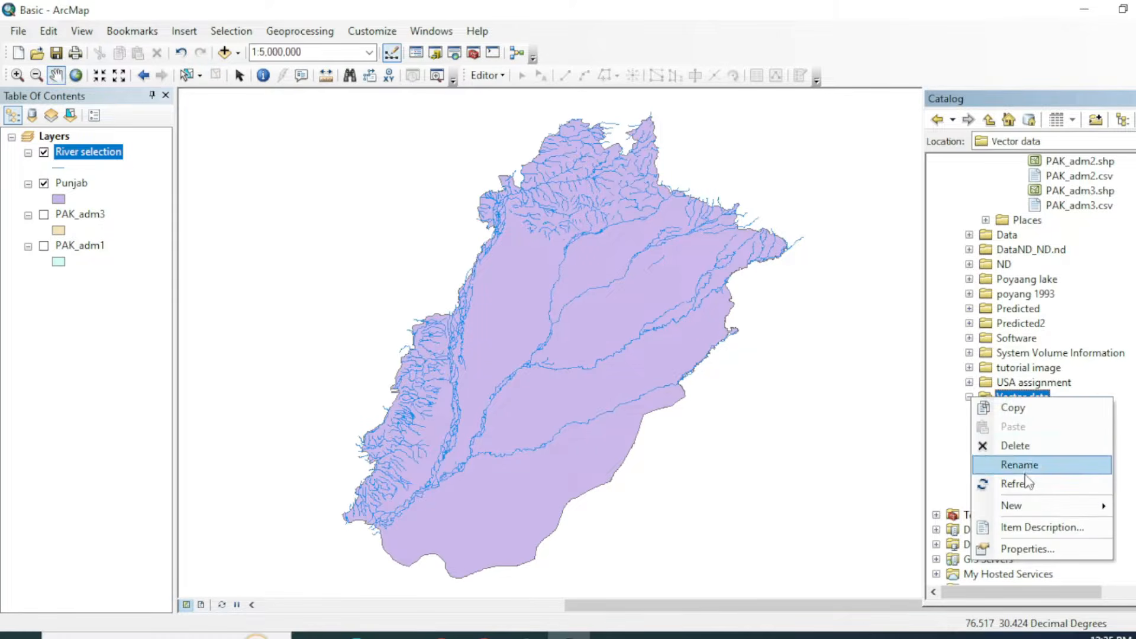
{"action": "left_click", "coordinate": [1122, 420]}
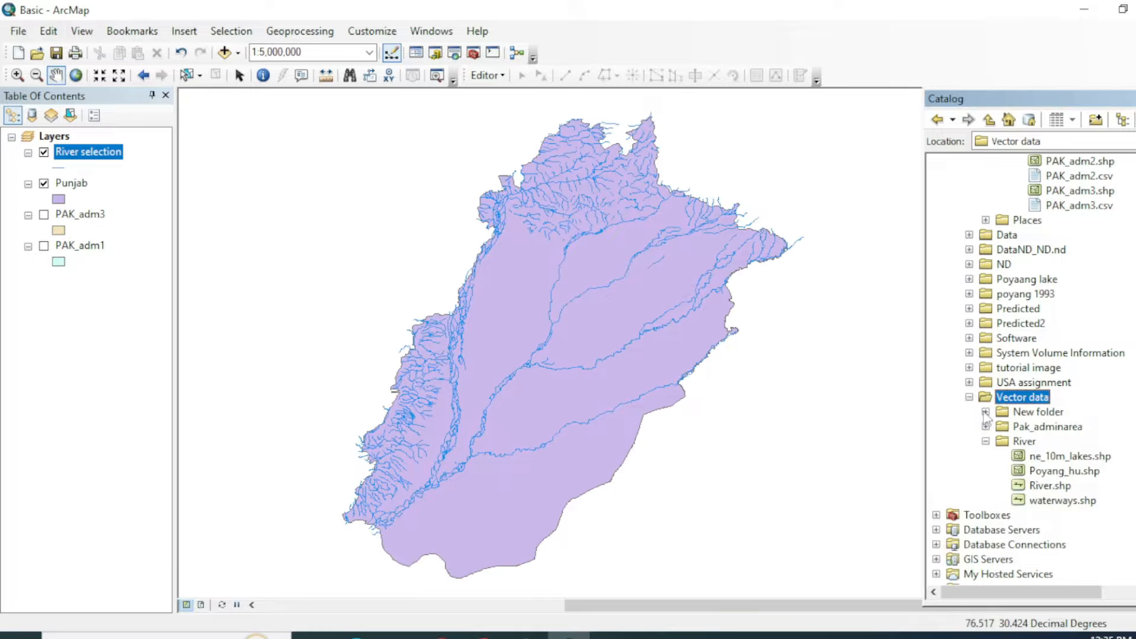
{"action": "right_click", "coordinate": [973, 399]}
{"action": "mouse_move", "coordinate": [1012, 504]}
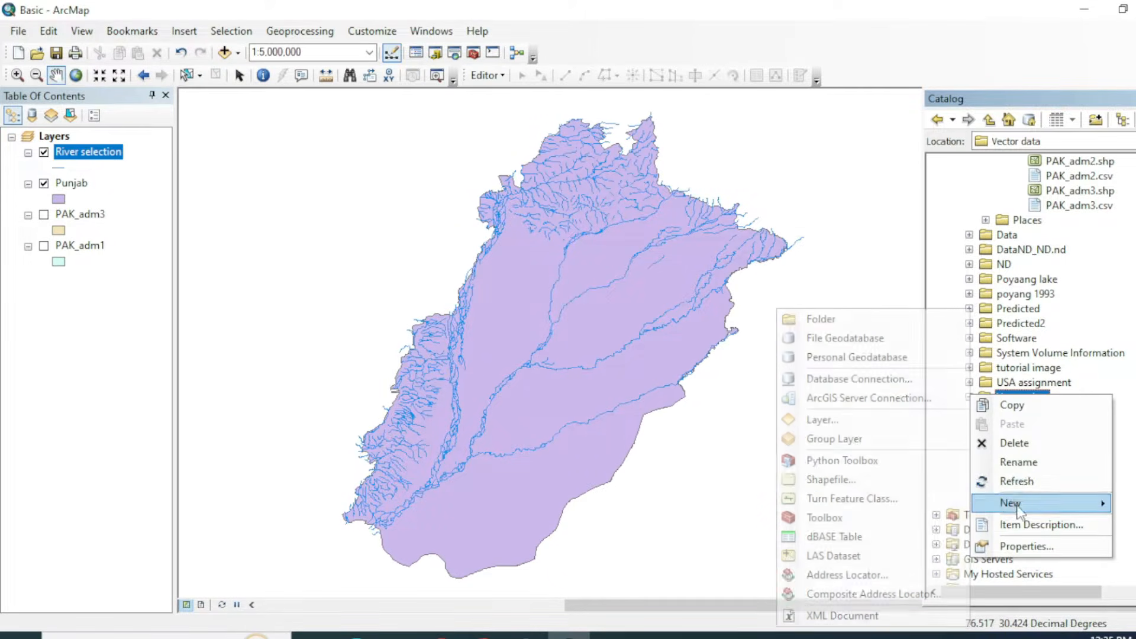
{"action": "left_click", "coordinate": [862, 480]}
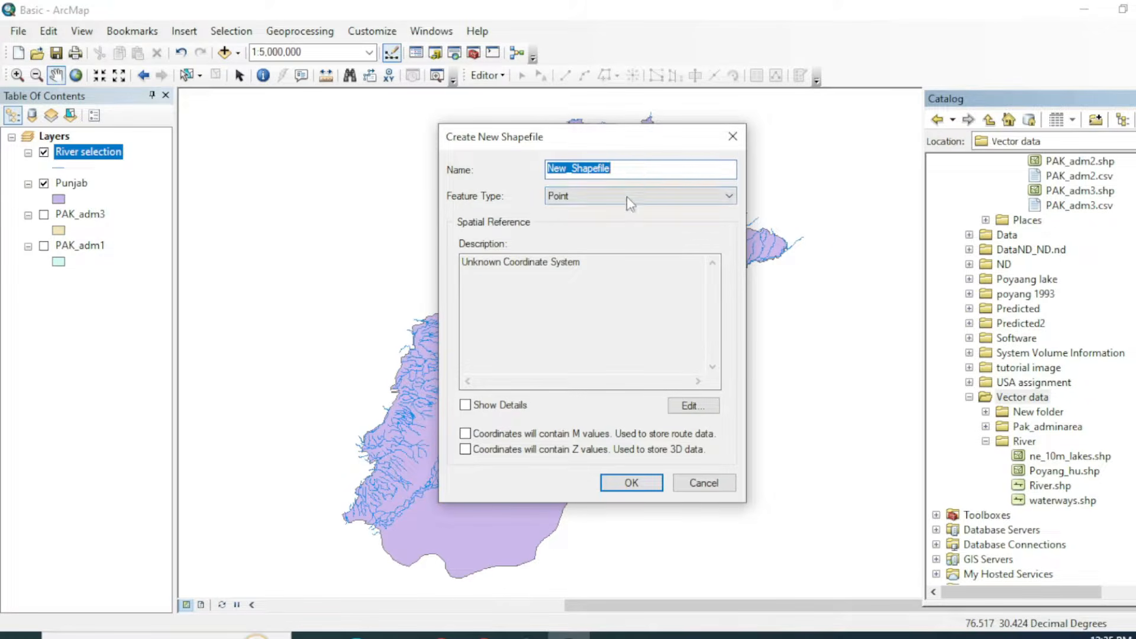
{"action": "left_click", "coordinate": [626, 194]}
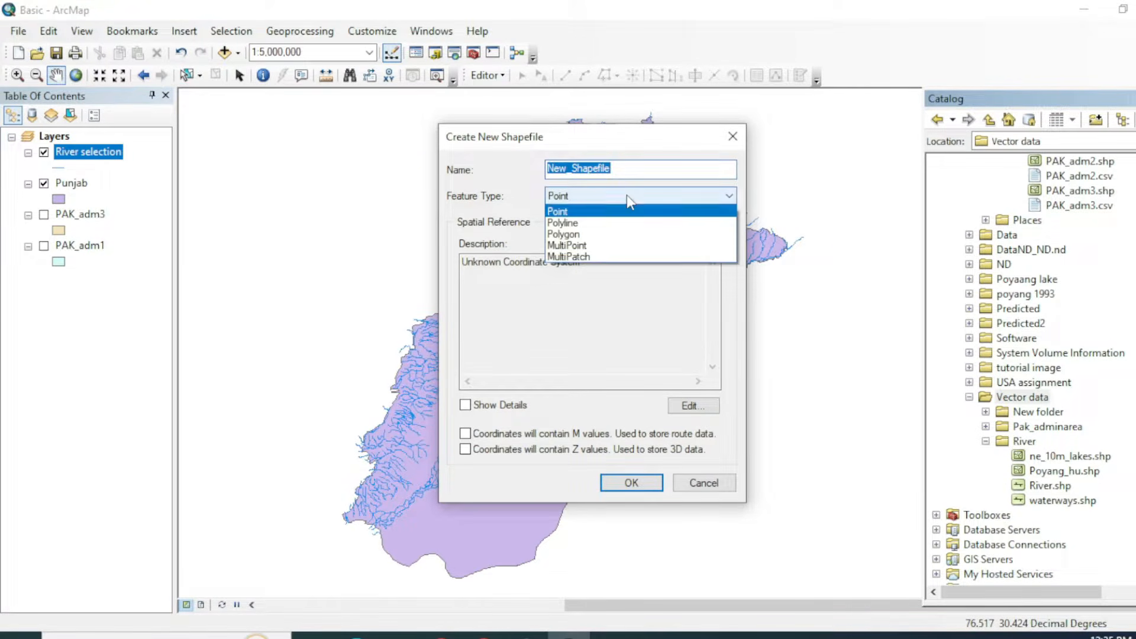
{"action": "left_click", "coordinate": [603, 198]}
{"action": "left_click", "coordinate": [602, 197]}
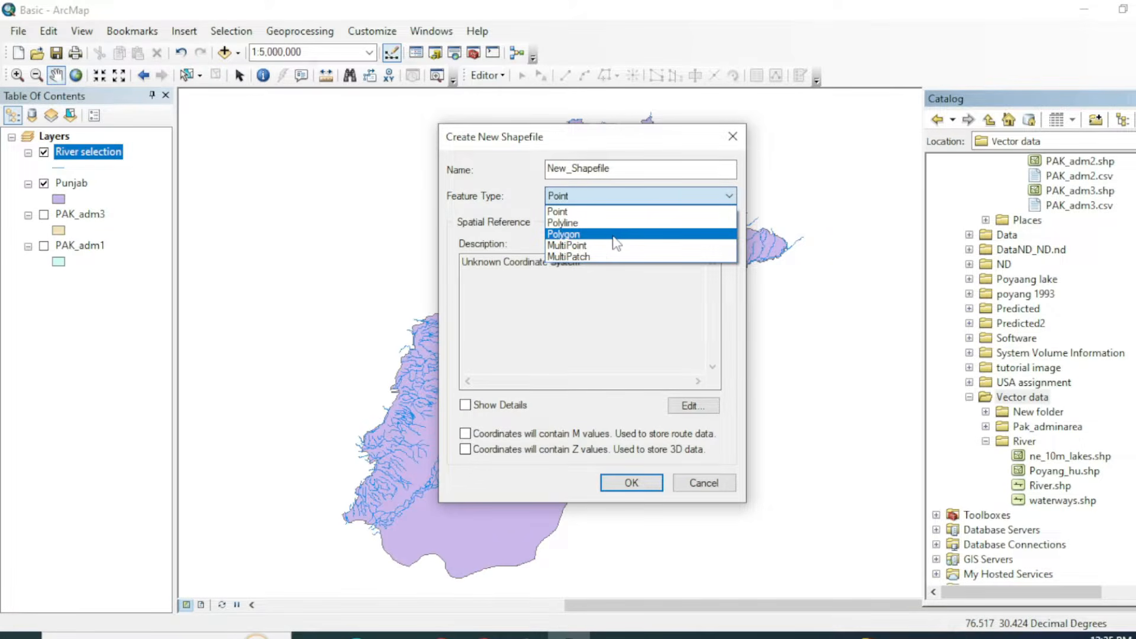
{"action": "left_click", "coordinate": [513, 213]}
{"action": "left_click", "coordinate": [578, 197]}
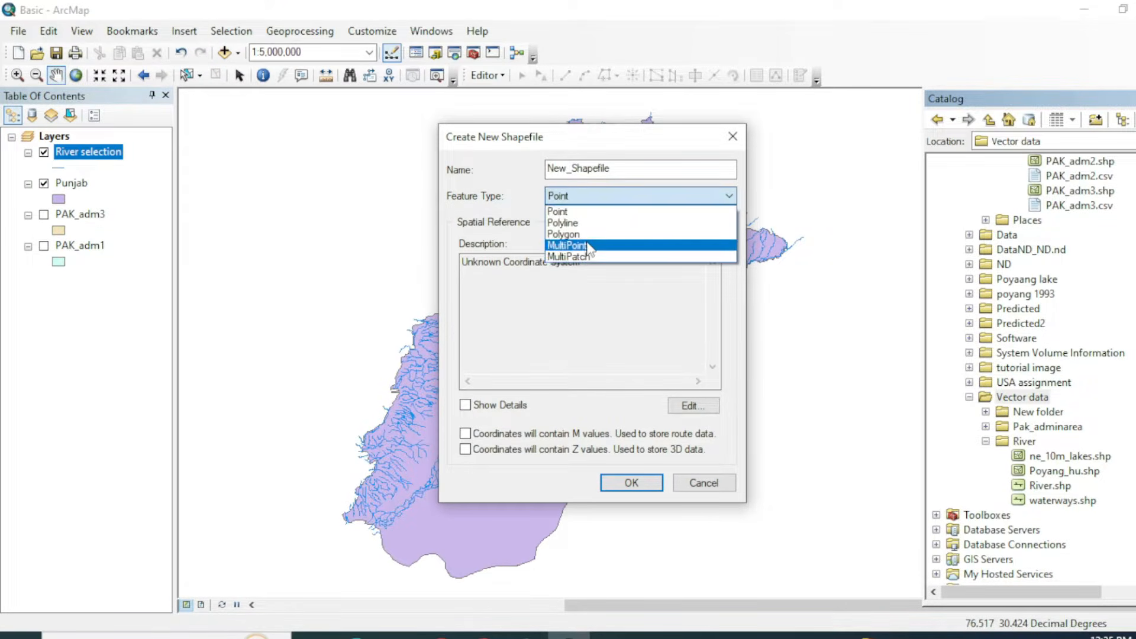
{"action": "left_click", "coordinate": [584, 234]}
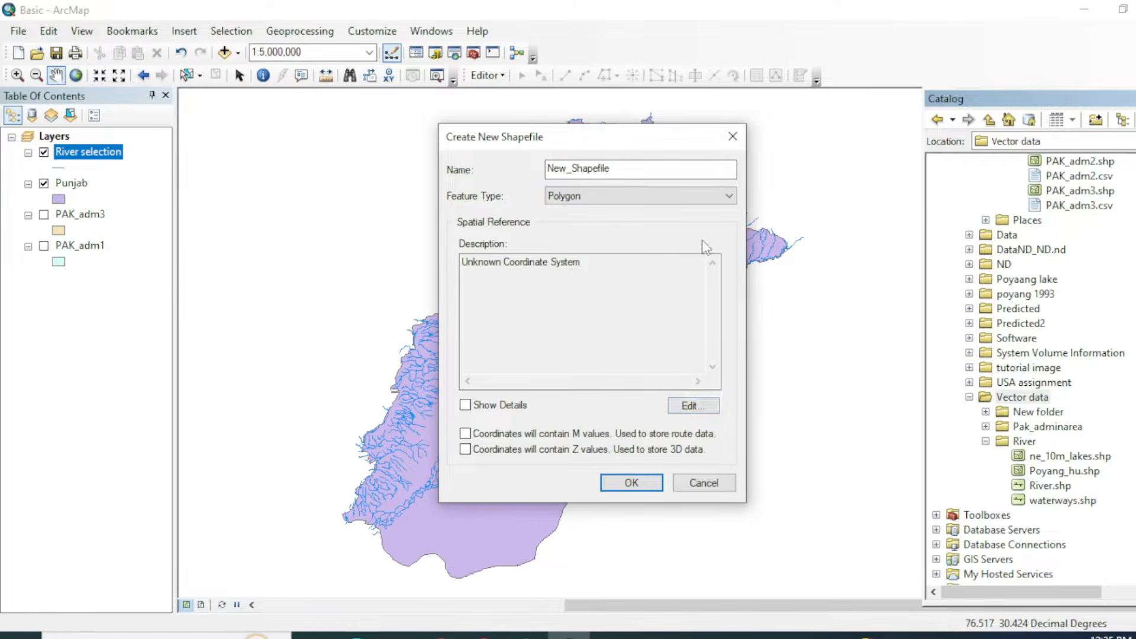
{"action": "left_click", "coordinate": [733, 136]}
Set the data frame's coordinate system to WGS 1984 from the favorites
{"action": "left_click_drag", "start_coordinate": [399, 305], "coordinate": [407, 288]}
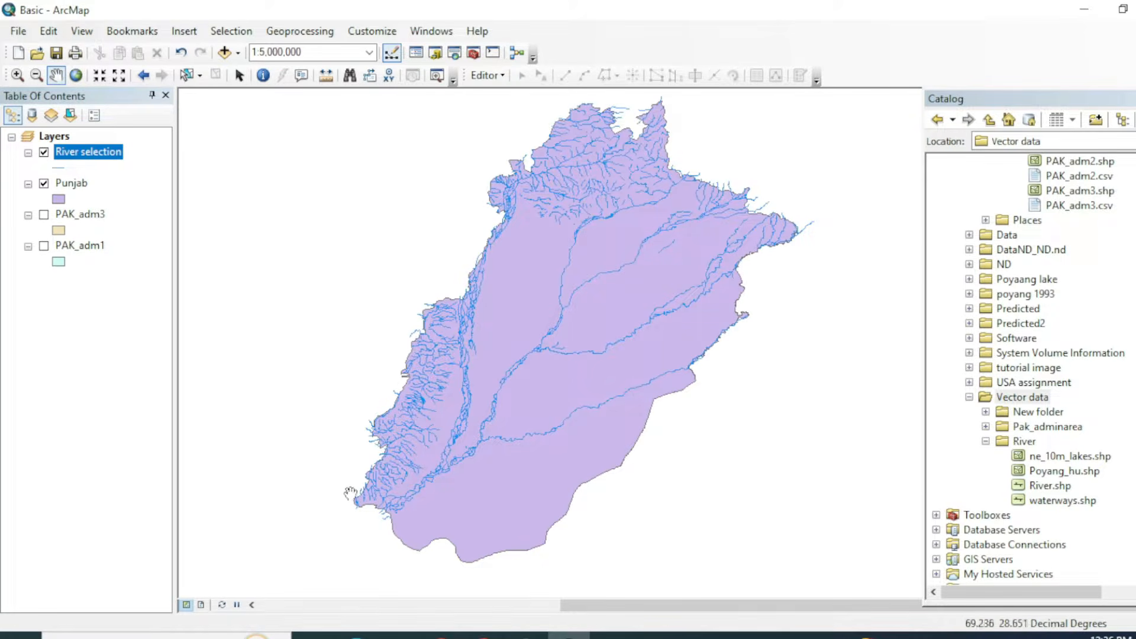
{"action": "right_click", "coordinate": [305, 212]}
{"action": "right_click", "coordinate": [279, 222]}
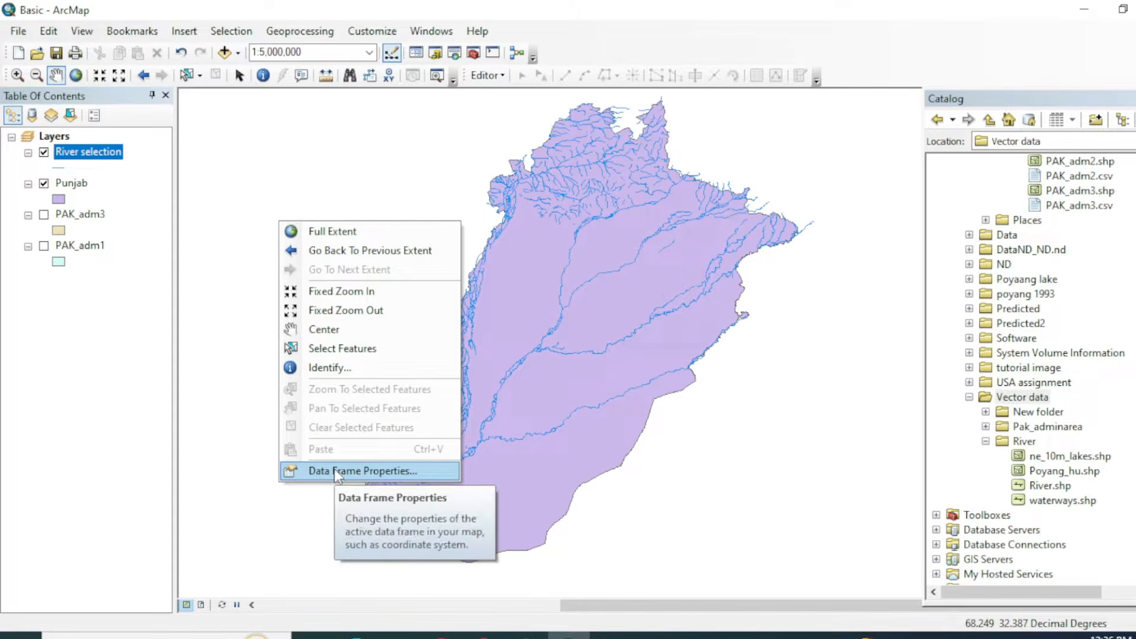
{"action": "left_click", "coordinate": [337, 472]}
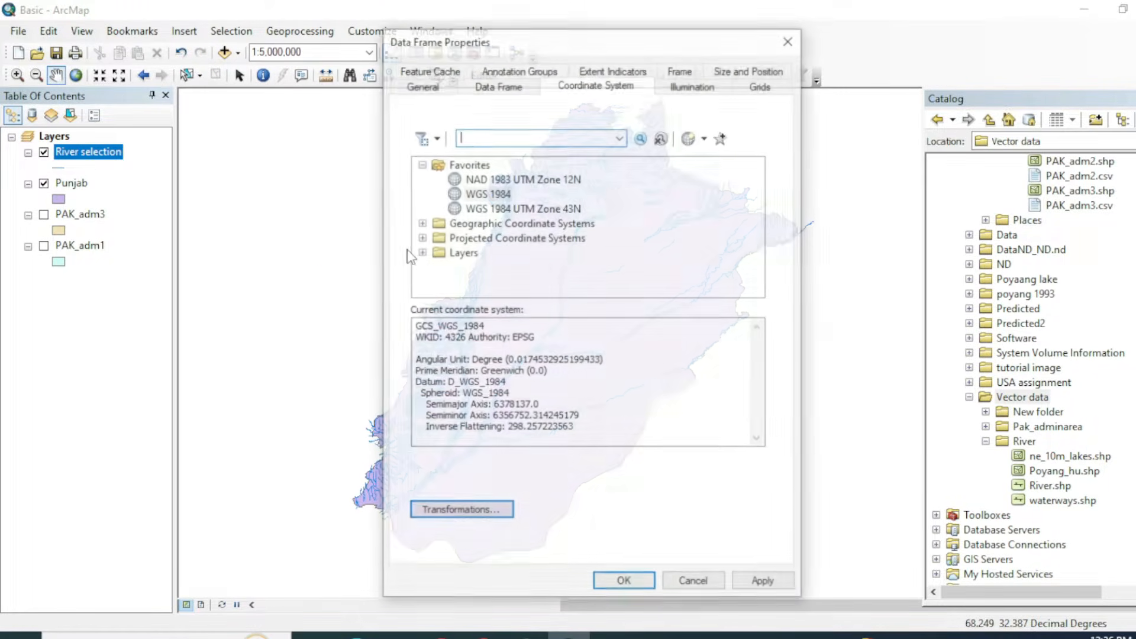
{"action": "left_click", "coordinate": [488, 195]}
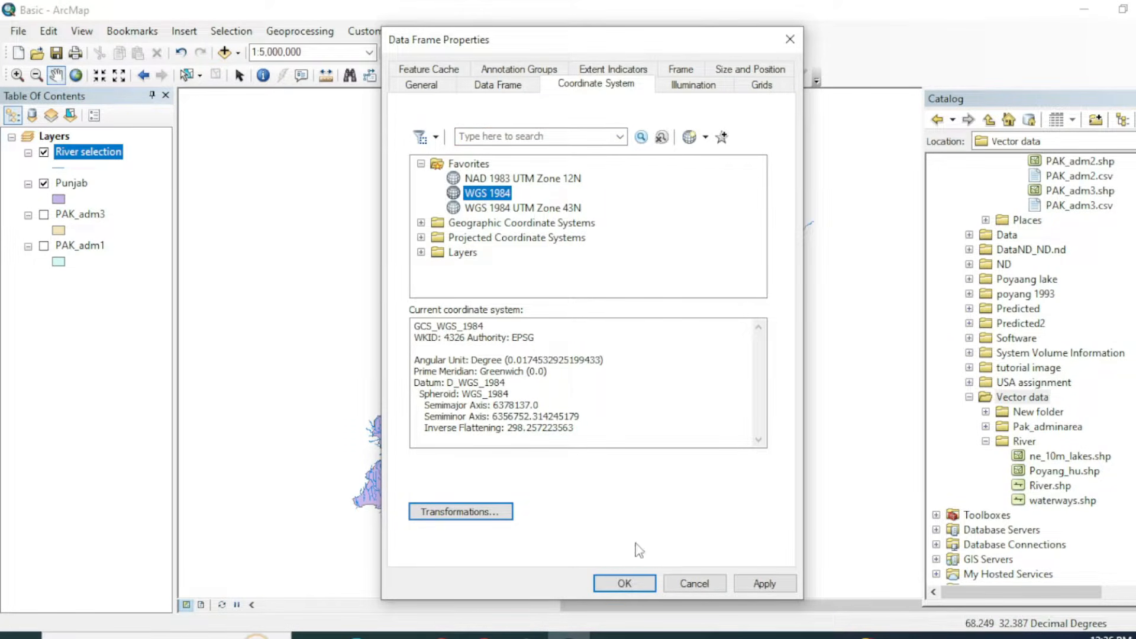
{"action": "left_click", "coordinate": [645, 586]}
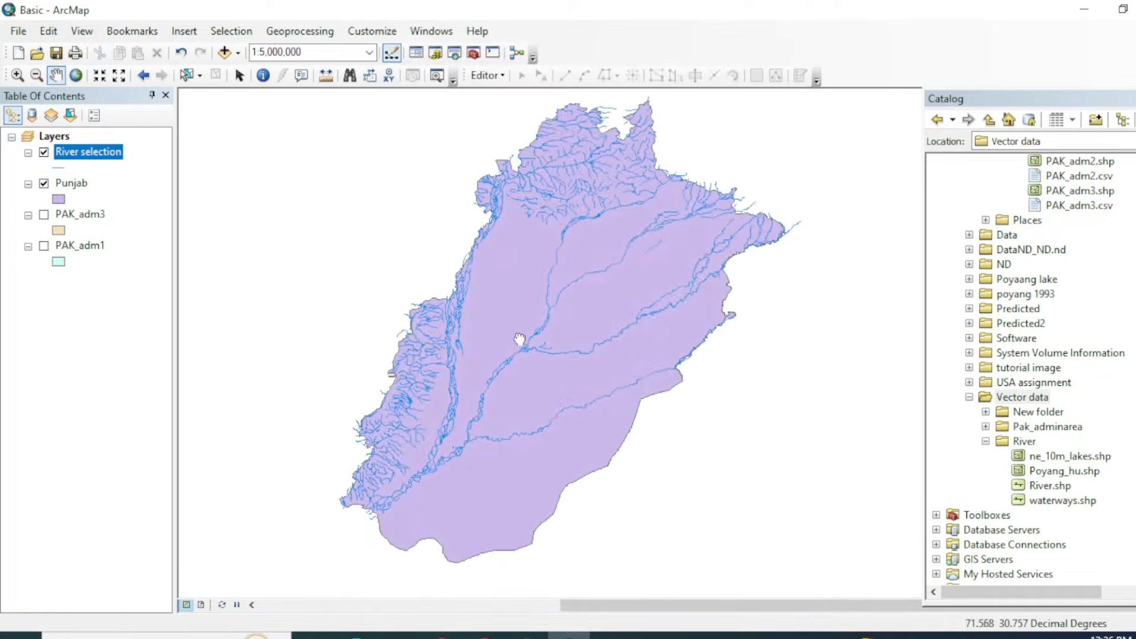
Start a new shapefile in the Vector data folder, named ROI with feature type Polygon
{"action": "right_click", "coordinate": [971, 395]}
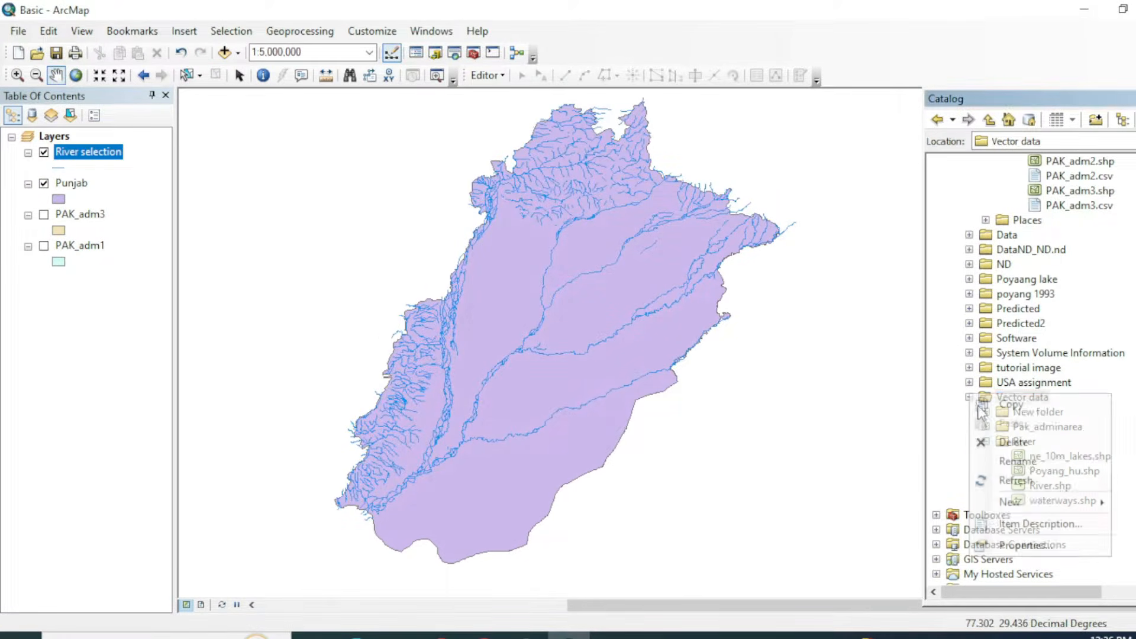
{"action": "mouse_move", "coordinate": [1034, 507]}
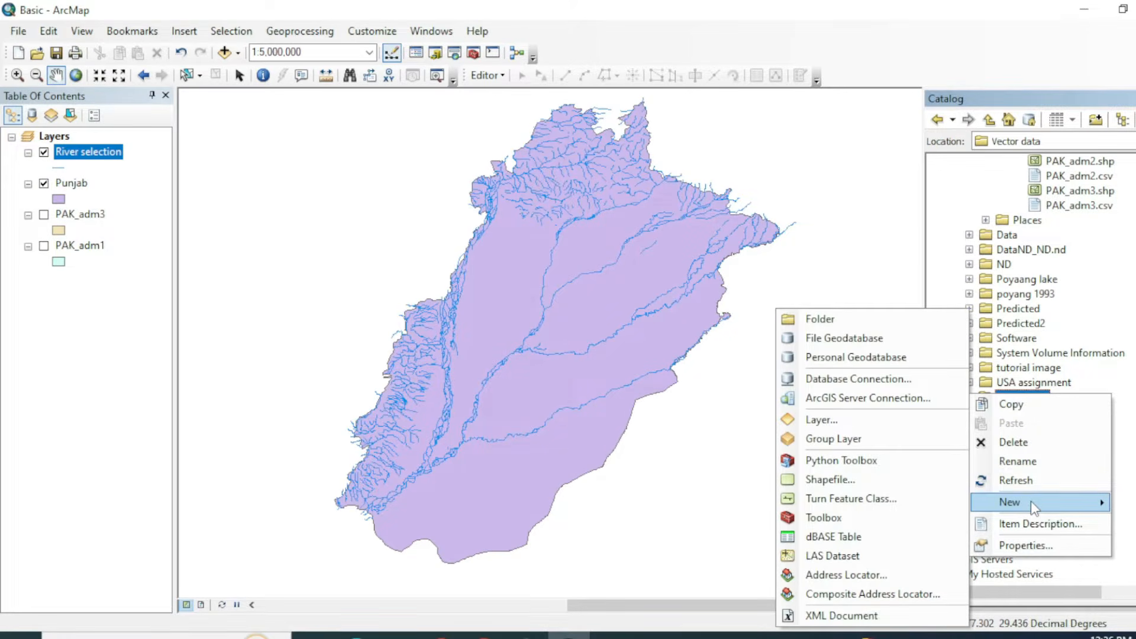
{"action": "left_click", "coordinate": [882, 479]}
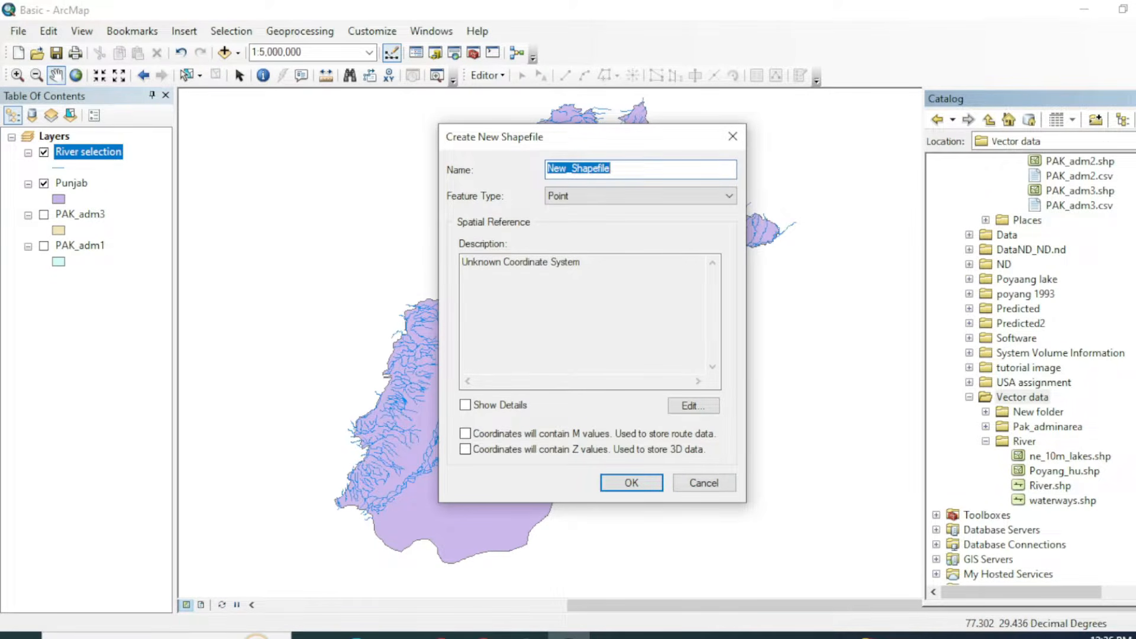
{"action": "type", "text": "ROI"}
{"action": "left_click", "coordinate": [641, 196]}
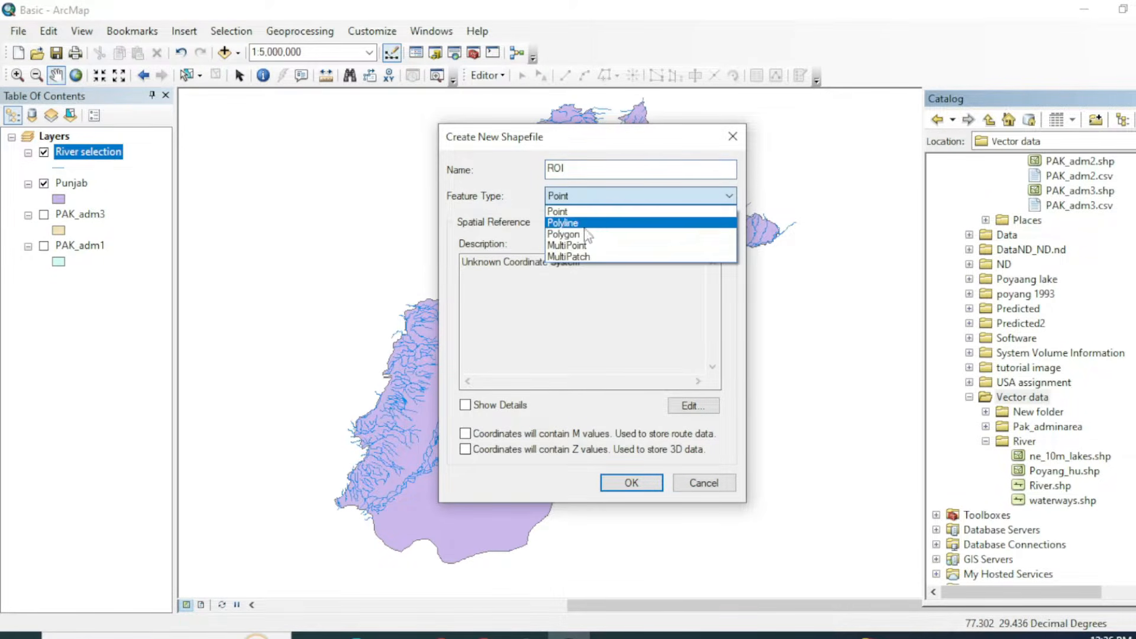
{"action": "left_click", "coordinate": [574, 233]}
Choose WGS 1984 from the World group of geographic coordinate systems as the ROI shapefile's spatial reference
{"action": "left_click", "coordinate": [693, 405]}
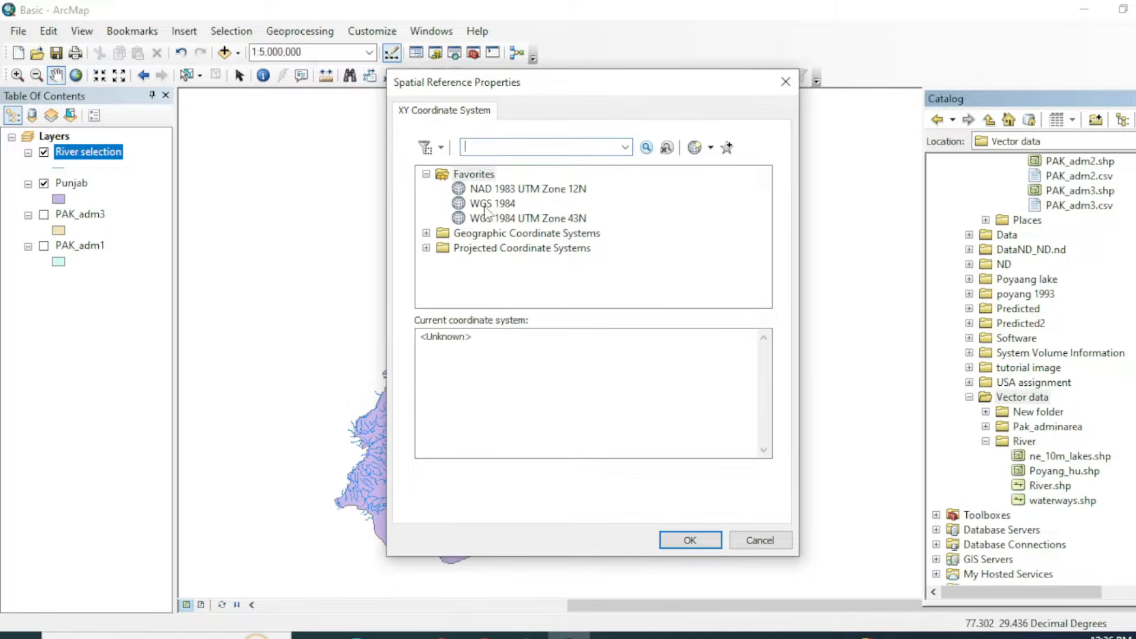
{"action": "left_click", "coordinate": [425, 234]}
{"action": "scroll", "coordinate": [450, 237], "scroll_direction": "down", "scroll_amount": 3}
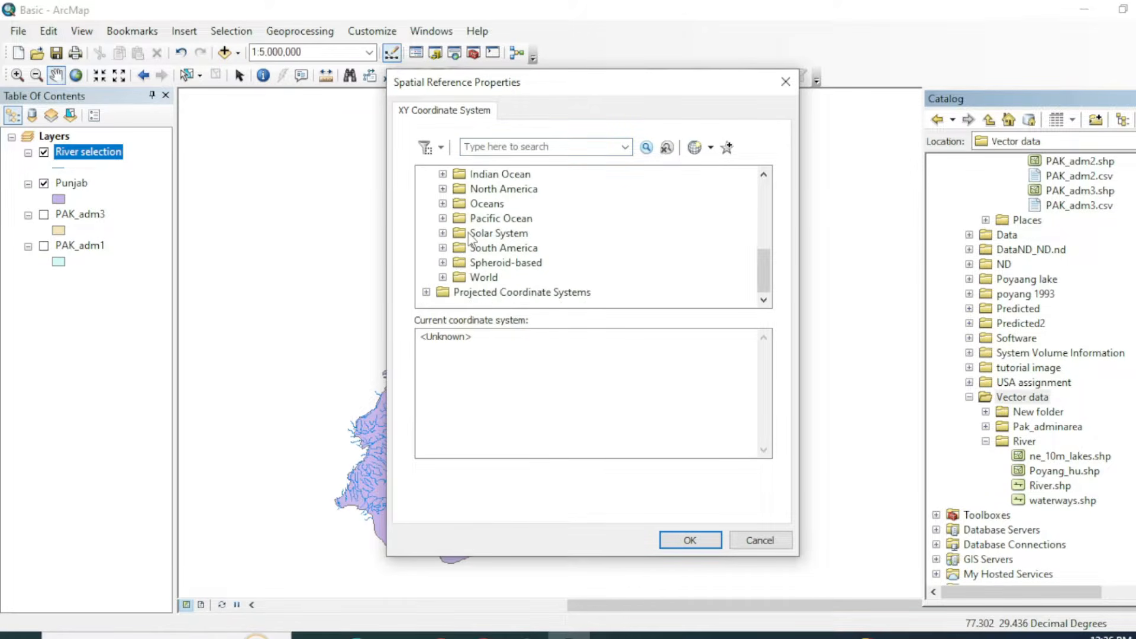
{"action": "left_click", "coordinate": [443, 277]}
{"action": "scroll", "coordinate": [476, 260], "scroll_direction": "down", "scroll_amount": 5}
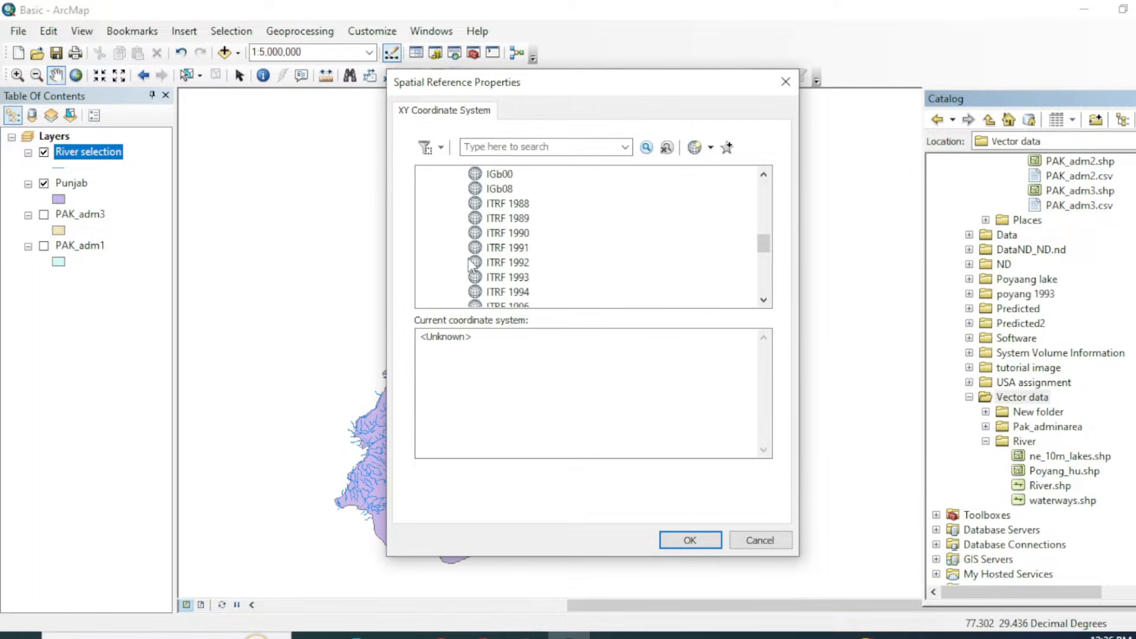
{"action": "scroll", "coordinate": [484, 248], "scroll_direction": "down", "scroll_amount": 2}
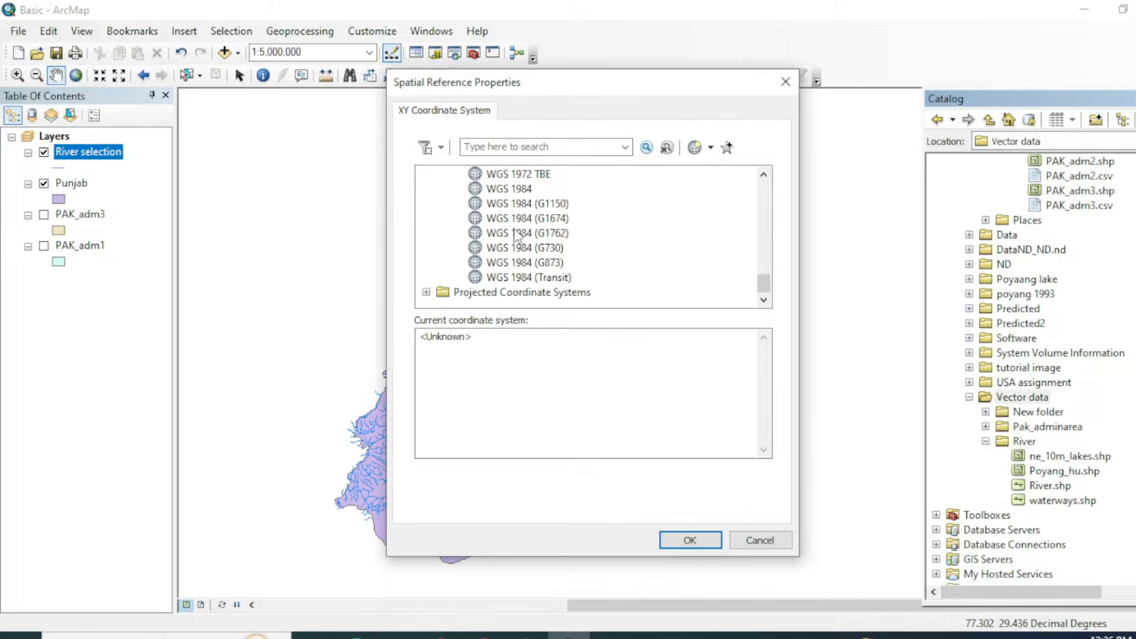
{"action": "left_click", "coordinate": [514, 190]}
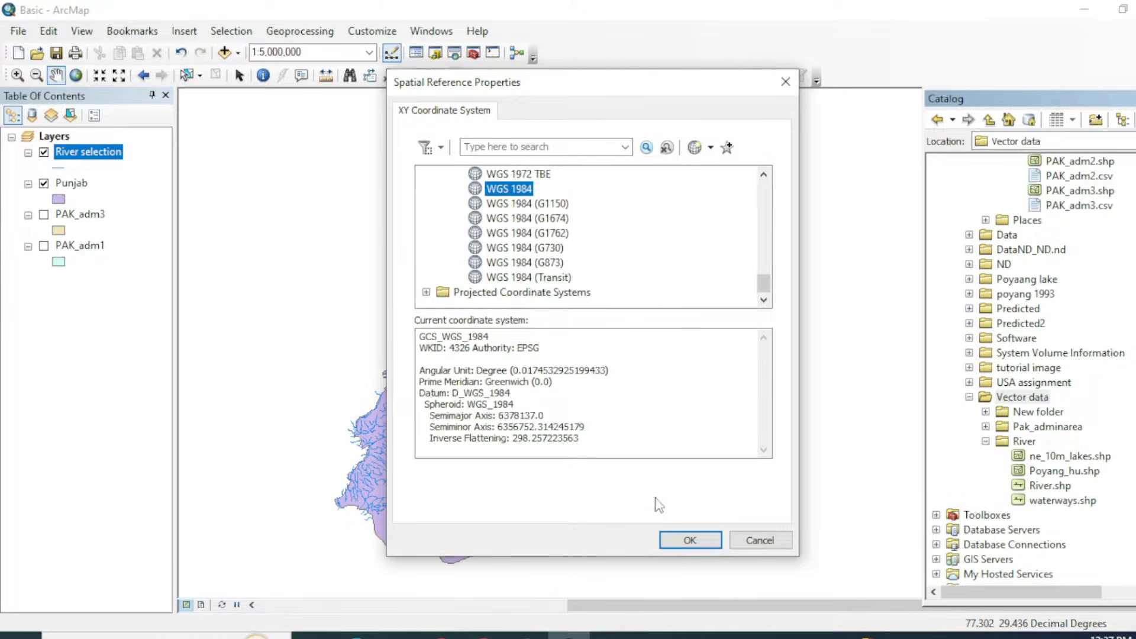
Pick WGS 1984 from the favorites for the spatial reference, accept it and create the ROI shapefile
{"action": "right_click", "coordinate": [502, 193]}
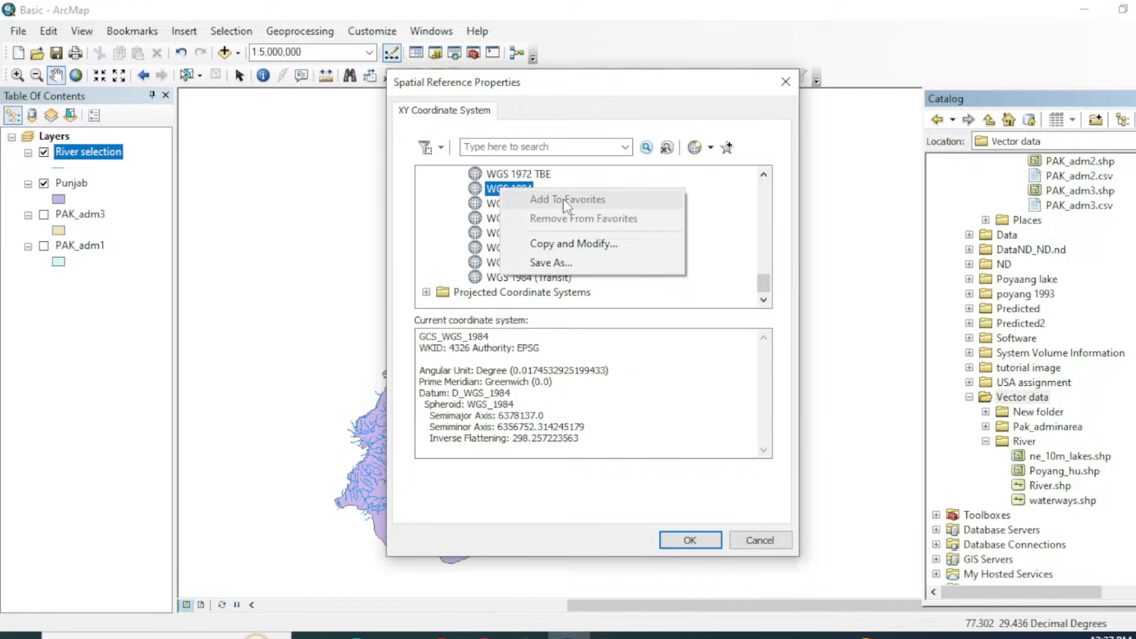
{"action": "left_click", "coordinate": [733, 205]}
{"action": "scroll", "coordinate": [709, 247], "scroll_direction": "up", "scroll_amount": 10}
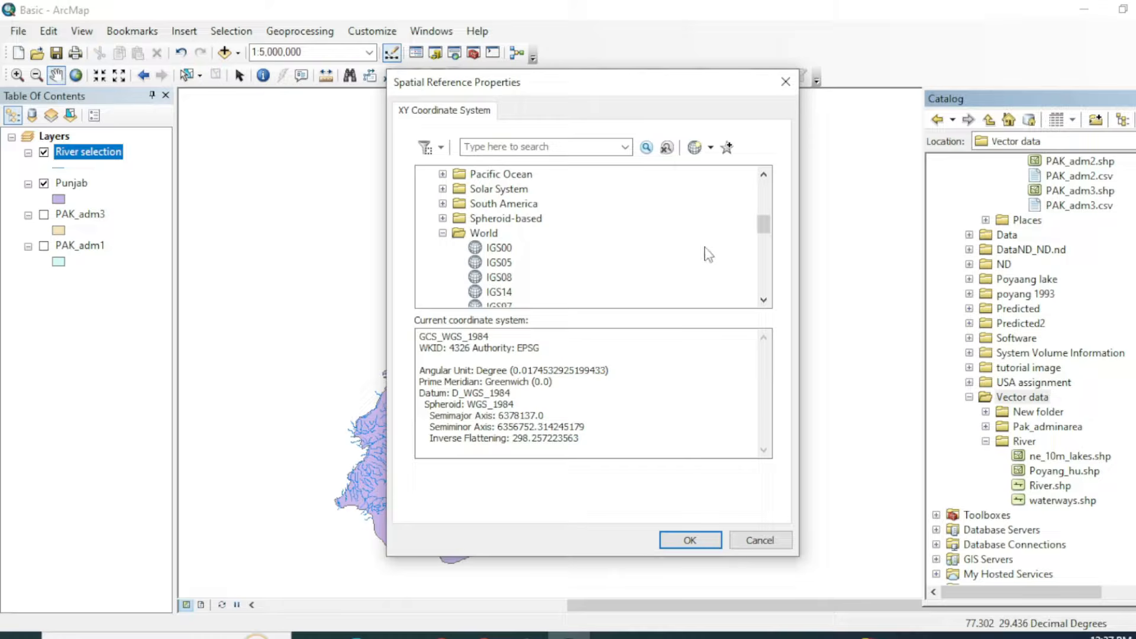
{"action": "scroll", "coordinate": [530, 231], "scroll_direction": "up", "scroll_amount": 5}
{"action": "left_click", "coordinate": [502, 204]}
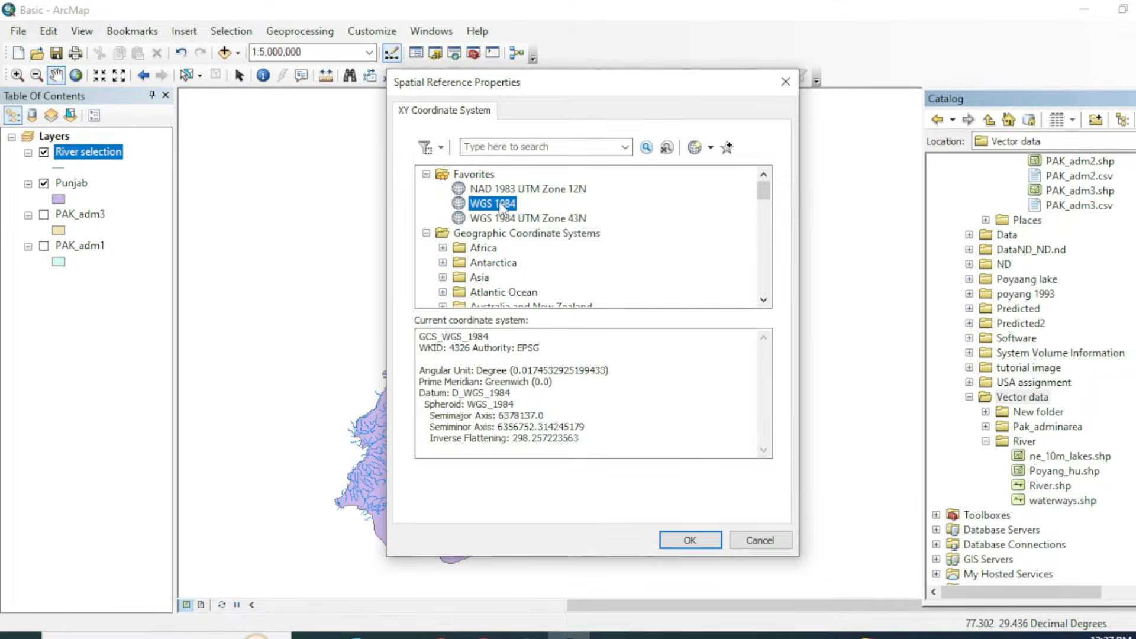
{"action": "left_click", "coordinate": [704, 541]}
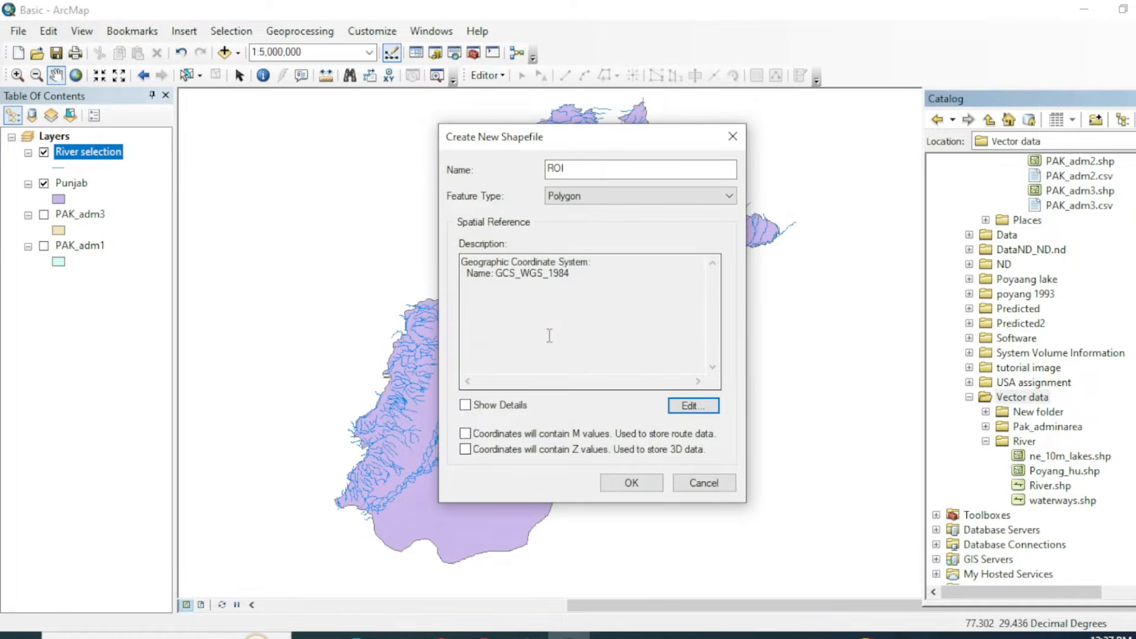
{"action": "left_click", "coordinate": [640, 487]}
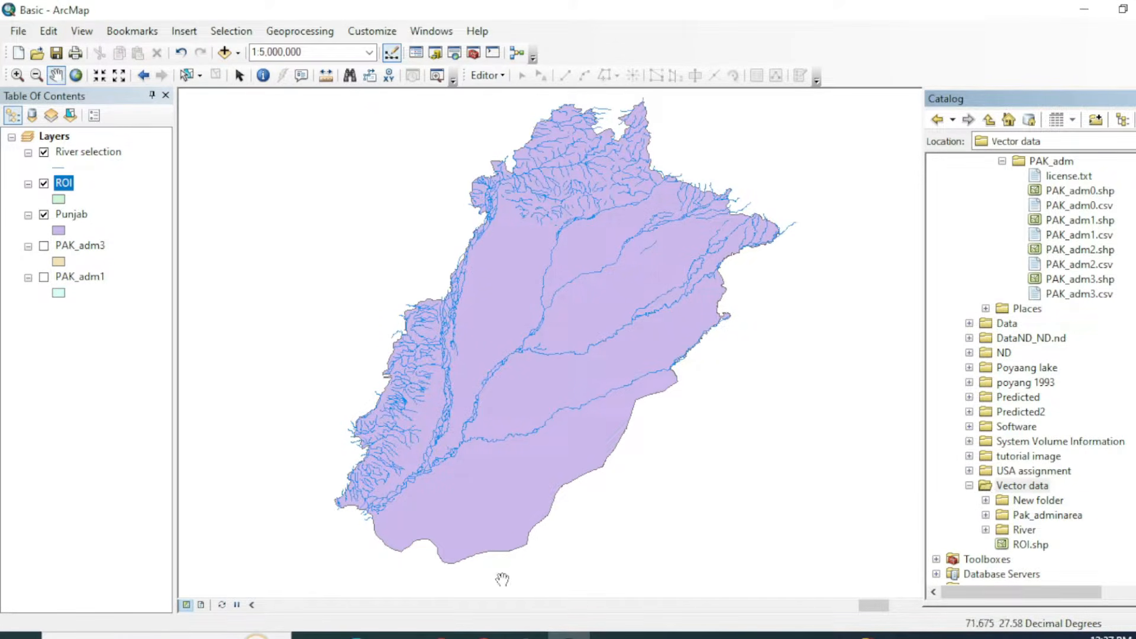
Switch to File Explorer and open the Vector data folder on Local Disk (D:)
{"action": "mouse_move", "coordinate": [569, 636]}
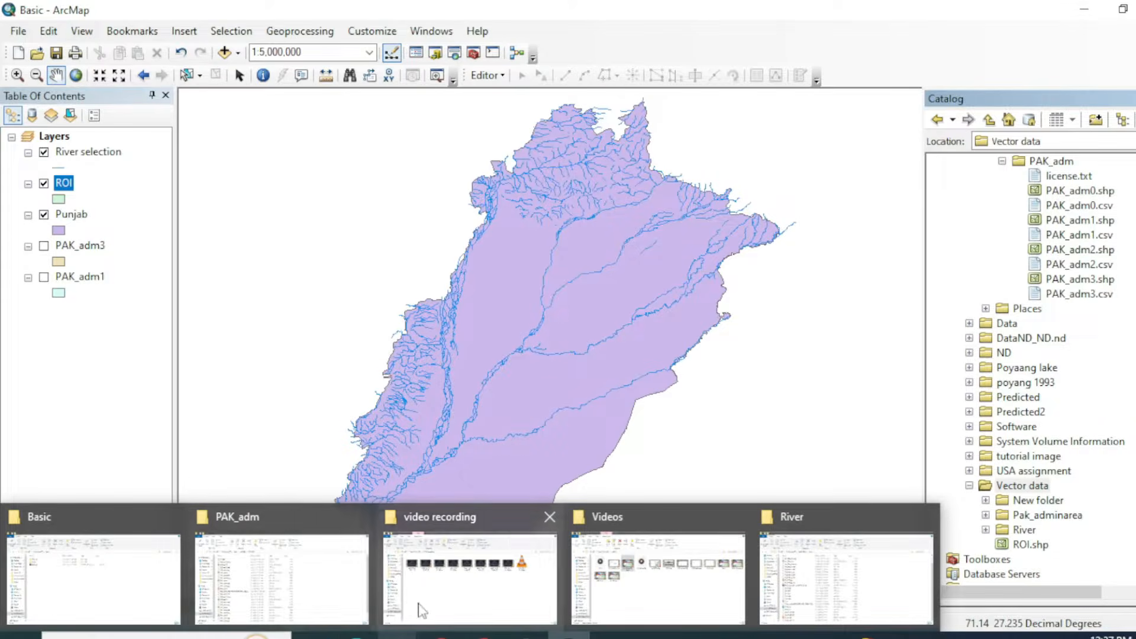
{"action": "left_click", "coordinate": [155, 592]}
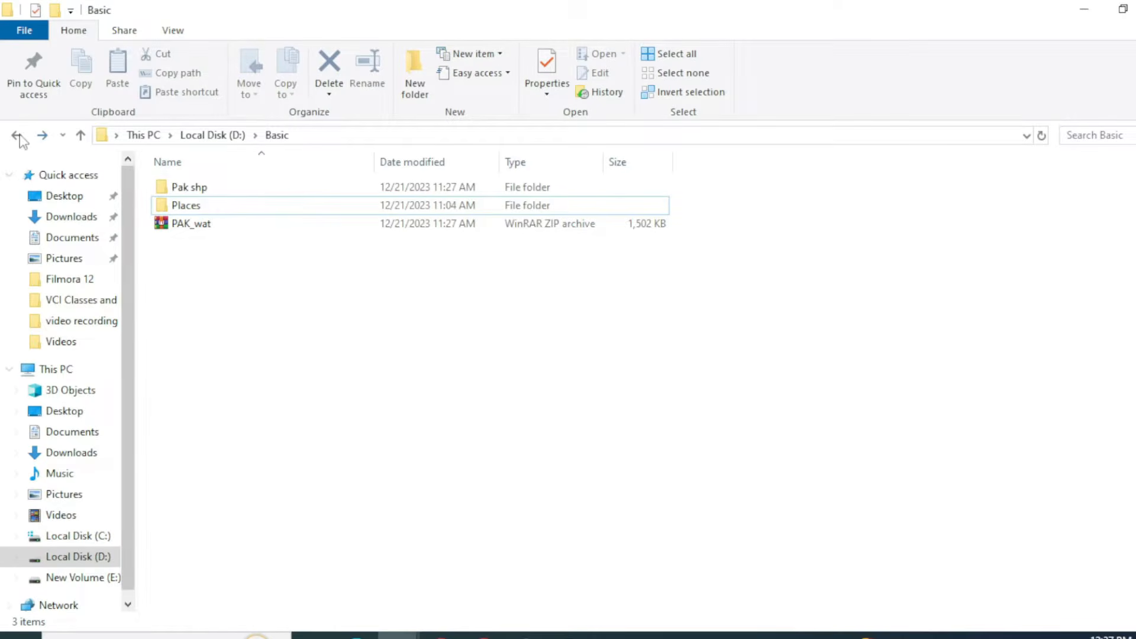
{"action": "left_click", "coordinate": [17, 136]}
{"action": "double_click", "coordinate": [216, 496]}
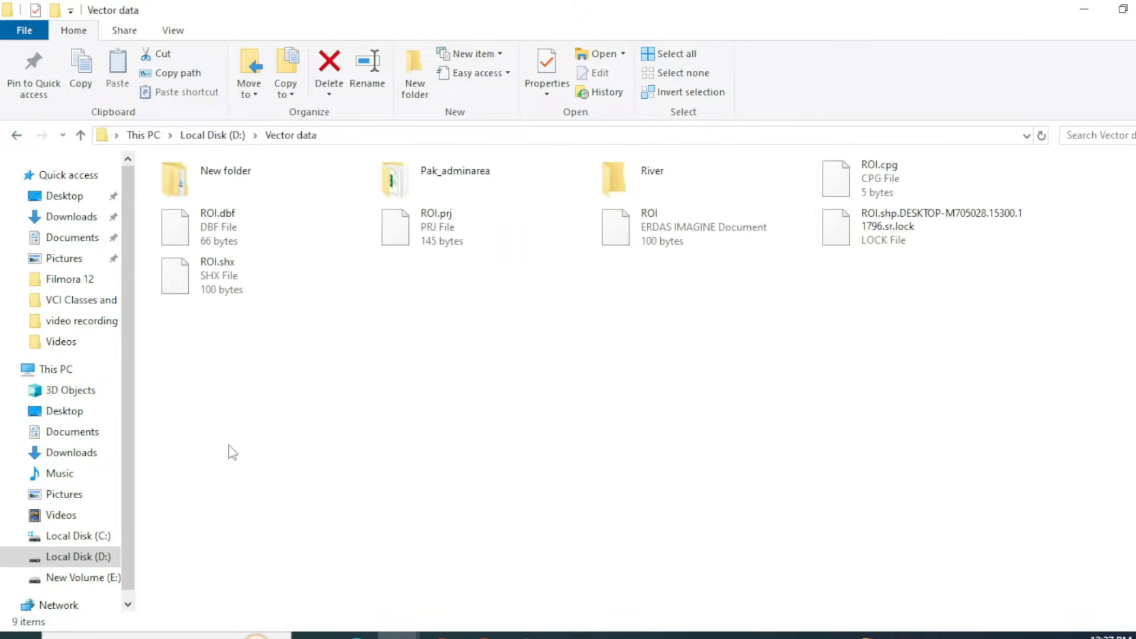
Examine the ROI shapefile's component files, including the .dbf, .prj, .shx and .cpg files
{"action": "left_click_drag", "start_coordinate": [200, 346], "coordinate": [443, 211]}
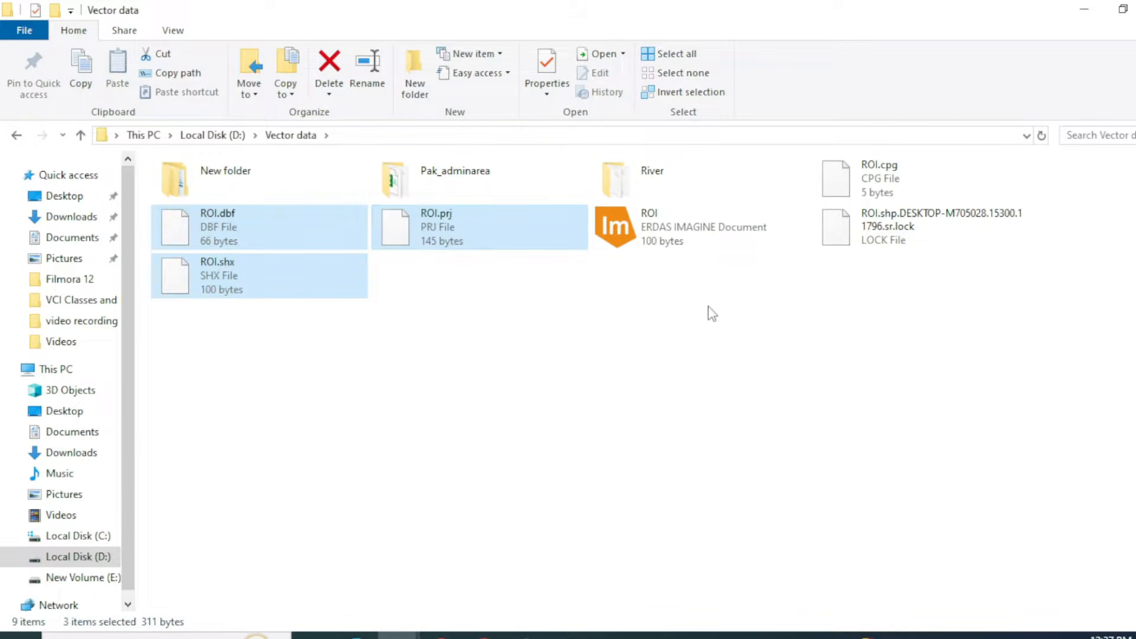
{"action": "left_click", "coordinate": [660, 230]}
{"action": "left_click", "coordinate": [626, 338]}
{"action": "left_click", "coordinate": [296, 243]}
{"action": "left_click", "coordinate": [414, 231]}
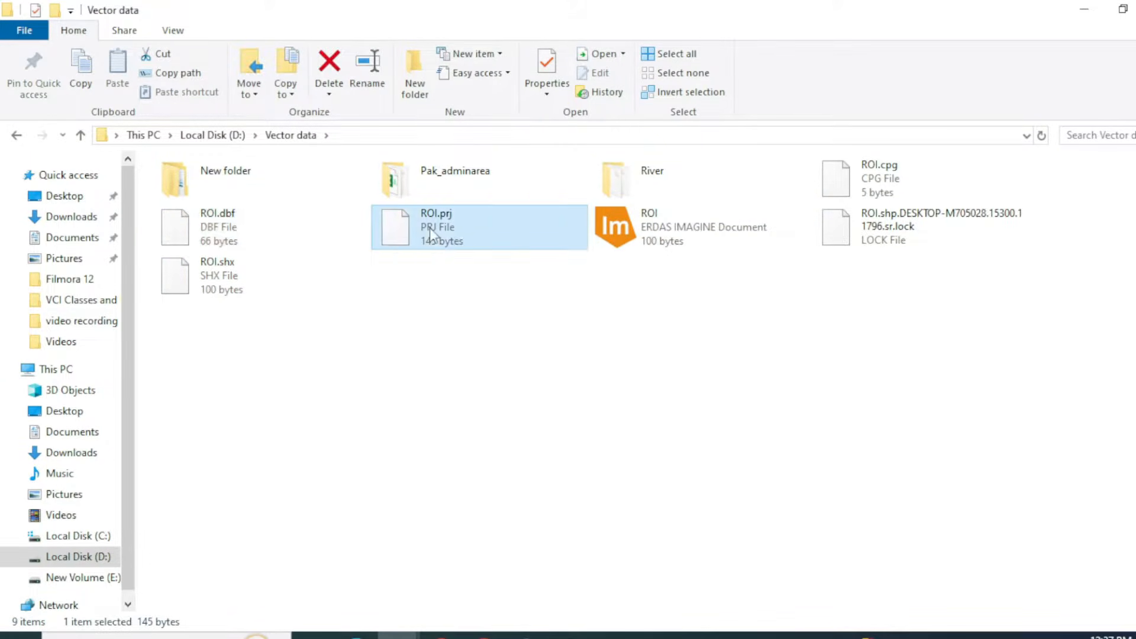
{"action": "left_click", "coordinate": [676, 226]}
{"action": "left_click", "coordinate": [876, 177]}
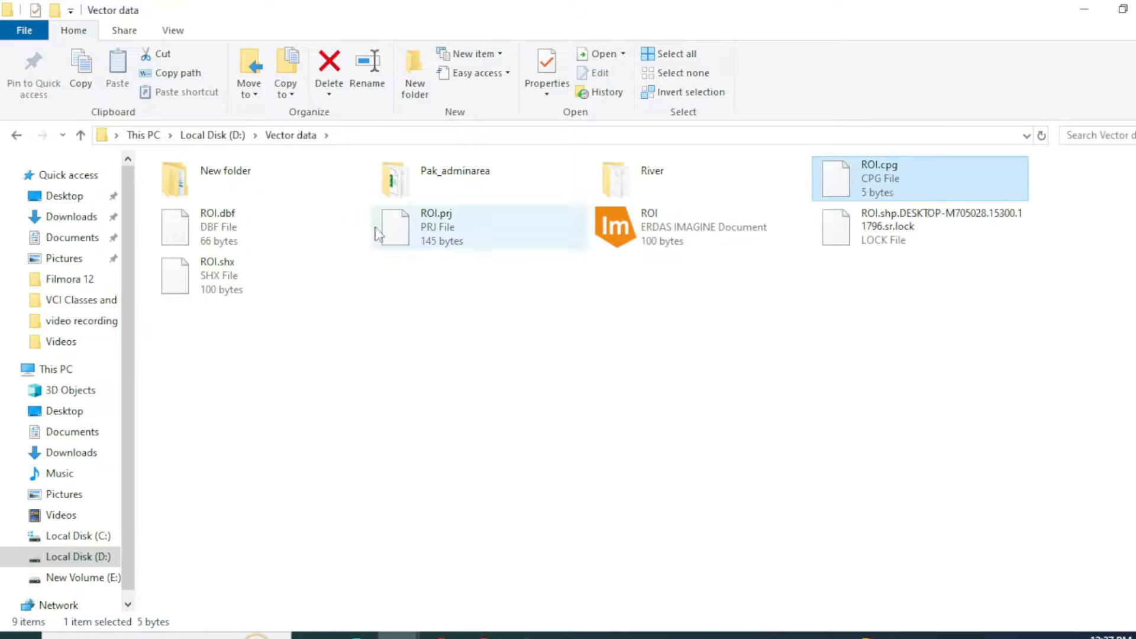
{"action": "left_click", "coordinate": [603, 348]}
{"action": "left_click", "coordinate": [866, 200]}
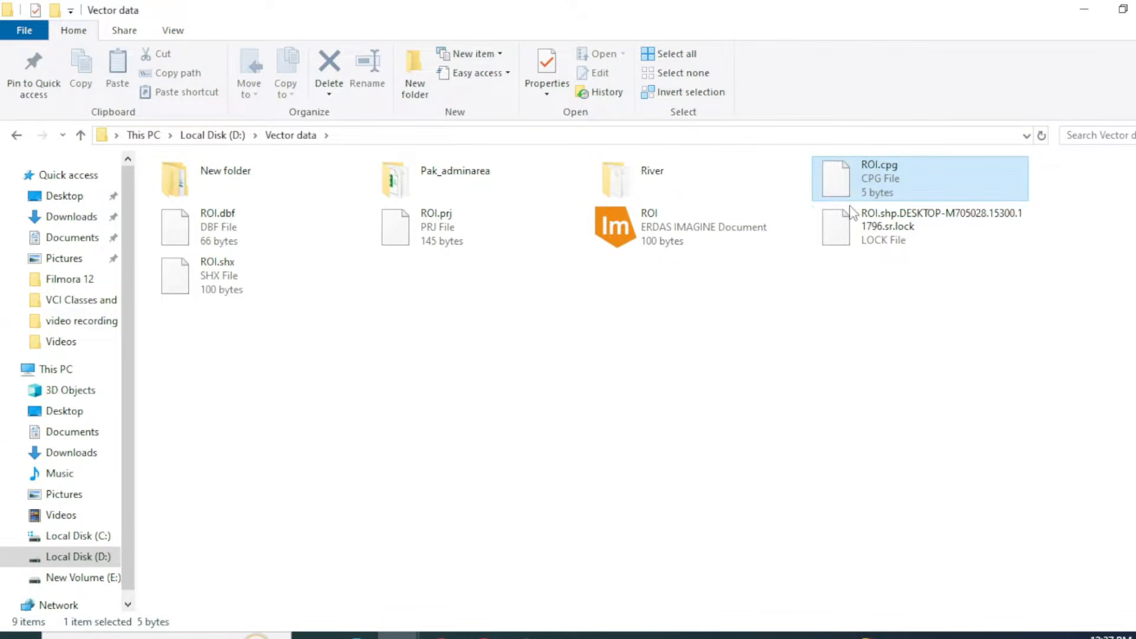
{"action": "left_click", "coordinate": [204, 263], "text": "shift"}
{"action": "left_click", "coordinate": [500, 343]}
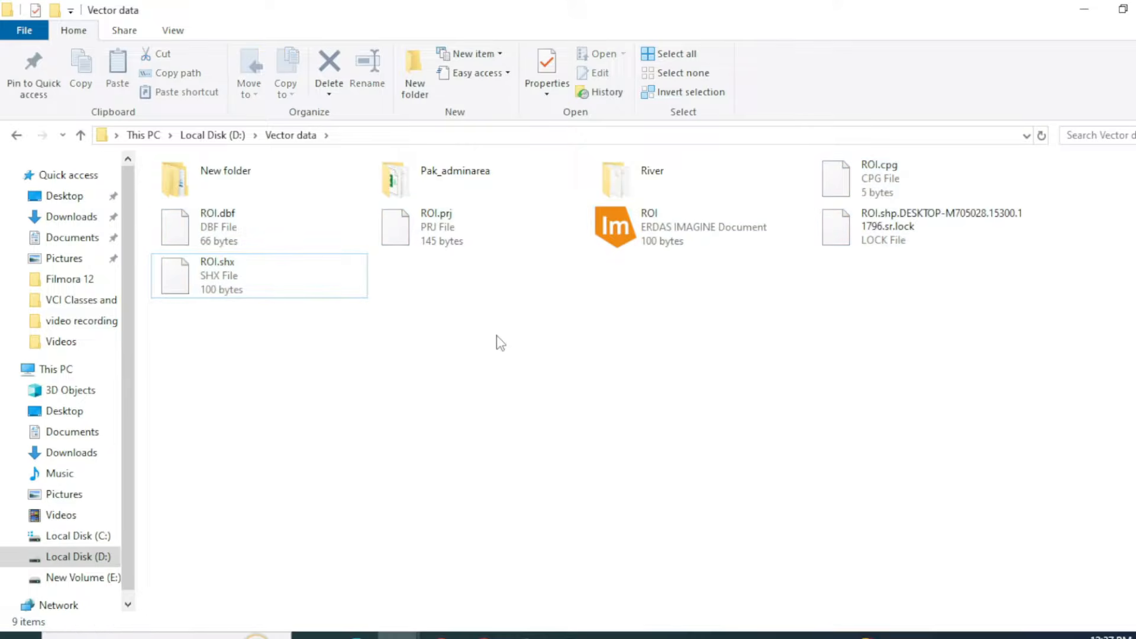
Switch to Chrome and read the .shp, .shx and .dbf descriptions on the Shapefile file extensions page
{"action": "left_click", "coordinate": [483, 629]}
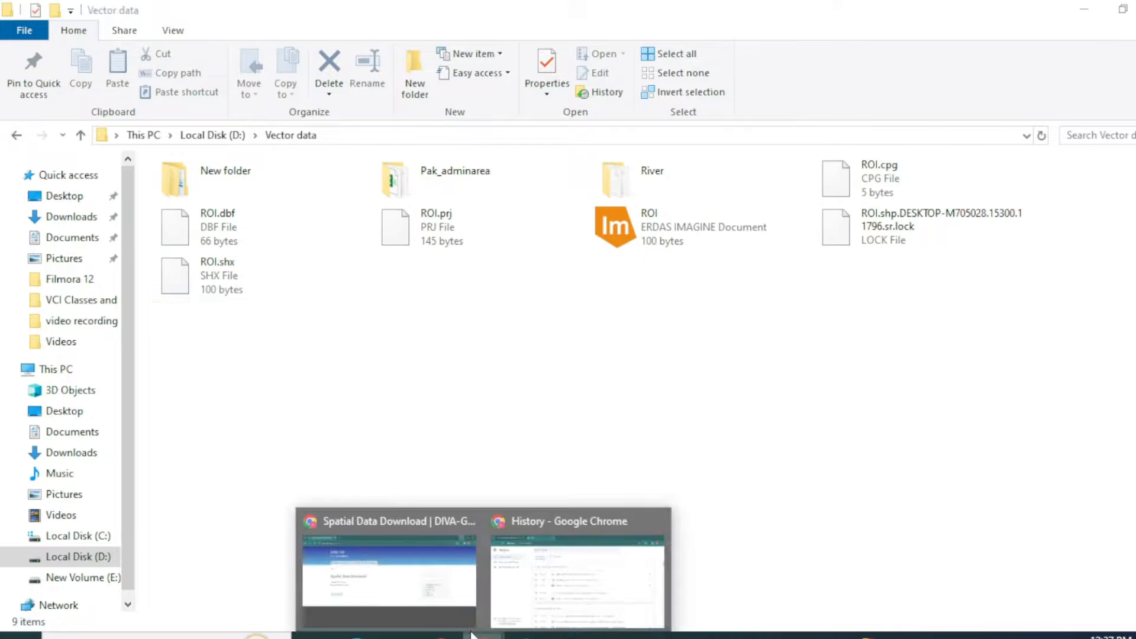
{"action": "left_click", "coordinate": [515, 571]}
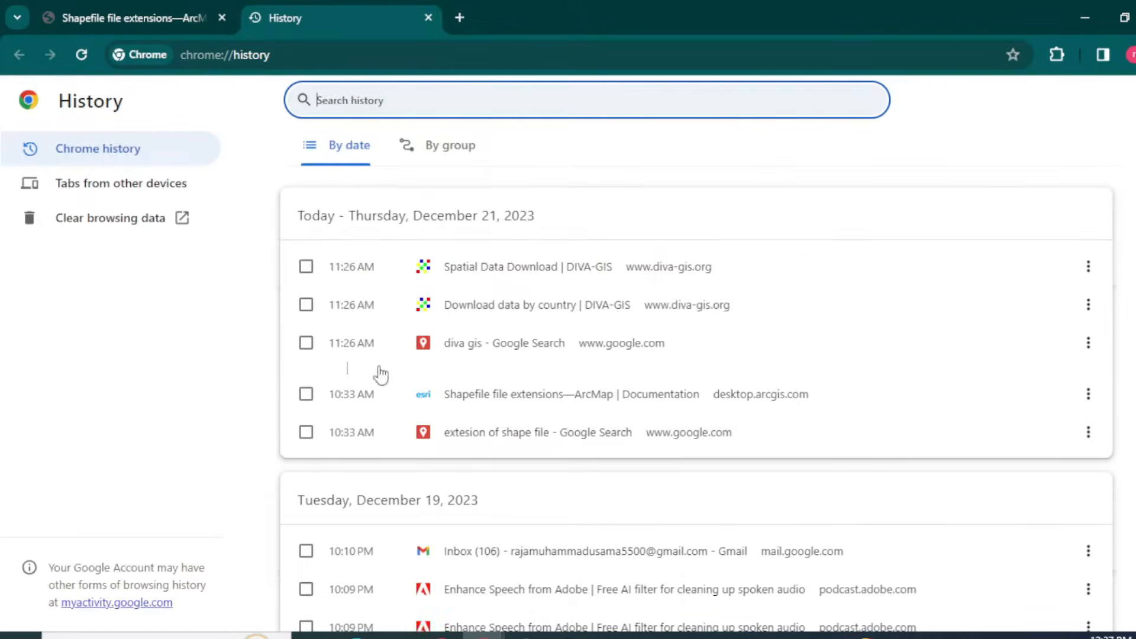
{"action": "left_click", "coordinate": [106, 16]}
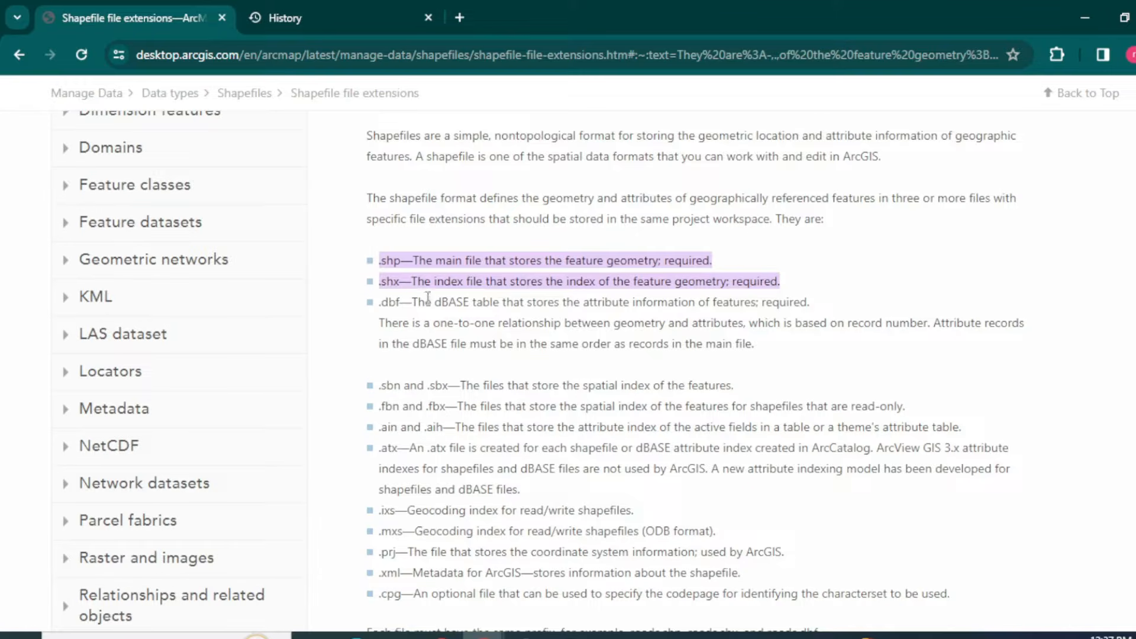
{"action": "scroll", "coordinate": [428, 299], "scroll_direction": "down", "scroll_amount": 2}
{"action": "left_click_drag", "start_coordinate": [381, 173], "coordinate": [657, 176]}
{"action": "left_click", "coordinate": [504, 201]}
{"action": "left_click_drag", "start_coordinate": [400, 194], "coordinate": [509, 195]}
{"action": "left_click_drag", "start_coordinate": [388, 216], "coordinate": [626, 217]}
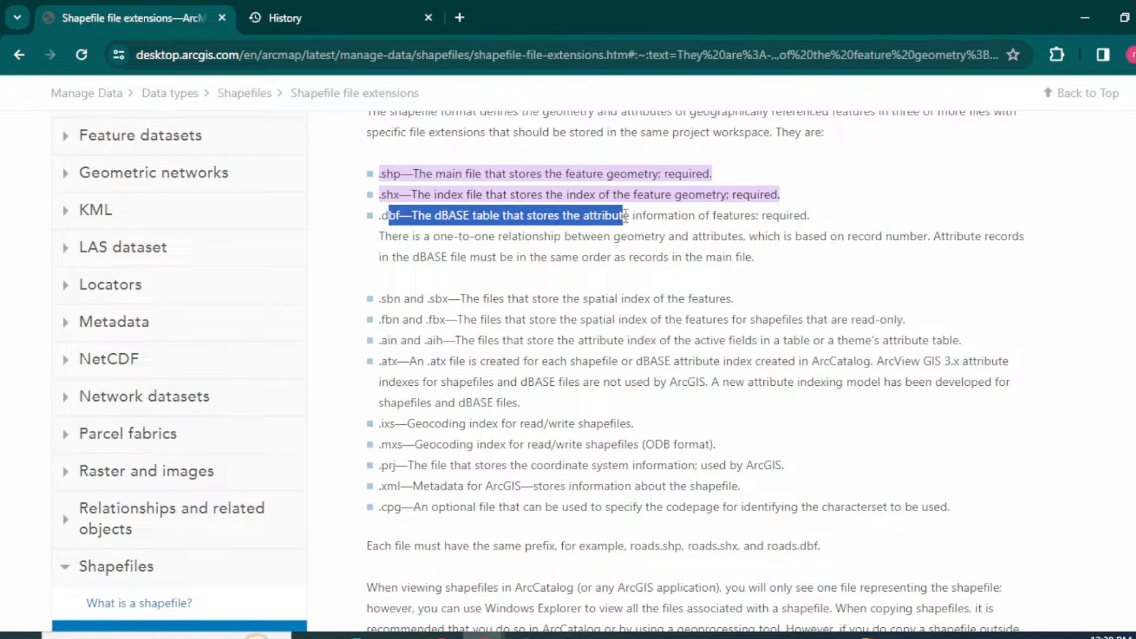
{"action": "left_click", "coordinate": [597, 236]}
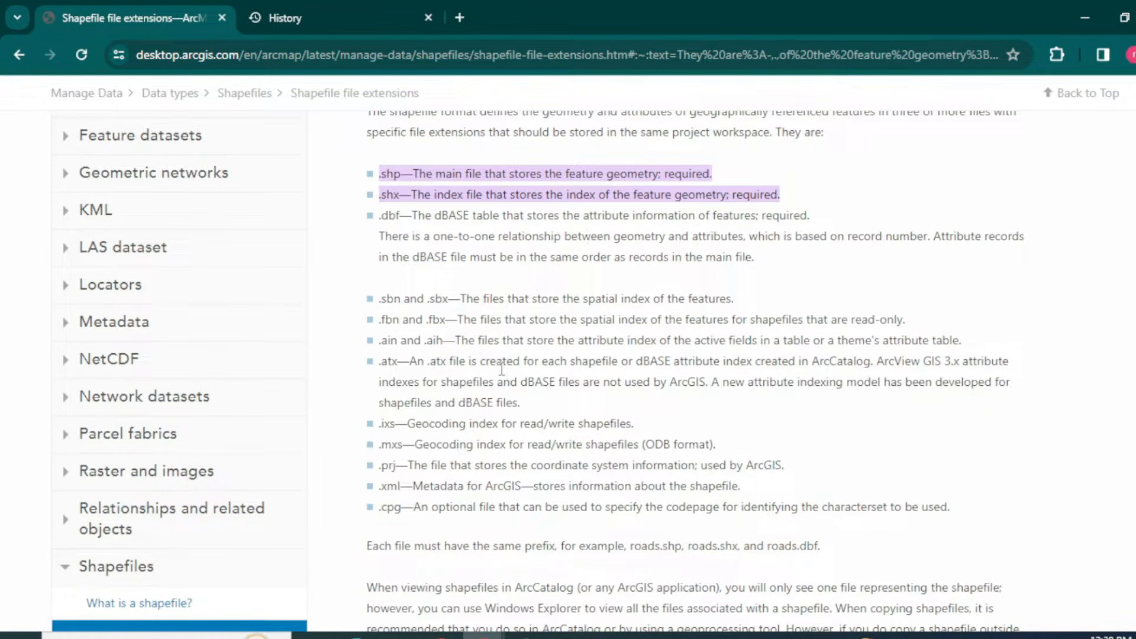
Switch back to ArcMap, view the Punjab layer's attribute table and close it
{"action": "left_click", "coordinate": [568, 636]}
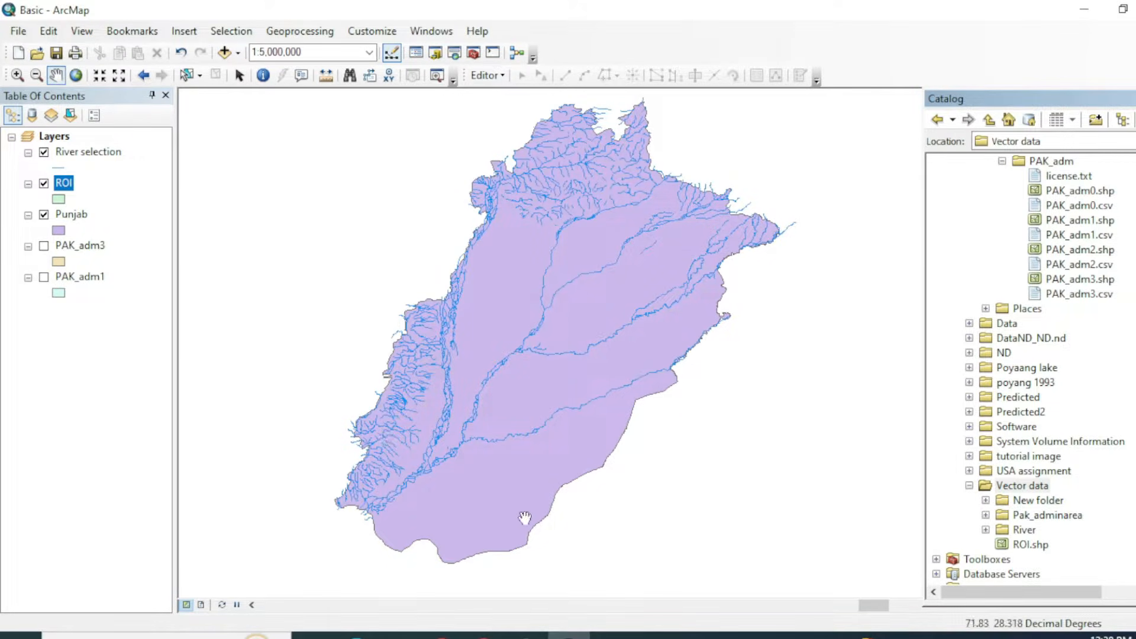
{"action": "left_click_drag", "start_coordinate": [773, 204], "coordinate": [764, 214]}
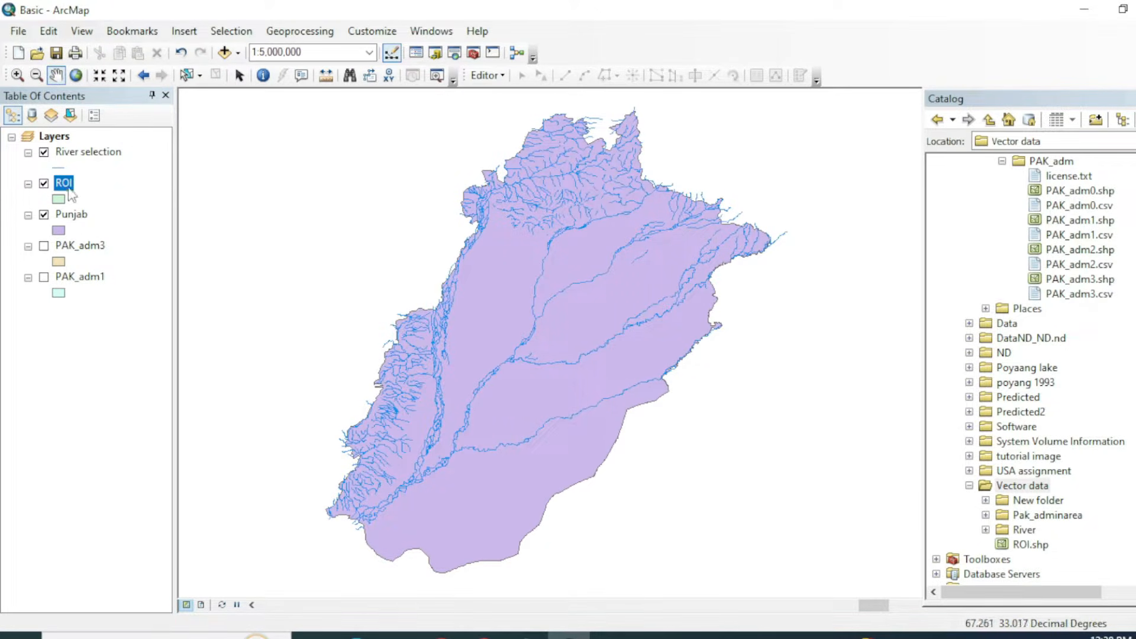
{"action": "right_click", "coordinate": [65, 216]}
{"action": "left_click", "coordinate": [122, 185]}
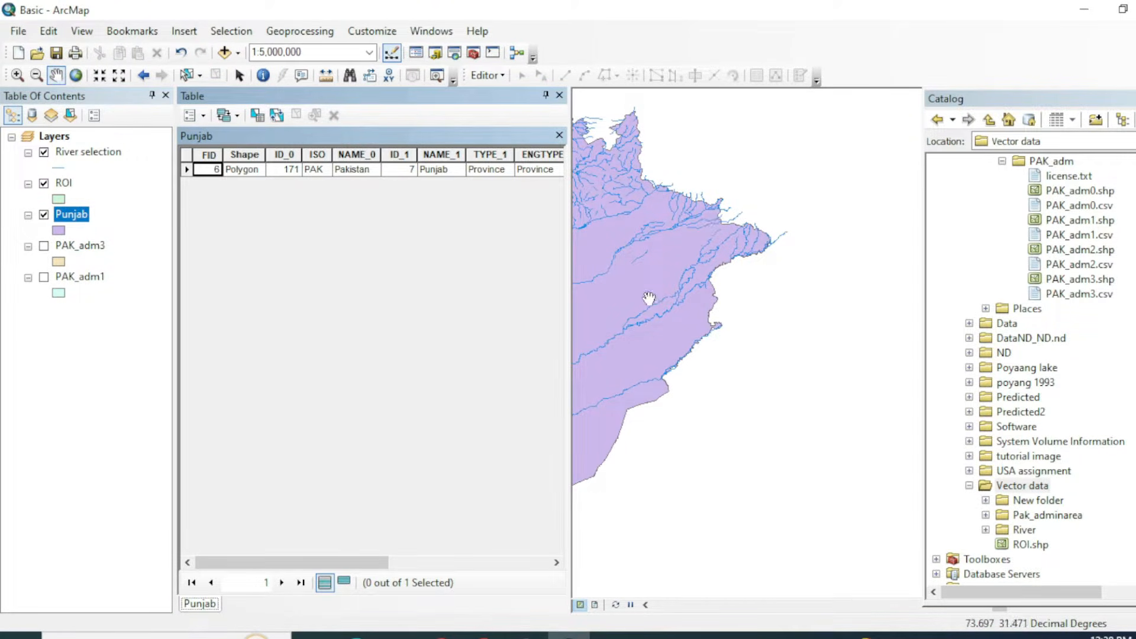
{"action": "left_click", "coordinate": [560, 95]}
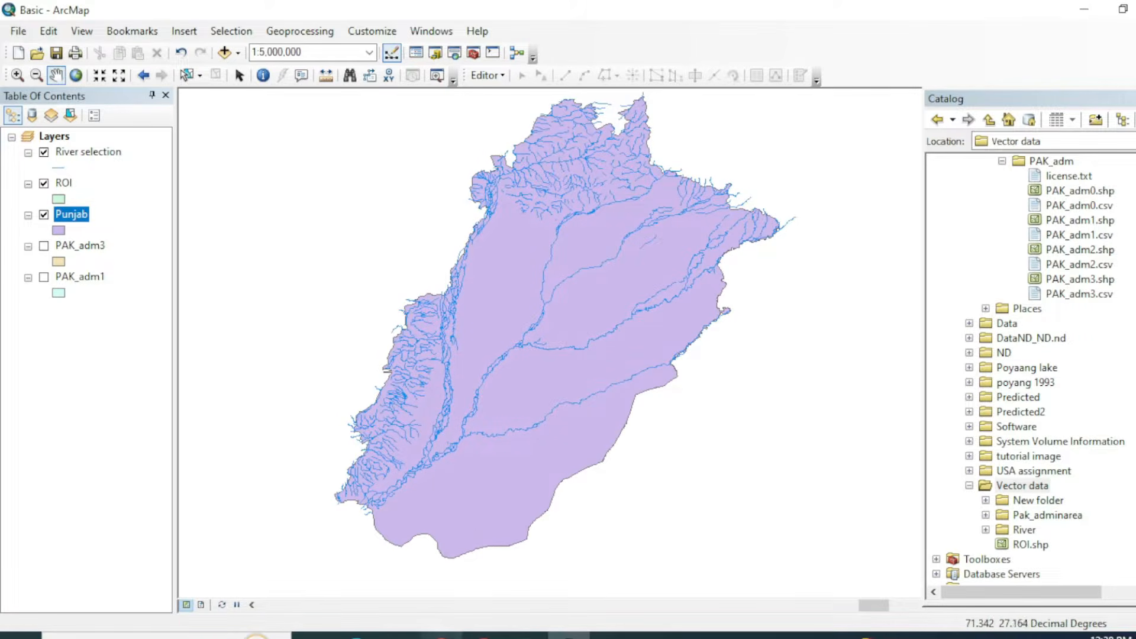
Return to Chrome's Shapefile file extensions page and review the .dbf and .prj file descriptions
{"action": "mouse_move", "coordinate": [482, 636]}
{"action": "left_click", "coordinate": [583, 562]}
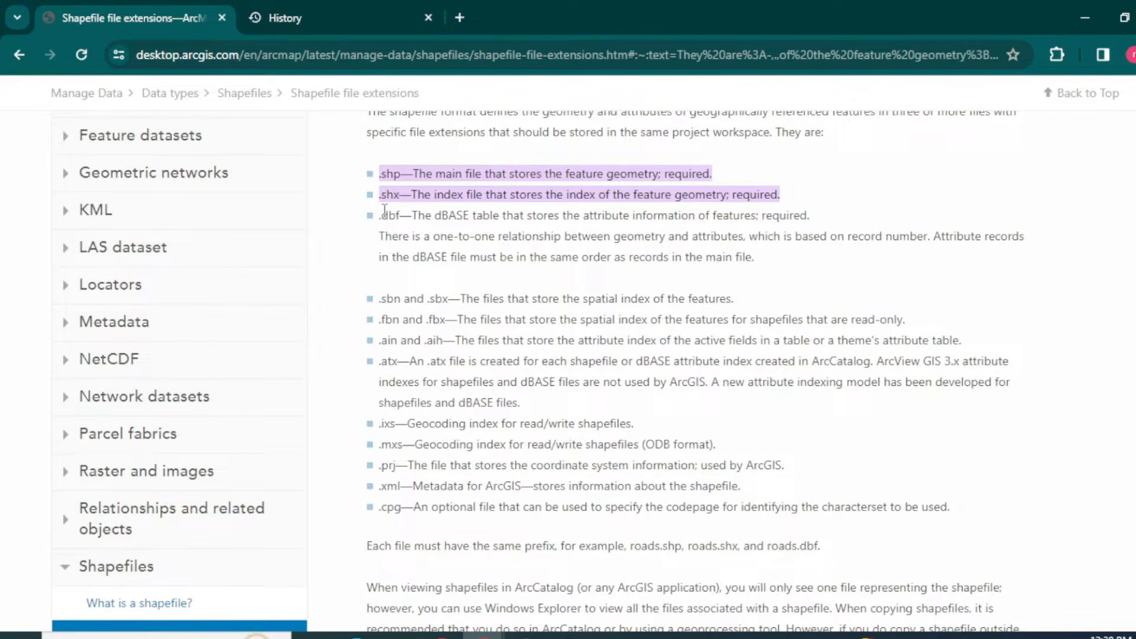
{"action": "left_click_drag", "start_coordinate": [382, 182], "coordinate": [436, 297]}
{"action": "left_click", "coordinate": [440, 320]}
{"action": "left_click_drag", "start_coordinate": [385, 218], "coordinate": [650, 218]}
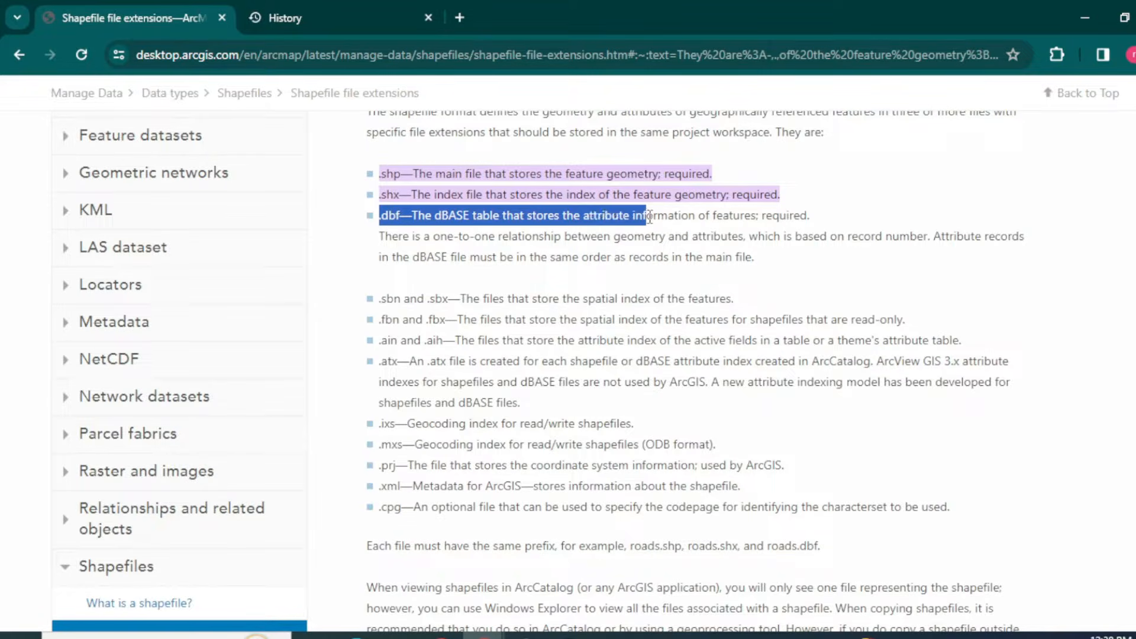
{"action": "left_click_drag", "start_coordinate": [383, 466], "coordinate": [694, 467]}
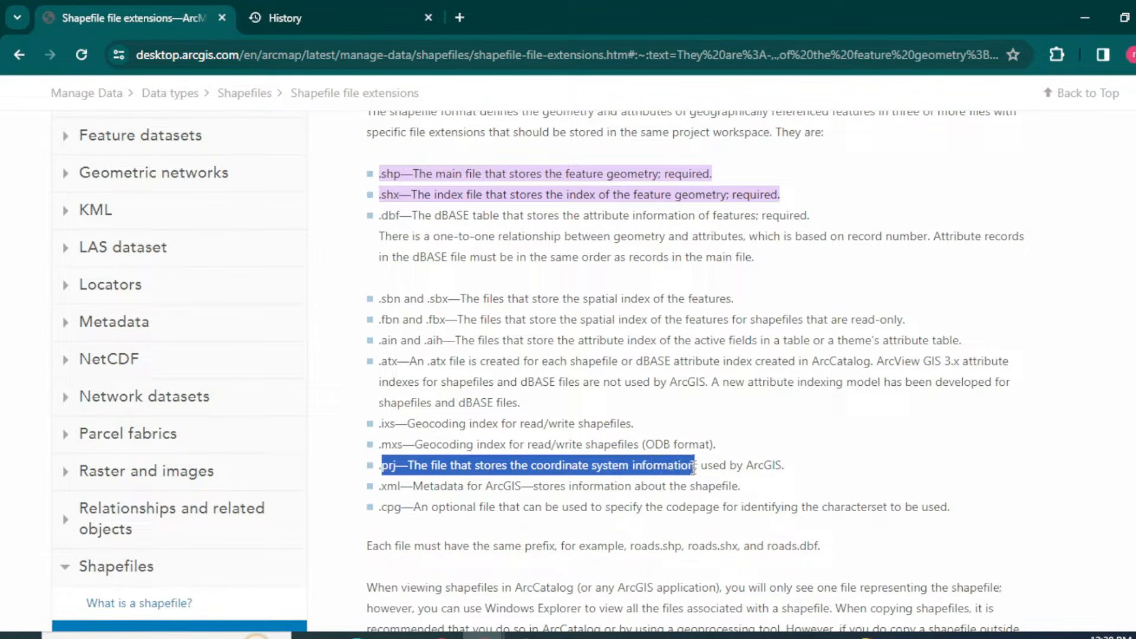
{"action": "left_click", "coordinate": [566, 491]}
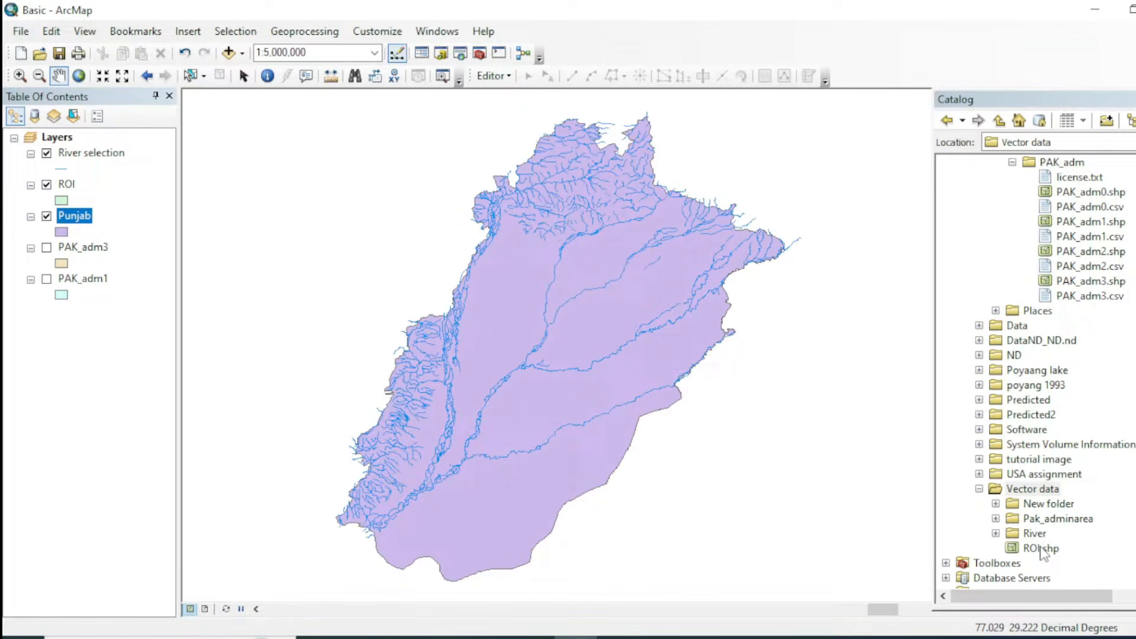
Hide the River selection and Punjab layers so that only the ROI layer is switched on
{"action": "left_click", "coordinate": [47, 154]}
{"action": "left_click", "coordinate": [47, 185]}
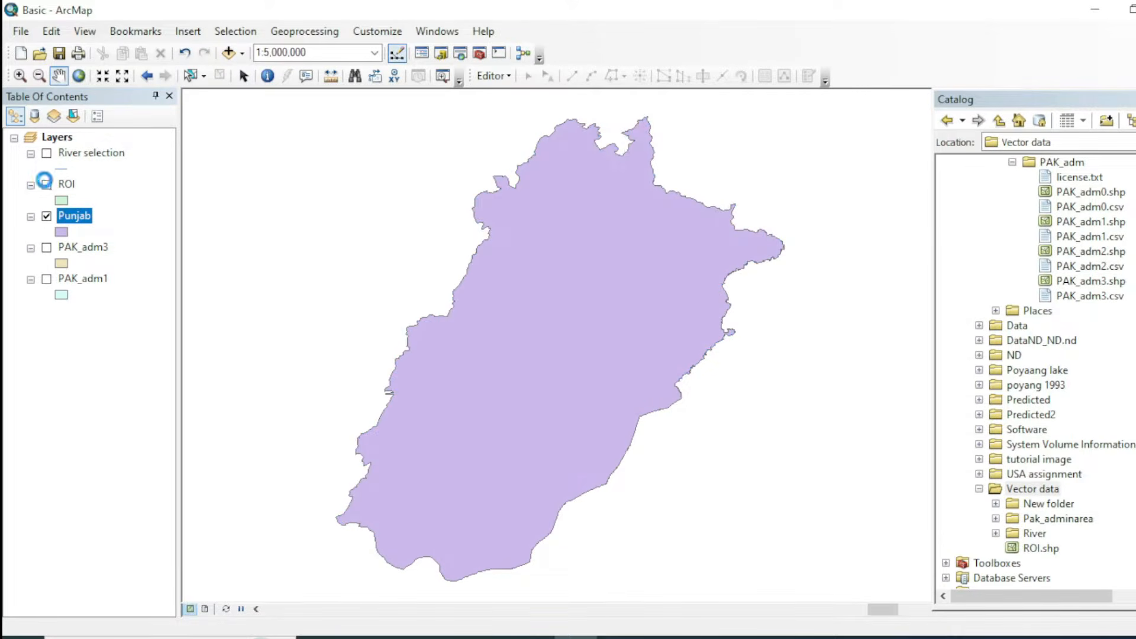
{"action": "left_click", "coordinate": [47, 216]}
{"action": "left_click", "coordinate": [46, 185]}
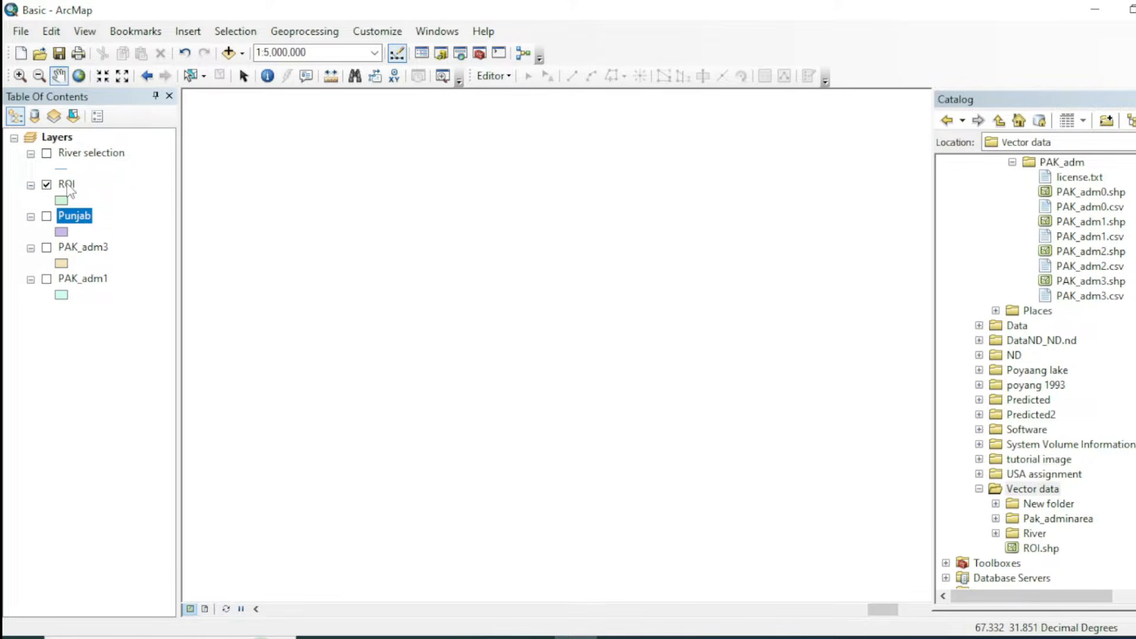
Turn the Punjab layer back on and start editing the ROI layer, continuing past the layer warning
{"action": "right_click", "coordinate": [67, 186]}
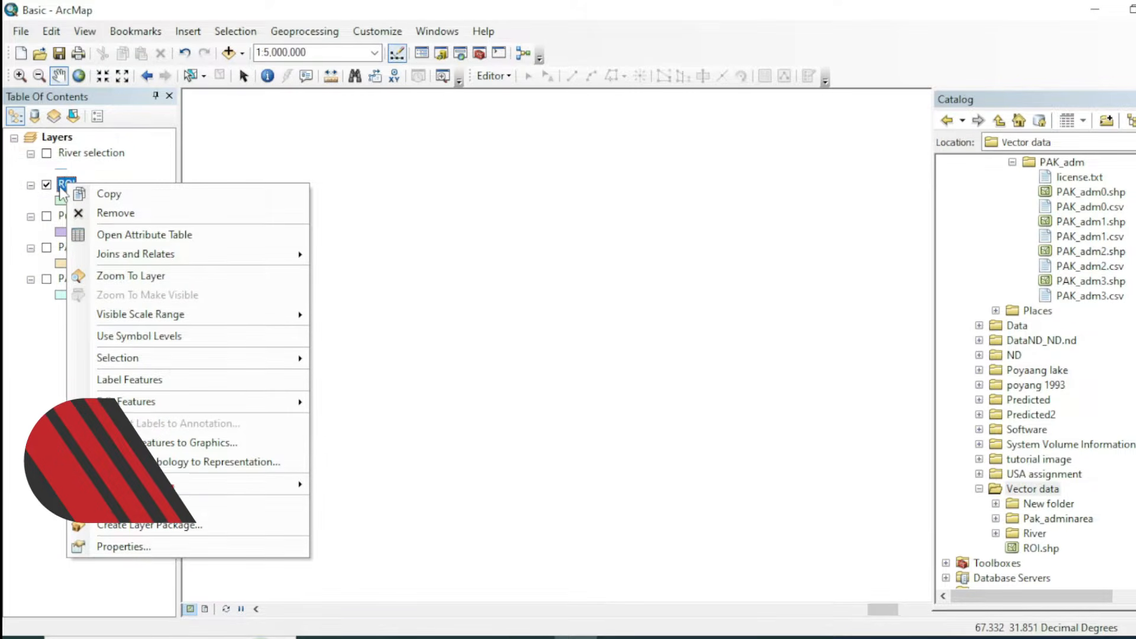
{"action": "left_click", "coordinate": [47, 216]}
{"action": "right_click", "coordinate": [68, 185]}
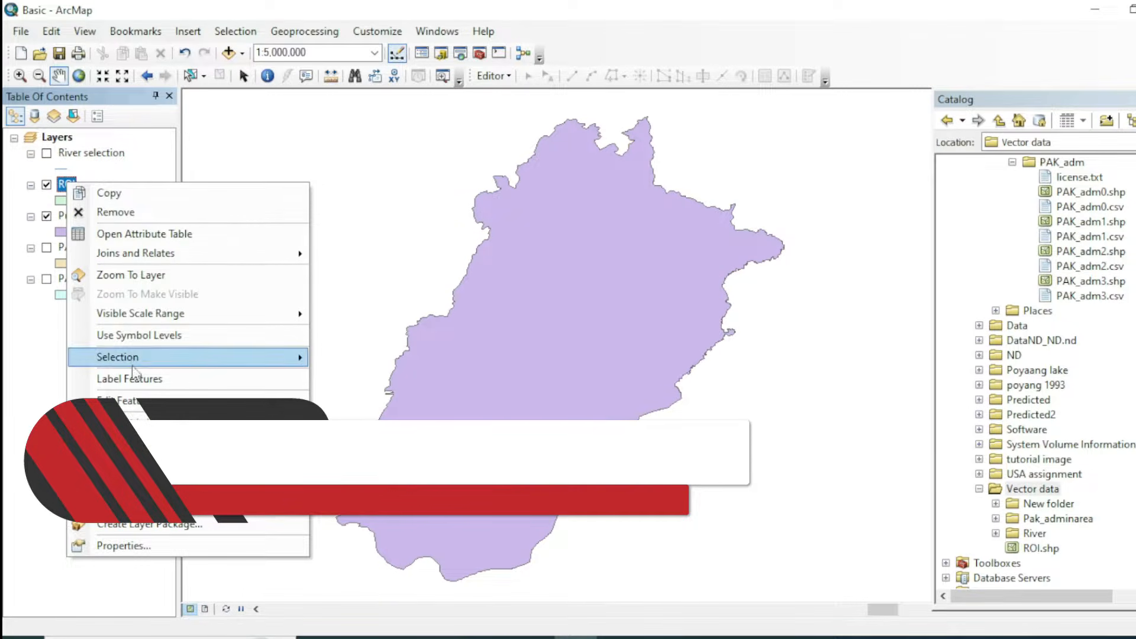
{"action": "mouse_move", "coordinate": [237, 401]}
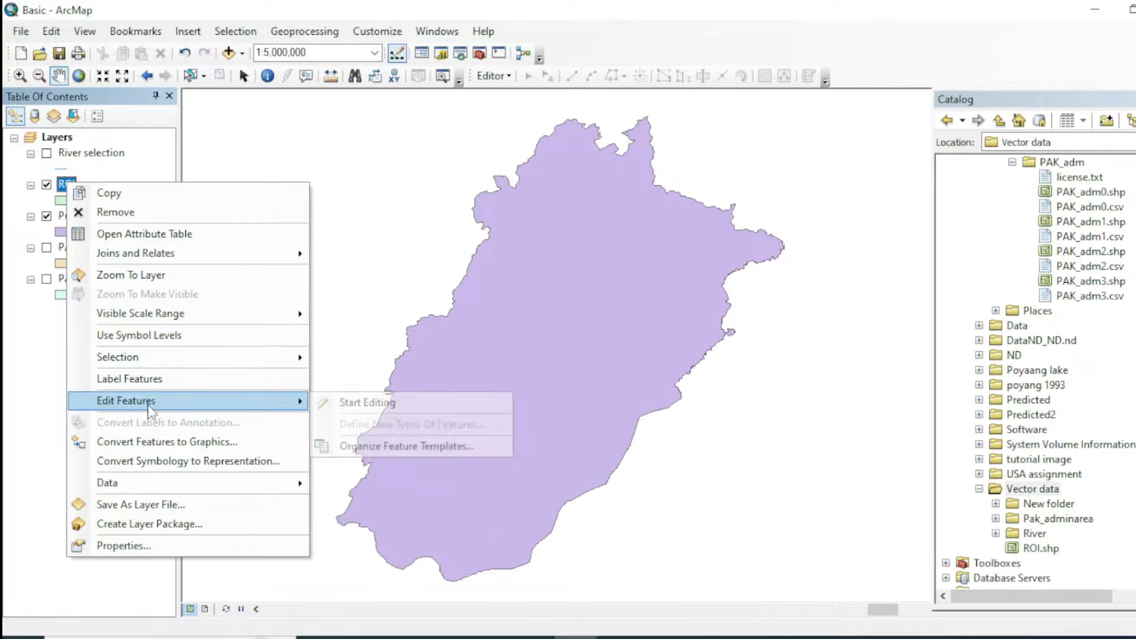
{"action": "left_click", "coordinate": [353, 403]}
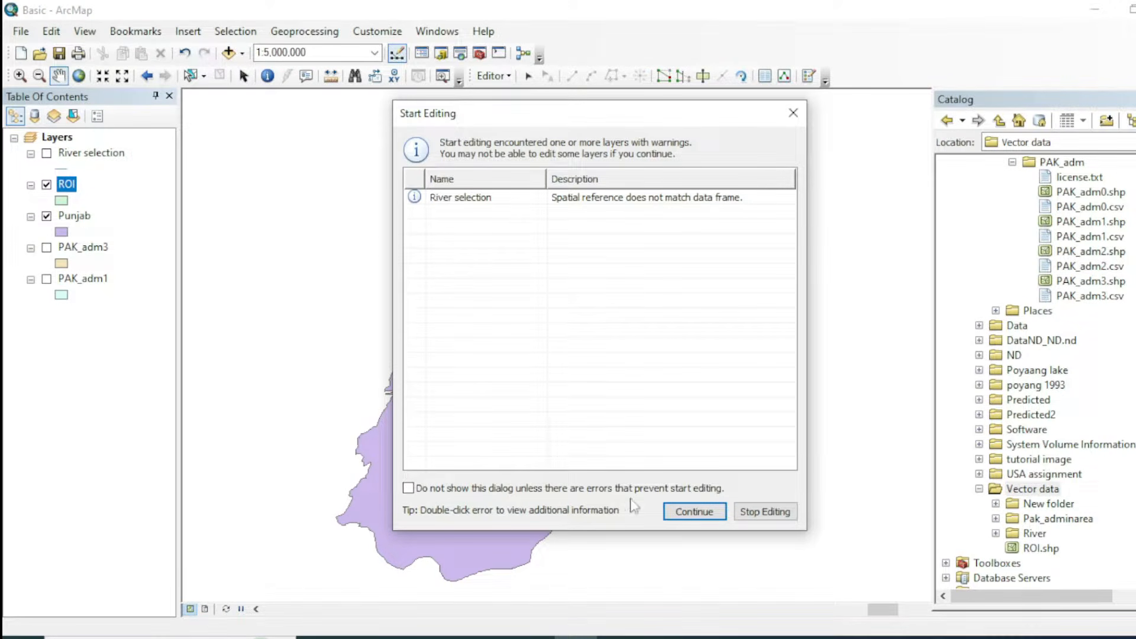
{"action": "left_click", "coordinate": [694, 512]}
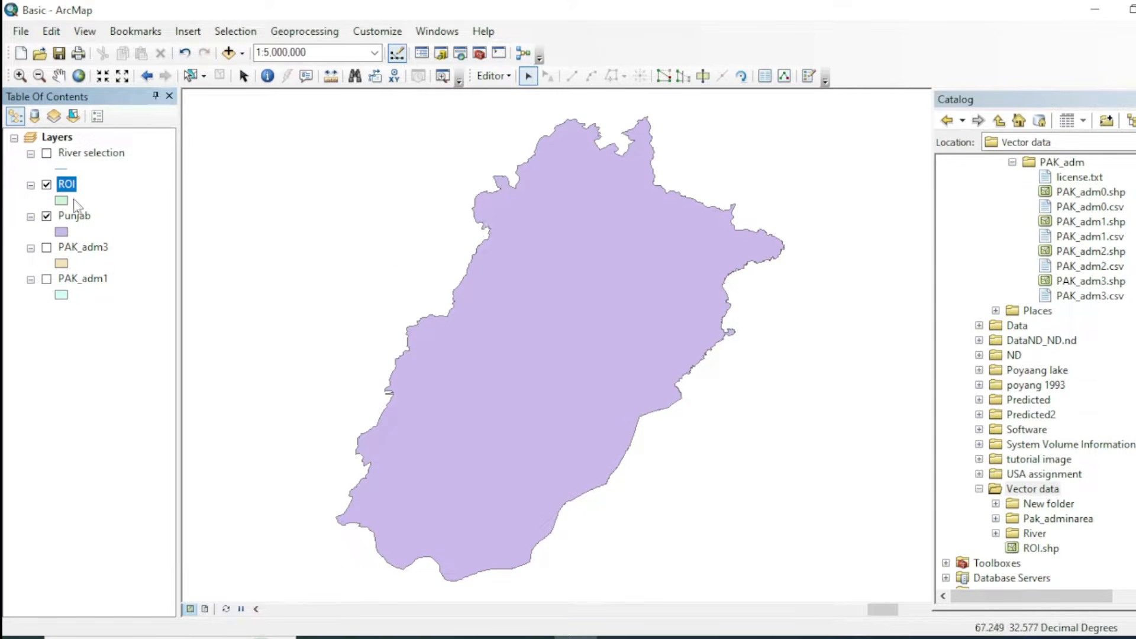
Create a six-vertex polygon from the ROI feature template, overlapping the southwestern edge of Punjab
{"action": "left_click", "coordinate": [812, 78]}
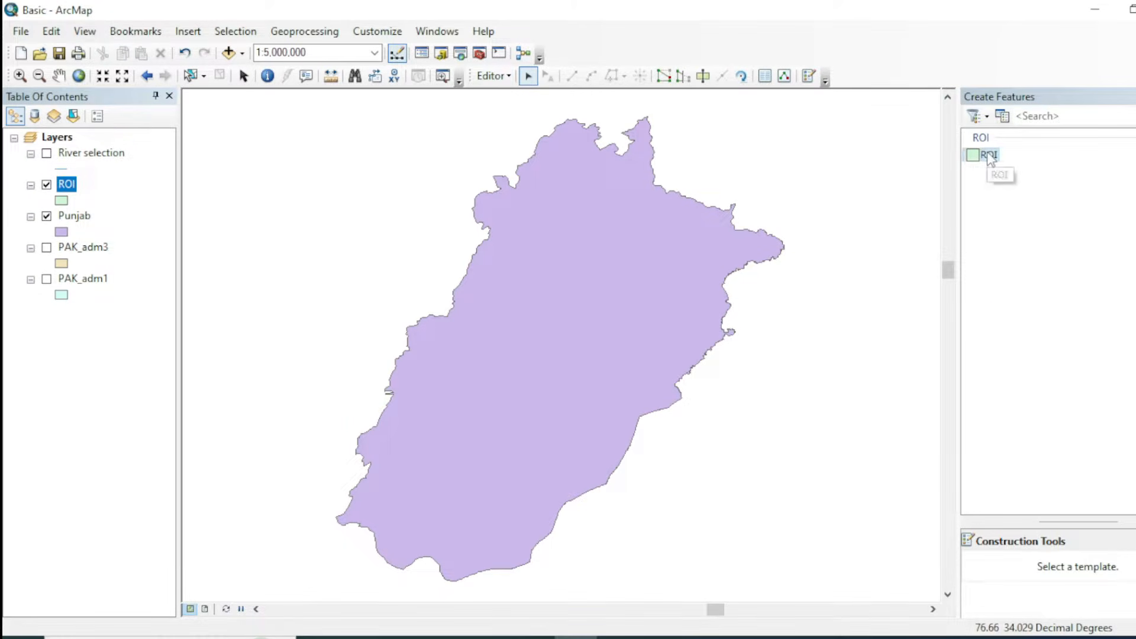
{"action": "left_click", "coordinate": [988, 154]}
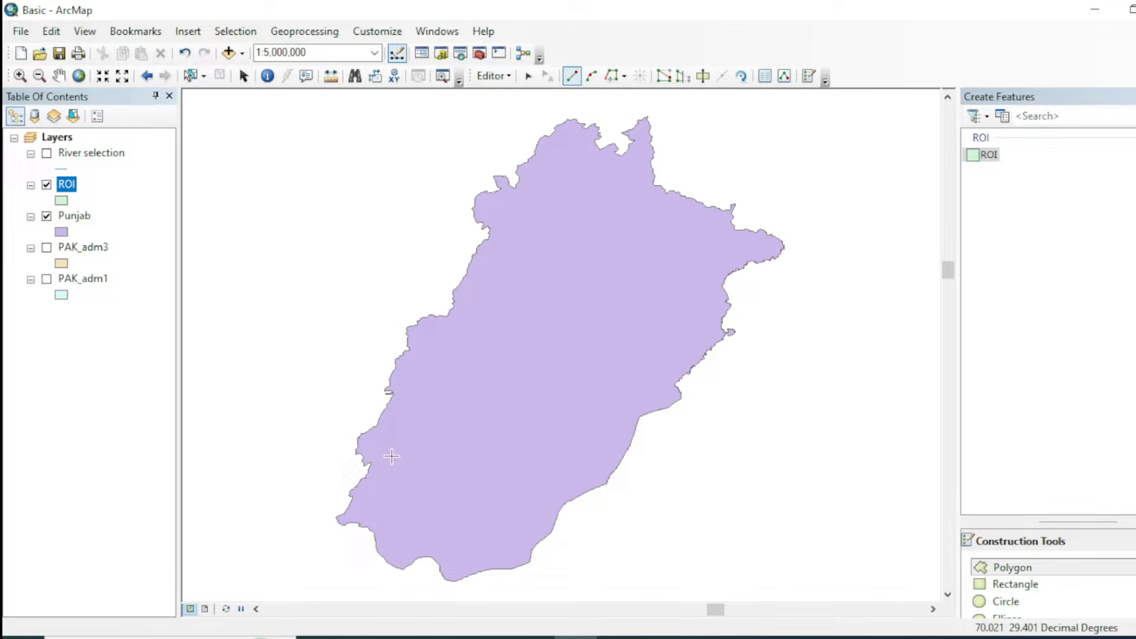
{"action": "left_click", "coordinate": [290, 393]}
{"action": "left_click", "coordinate": [323, 358]}
{"action": "left_click", "coordinate": [450, 392]}
{"action": "left_click", "coordinate": [446, 507]}
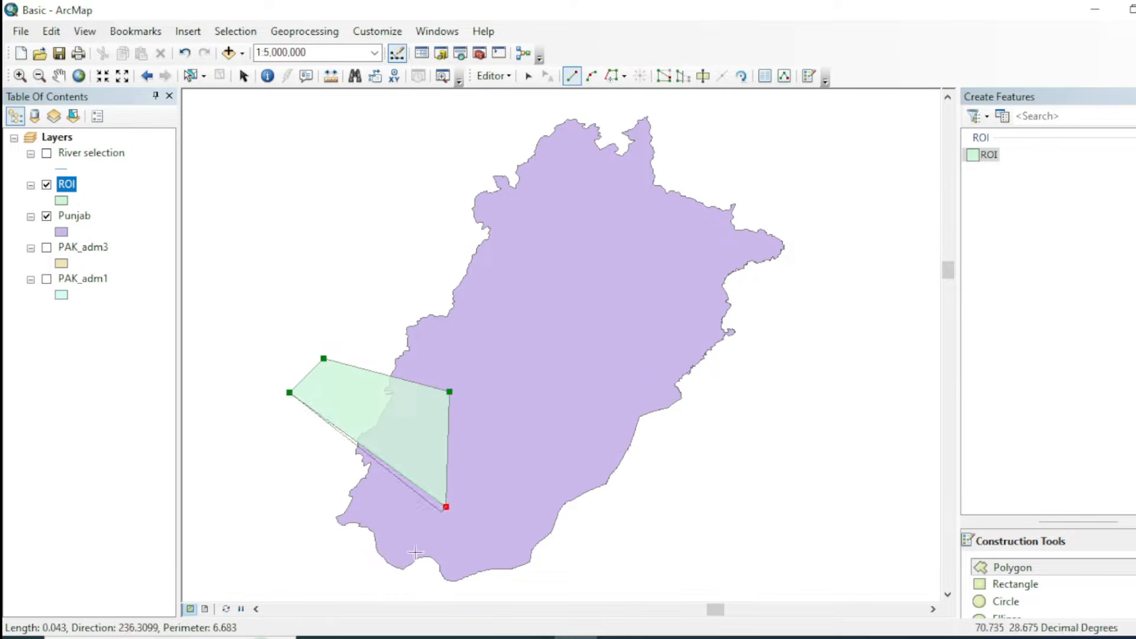
{"action": "left_click", "coordinate": [386, 593]}
{"action": "left_click", "coordinate": [234, 536]}
{"action": "key", "text": "F2"}
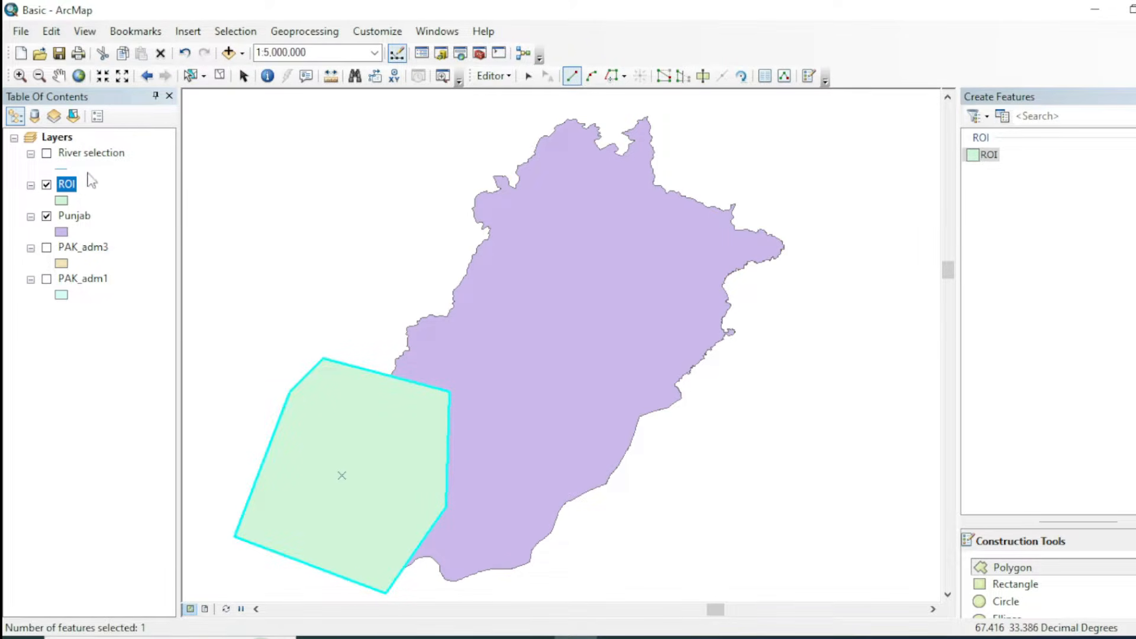
Stop the editing session and save the edits to the ROI layer
{"action": "left_click", "coordinate": [492, 76]}
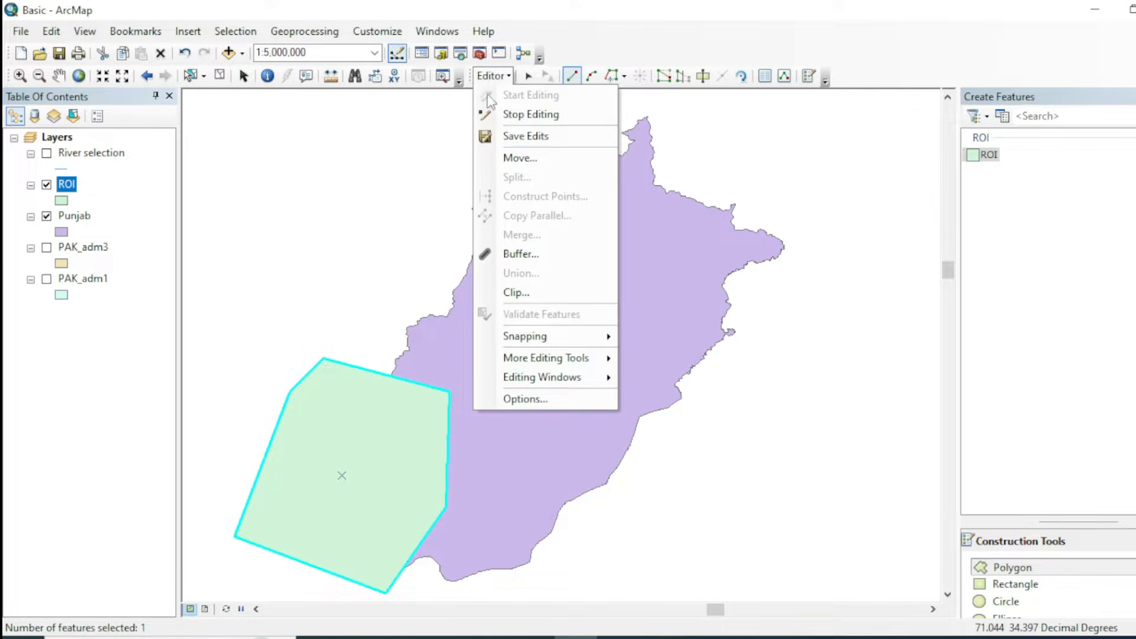
{"action": "left_click", "coordinate": [509, 118]}
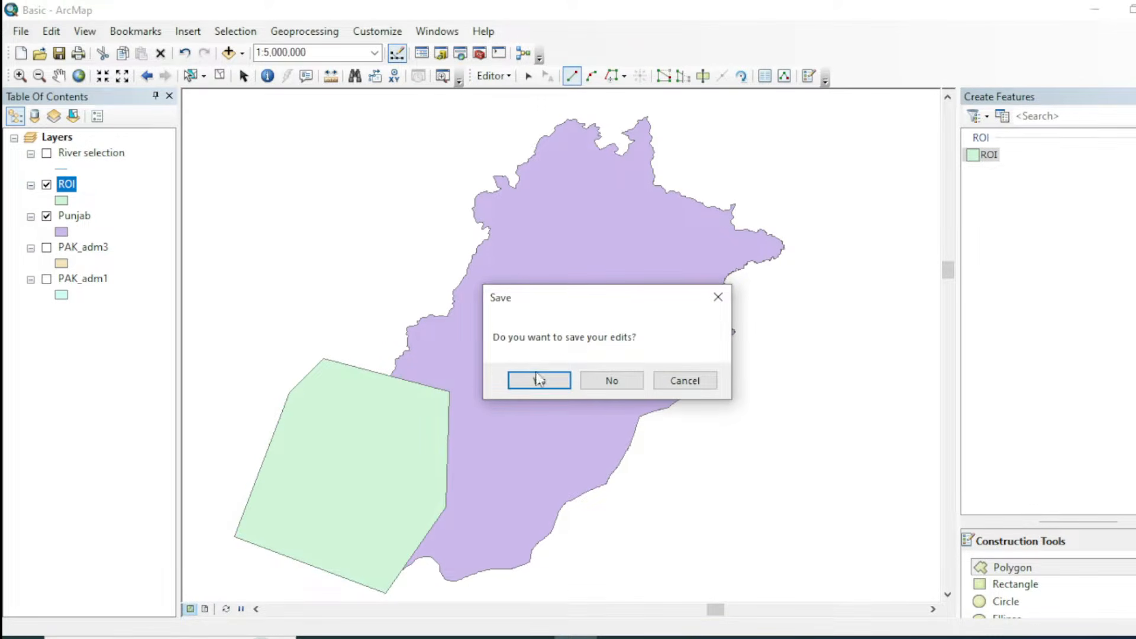
{"action": "left_click", "coordinate": [539, 379]}
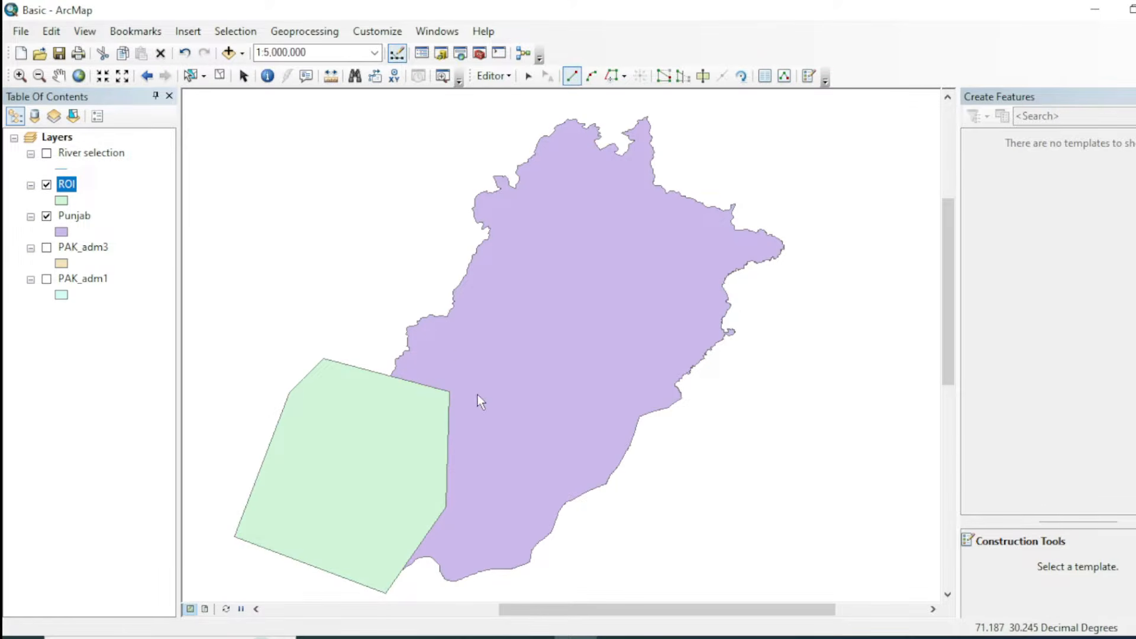
Move the Punjab layer above the ROI layer in the drawing order
{"action": "left_click", "coordinate": [58, 75]}
{"action": "left_click_drag", "start_coordinate": [438, 441], "coordinate": [502, 391]}
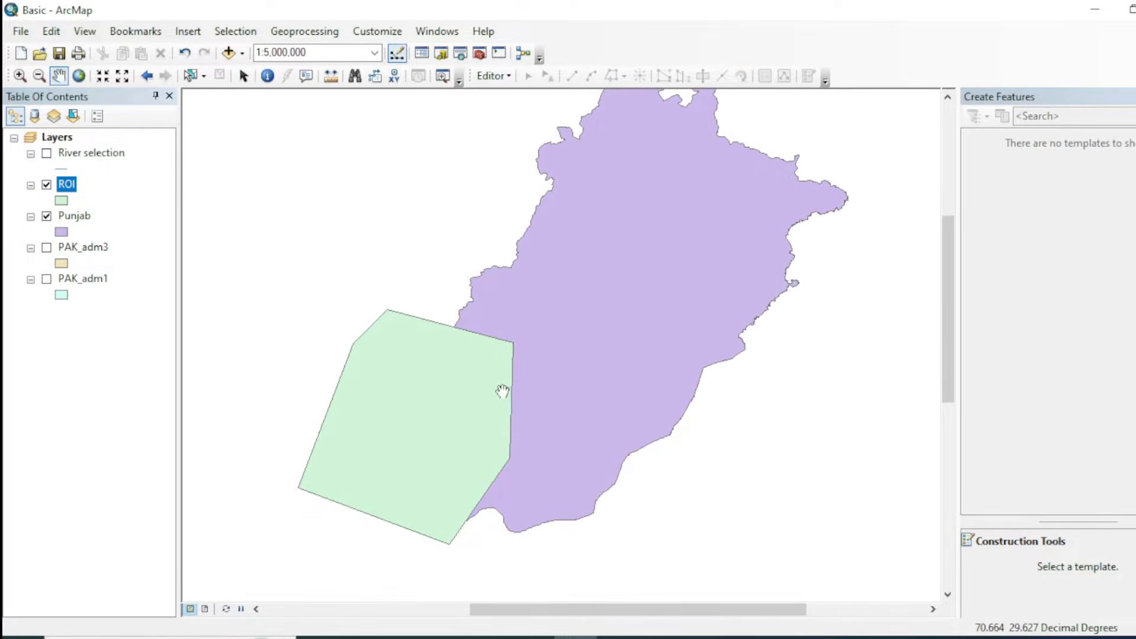
{"action": "scroll", "coordinate": [502, 391], "scroll_direction": "down", "scroll_amount": 1}
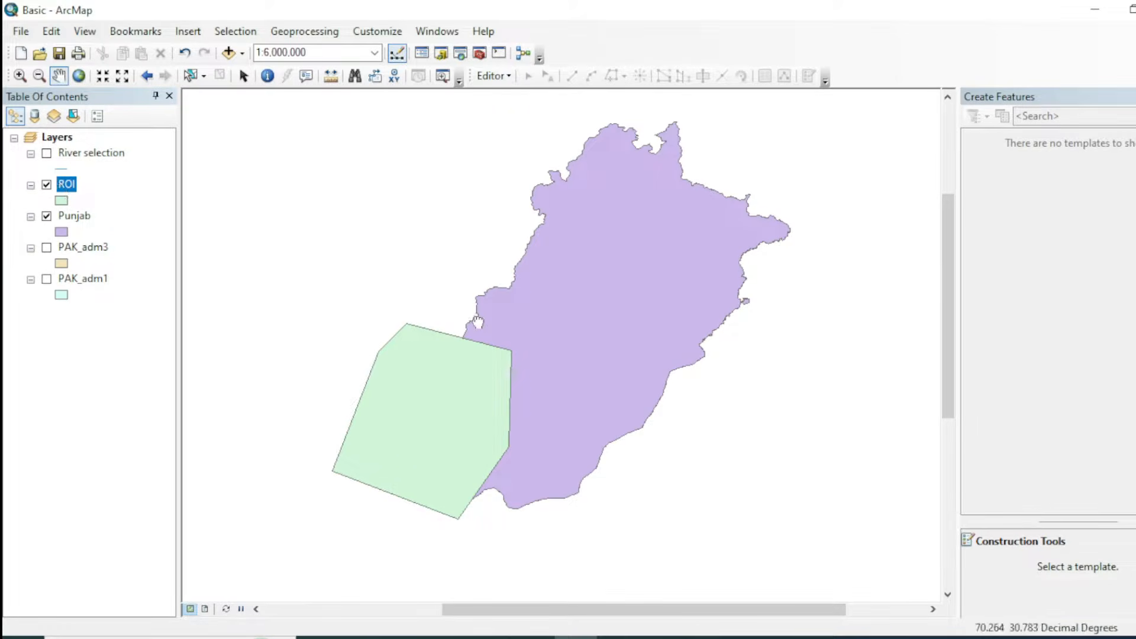
{"action": "left_click_drag", "start_coordinate": [430, 344], "coordinate": [421, 360]}
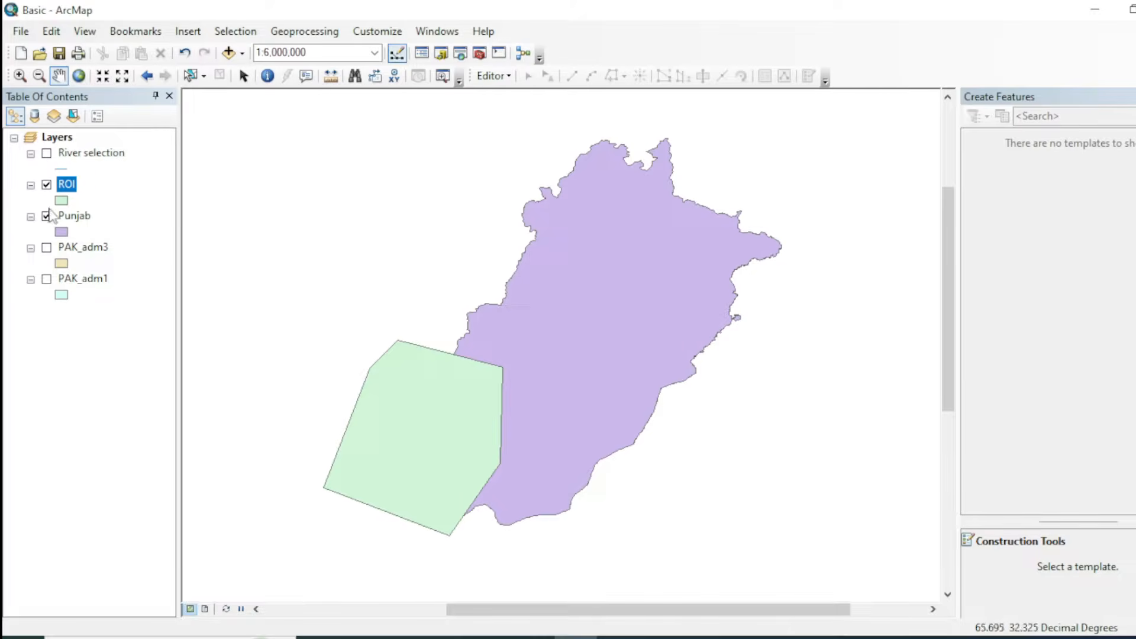
{"action": "left_click_drag", "start_coordinate": [74, 216], "coordinate": [79, 181]}
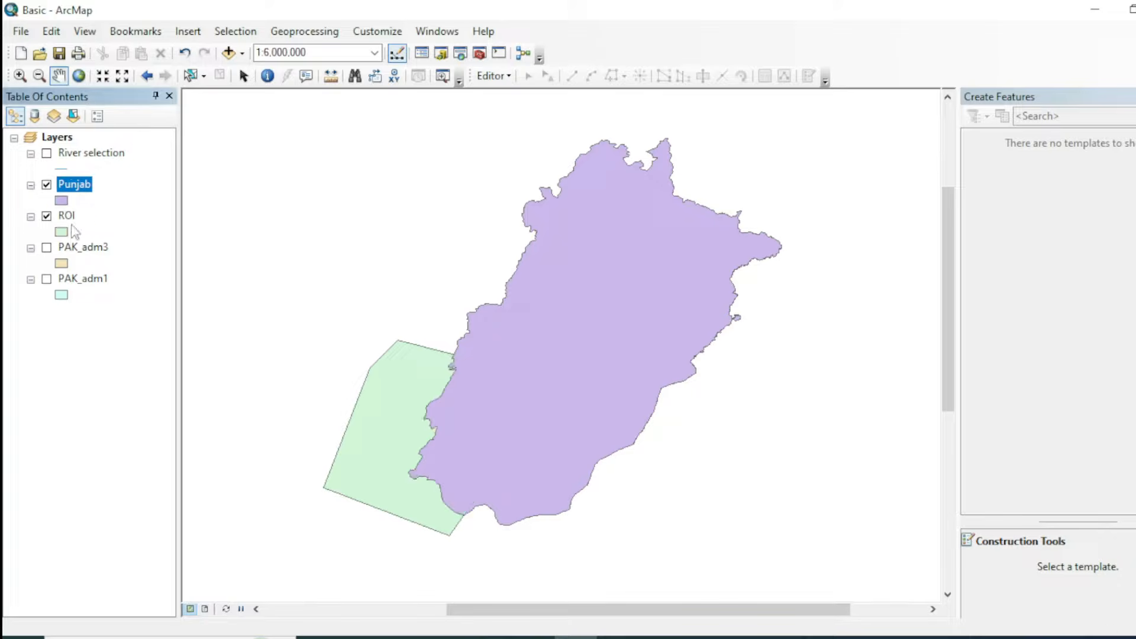
{"action": "left_click_drag", "start_coordinate": [465, 401], "coordinate": [460, 368]}
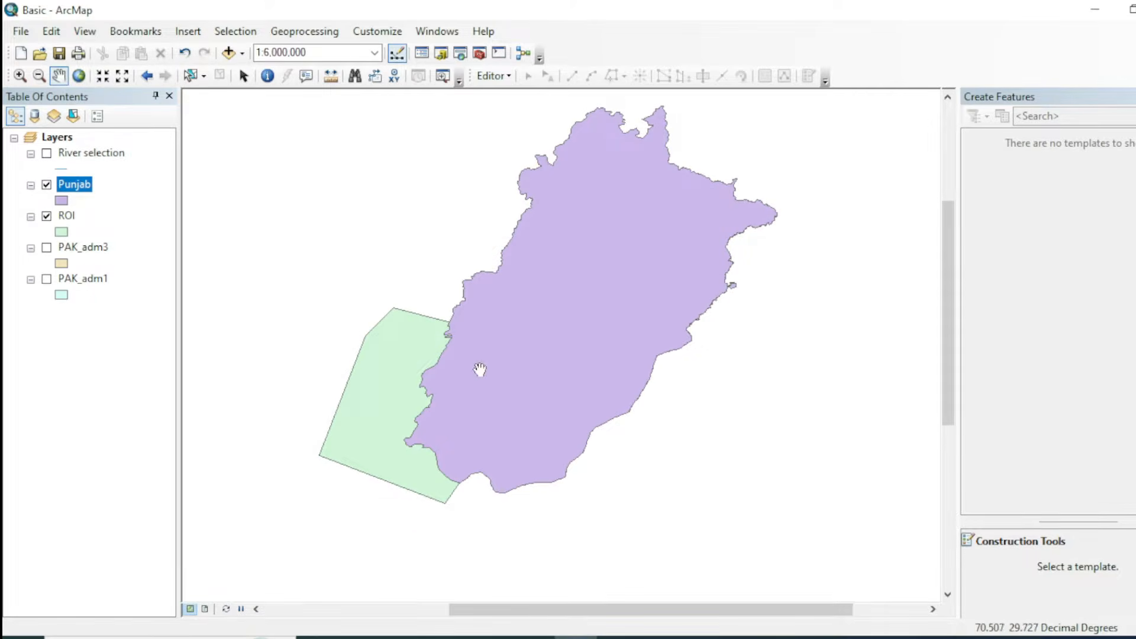
Change the Punjab layer's symbol to Hollow with an outline width of 1 and a red outline color
{"action": "left_click", "coordinate": [62, 201]}
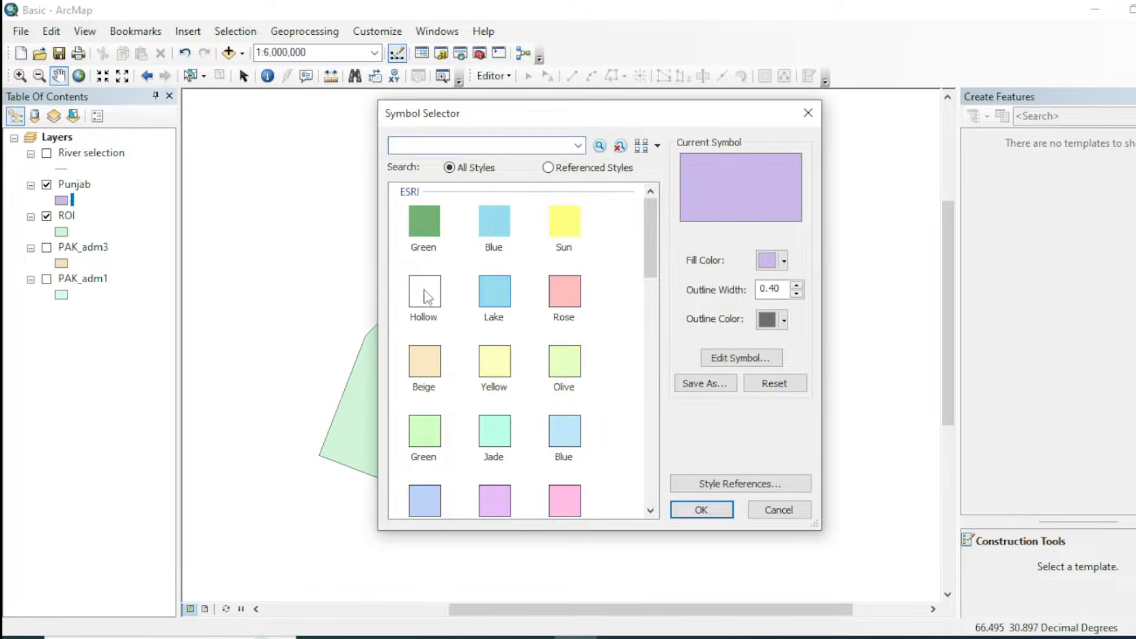
{"action": "left_click", "coordinate": [425, 291]}
{"action": "left_click", "coordinate": [798, 286]}
{"action": "left_click", "coordinate": [785, 321]}
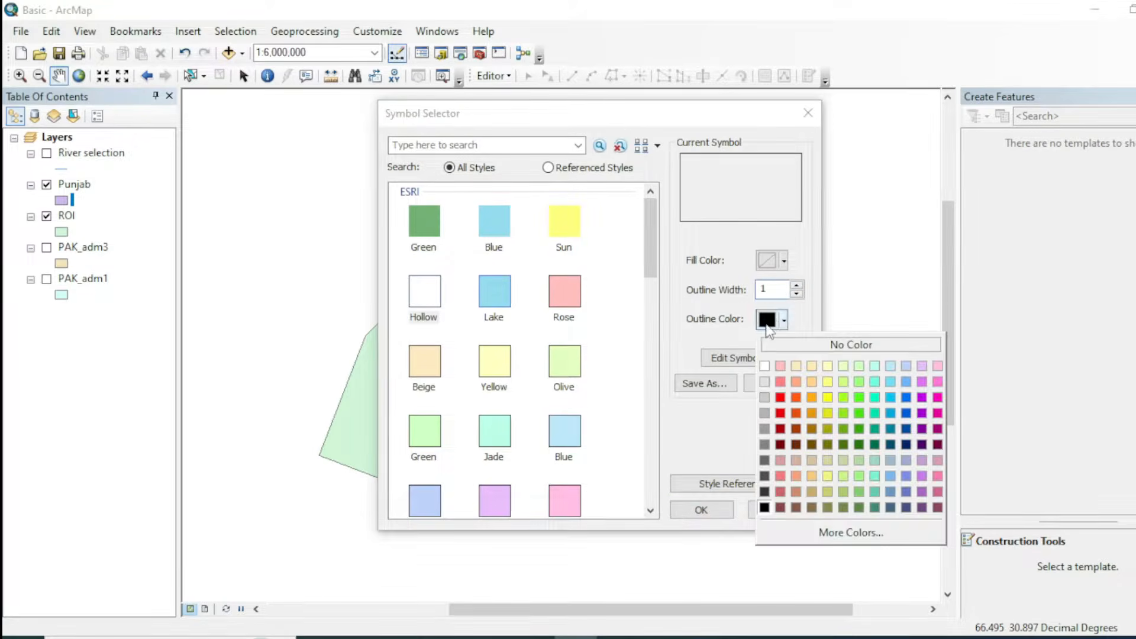
{"action": "left_click", "coordinate": [781, 413]}
{"action": "left_click", "coordinate": [702, 510]}
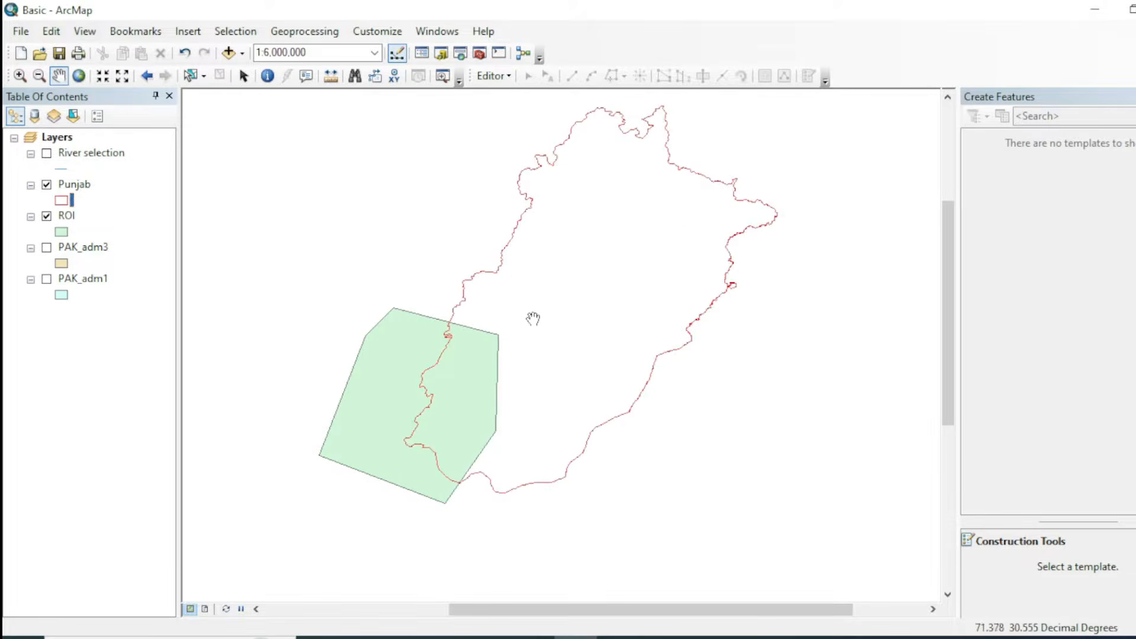
{"action": "left_click_drag", "start_coordinate": [533, 319], "coordinate": [564, 335]}
{"action": "left_click_drag", "start_coordinate": [474, 352], "coordinate": [474, 328]}
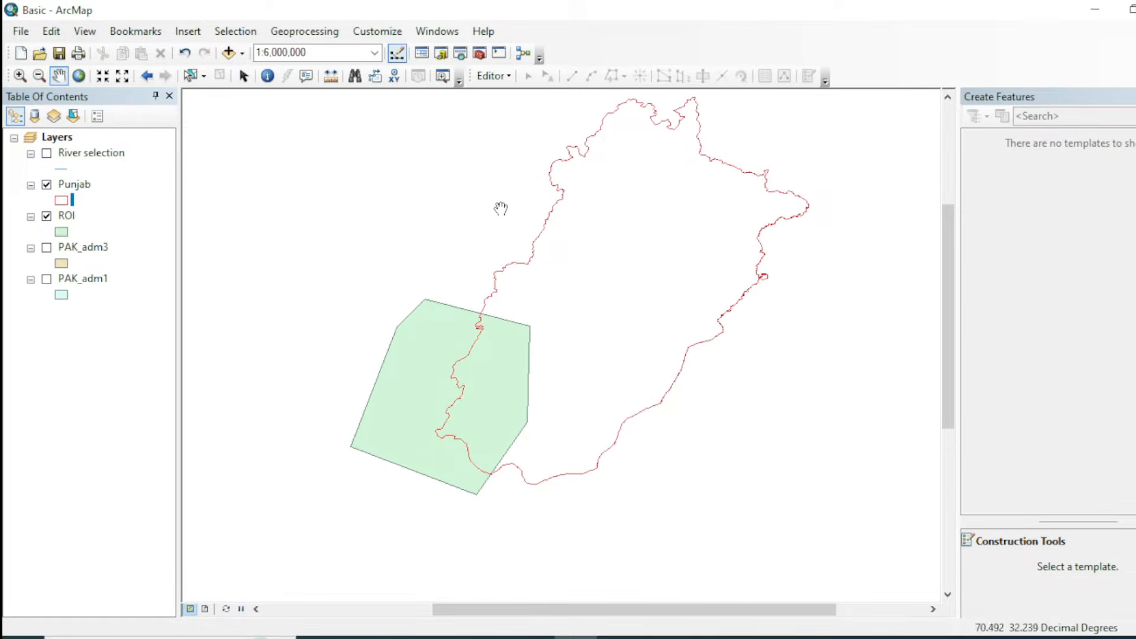
{"action": "left_click_drag", "start_coordinate": [542, 319], "coordinate": [531, 362]}
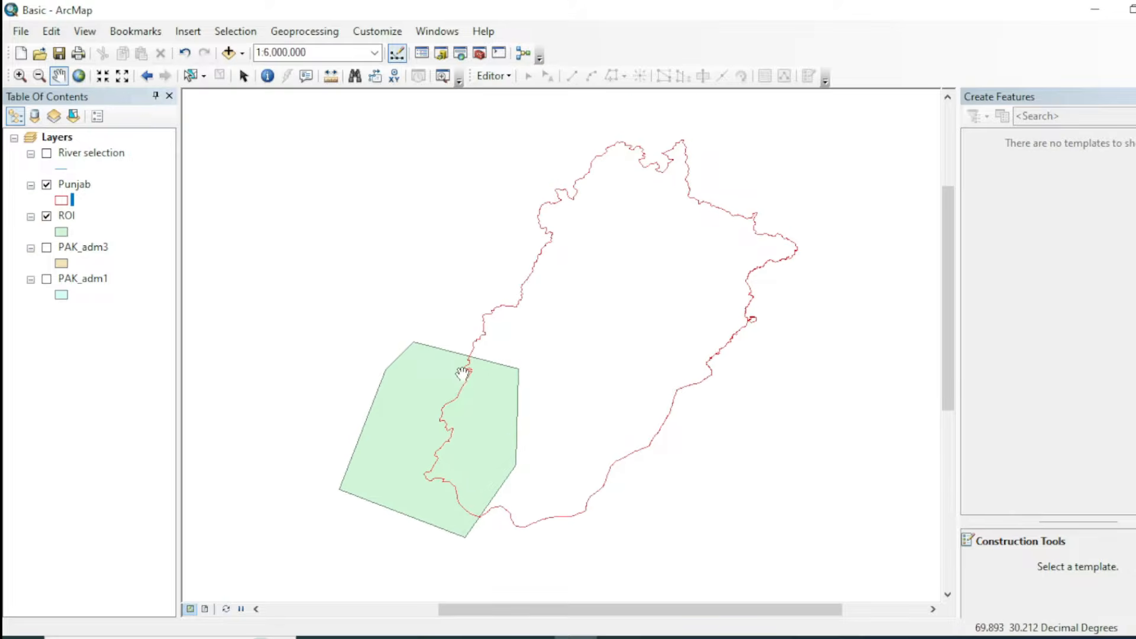
{"action": "left_click_drag", "start_coordinate": [463, 373], "coordinate": [462, 353]}
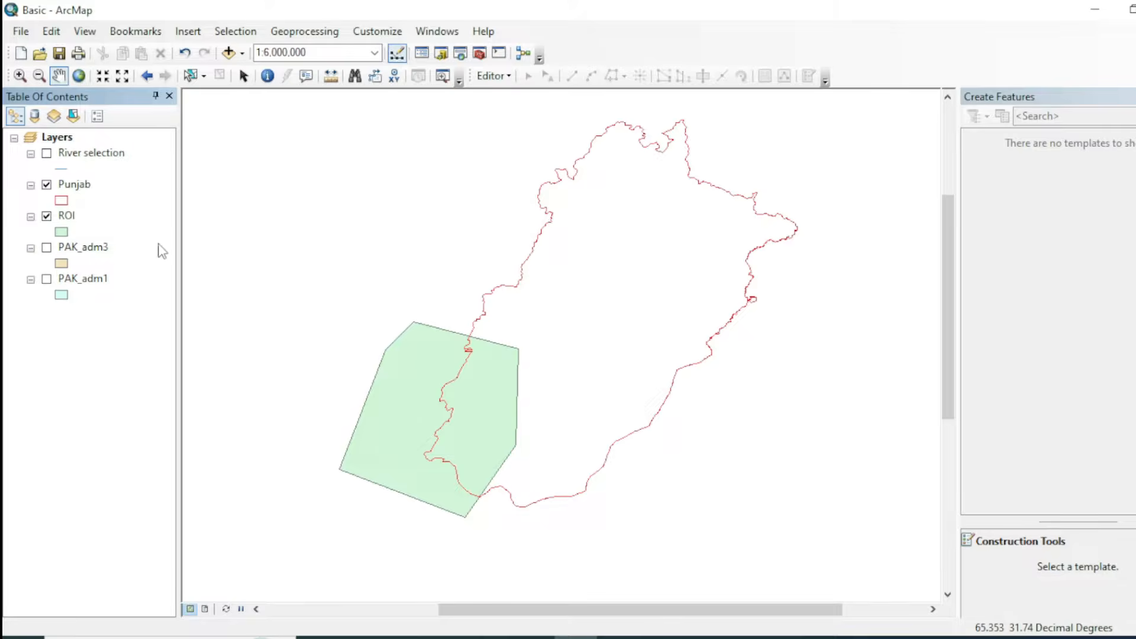
Examine the ROI layer's attribute table as a floating window, and close it
{"action": "right_click", "coordinate": [66, 216]}
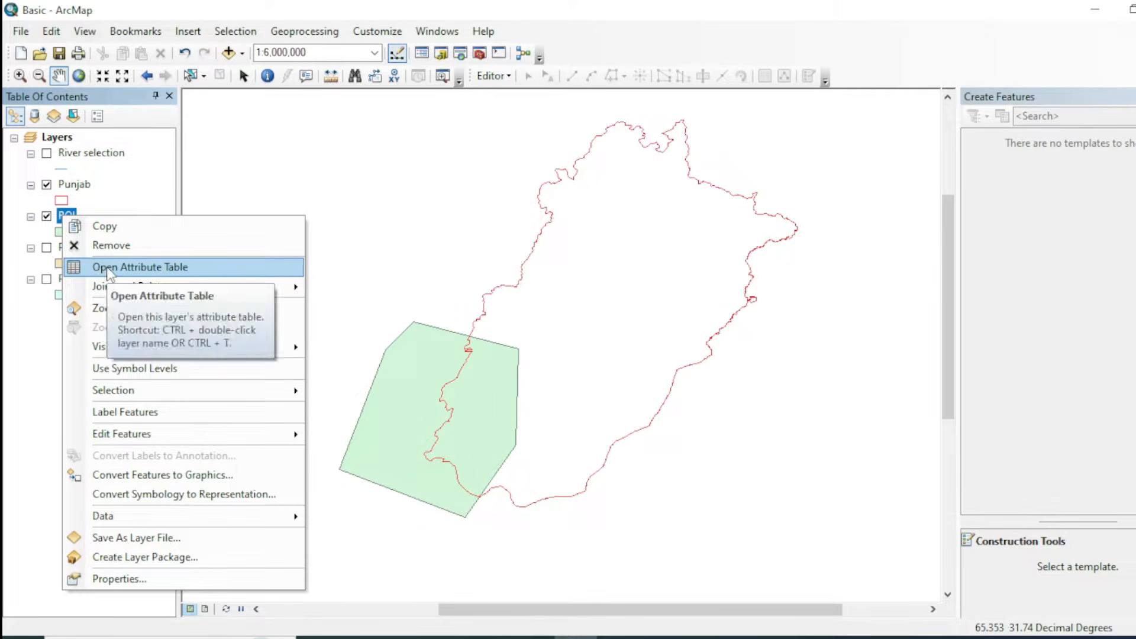
{"action": "left_click", "coordinate": [118, 266]}
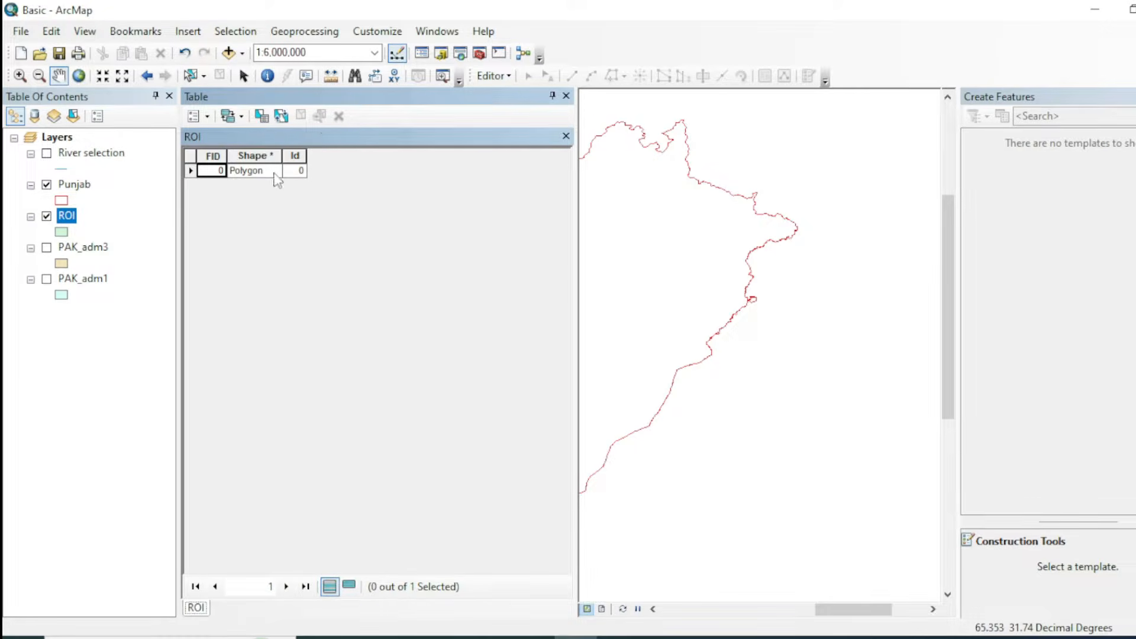
{"action": "left_click_drag", "start_coordinate": [359, 102], "coordinate": [488, 110]}
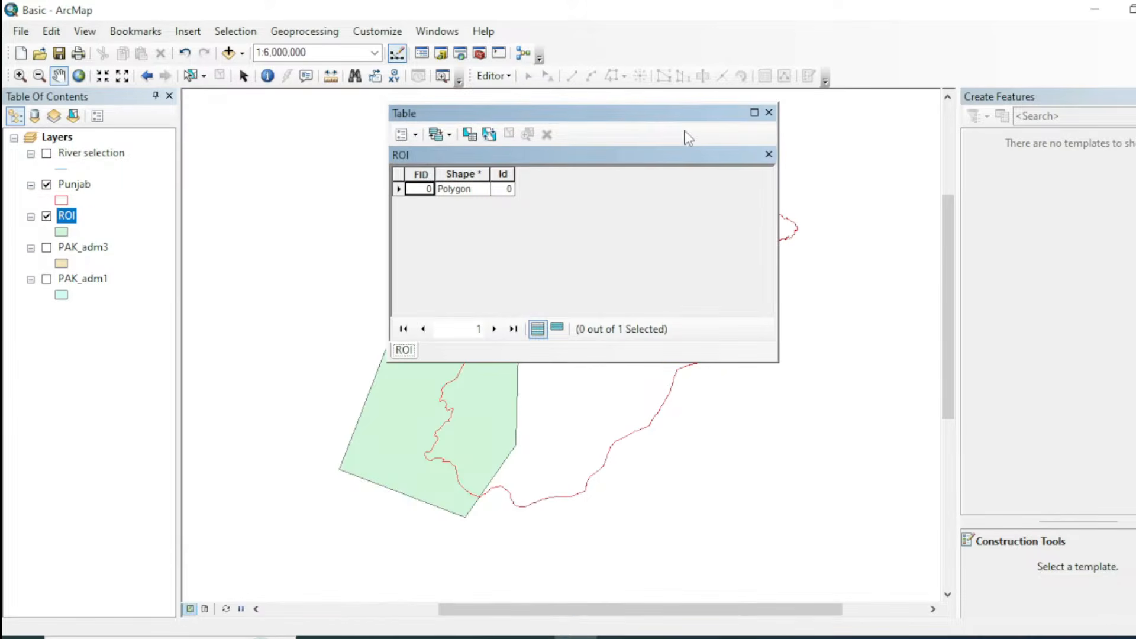
{"action": "left_click", "coordinate": [770, 112]}
{"action": "left_click_drag", "start_coordinate": [485, 363], "coordinate": [473, 356]}
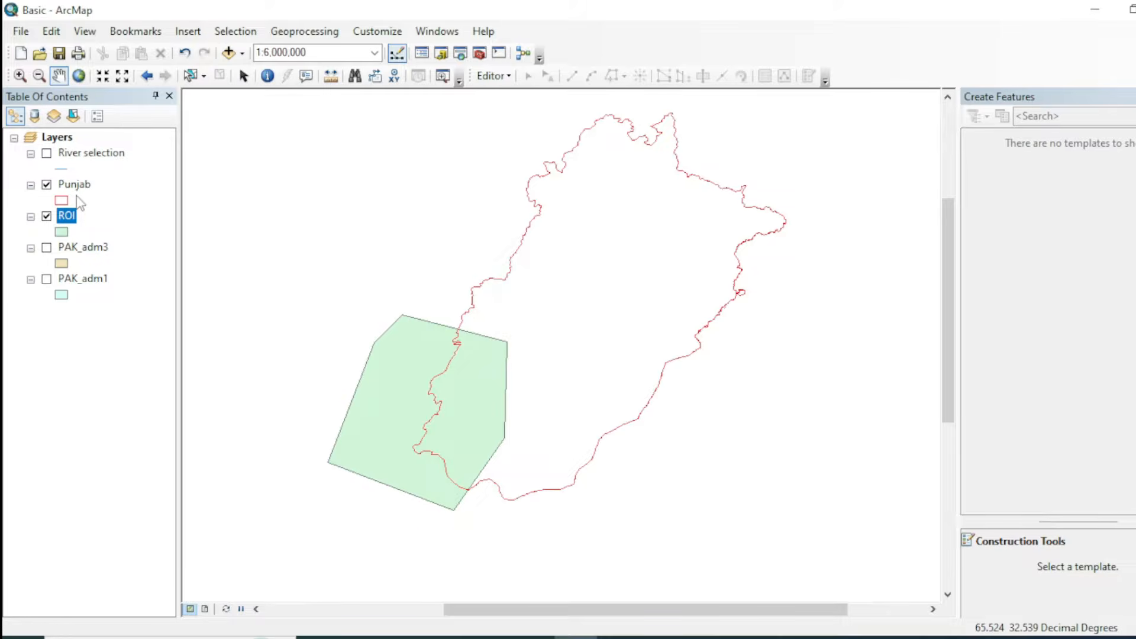
Add a text field called Name with length 50 to the ROI layer's attribute table
{"action": "right_click", "coordinate": [65, 220]}
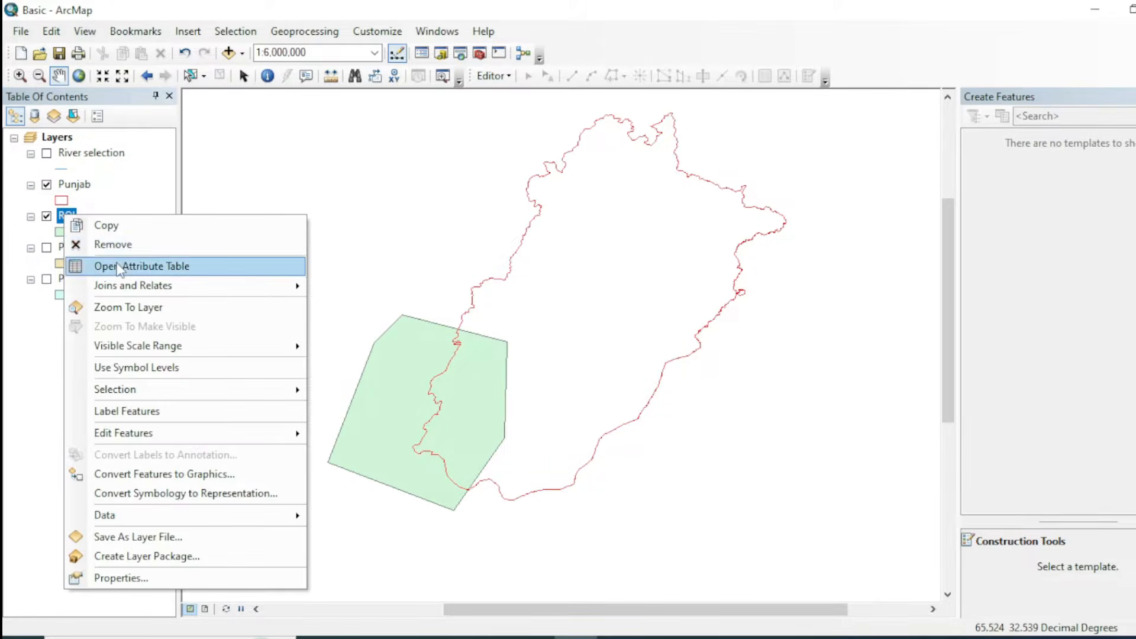
{"action": "left_click", "coordinate": [118, 261]}
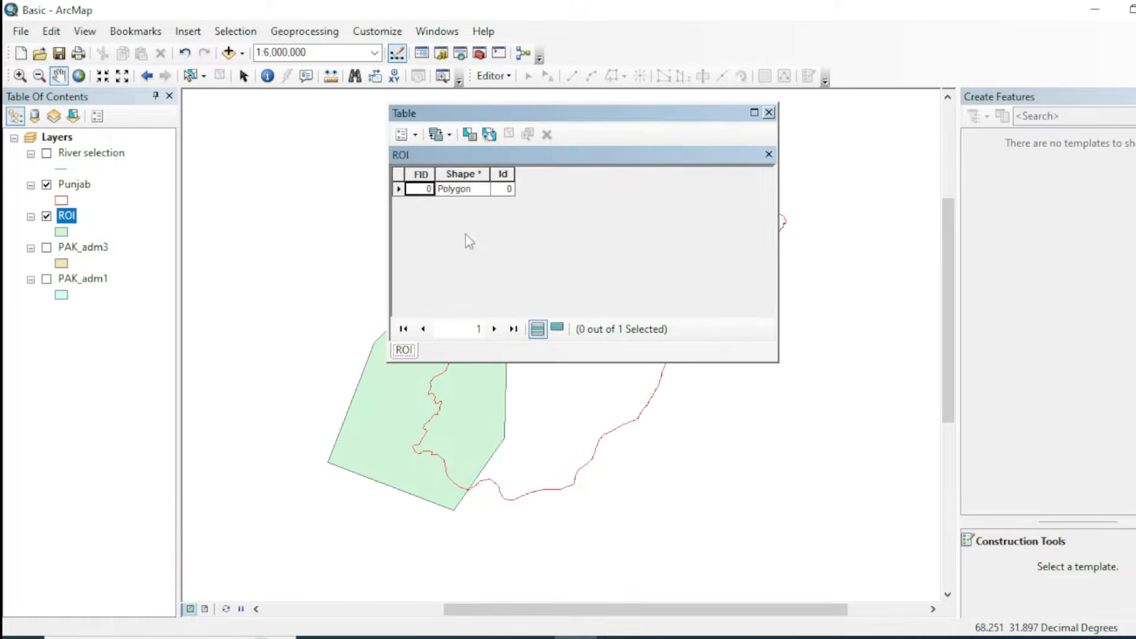
{"action": "left_click", "coordinate": [416, 135]}
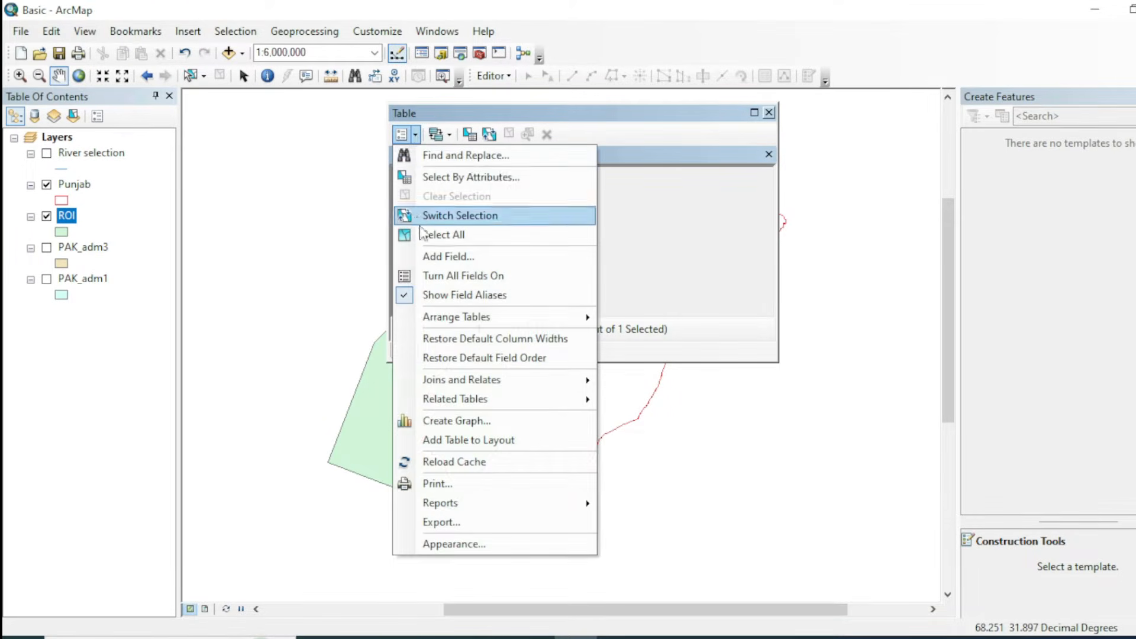
{"action": "left_click", "coordinate": [450, 255]}
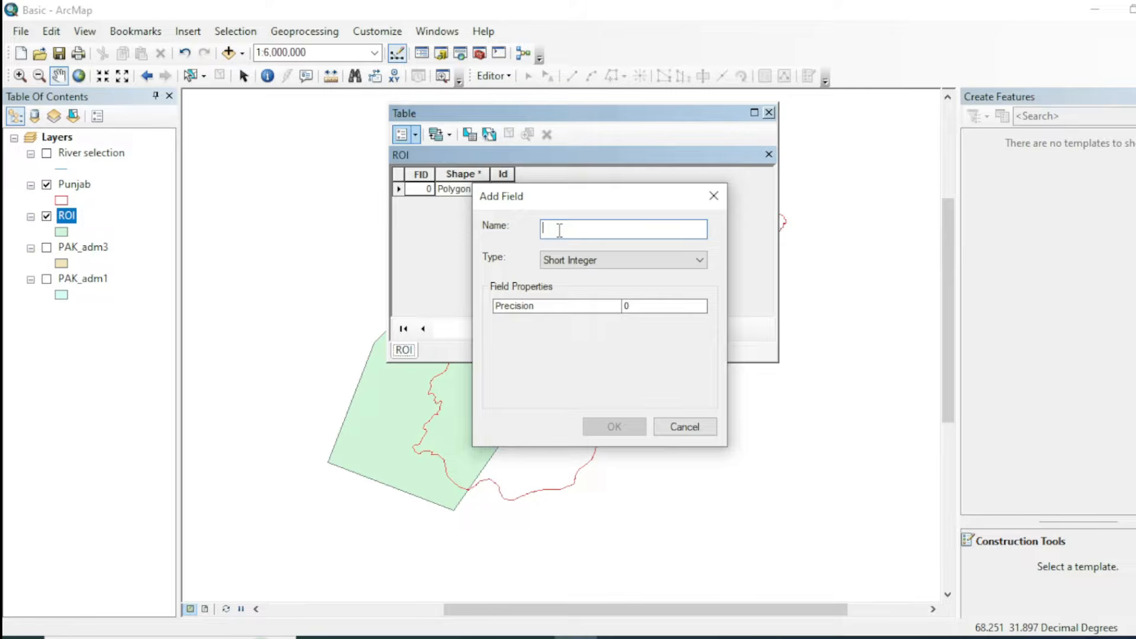
{"action": "type", "text": "Ar"}
{"action": "type", "text": "Name"}
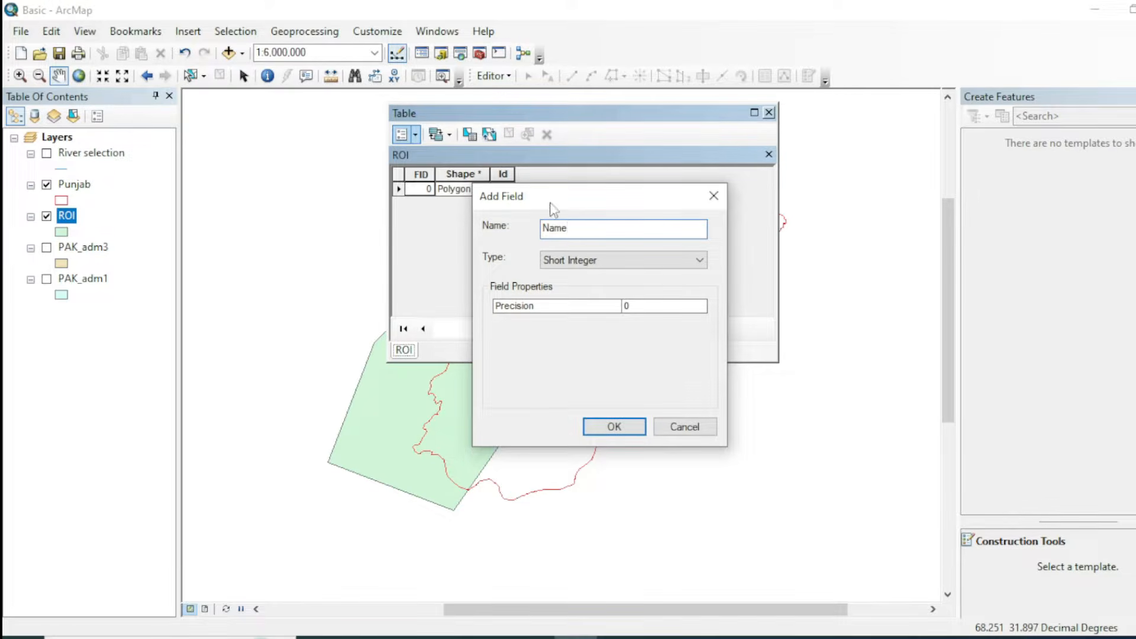
{"action": "left_click", "coordinate": [619, 261]}
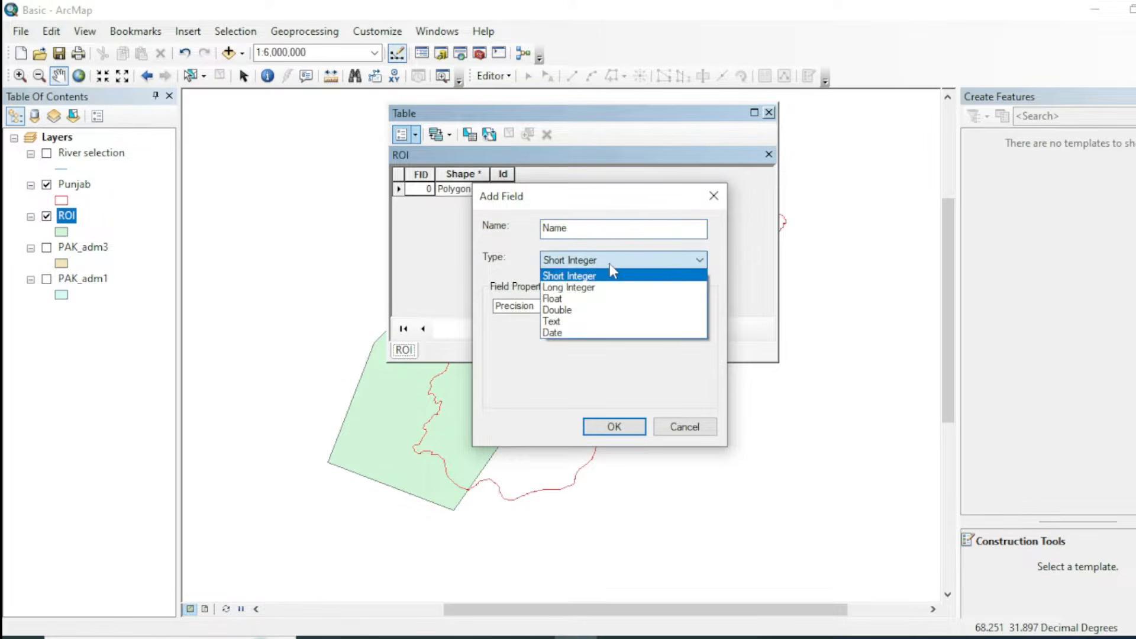
{"action": "left_click", "coordinate": [565, 322]}
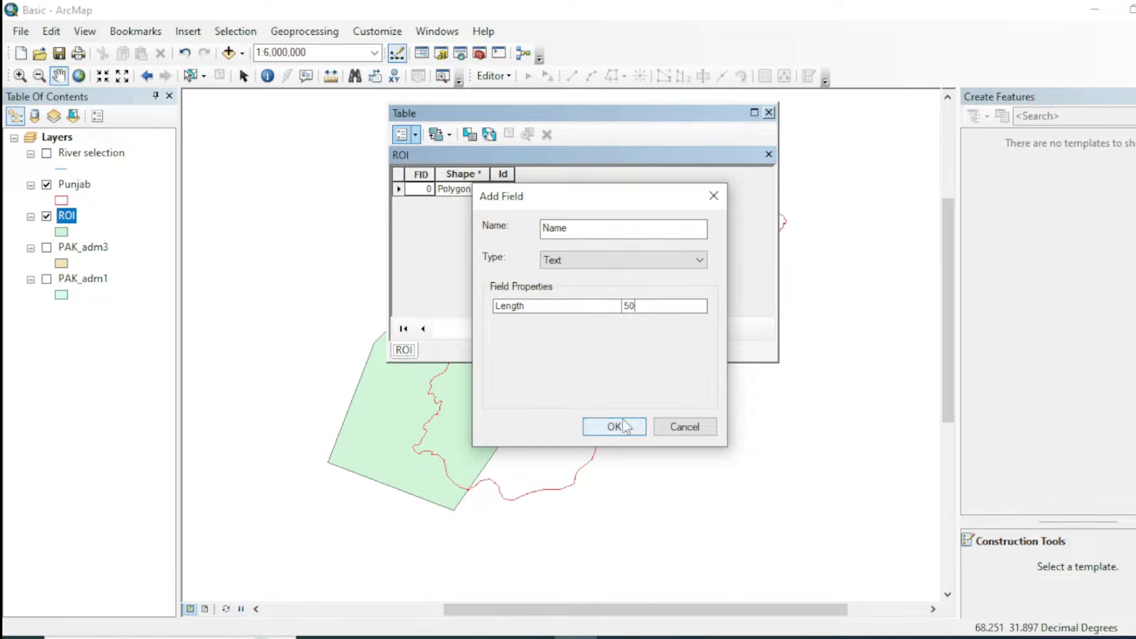
{"action": "left_click", "coordinate": [615, 427]}
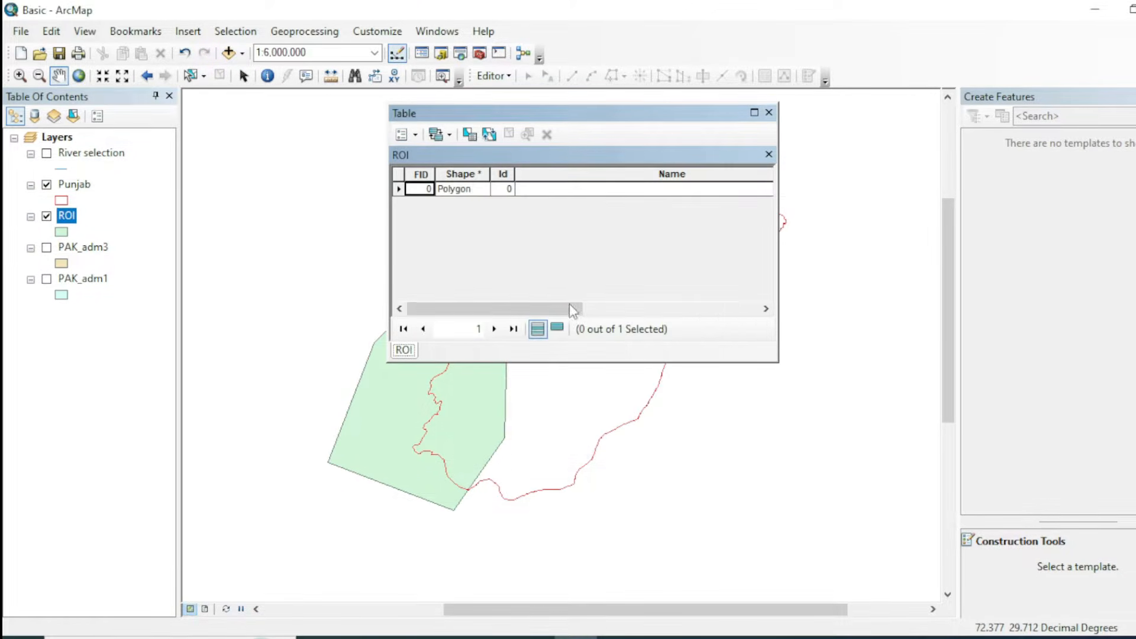
Start an editing session on the ROI layer, continuing past the layer warning
{"action": "left_click", "coordinate": [548, 190]}
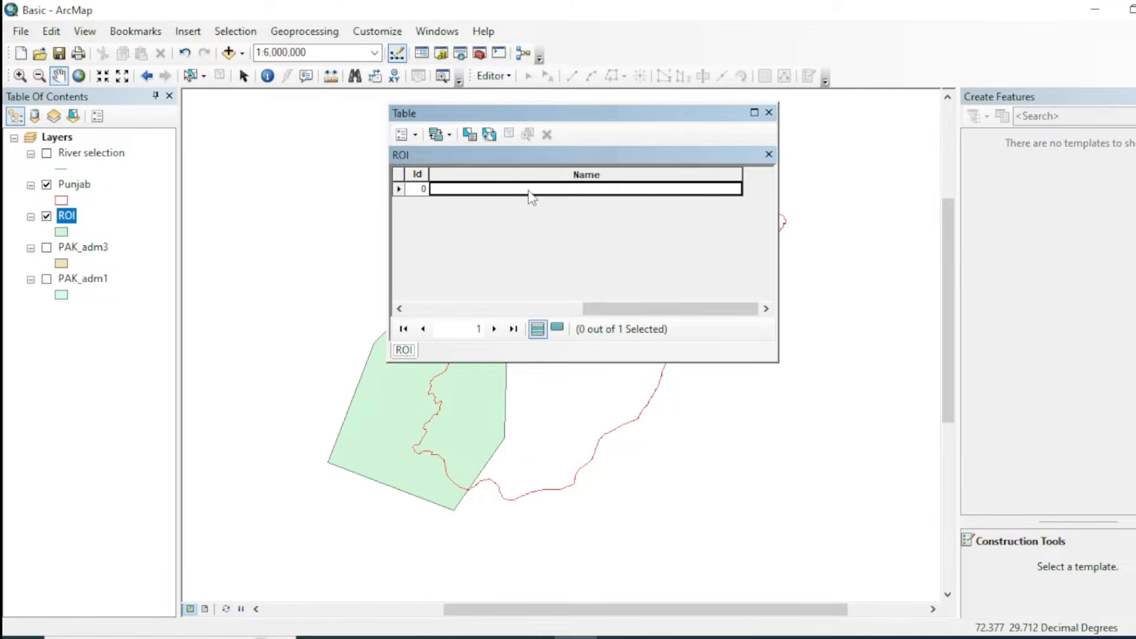
{"action": "left_click", "coordinate": [492, 76]}
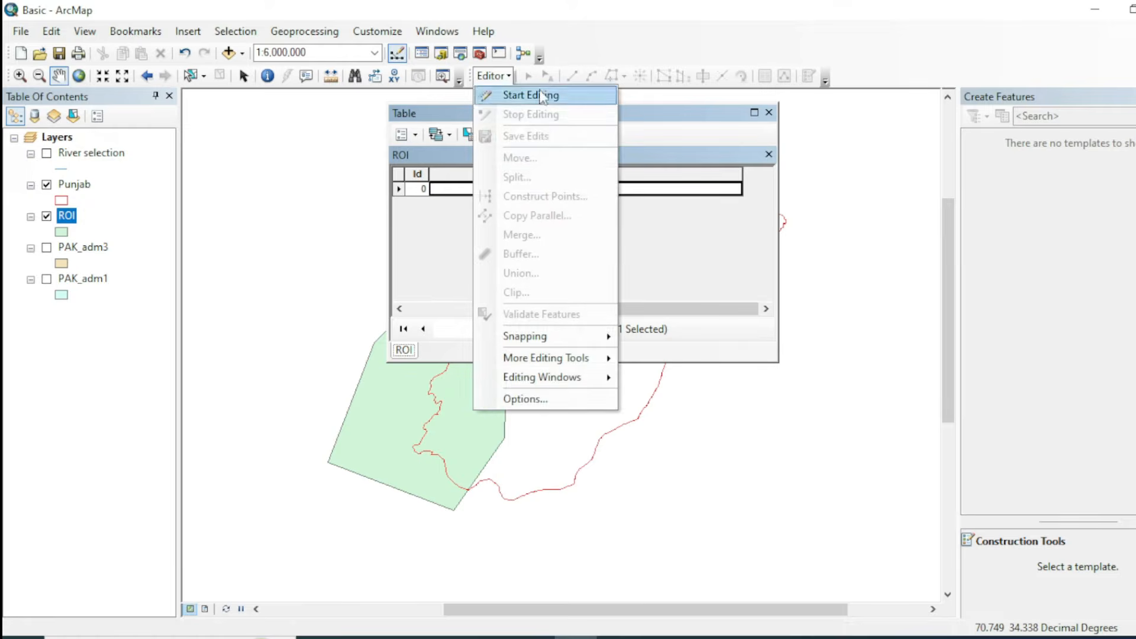
{"action": "left_click", "coordinate": [539, 97]}
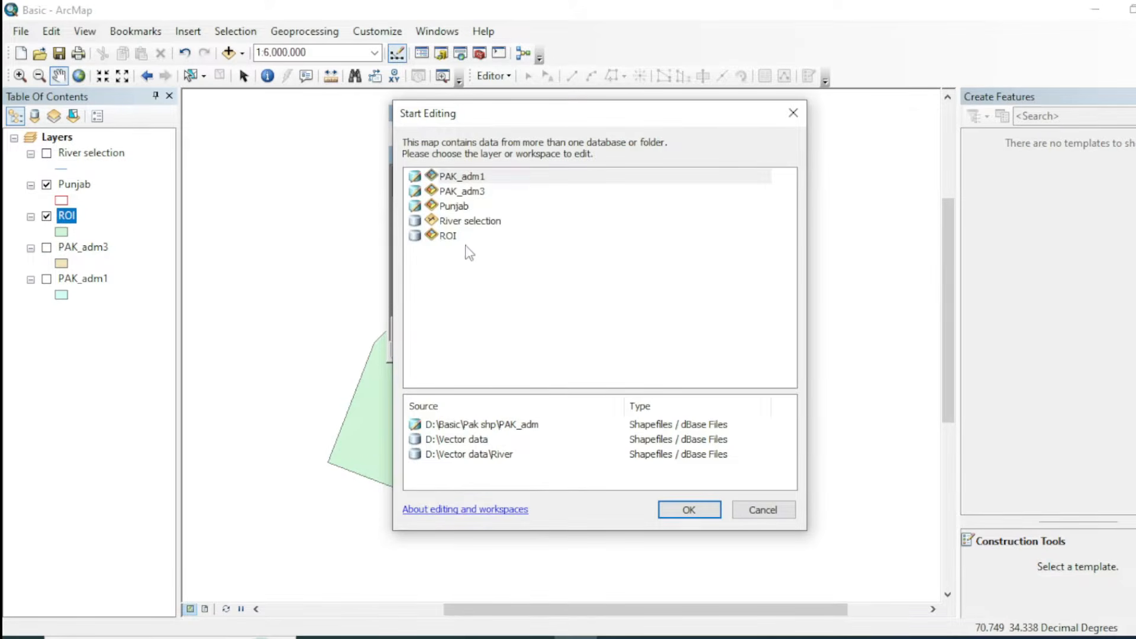
{"action": "left_click", "coordinate": [450, 236]}
{"action": "left_click", "coordinate": [688, 510]}
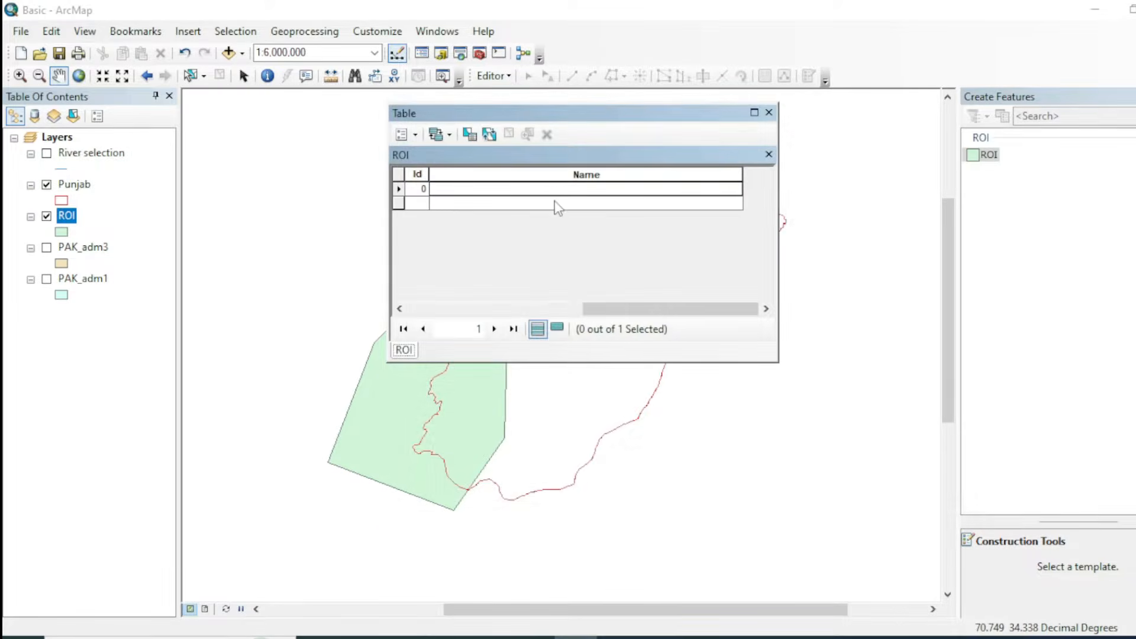
{"action": "left_click", "coordinate": [707, 513]}
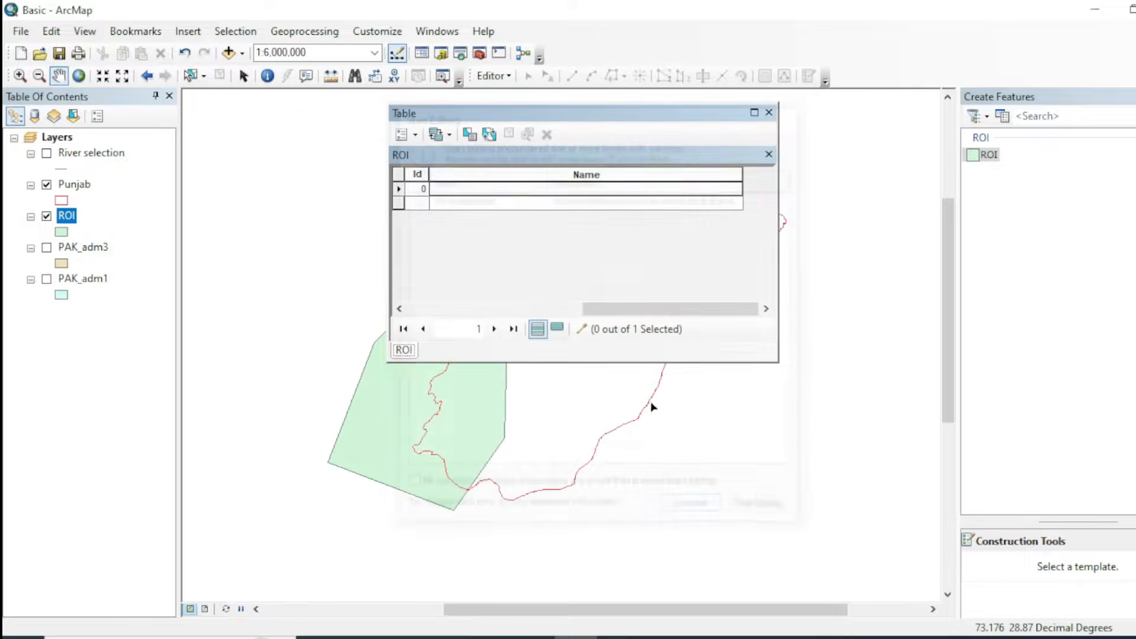
Enter "Region of Intrest" as the ROI polygon's Name value and stop editing, saving the edits
{"action": "left_click", "coordinate": [515, 189]}
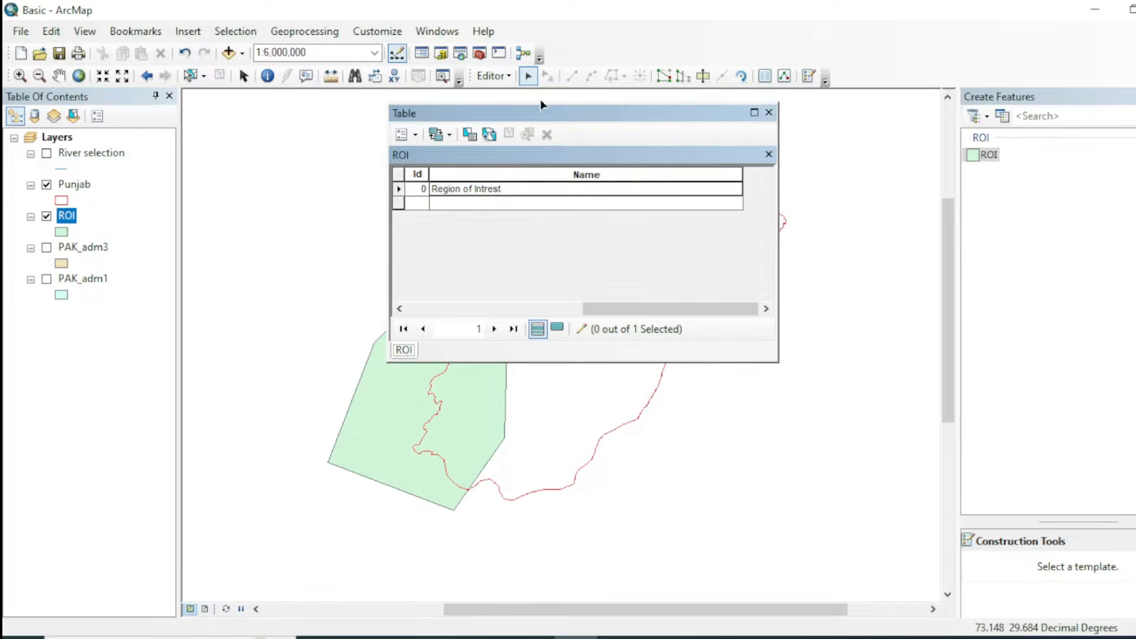
{"action": "left_click", "coordinate": [492, 76]}
{"action": "left_click", "coordinate": [522, 116]}
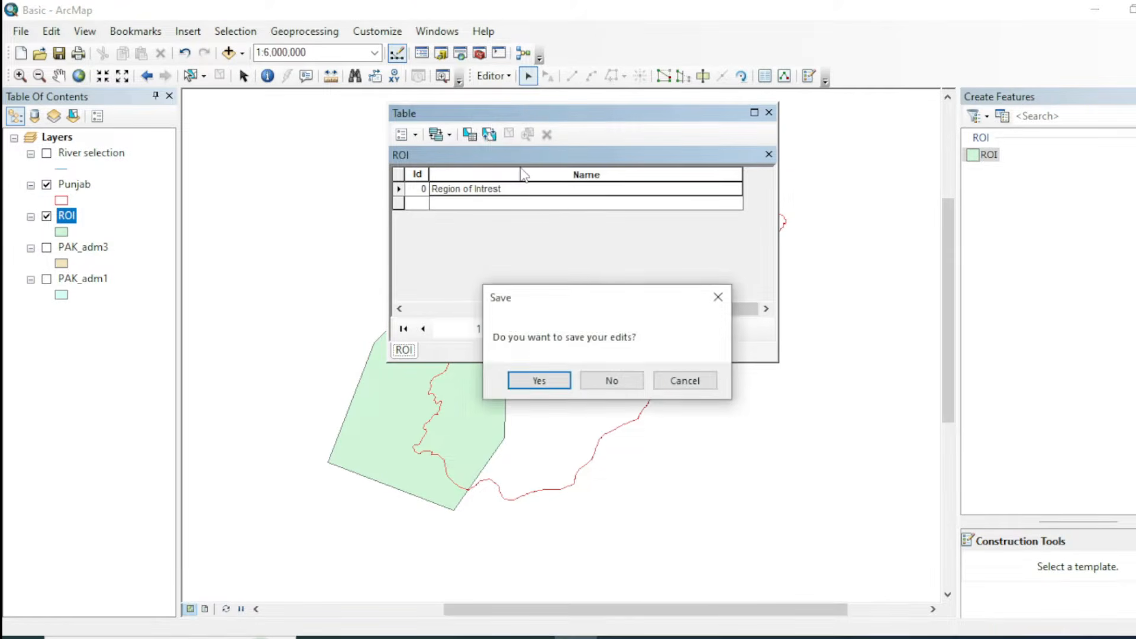
{"action": "left_click", "coordinate": [540, 381]}
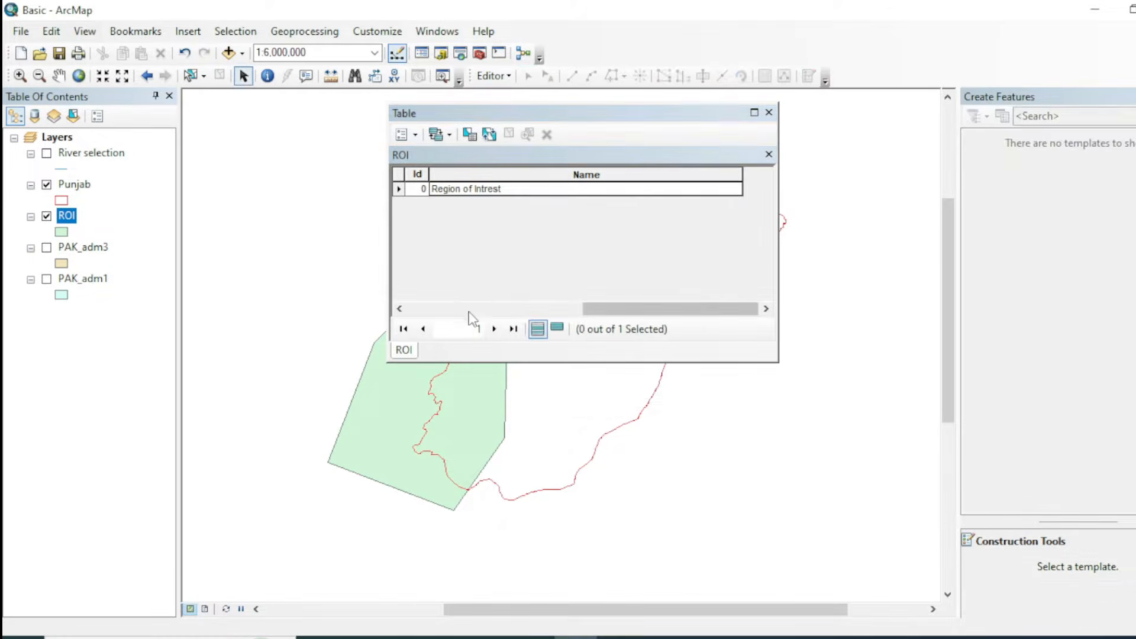
Review the ROI polygon's record across all fields of the attribute table and close the table
{"action": "left_click_drag", "start_coordinate": [606, 305], "coordinate": [436, 316]}
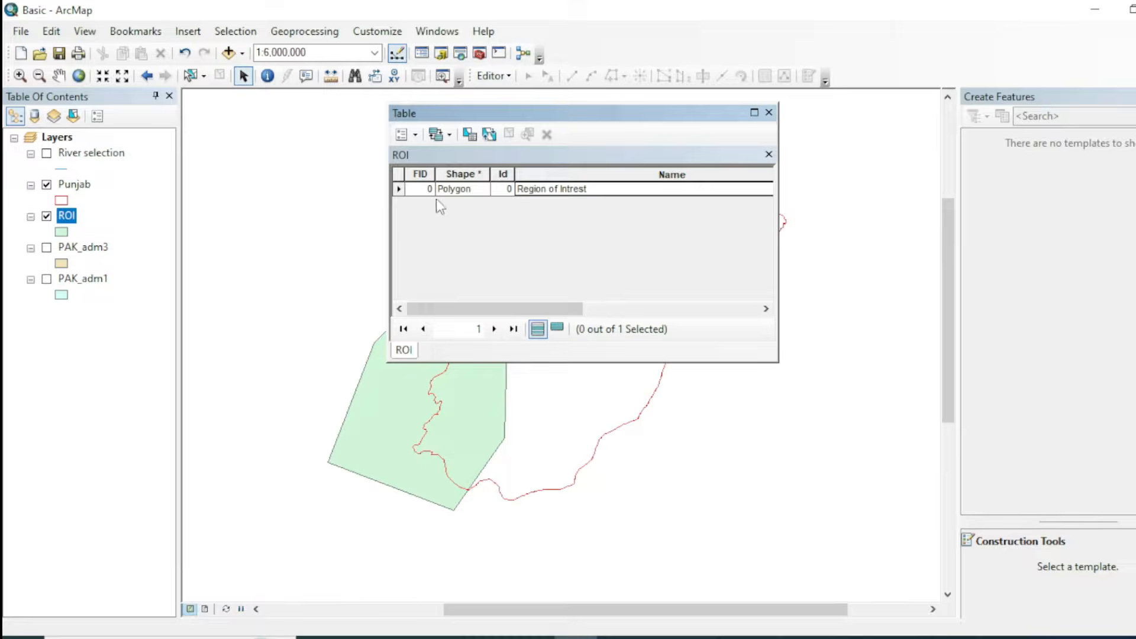
{"action": "left_click", "coordinate": [586, 198]}
{"action": "left_click_drag", "start_coordinate": [601, 310], "coordinate": [450, 314]}
{"action": "left_click", "coordinate": [768, 112]}
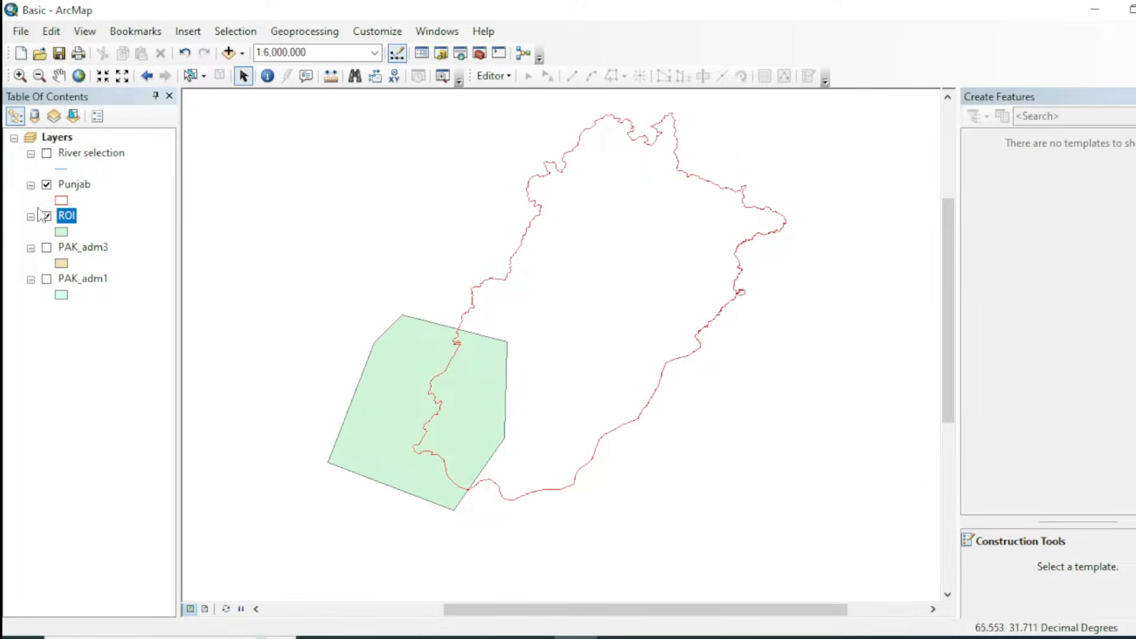
Enable labels for the Punjab layer in its layer properties, using NAME_1 as the label field
{"action": "left_click", "coordinate": [82, 186]}
{"action": "right_click", "coordinate": [81, 186]}
{"action": "left_click", "coordinate": [31, 374]}
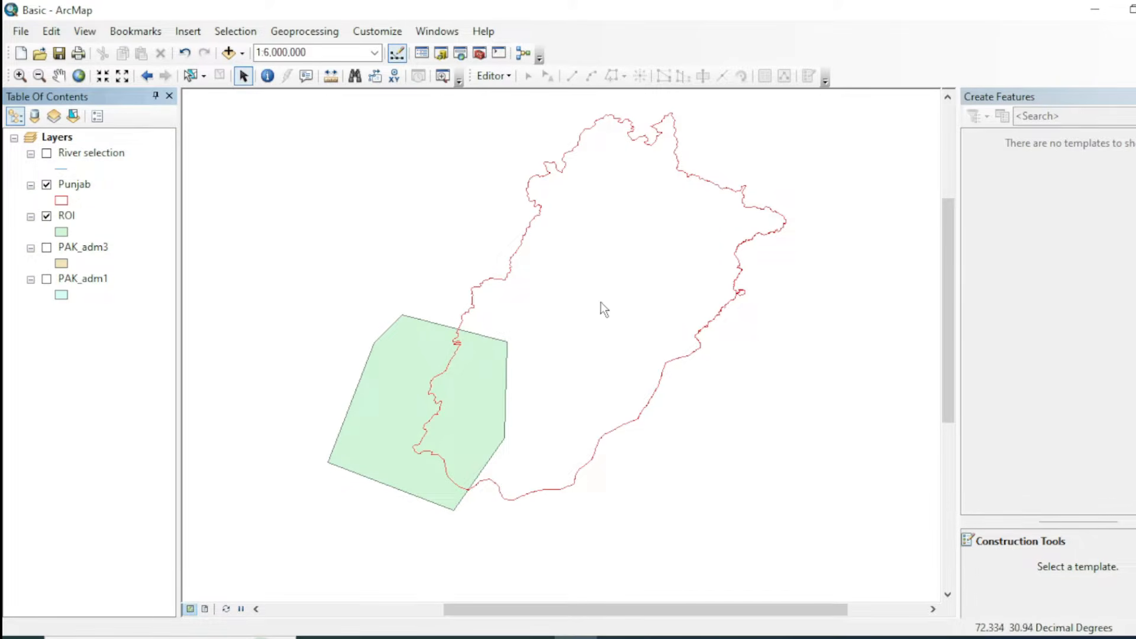
{"action": "right_click", "coordinate": [75, 187]}
{"action": "left_click", "coordinate": [112, 547]}
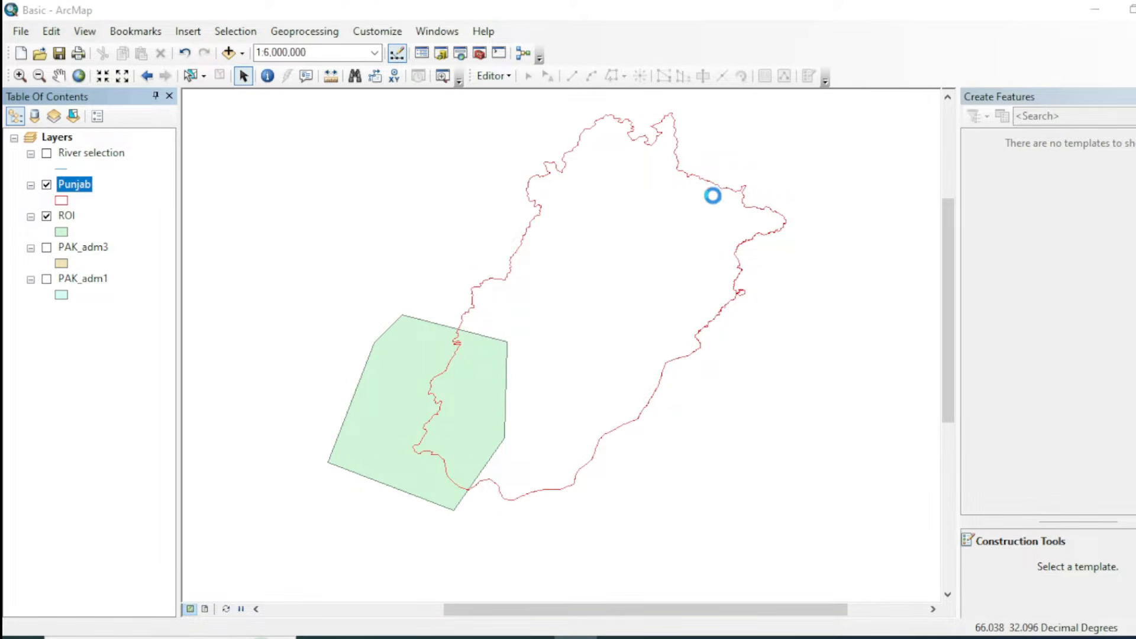
{"action": "left_click", "coordinate": [673, 114]}
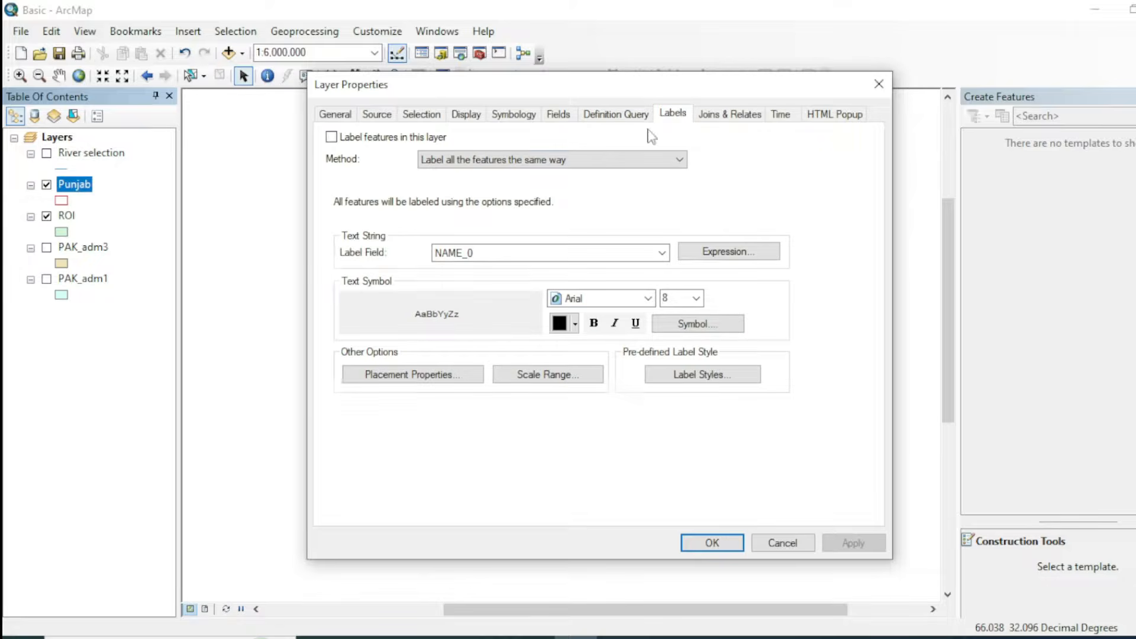
{"action": "left_click", "coordinate": [332, 137]}
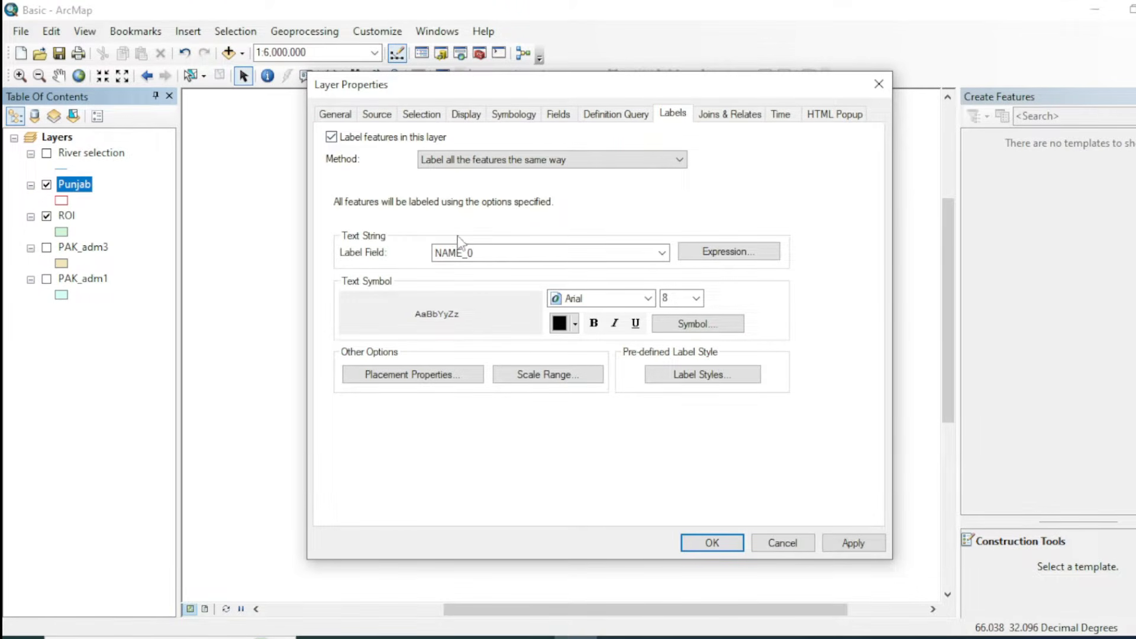
{"action": "left_click", "coordinate": [633, 259]}
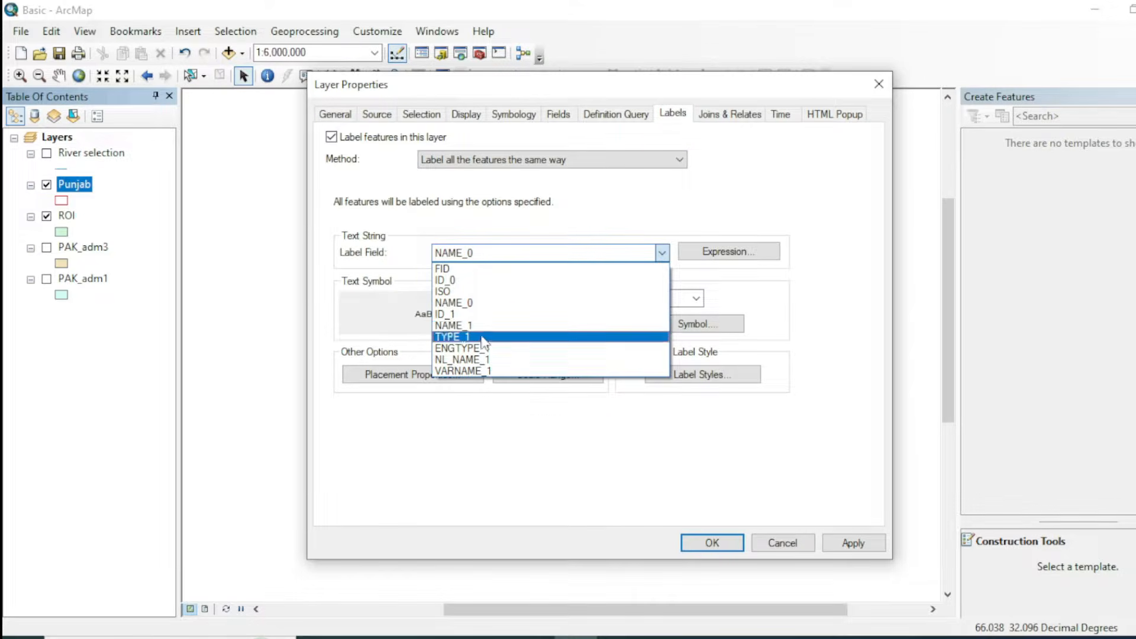
{"action": "left_click", "coordinate": [455, 325]}
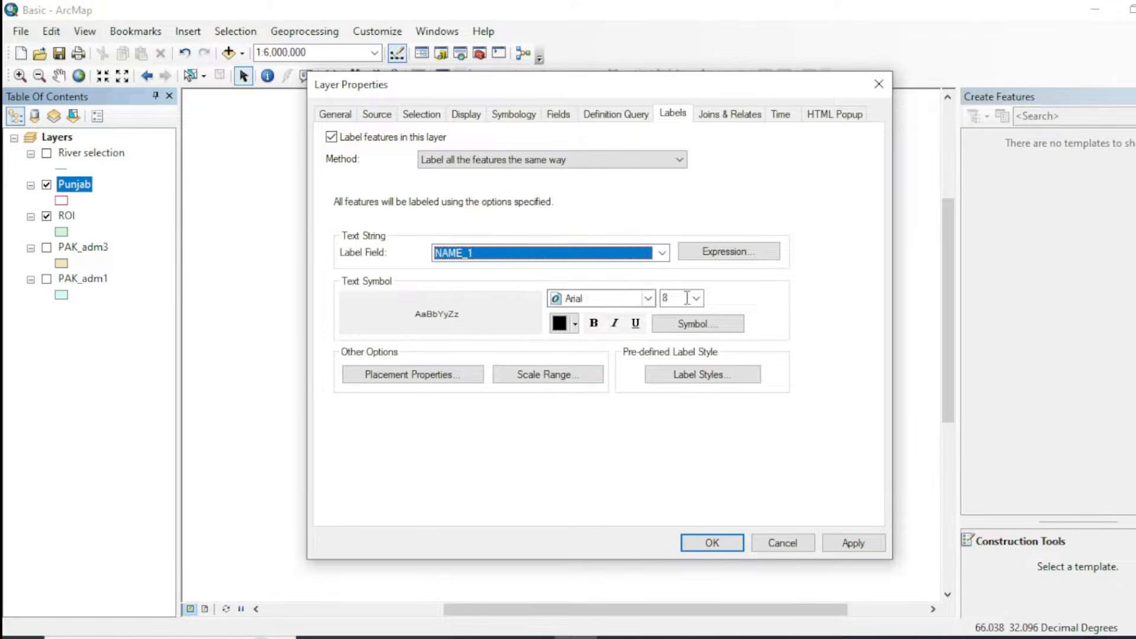
Make the Punjab label text bold at size 12 and apply the layer properties
{"action": "left_click", "coordinate": [593, 323]}
{"action": "left_click", "coordinate": [696, 298]}
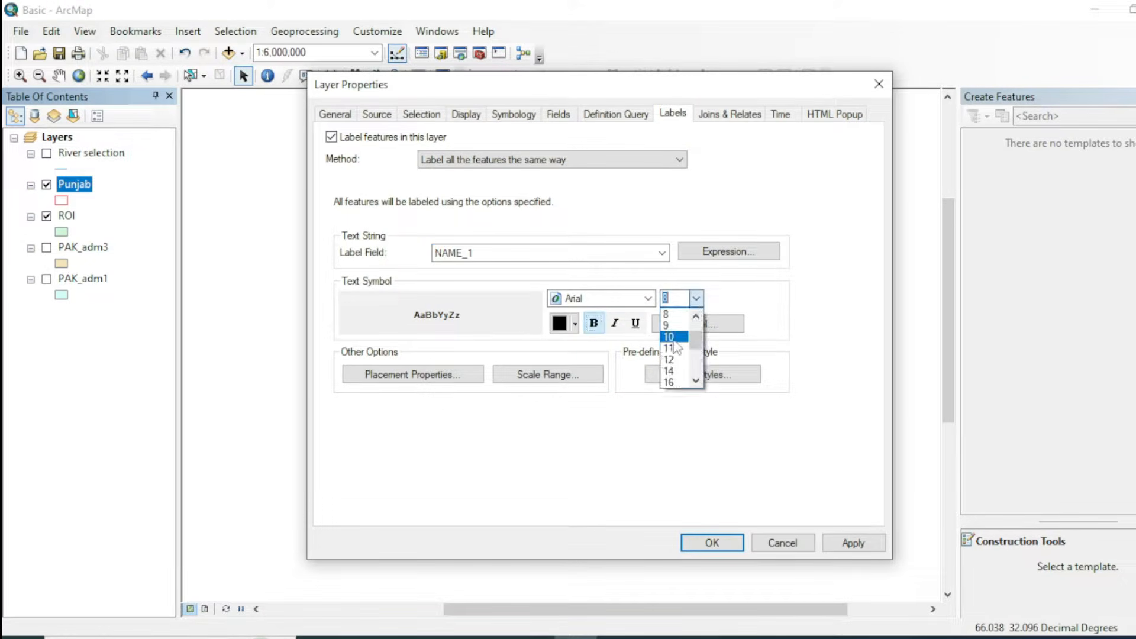
{"action": "left_click", "coordinate": [672, 359]}
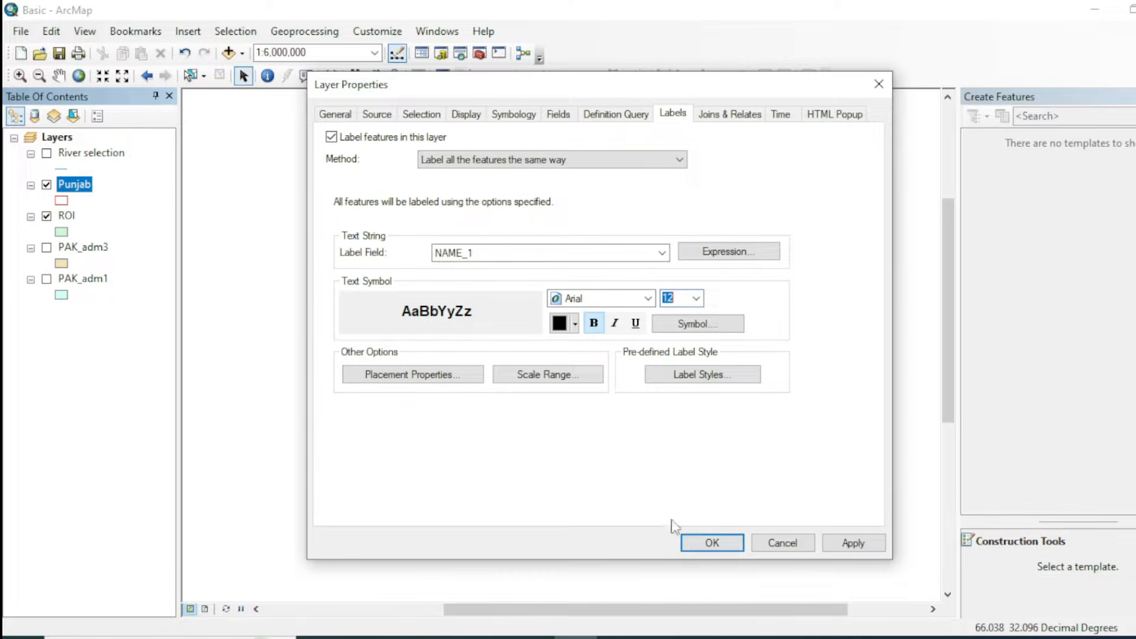
{"action": "left_click", "coordinate": [710, 544]}
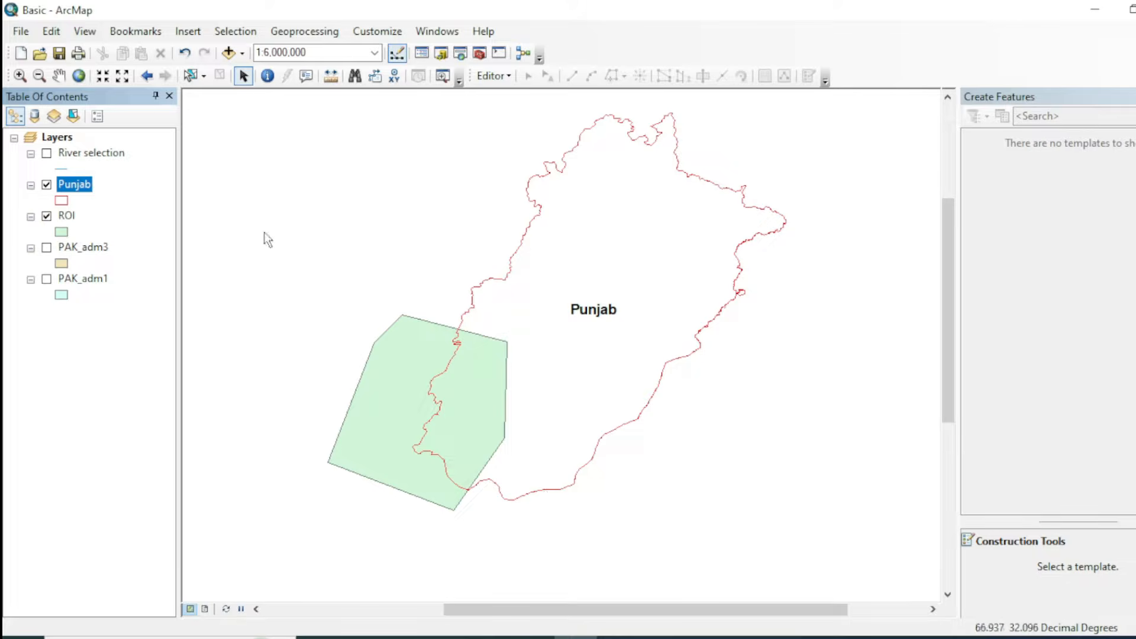
Enable labels for the ROI layer with bold text at size 11 and apply the layer properties
{"action": "right_click", "coordinate": [66, 215]}
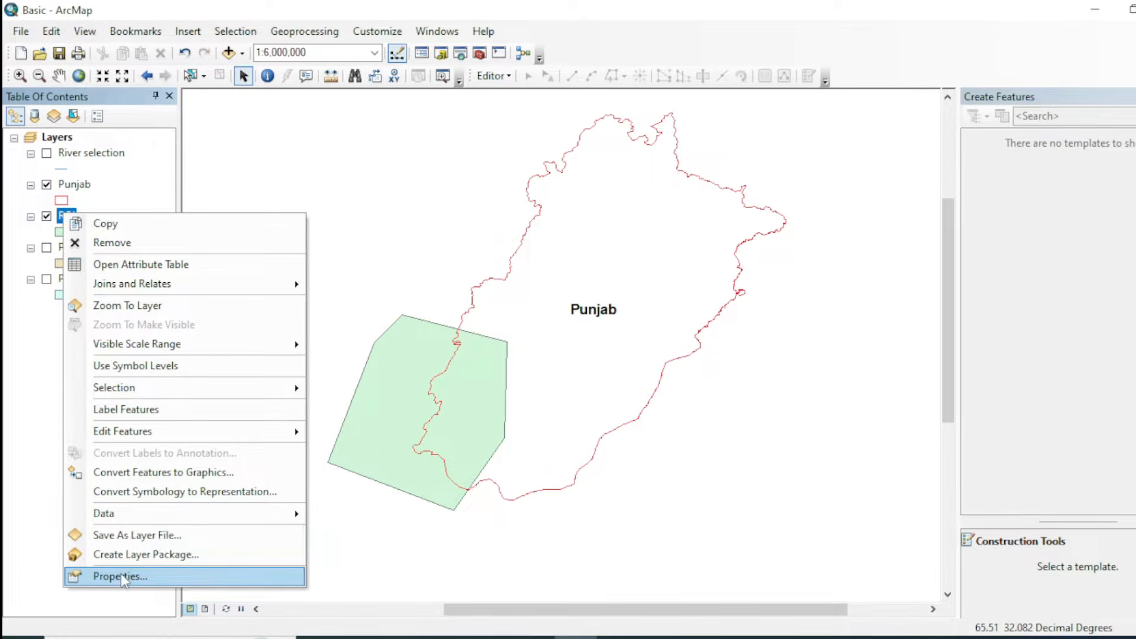
{"action": "left_click", "coordinate": [121, 574]}
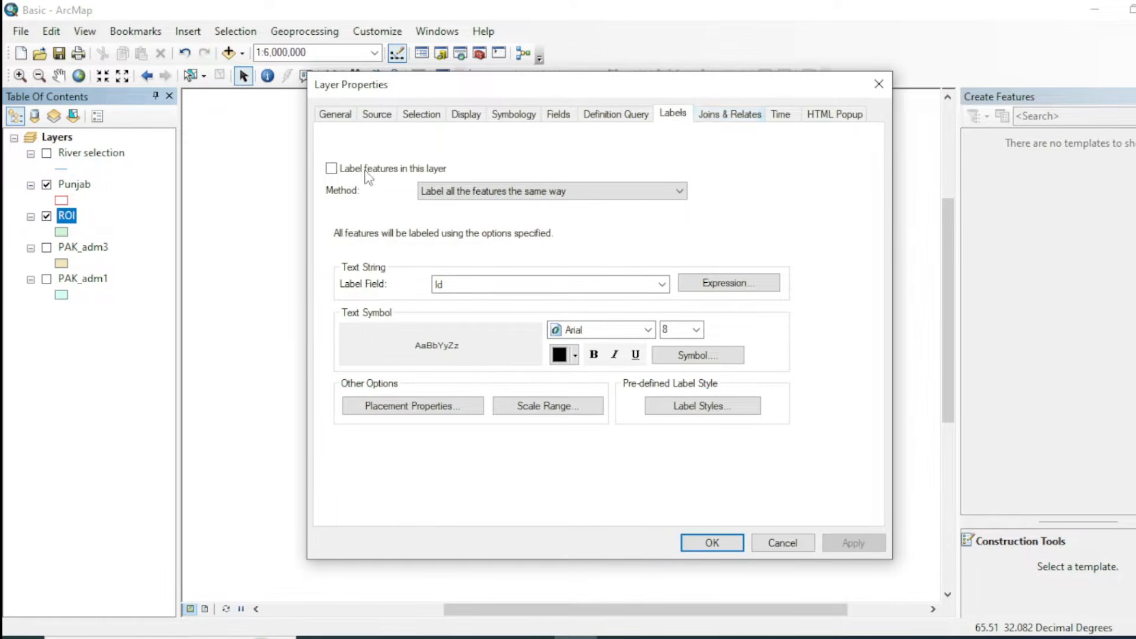
{"action": "left_click", "coordinate": [331, 168]}
{"action": "left_click", "coordinate": [594, 355]}
{"action": "left_click", "coordinate": [675, 331]}
{"action": "left_click", "coordinate": [696, 330]}
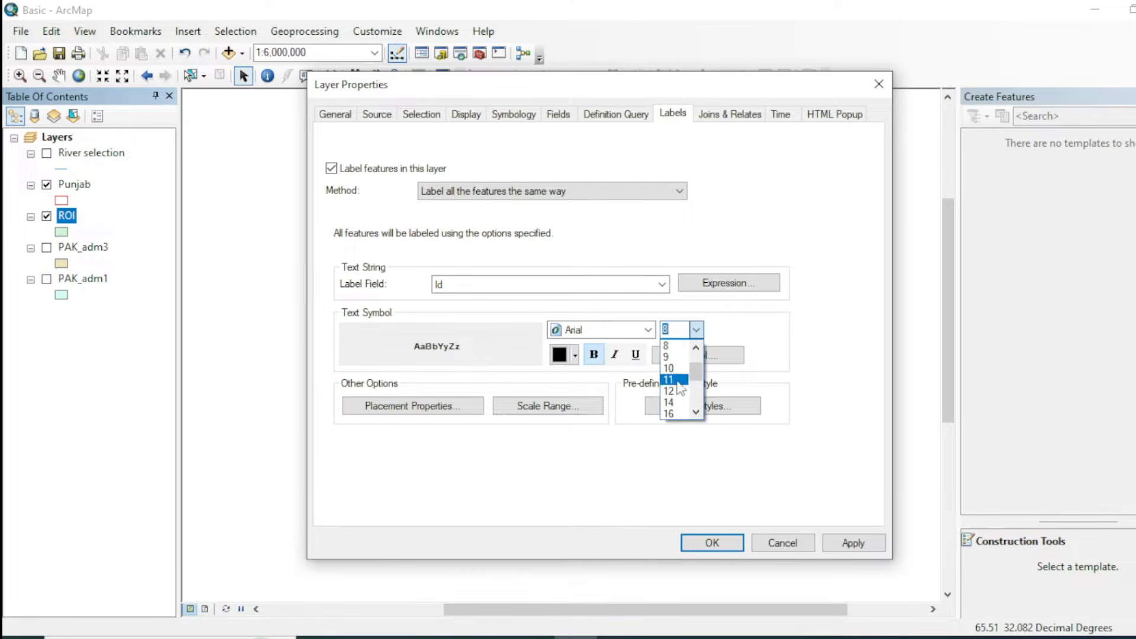
{"action": "left_click", "coordinate": [672, 372]}
{"action": "left_click", "coordinate": [713, 543]}
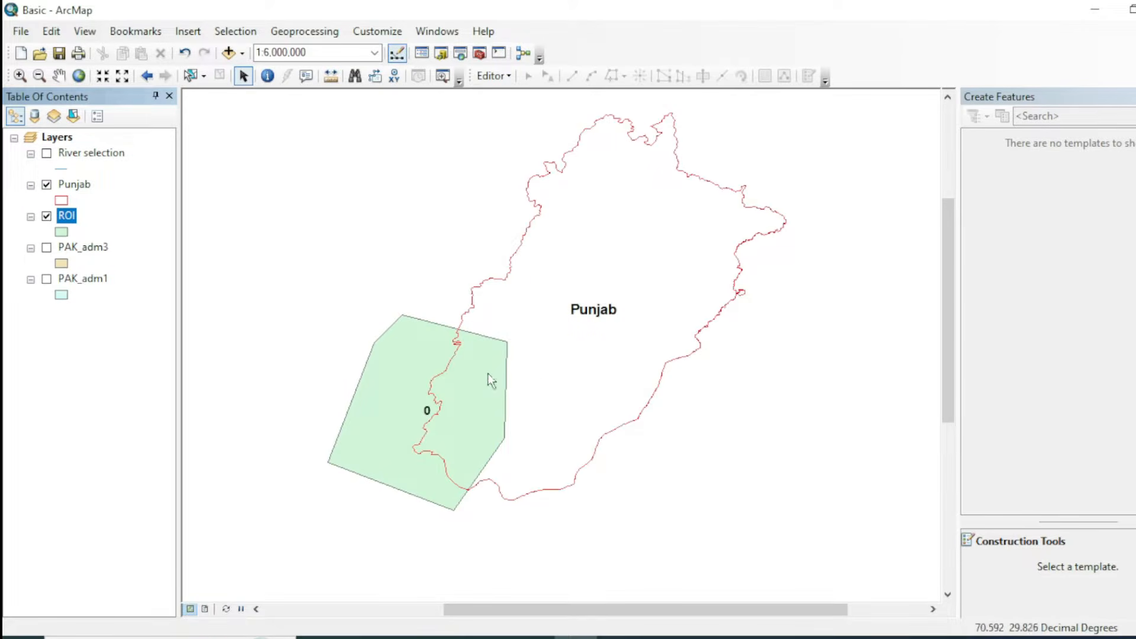
Set the ROI layer's label field to Name and apply the layer properties
{"action": "right_click", "coordinate": [70, 215]}
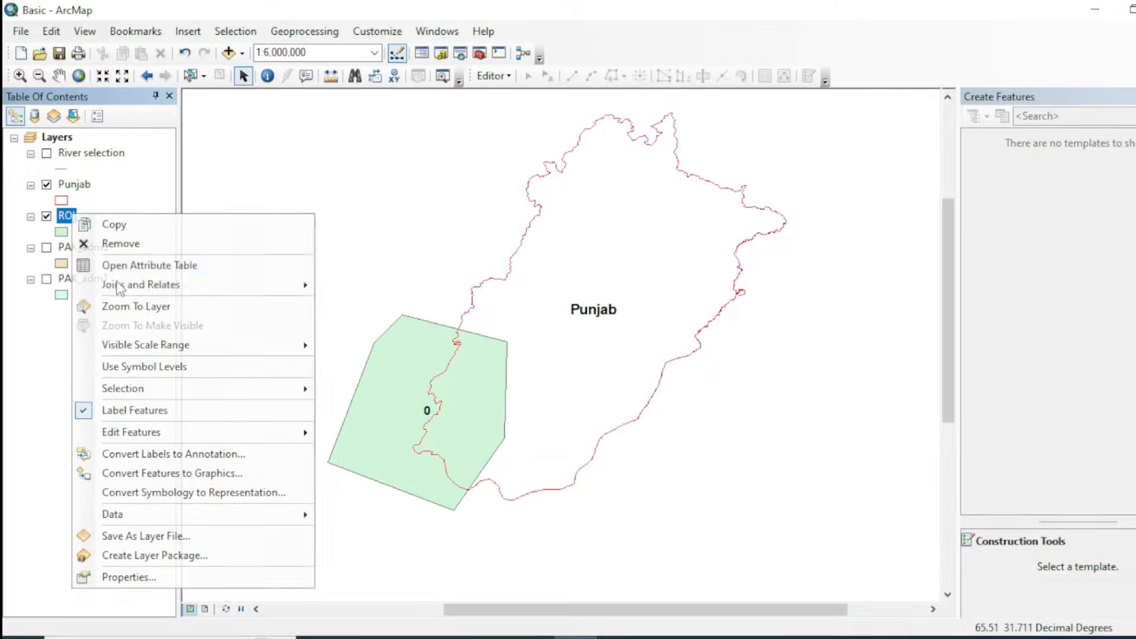
{"action": "left_click", "coordinate": [438, 422]}
{"action": "right_click", "coordinate": [70, 215]}
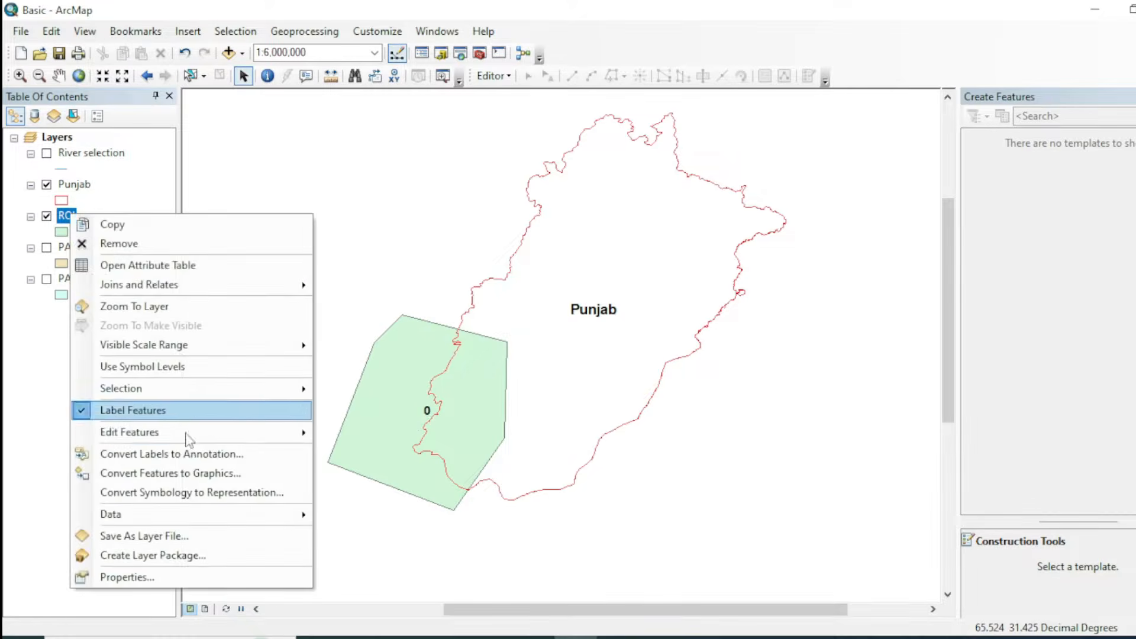
{"action": "left_click", "coordinate": [147, 575]}
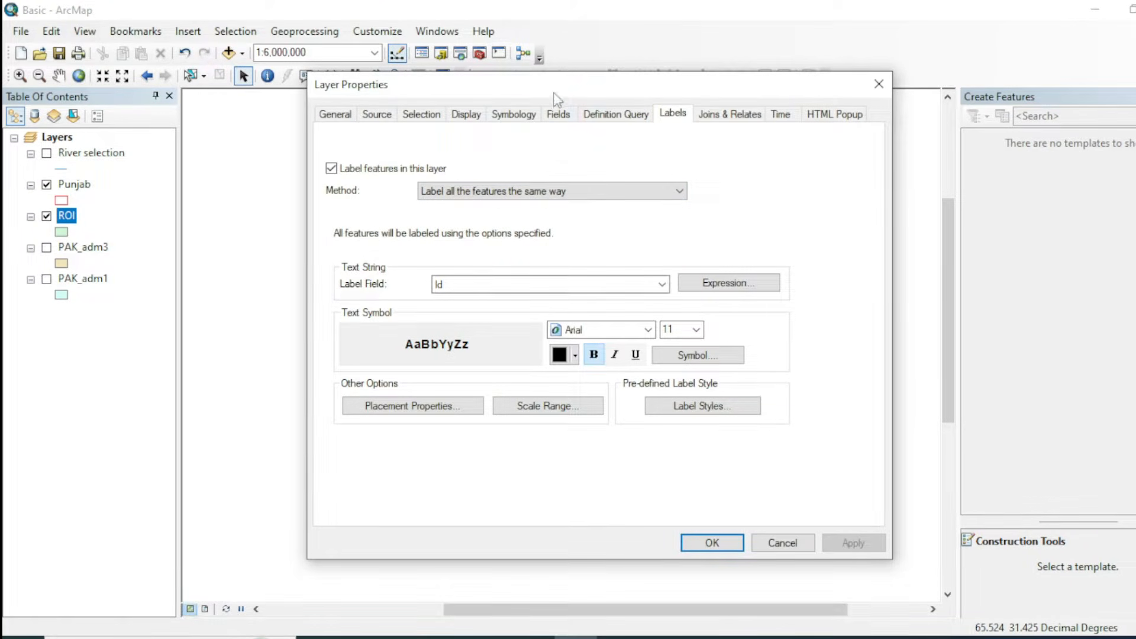
{"action": "left_click_drag", "start_coordinate": [556, 89], "coordinate": [595, 51]}
{"action": "left_click", "coordinate": [702, 245]}
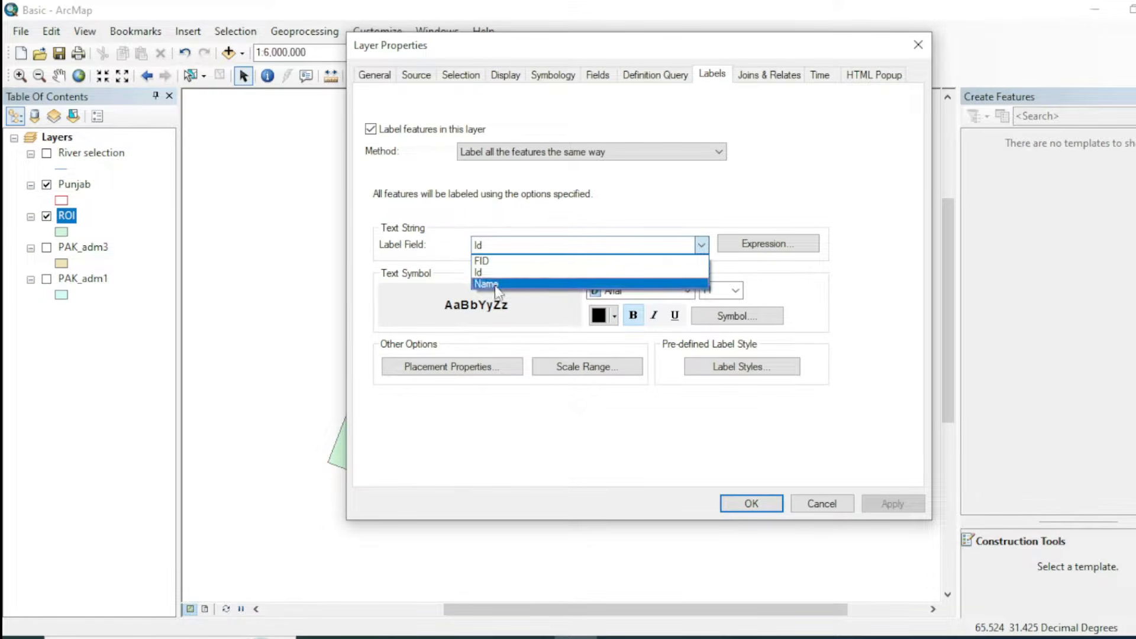
{"action": "left_click", "coordinate": [487, 284]}
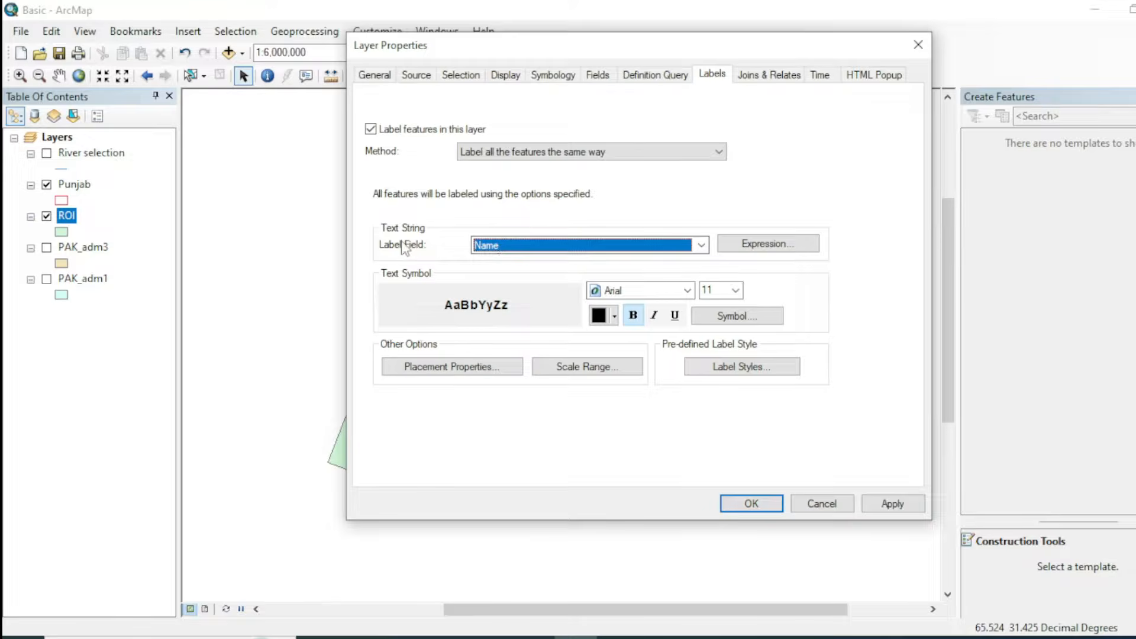
{"action": "left_click", "coordinate": [752, 503]}
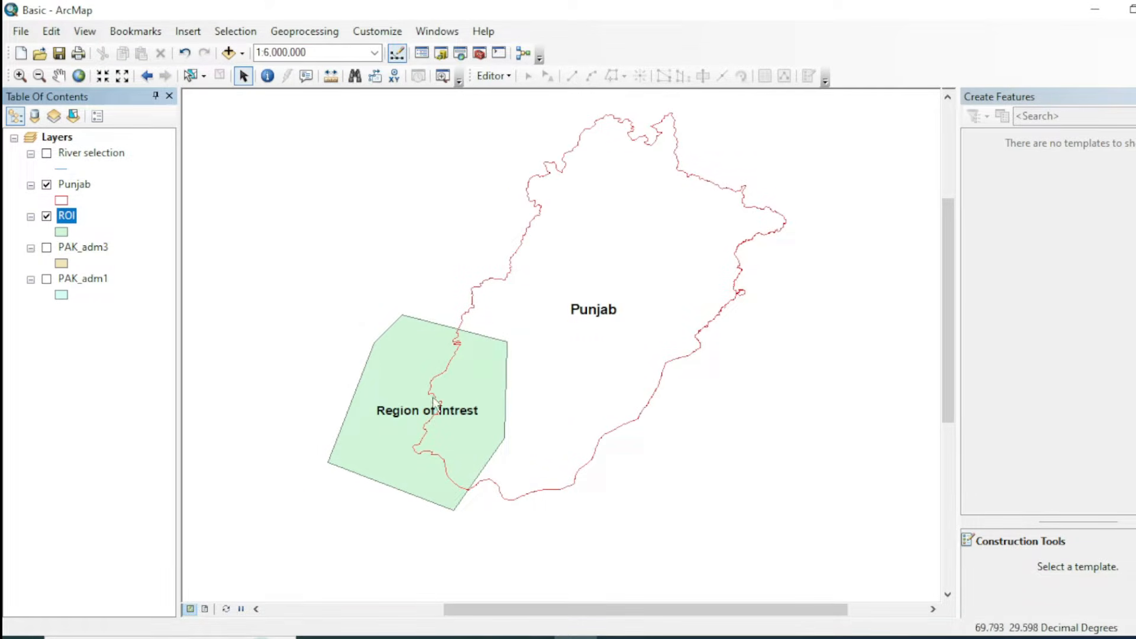
Turn off the feature labels for both the ROI and Punjab layers
{"action": "right_click", "coordinate": [66, 215]}
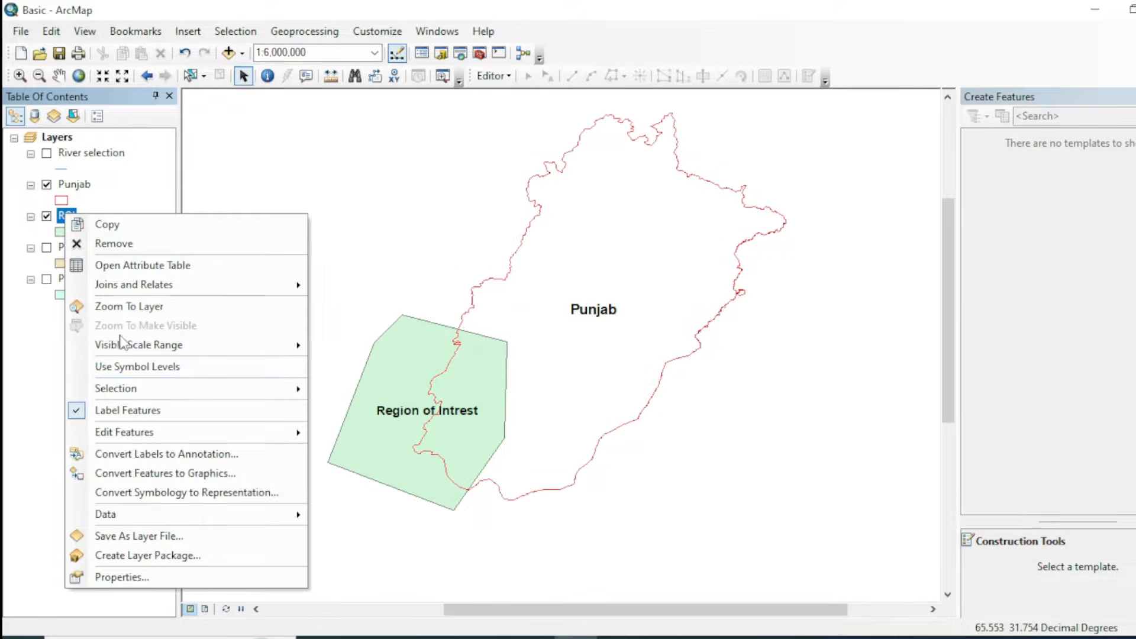
{"action": "left_click", "coordinate": [85, 410]}
{"action": "right_click", "coordinate": [64, 180]}
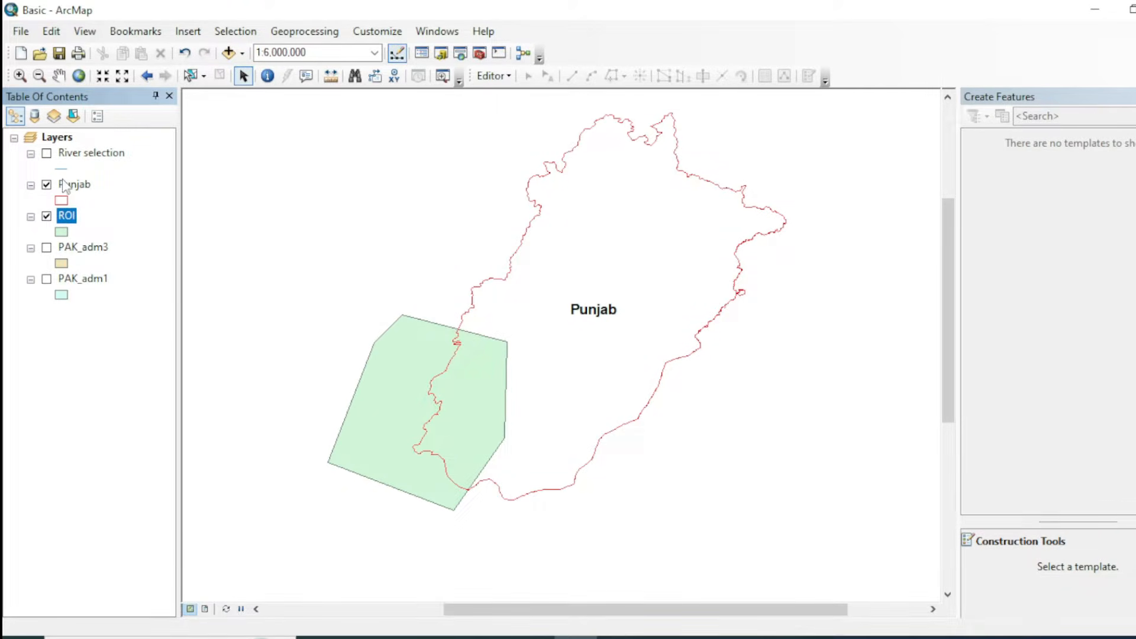
{"action": "left_click", "coordinate": [107, 379]}
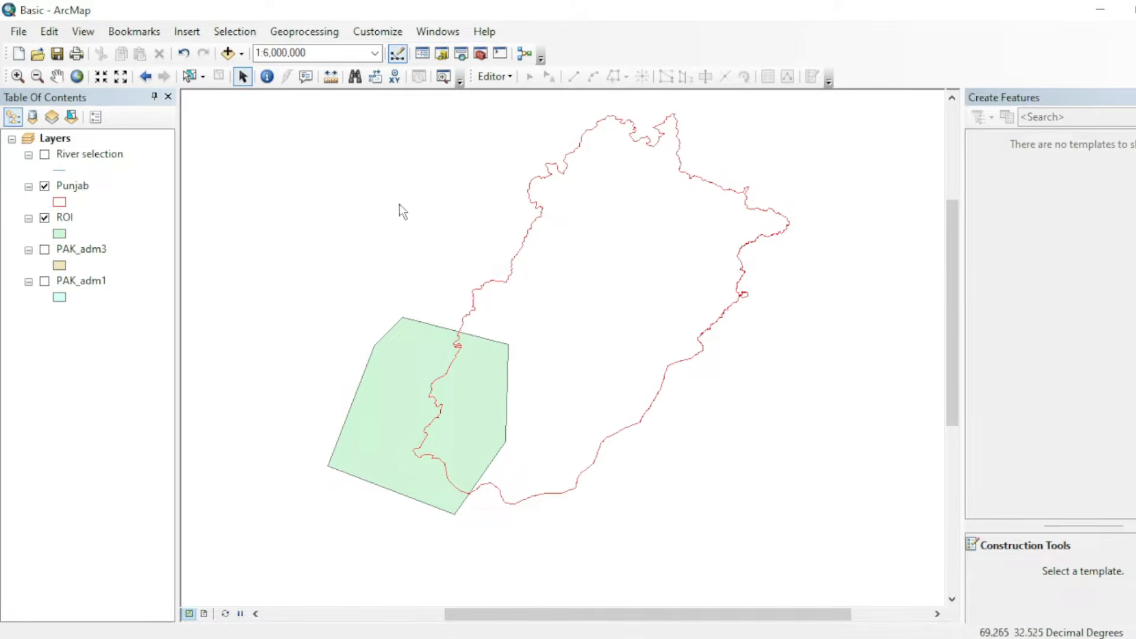
Show the PAK_adm3 layer on the map and hide it again
{"action": "left_click", "coordinate": [44, 249]}
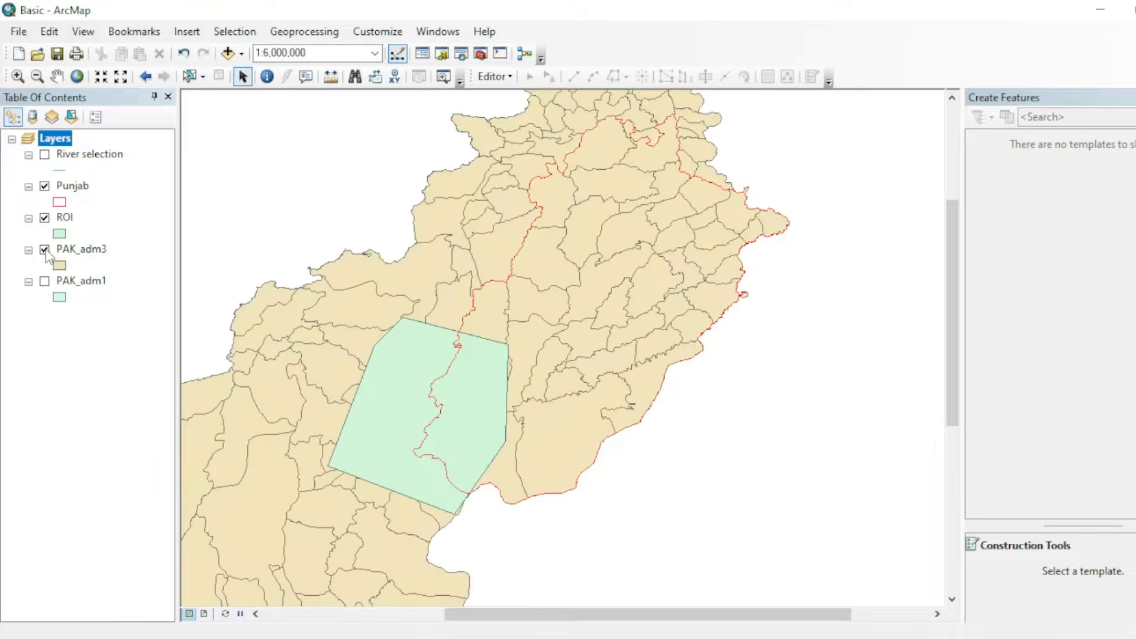
{"action": "left_click", "coordinate": [44, 249]}
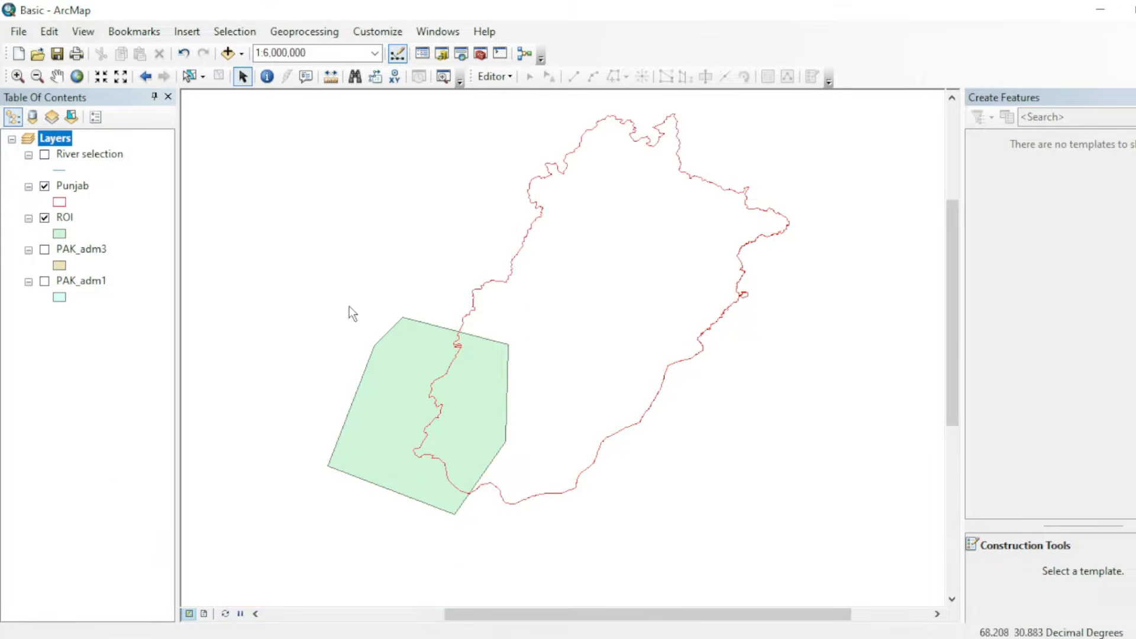
{"action": "left_click_drag", "start_coordinate": [320, 140], "coordinate": [808, 537]}
{"action": "left_click_drag", "start_coordinate": [292, 93], "coordinate": [708, 306]}
Close the Create Features window and remove the PAK_adm3, PAK_adm1 and River selection layers from the map
{"action": "left_click", "coordinate": [1091, 97]}
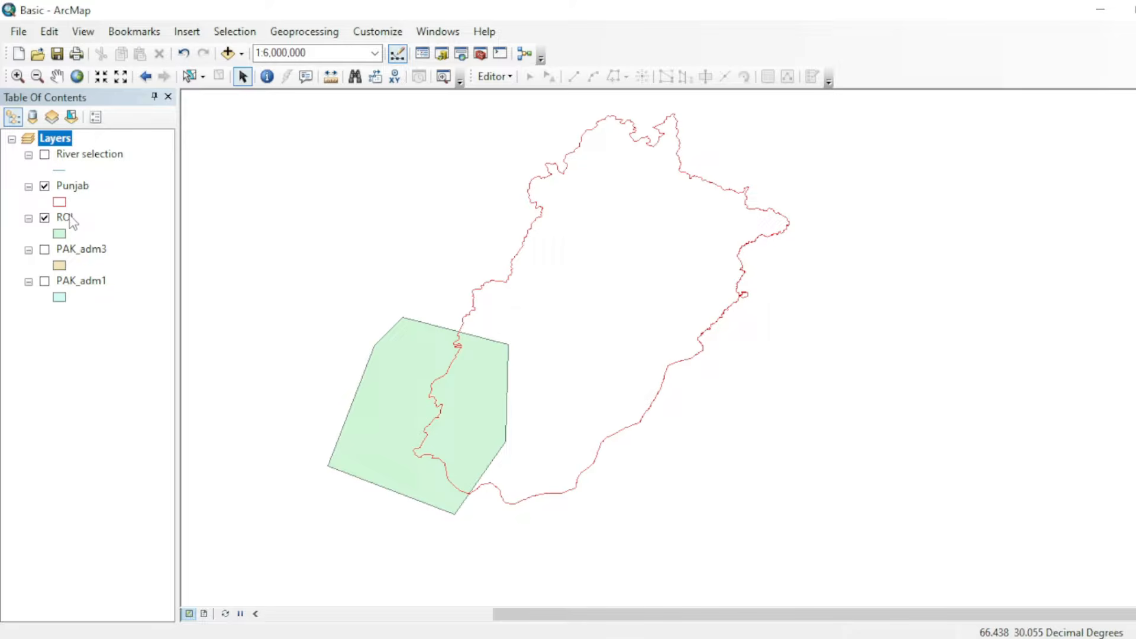
{"action": "right_click", "coordinate": [76, 251]}
{"action": "left_click", "coordinate": [116, 281]}
{"action": "right_click", "coordinate": [75, 251]}
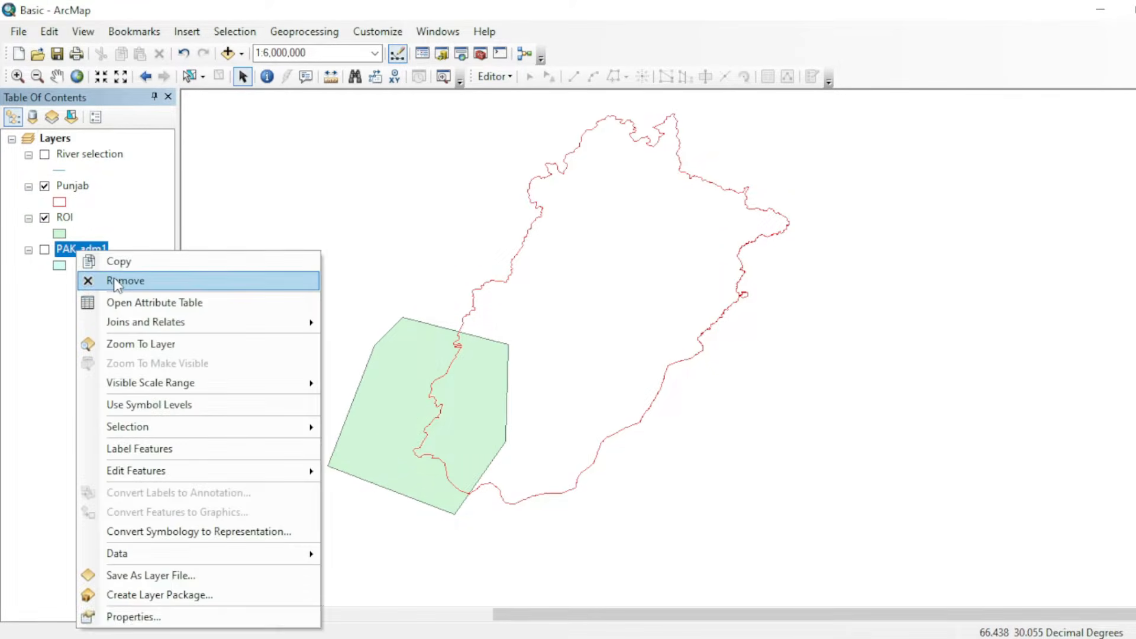
{"action": "left_click", "coordinate": [117, 282]}
{"action": "right_click", "coordinate": [88, 152]}
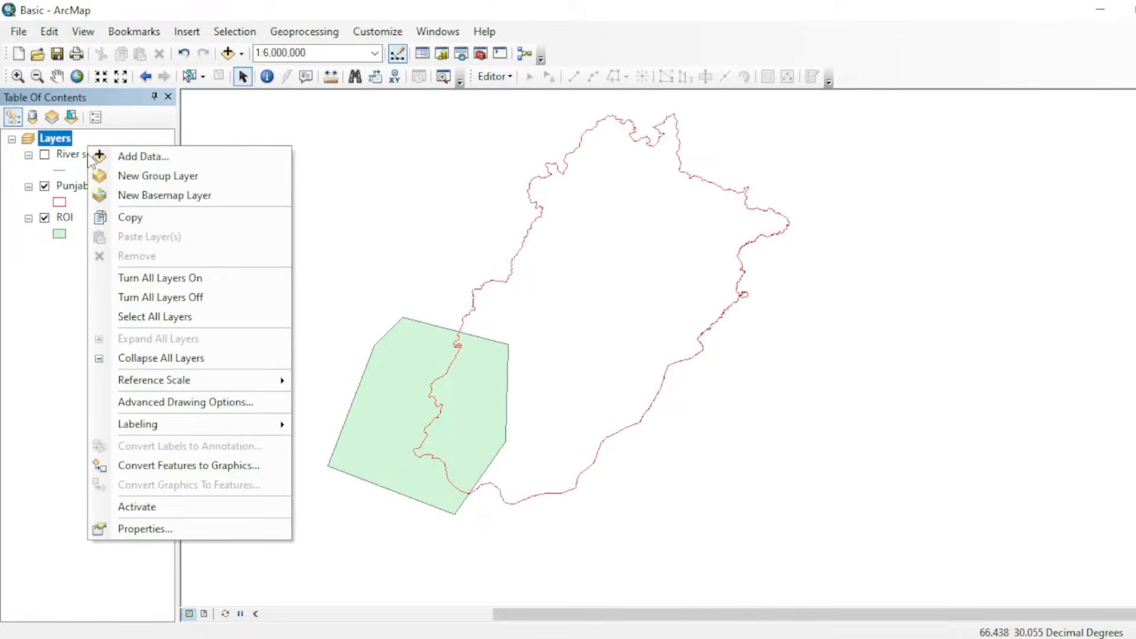
{"action": "right_click", "coordinate": [72, 153]}
{"action": "left_click", "coordinate": [117, 183]}
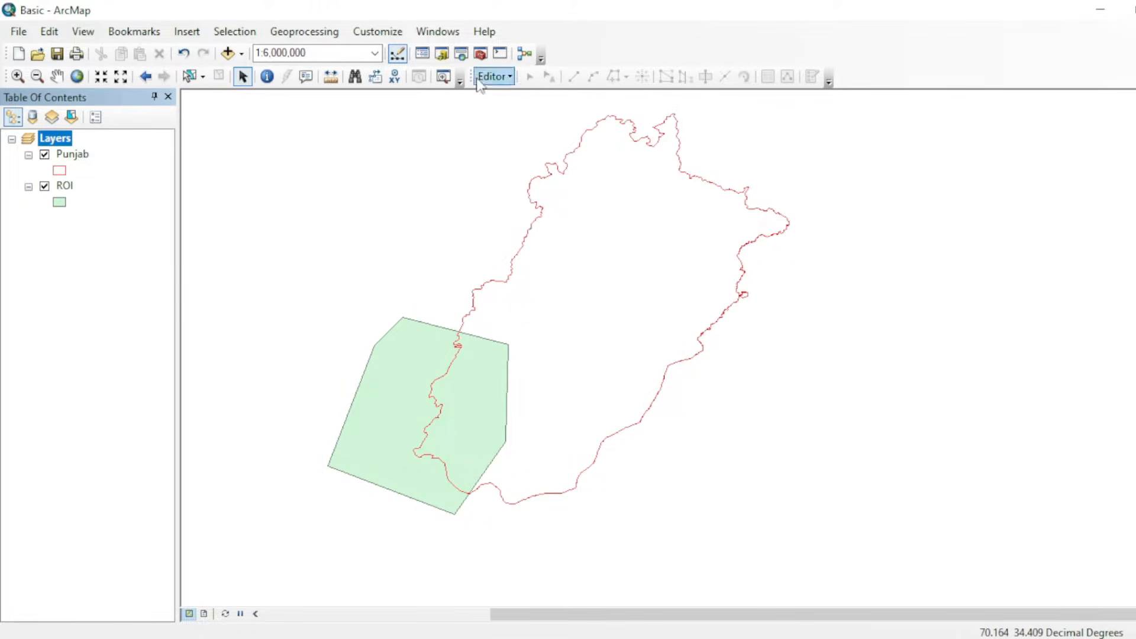
Search the tools for "reproject" and locate the Project (Data Management) tool in the Catalog
{"action": "left_click", "coordinate": [462, 55]}
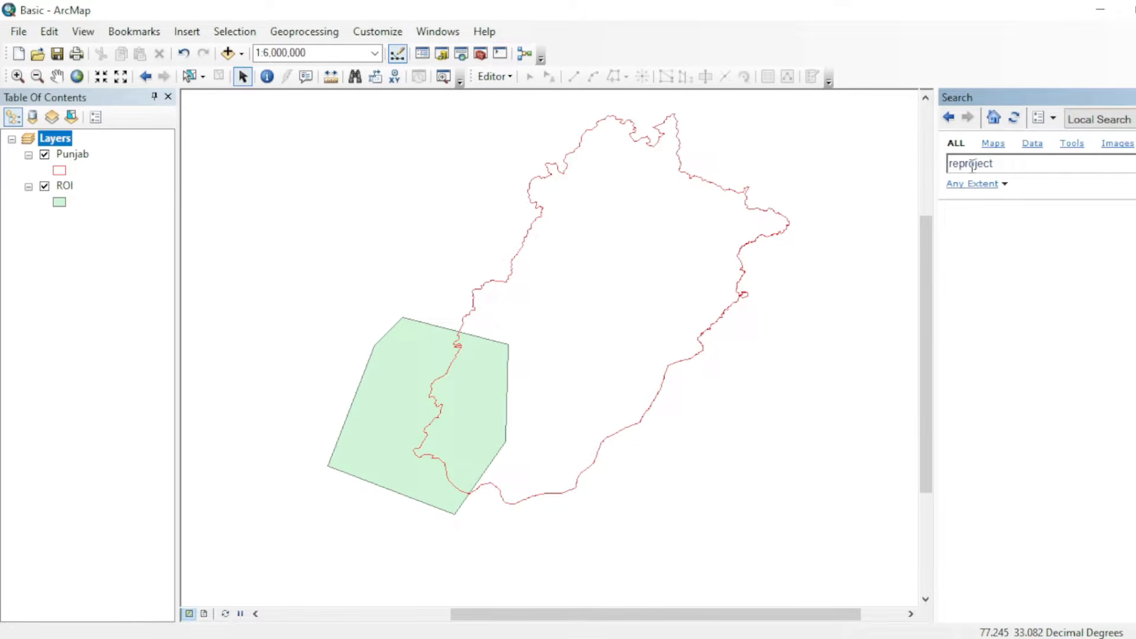
{"action": "key", "text": "Return"}
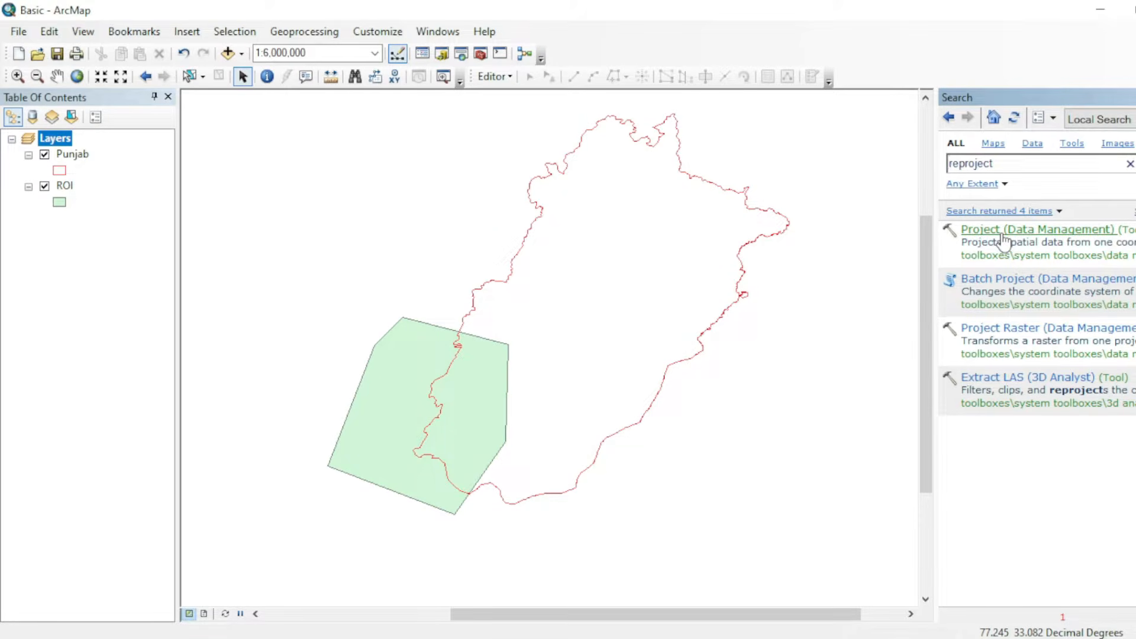
{"action": "left_click_drag", "start_coordinate": [1058, 97], "coordinate": [670, 116]}
{"action": "double_click", "coordinate": [676, 108]}
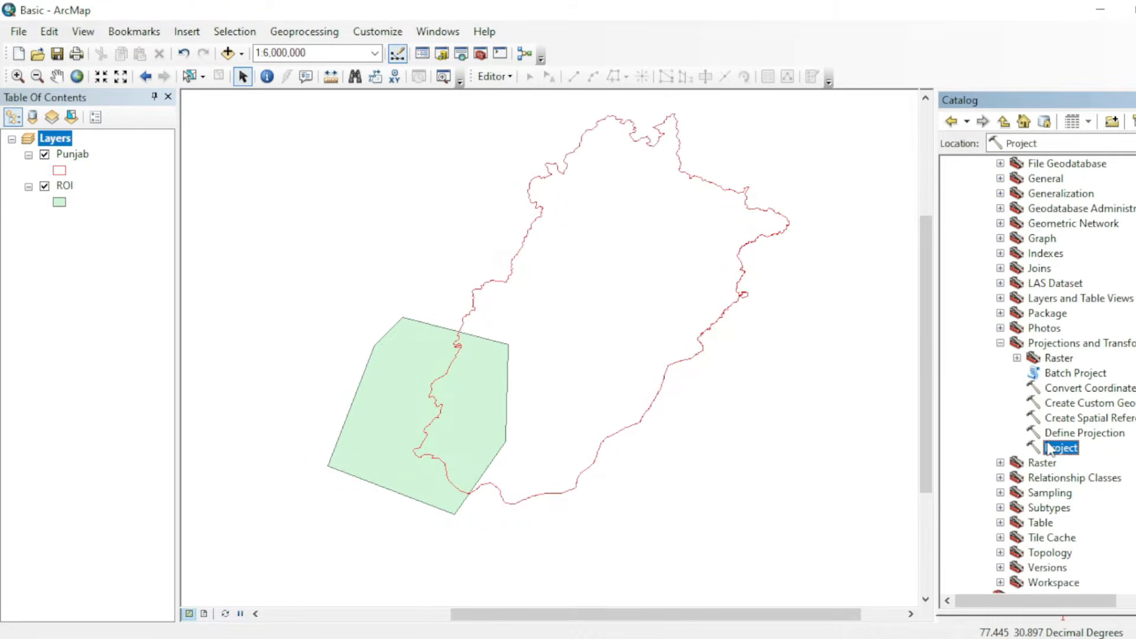
Open the Project tool from the Projections and Transformations toolset and set Punjab as the input dataset
{"action": "scroll", "coordinate": [1053, 448], "scroll_direction": "up", "scroll_amount": 10}
{"action": "scroll", "coordinate": [1064, 448], "scroll_direction": "down", "scroll_amount": 5}
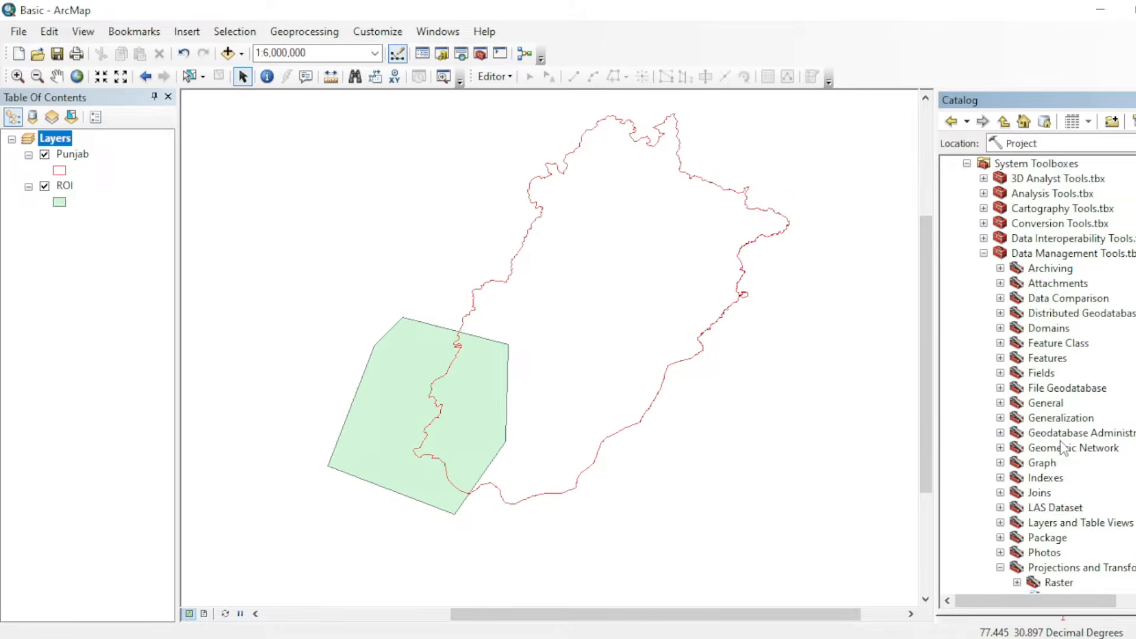
{"action": "scroll", "coordinate": [1063, 448], "scroll_direction": "down", "scroll_amount": 3}
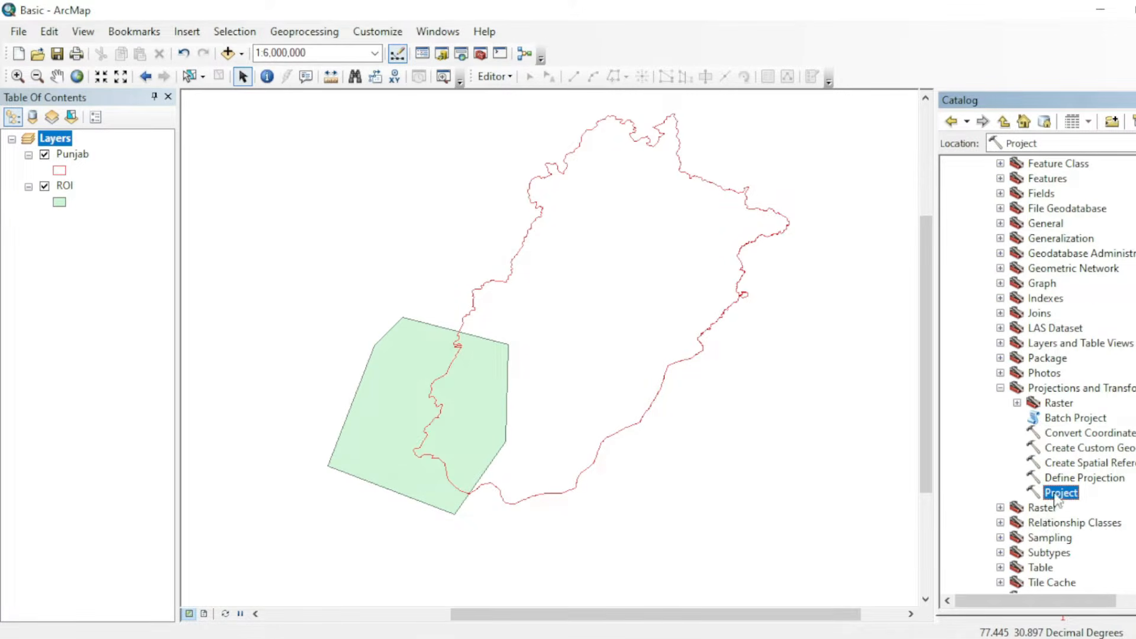
{"action": "double_click", "coordinate": [1060, 495]}
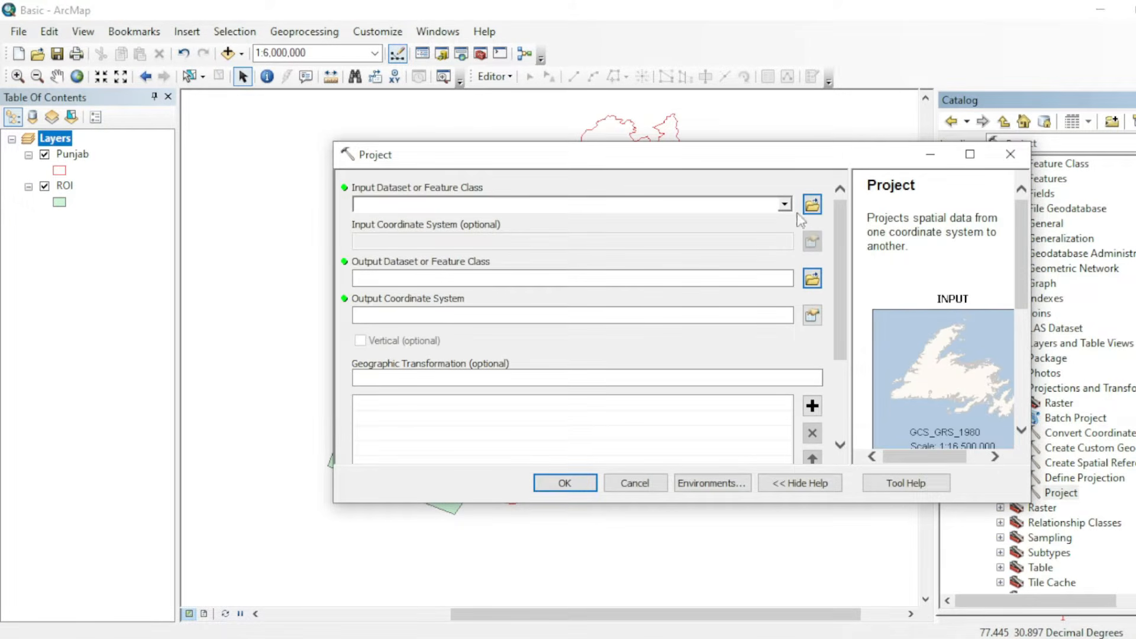
{"action": "left_click", "coordinate": [784, 206]}
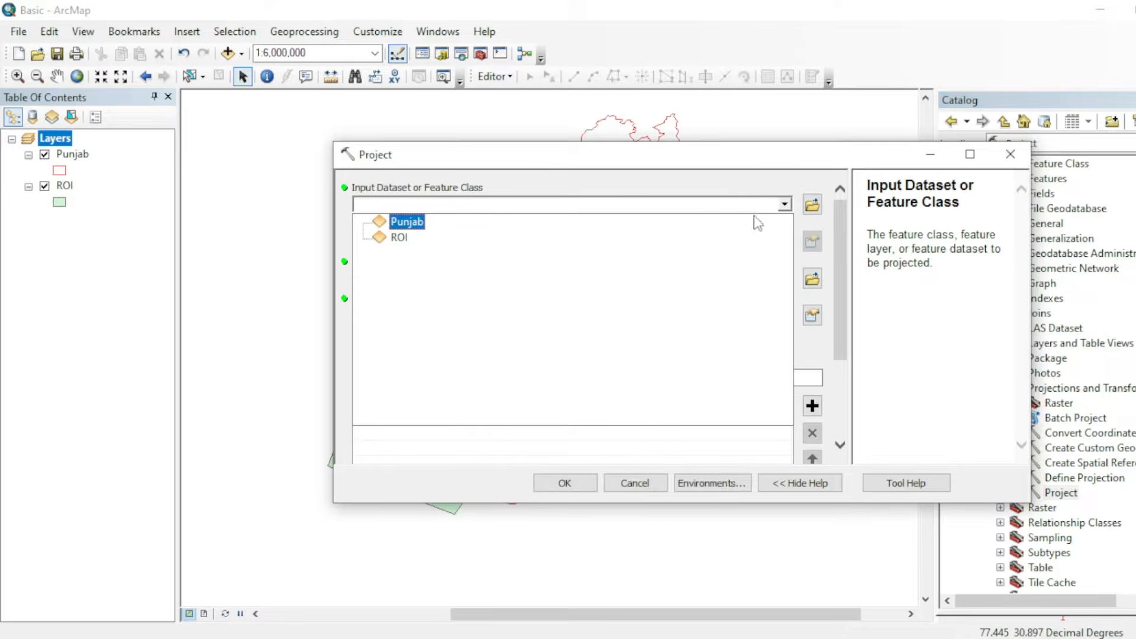
{"action": "left_click", "coordinate": [400, 222]}
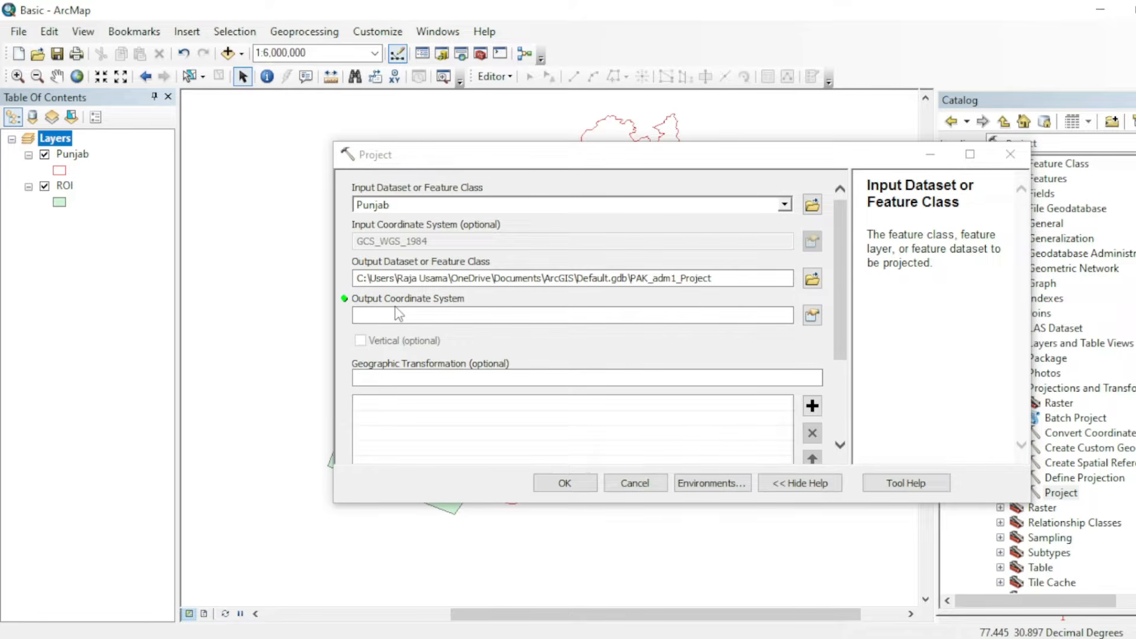
Set the output coordinate system to WGS 1984 UTM Zone 43N from the projected UTM Northern Hemisphere systems and run the Project tool
{"action": "left_click", "coordinate": [812, 317]}
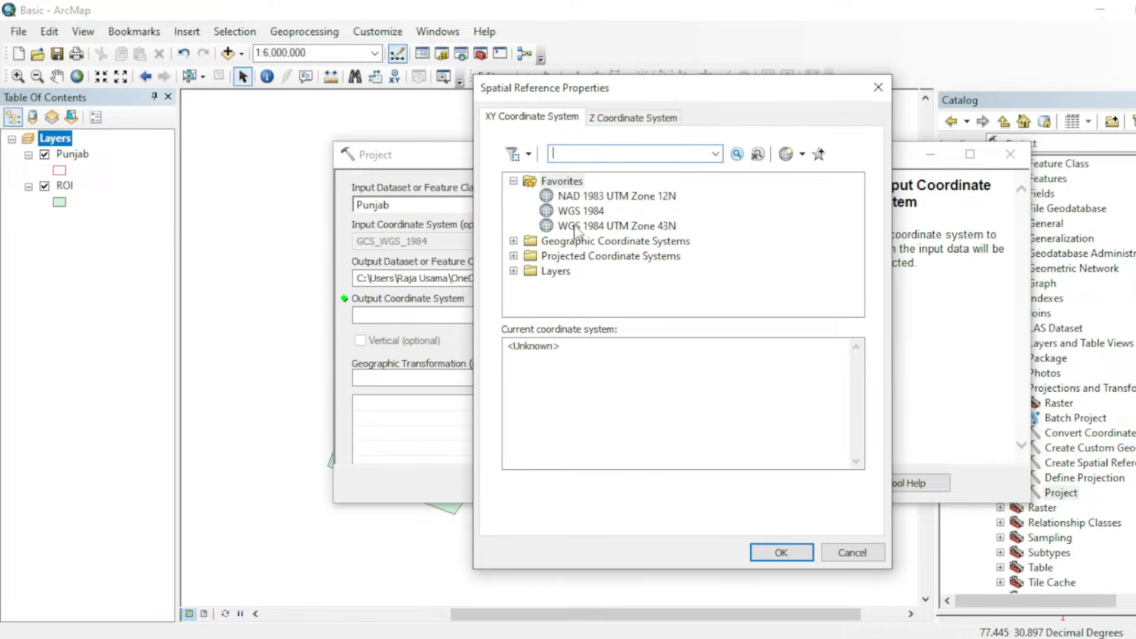
{"action": "left_click", "coordinate": [575, 229]}
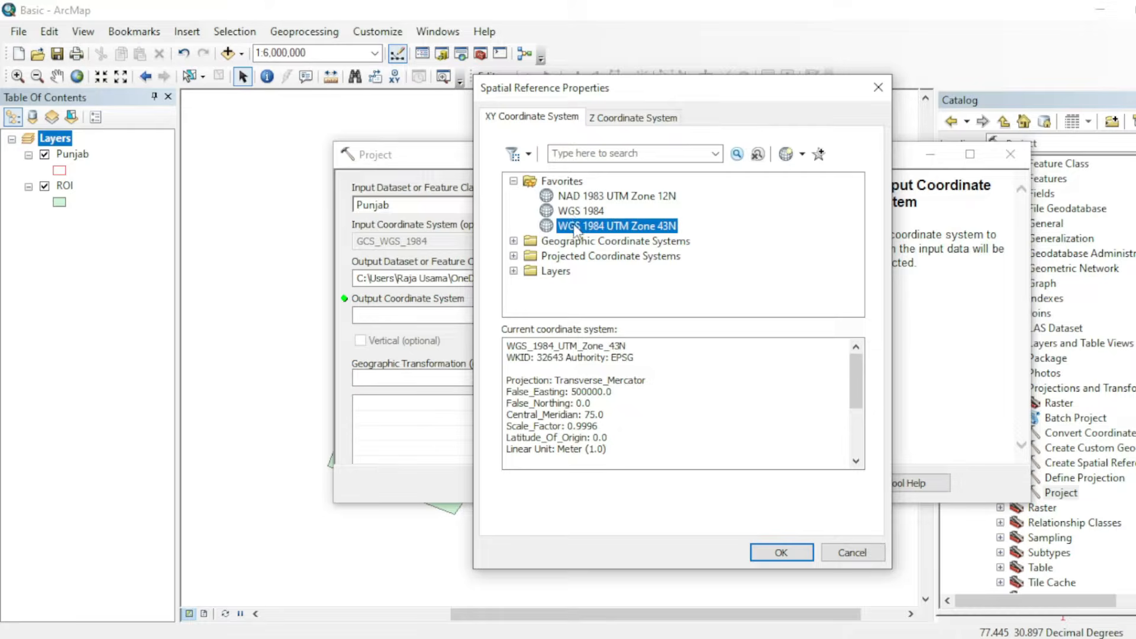
{"action": "left_click_drag", "start_coordinate": [641, 90], "coordinate": [645, 47]}
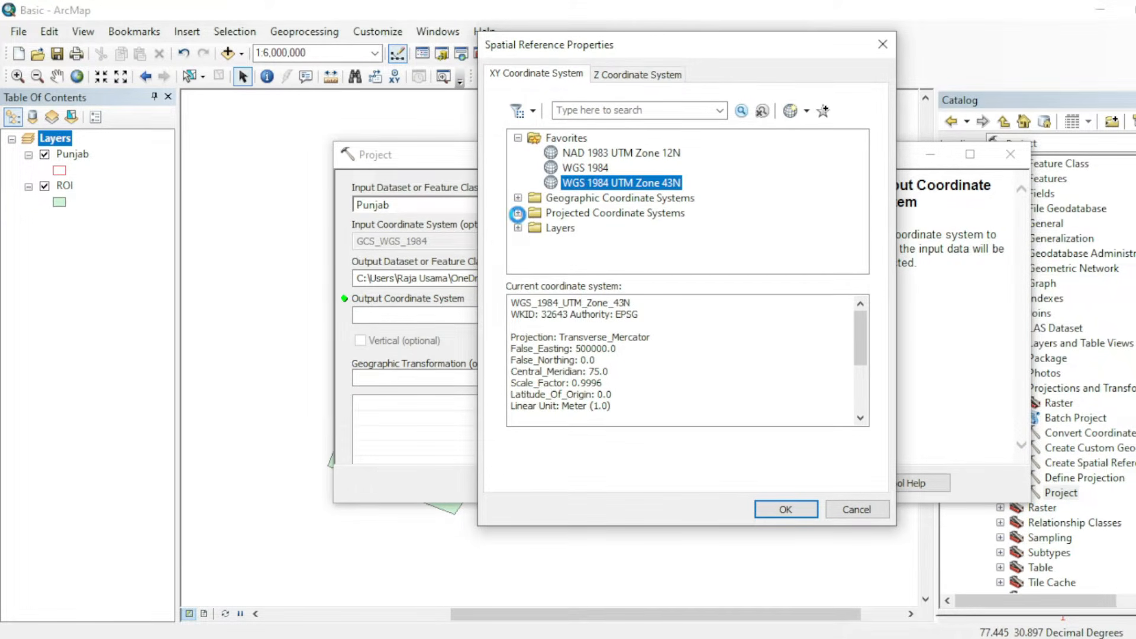
{"action": "left_click", "coordinate": [518, 213]}
{"action": "scroll", "coordinate": [540, 210], "scroll_direction": "down", "scroll_amount": 2}
{"action": "left_click", "coordinate": [534, 213]}
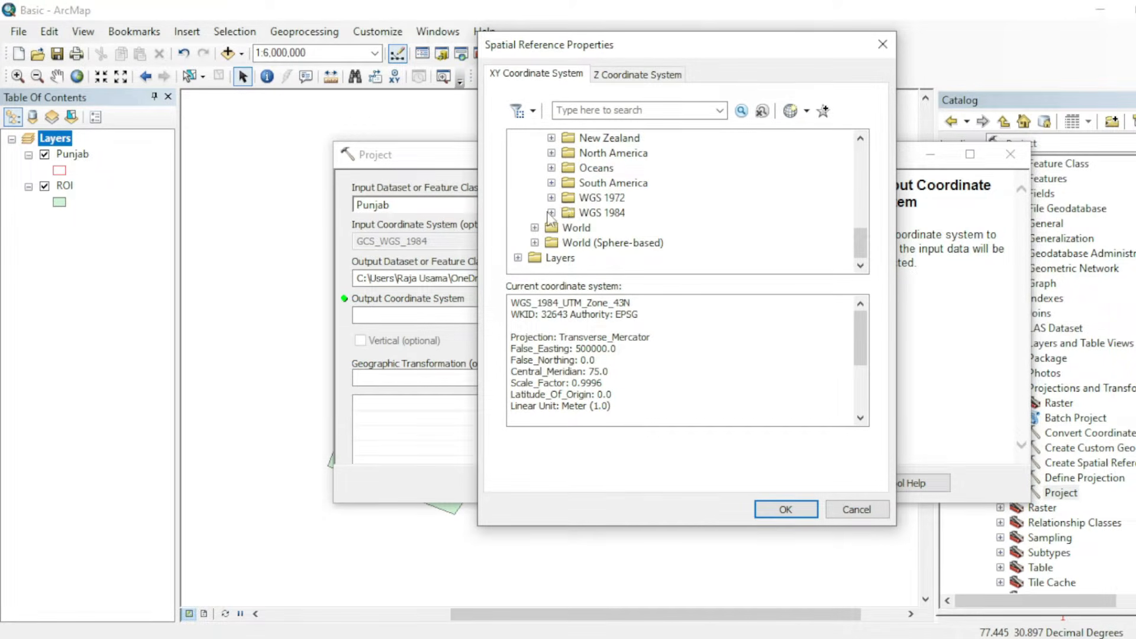
{"action": "left_click", "coordinate": [551, 213]}
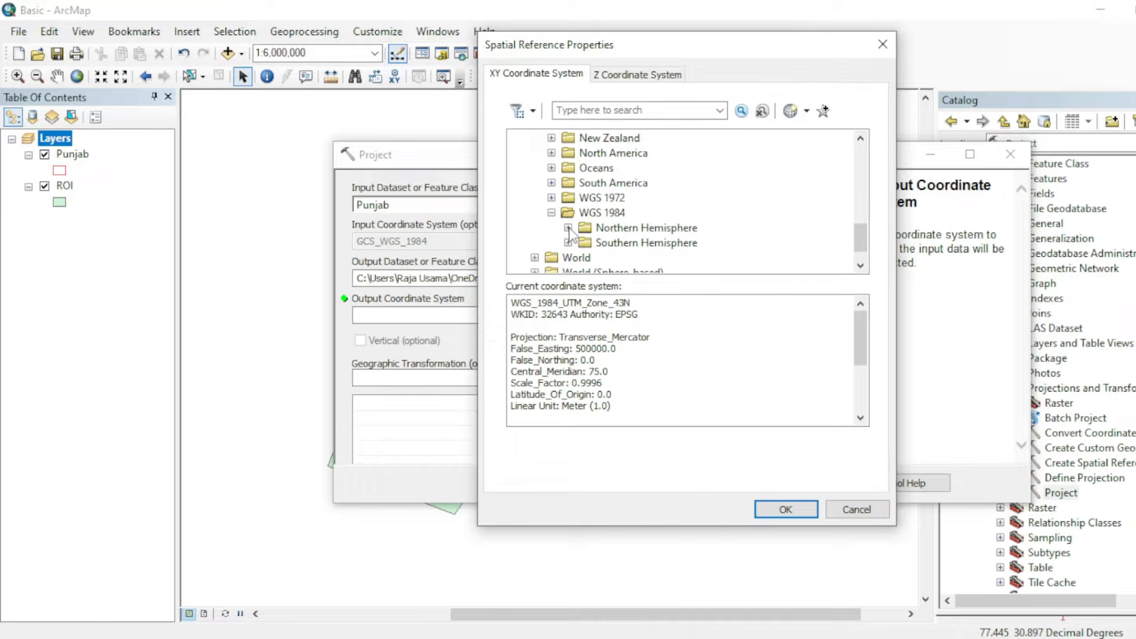
{"action": "left_click", "coordinate": [568, 228]}
{"action": "scroll", "coordinate": [610, 214], "scroll_direction": "down", "scroll_amount": 15}
{"action": "scroll", "coordinate": [609, 213], "scroll_direction": "down", "scroll_amount": 5}
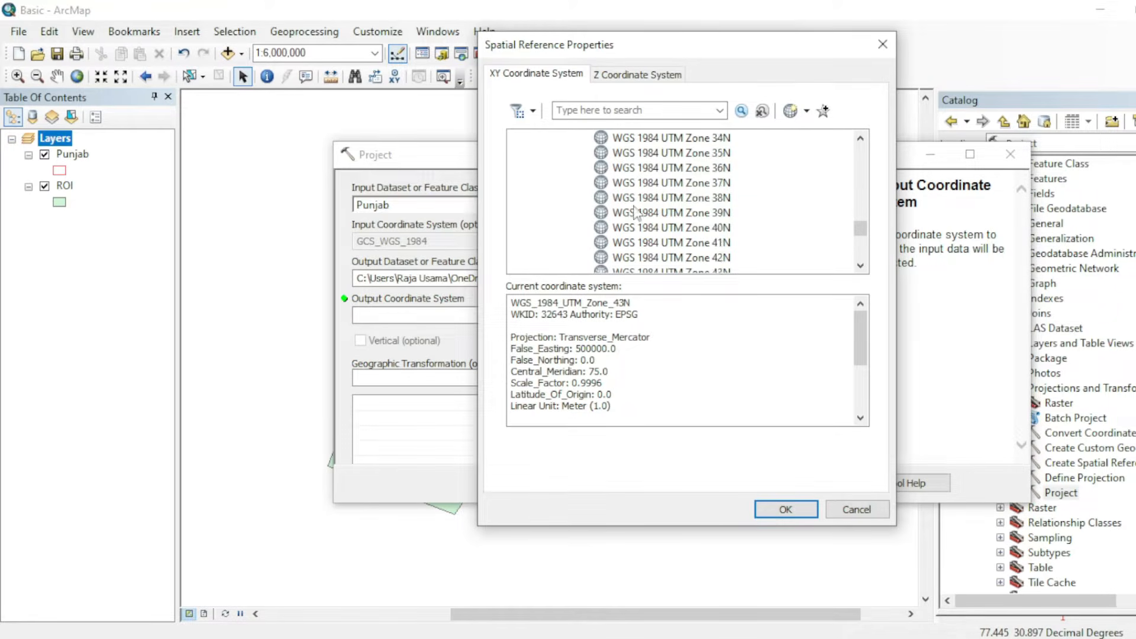
{"action": "left_click", "coordinate": [712, 187]}
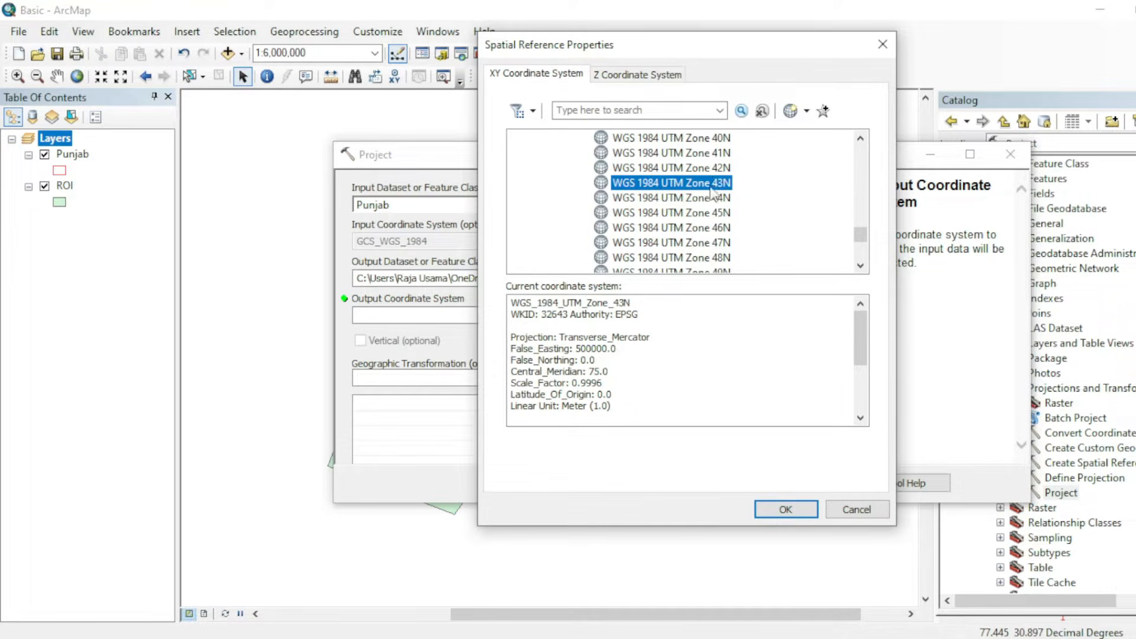
{"action": "left_click", "coordinate": [787, 508]}
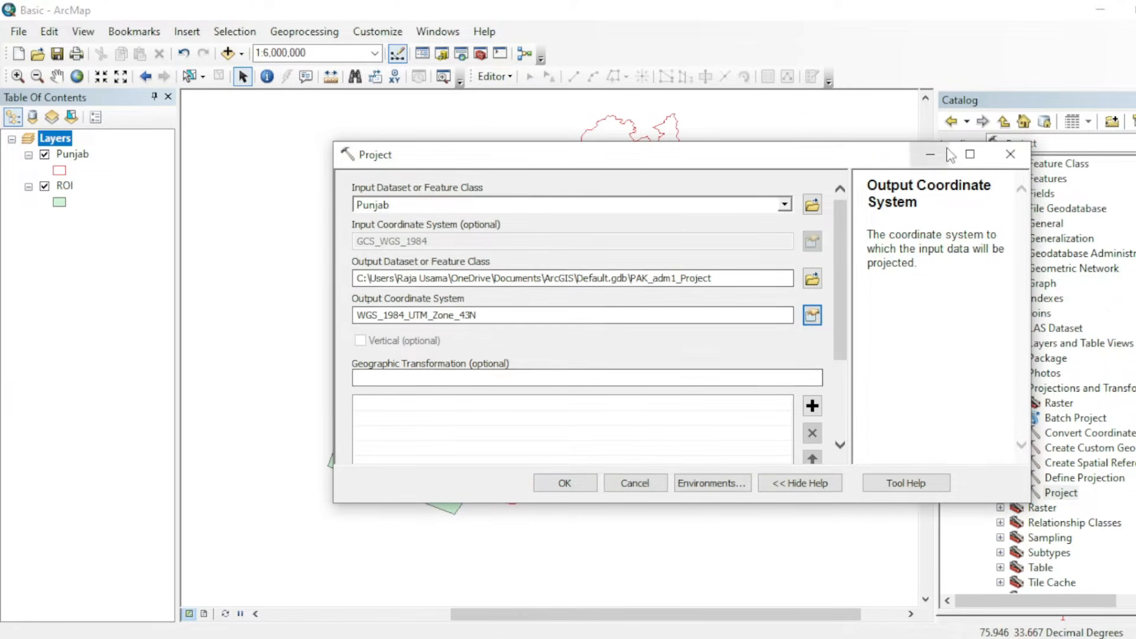
{"action": "left_click", "coordinate": [576, 481]}
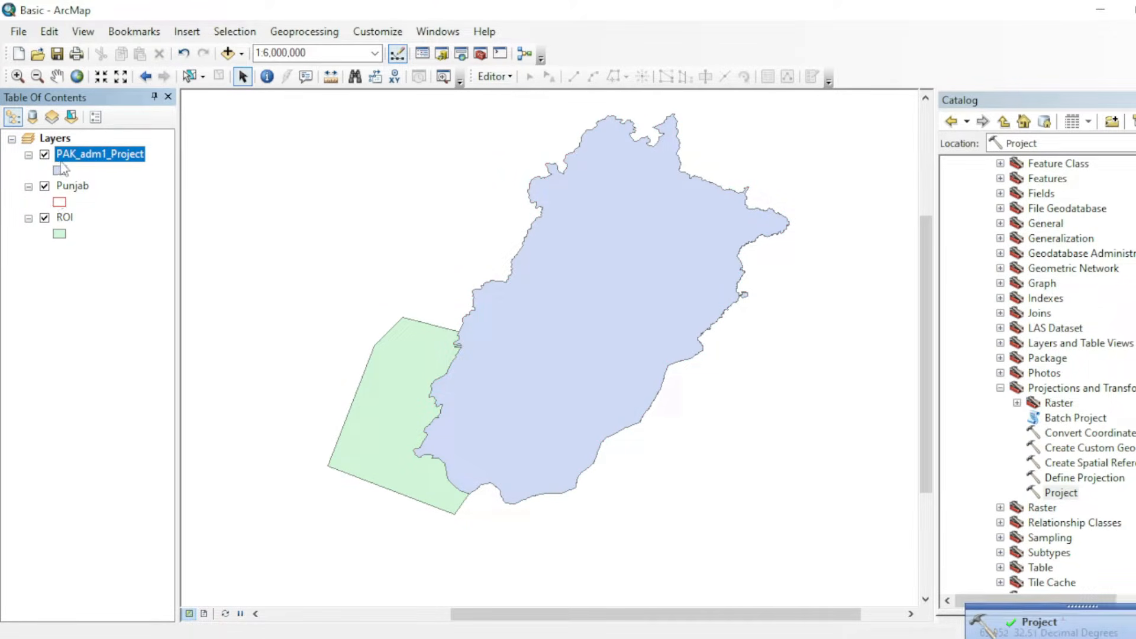
Rename the new PAK_adm1_Project layer as Proj_punjab
{"action": "left_click", "coordinate": [81, 155]}
{"action": "type", "text": "Proj_punjab"}
{"action": "key", "text": "Return"}
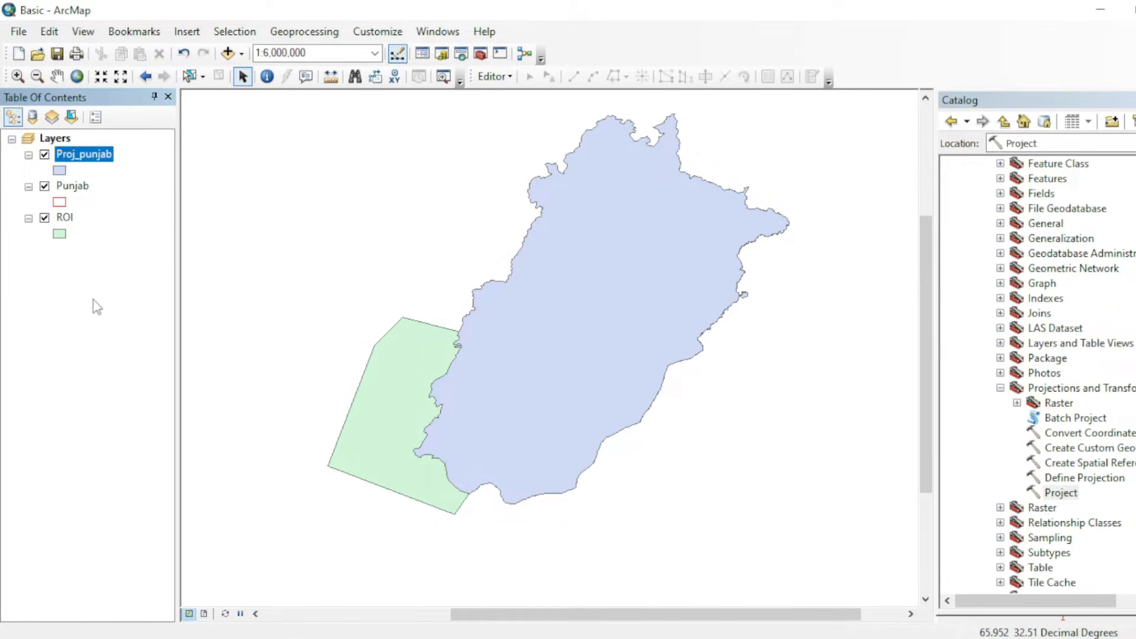
Check the projected coordinate system of the Proj_punjab layer in its source properties and close the properties
{"action": "right_click", "coordinate": [79, 144]}
{"action": "right_click", "coordinate": [81, 154]}
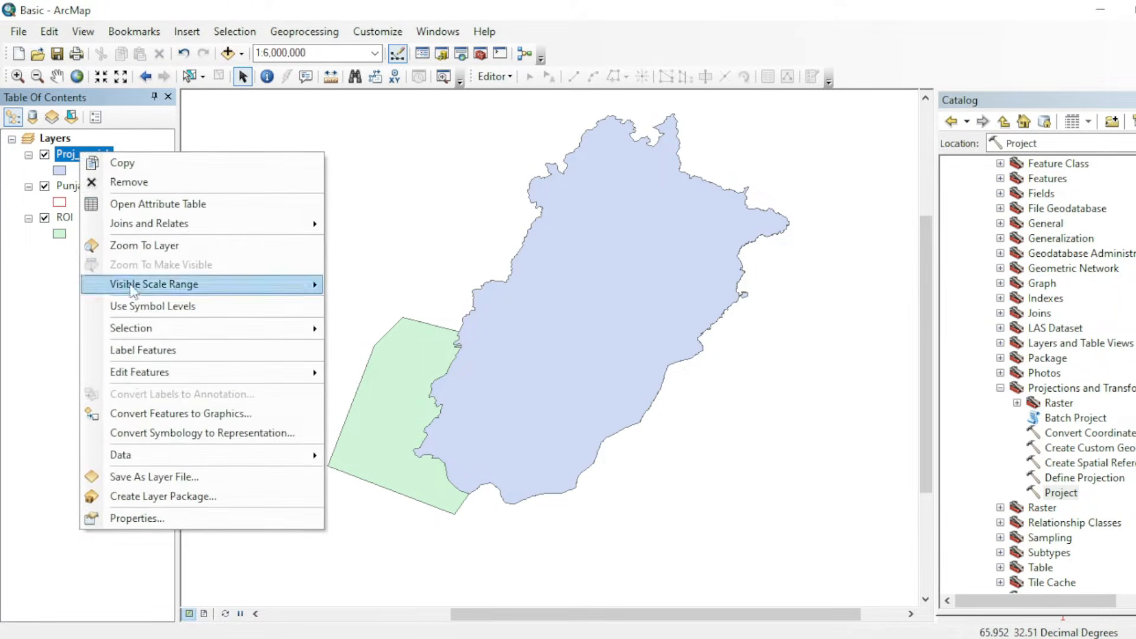
{"action": "left_click", "coordinate": [141, 520]}
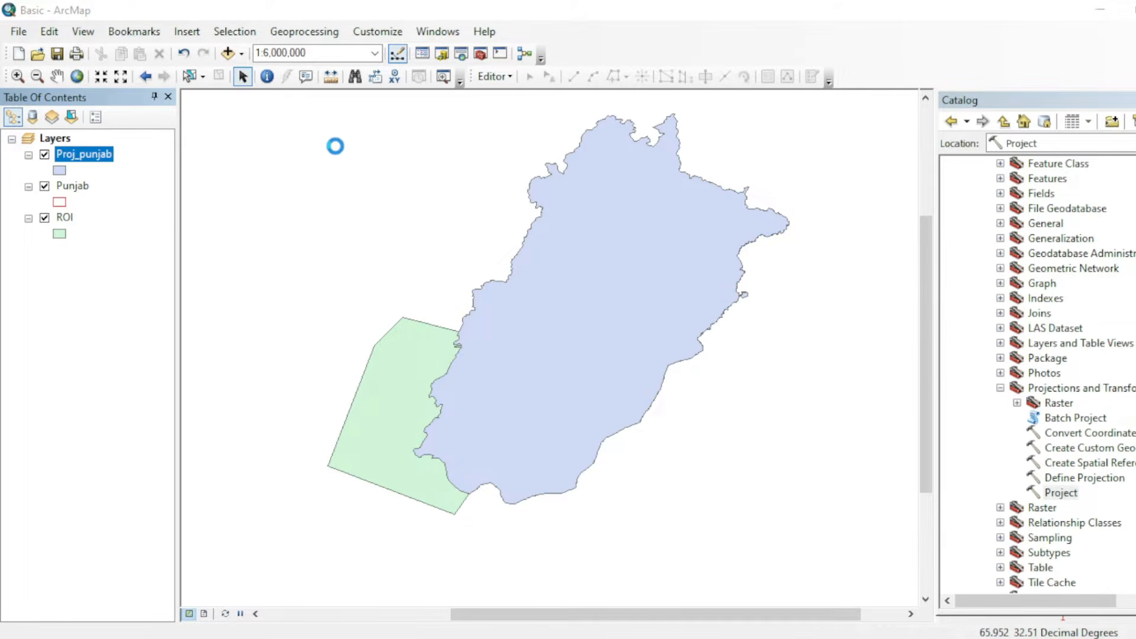
{"action": "left_click", "coordinate": [376, 115]}
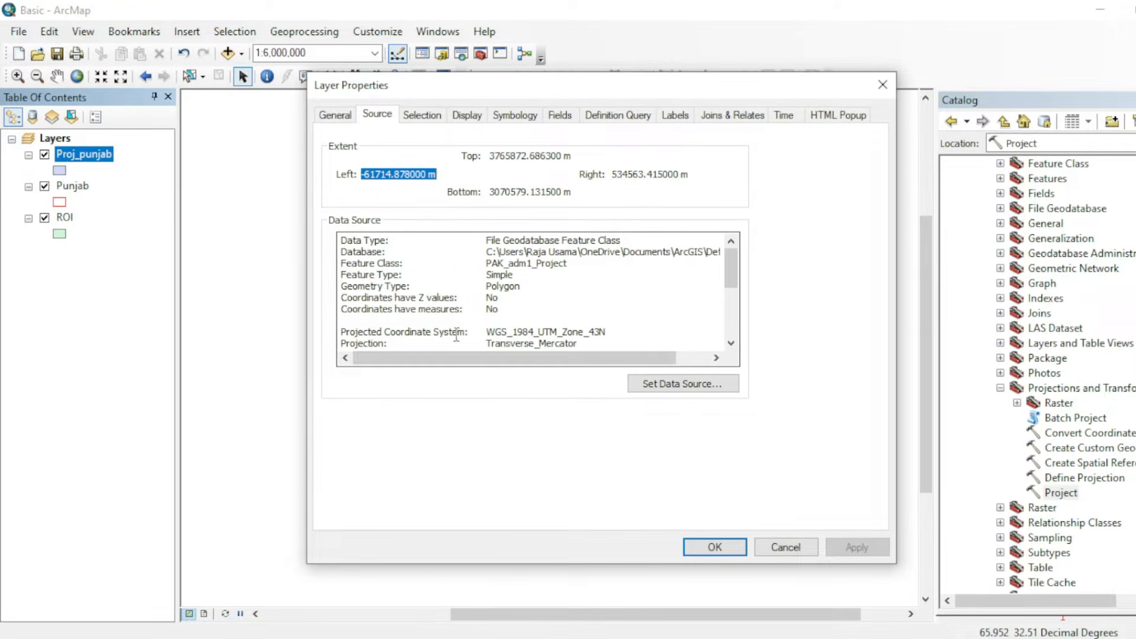
{"action": "left_click_drag", "start_coordinate": [364, 332], "coordinate": [609, 333]}
{"action": "left_click", "coordinate": [613, 332]}
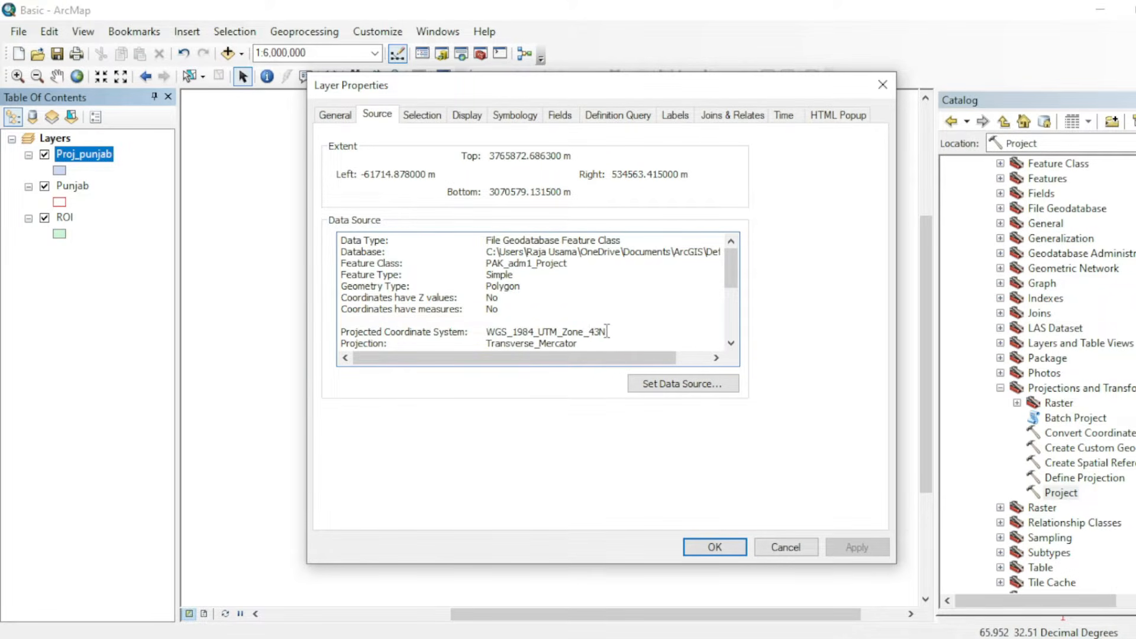
{"action": "left_click", "coordinate": [716, 546]}
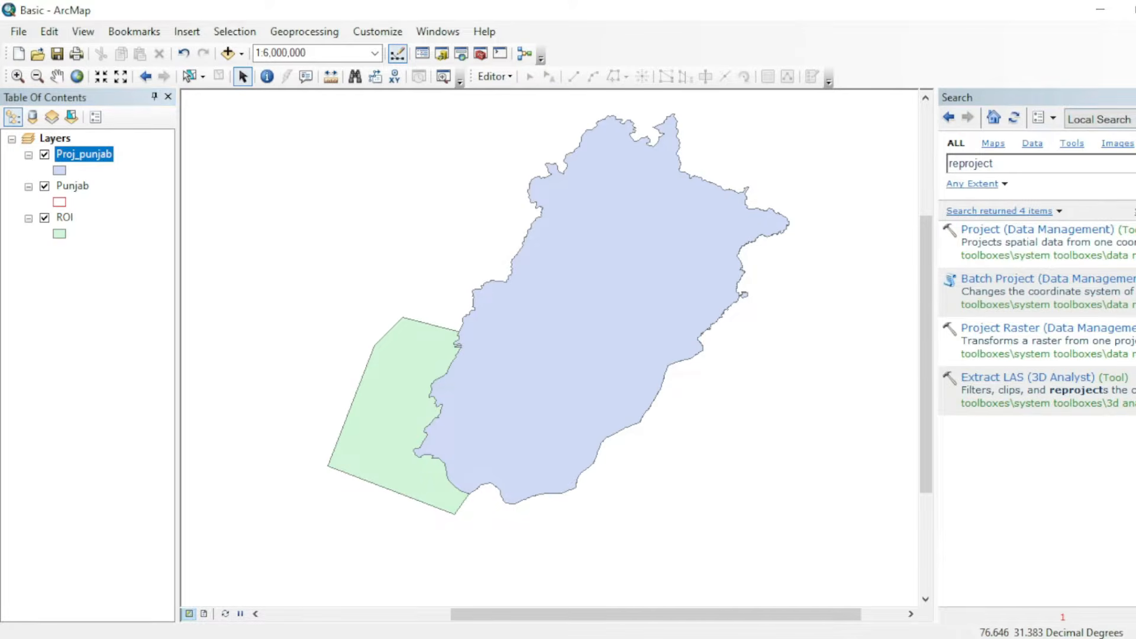
{"action": "right_click", "coordinate": [64, 217]}
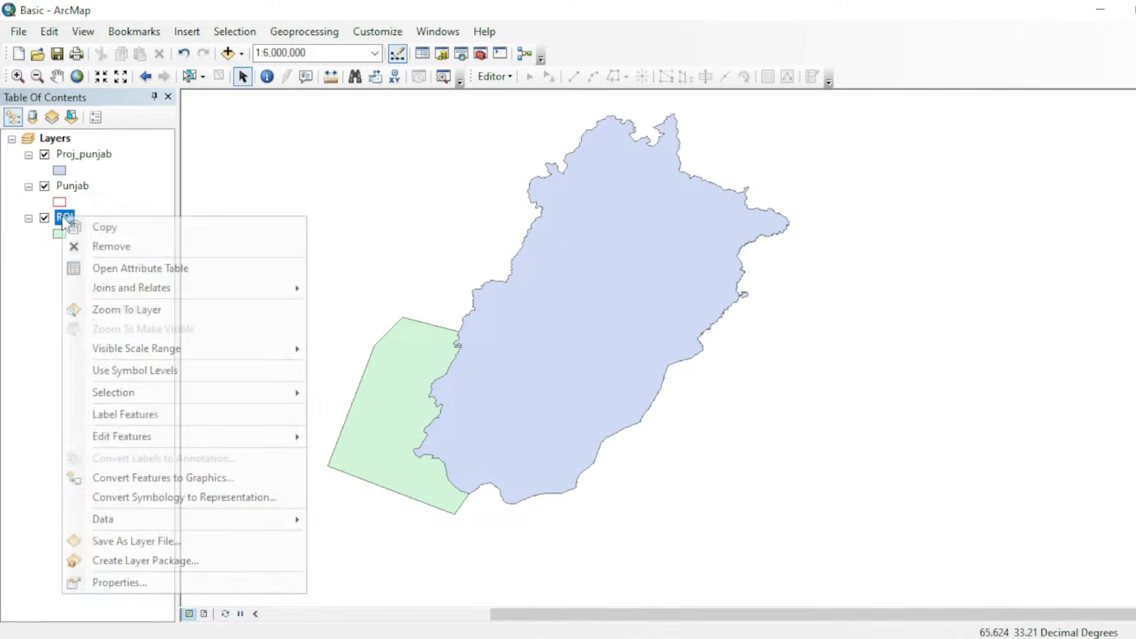
{"action": "left_click", "coordinate": [385, 225]}
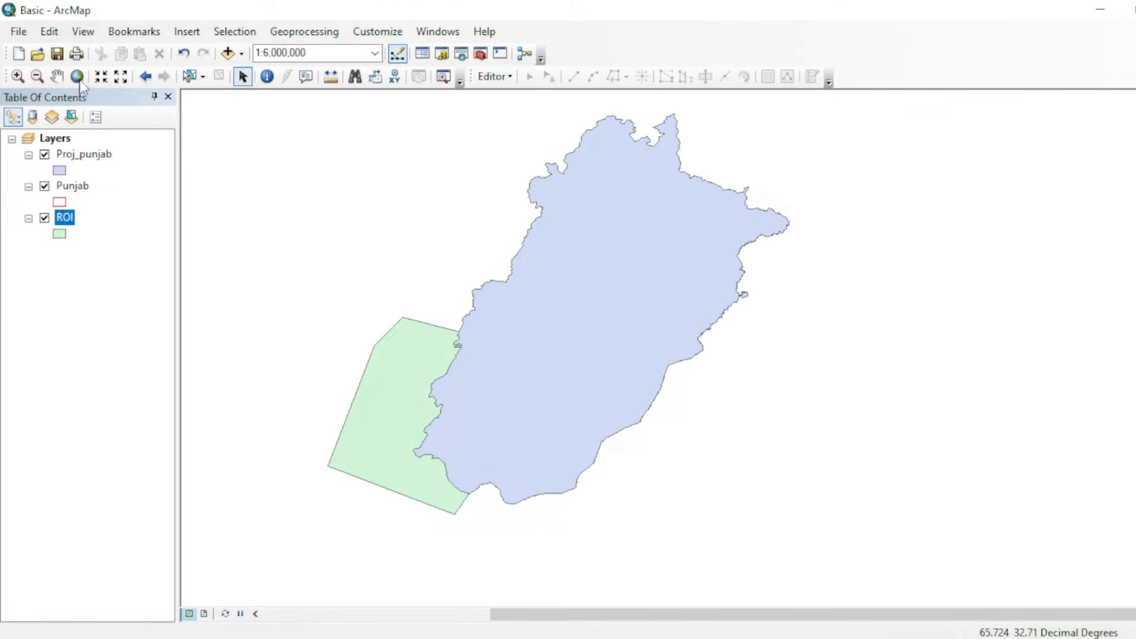
{"action": "left_click", "coordinate": [58, 75]}
{"action": "left_click_drag", "start_coordinate": [404, 310], "coordinate": [421, 326]}
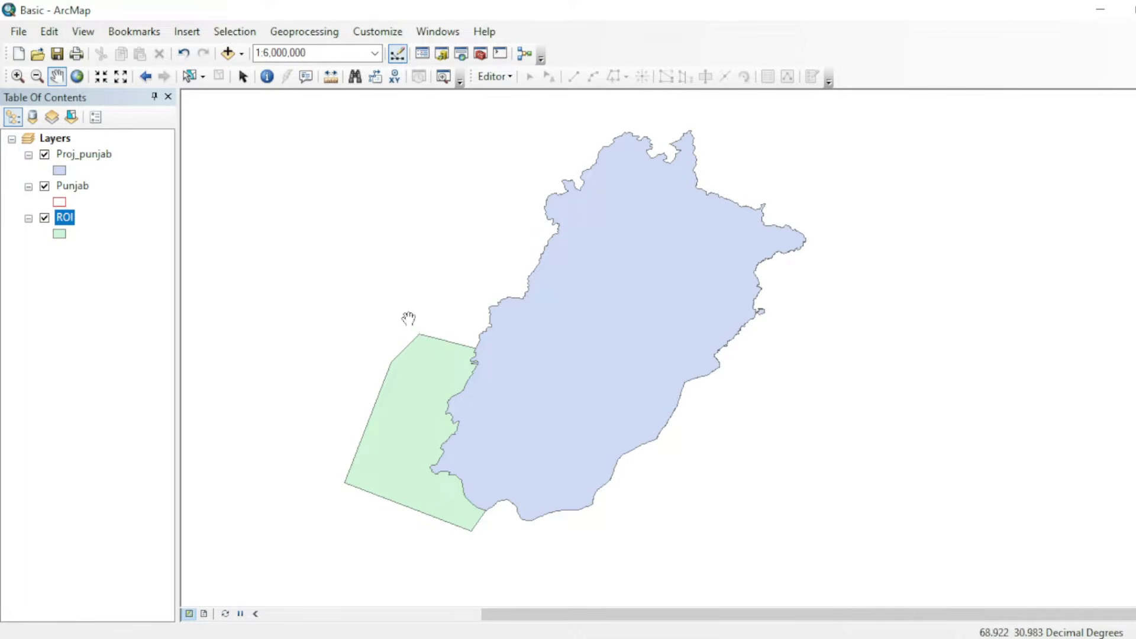
{"action": "right_click", "coordinate": [283, 237]}
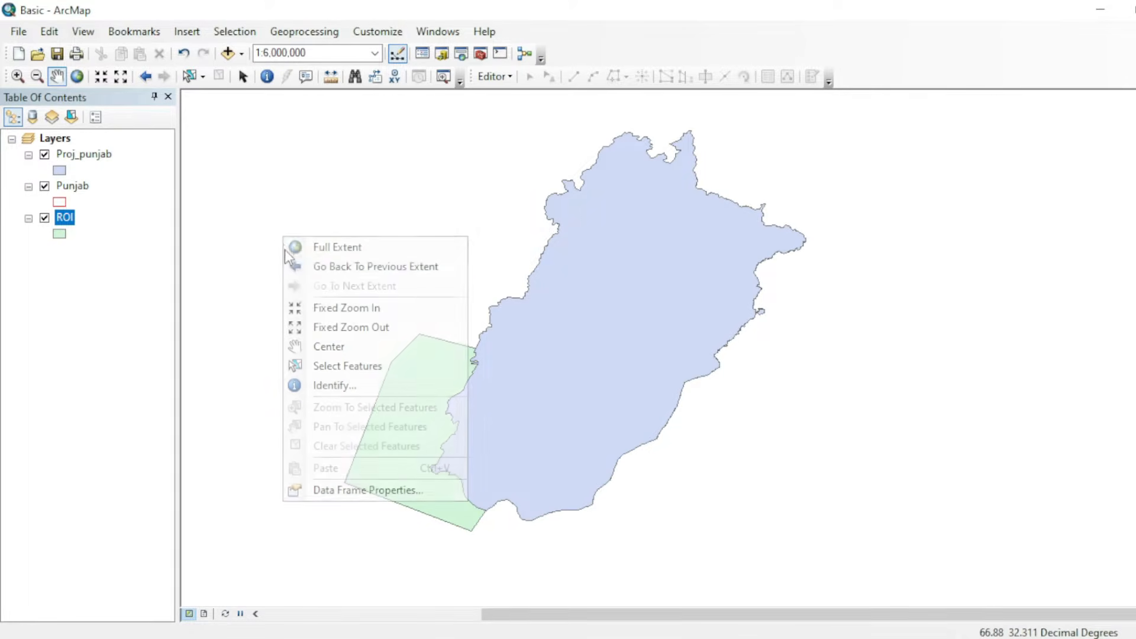
Set the data frame's coordinate system to WGS 1984 UTM Zone 43N
{"action": "left_click", "coordinate": [341, 491]}
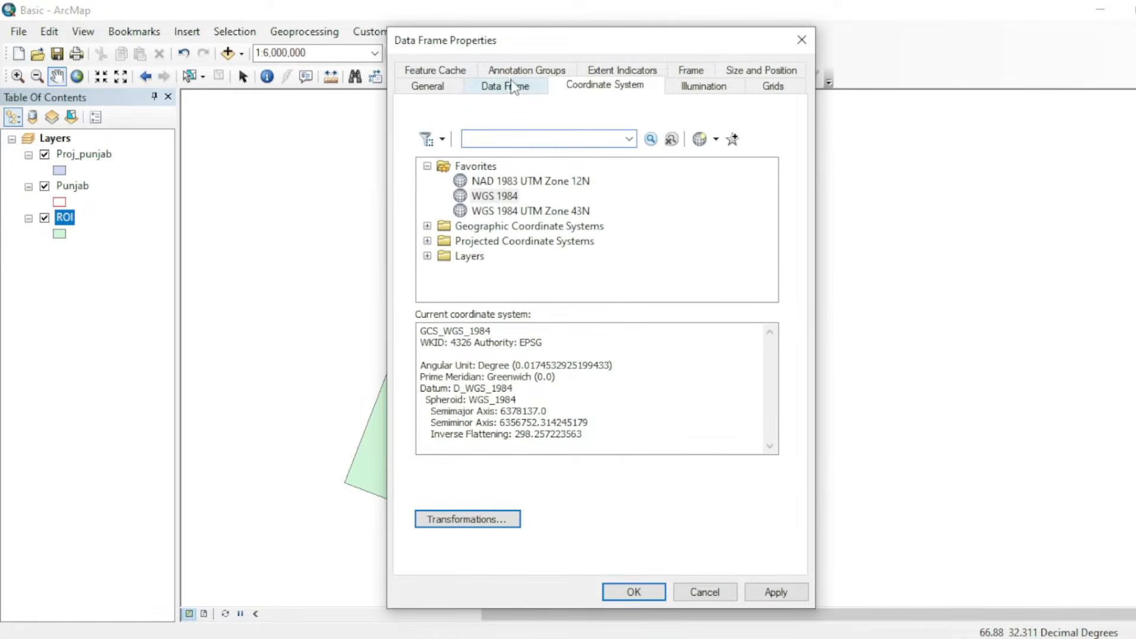
{"action": "left_click", "coordinate": [532, 211]}
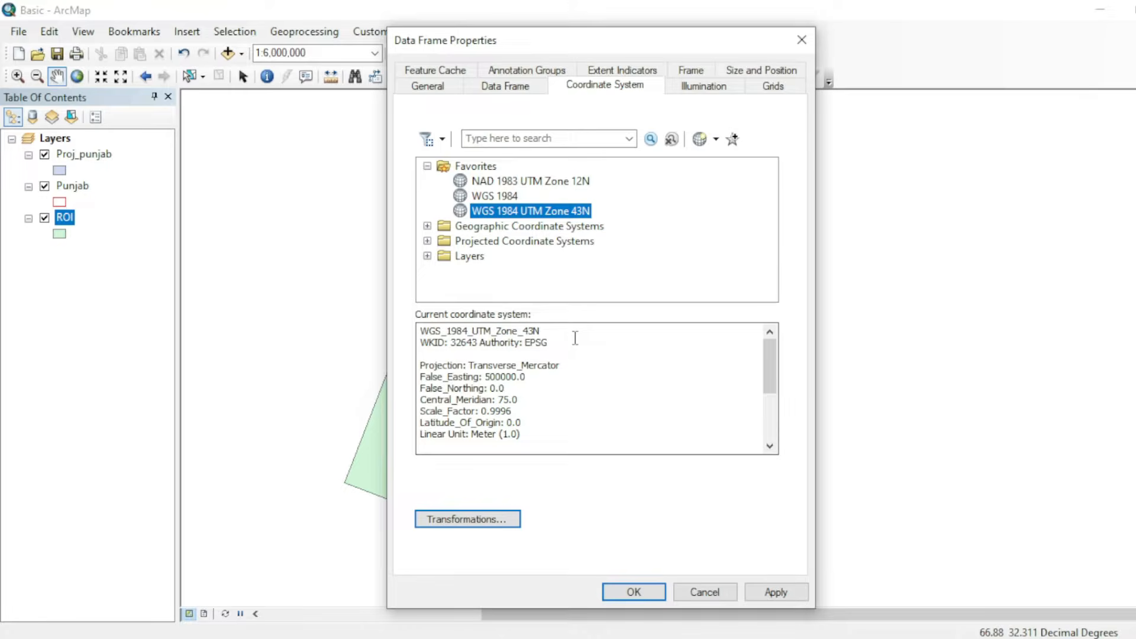
{"action": "left_click", "coordinate": [641, 594]}
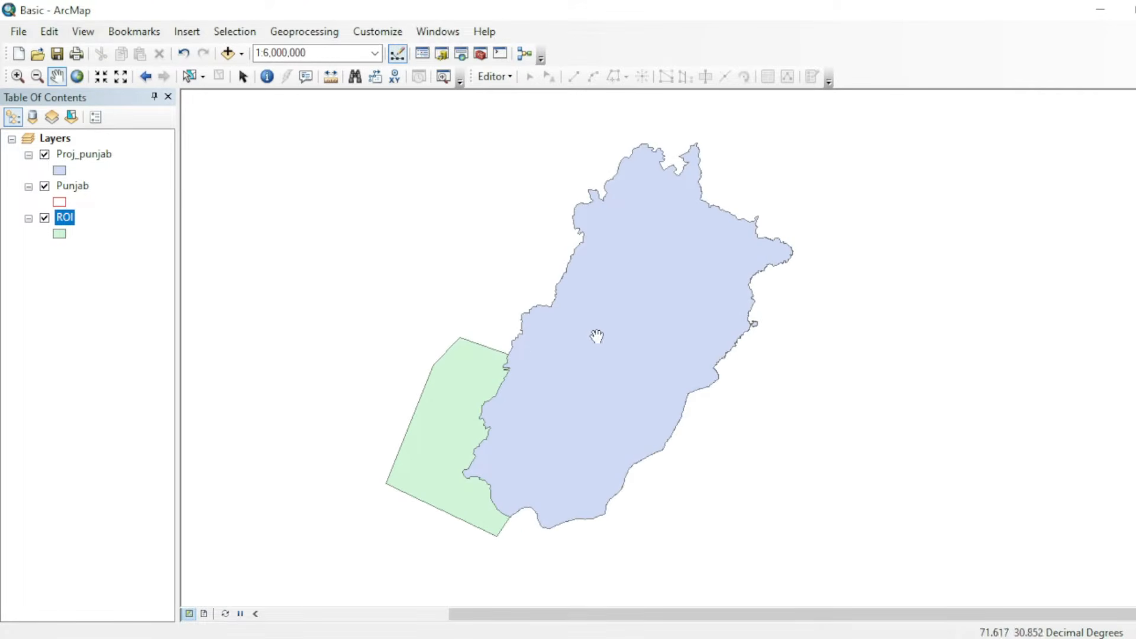
{"action": "left_click_drag", "start_coordinate": [594, 337], "coordinate": [581, 329]}
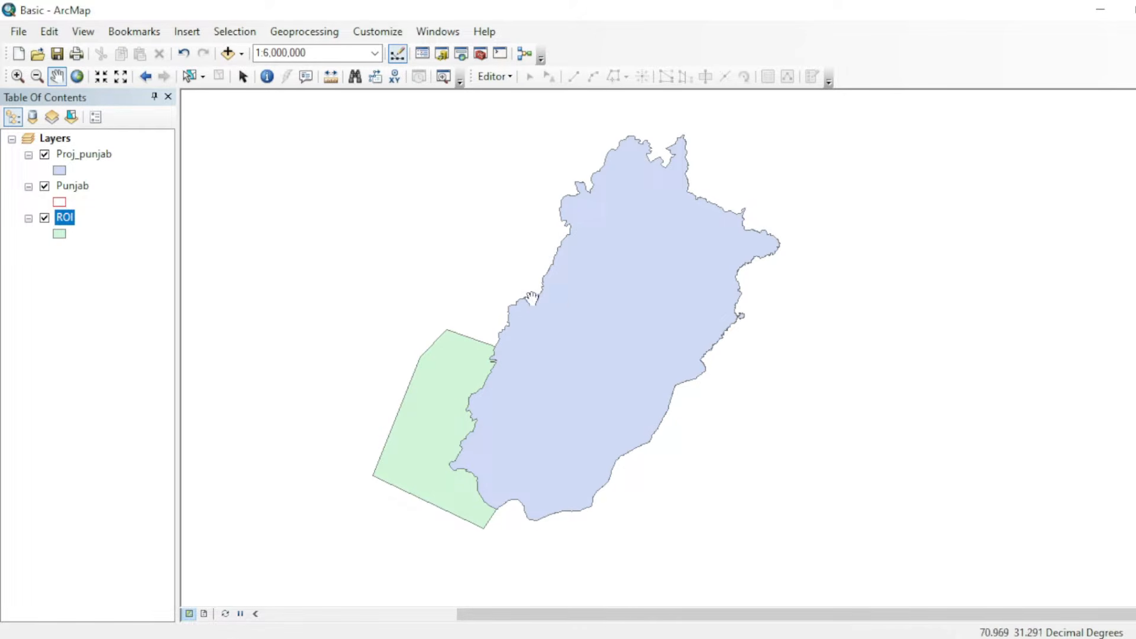
Check the ROI layer's source coordinate system in its layer properties
{"action": "right_click", "coordinate": [63, 223]}
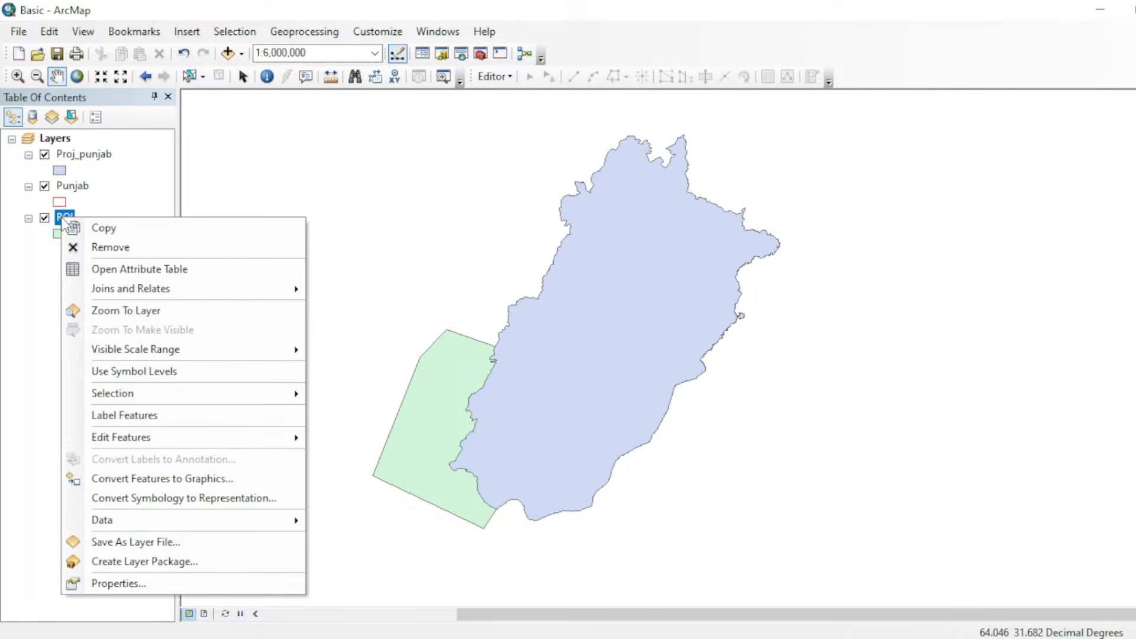
{"action": "left_click", "coordinate": [109, 583]}
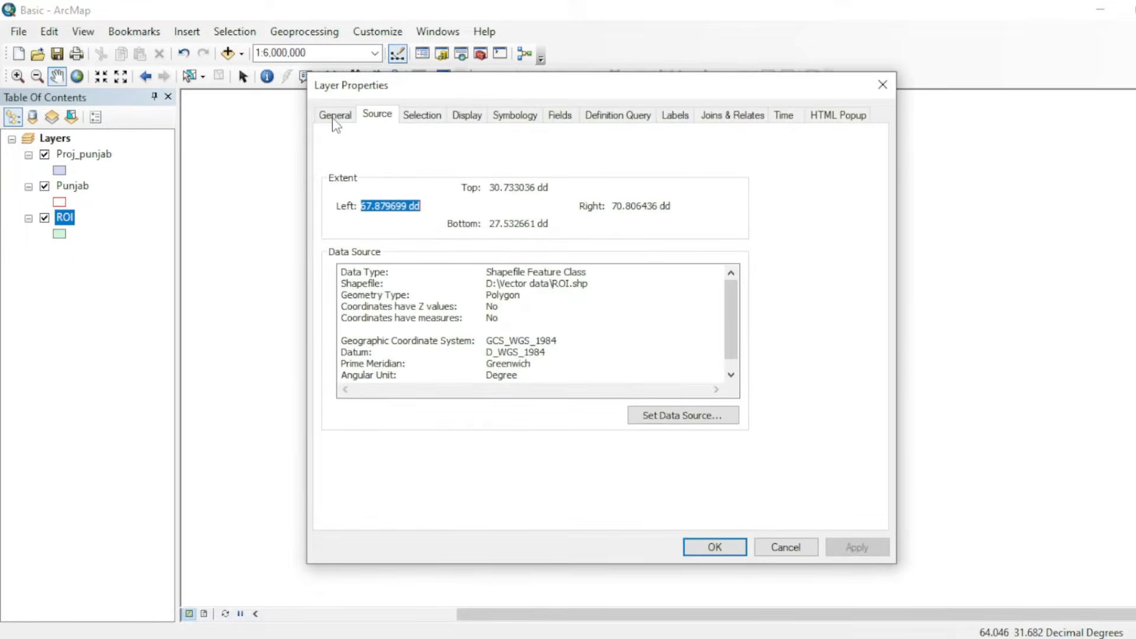
{"action": "left_click_drag", "start_coordinate": [353, 343], "coordinate": [536, 348]}
{"action": "left_click", "coordinate": [548, 341]}
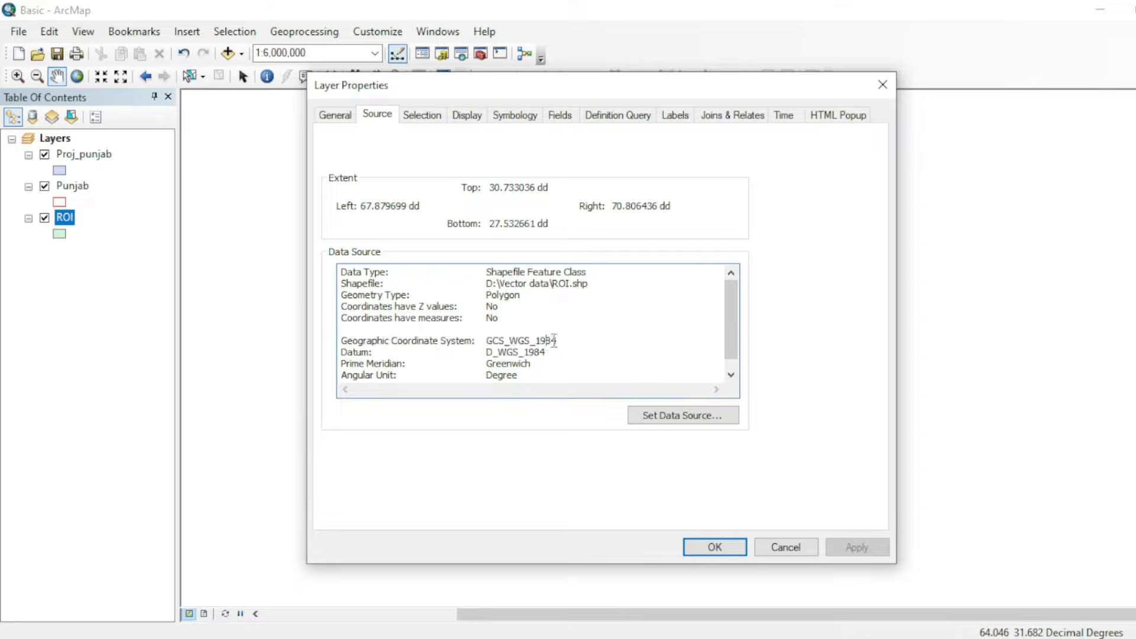
{"action": "left_click", "coordinate": [883, 85]}
Export all ROI features to D:\3rdpred\Export_Output.shp using the data frame's coordinate system, and add the result to the map
{"action": "right_click", "coordinate": [64, 220]}
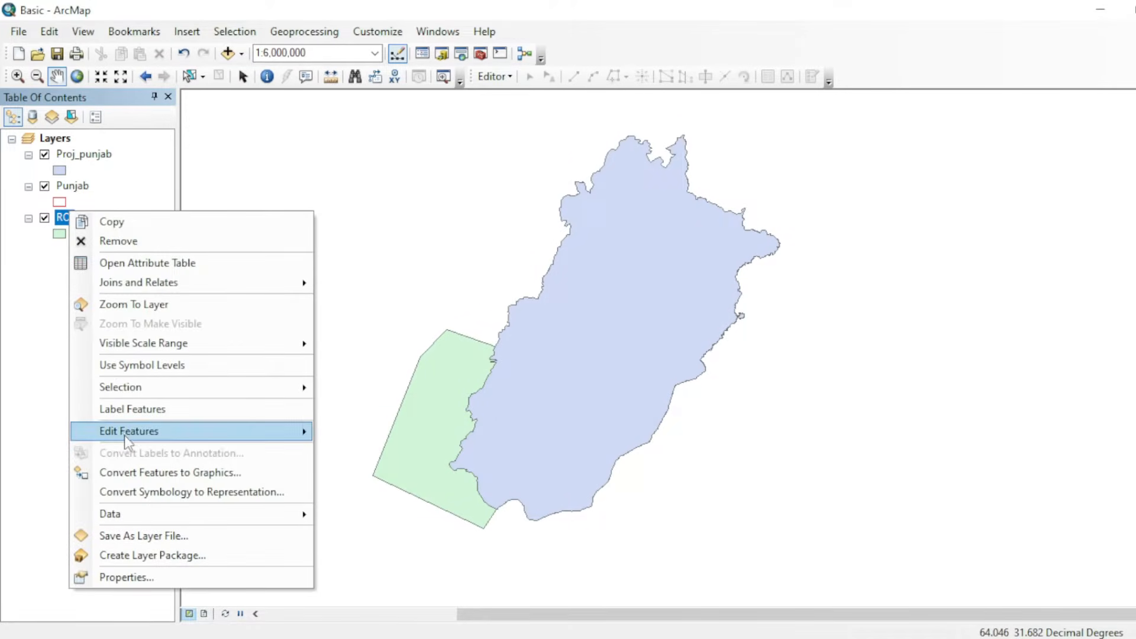
{"action": "mouse_move", "coordinate": [275, 512]}
{"action": "left_click", "coordinate": [374, 535]}
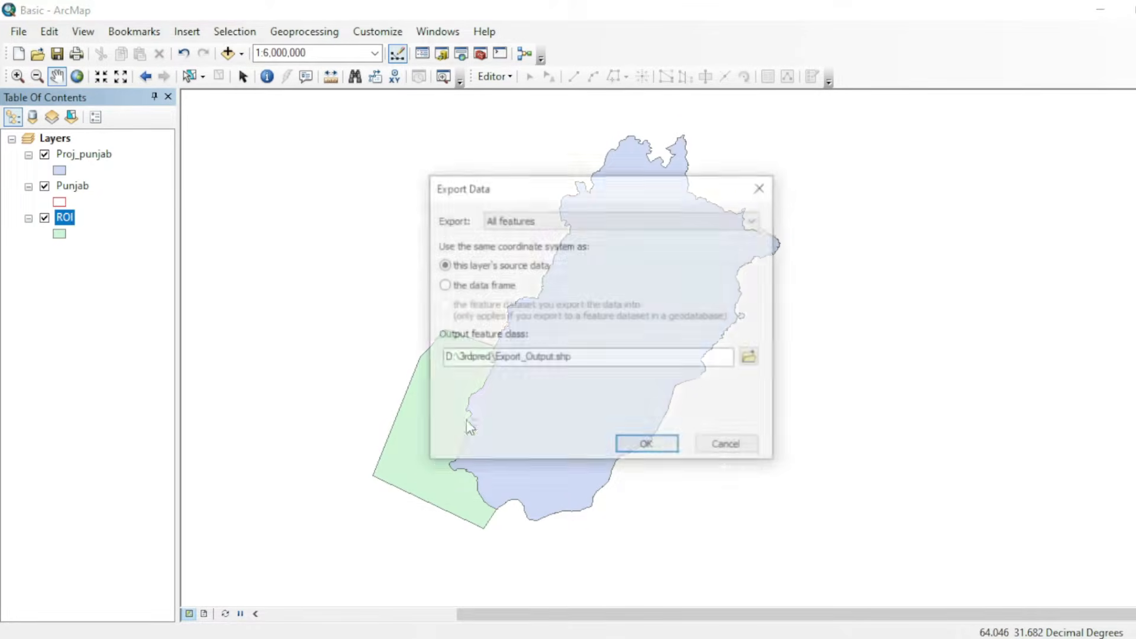
{"action": "left_click_drag", "start_coordinate": [515, 187], "coordinate": [524, 118]}
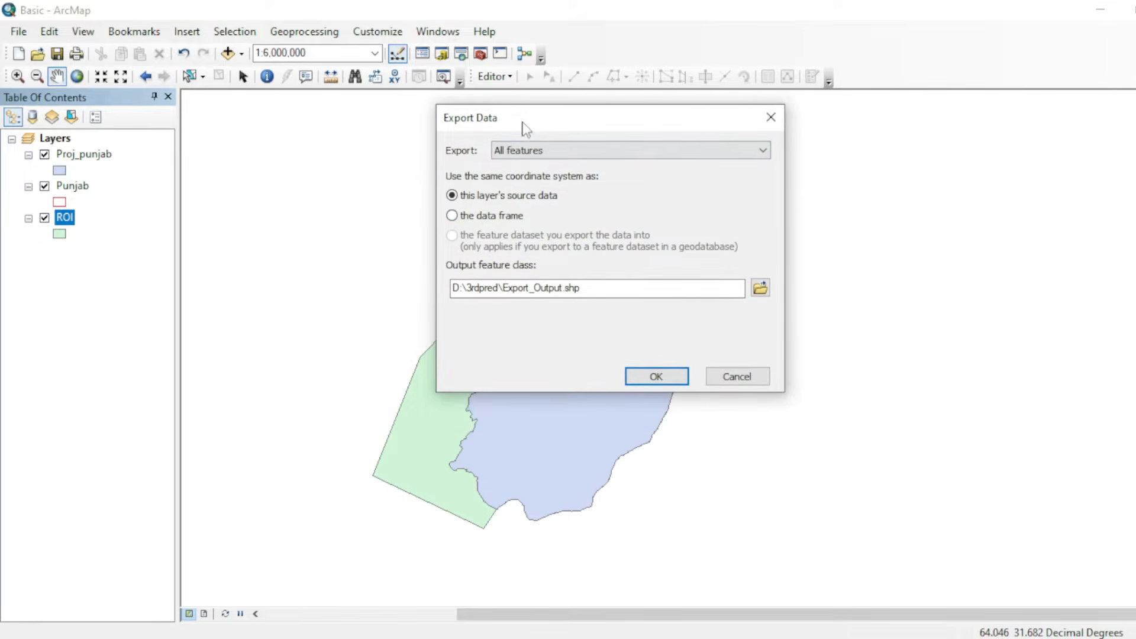
{"action": "left_click", "coordinate": [452, 216]}
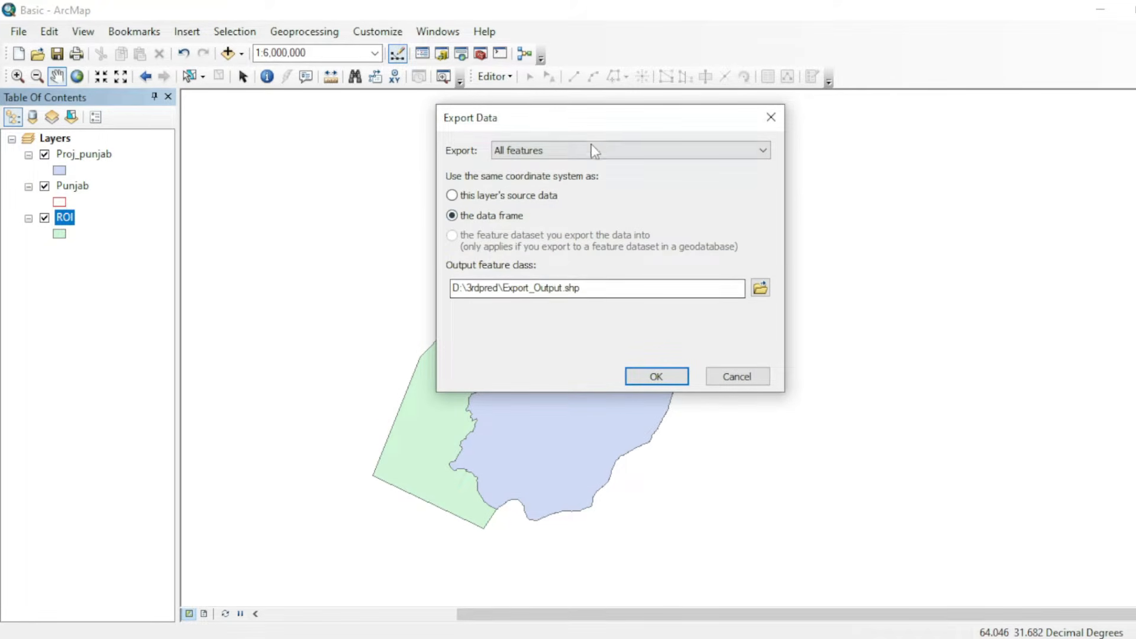
{"action": "left_click_drag", "start_coordinate": [610, 127], "coordinate": [611, 90]}
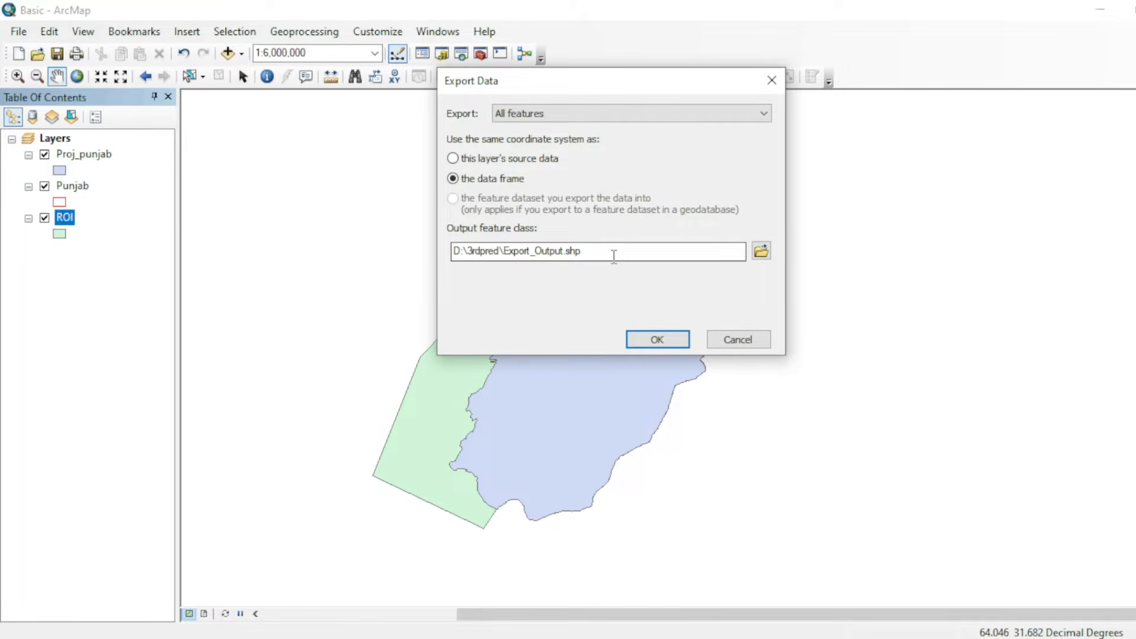
{"action": "left_click", "coordinate": [657, 343]}
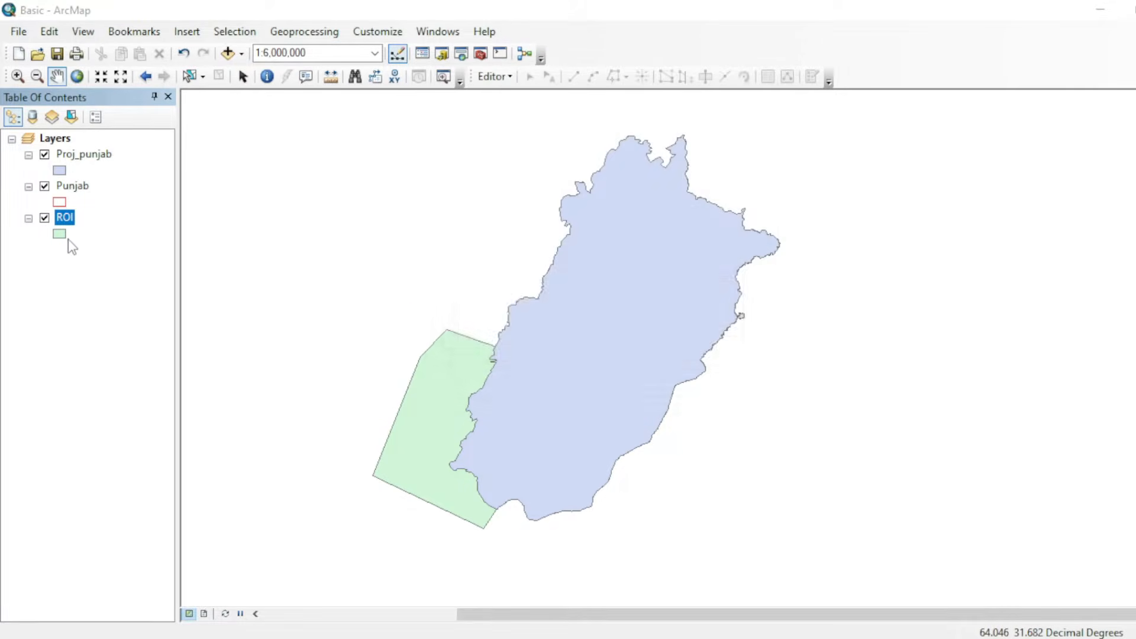
{"action": "left_click", "coordinate": [665, 398]}
Remove the original ROI and Punjab layers from the map
{"action": "right_click", "coordinate": [63, 248]}
{"action": "left_click", "coordinate": [132, 279]}
{"action": "right_click", "coordinate": [68, 219]}
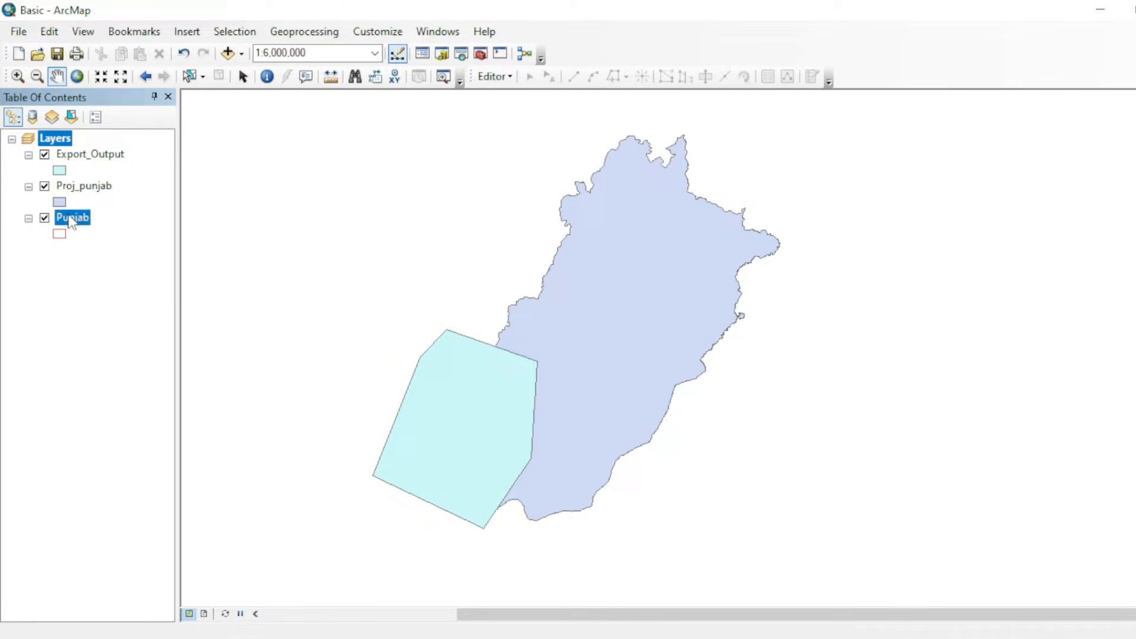
{"action": "left_click", "coordinate": [126, 245]}
Check the projected coordinate system of the Export_Output layer in its source properties
{"action": "right_click", "coordinate": [92, 155]}
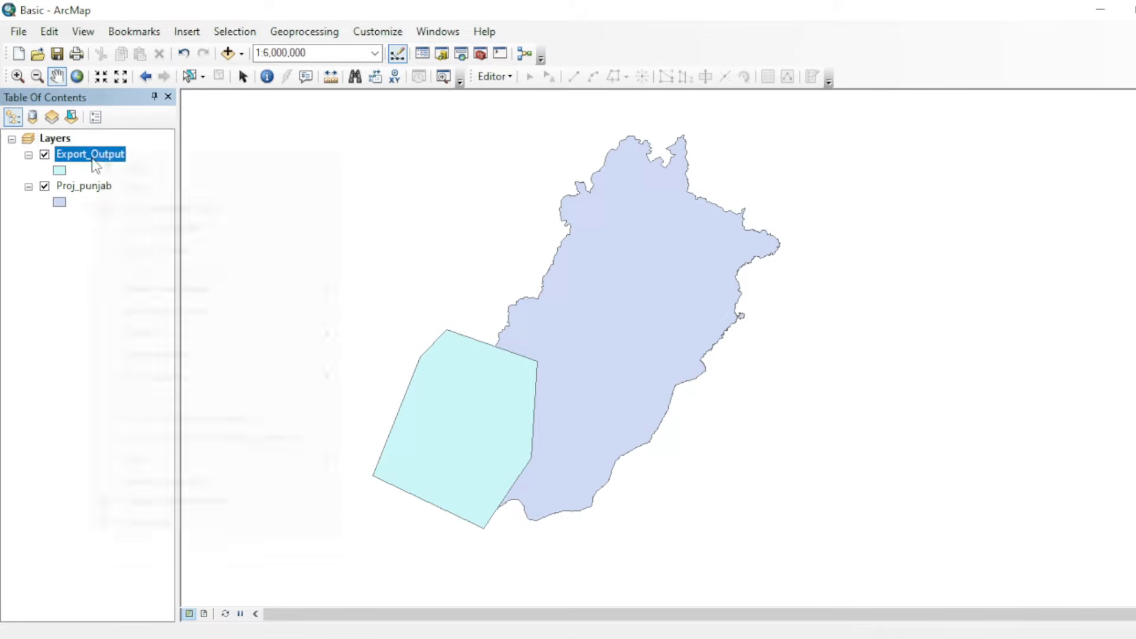
{"action": "left_click", "coordinate": [151, 524]}
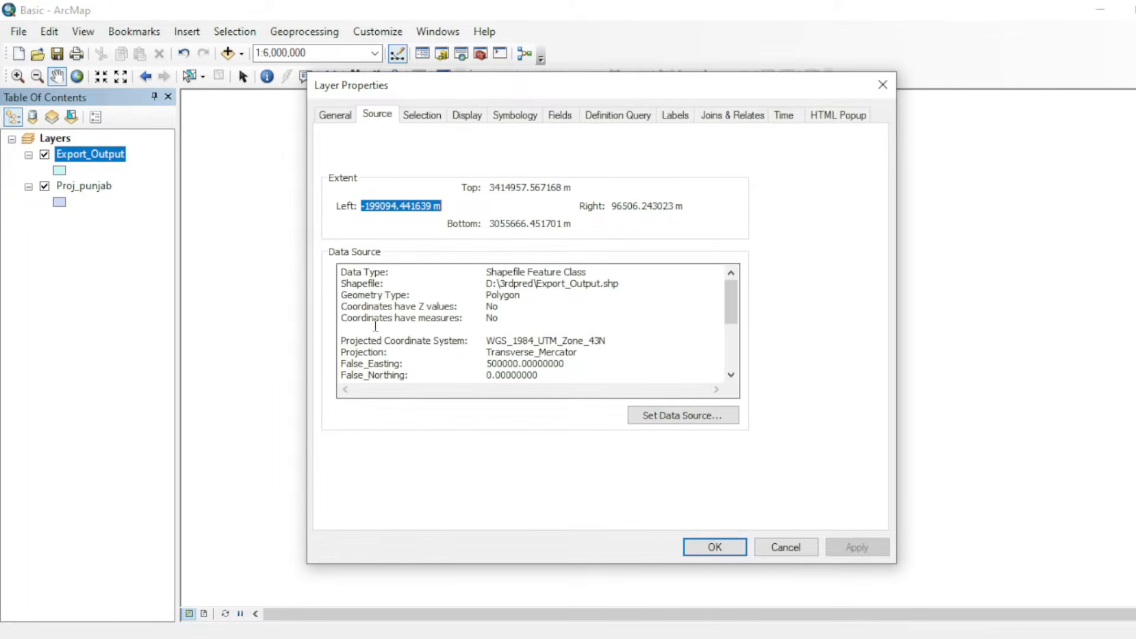
{"action": "left_click_drag", "start_coordinate": [342, 341], "coordinate": [607, 342]}
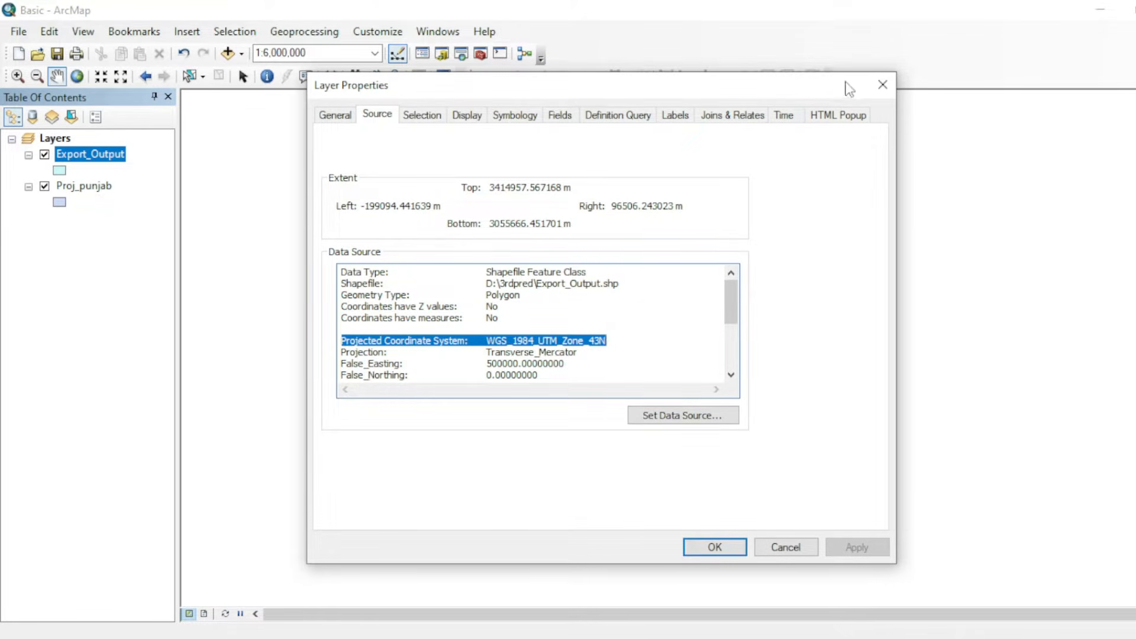
{"action": "left_click", "coordinate": [882, 85]}
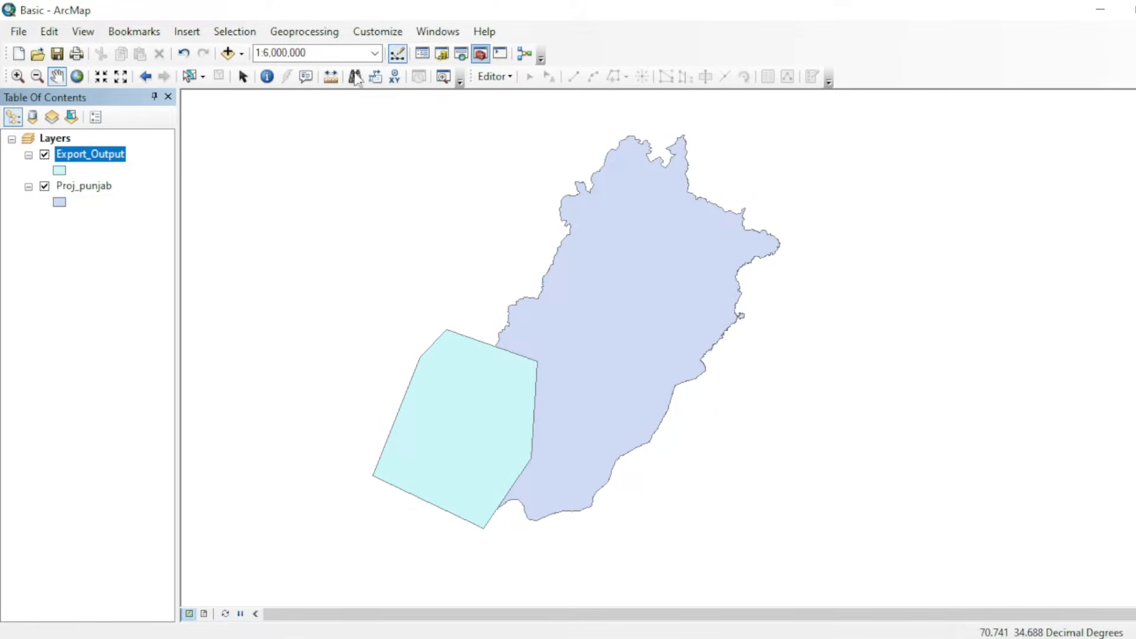
{"action": "right_click", "coordinate": [274, 253]}
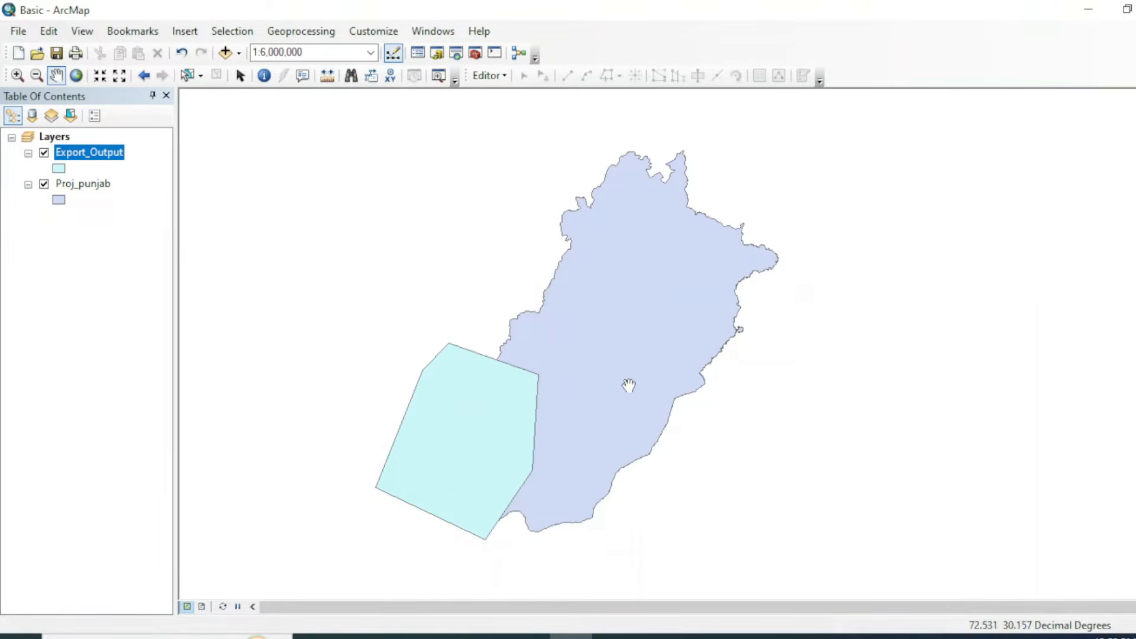
Add a decimal numeric field named Area_sqkm to the Export_Output attribute table
{"action": "left_click_drag", "start_coordinate": [591, 348], "coordinate": [596, 339]}
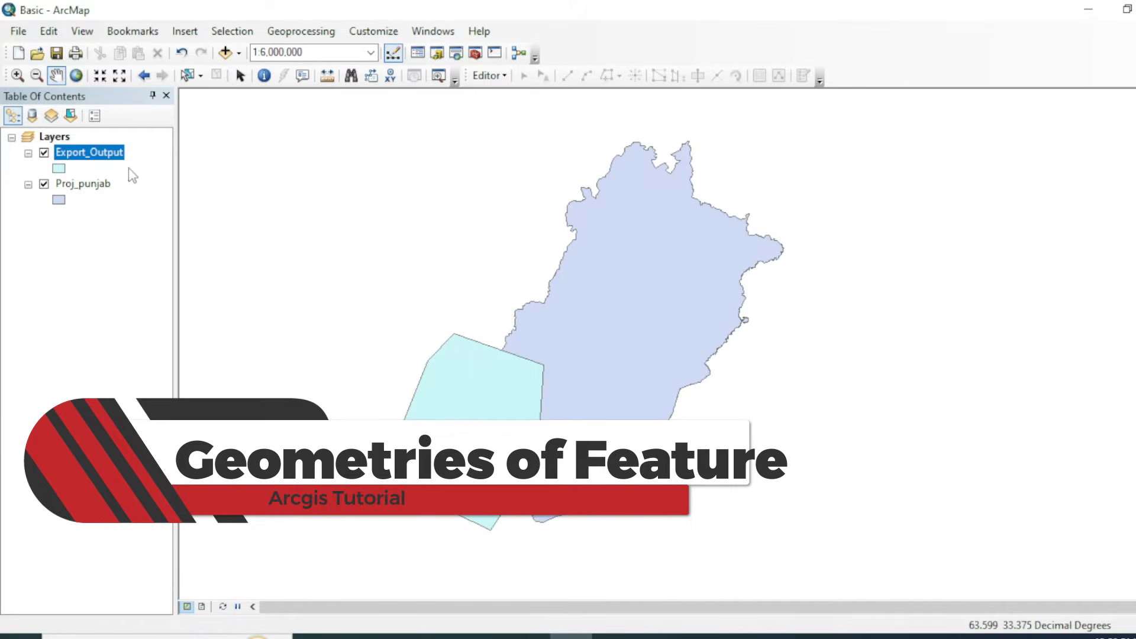
{"action": "right_click", "coordinate": [102, 156]}
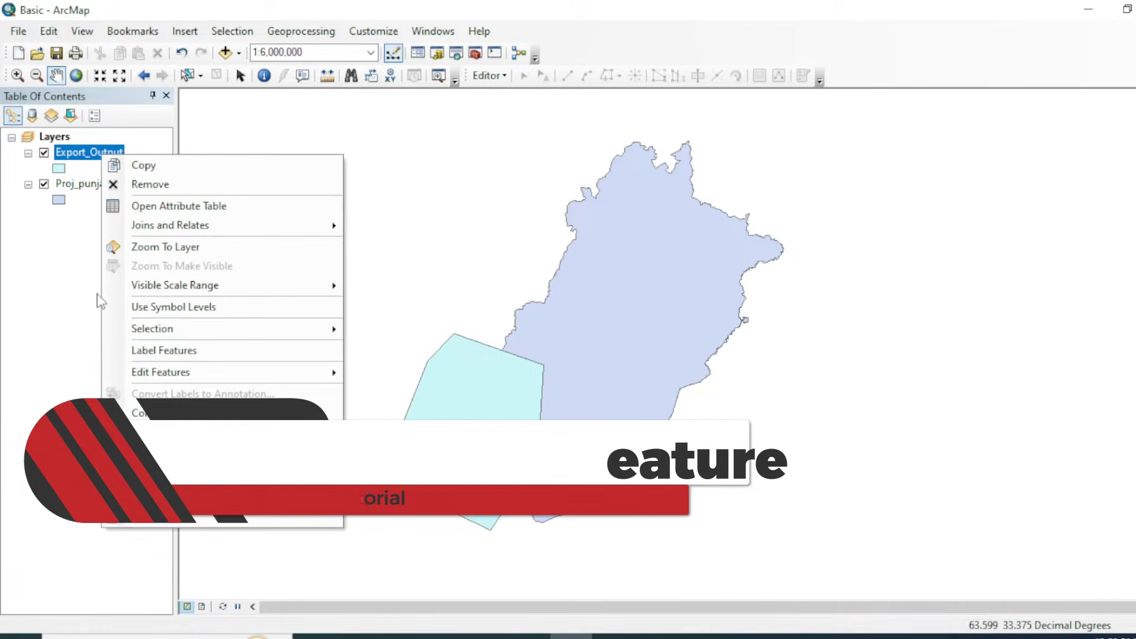
{"action": "left_click", "coordinate": [157, 208]}
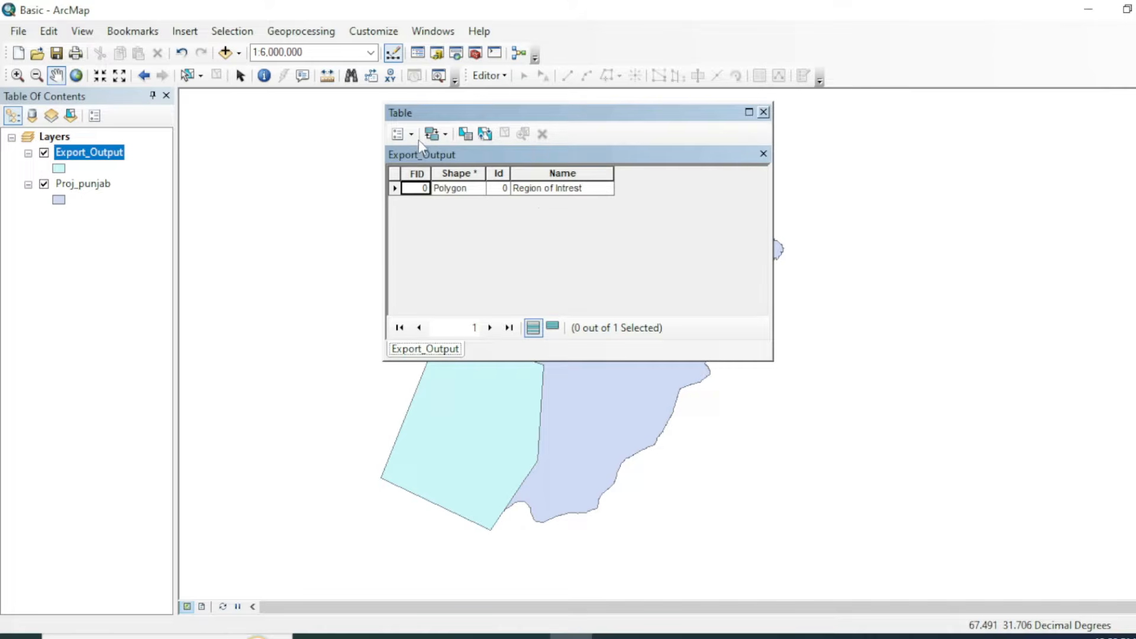
{"action": "left_click", "coordinate": [409, 133]}
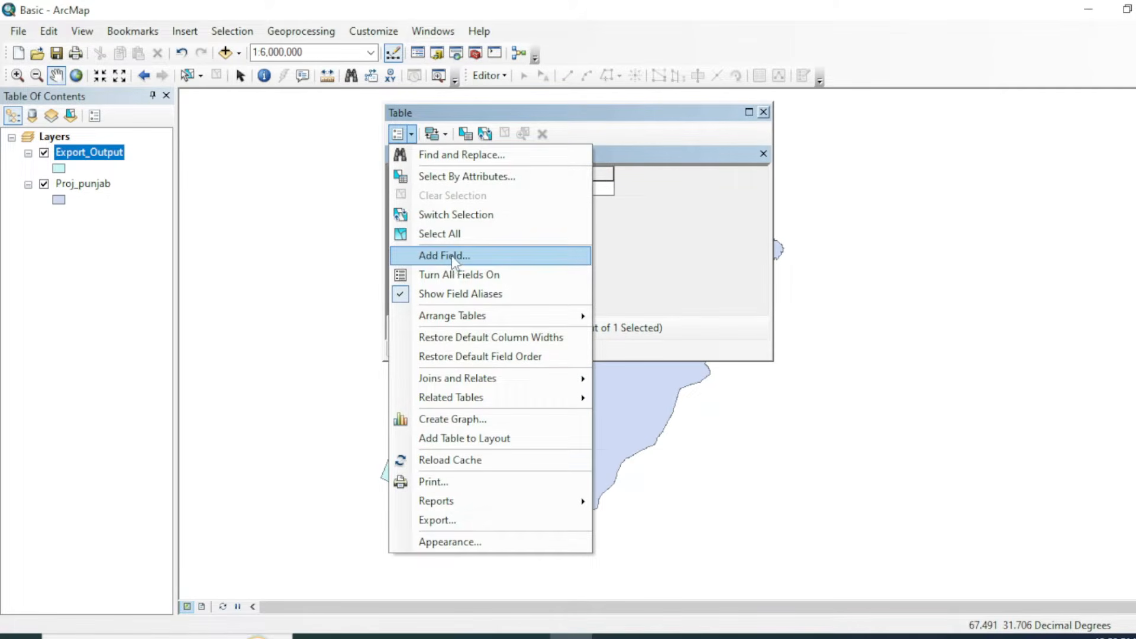
{"action": "left_click", "coordinate": [453, 256]}
{"action": "type", "text": "Area_sqkm"}
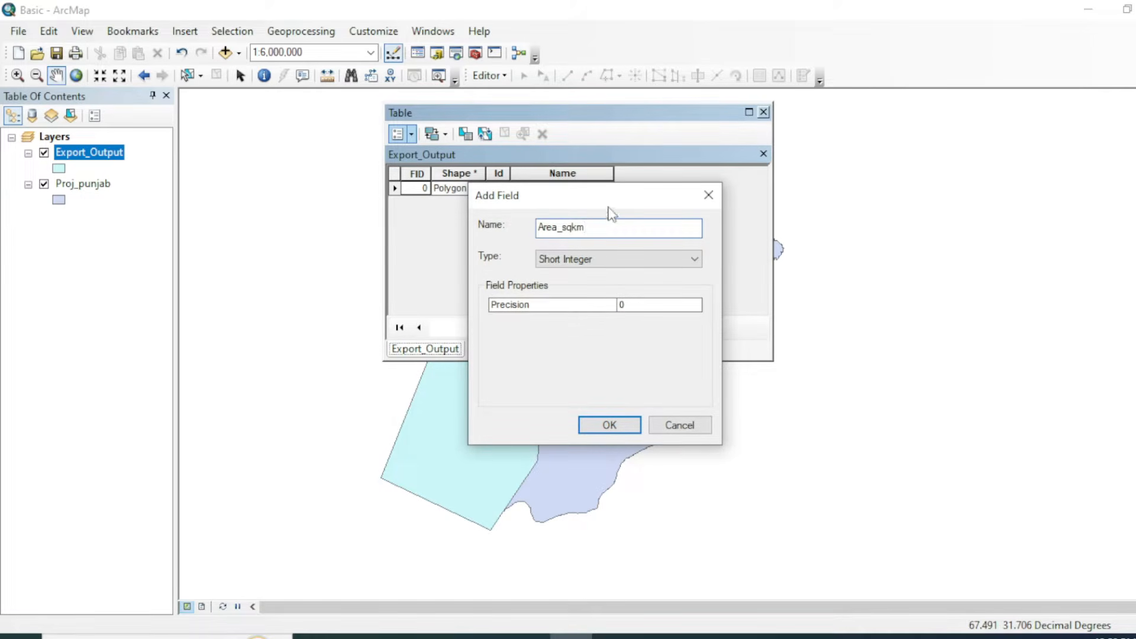
{"action": "left_click", "coordinate": [589, 260]}
{"action": "left_click", "coordinate": [561, 307]}
{"action": "left_click", "coordinate": [617, 431]}
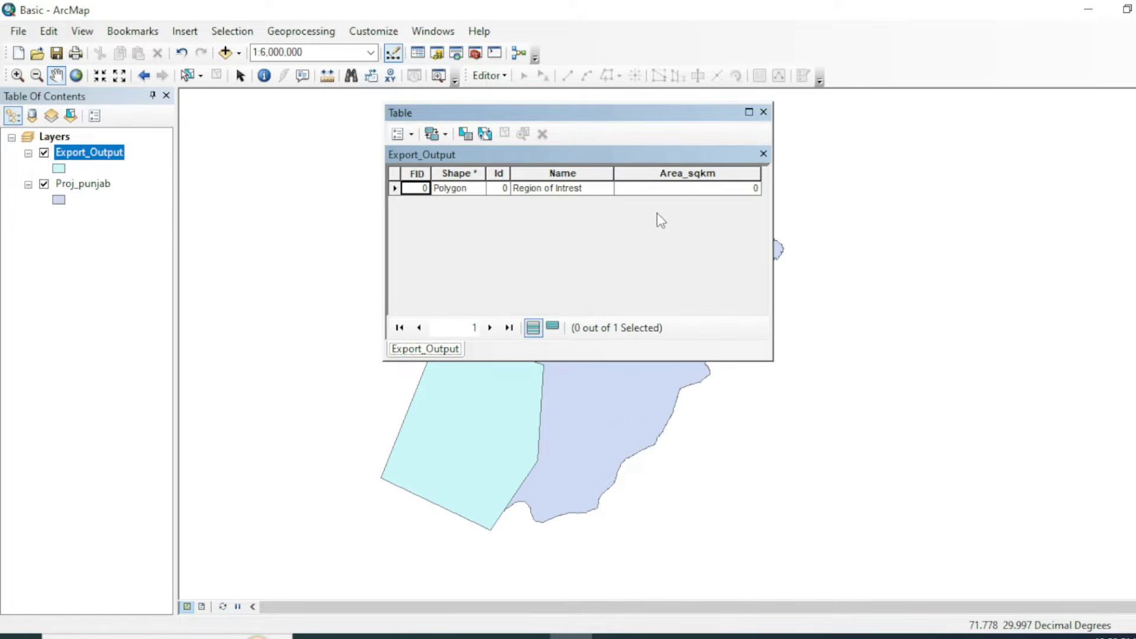
Calculate the polygon's area into Area_sqkm in square kilometers, using the data source's coordinate system
{"action": "right_click", "coordinate": [682, 173]}
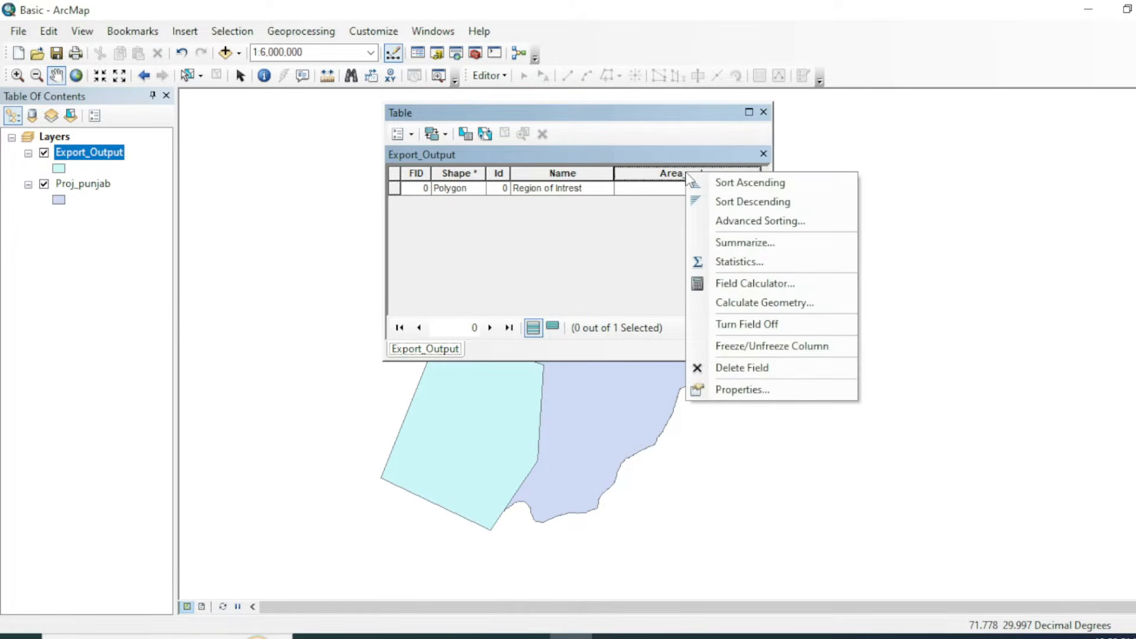
{"action": "left_click", "coordinate": [757, 303]}
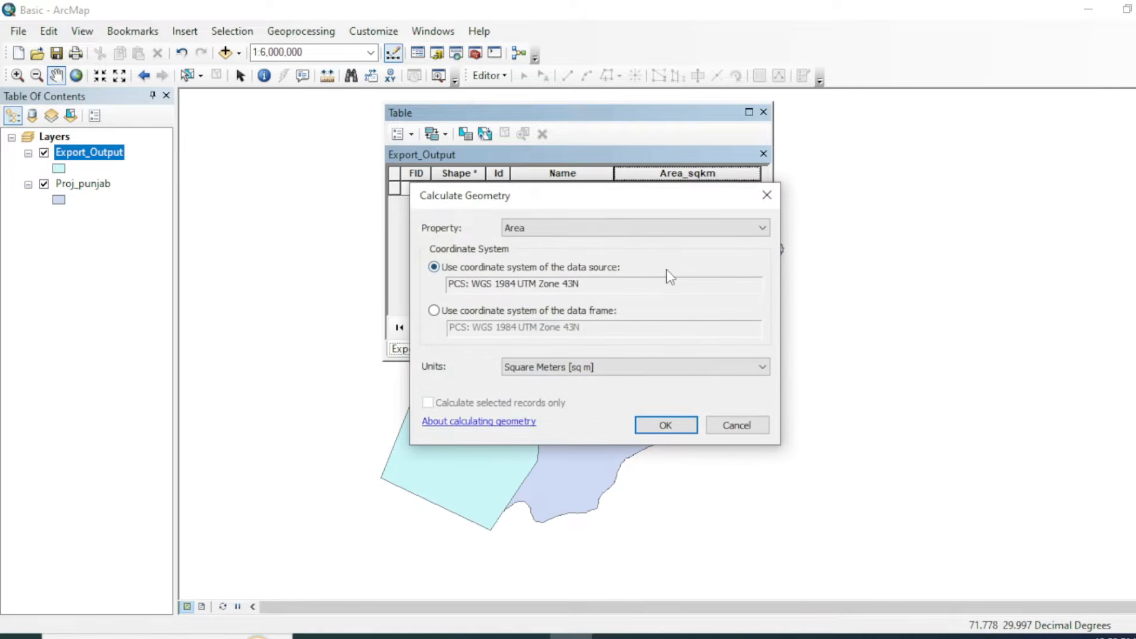
{"action": "left_click", "coordinate": [568, 367]}
{"action": "left_click", "coordinate": [568, 441]}
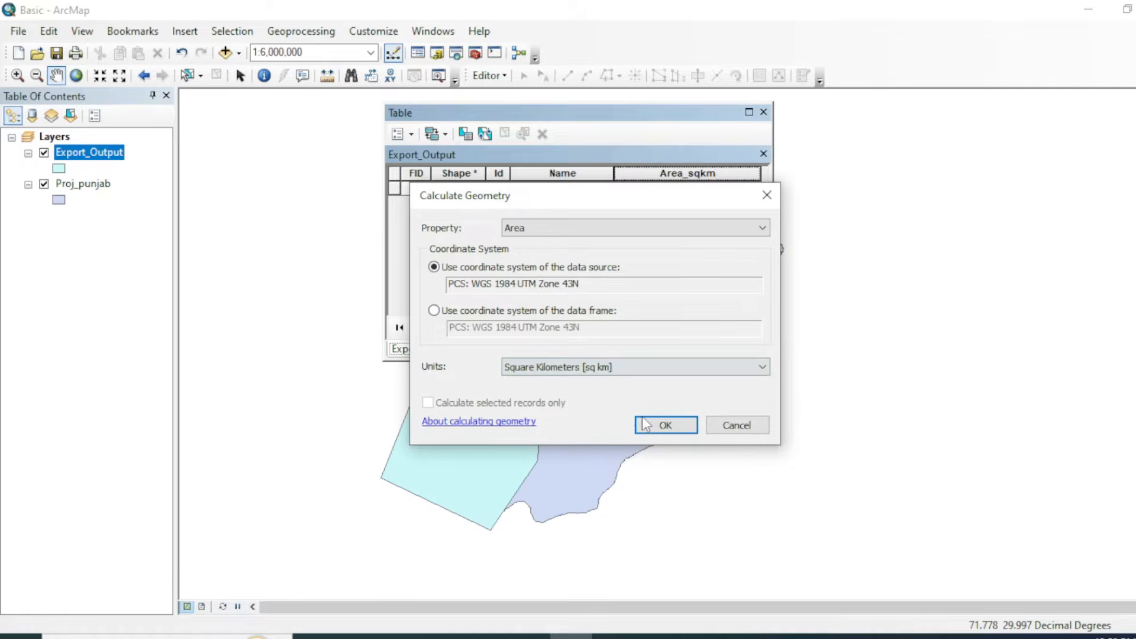
{"action": "left_click", "coordinate": [666, 425]}
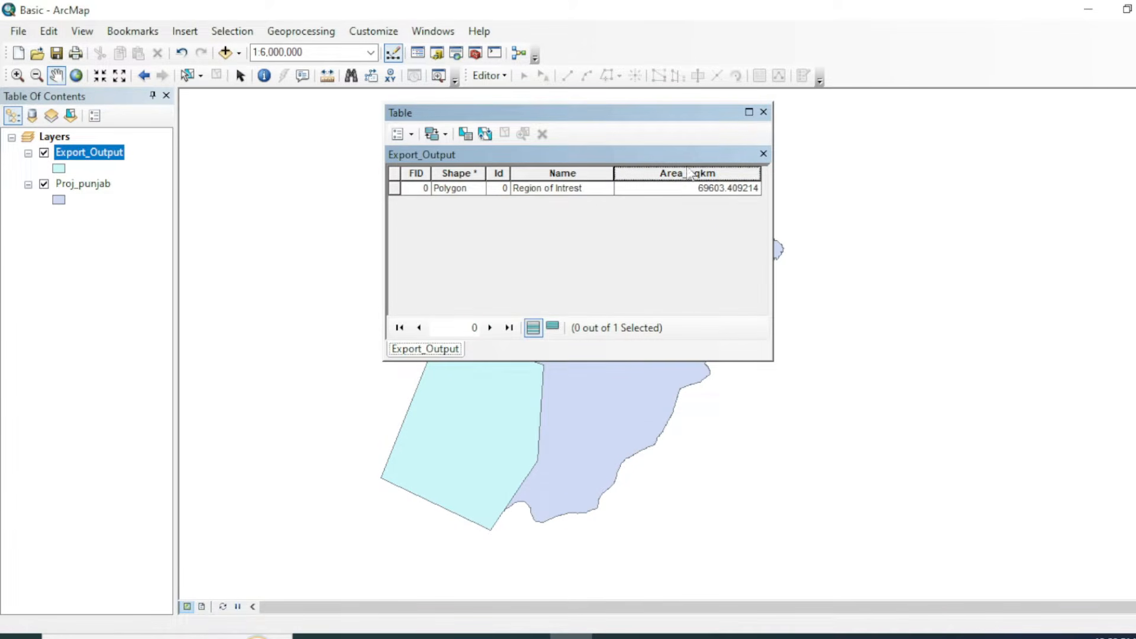
Review the unit and property options of Calculate Geometry for the Area_sqkm field, then close it without calculating
{"action": "left_click_drag", "start_coordinate": [644, 116], "coordinate": [906, 121]}
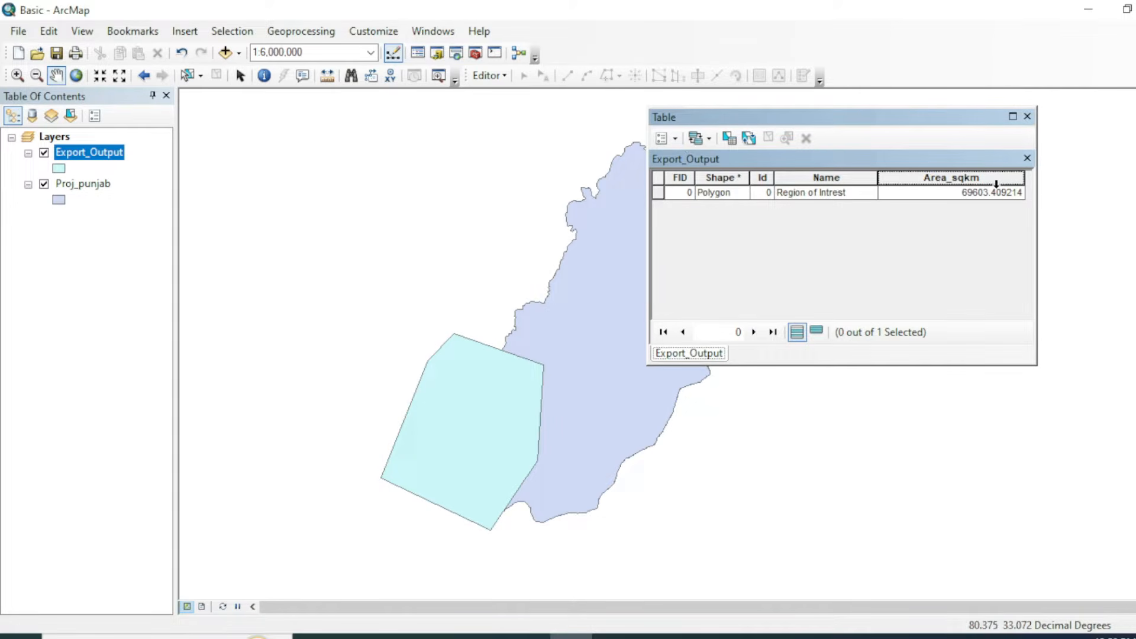
{"action": "right_click", "coordinate": [988, 179]}
{"action": "left_click", "coordinate": [993, 302]}
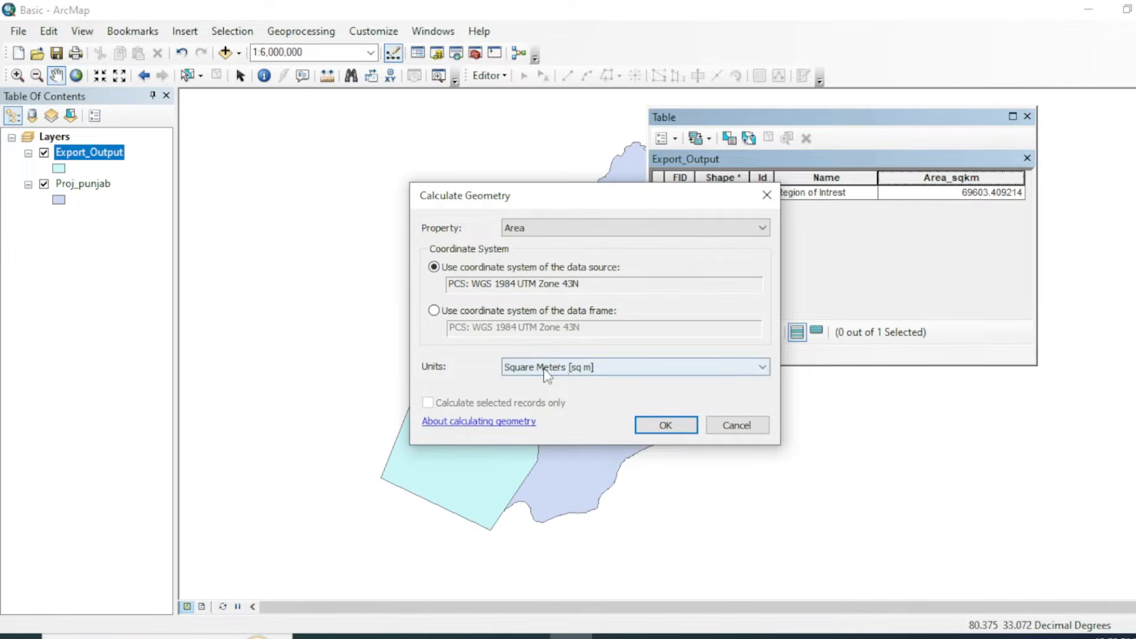
{"action": "left_click", "coordinate": [545, 369]}
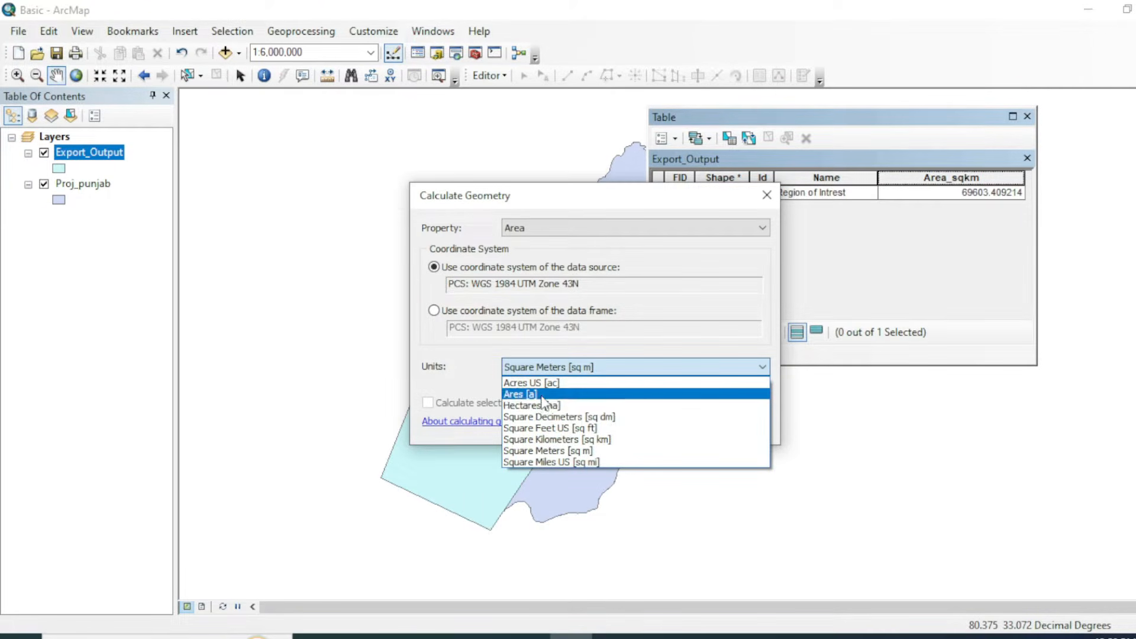
{"action": "left_click", "coordinate": [613, 229]}
{"action": "left_click", "coordinate": [610, 229]}
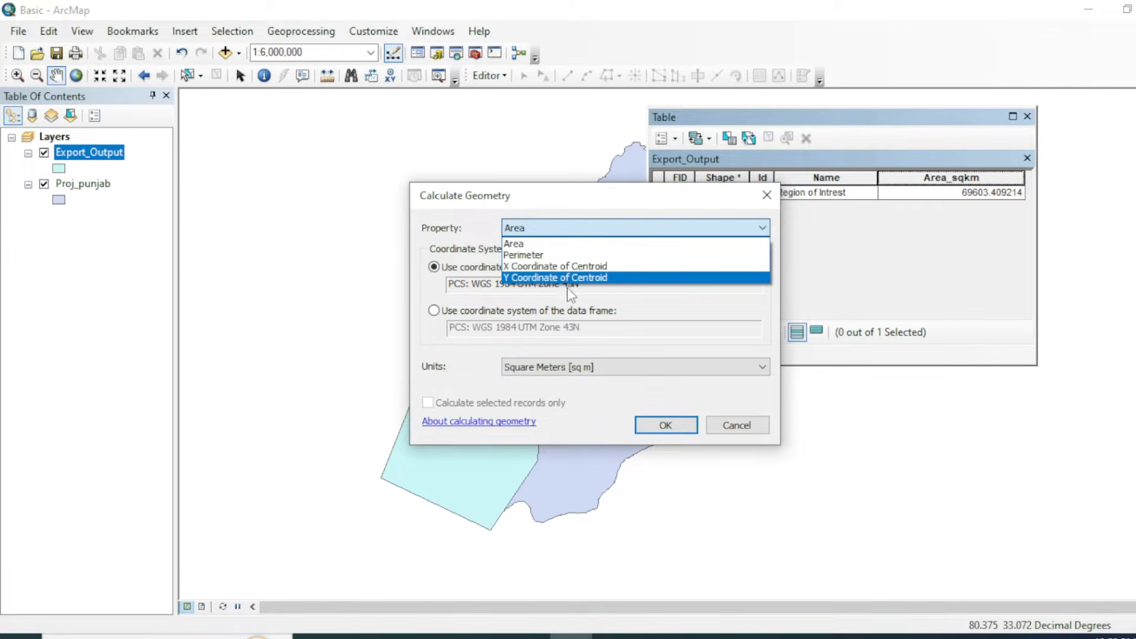
{"action": "left_click", "coordinate": [767, 195]}
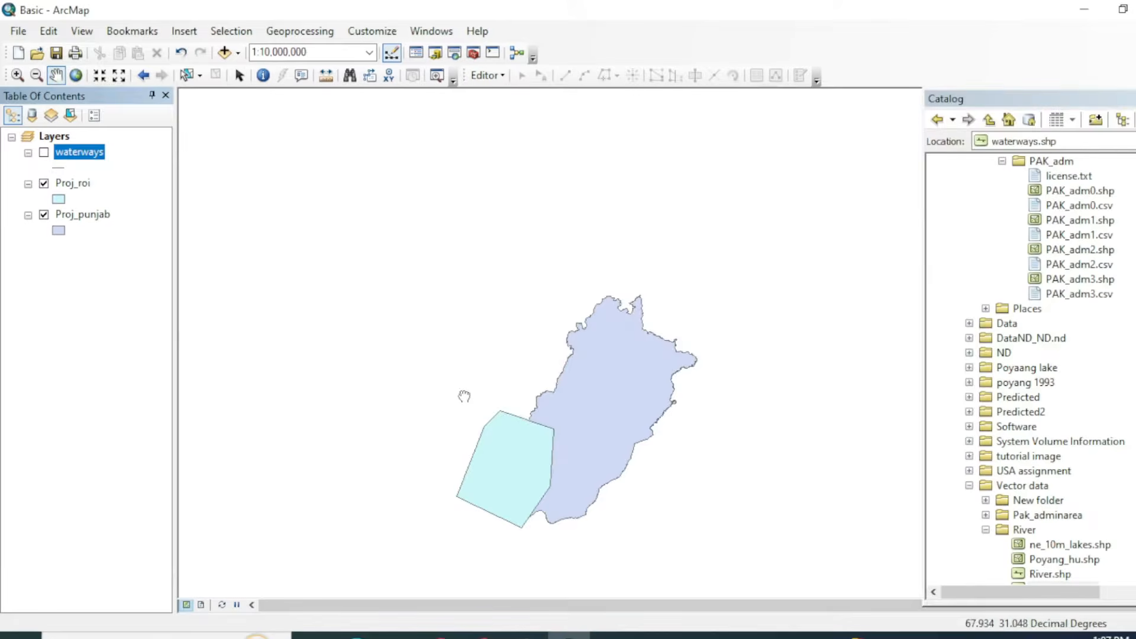
{"action": "scroll", "coordinate": [594, 361], "scroll_direction": "down", "scroll_amount": 2}
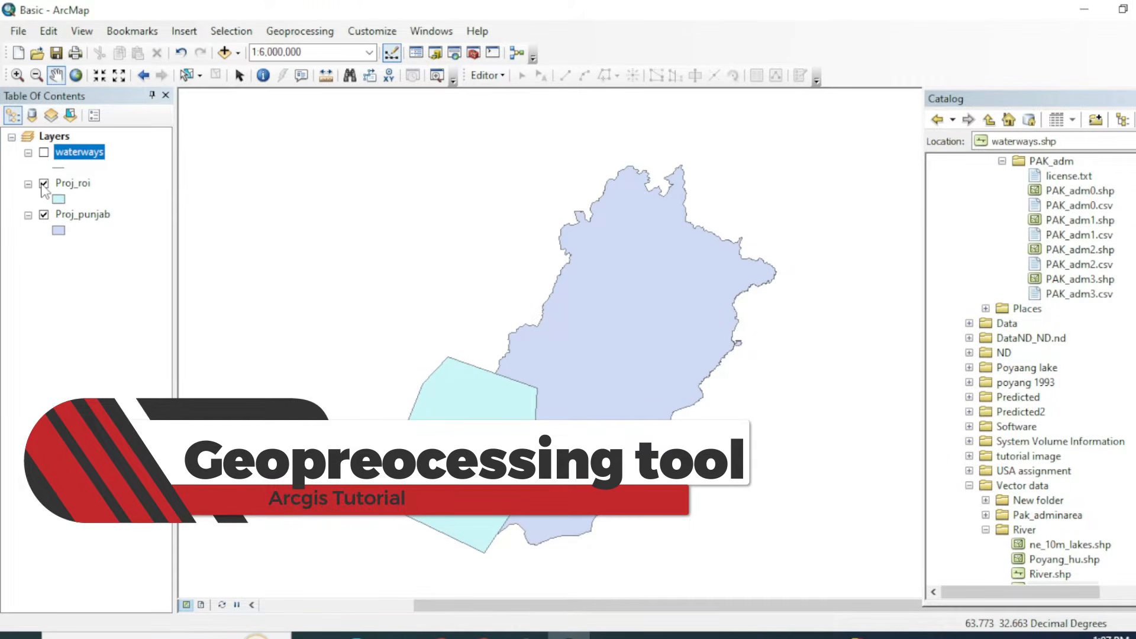
Hide the Proj_roi layer and display the waterways layer over the Proj_punjab boundary
{"action": "left_click", "coordinate": [283, 33]}
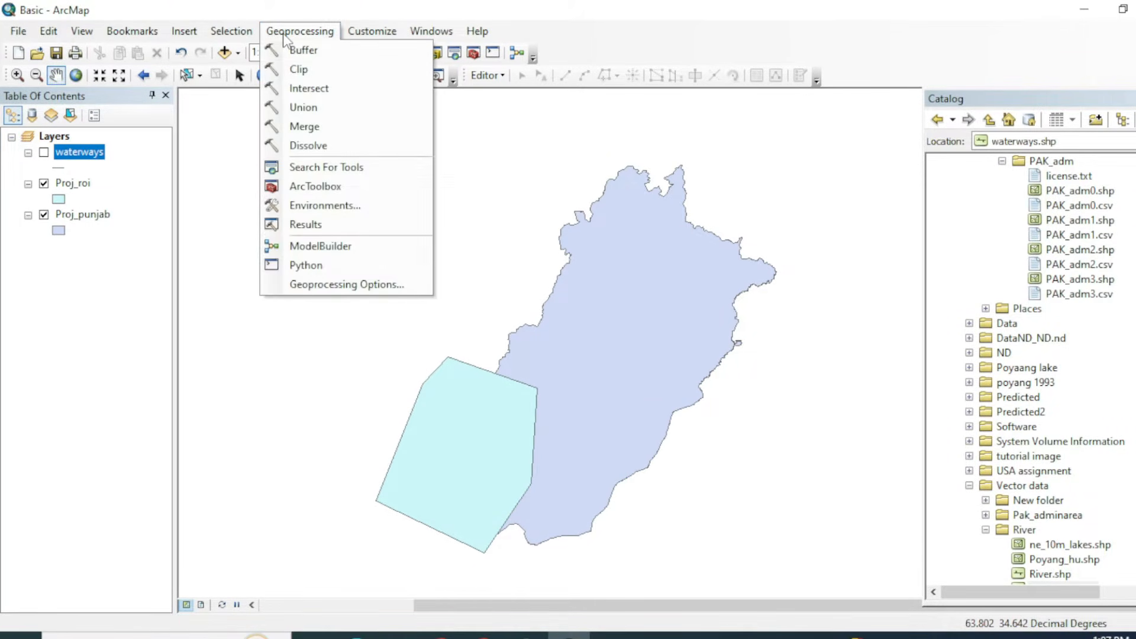
{"action": "left_click", "coordinate": [44, 183]}
{"action": "left_click", "coordinate": [45, 215]}
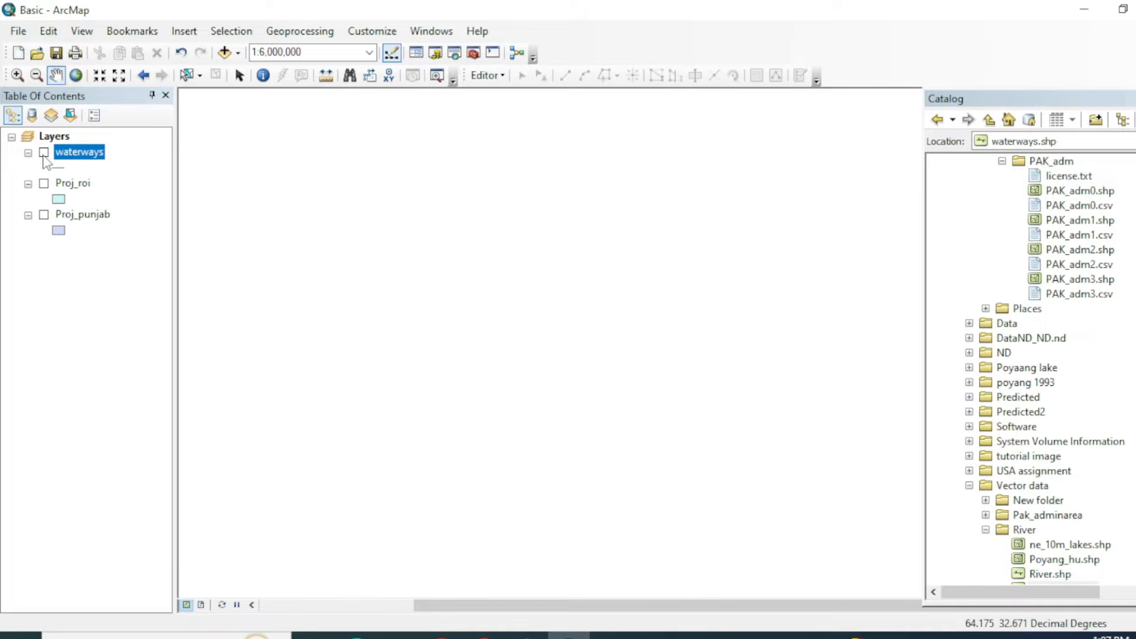
{"action": "left_click_drag", "start_coordinate": [642, 323], "coordinate": [622, 322]}
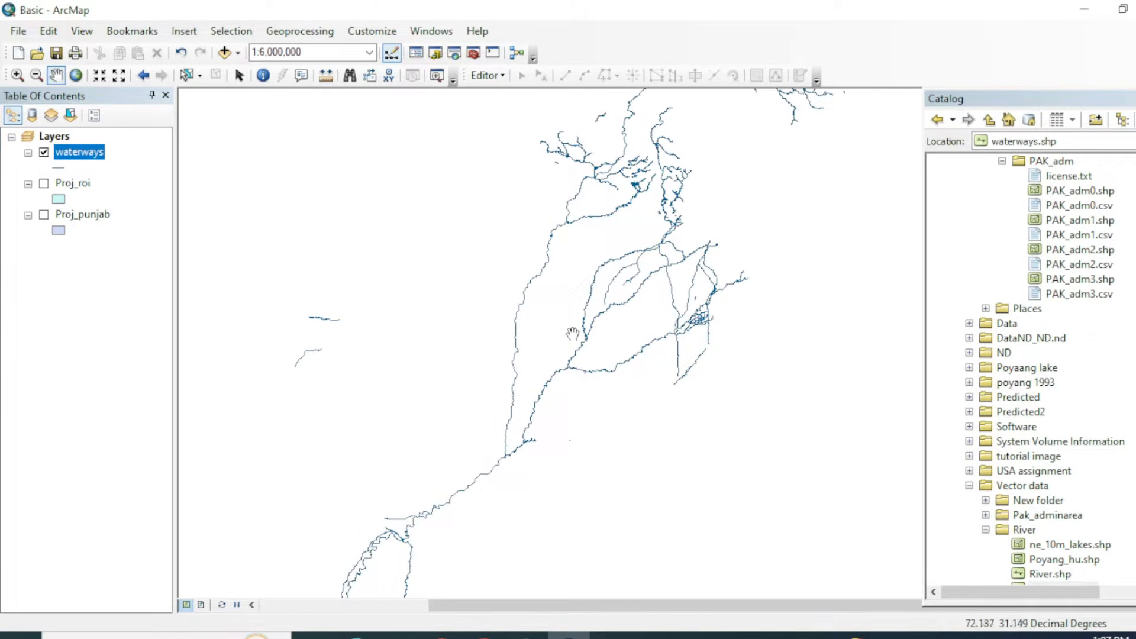
{"action": "left_click_drag", "start_coordinate": [609, 309], "coordinate": [597, 313]}
{"action": "left_click", "coordinate": [43, 214]}
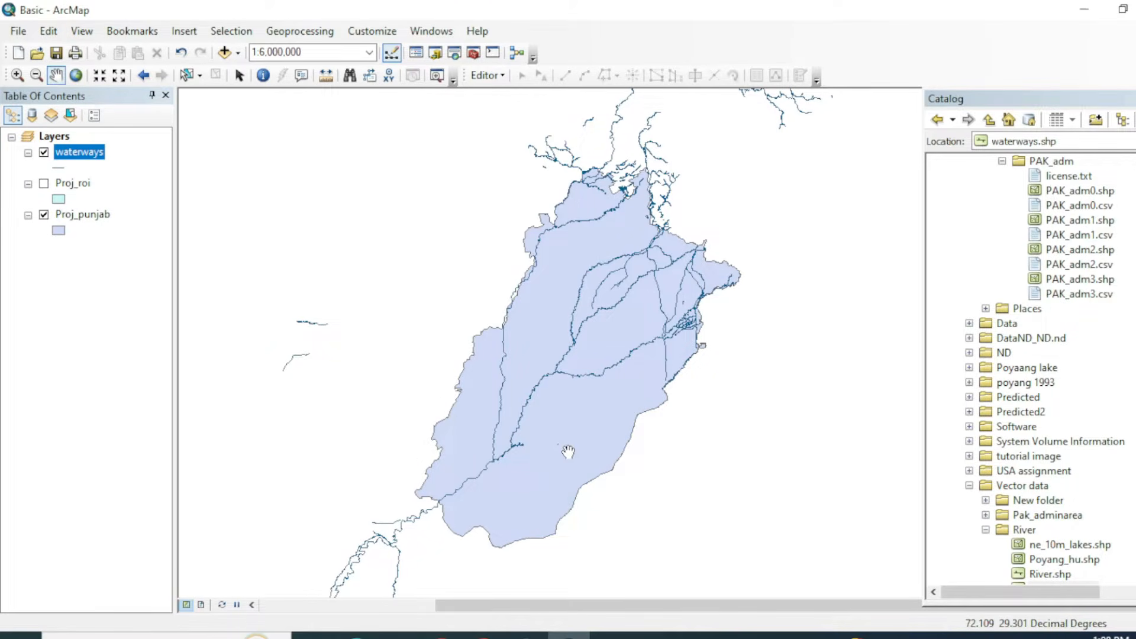
Set up the Clip tool with waterways as the input features and Proj_punjab as the clip features
{"action": "left_click", "coordinate": [300, 34]}
{"action": "left_click", "coordinate": [304, 68]}
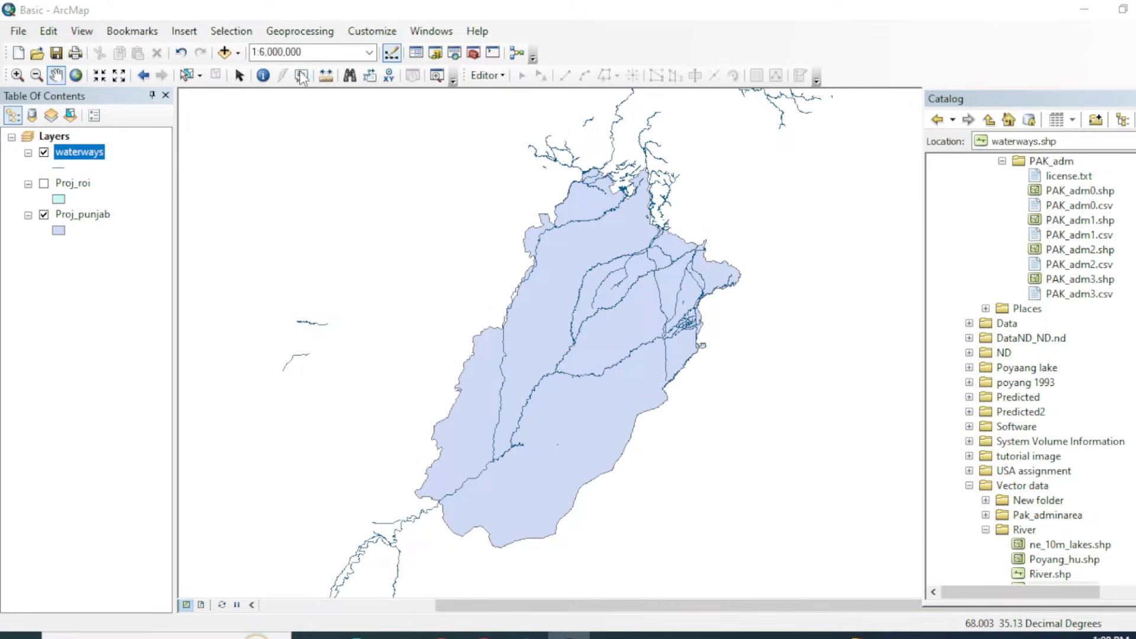
{"action": "left_click", "coordinate": [773, 202]}
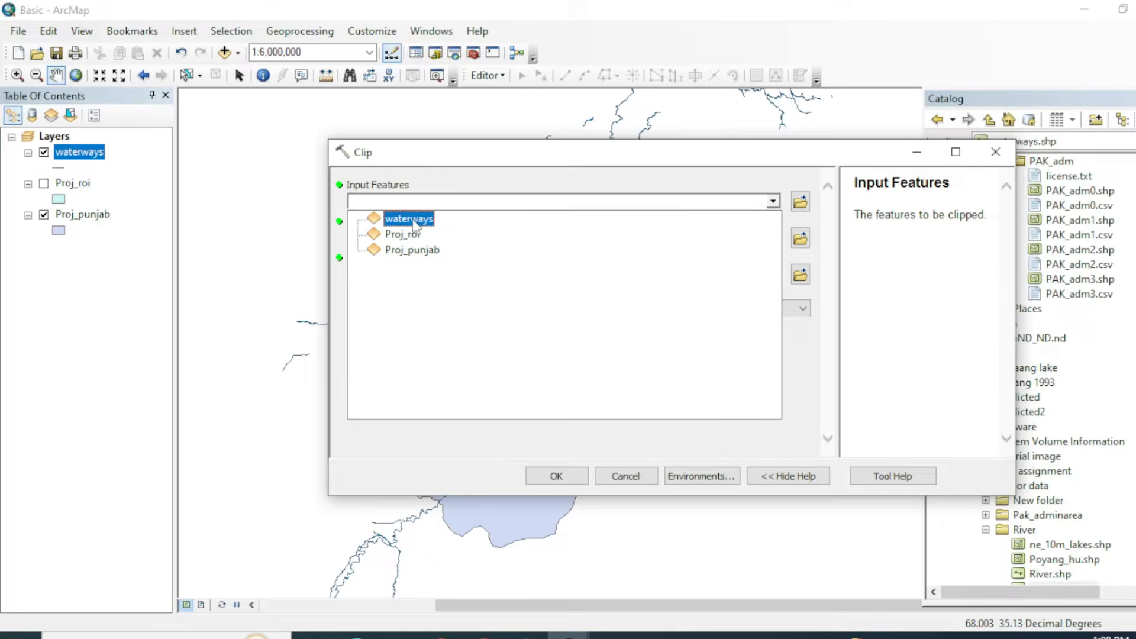
{"action": "left_click", "coordinate": [415, 219]}
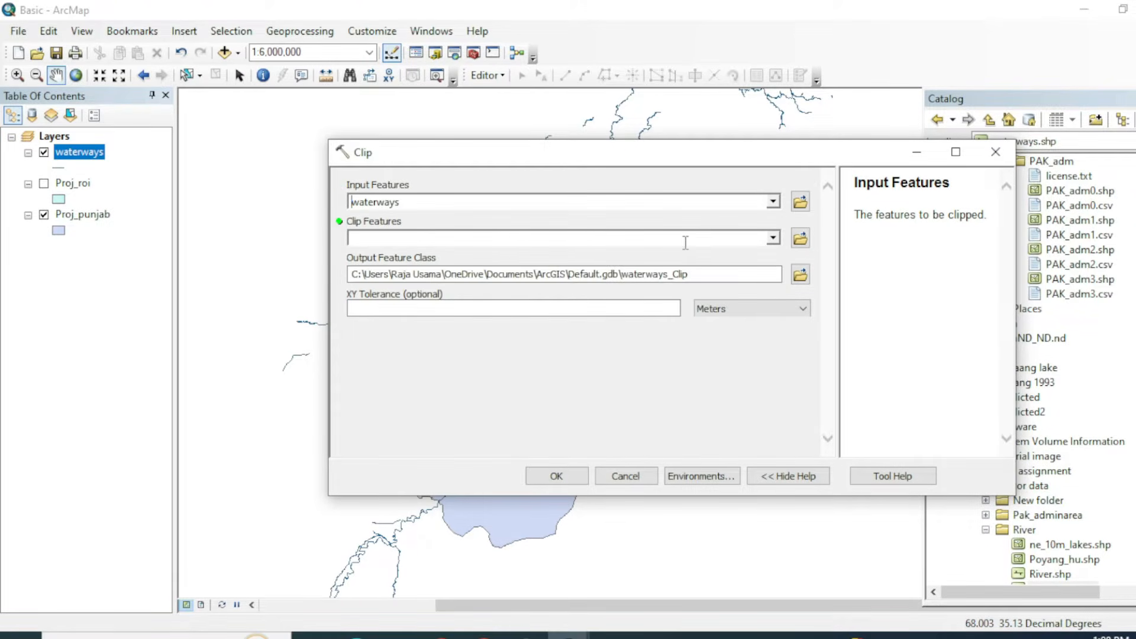
{"action": "left_click", "coordinate": [773, 201]}
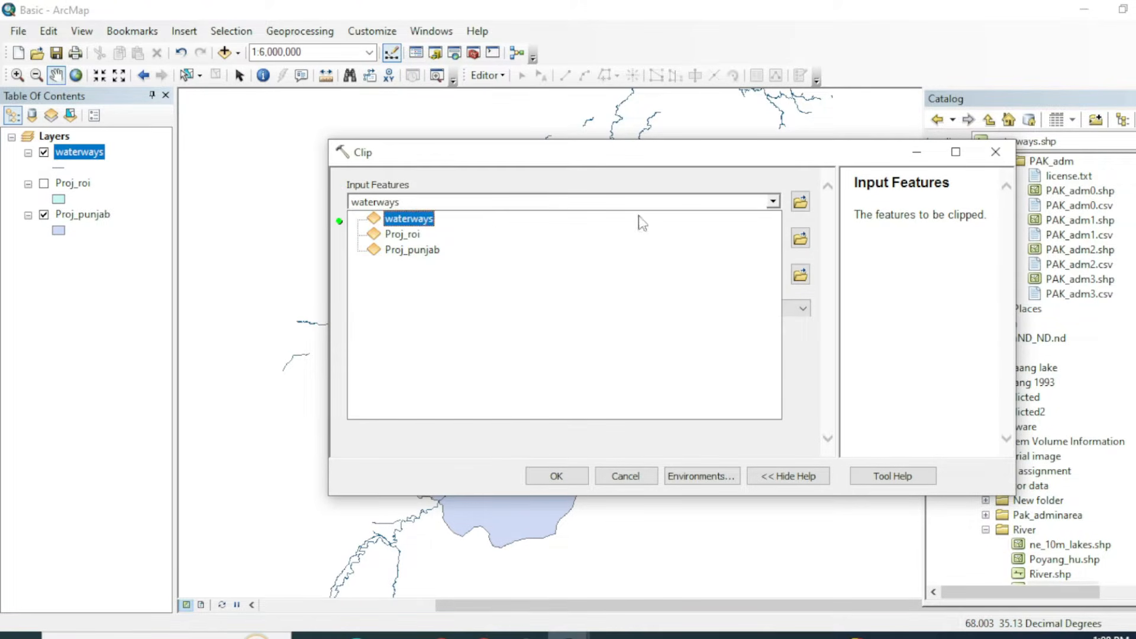
{"action": "left_click", "coordinate": [414, 222]}
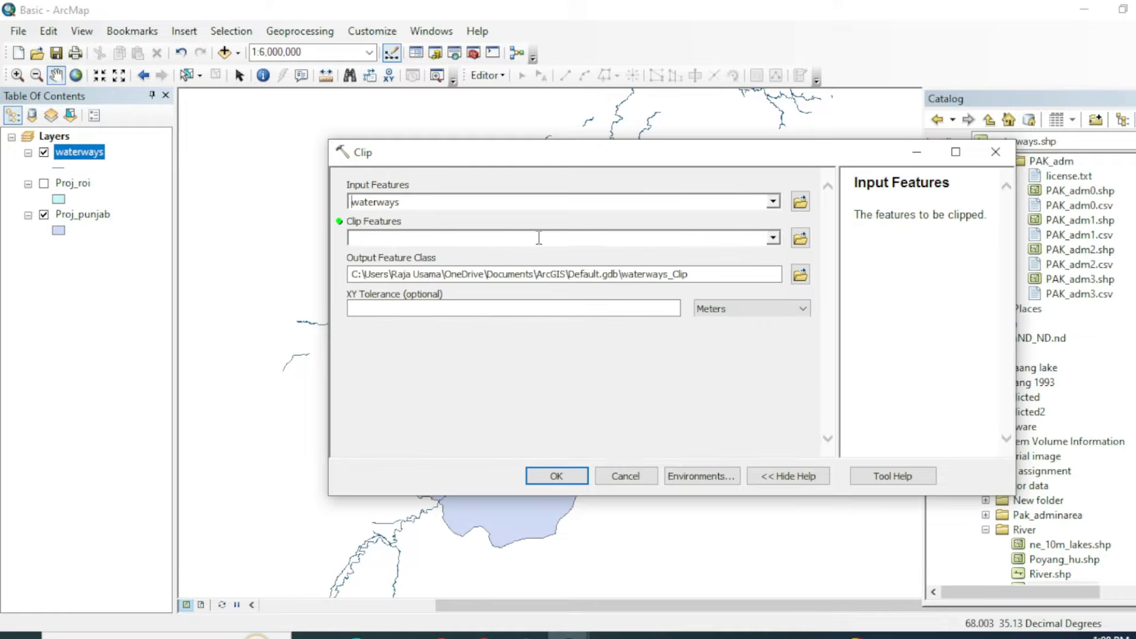
{"action": "left_click", "coordinate": [773, 238]}
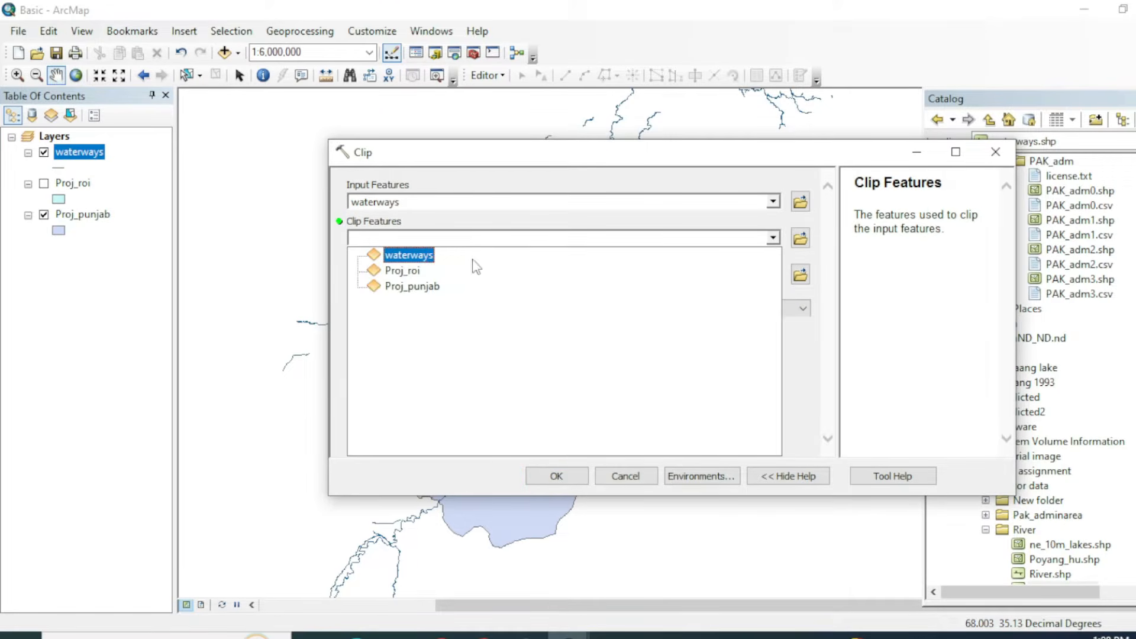
{"action": "left_click", "coordinate": [394, 287]}
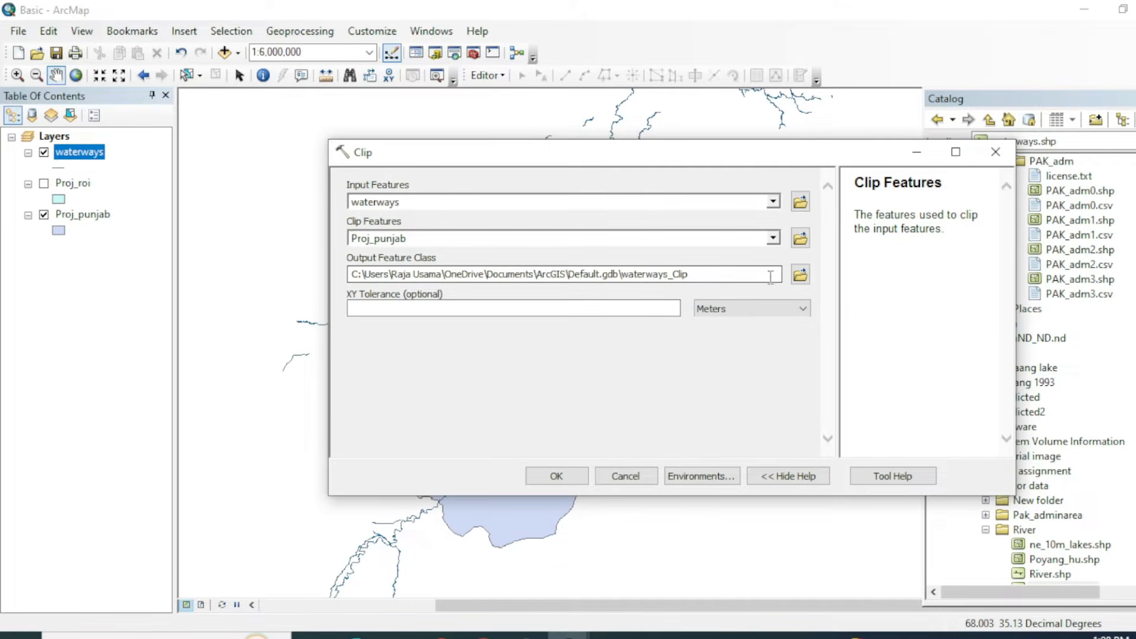
Set the clip output to cliped_river.shp in the Basic folder on drive D and run the clip
{"action": "left_click", "coordinate": [799, 274]}
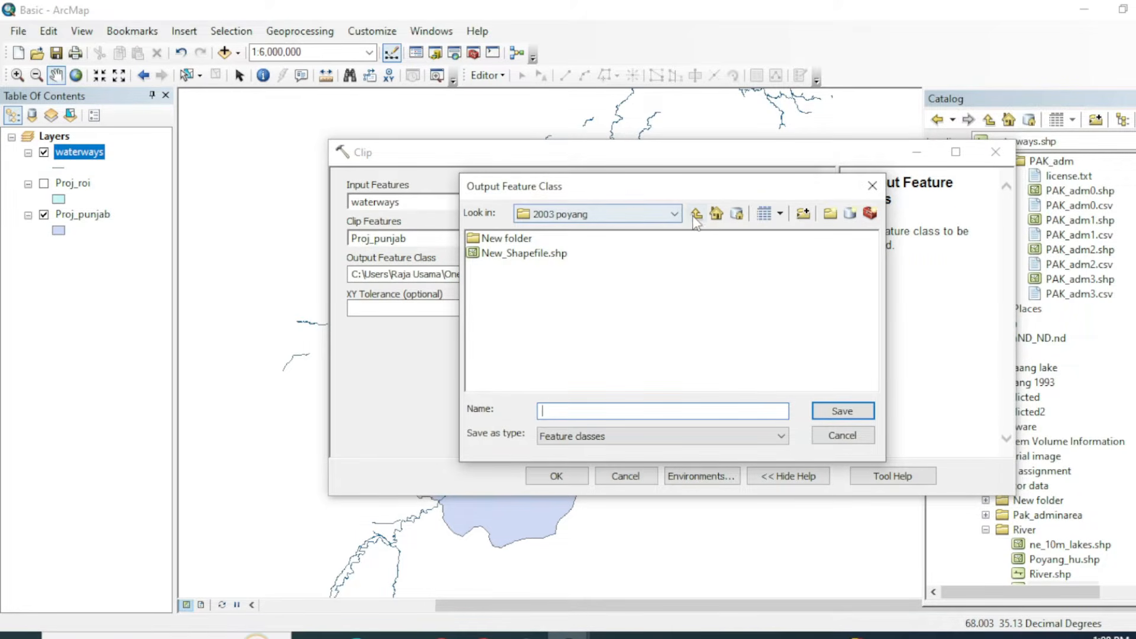
{"action": "left_click", "coordinate": [695, 216]}
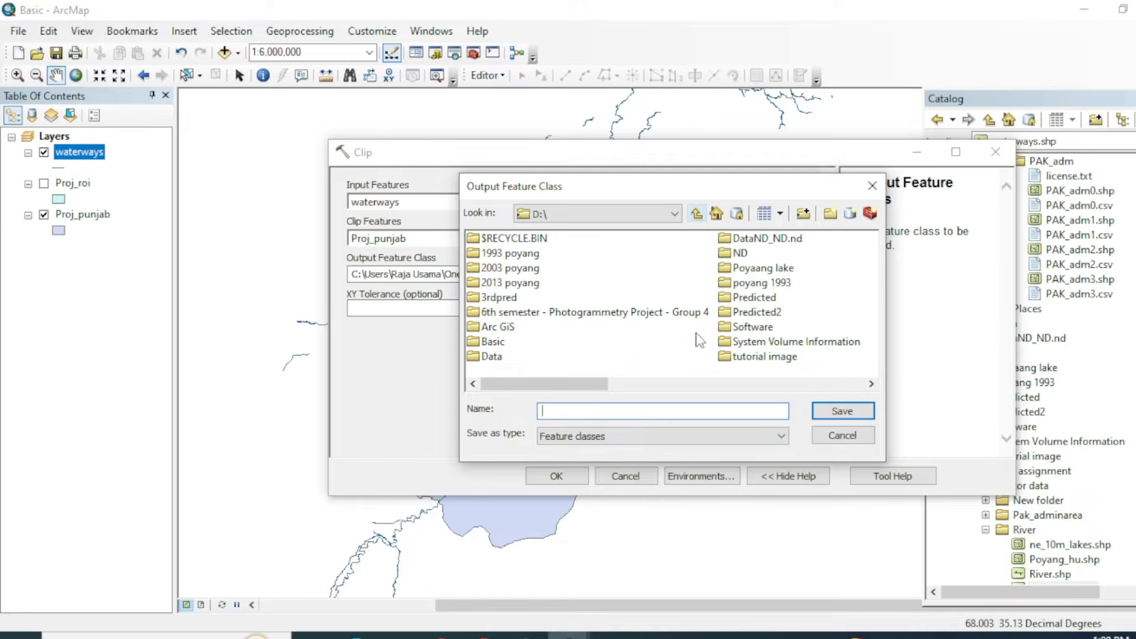
{"action": "double_click", "coordinate": [491, 344]}
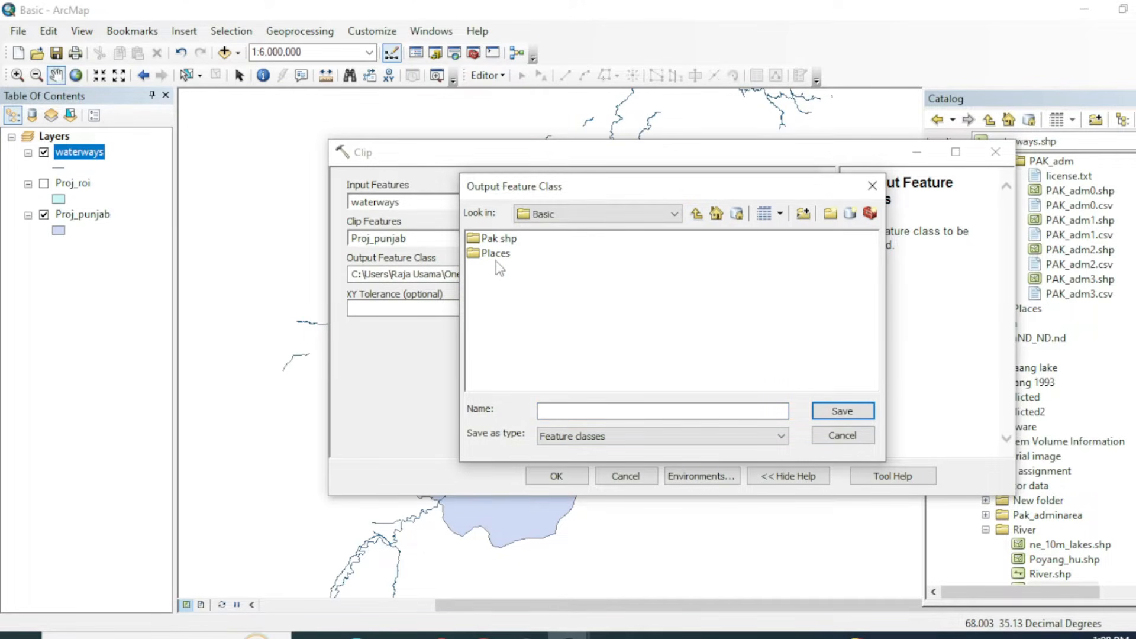
{"action": "left_click", "coordinate": [560, 412]}
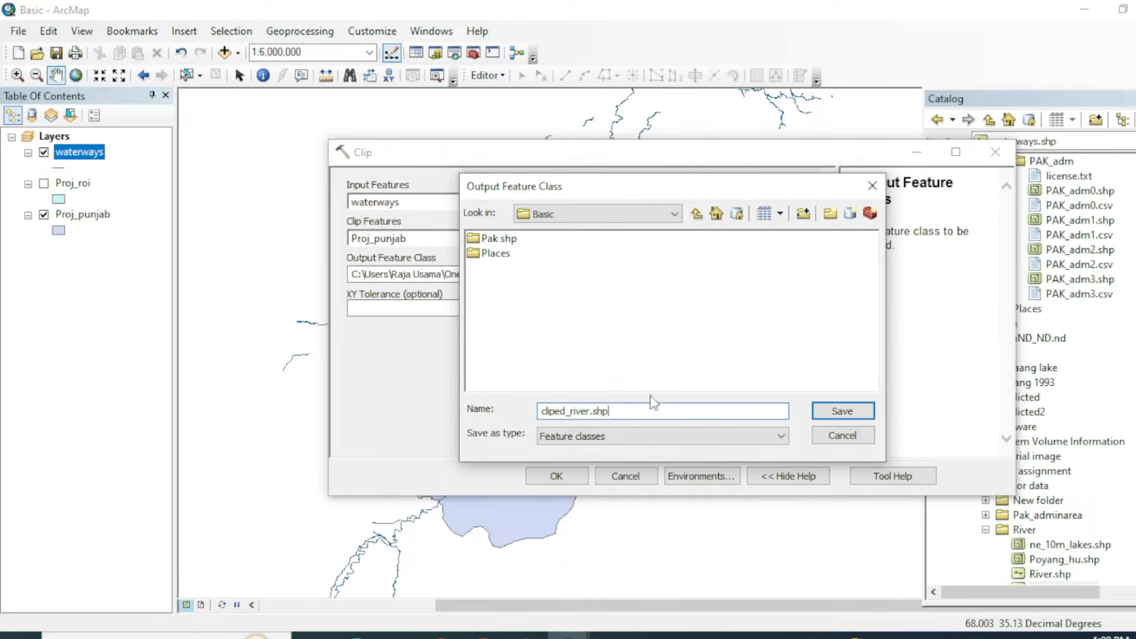
{"action": "left_click", "coordinate": [842, 412]}
{"action": "left_click", "coordinate": [544, 477]}
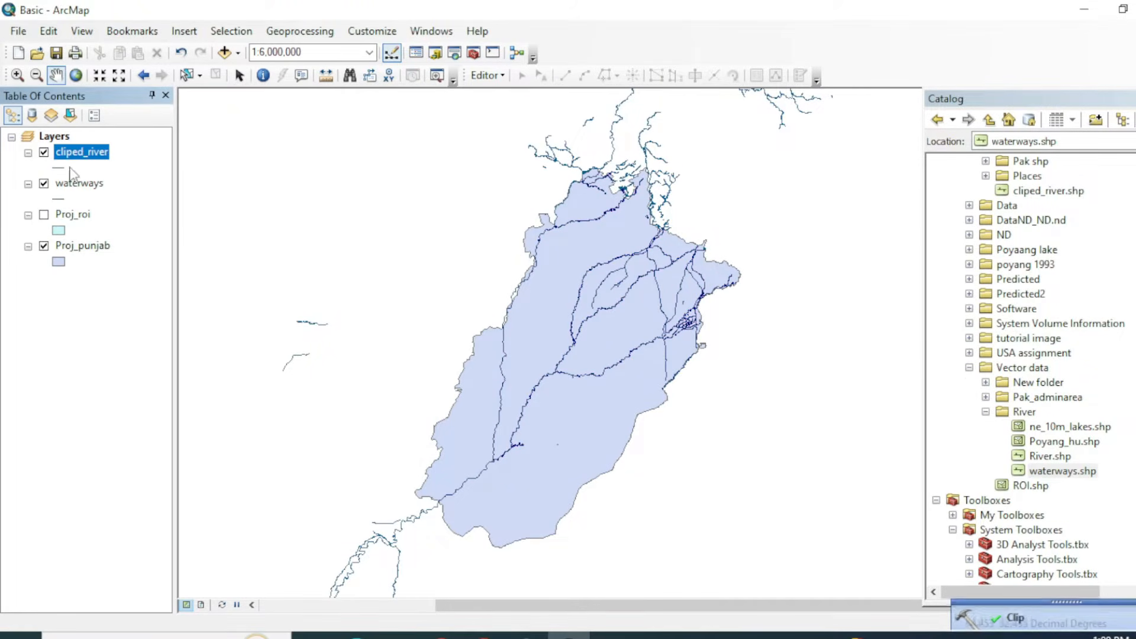
Toggle the waterways layer's visibility to compare it with the cliped_river layer
{"action": "left_click", "coordinate": [44, 182]}
{"action": "left_click", "coordinate": [44, 184]}
{"action": "scroll", "coordinate": [593, 300], "scroll_direction": "up", "scroll_amount": 1}
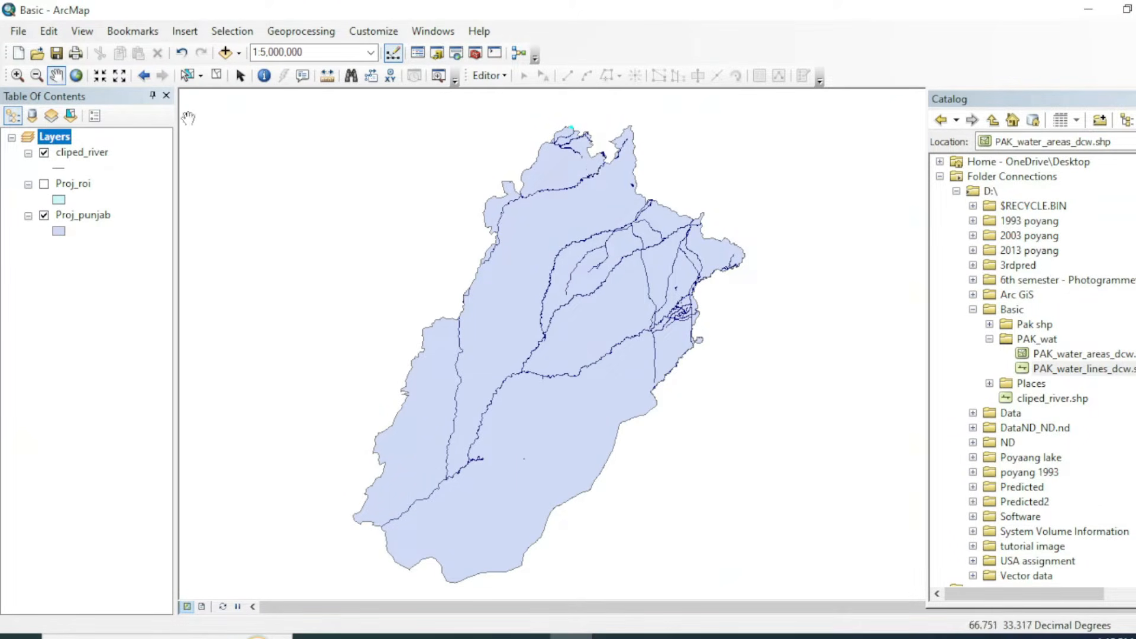
Start a Select By Attributes query on the cliped_river layer with only the "type" field in the expression
{"action": "left_click", "coordinate": [226, 31]}
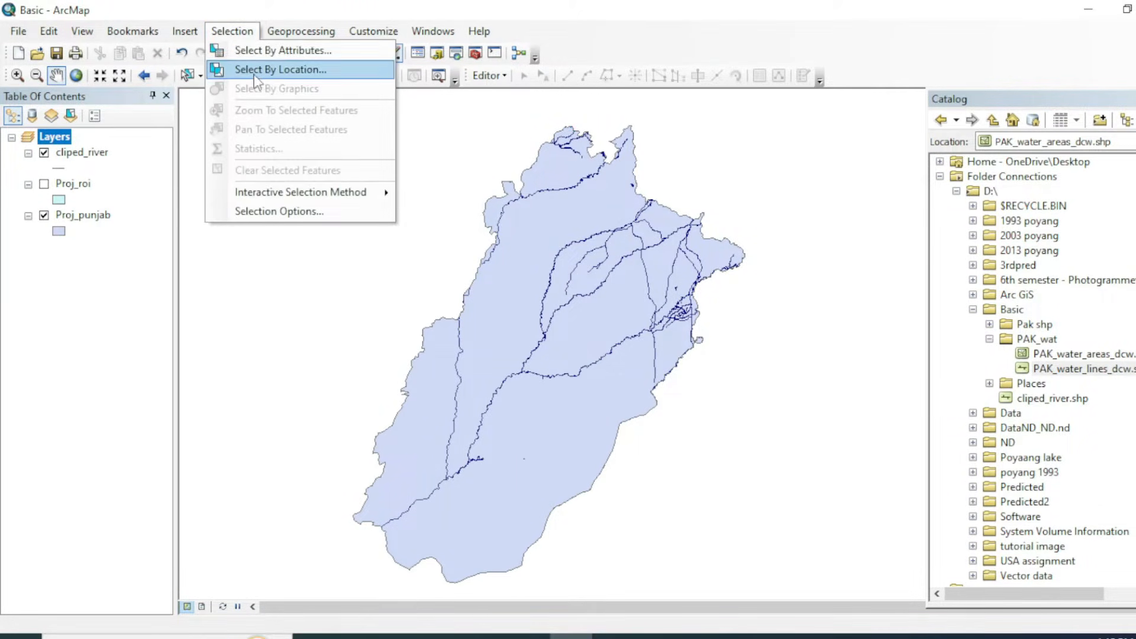
{"action": "left_click", "coordinate": [331, 50]}
{"action": "left_click", "coordinate": [294, 64]}
{"action": "left_click", "coordinate": [263, 72]}
{"action": "left_click_drag", "start_coordinate": [258, 29], "coordinate": [313, 30]}
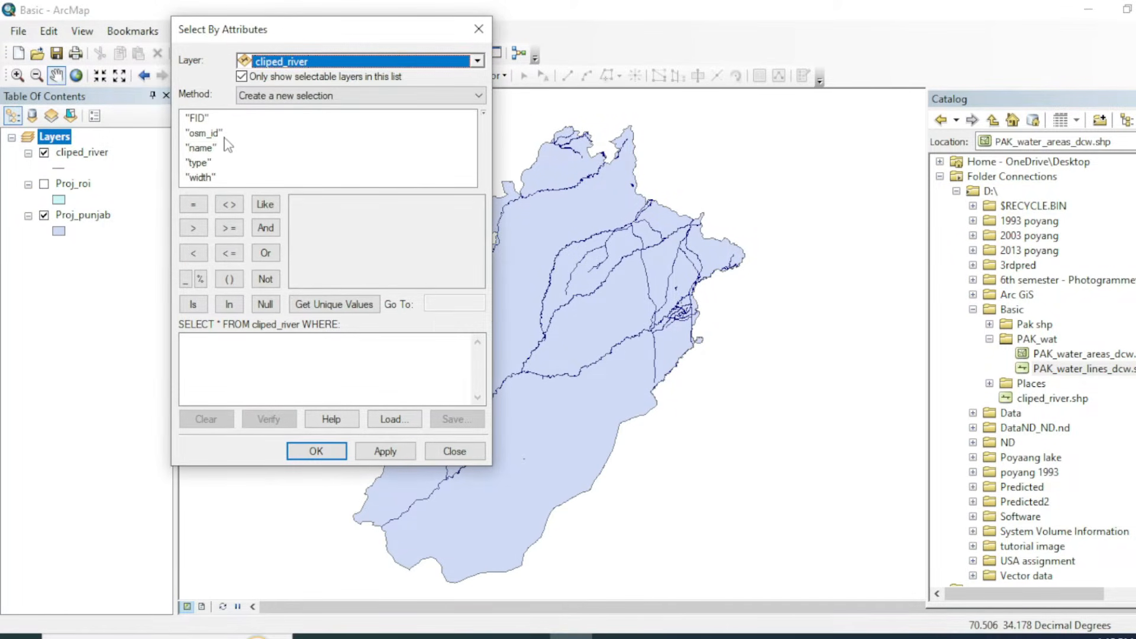
{"action": "double_click", "coordinate": [210, 149]}
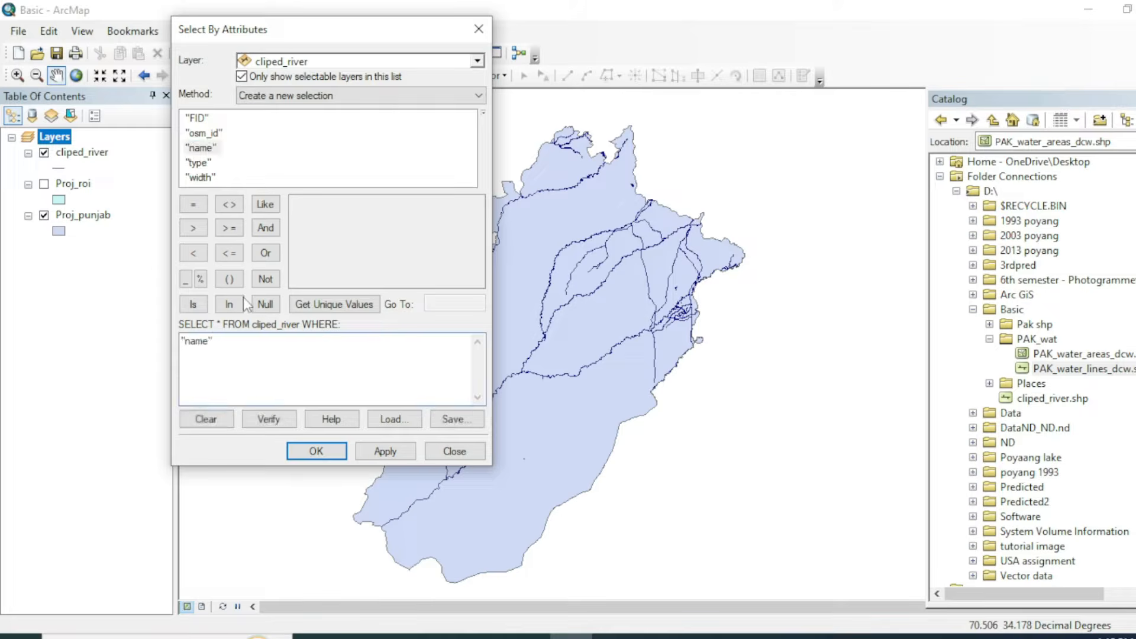
{"action": "double_click", "coordinate": [204, 164]}
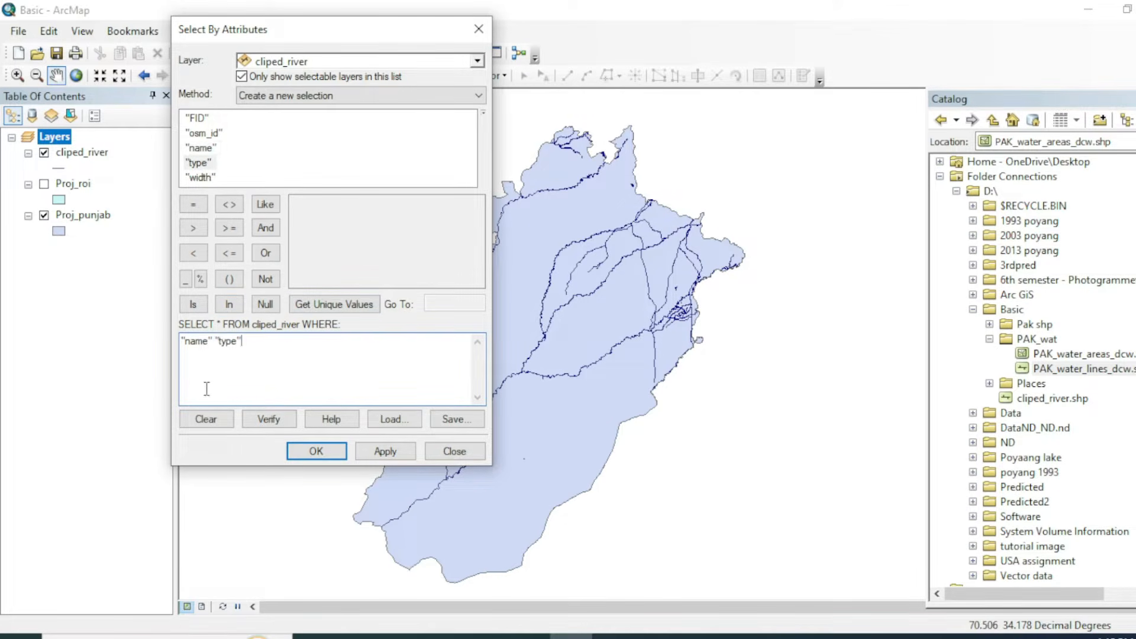
{"action": "left_click_drag", "start_coordinate": [219, 339], "coordinate": [161, 349]}
{"action": "key", "text": "Delete"}
Complete the query as "type" = 'river', verify it, and select the matching features
{"action": "left_click", "coordinate": [200, 207]}
{"action": "left_click", "coordinate": [317, 307]}
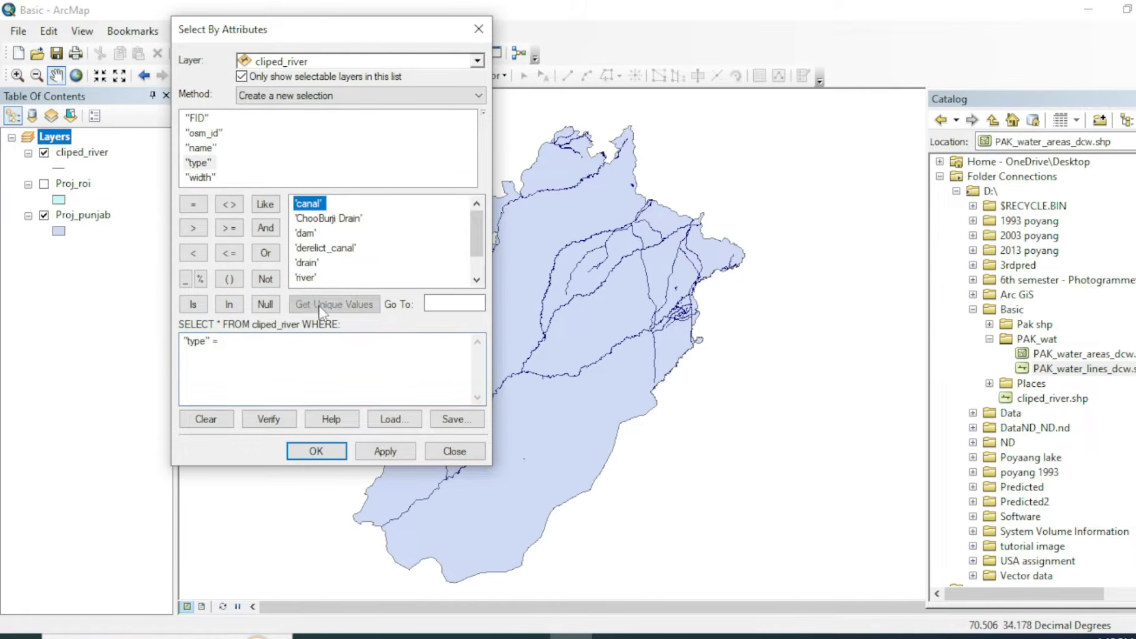
{"action": "scroll", "coordinate": [308, 272], "scroll_direction": "down", "scroll_amount": 1}
{"action": "double_click", "coordinate": [307, 248]}
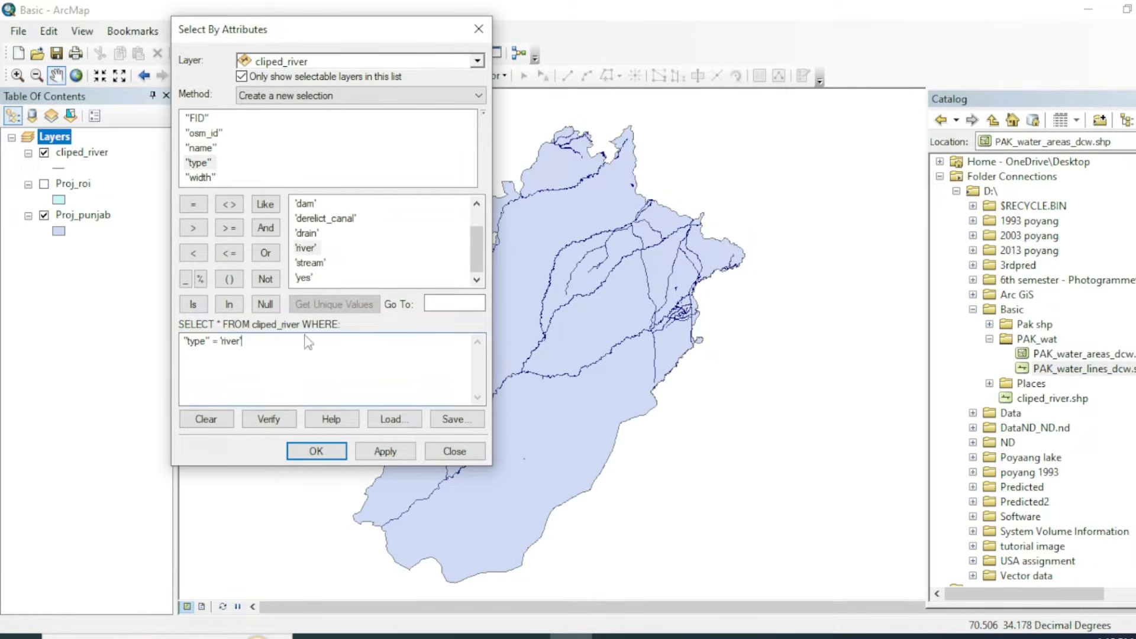
{"action": "left_click", "coordinate": [290, 421]}
{"action": "left_click", "coordinate": [663, 380]}
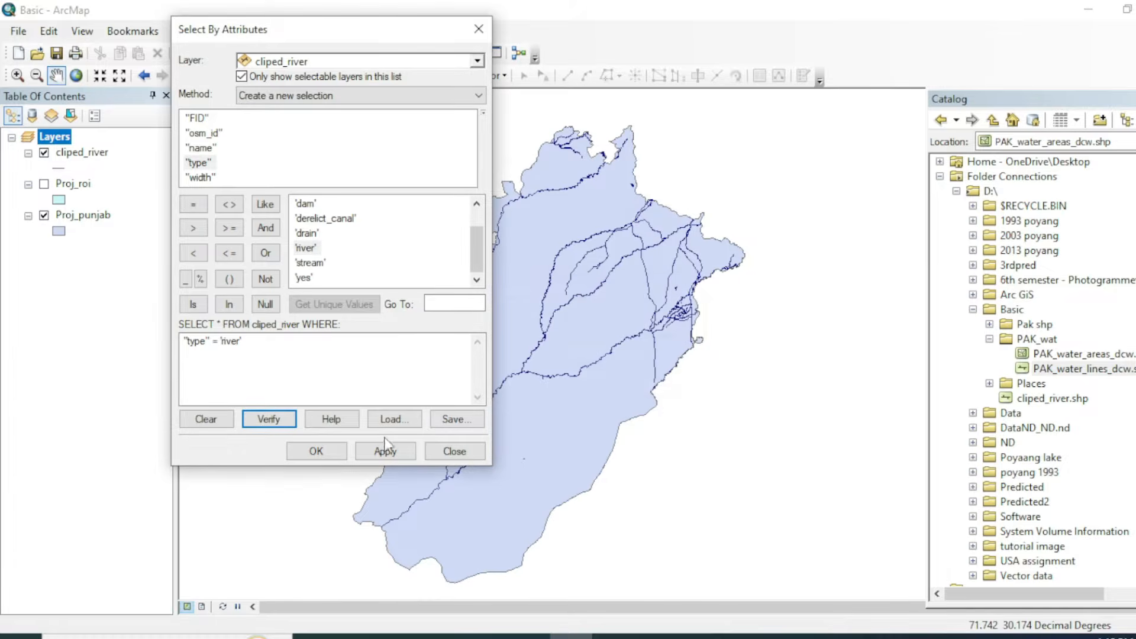
{"action": "left_click", "coordinate": [323, 452]}
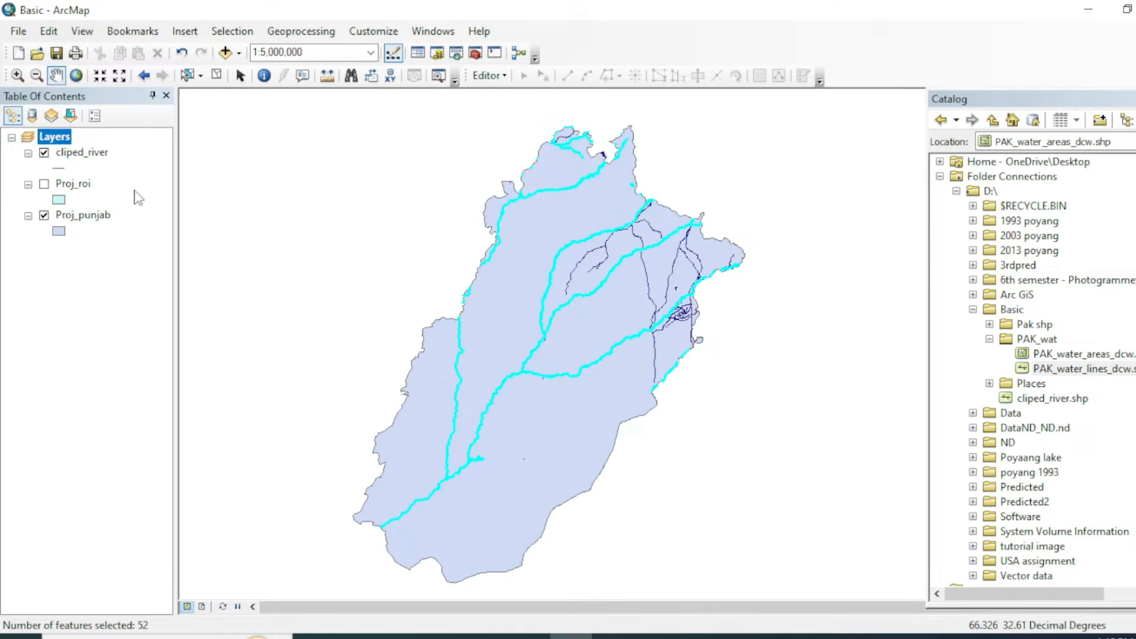
Create a new layer from the selected river features and remove the original cliped_river layer
{"action": "right_click", "coordinate": [71, 154]}
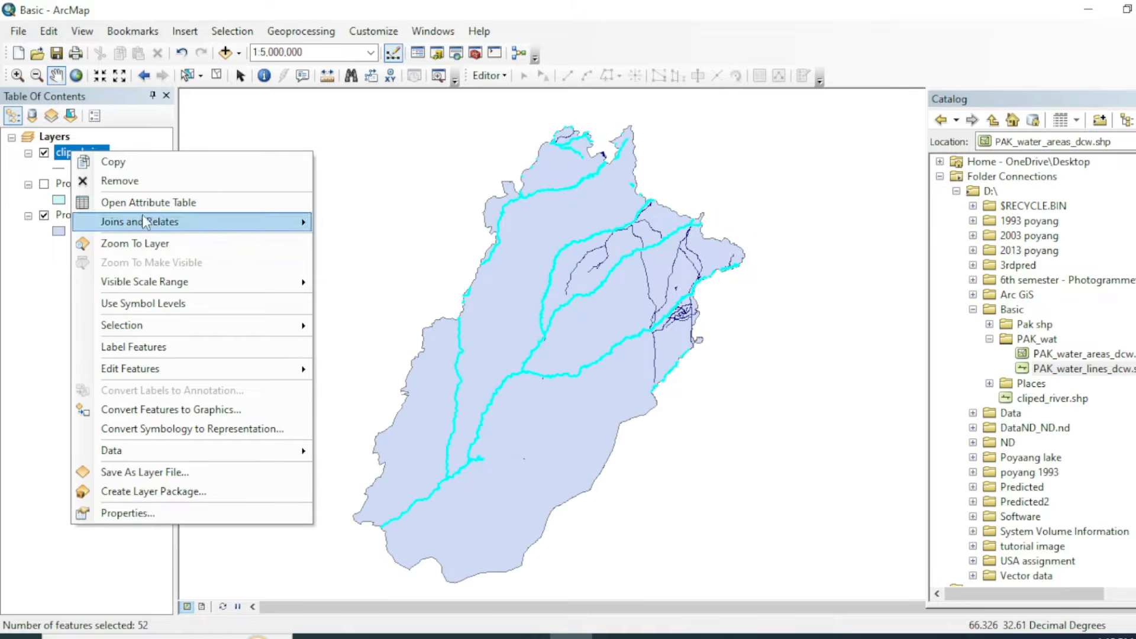
{"action": "mouse_move", "coordinate": [197, 325]}
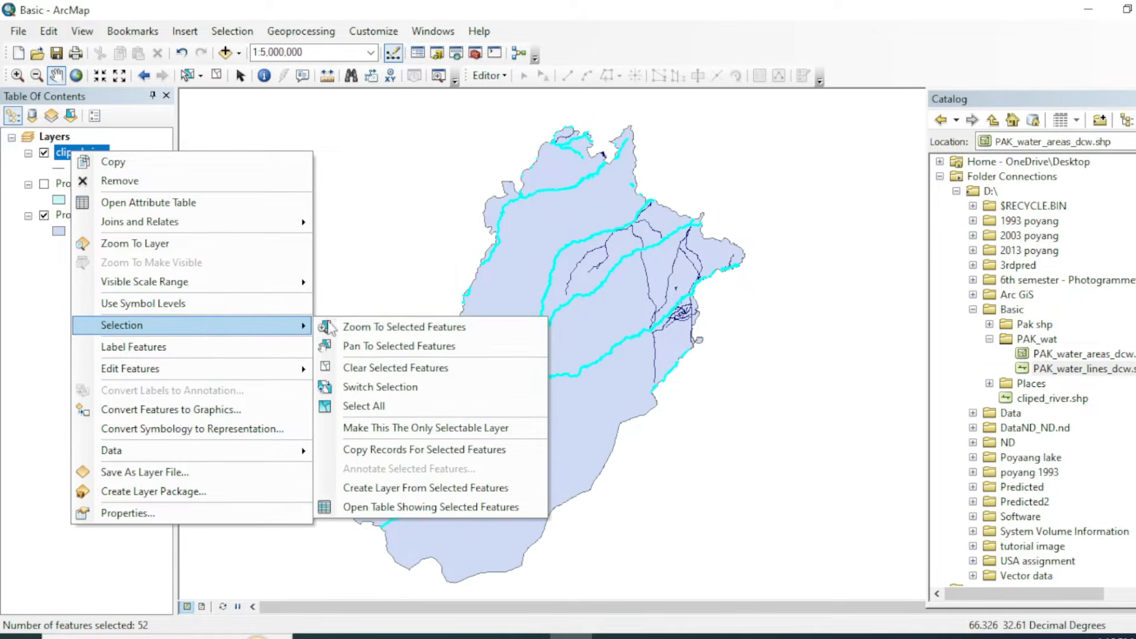
{"action": "left_click", "coordinate": [371, 488]}
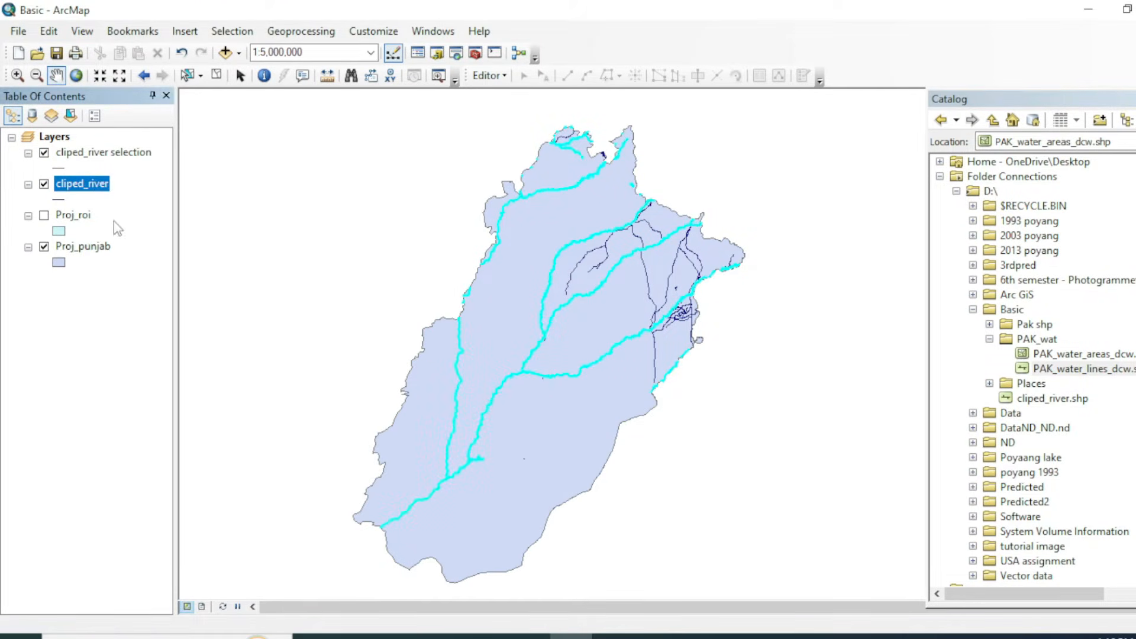
{"action": "right_click", "coordinate": [93, 183]}
{"action": "left_click", "coordinate": [177, 208]}
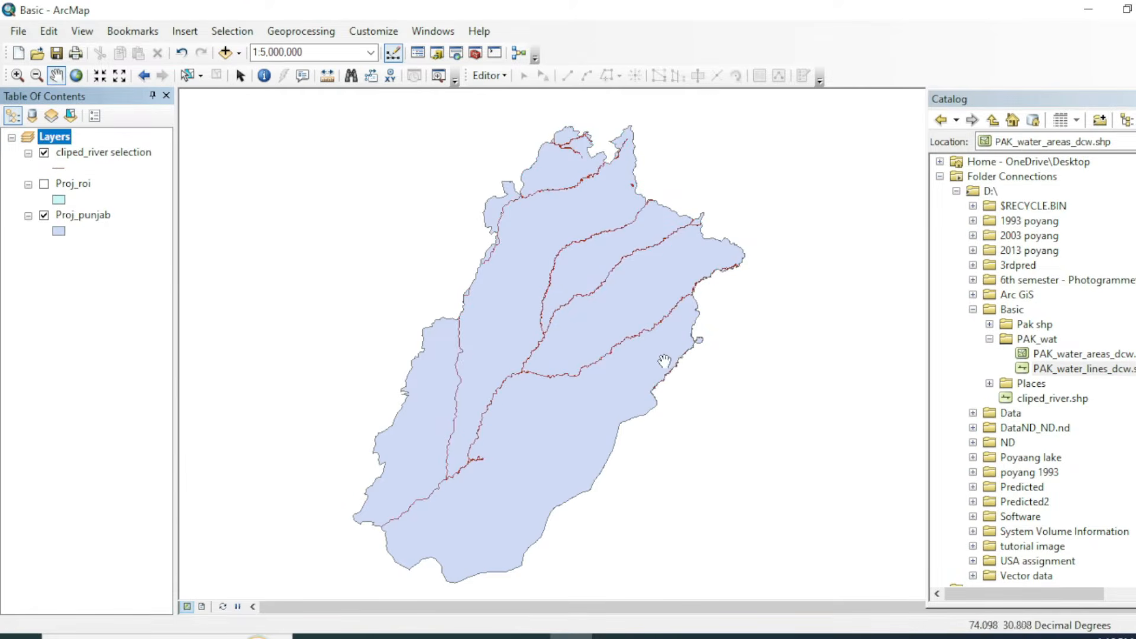
Hide the Proj_punjab layer so that only the extracted rivers are shown on the map
{"action": "left_click_drag", "start_coordinate": [594, 330], "coordinate": [544, 313]}
{"action": "scroll", "coordinate": [524, 354], "scroll_direction": "up", "scroll_amount": 1}
{"action": "scroll", "coordinate": [514, 356], "scroll_direction": "down", "scroll_amount": 1}
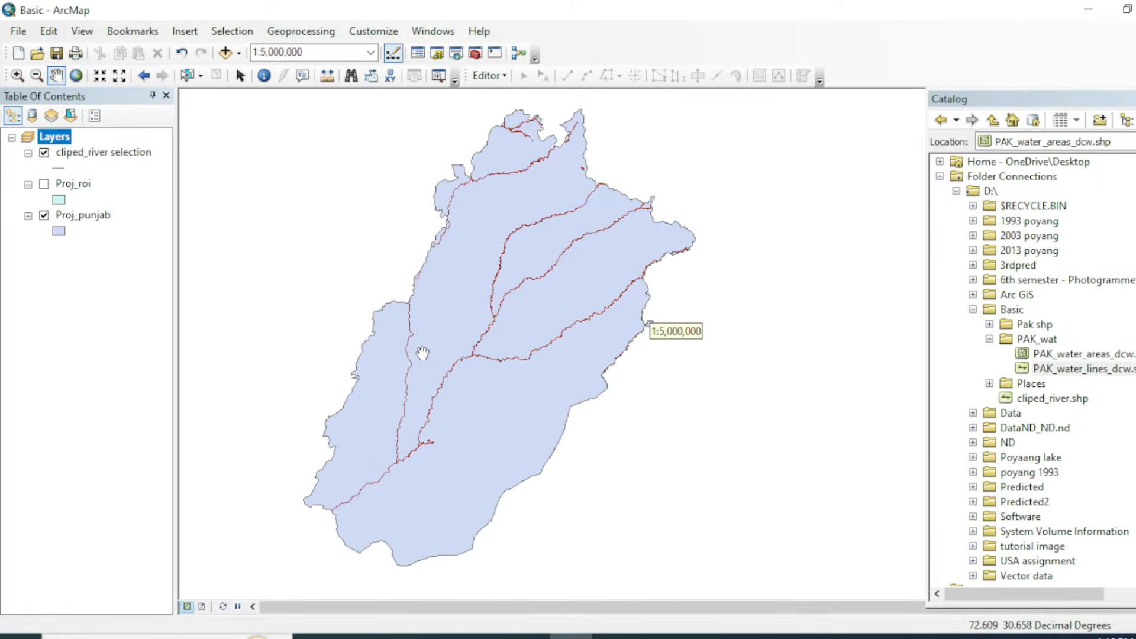
{"action": "left_click_drag", "start_coordinate": [442, 351], "coordinate": [492, 352]}
{"action": "scroll", "coordinate": [501, 351], "scroll_direction": "down", "scroll_amount": 1}
{"action": "scroll", "coordinate": [531, 371], "scroll_direction": "up", "scroll_amount": 1}
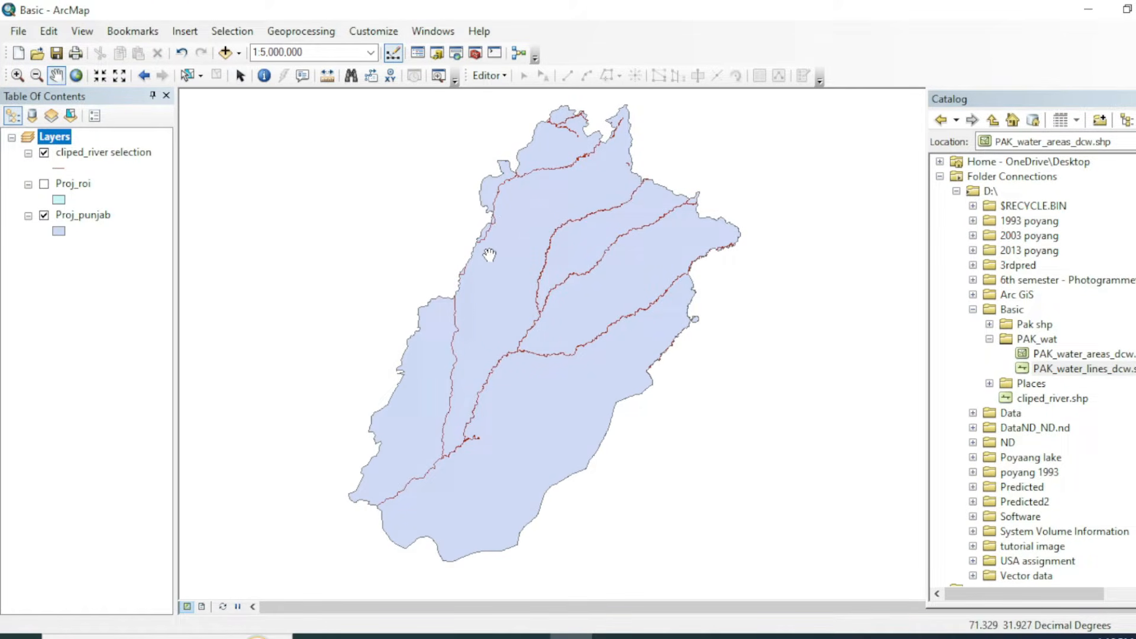
{"action": "left_click_drag", "start_coordinate": [471, 248], "coordinate": [462, 249]}
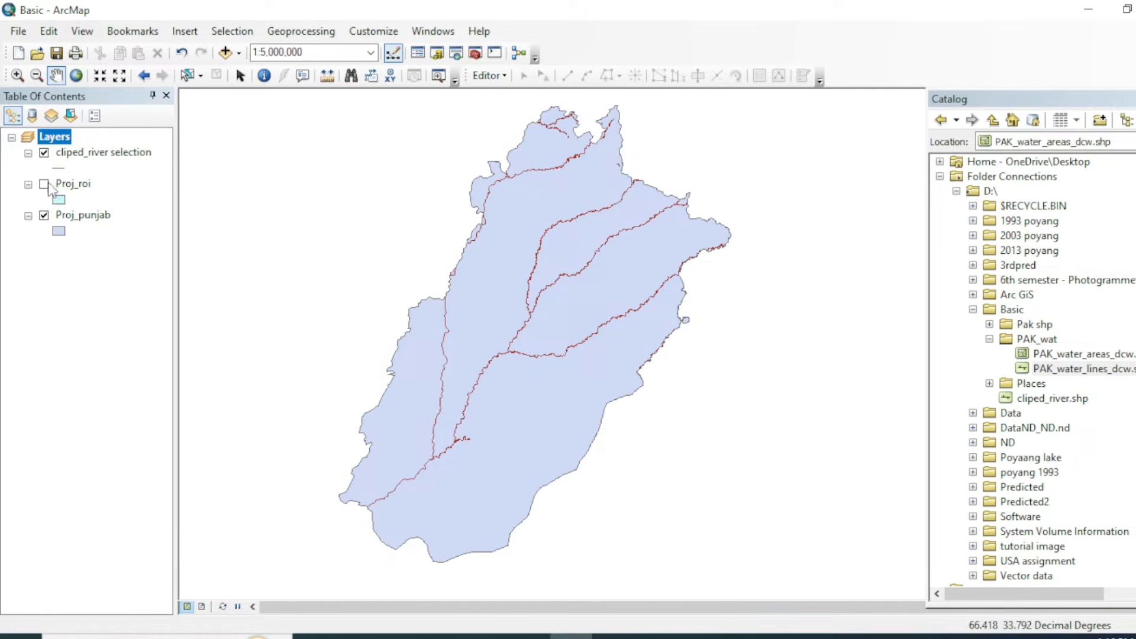
{"action": "left_click", "coordinate": [44, 216]}
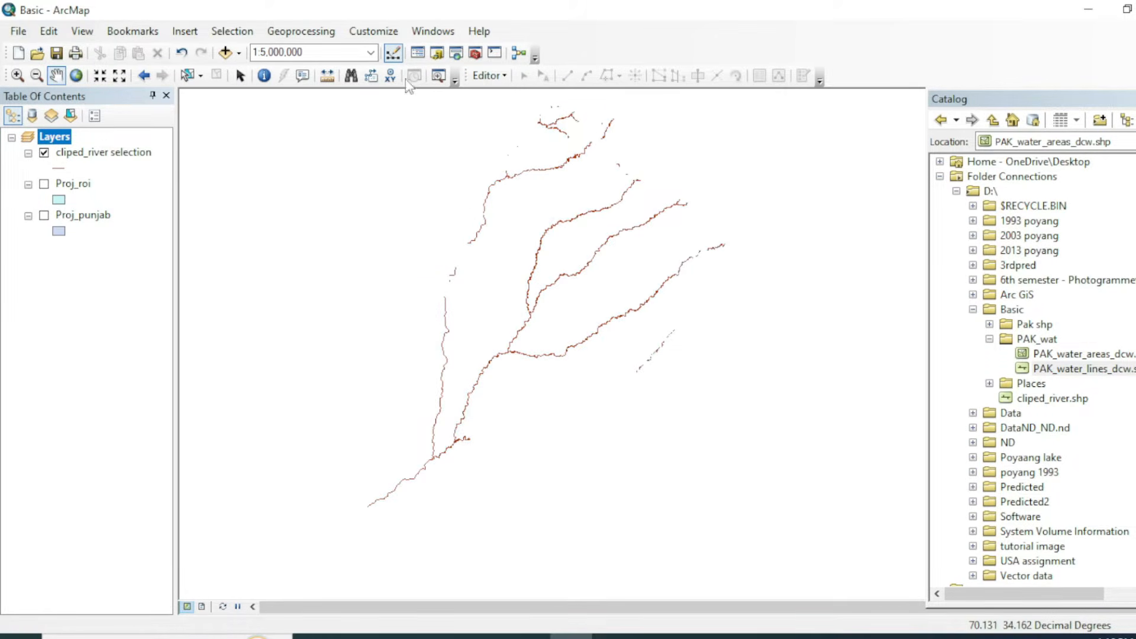
Select one Chenab River segment in the cliped_river selection layer and identify its attributes in a docked Identify window
{"action": "left_click", "coordinate": [188, 76]}
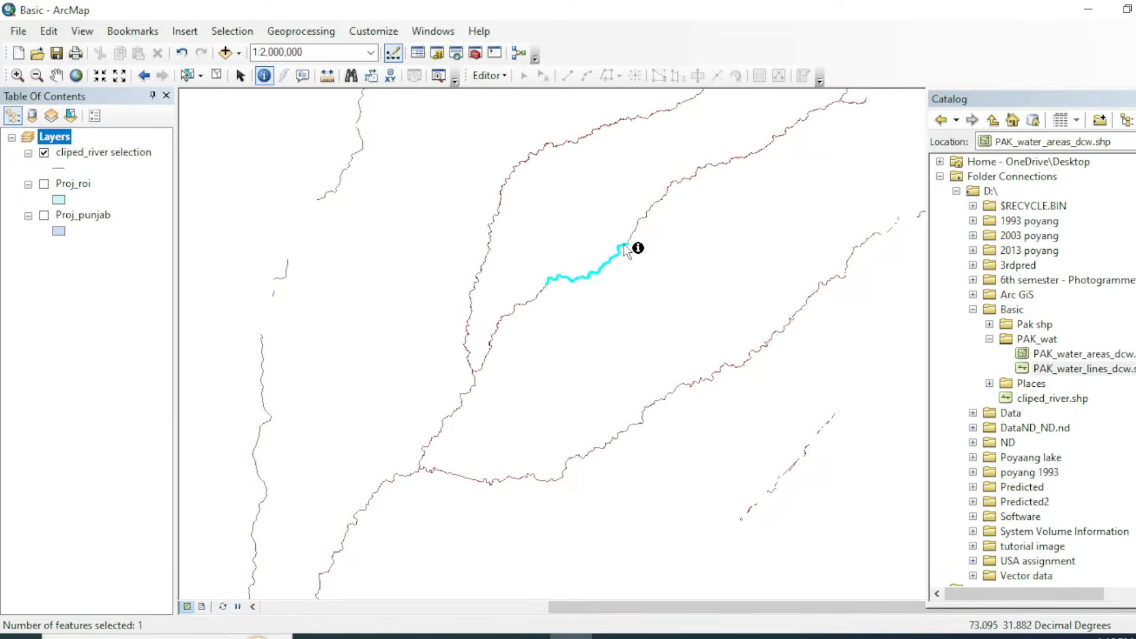
{"action": "left_click", "coordinate": [621, 248]}
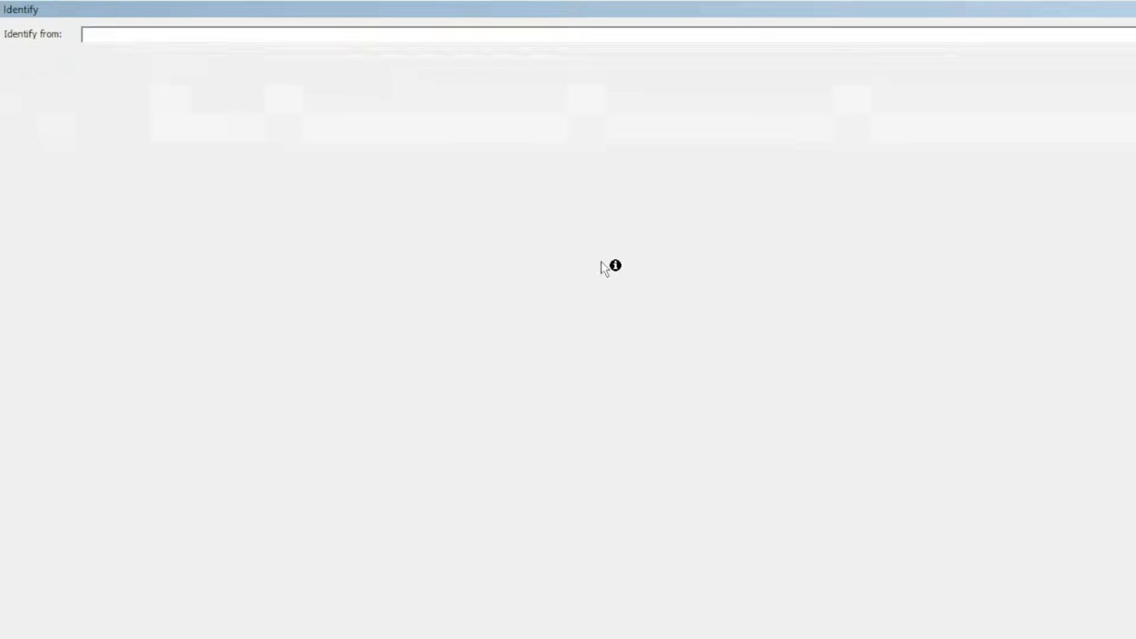
{"action": "double_click", "coordinate": [732, 13]}
{"action": "left_click_drag", "start_coordinate": [410, 95], "coordinate": [925, 355]}
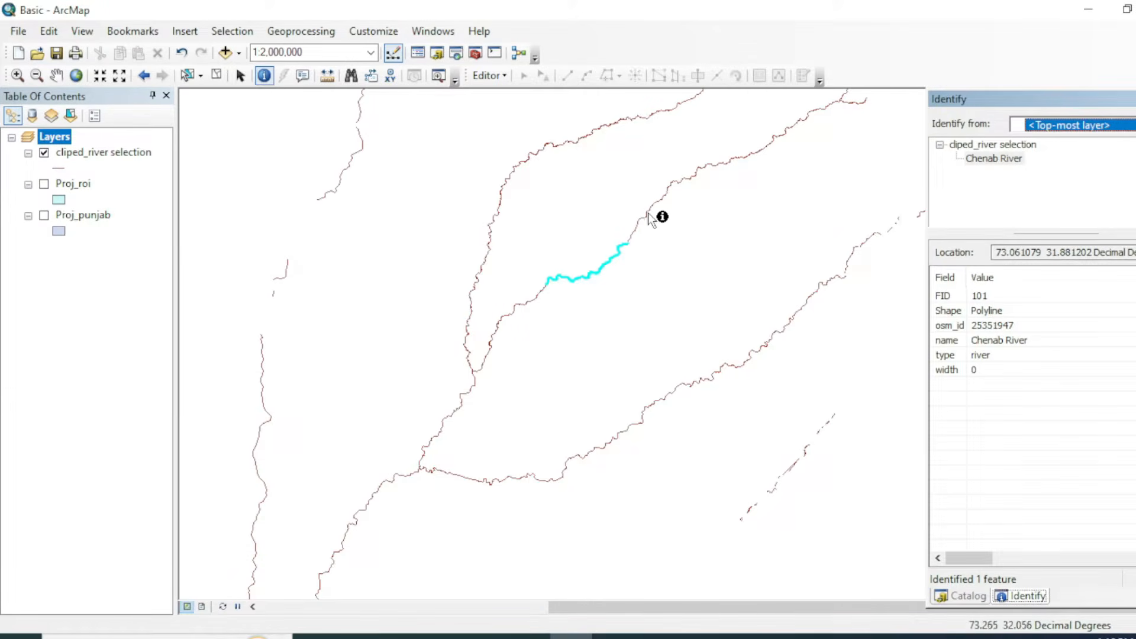
Identify further segments along the Chenab River and the Jhelum River in the cliped_river selection layer
{"action": "left_click", "coordinate": [748, 174]}
{"action": "left_click", "coordinate": [760, 148]}
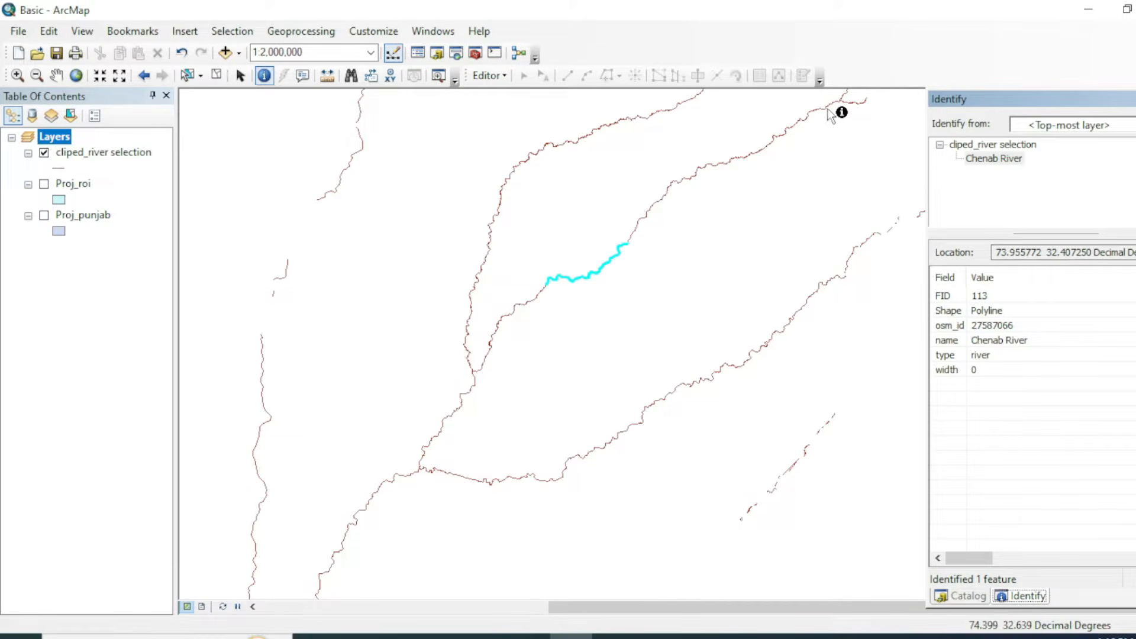
{"action": "left_click", "coordinate": [476, 358]}
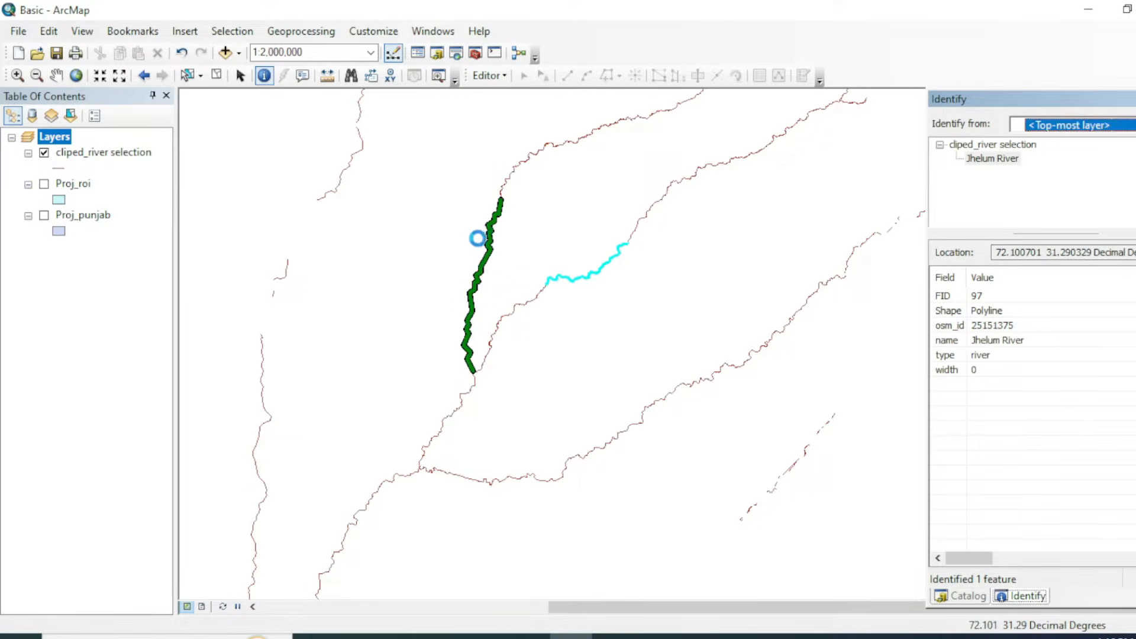
{"action": "left_click", "coordinate": [522, 159]}
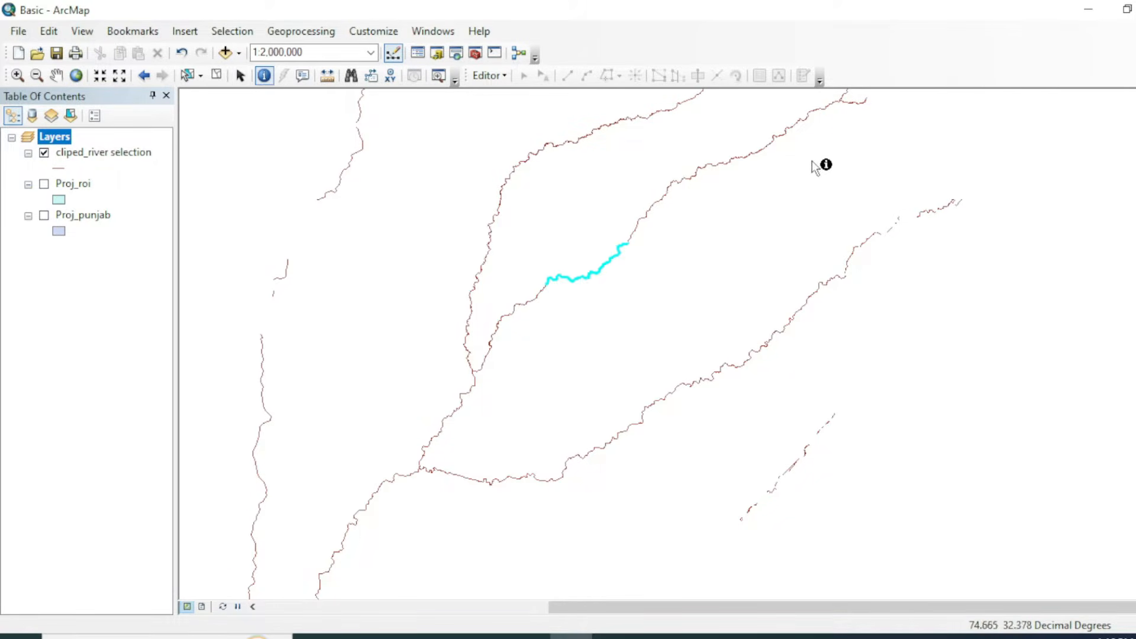
Clear the selection of the Chenab River segment with the full river network in view
{"action": "scroll", "coordinate": [590, 323], "scroll_direction": "up", "scroll_amount": 1}
{"action": "scroll", "coordinate": [590, 319], "scroll_direction": "up", "scroll_amount": 1}
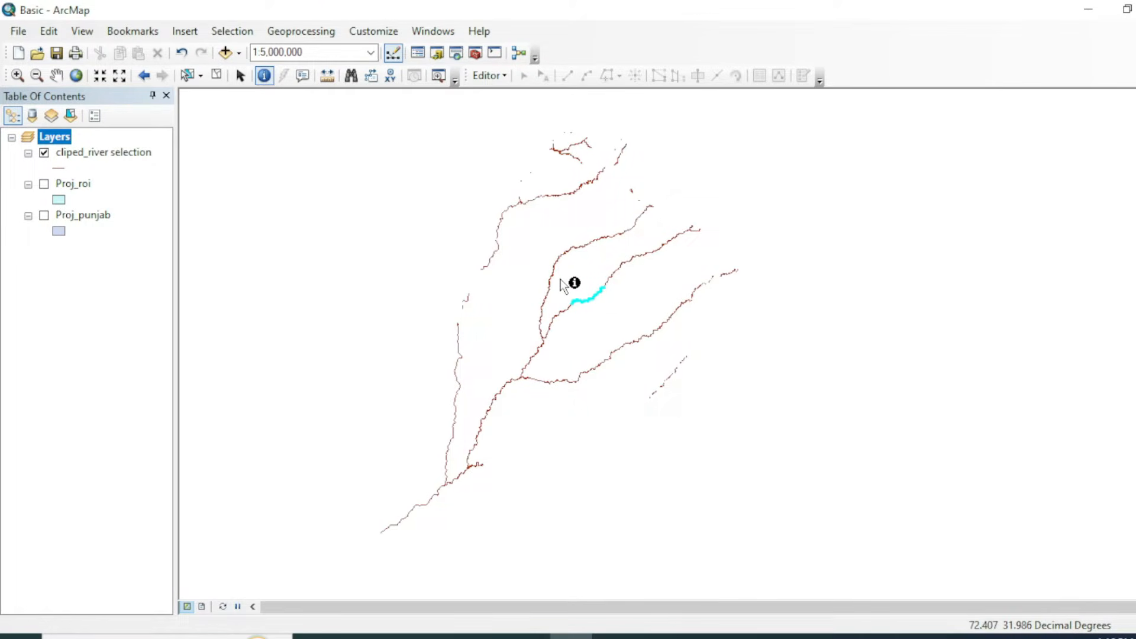
{"action": "left_click", "coordinate": [217, 75]}
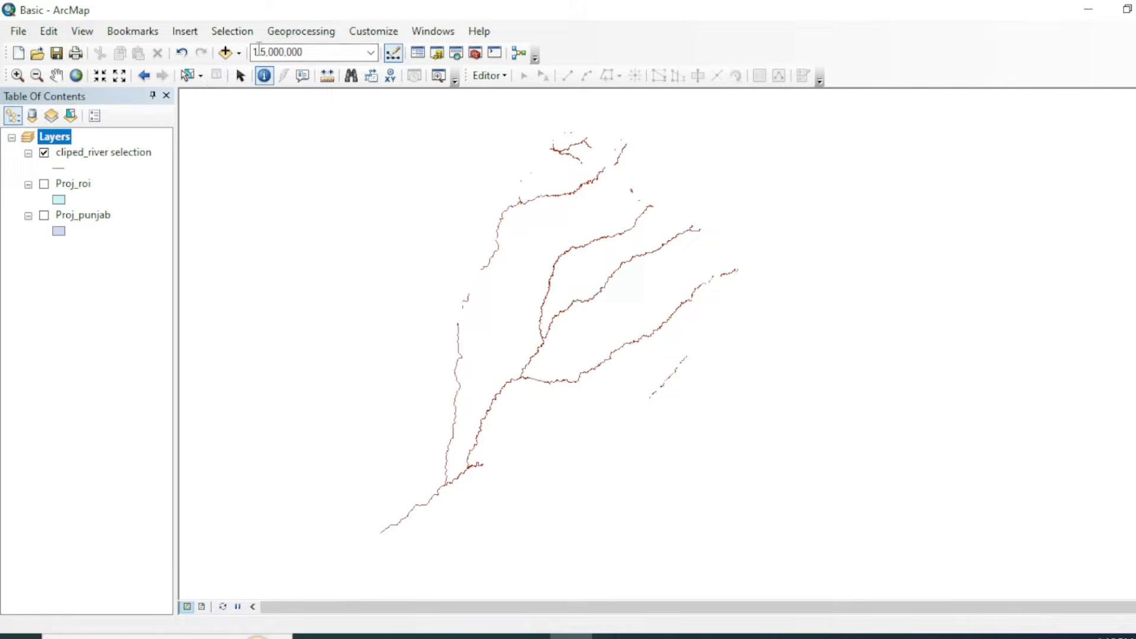
Start the Dissolve tool and check the attribute table of the cliped_river selection layer for a suitable dissolve field
{"action": "left_click", "coordinate": [301, 30]}
{"action": "left_click", "coordinate": [284, 144]}
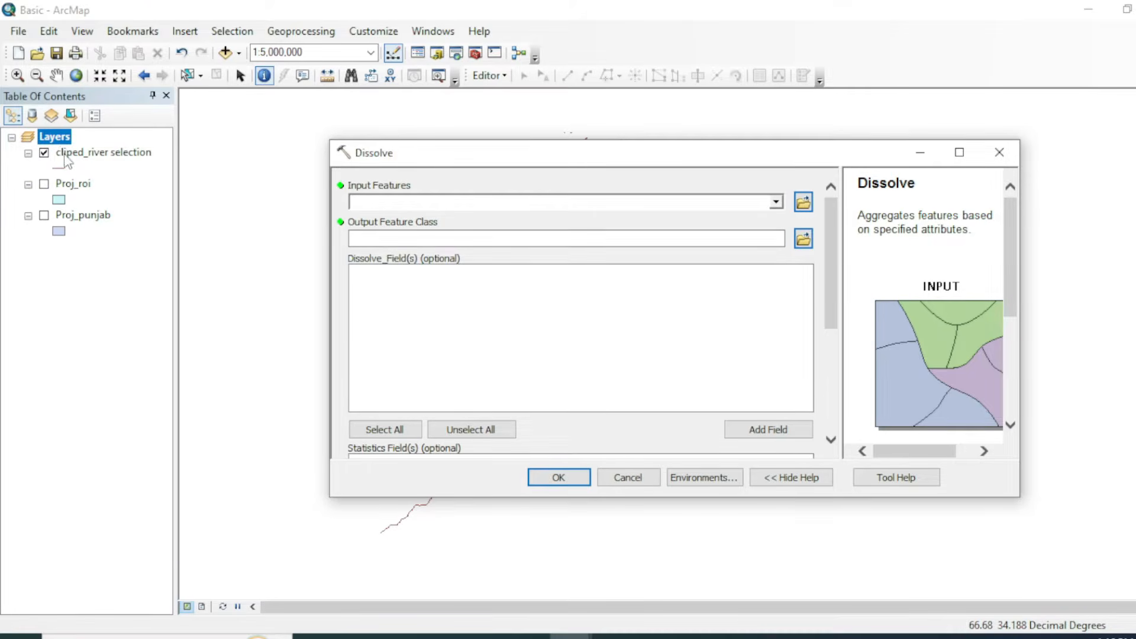
{"action": "right_click", "coordinate": [65, 155]}
{"action": "left_click", "coordinate": [149, 209]}
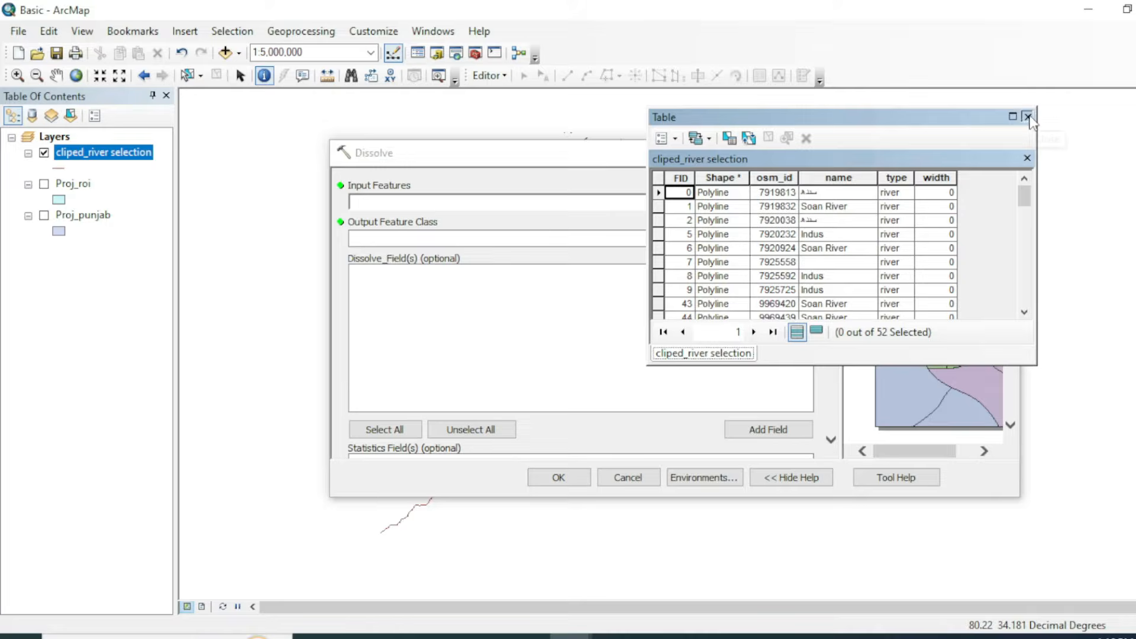
{"action": "left_click", "coordinate": [1028, 116]}
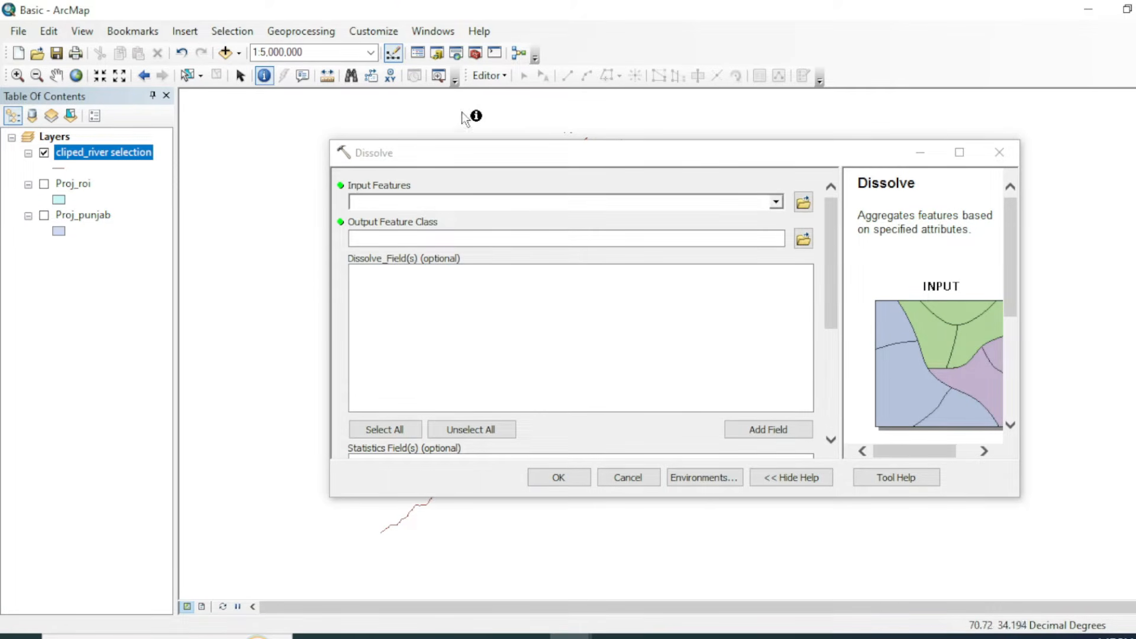
Dissolve the cliped_river selection layer by the name field into cliped_river_Dissolve and remove the input layer from the map
{"action": "left_click", "coordinate": [776, 202]}
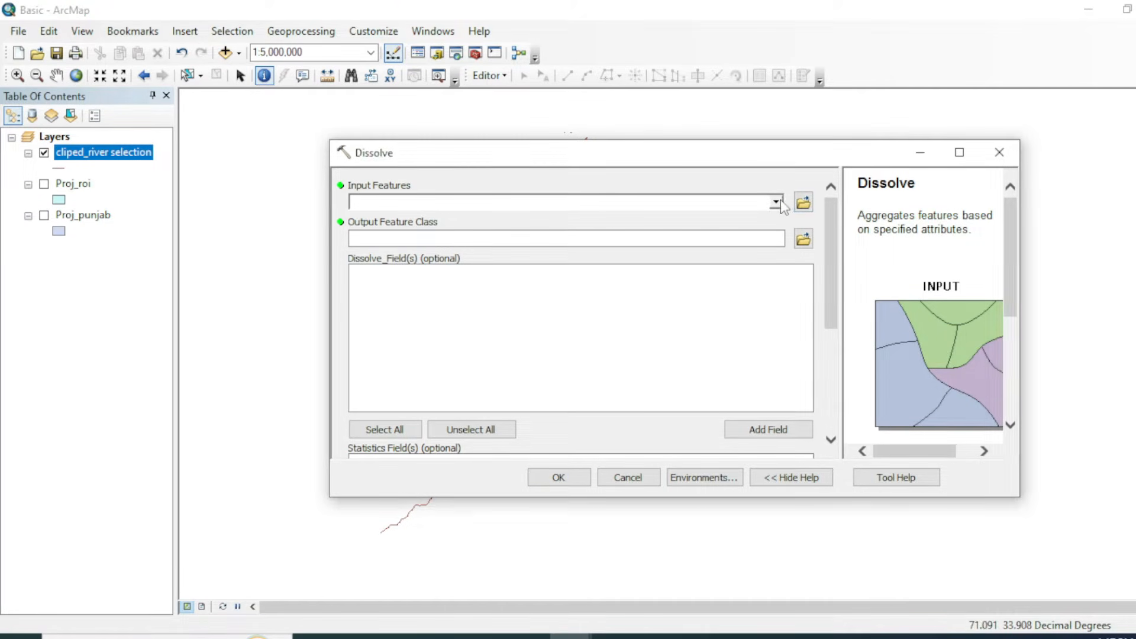
{"action": "left_click", "coordinate": [409, 220]}
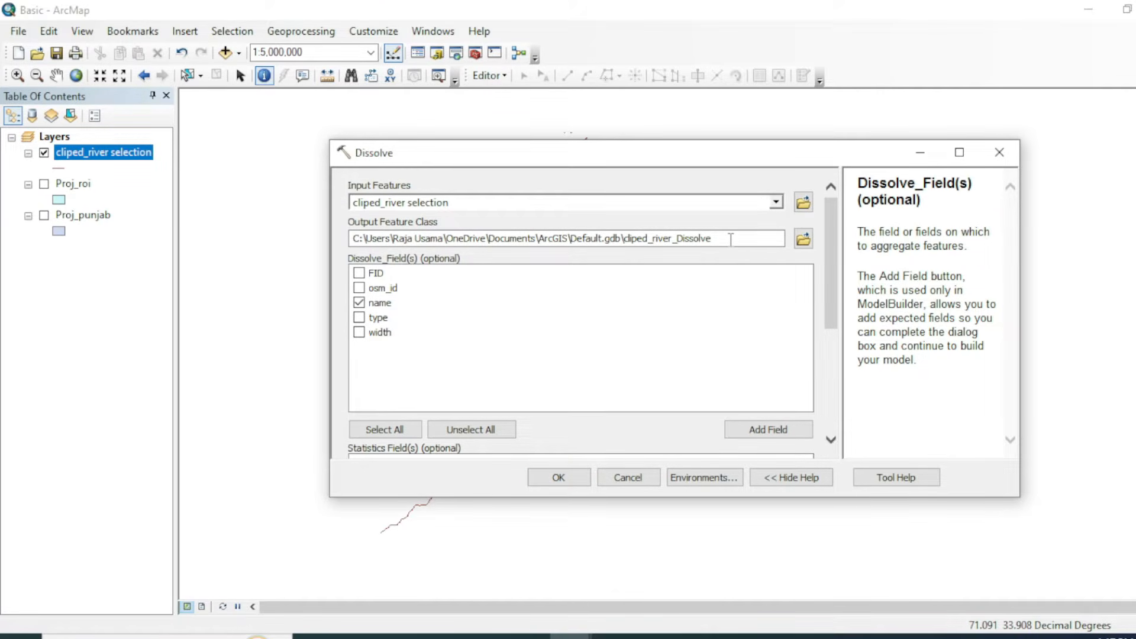
{"action": "left_click", "coordinate": [559, 477]}
{"action": "right_click", "coordinate": [113, 178]}
{"action": "left_click", "coordinate": [155, 208]}
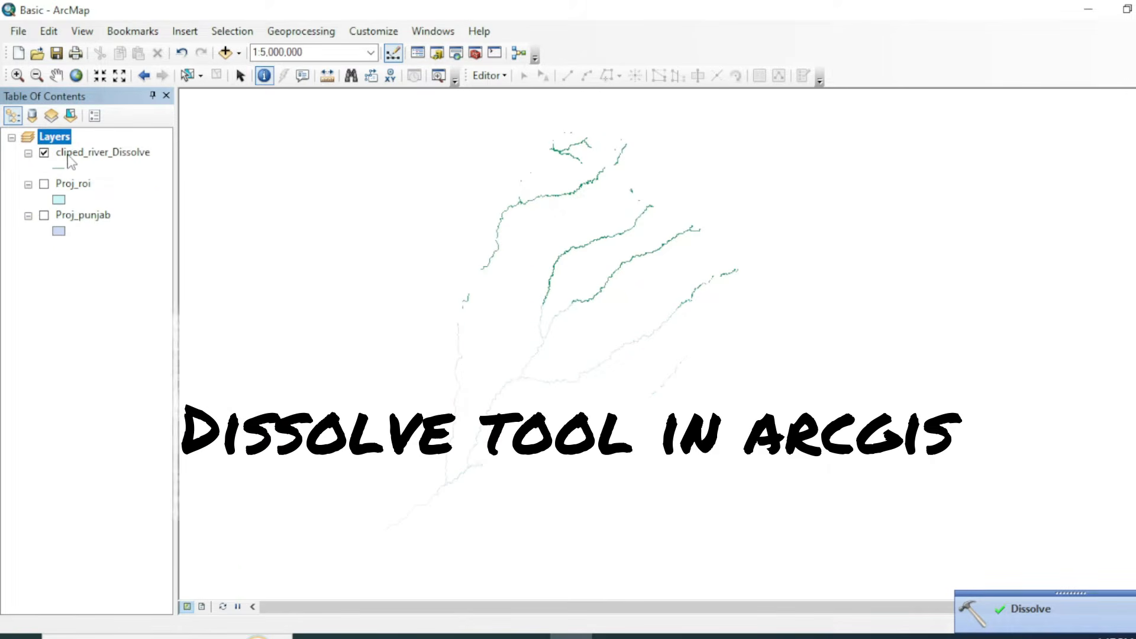
Select the Chenab River feature in the cliped_river_Dissolve layer
{"action": "left_click", "coordinate": [68, 154]}
{"action": "left_click", "coordinate": [187, 75]}
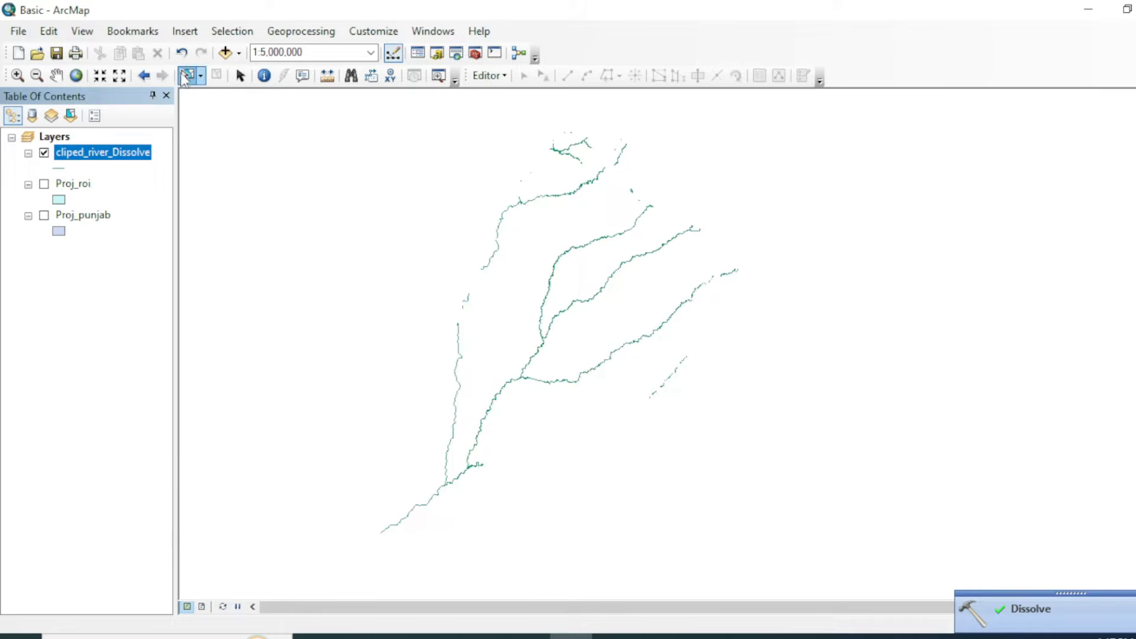
{"action": "scroll", "coordinate": [592, 320], "scroll_direction": "up", "scroll_amount": 2}
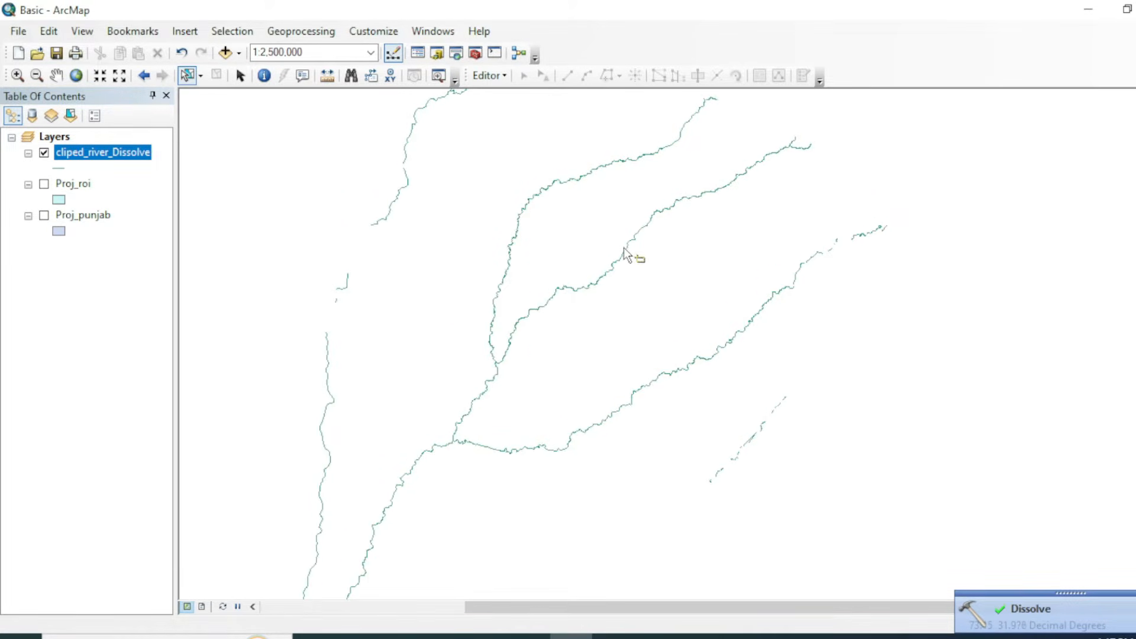
{"action": "left_click", "coordinate": [626, 256]}
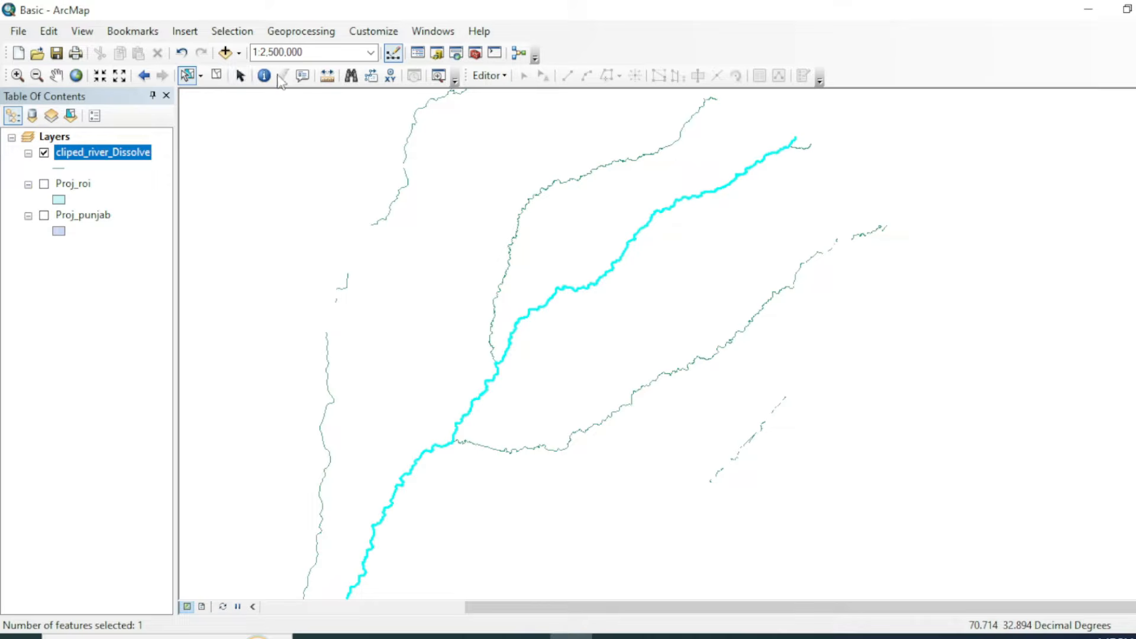
Identify the dissolved Chenab, Ravi and Jhelum river features, and clear the feature selection
{"action": "left_click", "coordinate": [264, 76]}
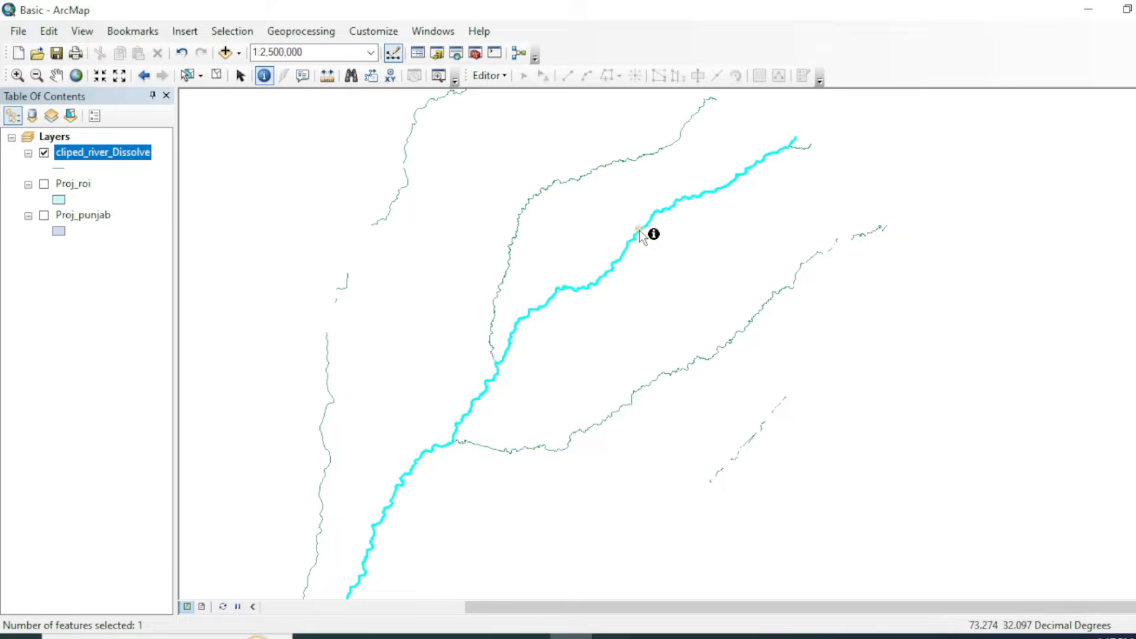
{"action": "left_click", "coordinate": [640, 232]}
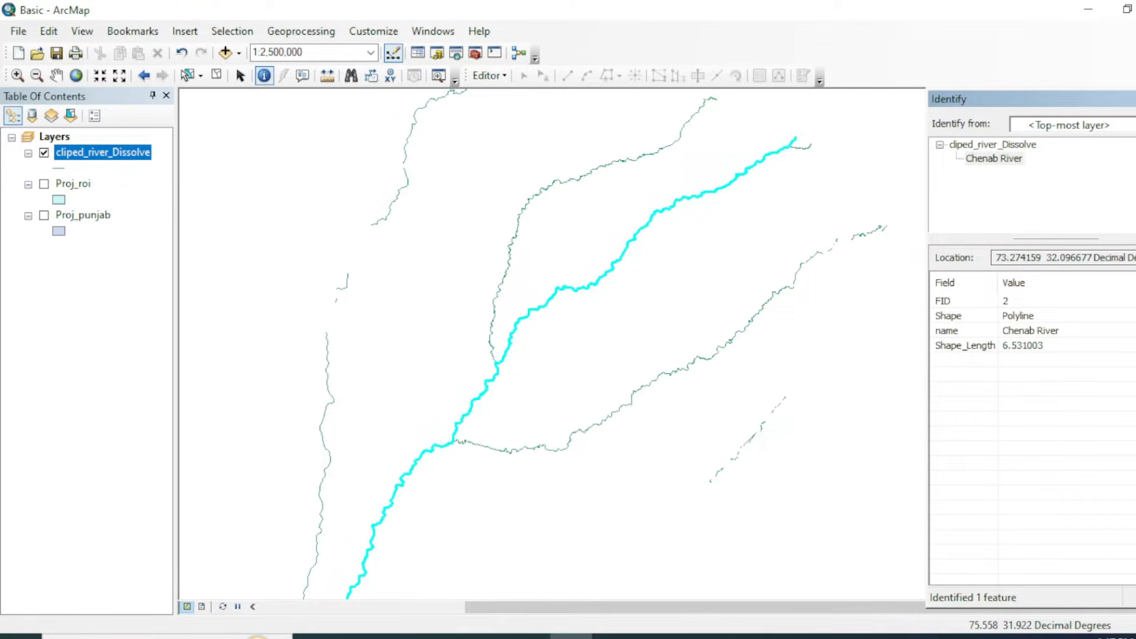
{"action": "left_click", "coordinate": [756, 314]}
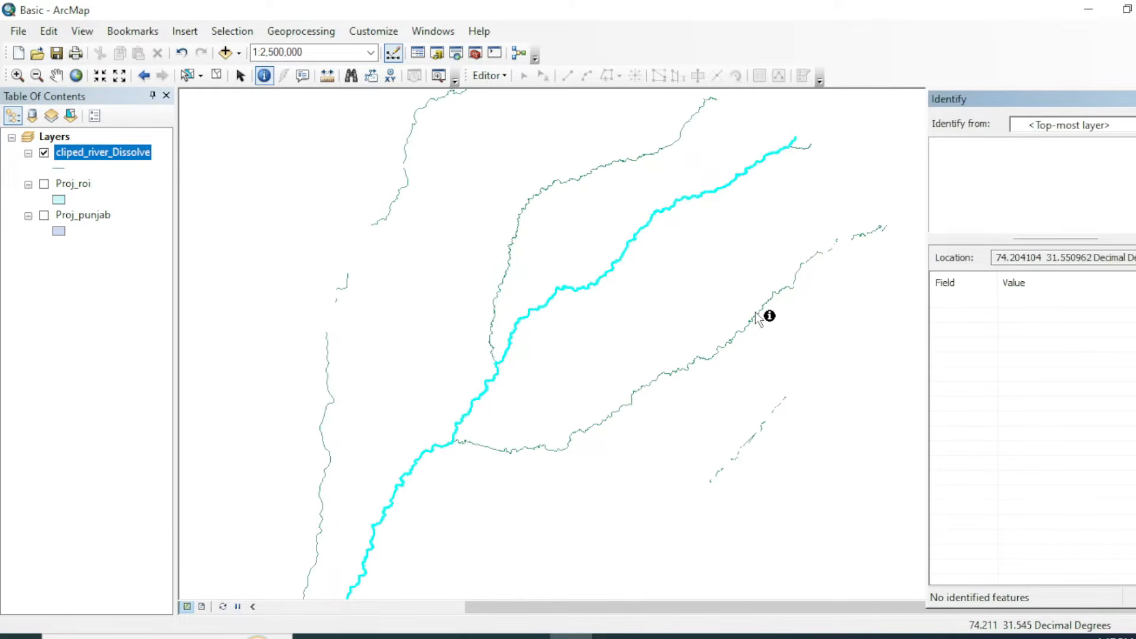
{"action": "left_click", "coordinate": [758, 320]}
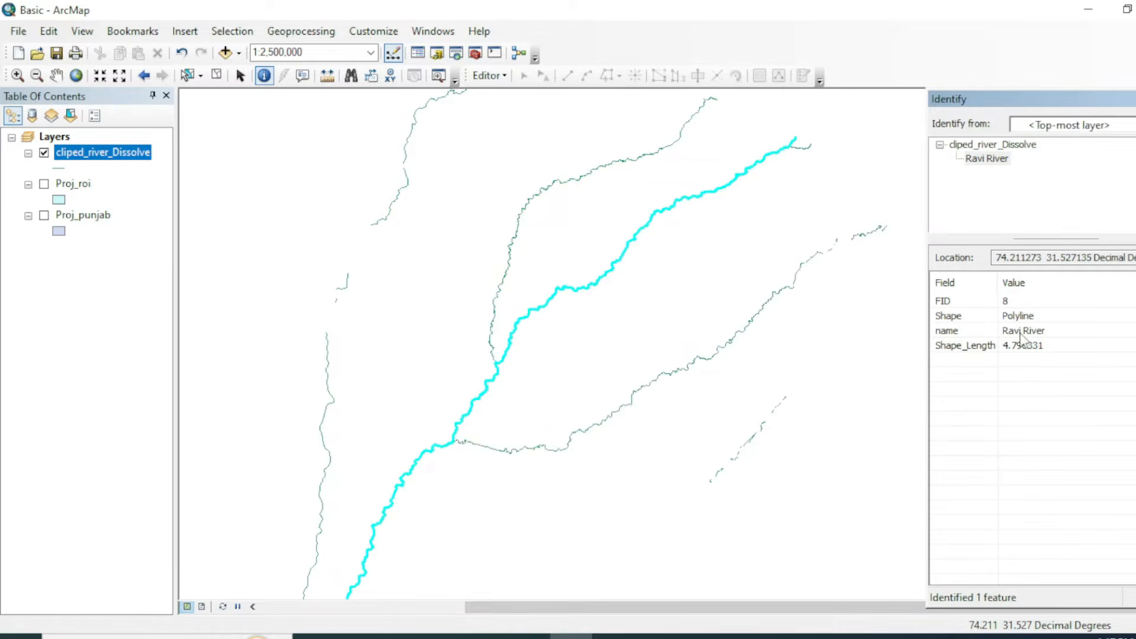
{"action": "left_click", "coordinate": [549, 186]}
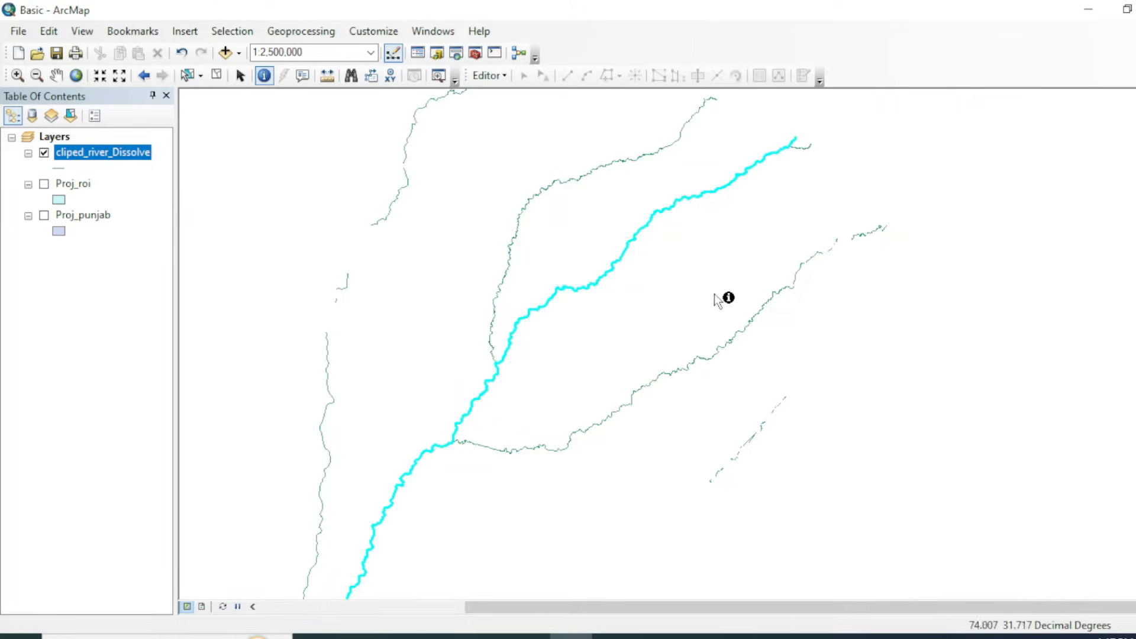
{"action": "scroll", "coordinate": [597, 342], "scroll_direction": "down", "scroll_amount": 2}
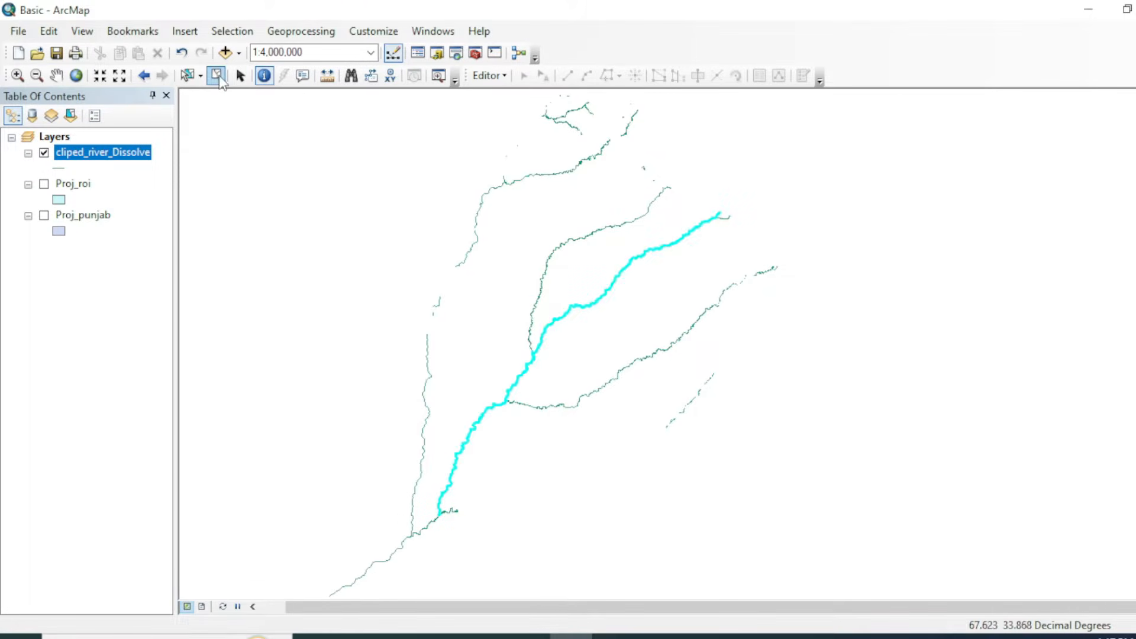
{"action": "scroll", "coordinate": [524, 353], "scroll_direction": "down", "scroll_amount": 1}
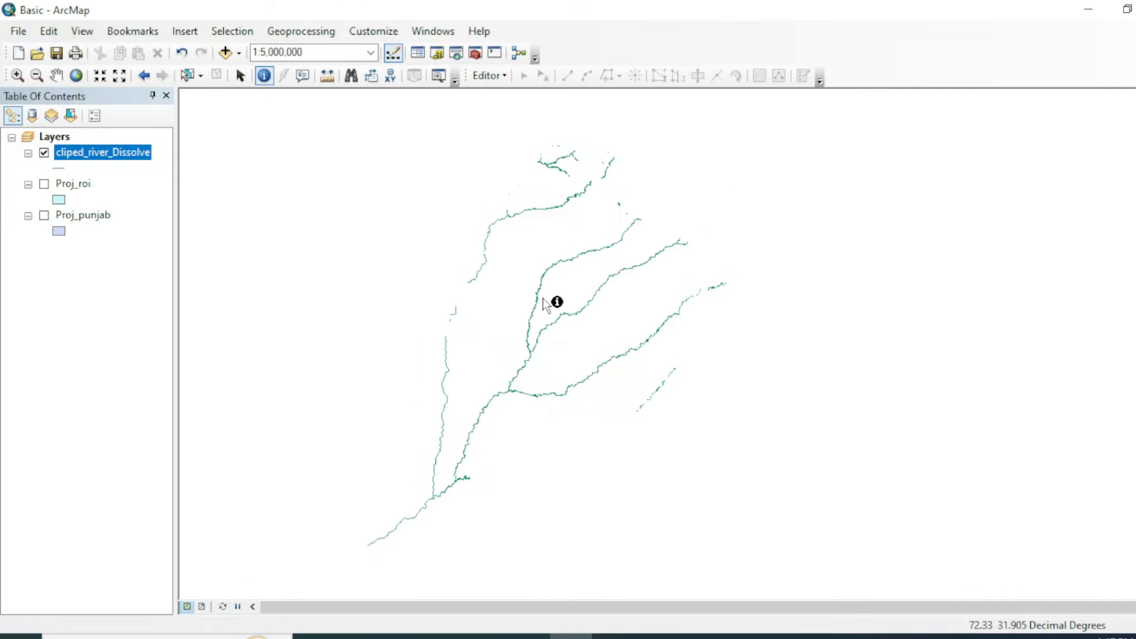
Examine the data source details of the cliped_river_Dissolve layer, especially its geographic coordinate system
{"action": "right_click", "coordinate": [113, 166]}
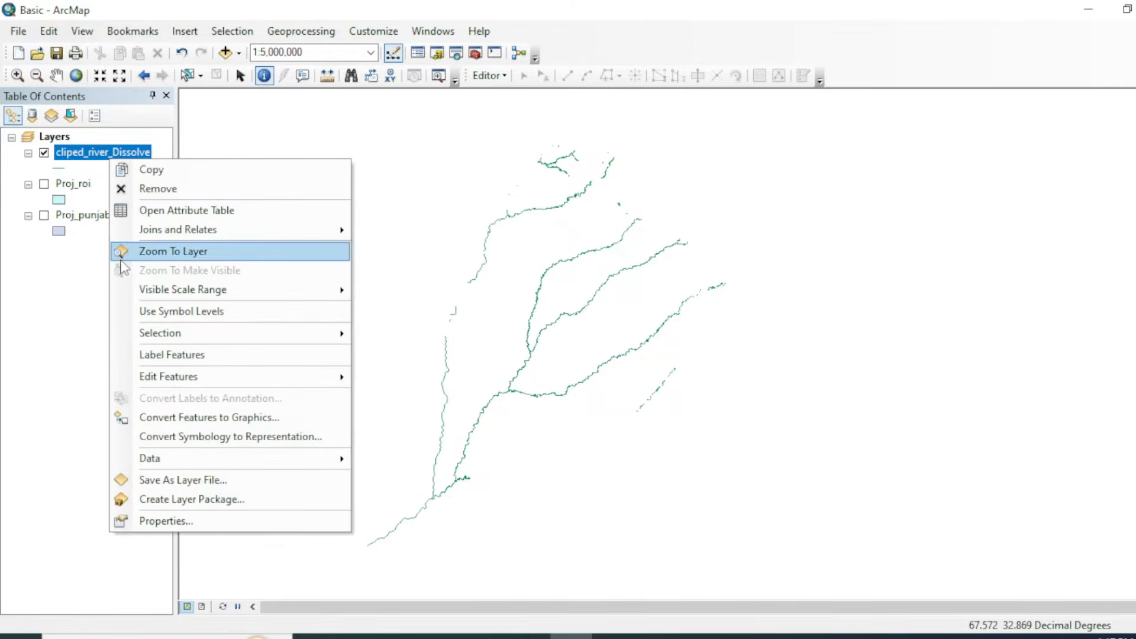
{"action": "left_click", "coordinate": [175, 520]}
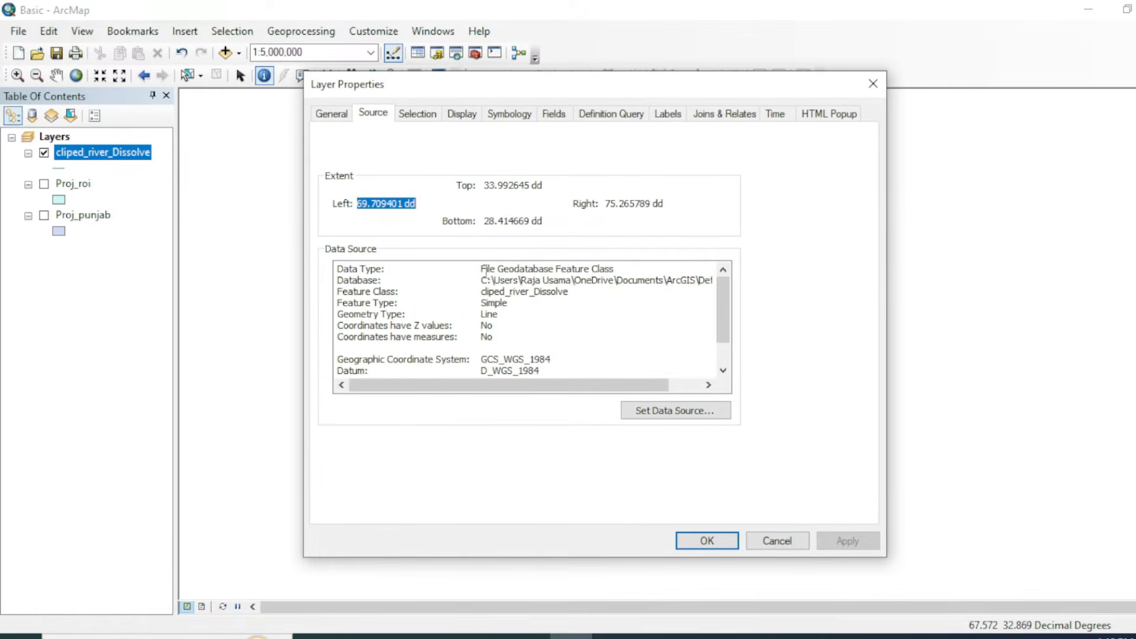
{"action": "scroll", "coordinate": [481, 358], "scroll_direction": "down", "scroll_amount": 1}
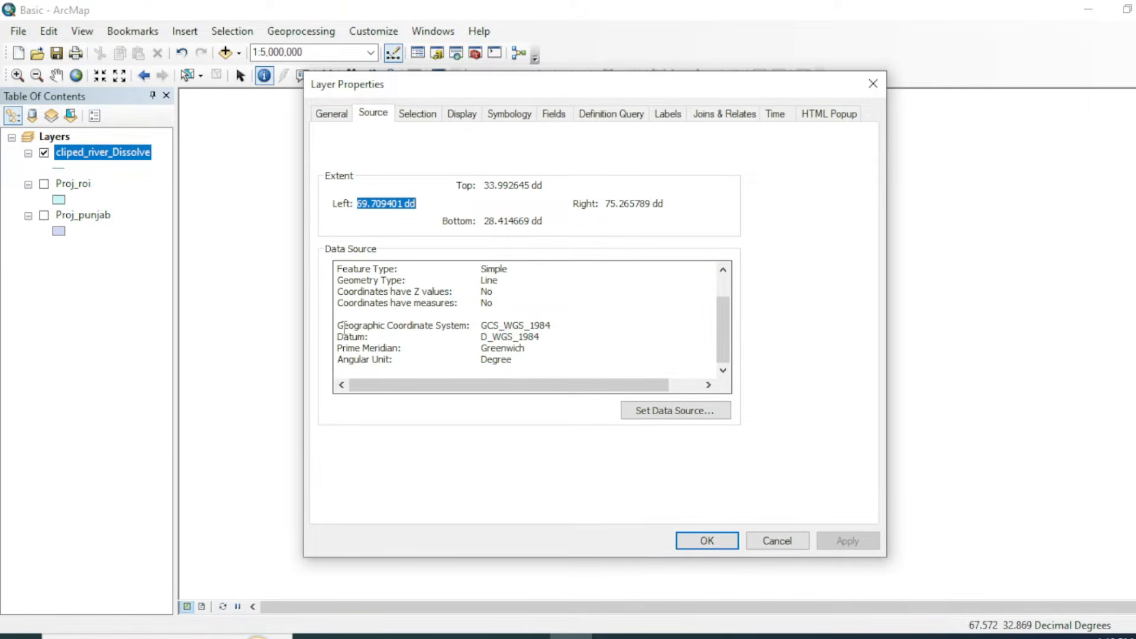
{"action": "left_click_drag", "start_coordinate": [344, 327], "coordinate": [558, 328]}
{"action": "left_click", "coordinate": [575, 327]}
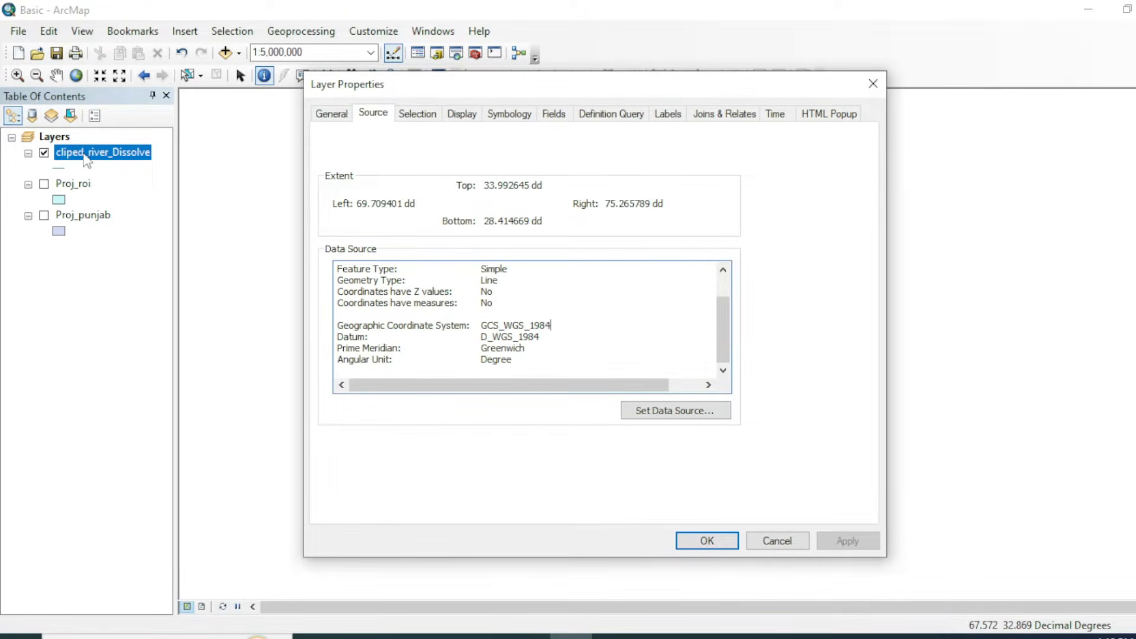
{"action": "left_click", "coordinate": [875, 83]}
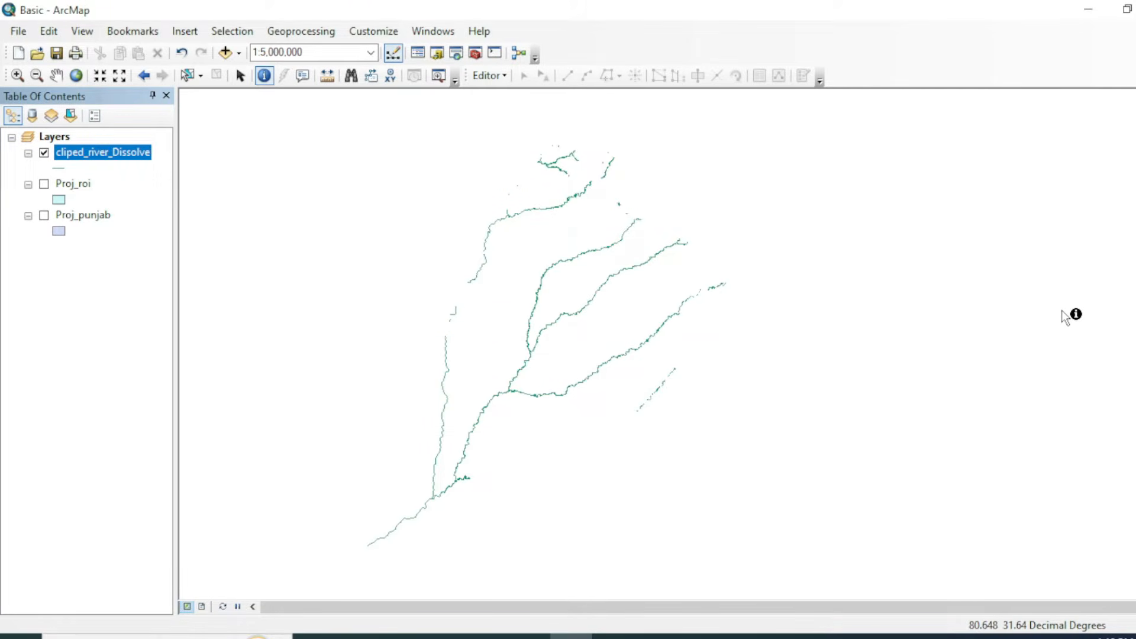
Export all cliped_river_Dissolve features in the data frame's coordinate system to D:\3rdpred\Export_Output_2.shp and replace the layer on the map with the export
{"action": "right_click", "coordinate": [91, 154]}
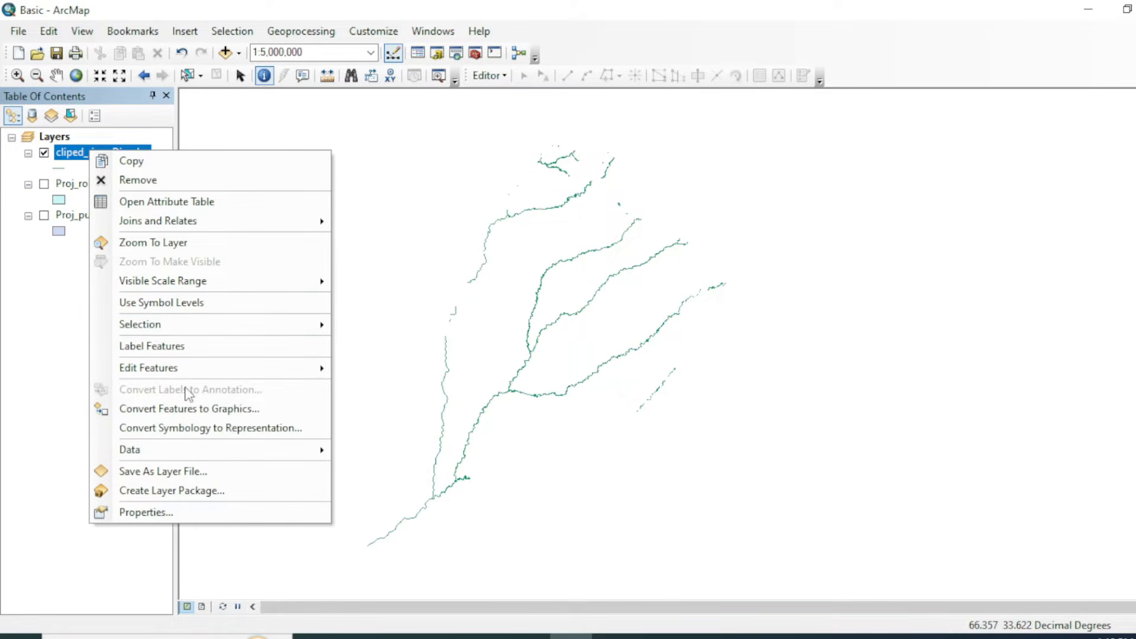
{"action": "mouse_move", "coordinate": [158, 448]}
{"action": "left_click", "coordinate": [379, 471]}
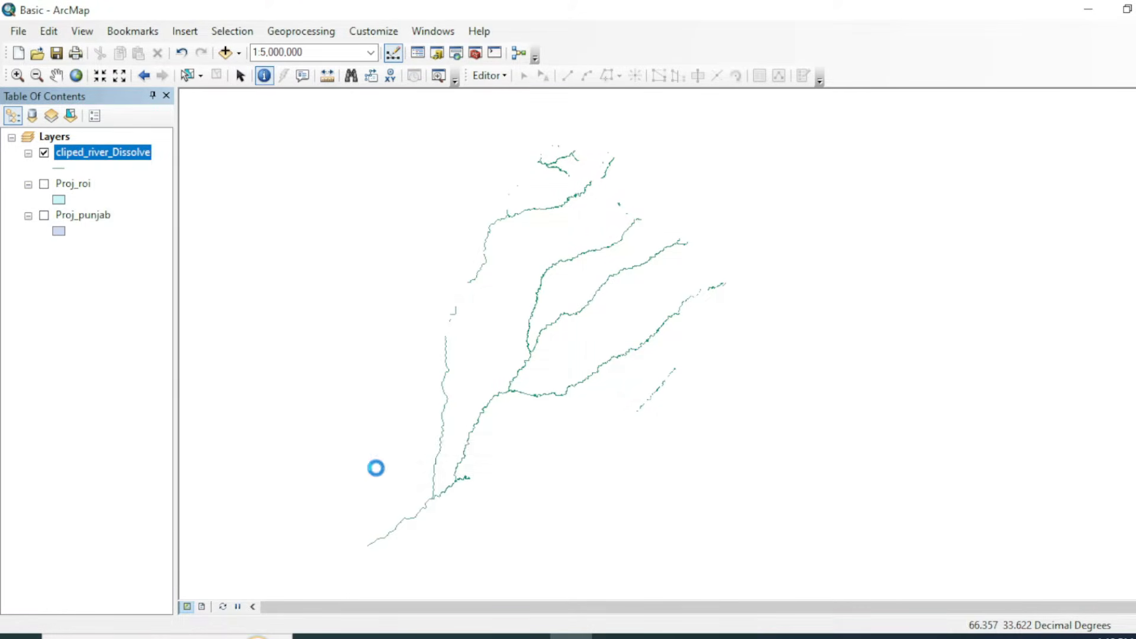
{"action": "left_click", "coordinate": [439, 282]}
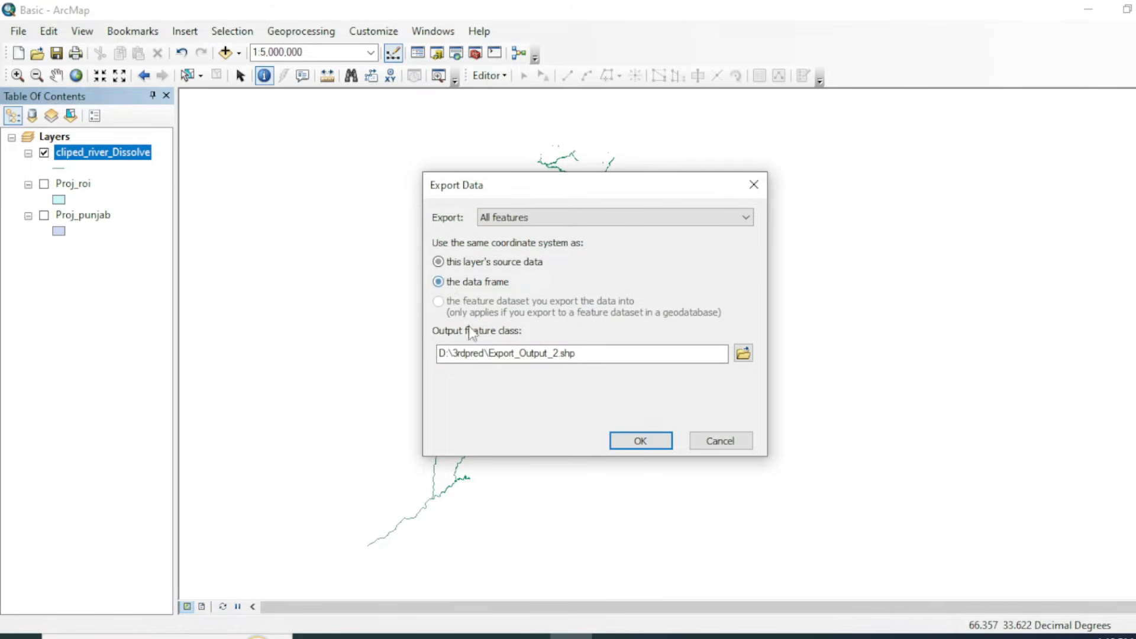
{"action": "left_click", "coordinate": [629, 446]}
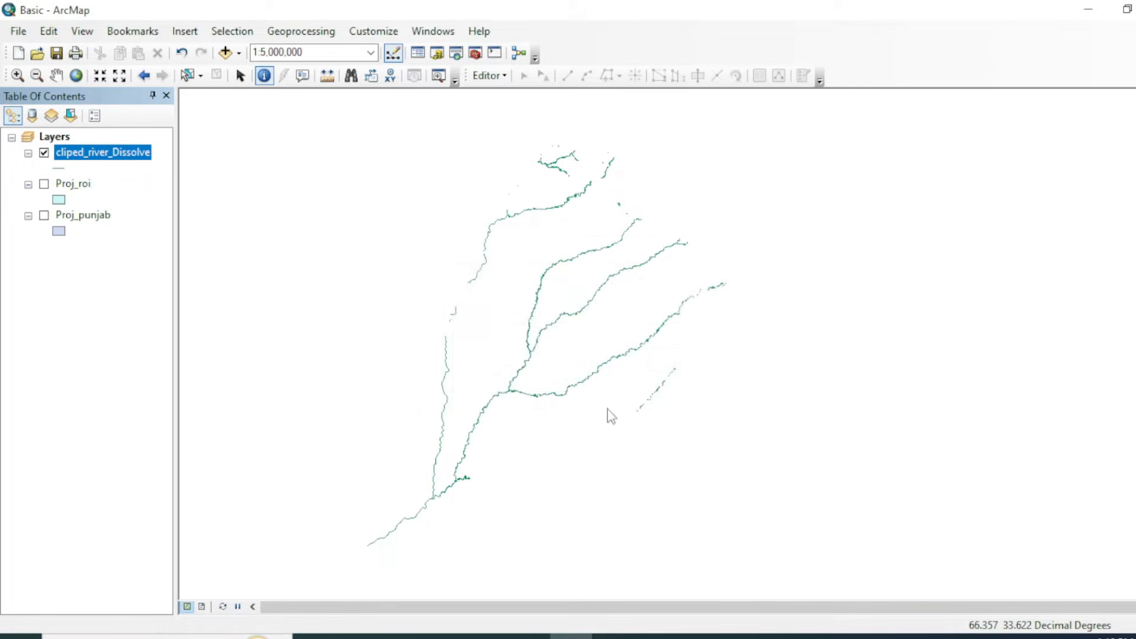
{"action": "left_click", "coordinate": [660, 388]}
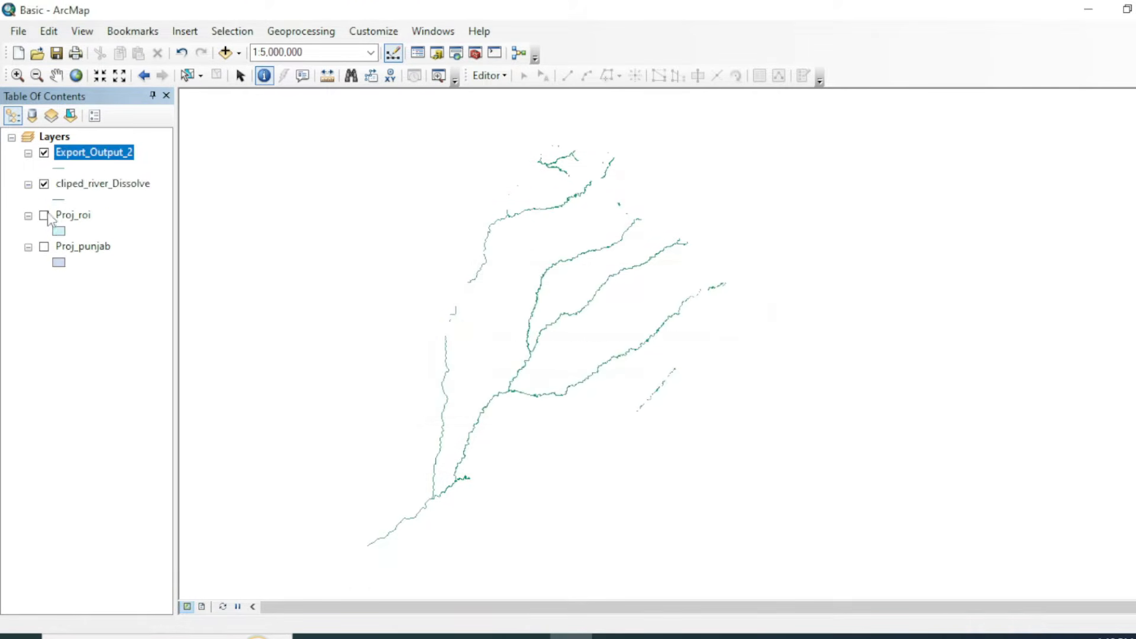
{"action": "right_click", "coordinate": [83, 184]}
{"action": "left_click", "coordinate": [172, 215]}
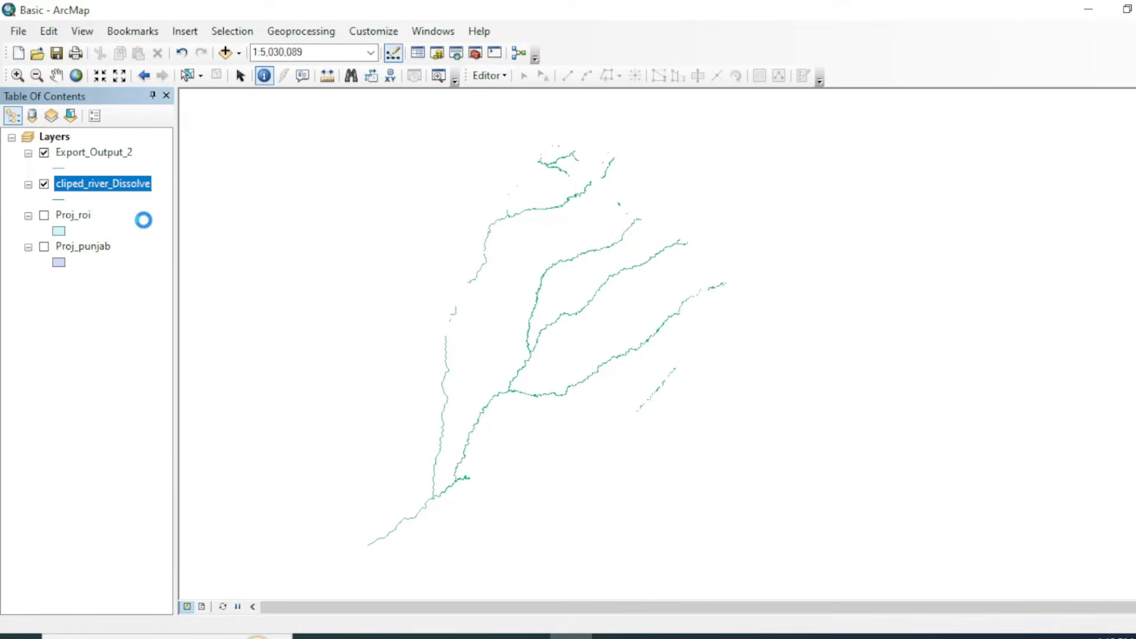
Rename the Export_Output_2 layer as Major_river
{"action": "left_click", "coordinate": [104, 155]}
{"action": "left_click", "coordinate": [102, 155]}
{"action": "type", "text": "Major_river"}
{"action": "key", "text": "Return"}
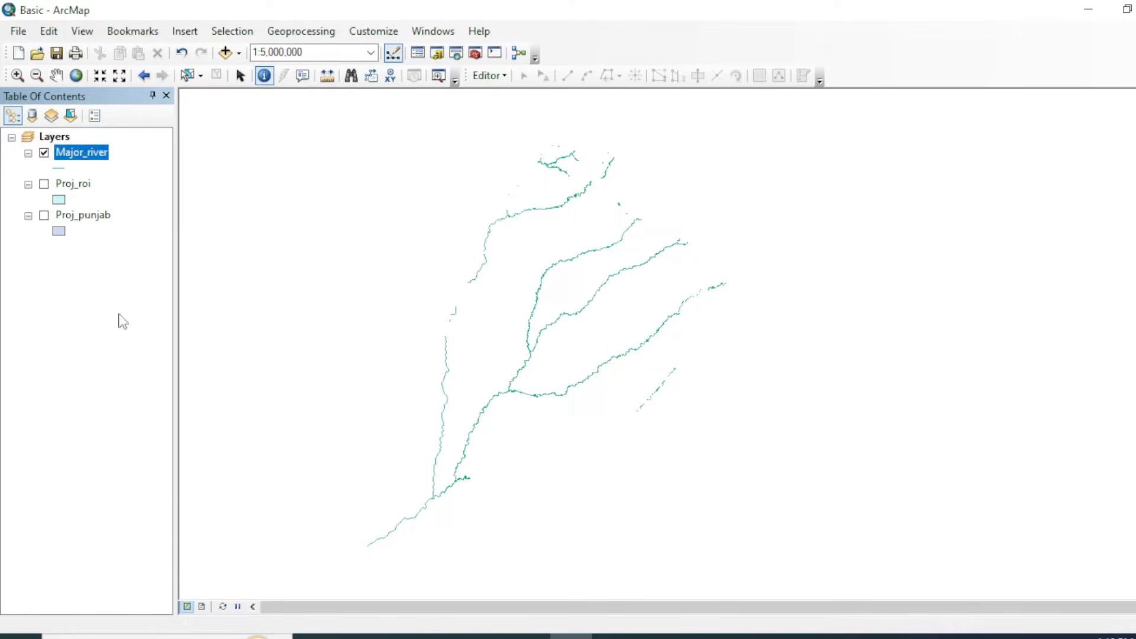
Add a decimal-number field named Lenght to the Major_river attribute table
{"action": "right_click", "coordinate": [81, 155]}
{"action": "left_click", "coordinate": [137, 208]}
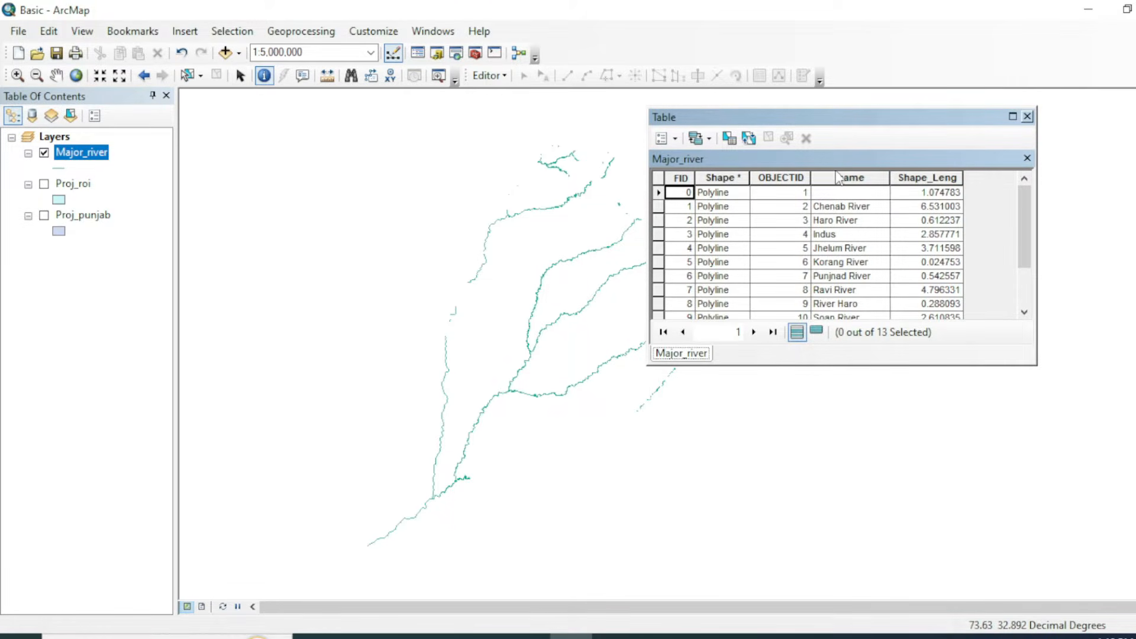
{"action": "left_click", "coordinate": [675, 138]}
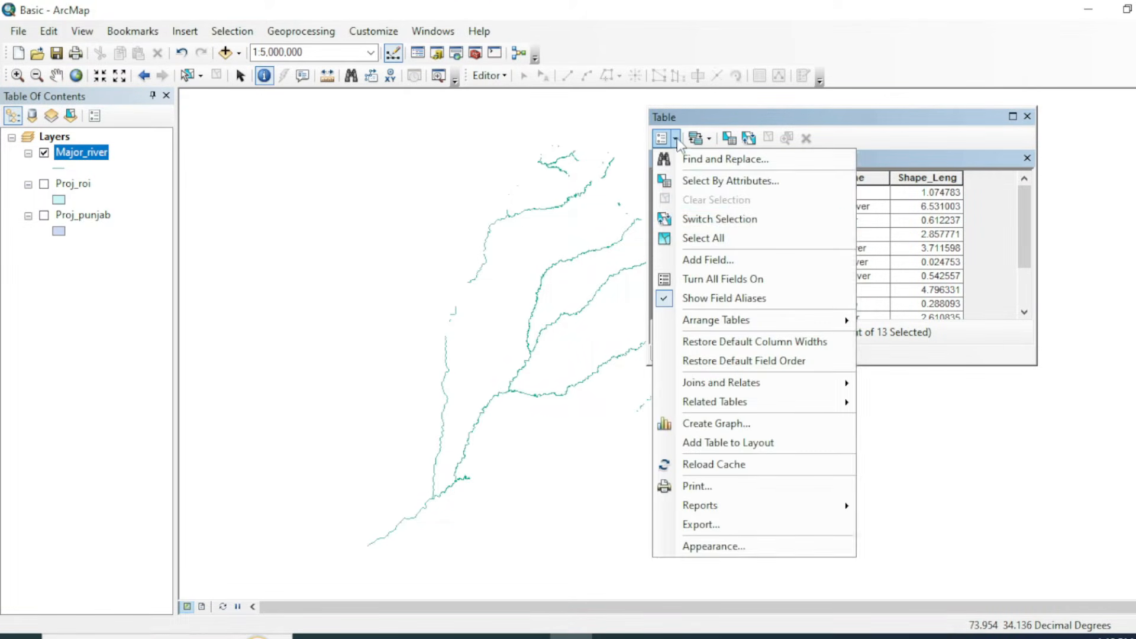
{"action": "left_click", "coordinate": [716, 260]}
{"action": "type", "text": "Le"}
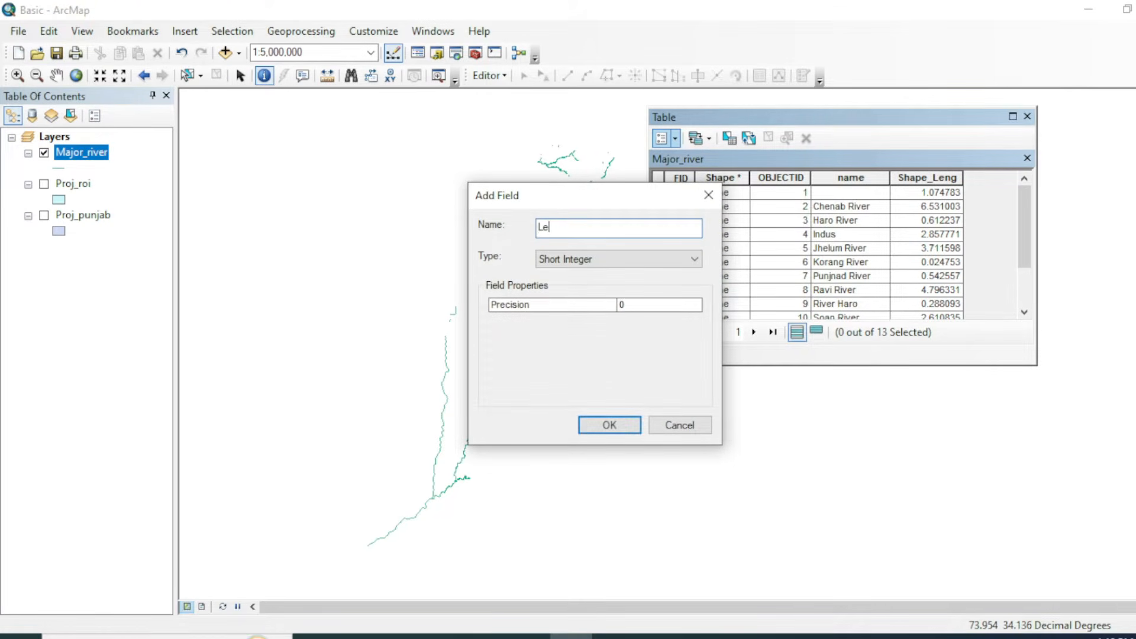
{"action": "left_click", "coordinate": [681, 258]}
{"action": "left_click", "coordinate": [590, 306]}
{"action": "left_click", "coordinate": [609, 422]}
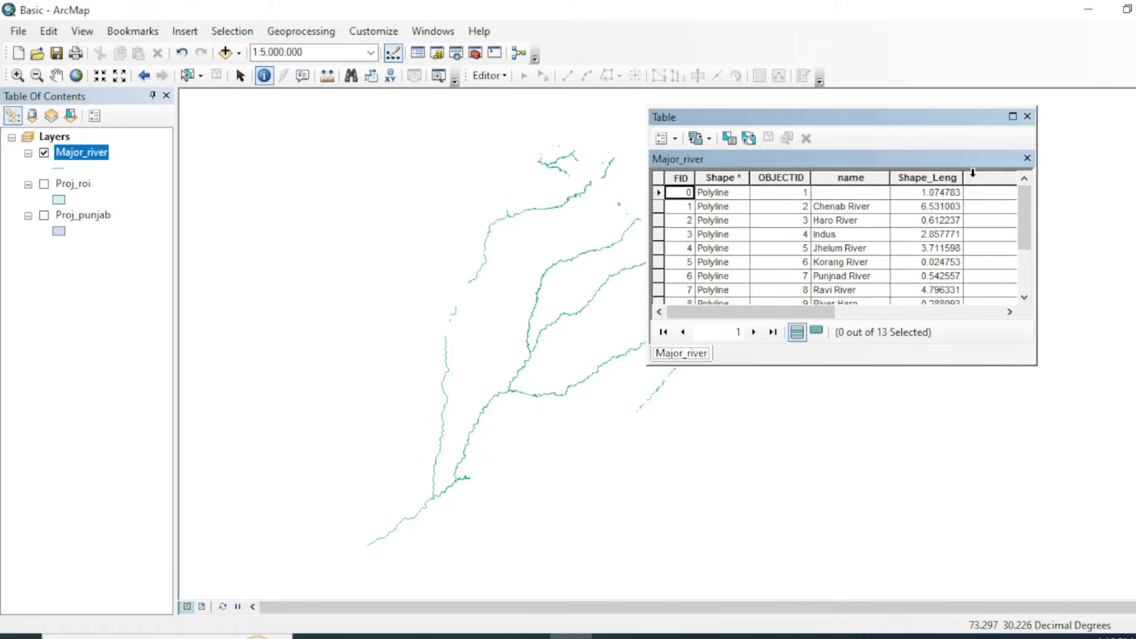
Calculate the length of every river into the Lenght field in kilometers, using the data source's coordinate system, and close the table
{"action": "right_click", "coordinate": [973, 172]}
{"action": "left_click", "coordinate": [787, 311]}
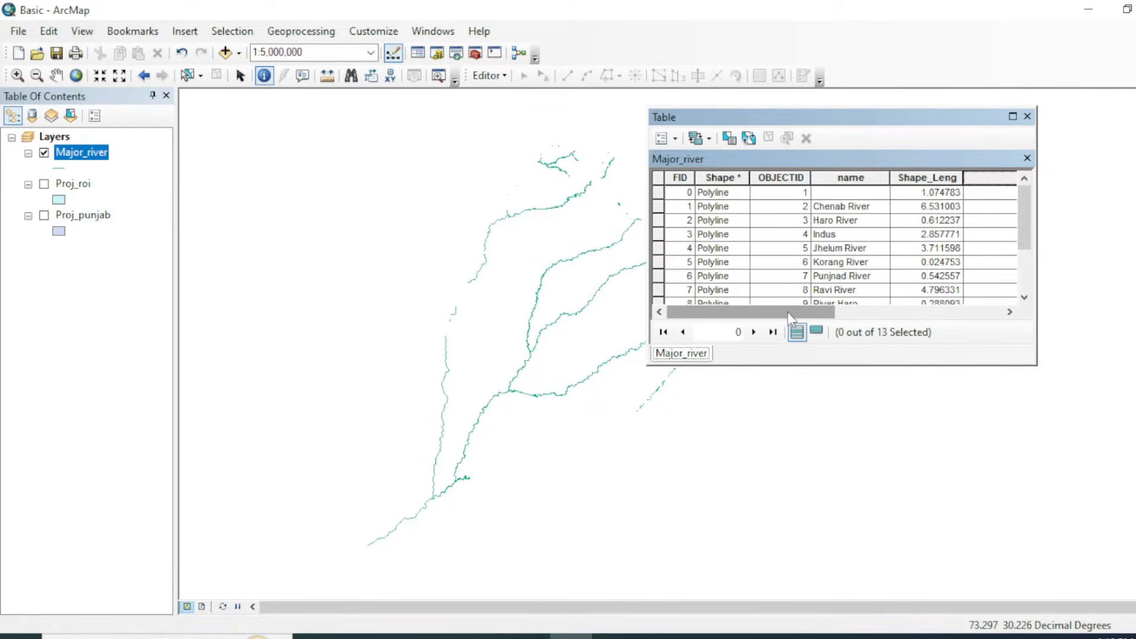
{"action": "left_click", "coordinate": [847, 313]}
{"action": "right_click", "coordinate": [982, 176]}
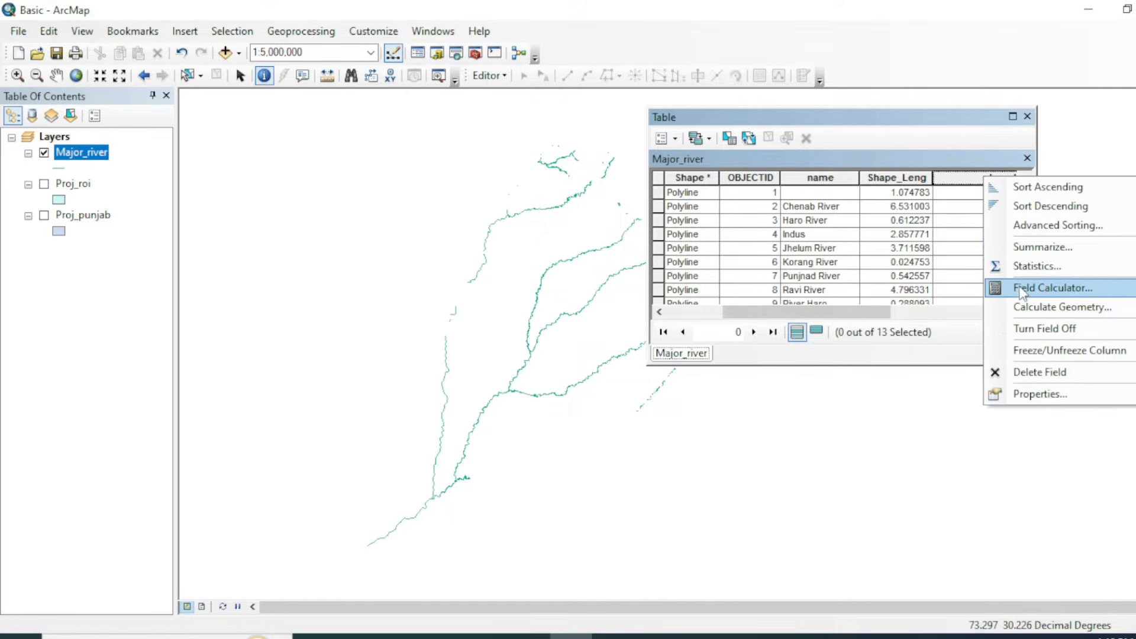
{"action": "left_click", "coordinate": [1049, 312]}
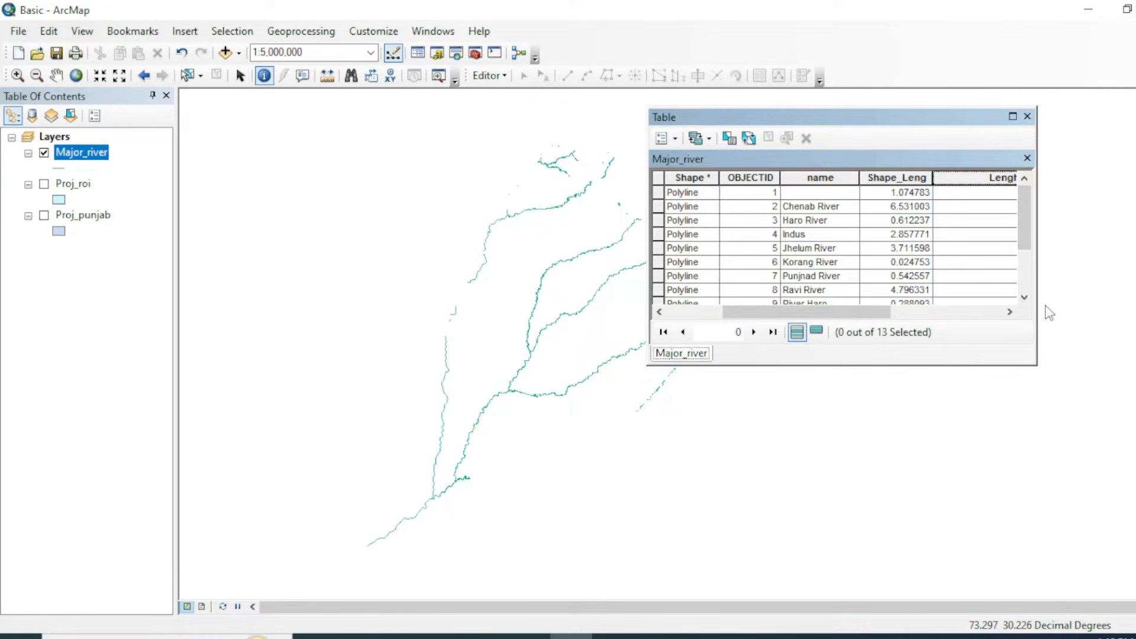
{"action": "left_click", "coordinate": [577, 230]}
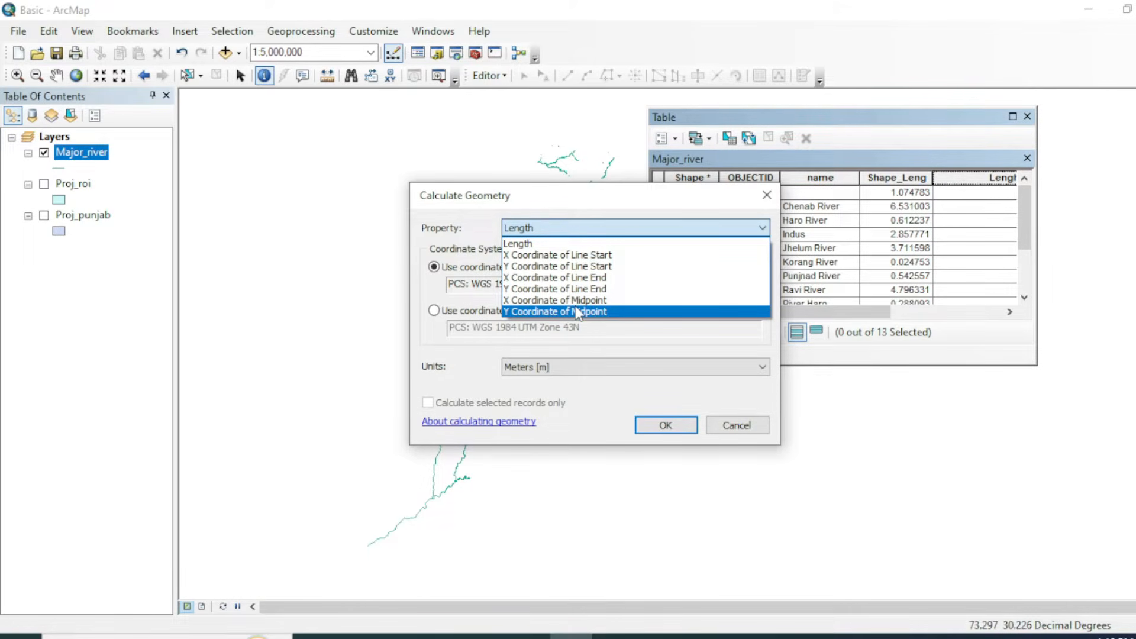
{"action": "left_click", "coordinate": [537, 245]}
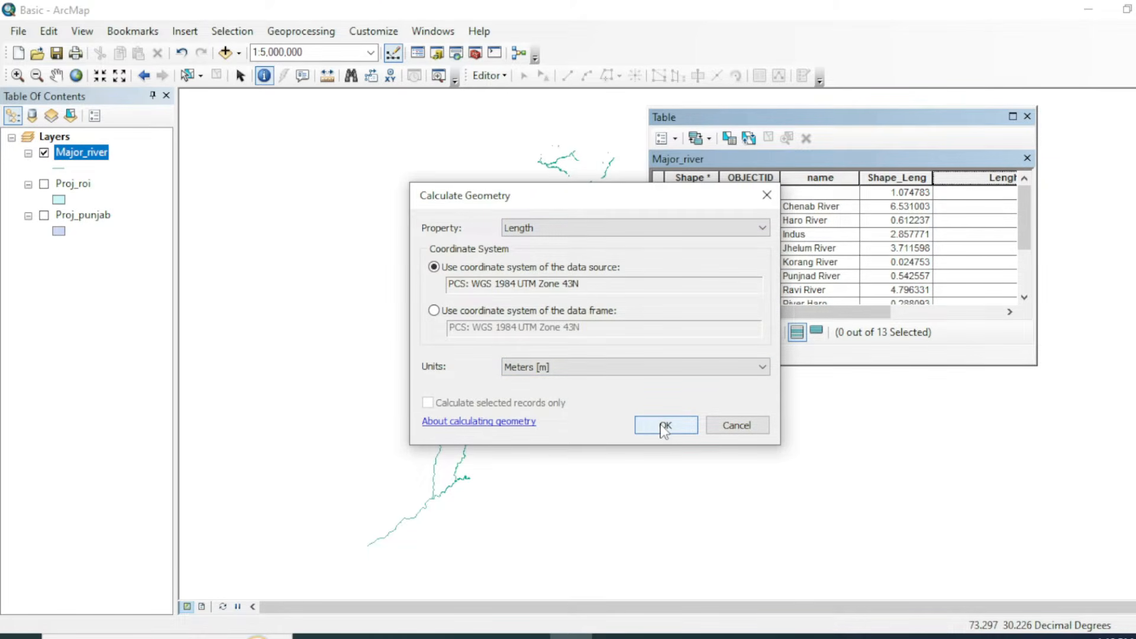
{"action": "left_click", "coordinate": [656, 368]}
{"action": "left_click", "coordinate": [616, 421]}
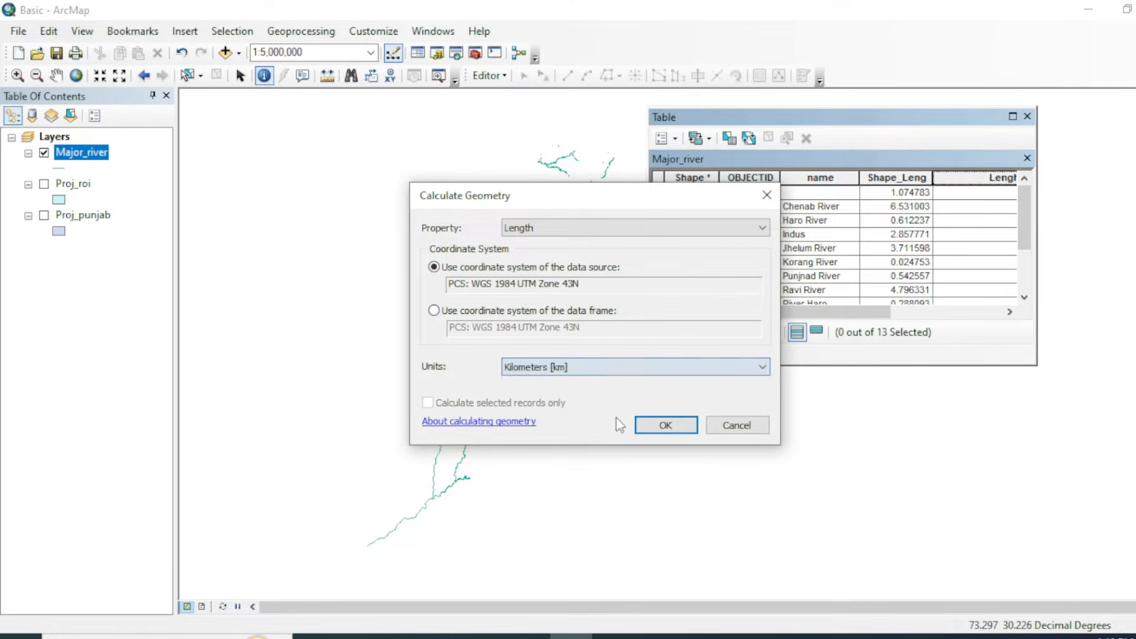
{"action": "left_click", "coordinate": [664, 424]}
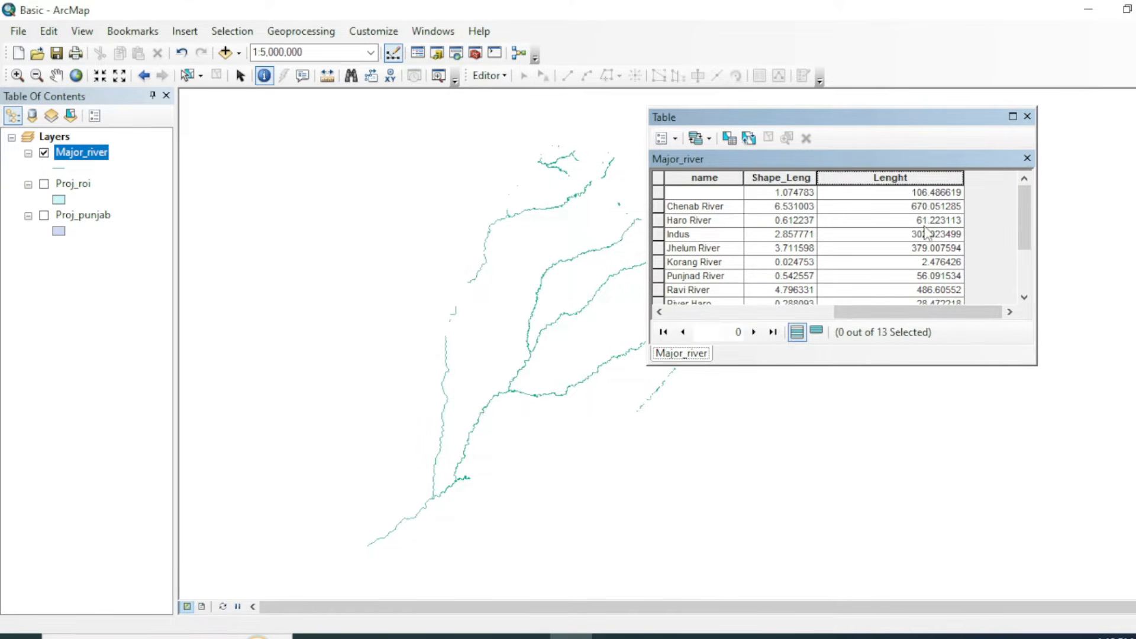
{"action": "scroll", "coordinate": [926, 231], "scroll_direction": "down", "scroll_amount": 2}
{"action": "left_click", "coordinate": [1028, 117]}
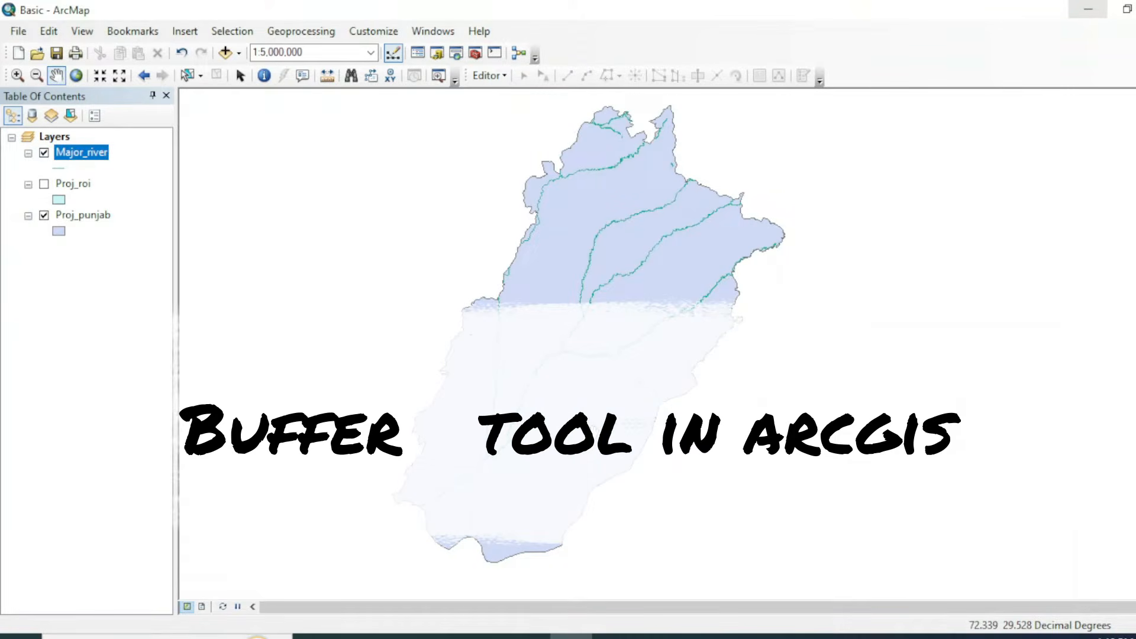
{"action": "left_click", "coordinate": [300, 30]}
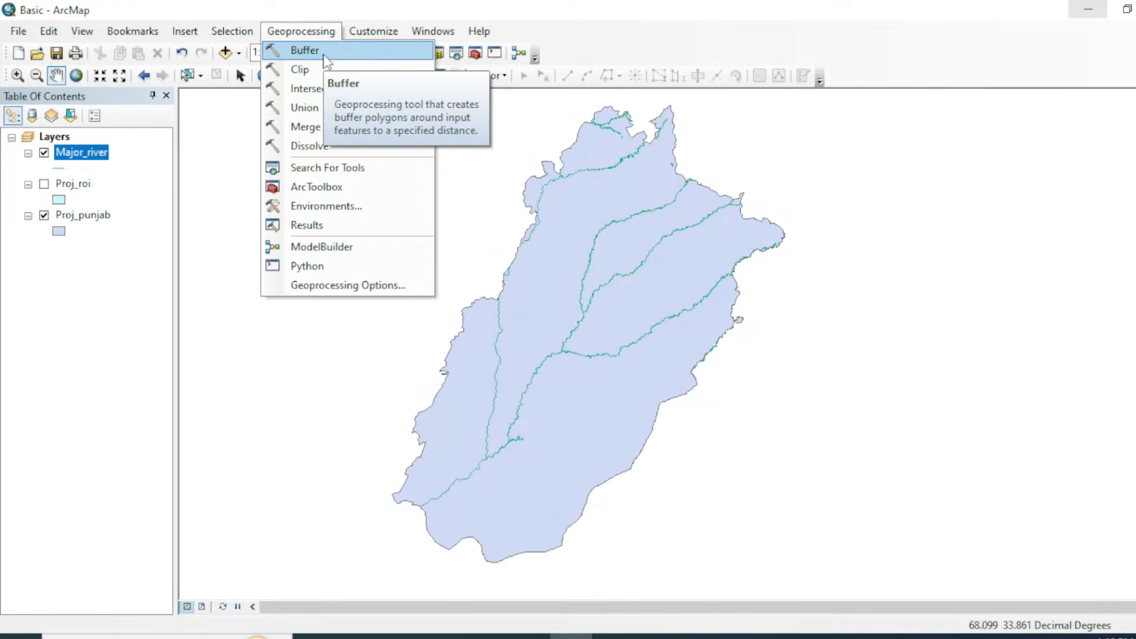
{"action": "left_click", "coordinate": [114, 293]}
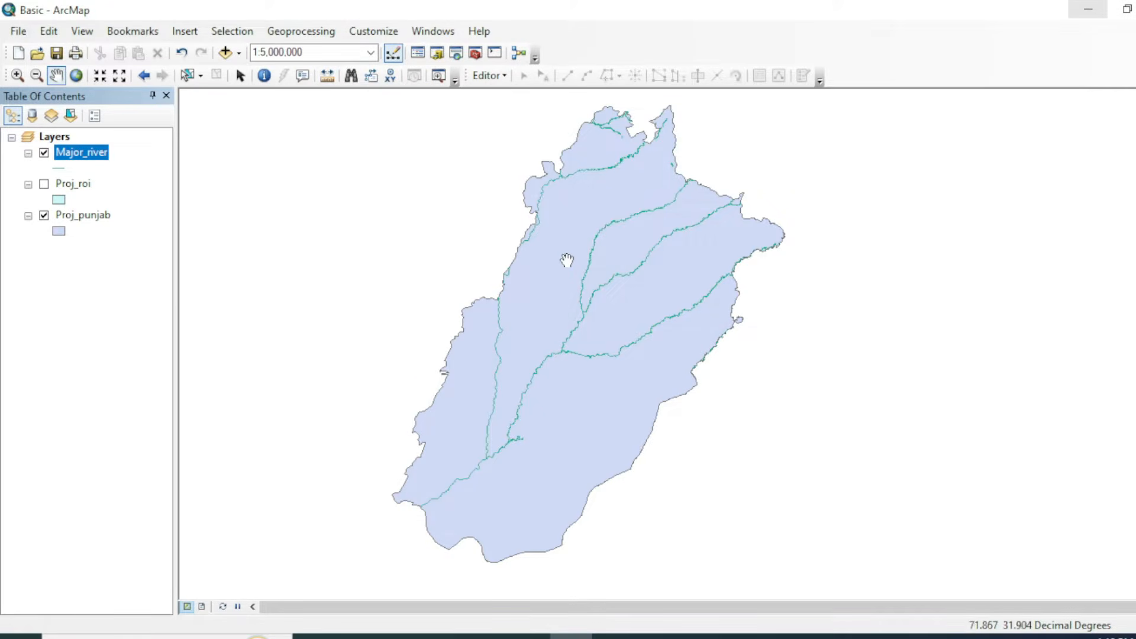
{"action": "scroll", "coordinate": [567, 260], "scroll_direction": "up", "scroll_amount": 1}
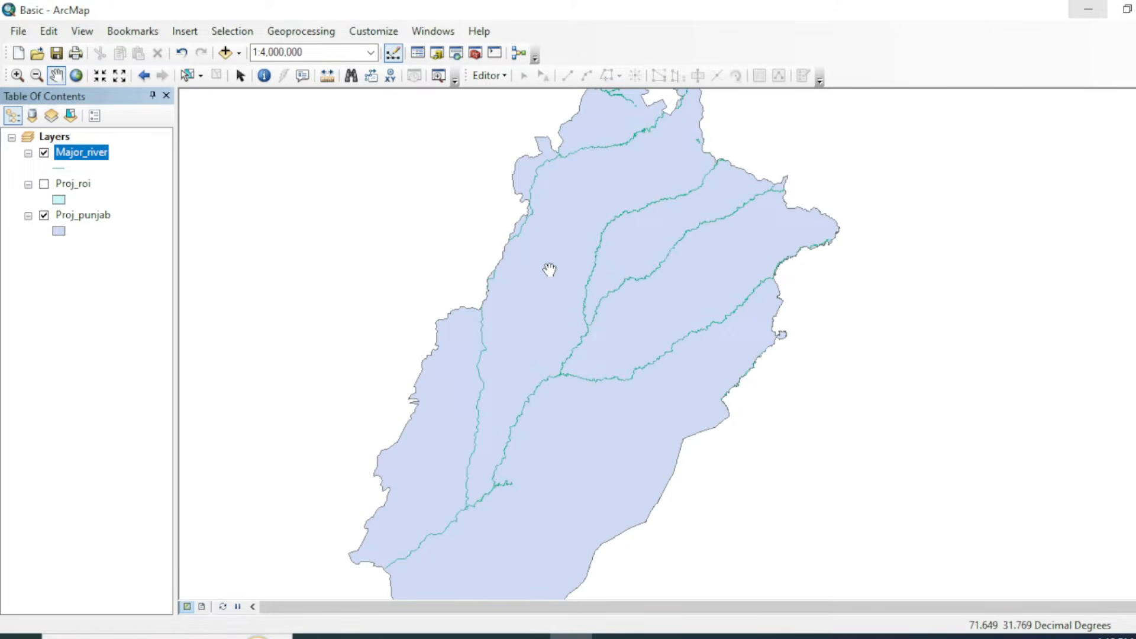
{"action": "scroll", "coordinate": [636, 234], "scroll_direction": "up", "scroll_amount": 1}
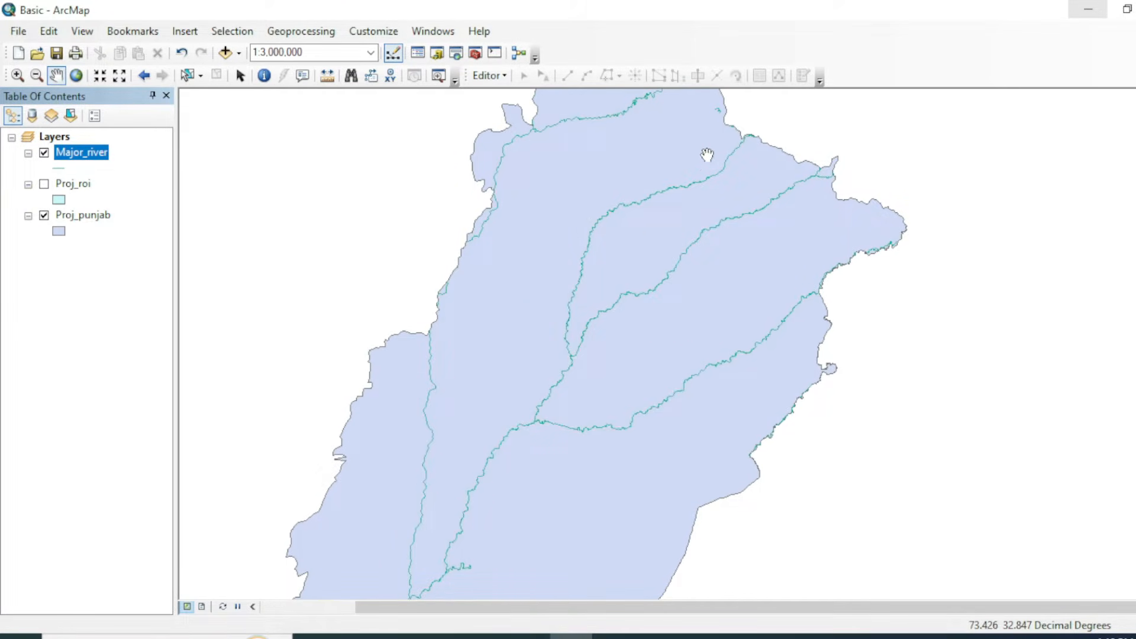
{"action": "left_click_drag", "start_coordinate": [498, 330], "coordinate": [499, 307]}
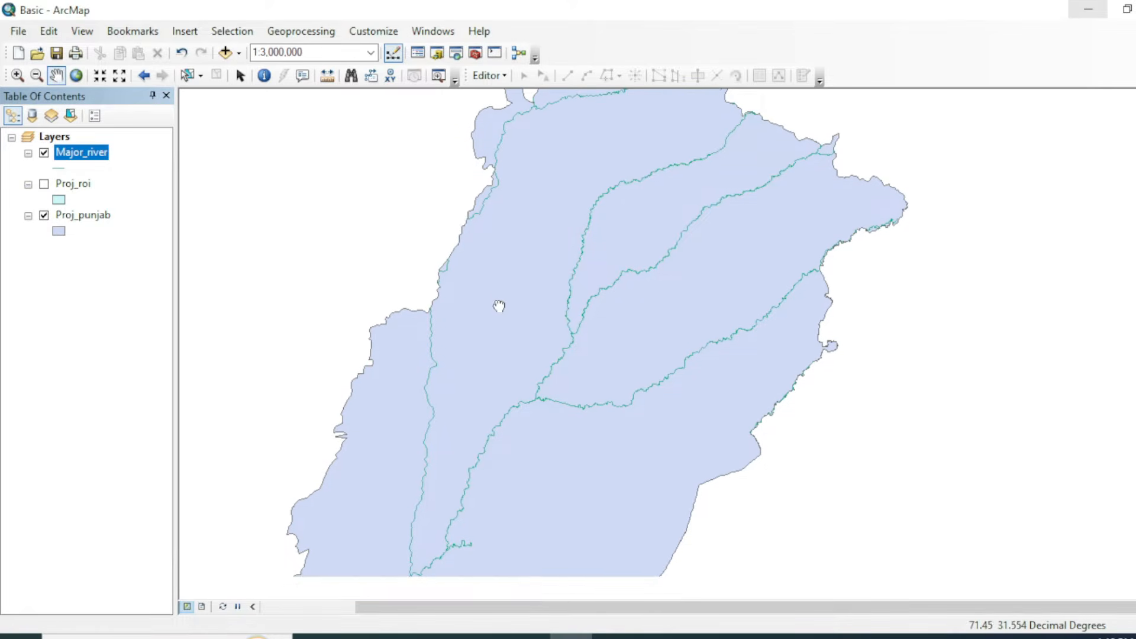
Start the Buffer tool, review its dissolve type illustrations, and set Major_river as the input features
{"action": "left_click", "coordinate": [318, 30]}
{"action": "left_click", "coordinate": [314, 50]}
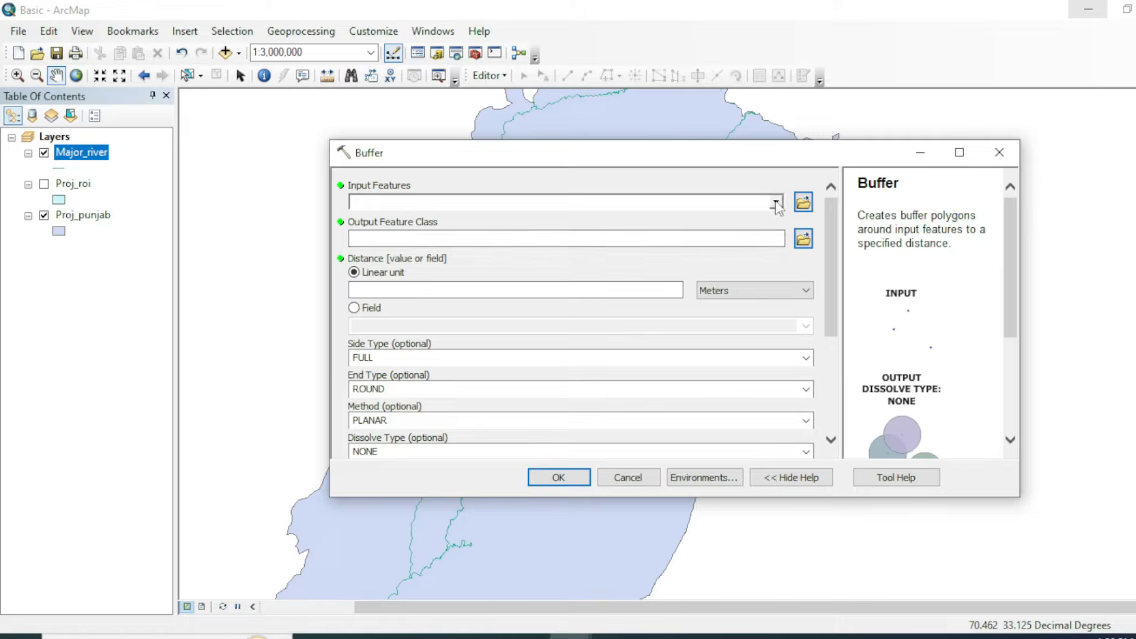
{"action": "scroll", "coordinate": [894, 295], "scroll_direction": "down", "scroll_amount": 1}
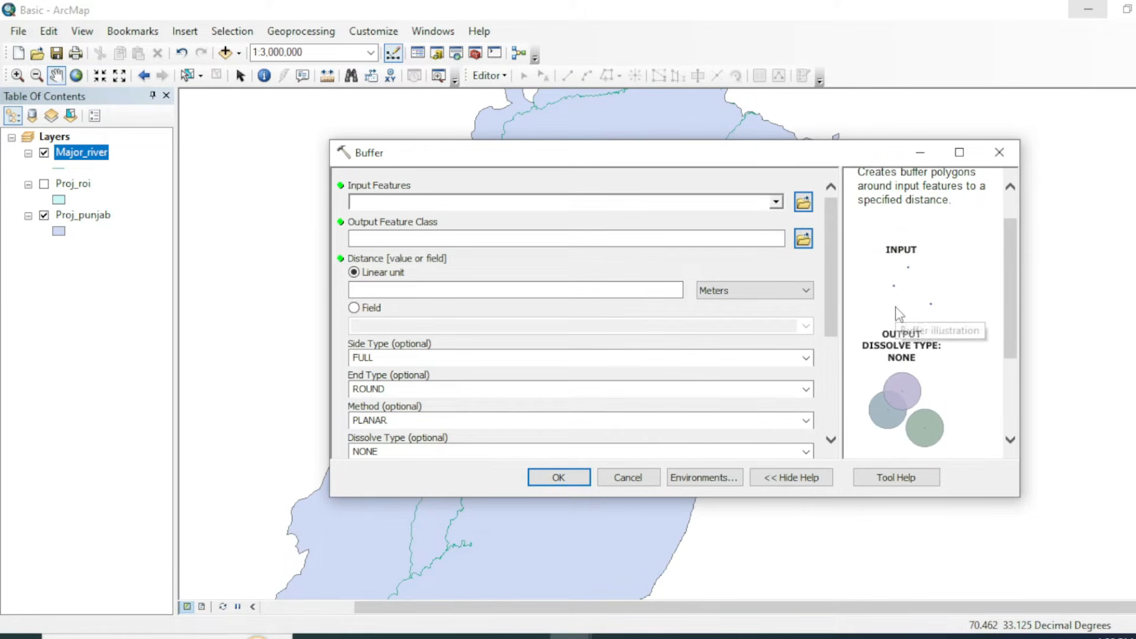
{"action": "scroll", "coordinate": [907, 331], "scroll_direction": "down", "scroll_amount": 3}
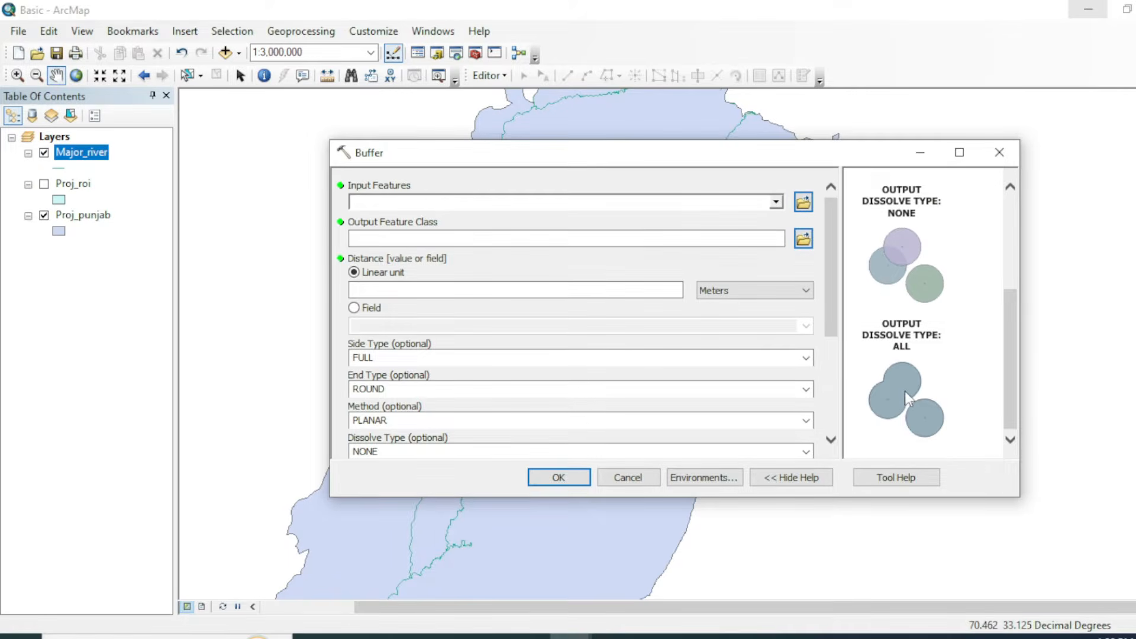
{"action": "scroll", "coordinate": [904, 391], "scroll_direction": "up", "scroll_amount": 5}
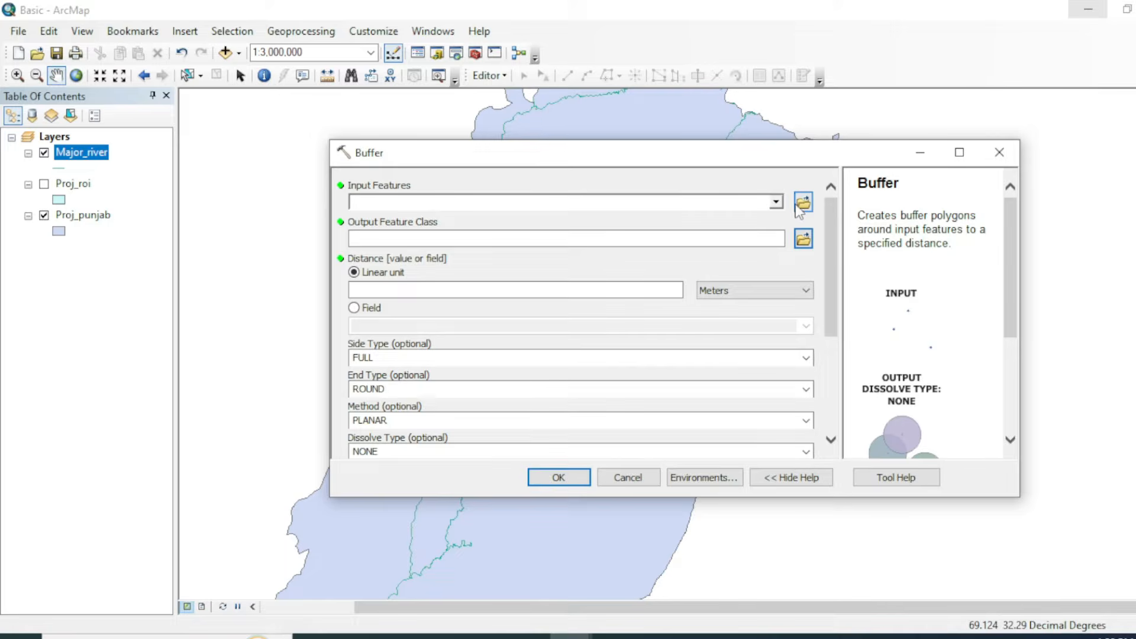
{"action": "left_click", "coordinate": [776, 201]}
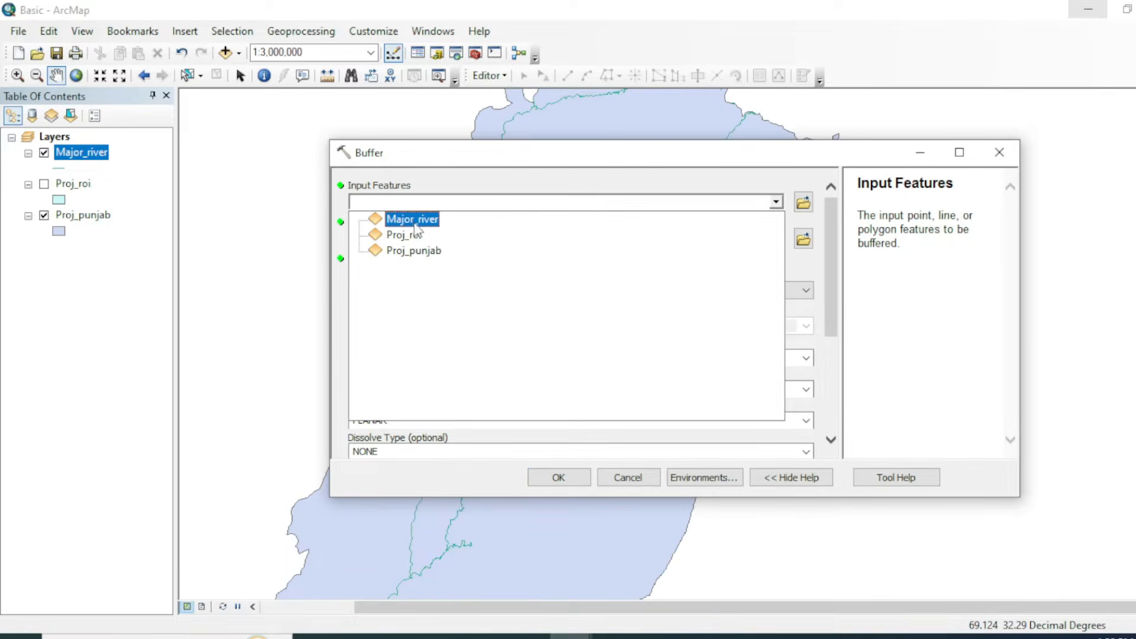
{"action": "left_click", "coordinate": [413, 221]}
{"action": "left_click_drag", "start_coordinate": [602, 168], "coordinate": [602, 88]}
Set the buffer's linear distance unit to Kilometers and its side type to LEFT
{"action": "left_click", "coordinate": [632, 207]}
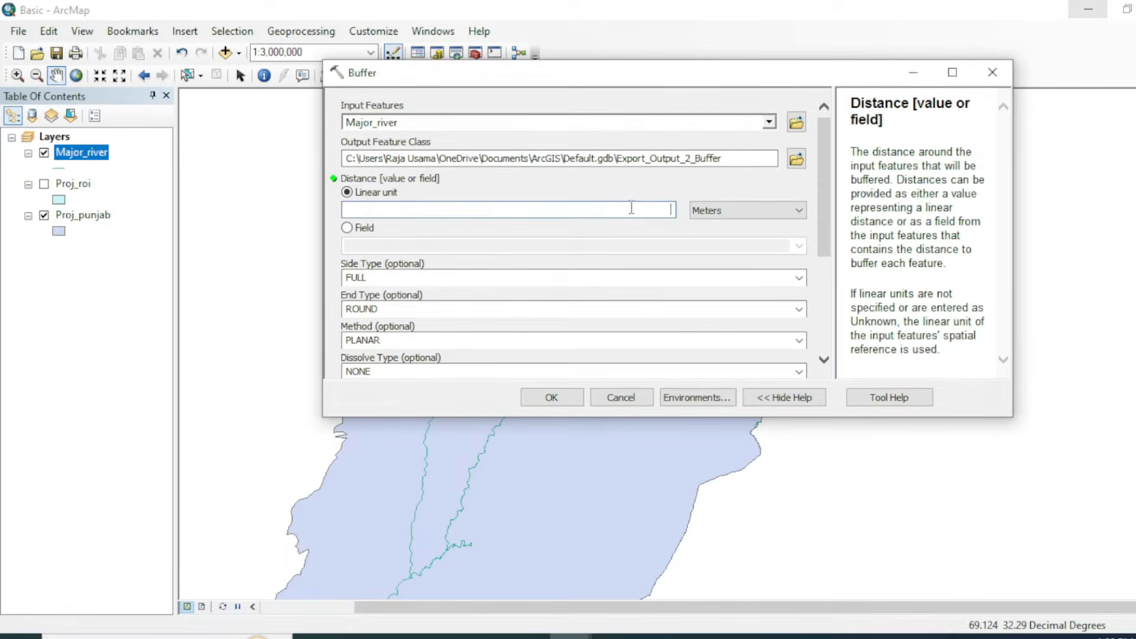
{"action": "left_click", "coordinate": [784, 214]}
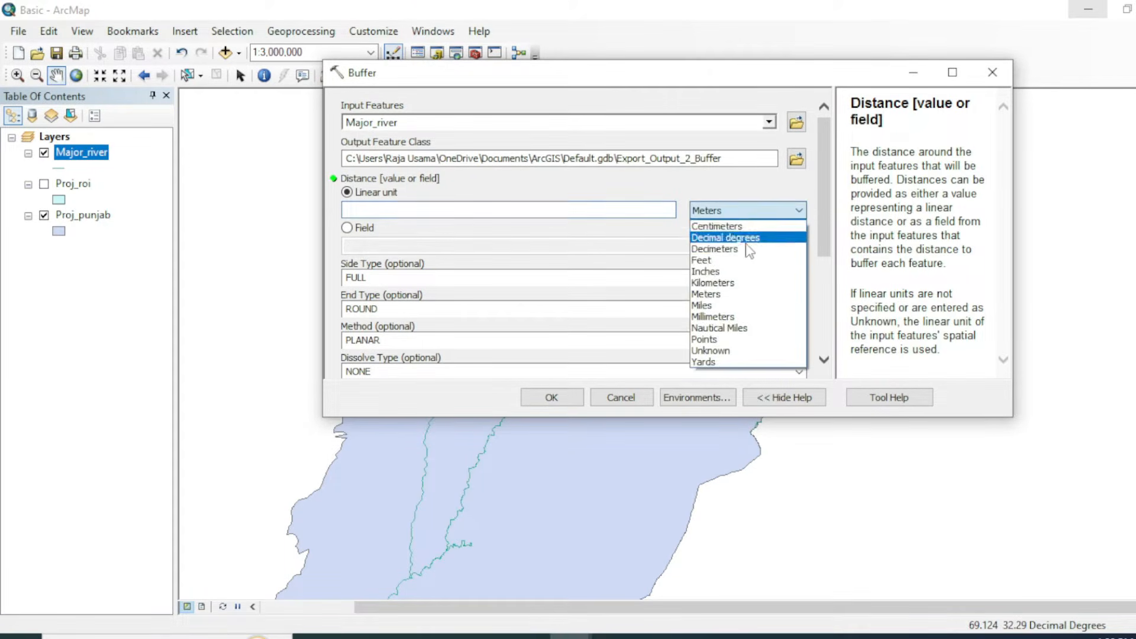
{"action": "left_click", "coordinate": [723, 287]}
{"action": "left_click", "coordinate": [657, 209]}
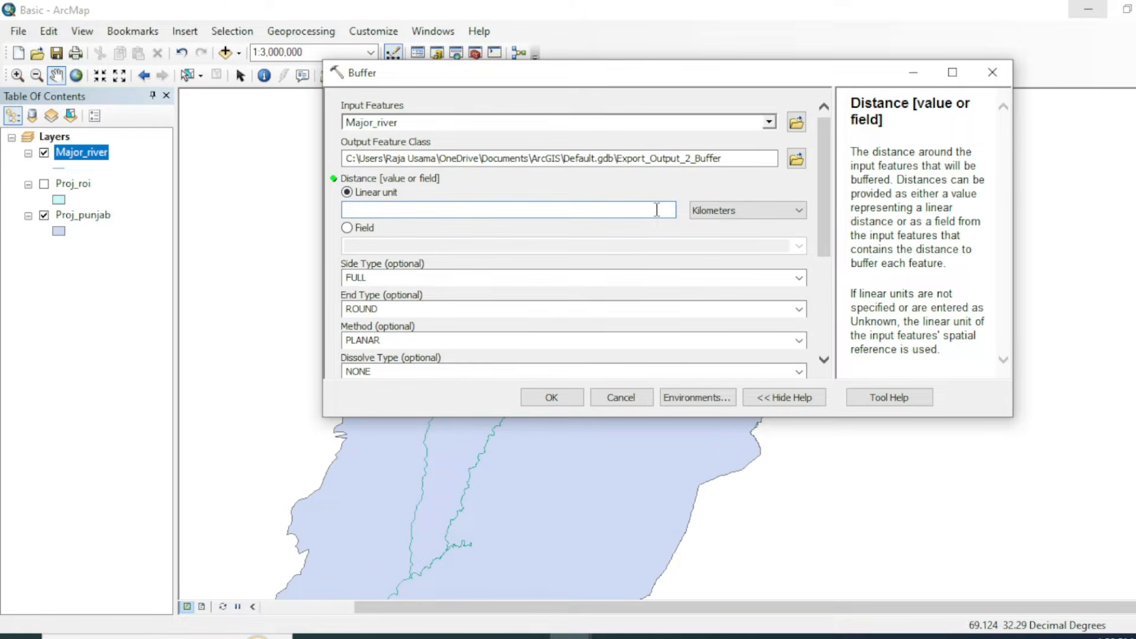
{"action": "scroll", "coordinate": [617, 236], "scroll_direction": "down", "scroll_amount": 1}
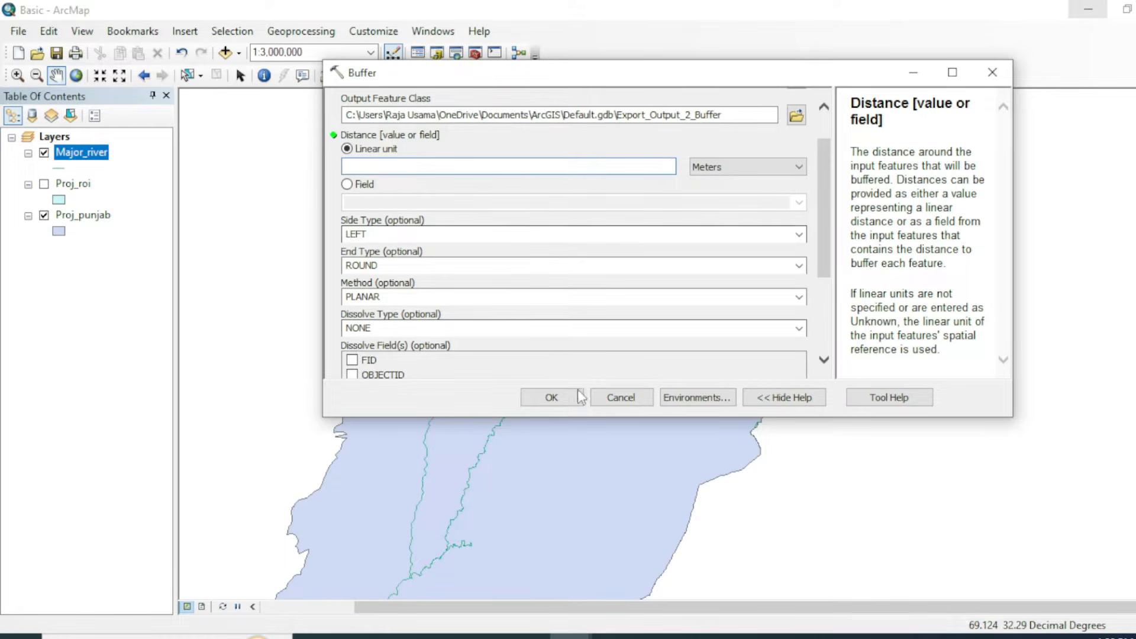
Try to run the buffer without a distance value
{"action": "left_click", "coordinate": [580, 397]}
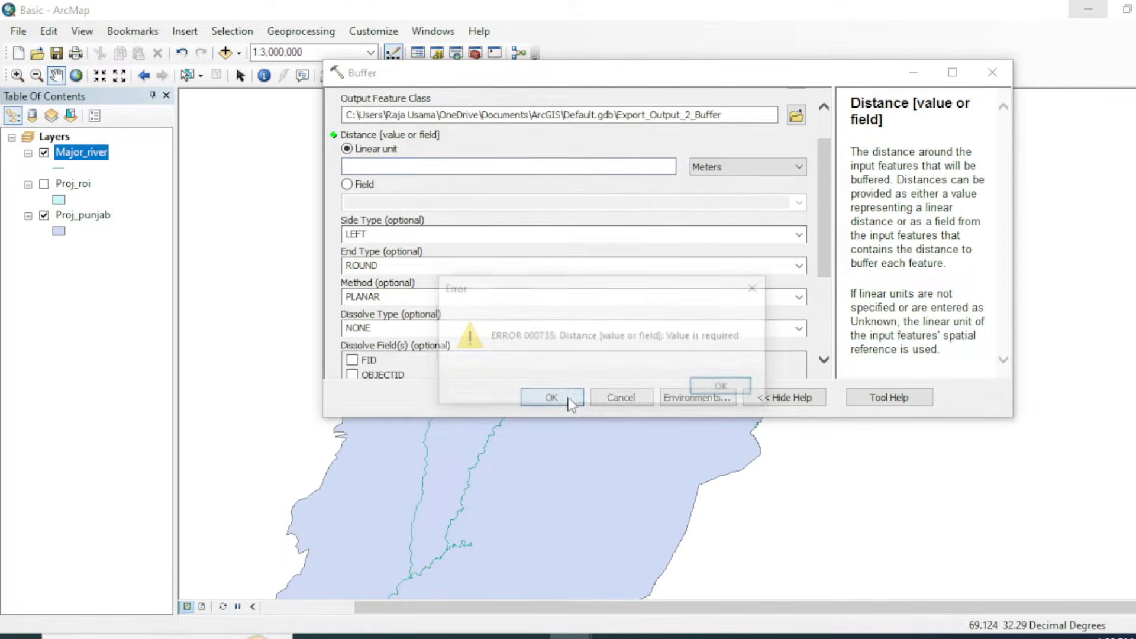
{"action": "left_click", "coordinate": [726, 388]}
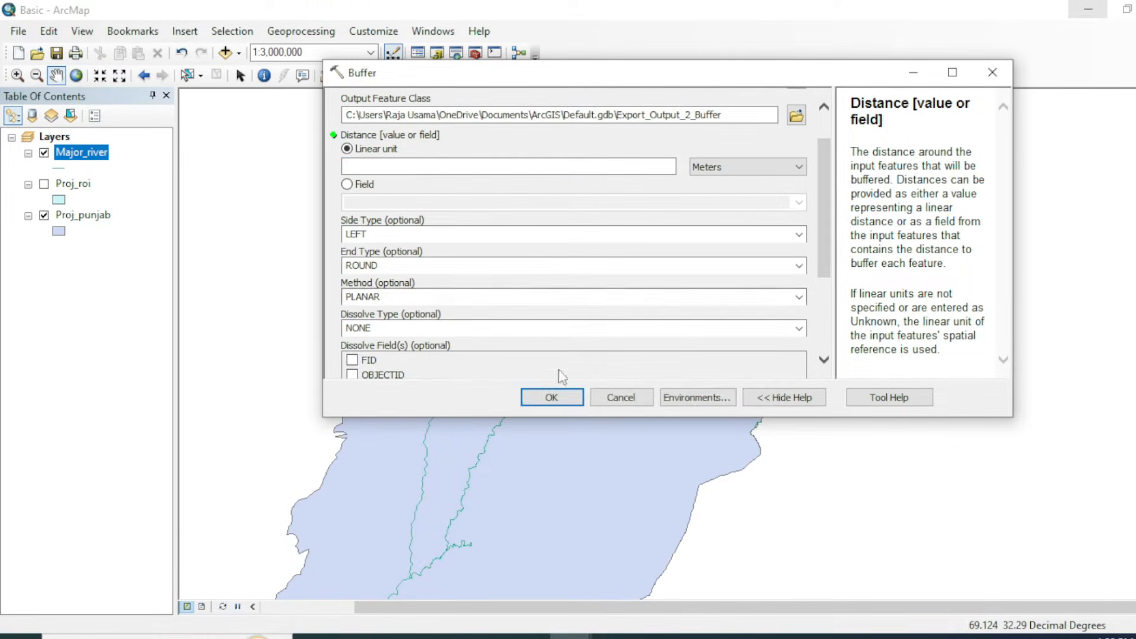
{"action": "left_click", "coordinate": [555, 397]}
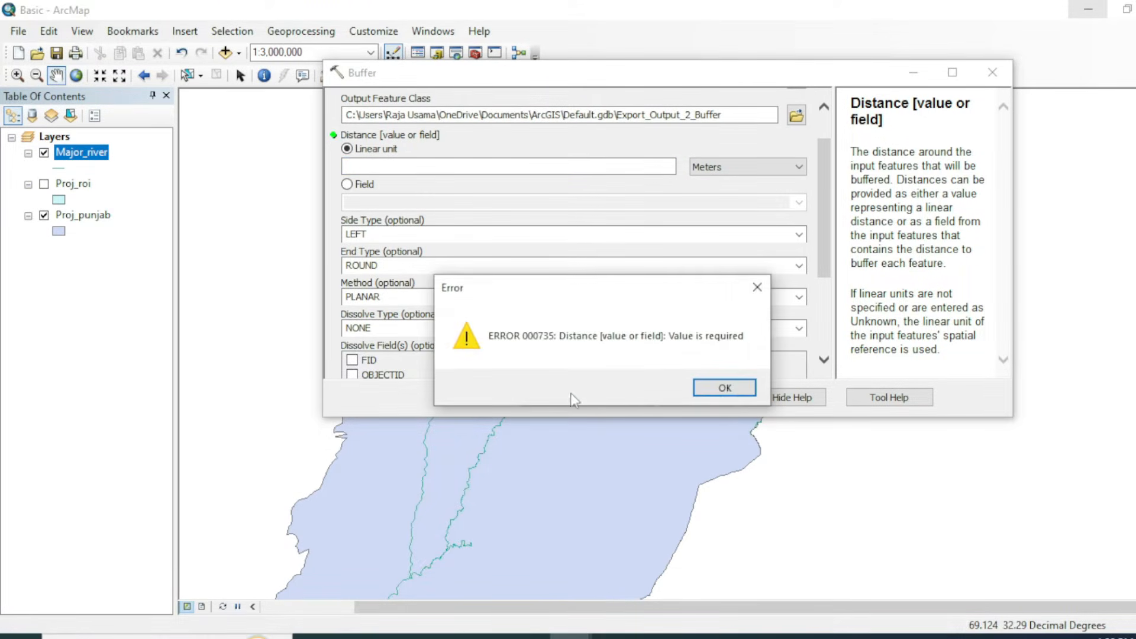
{"action": "left_click", "coordinate": [725, 388]}
Set the buffer distance to 5 Kilometers and run the Buffer tool on Major_river
{"action": "left_click", "coordinate": [710, 167]}
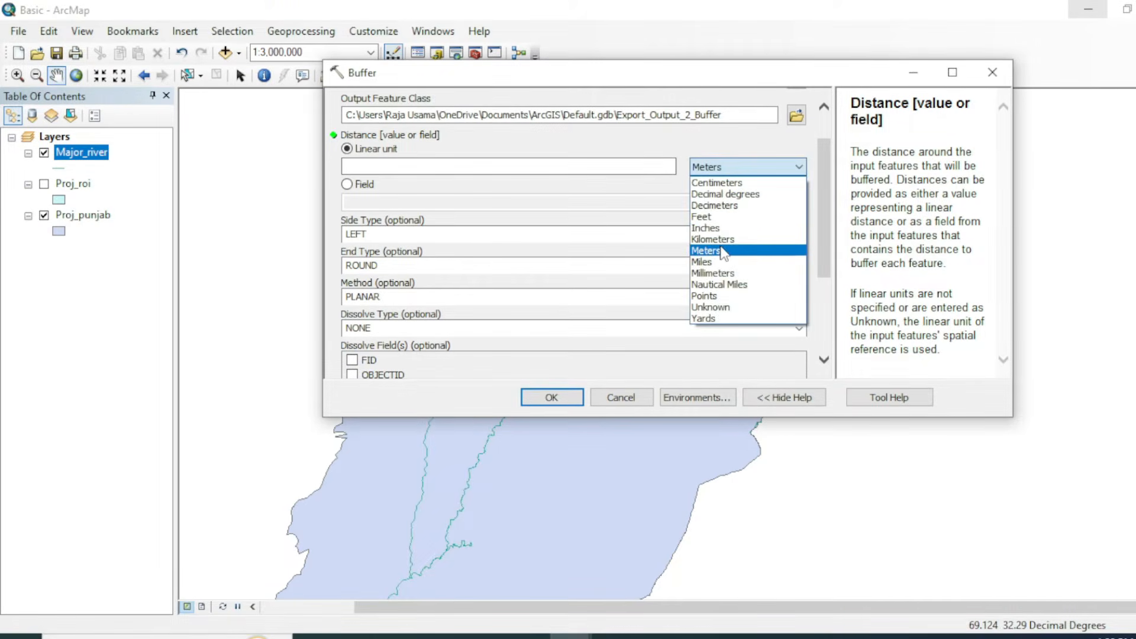
{"action": "left_click", "coordinate": [724, 251]}
{"action": "left_click", "coordinate": [694, 167]}
{"action": "left_click", "coordinate": [706, 238]}
{"action": "left_click", "coordinate": [669, 167]}
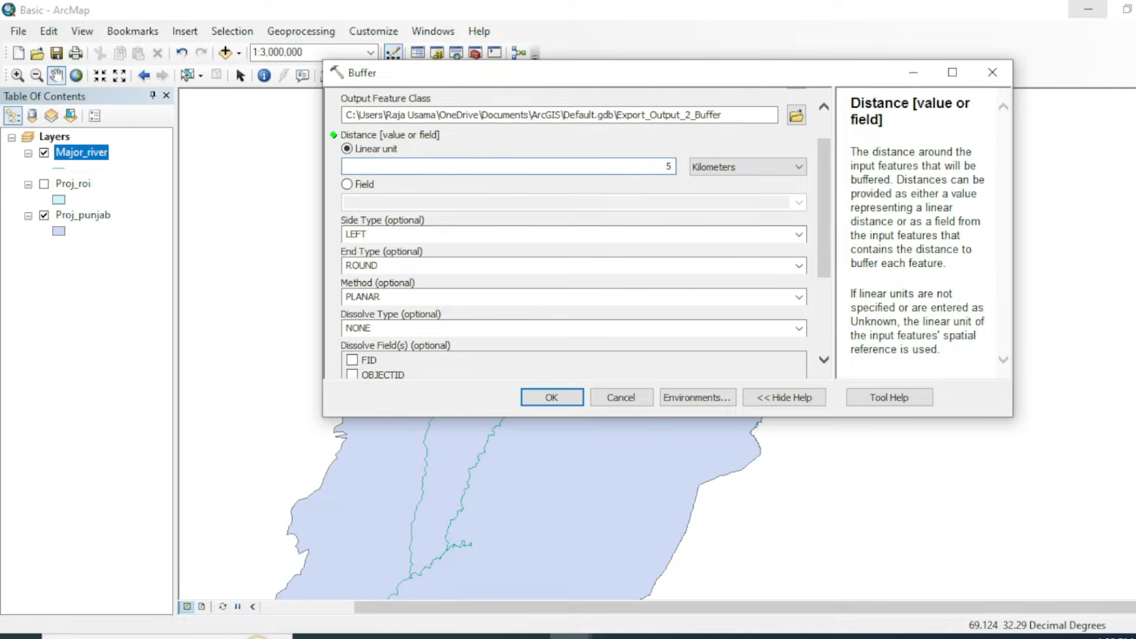
{"action": "left_click", "coordinate": [566, 401]}
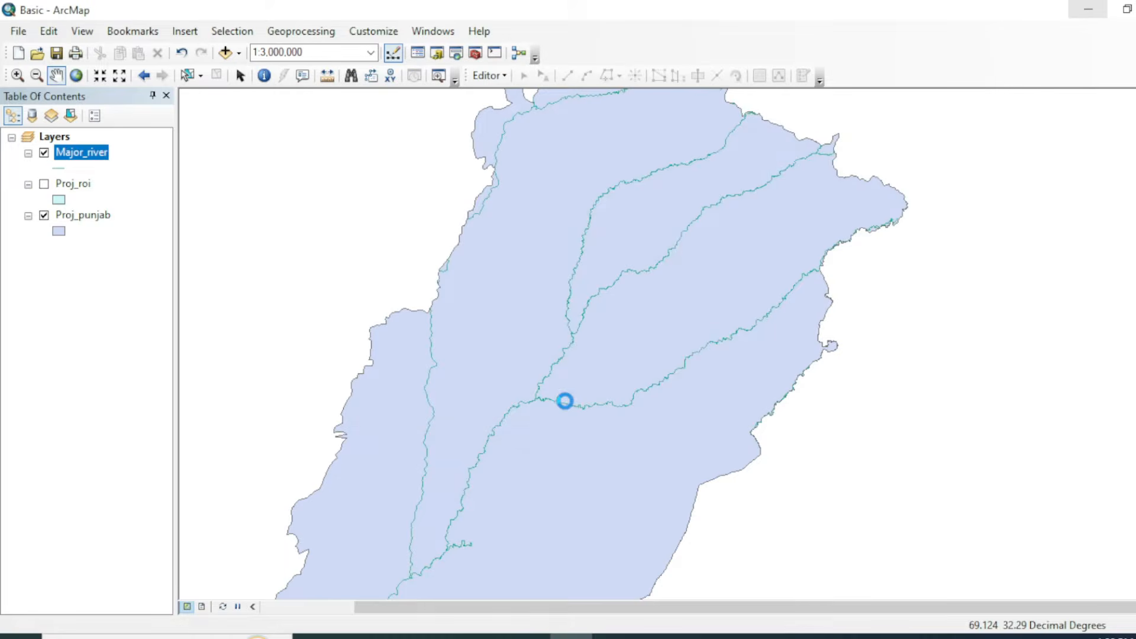
{"action": "scroll", "coordinate": [583, 355], "scroll_direction": "up", "scroll_amount": 3}
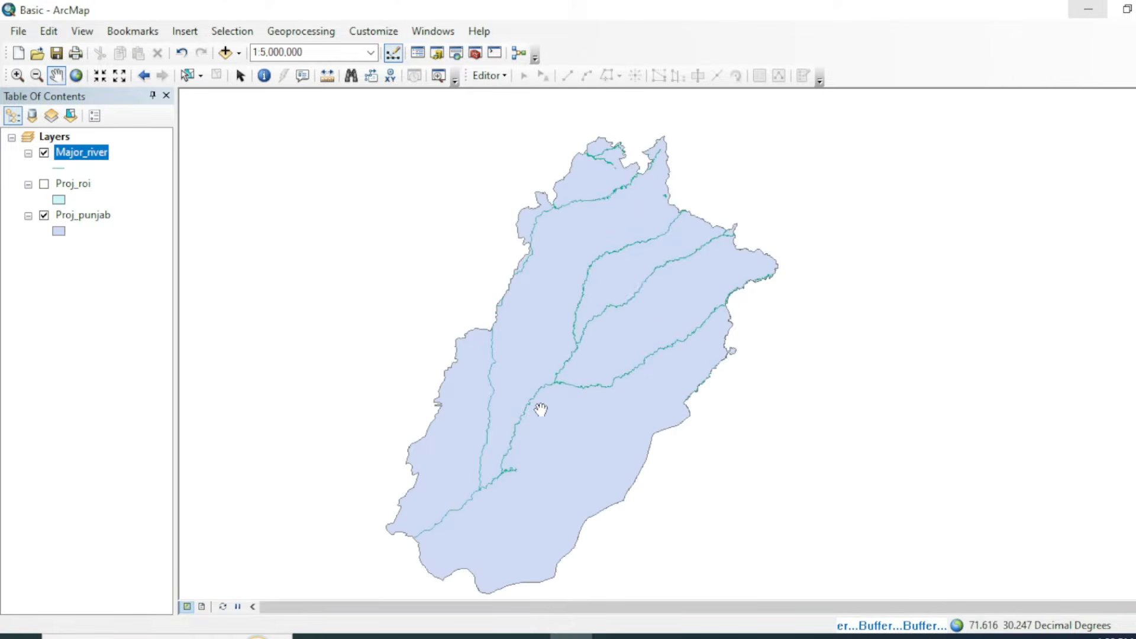
{"action": "left_click_drag", "start_coordinate": [540, 409], "coordinate": [547, 386]}
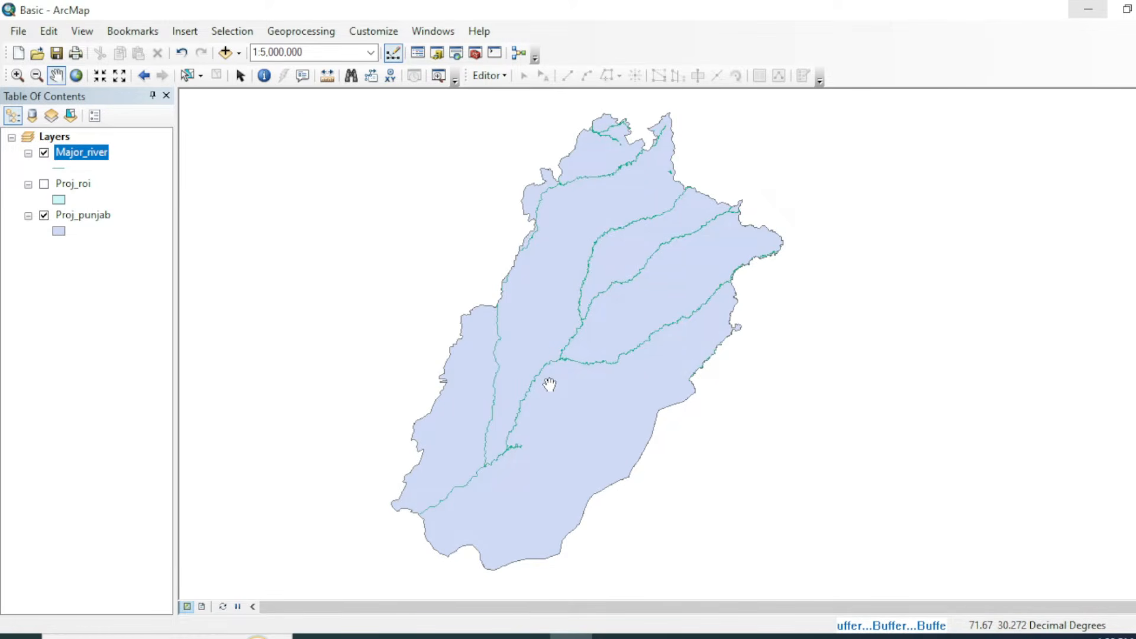
Examine the one-sided buffer along the rivers, following its band from the central confluence toward the eastern branch
{"action": "scroll", "coordinate": [655, 322], "scroll_direction": "down", "scroll_amount": 1}
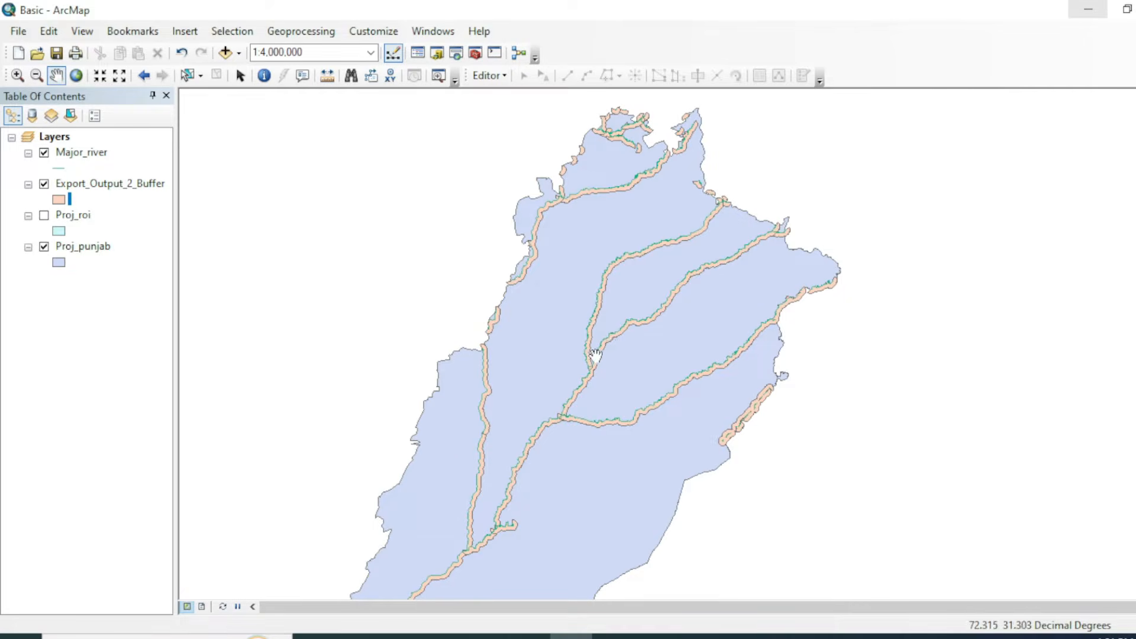
{"action": "scroll", "coordinate": [600, 418], "scroll_direction": "down", "scroll_amount": 8}
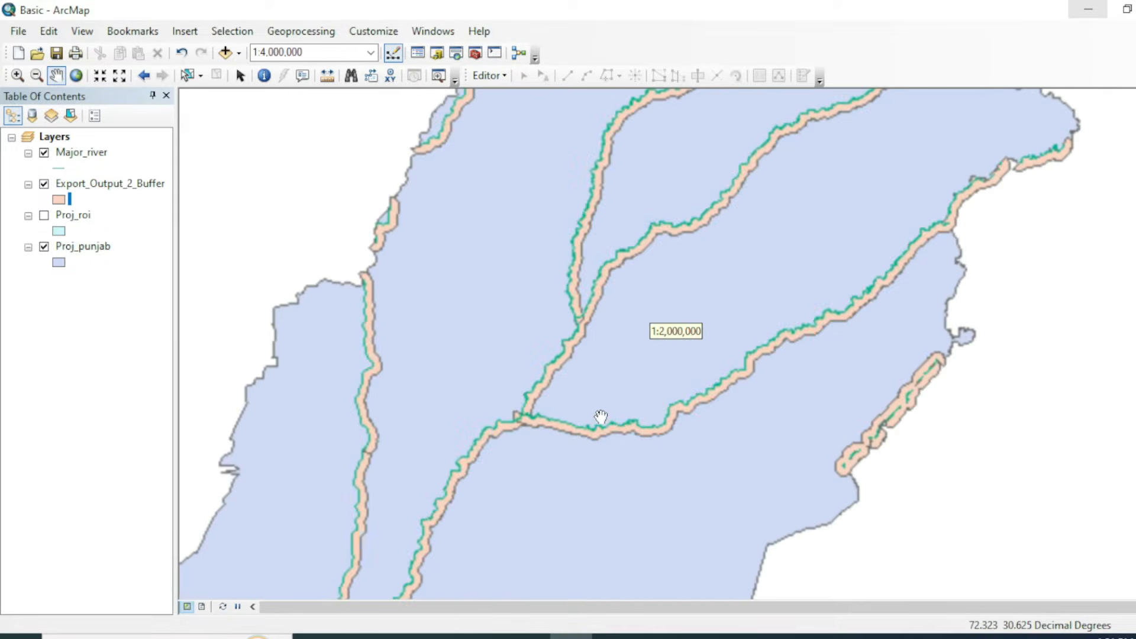
{"action": "scroll", "coordinate": [495, 402], "scroll_direction": "down", "scroll_amount": 1}
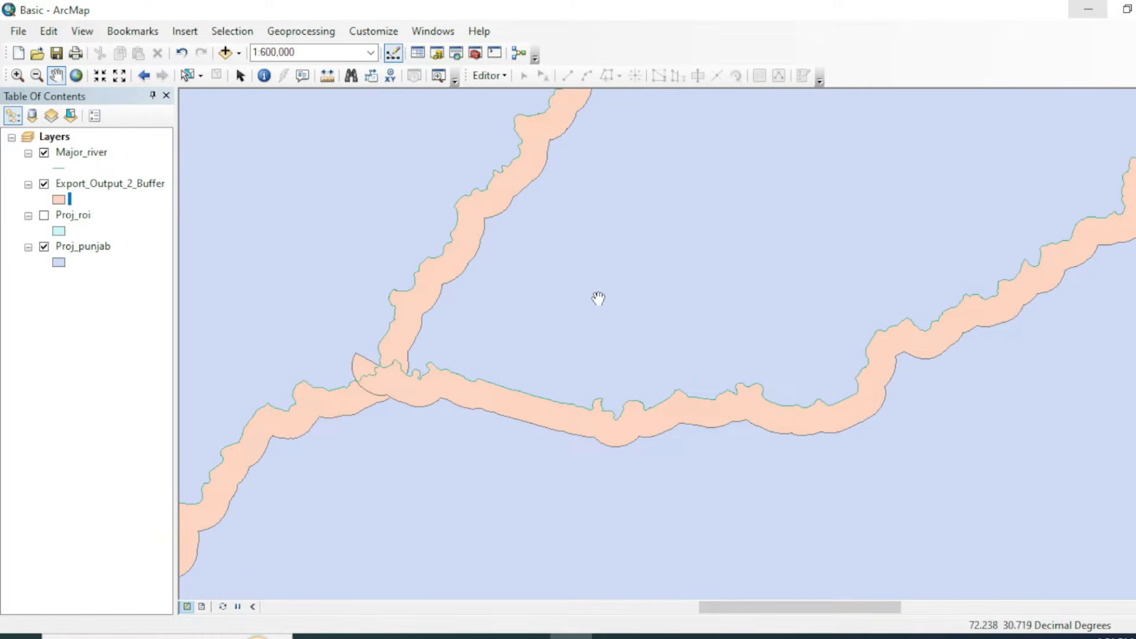
{"action": "left_click_drag", "start_coordinate": [591, 319], "coordinate": [497, 297]}
{"action": "left_click_drag", "start_coordinate": [957, 230], "coordinate": [804, 301]}
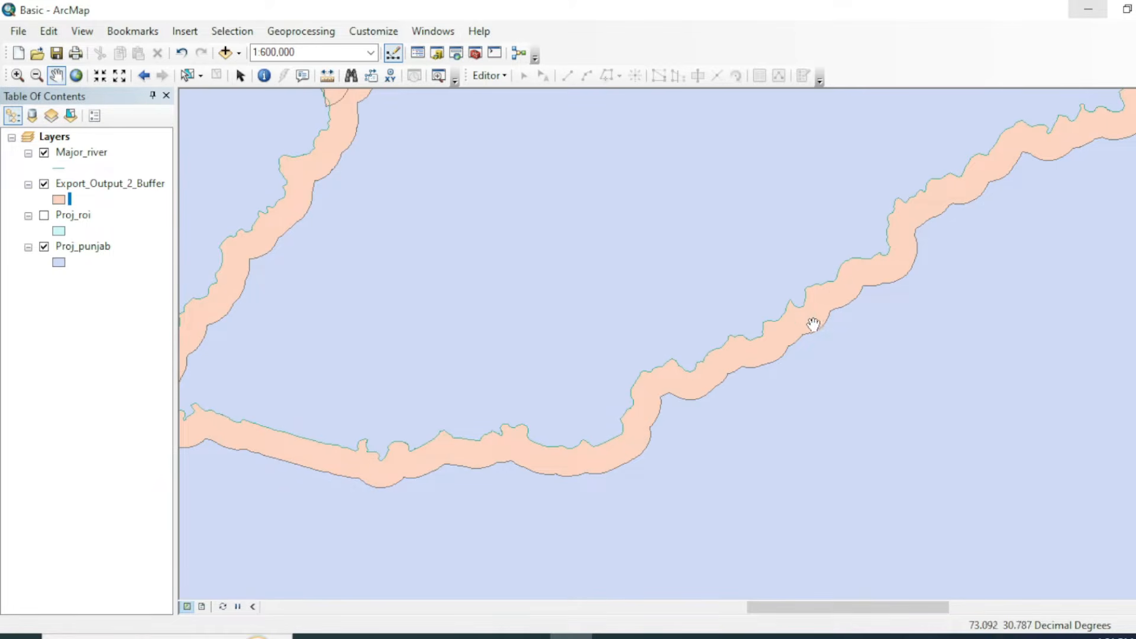
{"action": "left_click_drag", "start_coordinate": [864, 276], "coordinate": [791, 326]}
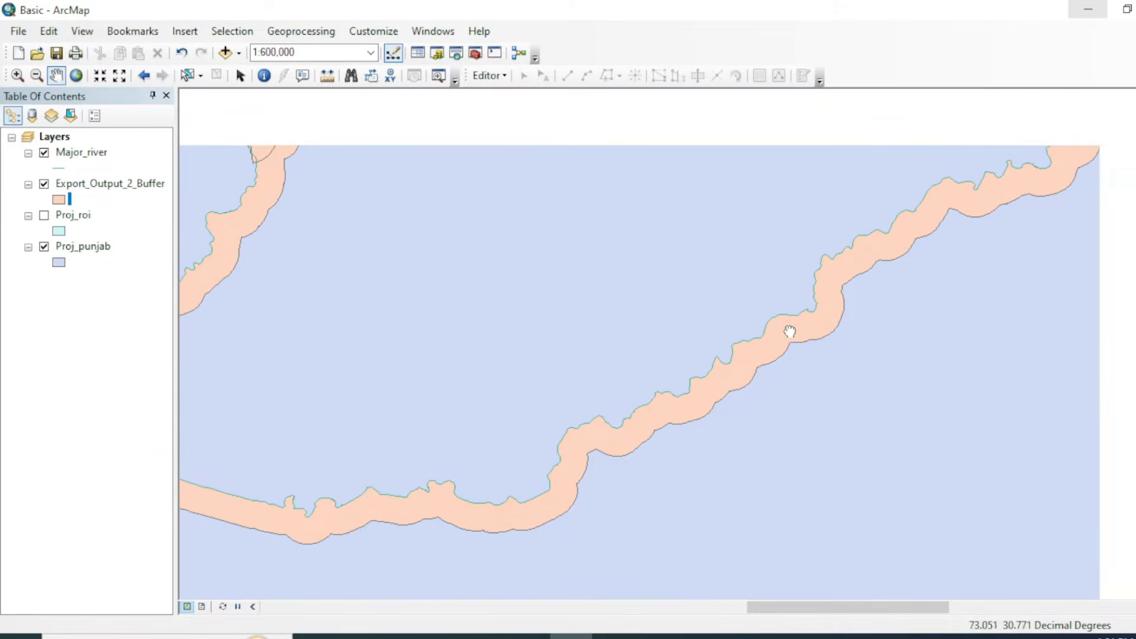
Measure the width of the river buffer with the Measure tool, using kilometers as the distance unit
{"action": "left_click", "coordinate": [327, 75]}
{"action": "left_click", "coordinate": [267, 123]}
{"action": "mouse_move", "coordinate": [307, 147]}
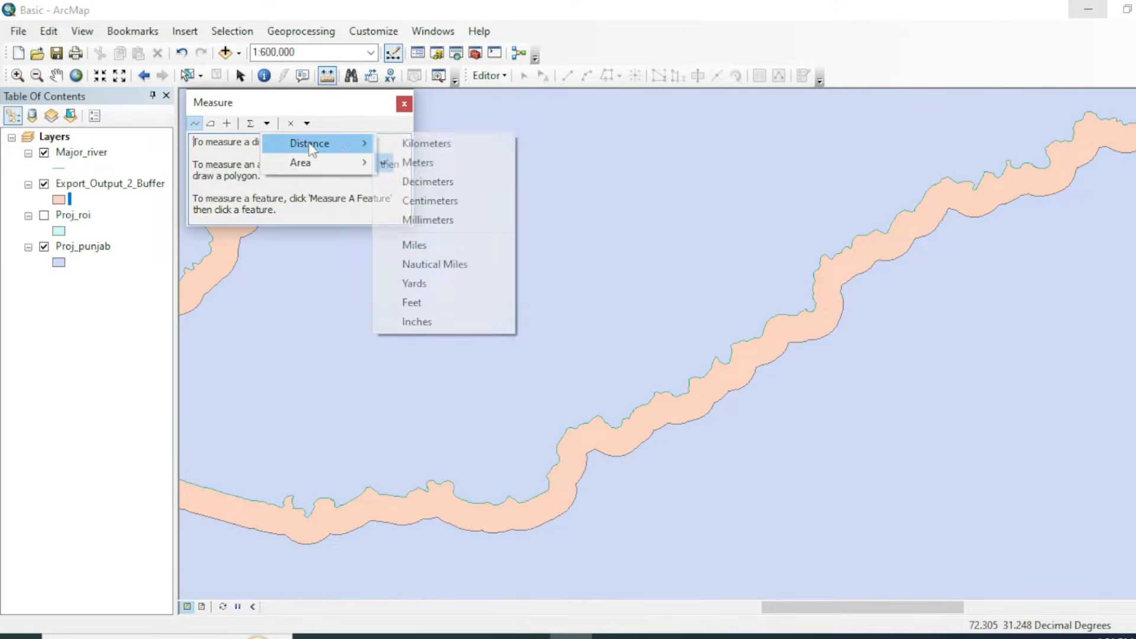
{"action": "left_click", "coordinate": [432, 145]}
{"action": "scroll", "coordinate": [669, 393], "scroll_direction": "up", "scroll_amount": 3}
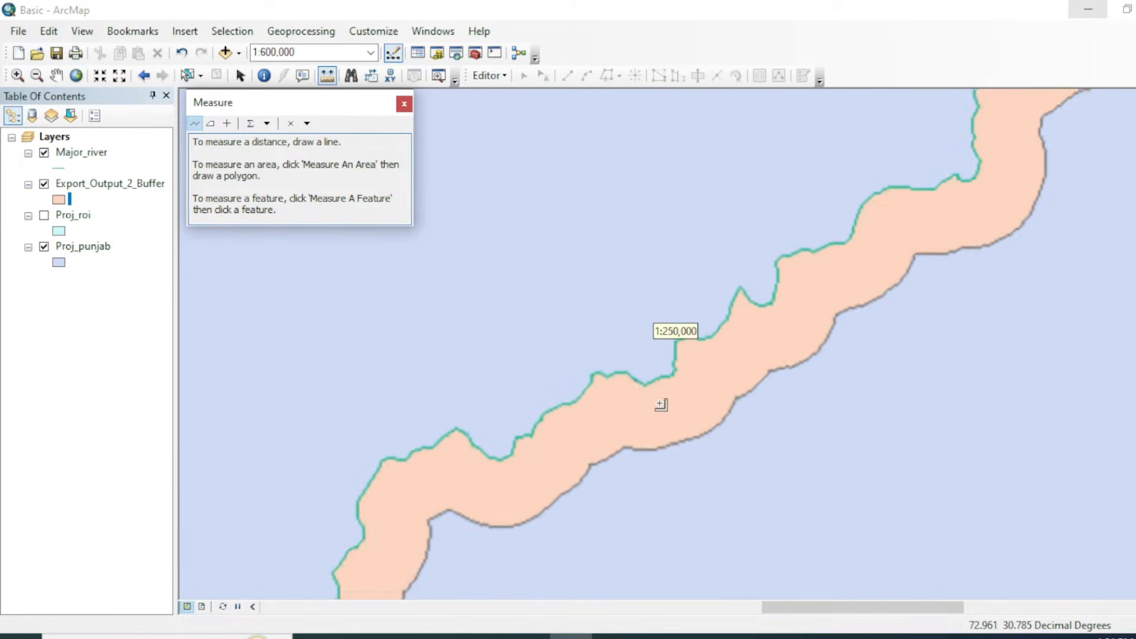
{"action": "left_click", "coordinate": [568, 405]}
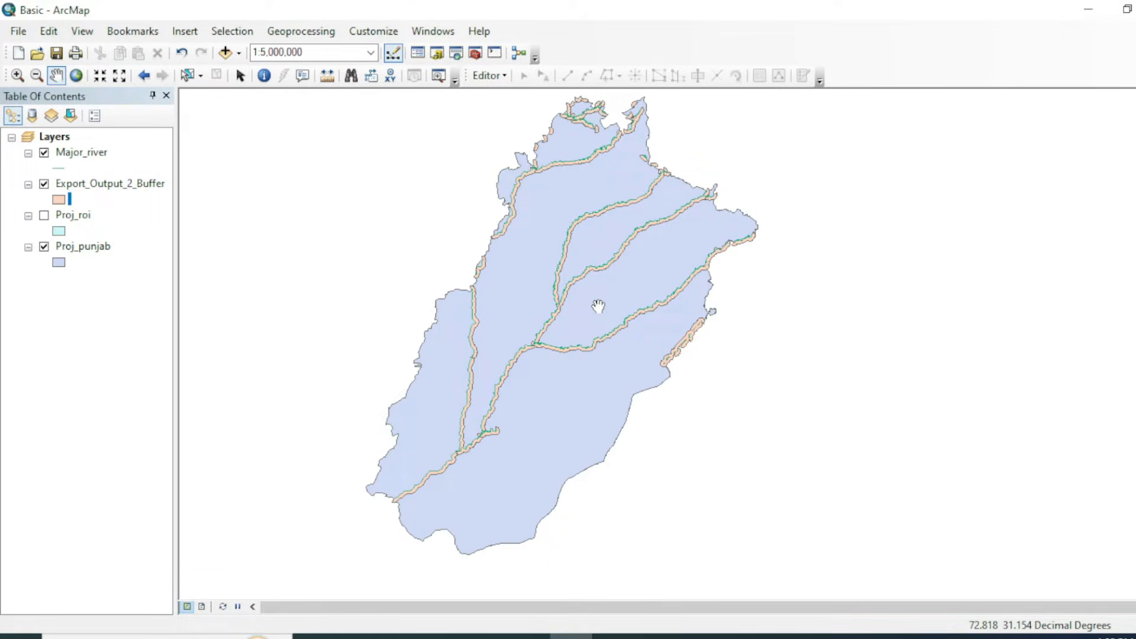
Hide the Major_river and Export_Output_2_Buffer layers and show Proj_roi together with Proj_punjab
{"action": "left_click", "coordinate": [300, 30]}
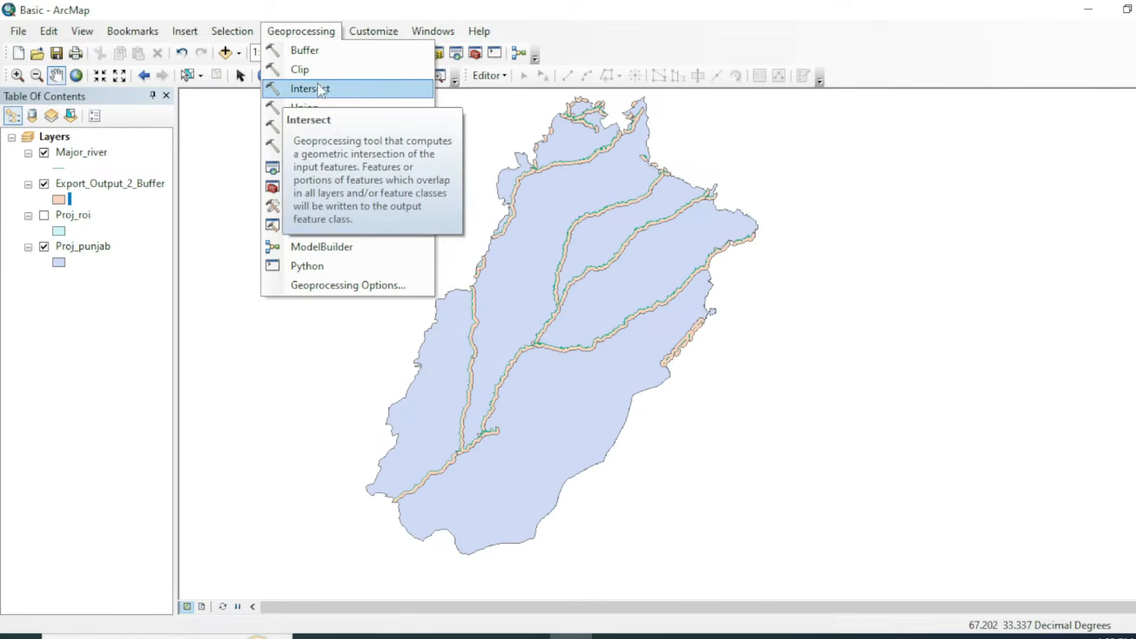
{"action": "left_click", "coordinate": [118, 368]}
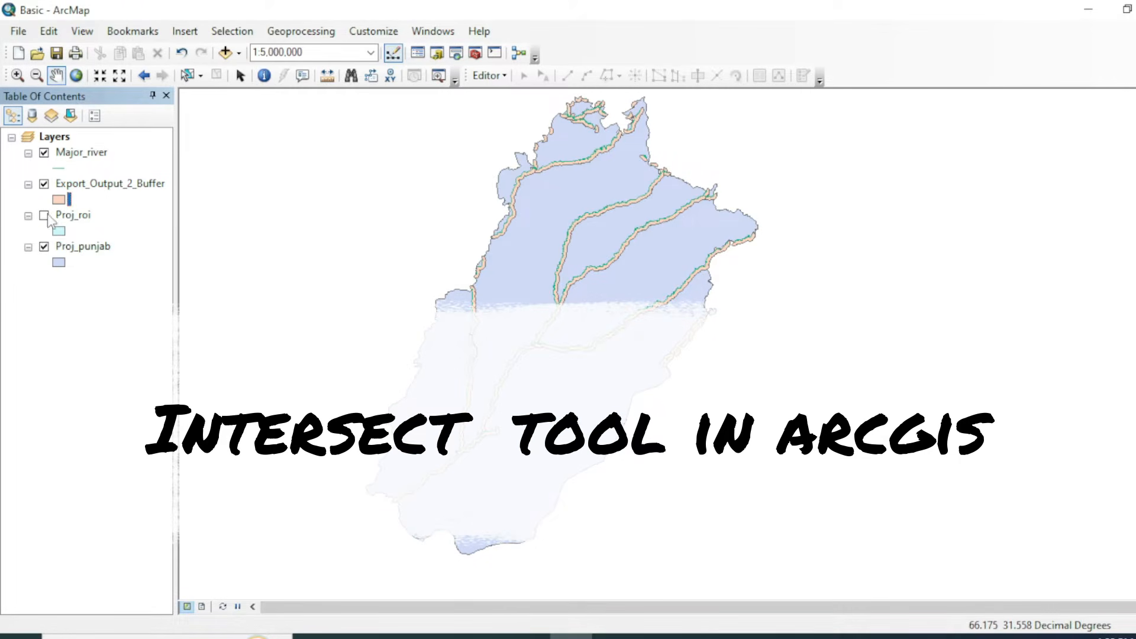
{"action": "left_click", "coordinate": [47, 152]}
{"action": "left_click", "coordinate": [44, 185]}
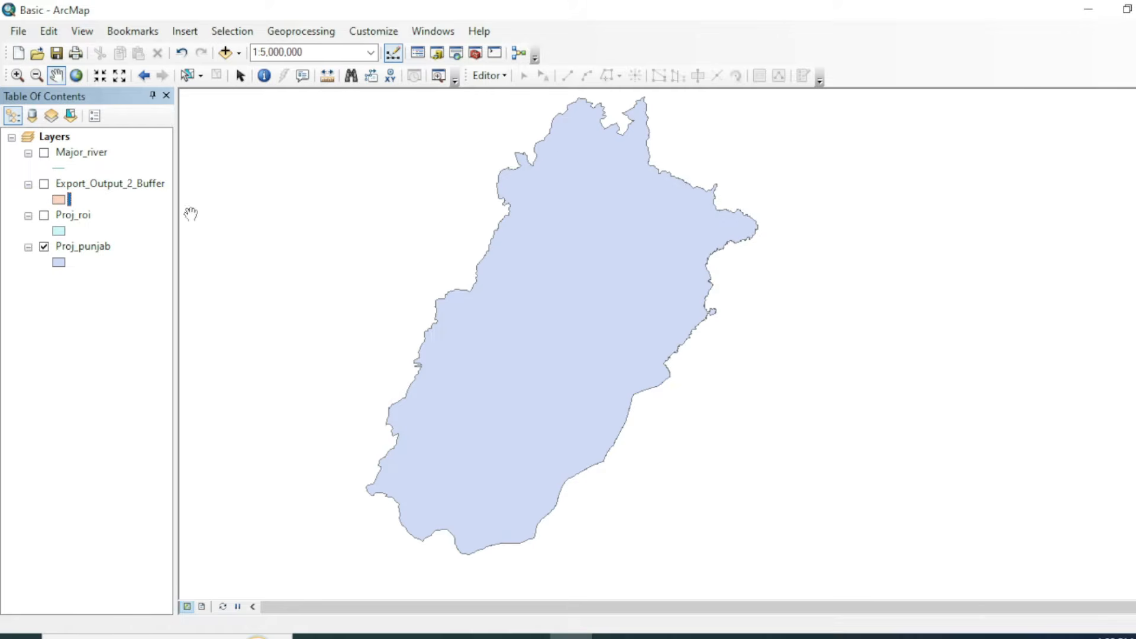
{"action": "left_click", "coordinate": [43, 215]}
{"action": "scroll", "coordinate": [420, 393], "scroll_direction": "up", "scroll_amount": 2}
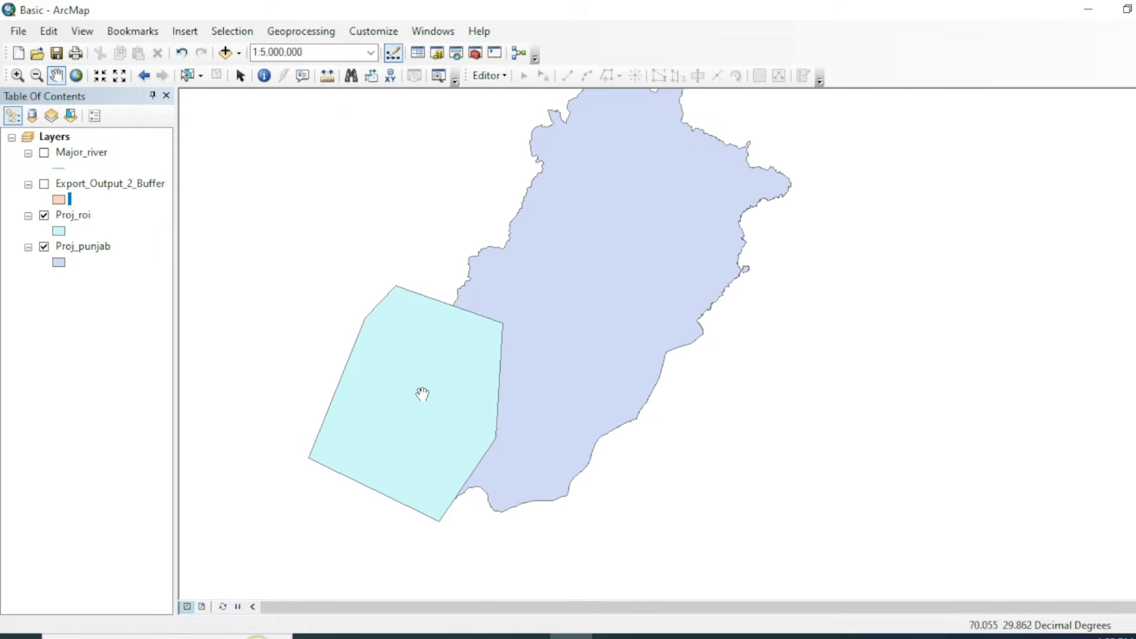
Run the Intersect tool on Proj_roi and Proj_punjab, keeping the default output and ALL for the joined attributes
{"action": "scroll", "coordinate": [424, 394], "scroll_direction": "down", "scroll_amount": 1}
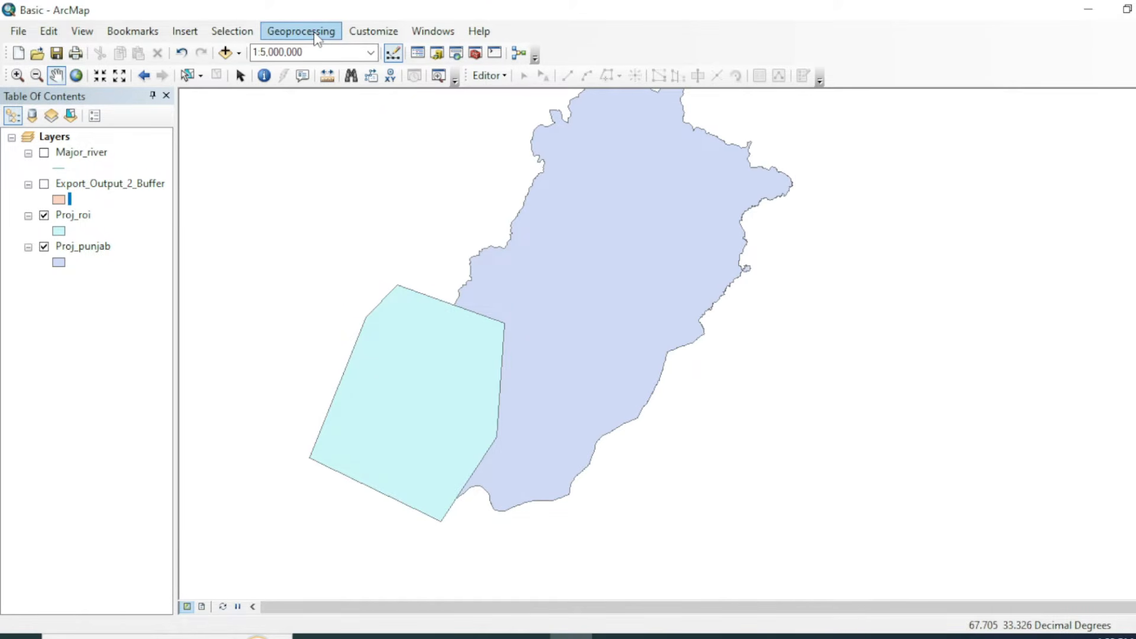
{"action": "left_click_drag", "start_coordinate": [389, 353], "coordinate": [378, 360]}
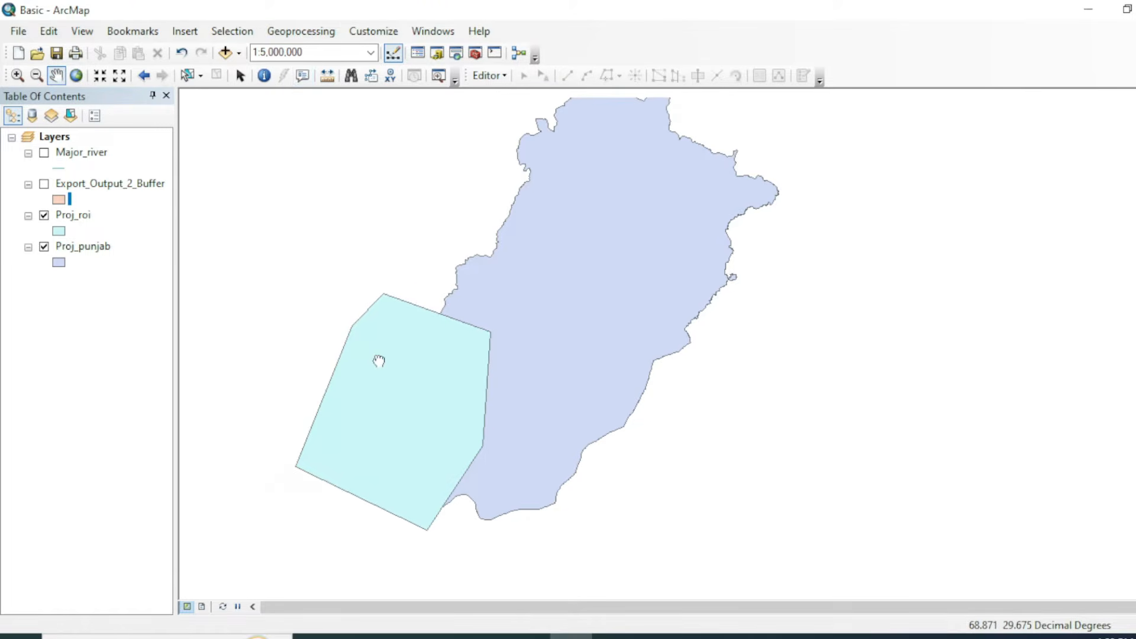
{"action": "left_click", "coordinate": [305, 32]}
{"action": "left_click", "coordinate": [325, 89]}
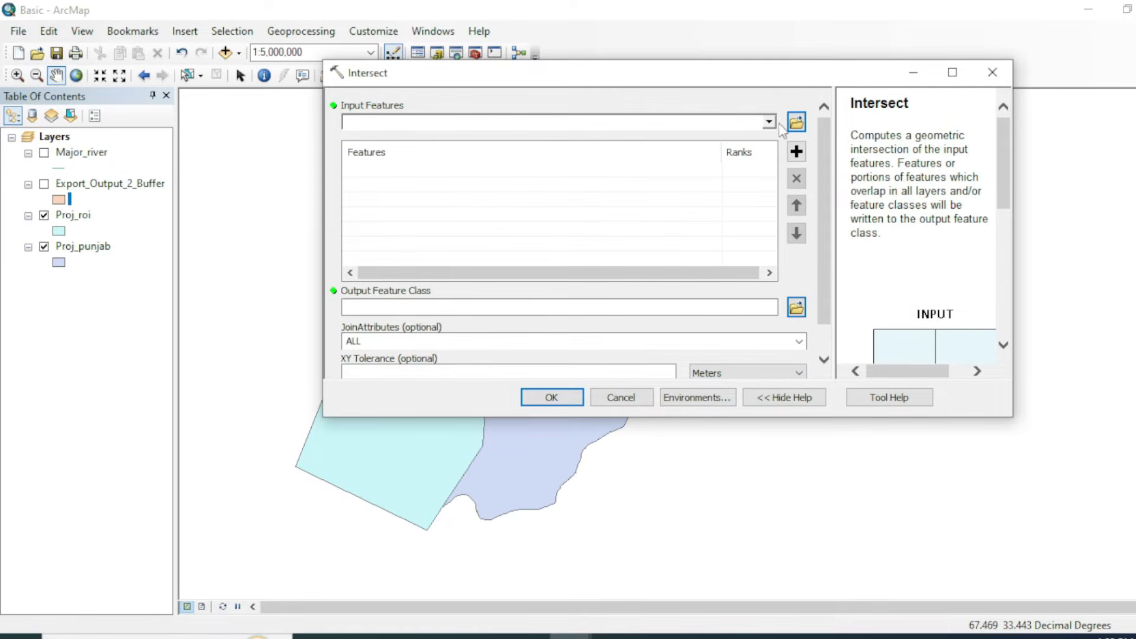
{"action": "left_click", "coordinate": [769, 122]}
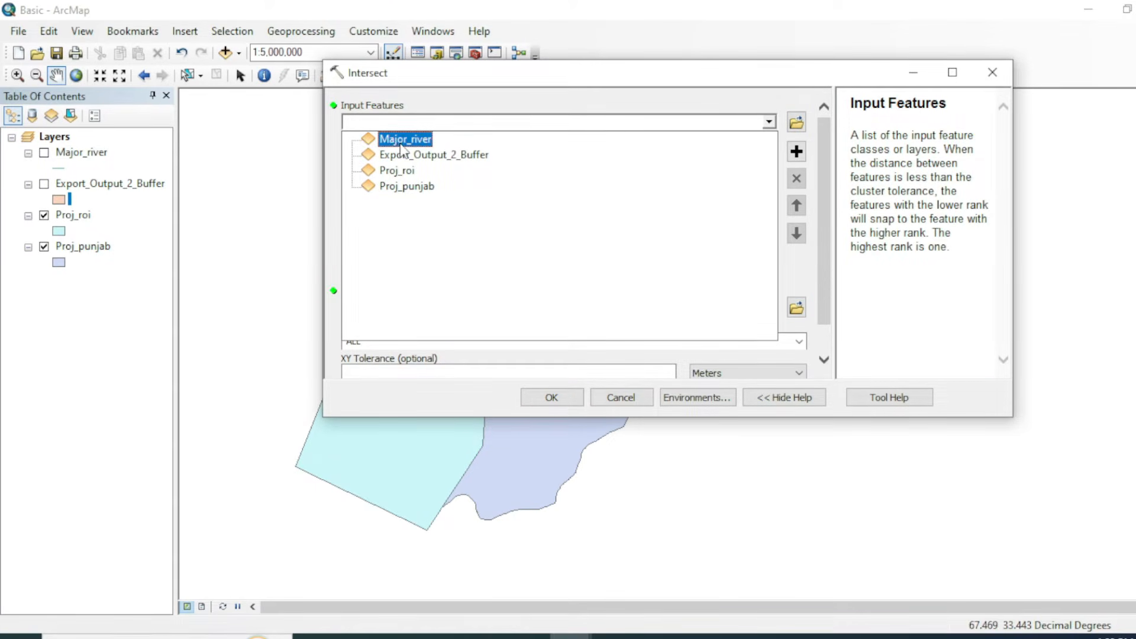
{"action": "left_click", "coordinate": [406, 171]}
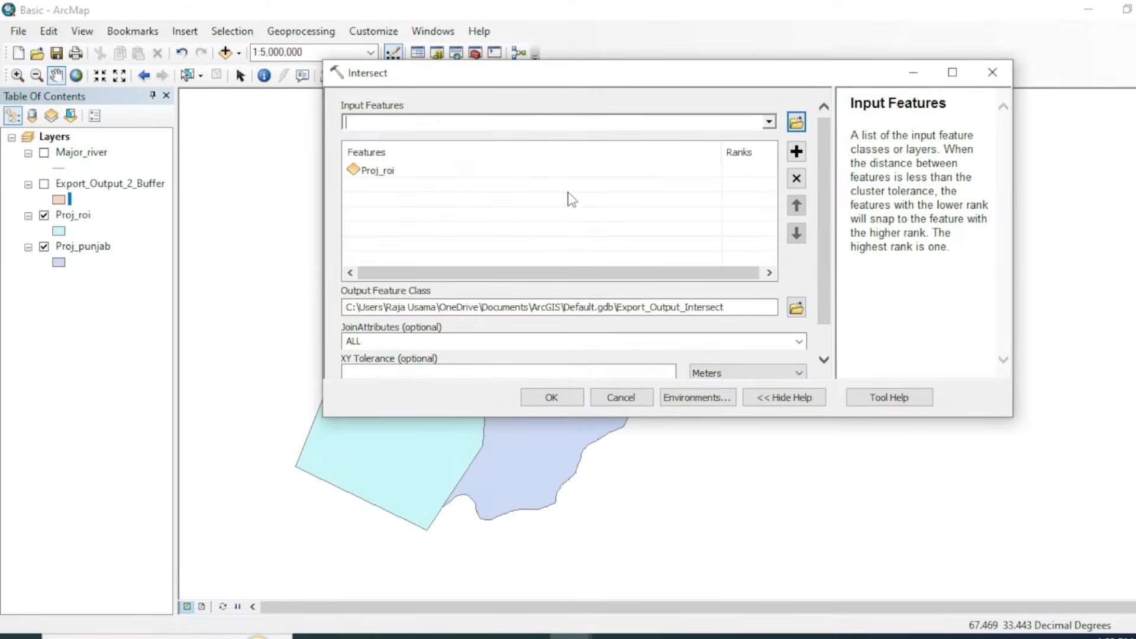
{"action": "left_click", "coordinate": [769, 123]}
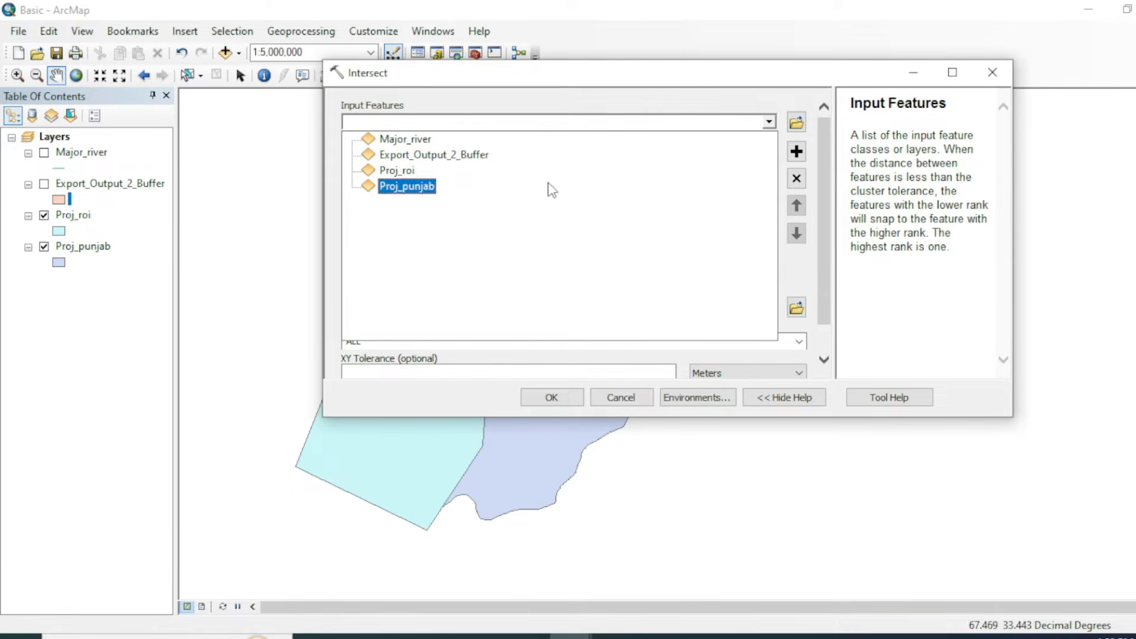
{"action": "left_click", "coordinate": [402, 190]}
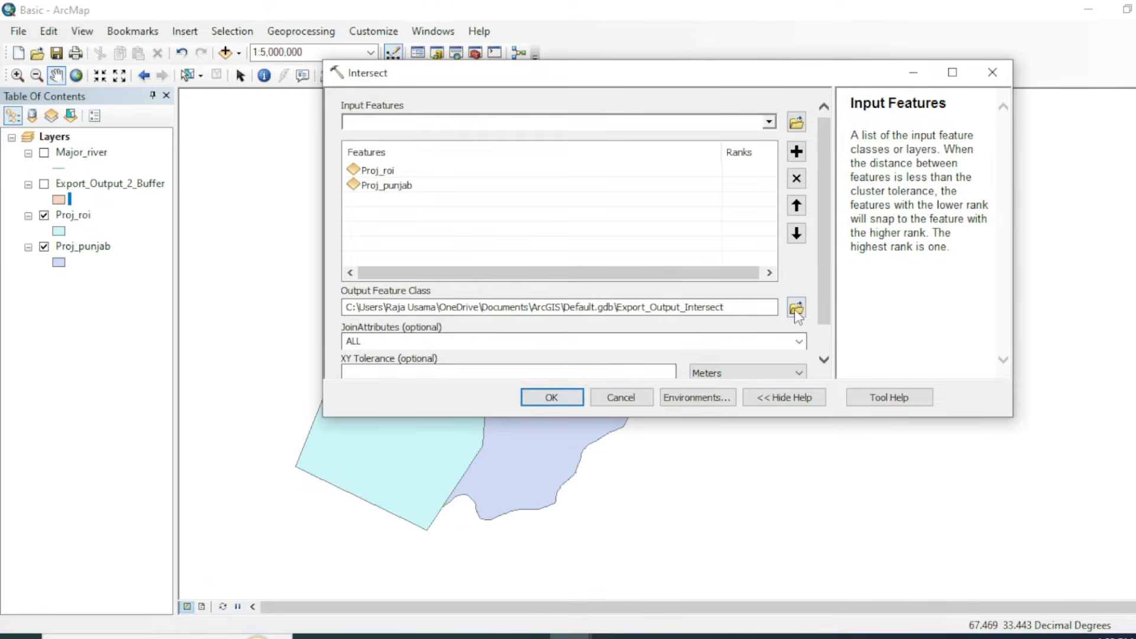
{"action": "left_click", "coordinate": [552, 398]}
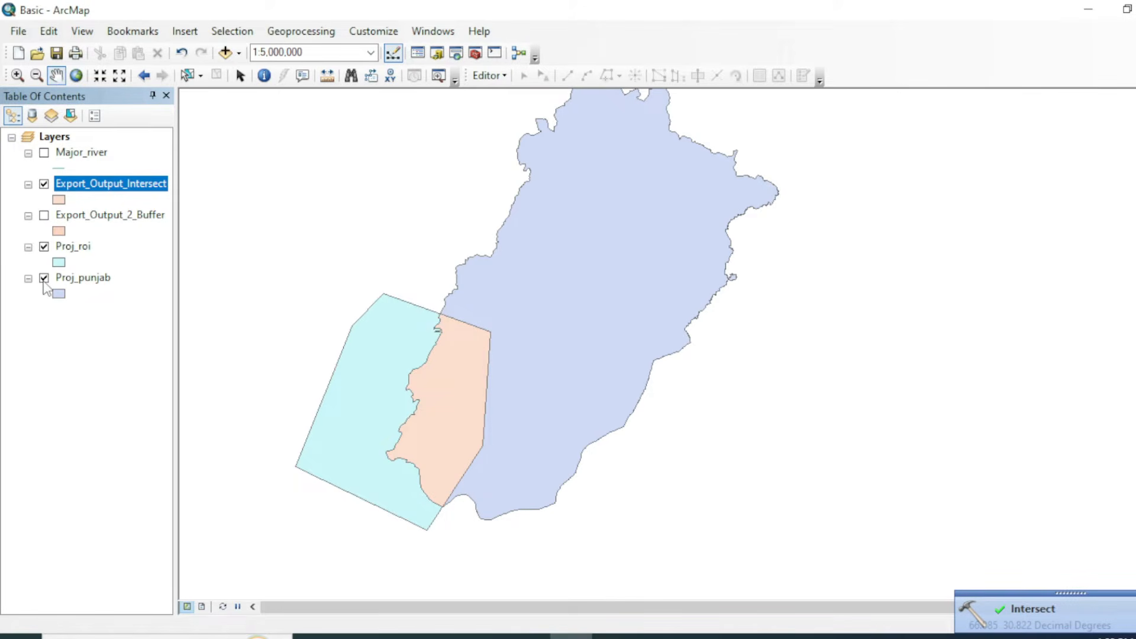
Hide Proj_punjab and Proj_roi to view the intersect output on its own
{"action": "left_click", "coordinate": [44, 277]}
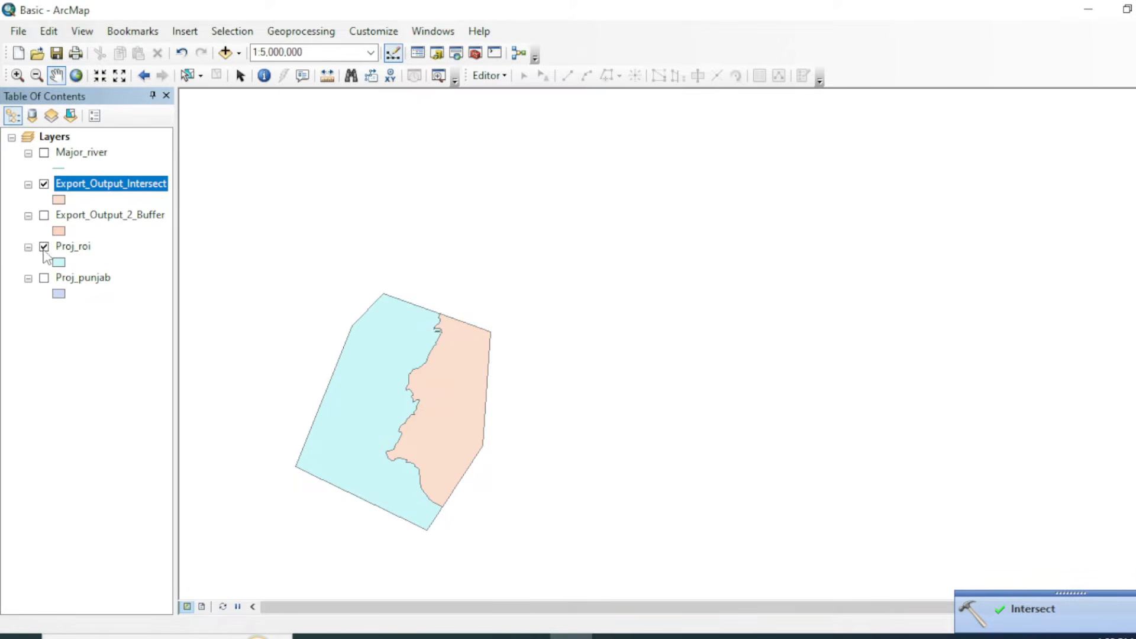
{"action": "left_click", "coordinate": [44, 246]}
{"action": "scroll", "coordinate": [262, 330], "scroll_direction": "up", "scroll_amount": 1}
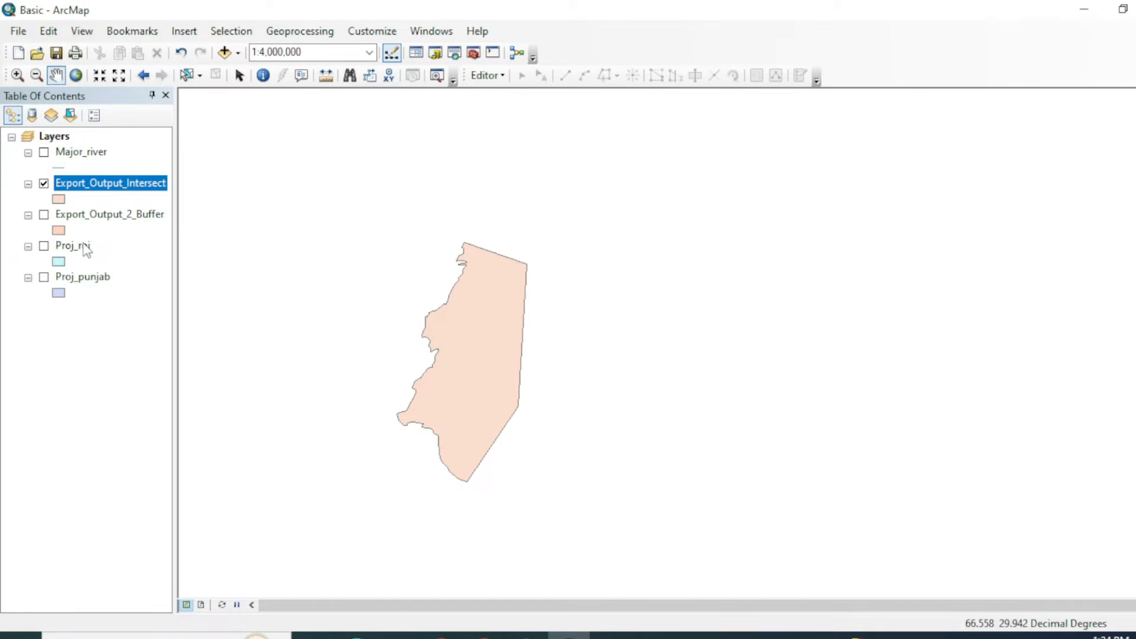
Show Proj_roi and Proj_punjab again and hide the Export_Output_Intersect layer
{"action": "left_click", "coordinate": [44, 246]}
{"action": "left_click", "coordinate": [44, 277]}
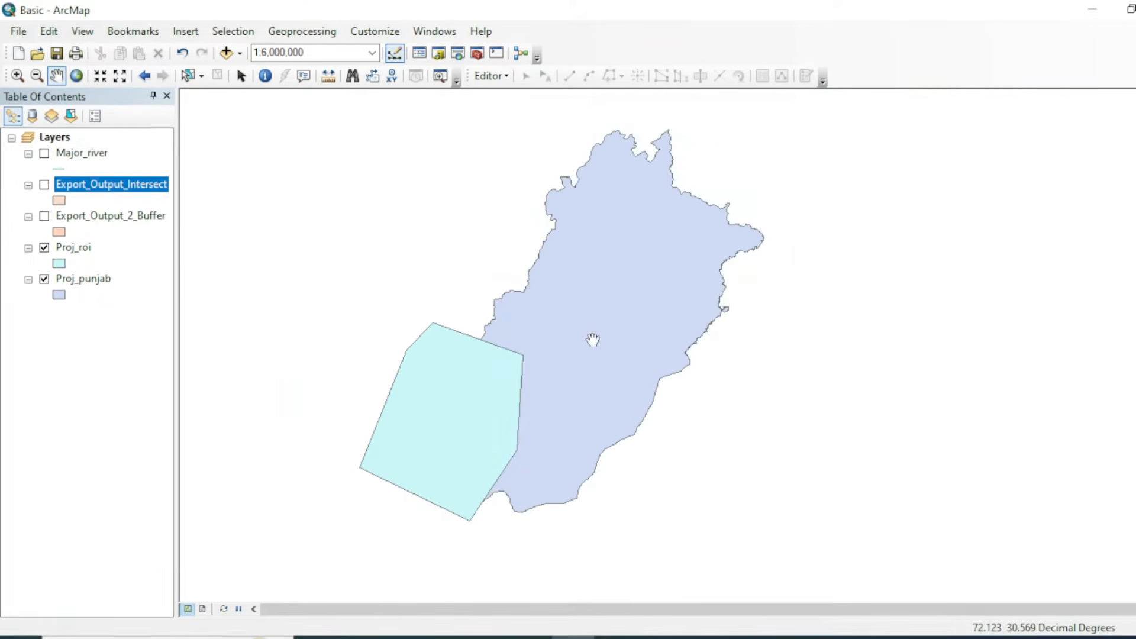
{"action": "scroll", "coordinate": [538, 325], "scroll_direction": "down", "scroll_amount": 2}
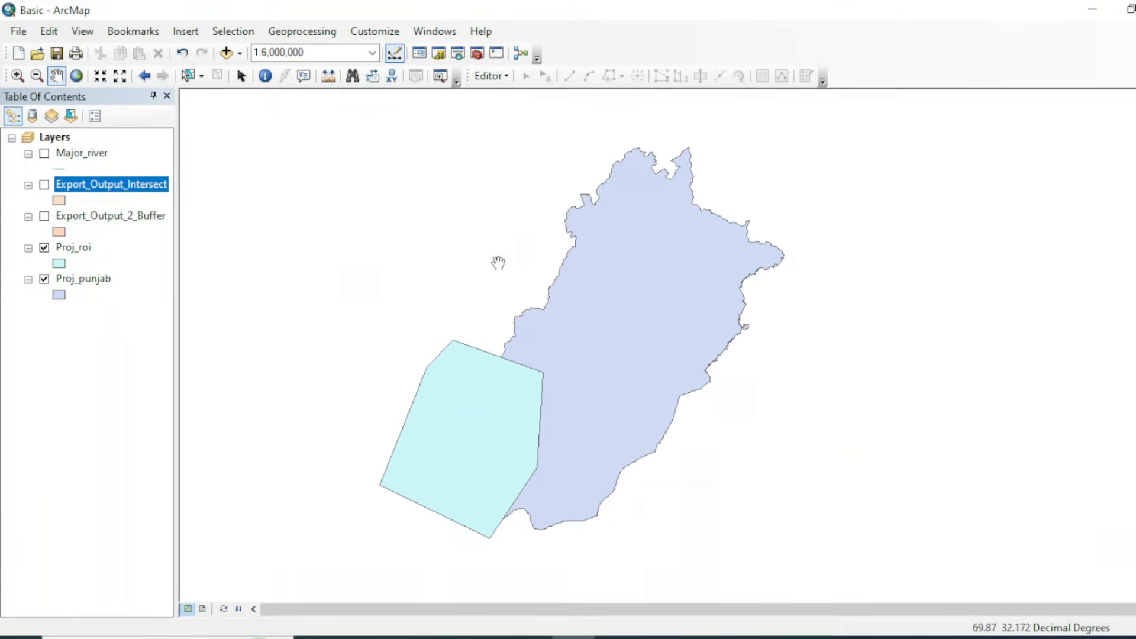
Run the Merge tool on Proj_roi and Proj_punjab with the default output dataset
{"action": "left_click", "coordinate": [302, 31]}
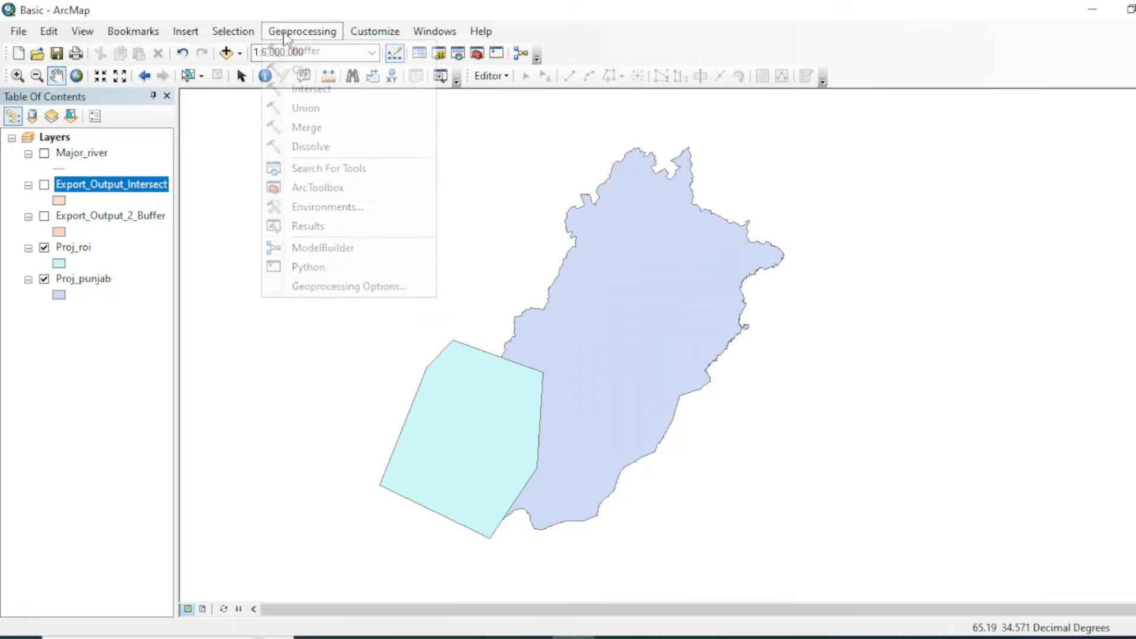
{"action": "left_click", "coordinate": [308, 128]}
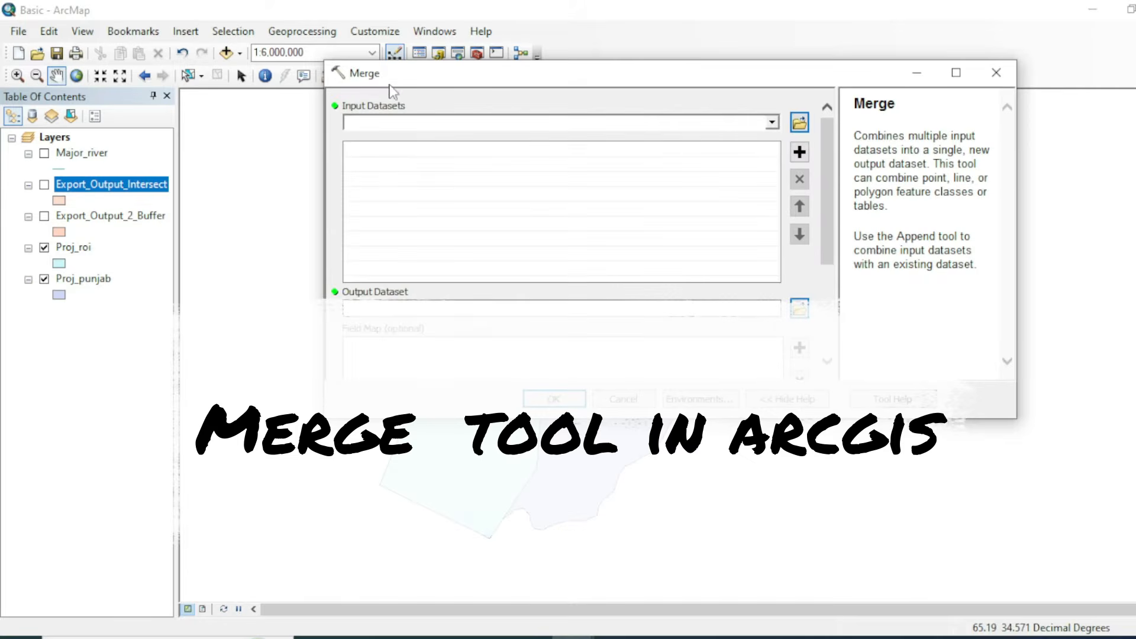
{"action": "left_click", "coordinate": [771, 122]}
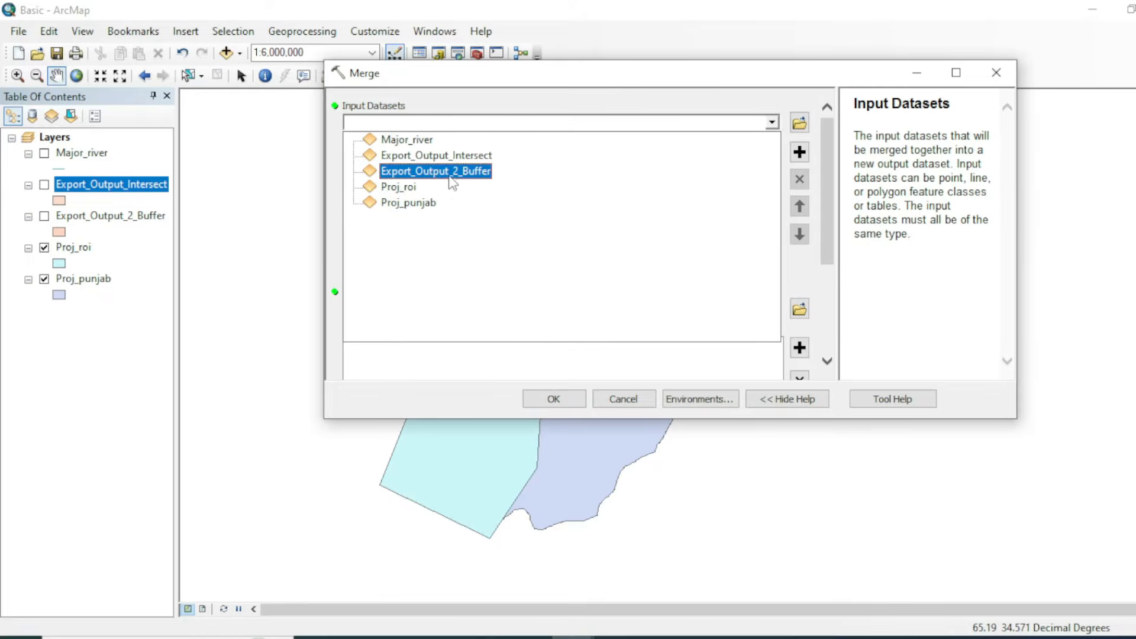
{"action": "left_click", "coordinate": [408, 188]}
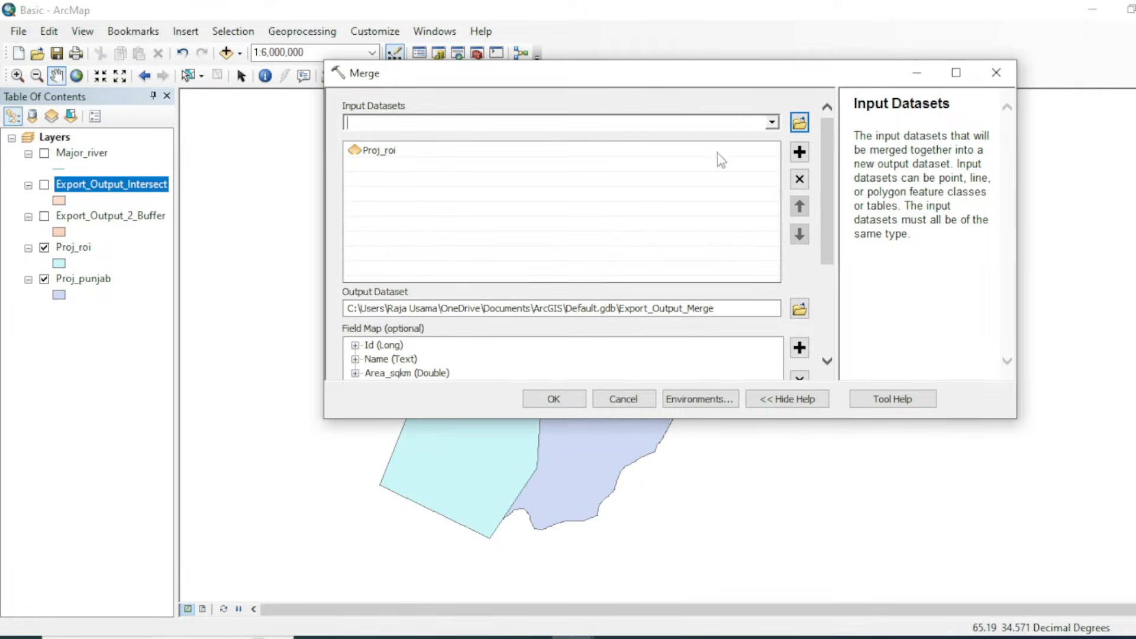
{"action": "left_click", "coordinate": [772, 122]}
{"action": "left_click", "coordinate": [432, 204]}
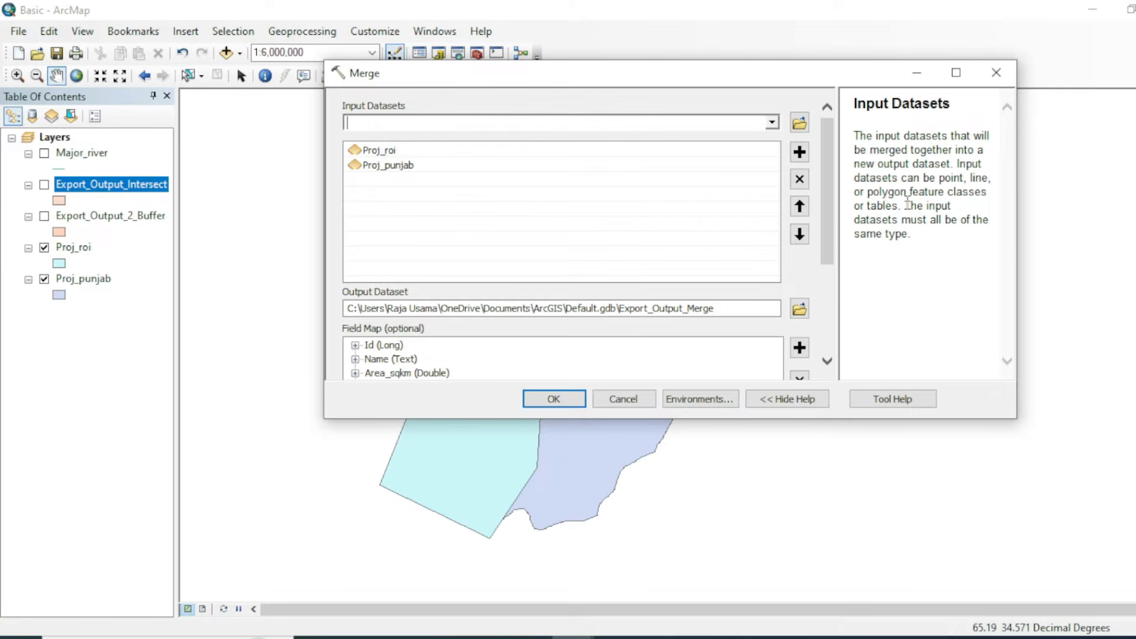
{"action": "left_click", "coordinate": [553, 399]}
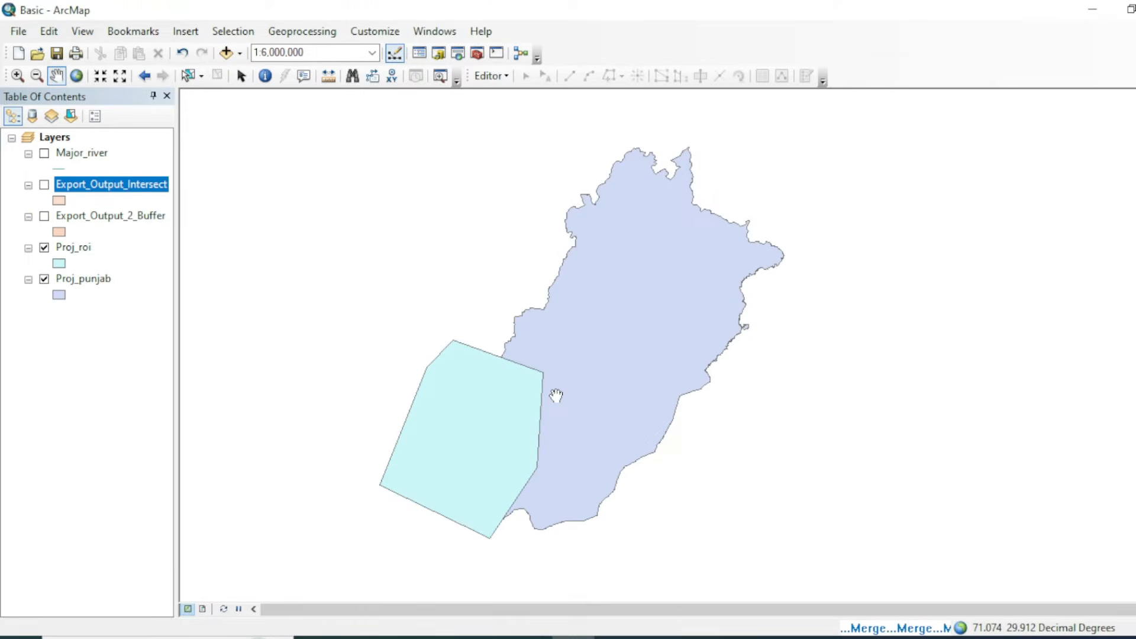
Hide Proj_punjab and Proj_roi to view the merged layer on its own
{"action": "left_click", "coordinate": [44, 311]}
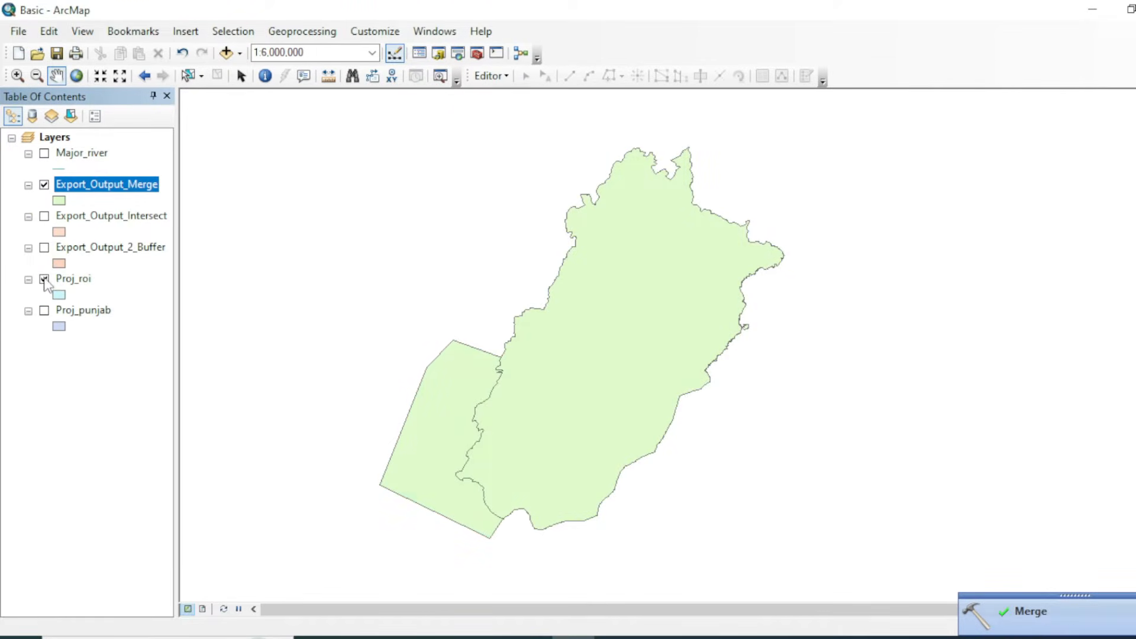
{"action": "left_click", "coordinate": [43, 279]}
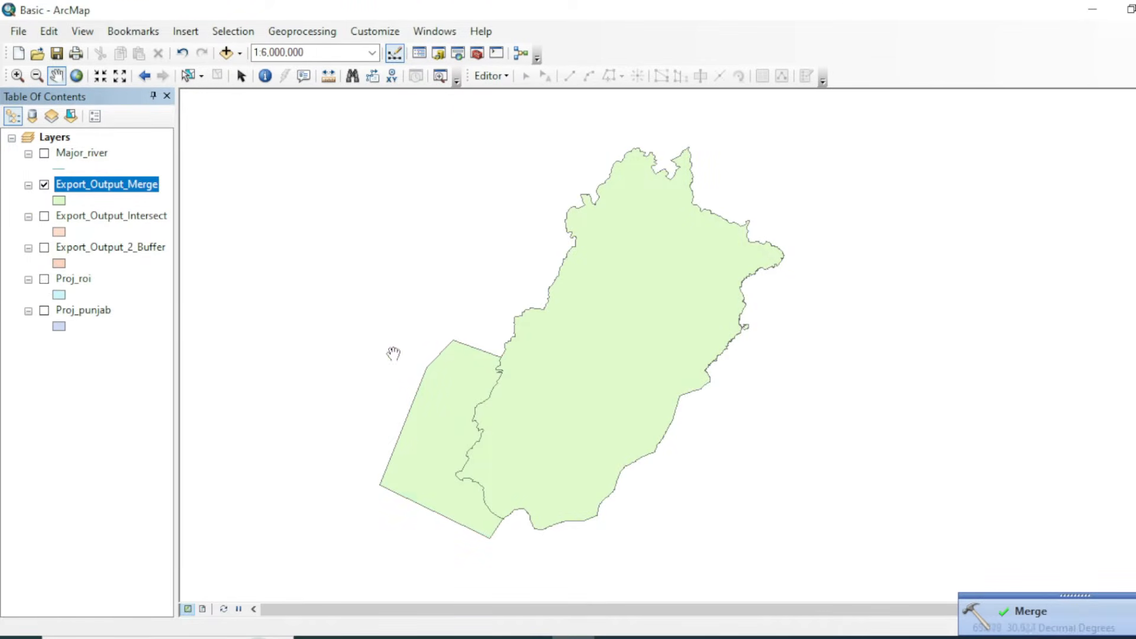
{"action": "scroll", "coordinate": [480, 375], "scroll_direction": "down", "scroll_amount": 1}
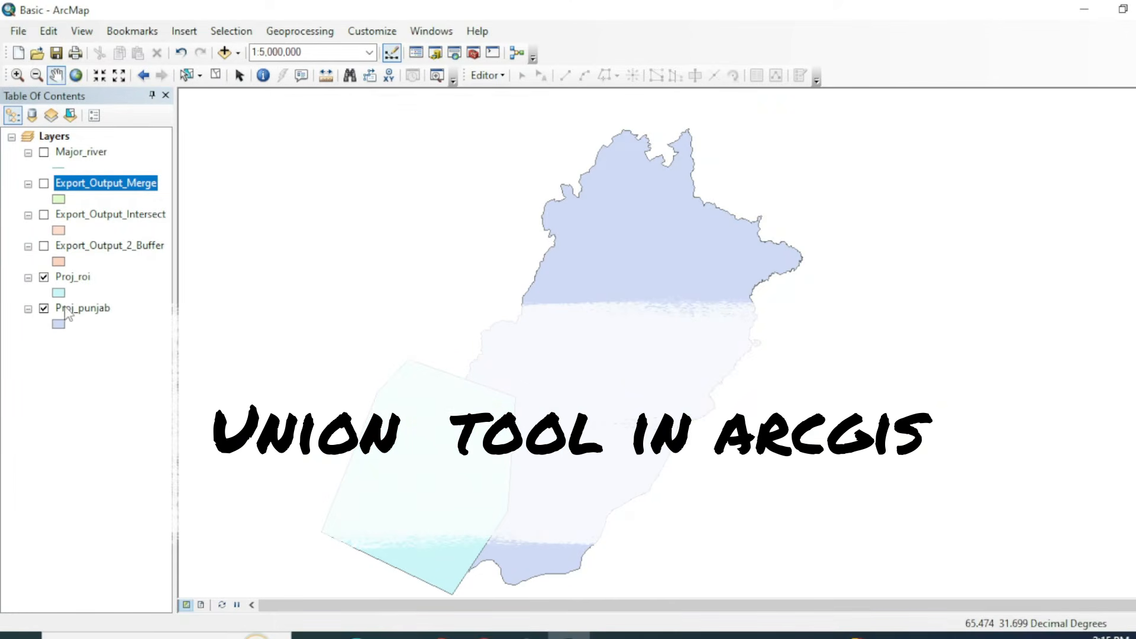
Run the Union tool on Proj_roi and Proj_punjab with the default output feature class
{"action": "left_click", "coordinate": [300, 31]}
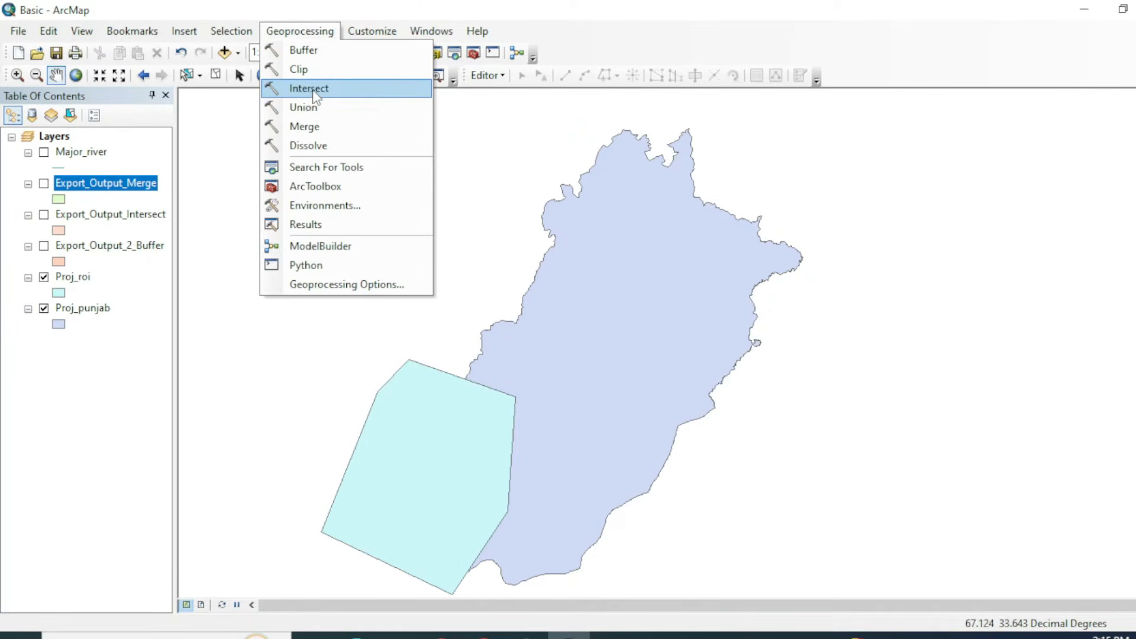
{"action": "left_click", "coordinate": [317, 111]}
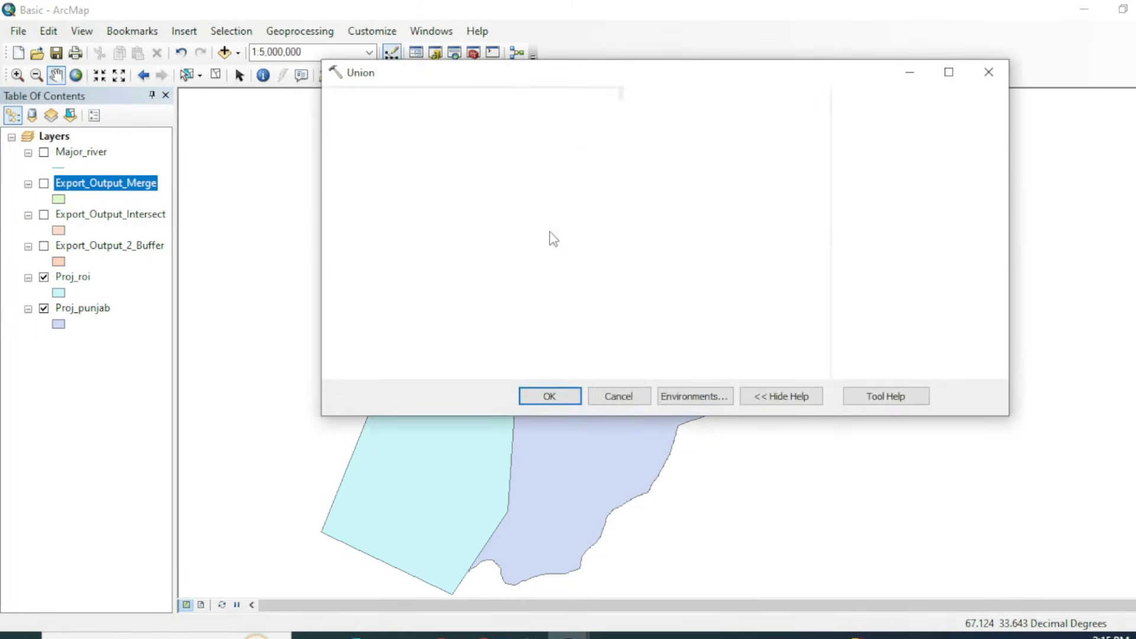
{"action": "left_click", "coordinate": [767, 122]}
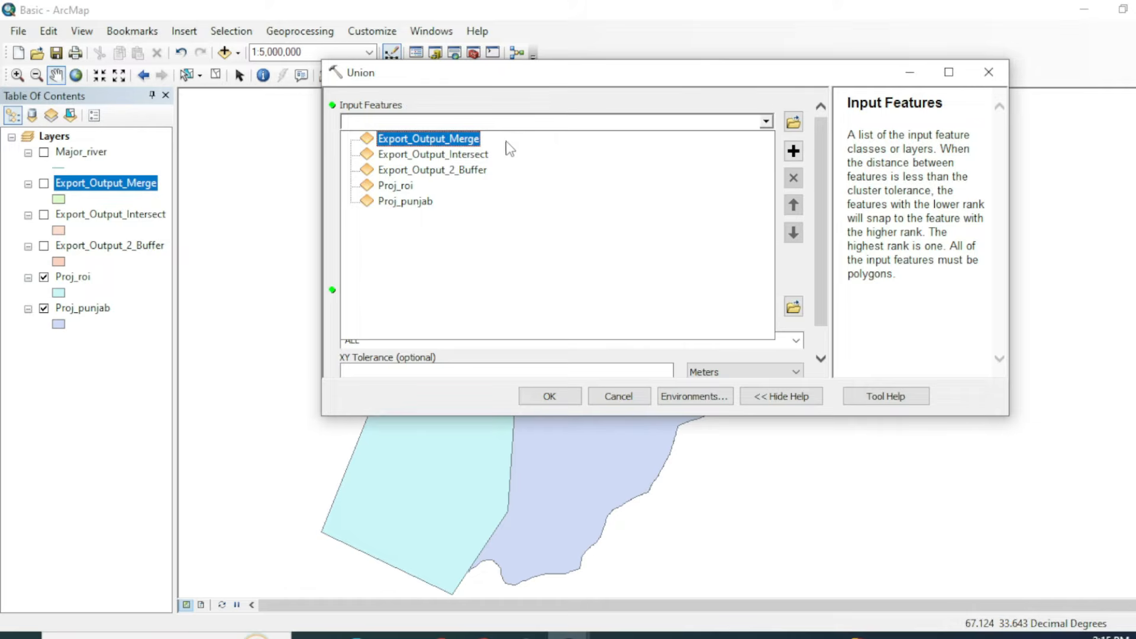
{"action": "left_click", "coordinate": [390, 185]}
{"action": "left_click", "coordinate": [766, 122]}
{"action": "left_click", "coordinate": [414, 198]}
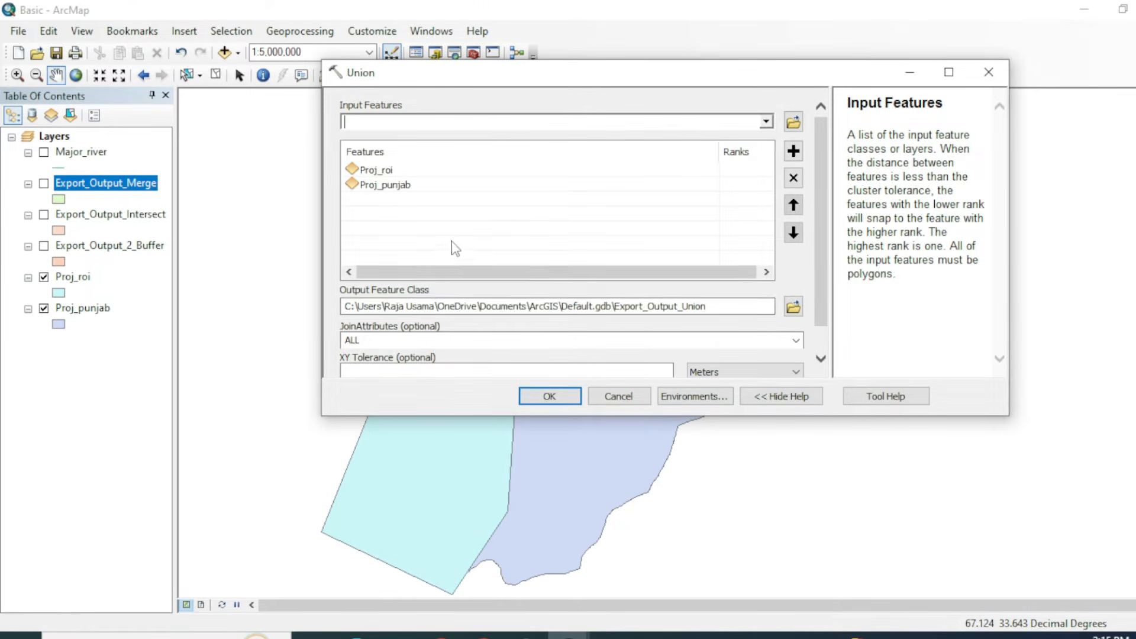
{"action": "left_click", "coordinate": [548, 395]}
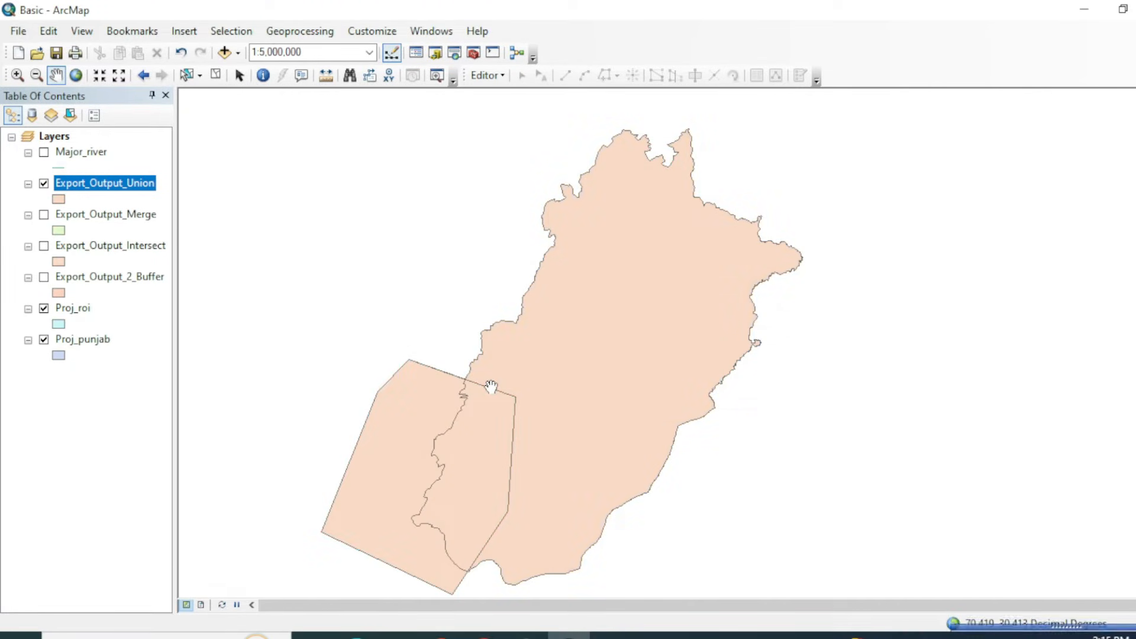
Select polygons of the union output on the map and inspect their records in the Export_Output_Union attribute table
{"action": "left_click", "coordinate": [187, 75]}
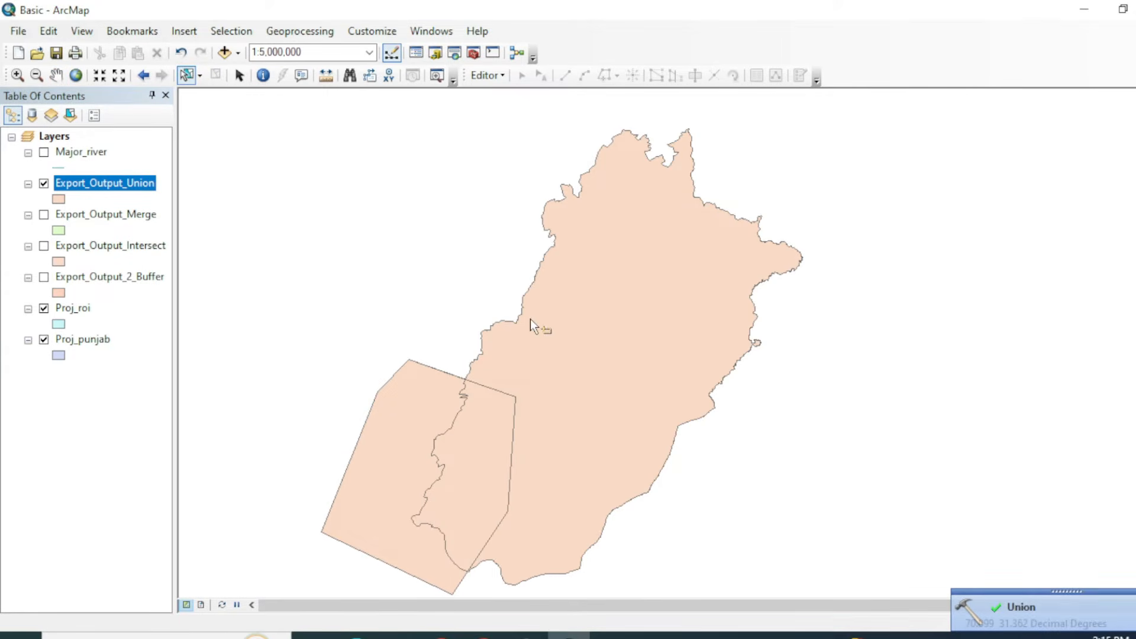
{"action": "left_click", "coordinate": [602, 398]}
{"action": "left_click", "coordinate": [431, 456]}
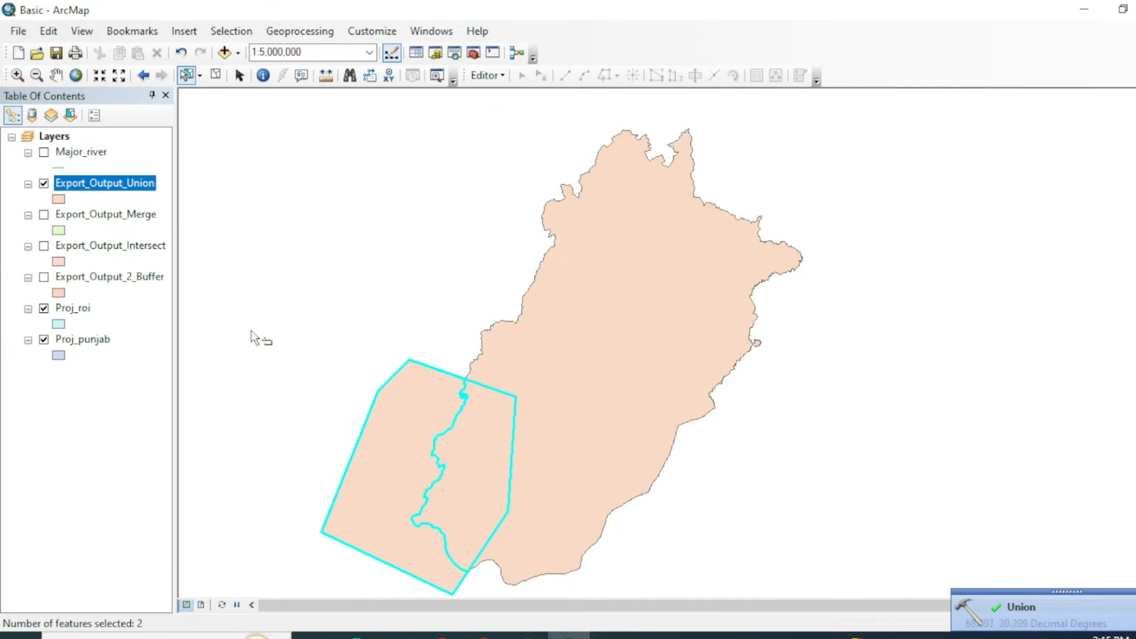
{"action": "right_click", "coordinate": [70, 183]}
{"action": "left_click", "coordinate": [127, 225]}
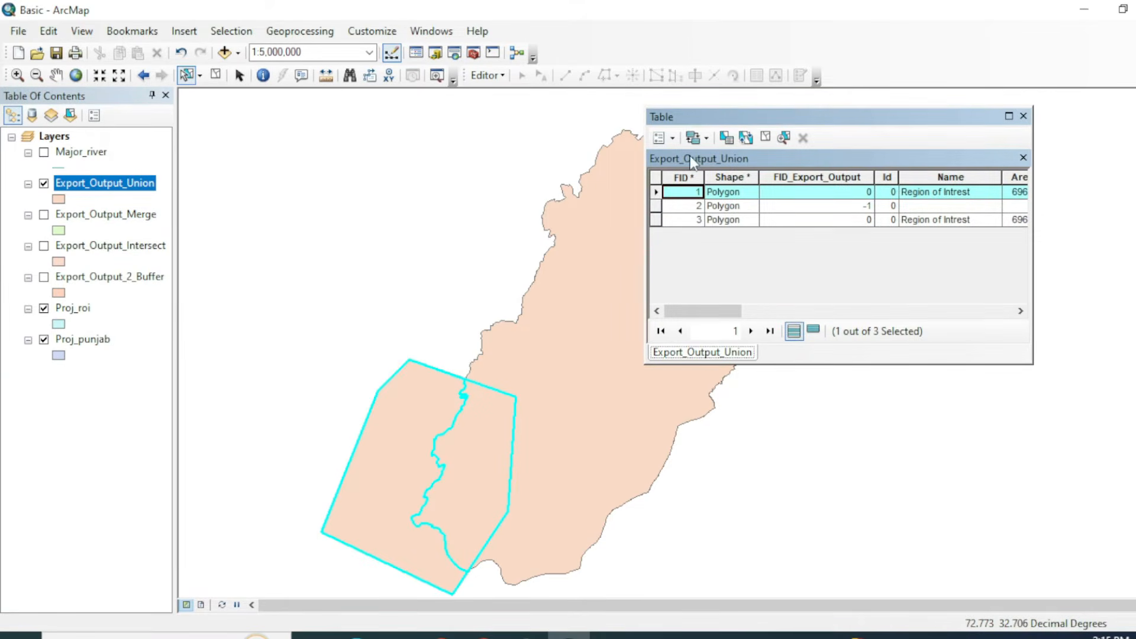
{"action": "left_click", "coordinate": [656, 191]}
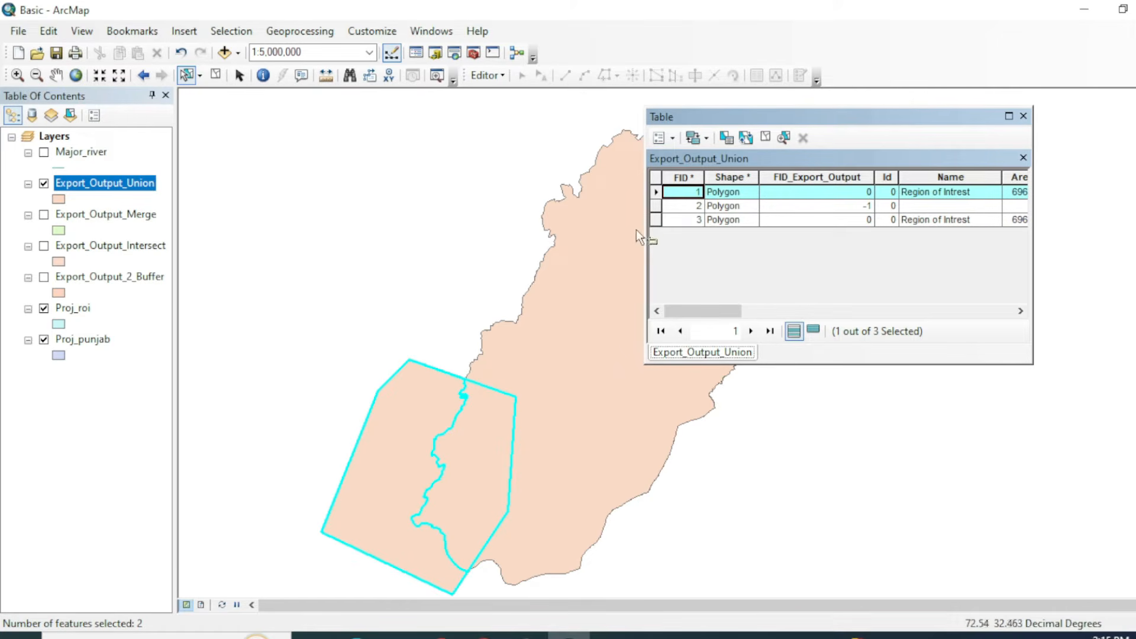
{"action": "left_click", "coordinate": [656, 204]}
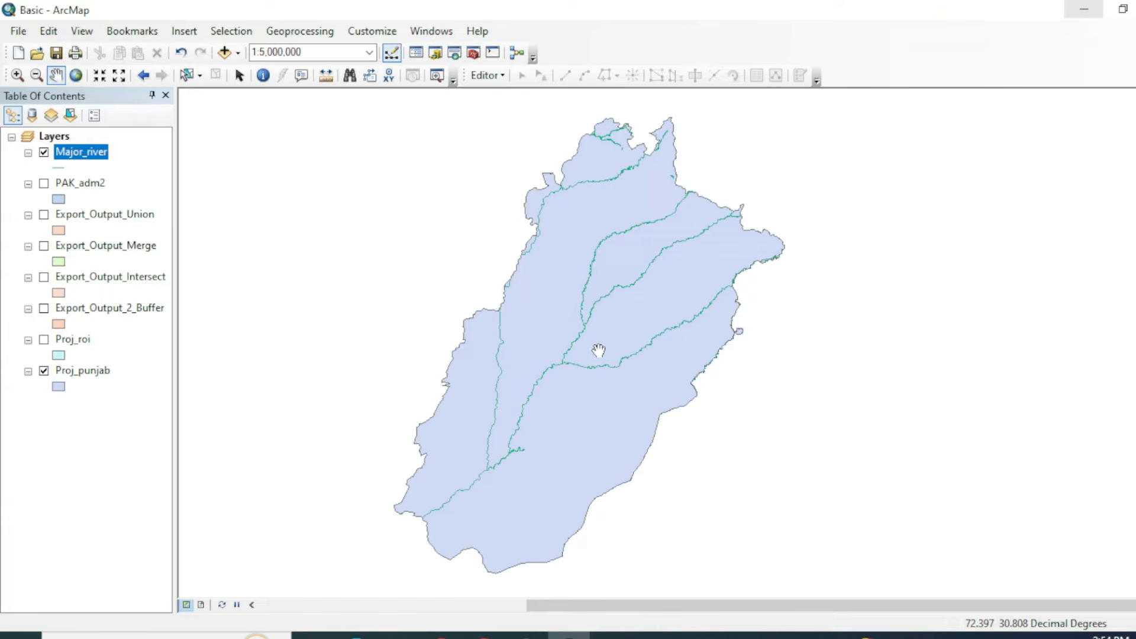
Switch to the layout view and apply the ISO A4 Landscape page template
{"action": "left_click_drag", "start_coordinate": [586, 358], "coordinate": [568, 358]}
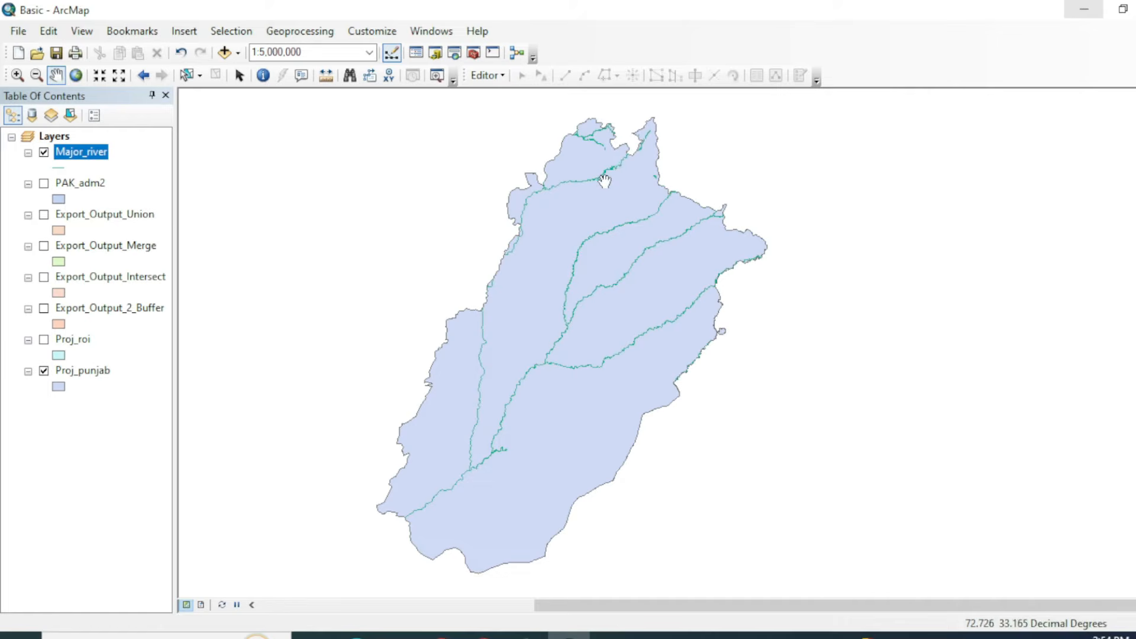
{"action": "left_click_drag", "start_coordinate": [514, 335], "coordinate": [510, 370]}
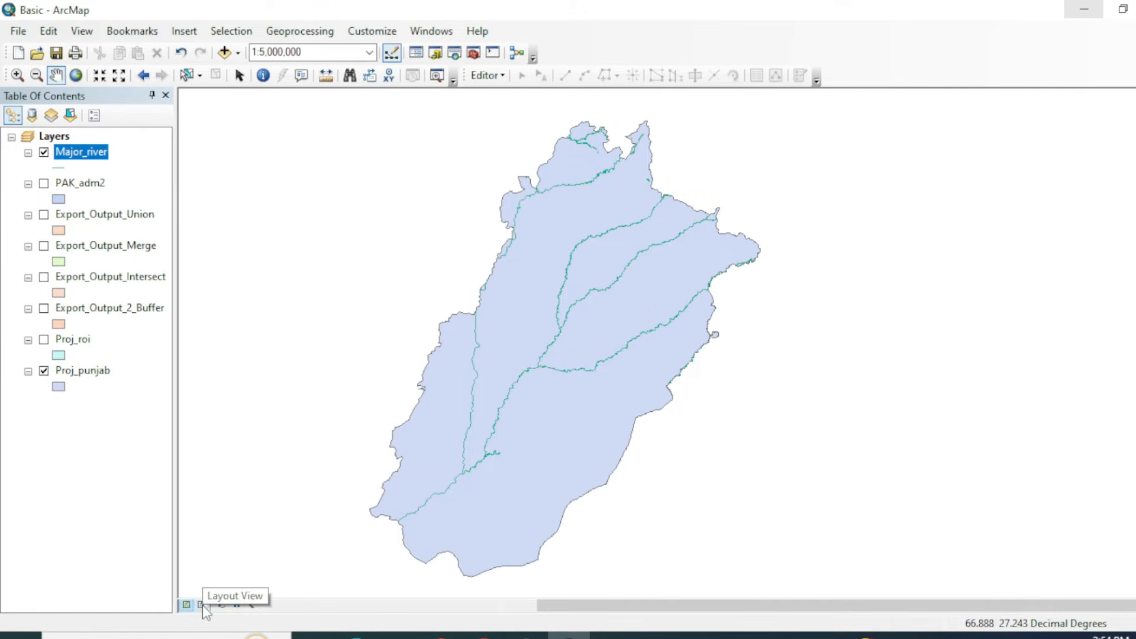
{"action": "left_click", "coordinate": [202, 604]}
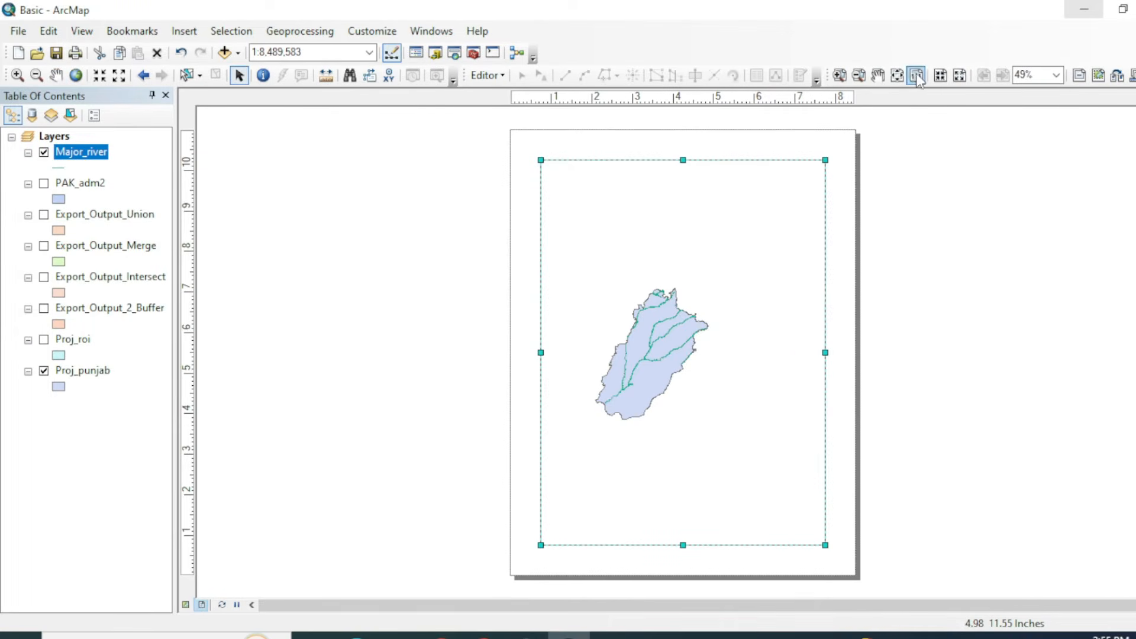
{"action": "left_click", "coordinate": [1096, 74]}
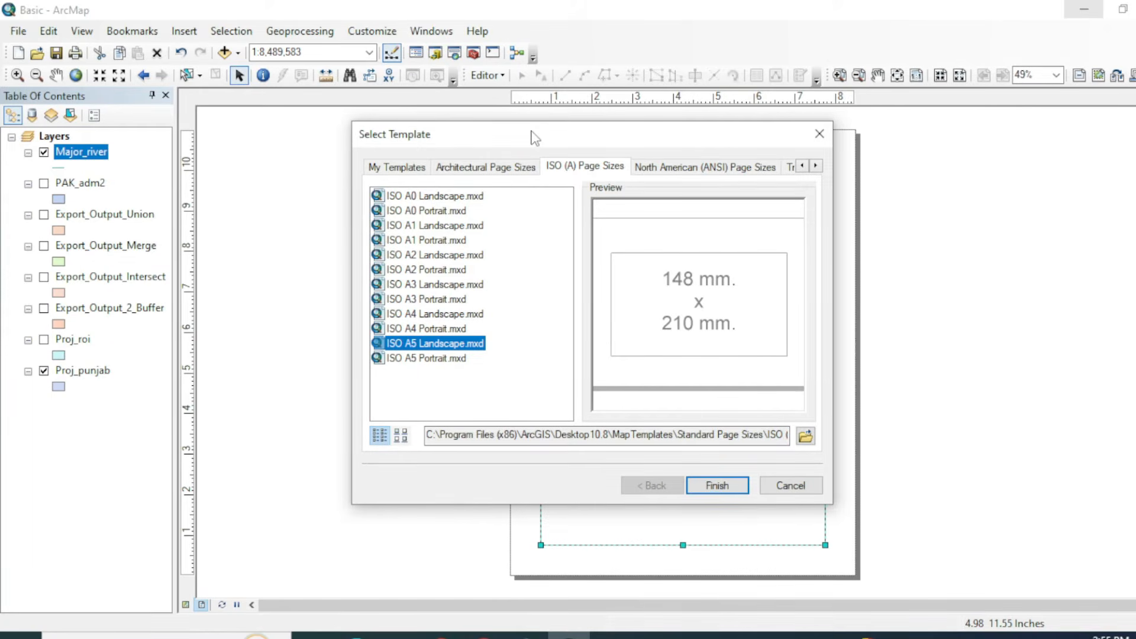
{"action": "left_click", "coordinate": [452, 315]}
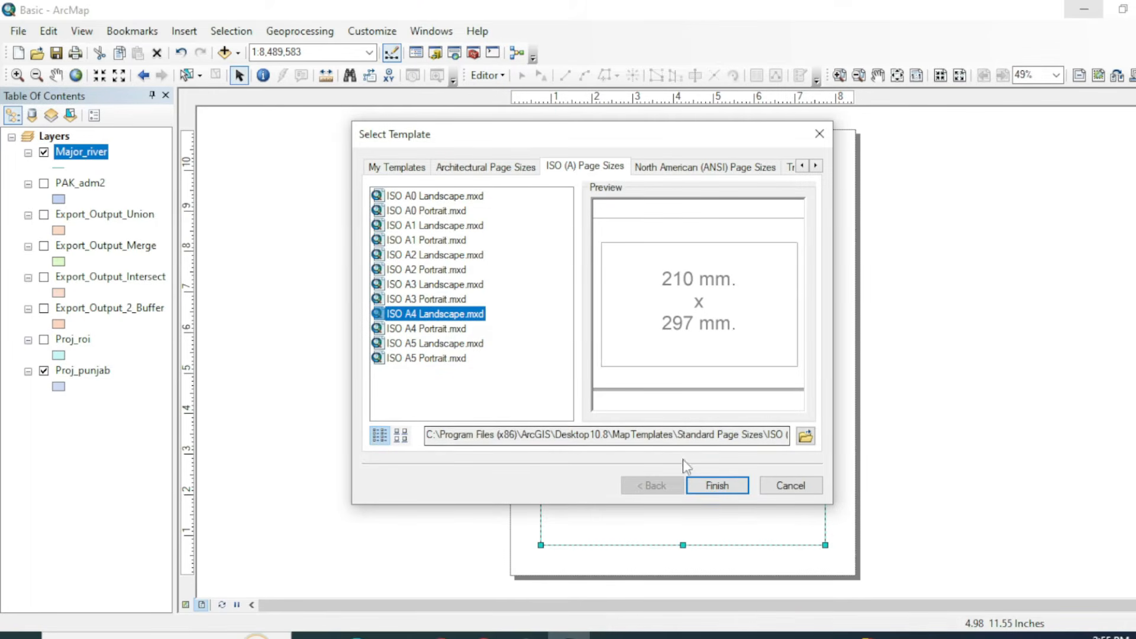
{"action": "left_click", "coordinate": [728, 484]}
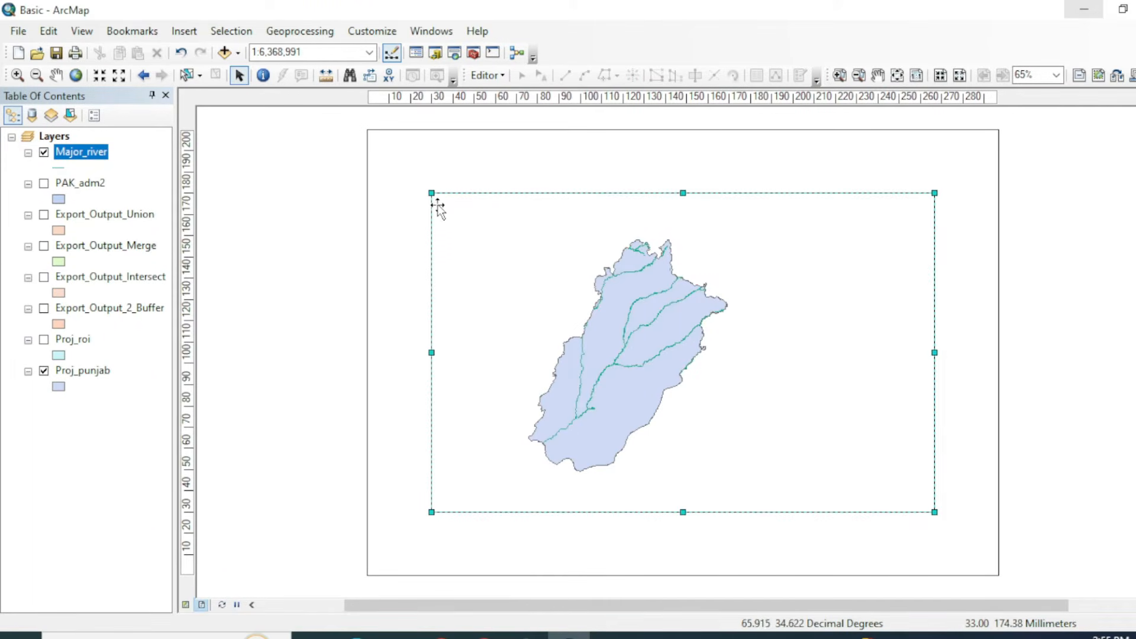
Enlarge the data frame to nearly fill the page and fit the Punjab map at a larger scale within it
{"action": "left_click_drag", "start_coordinate": [431, 191], "coordinate": [389, 153]}
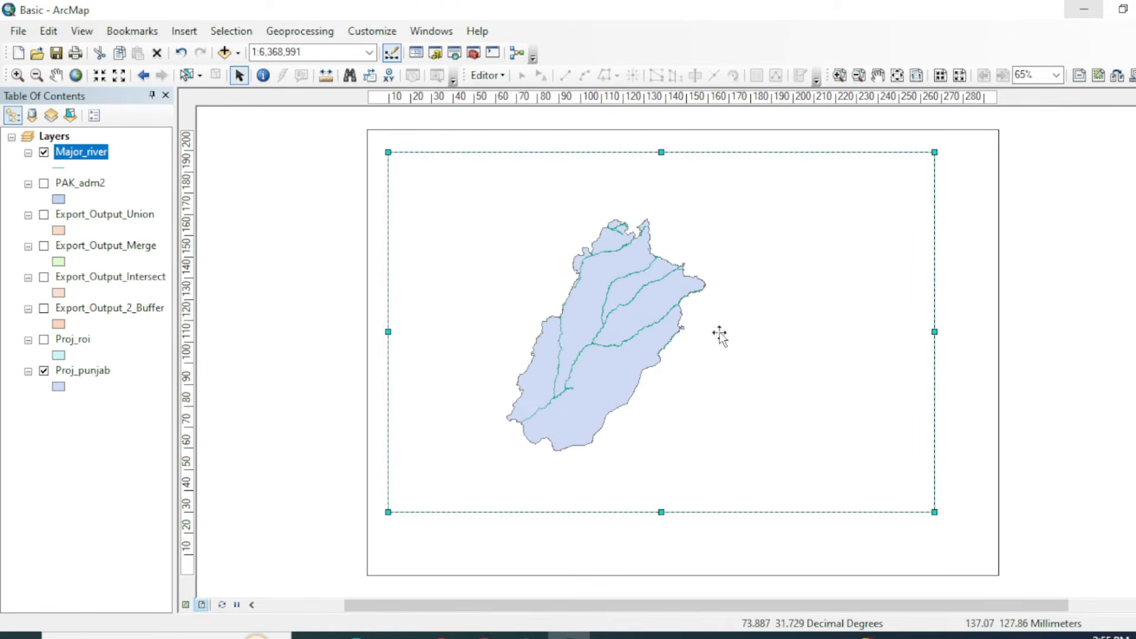
{"action": "left_click_drag", "start_coordinate": [934, 512], "coordinate": [977, 554]}
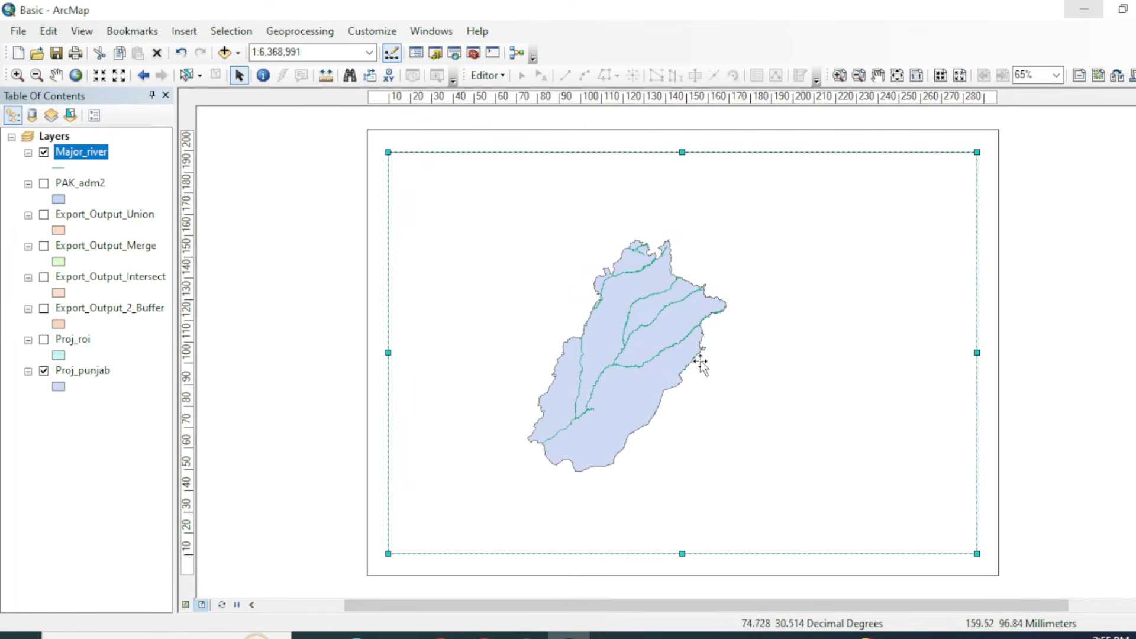
{"action": "left_click", "coordinate": [71, 76]}
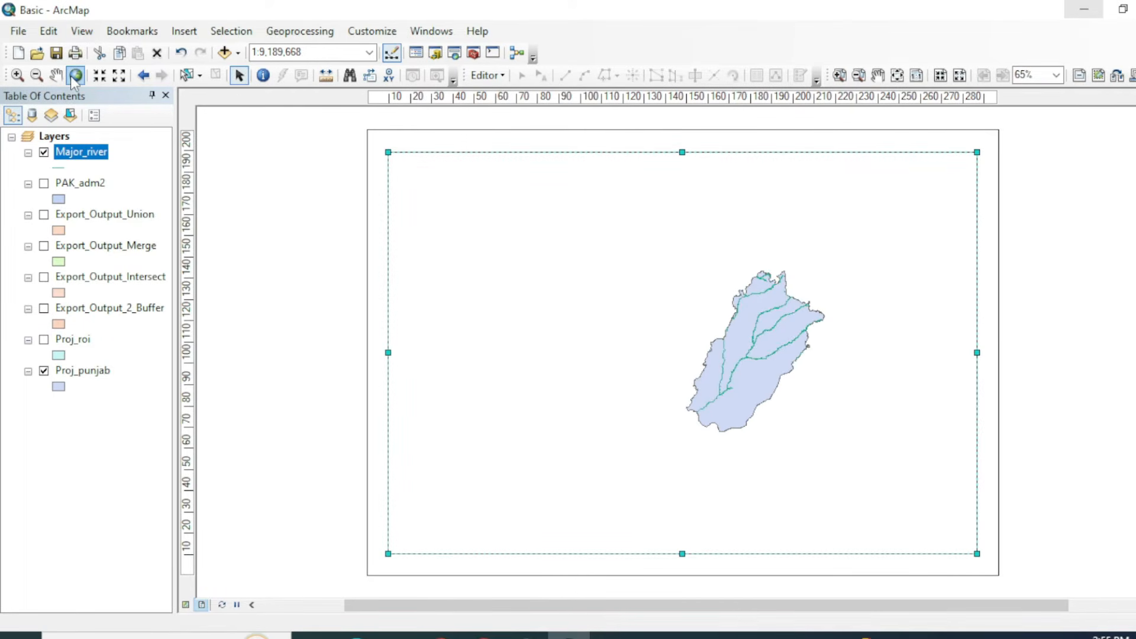
{"action": "left_click", "coordinate": [17, 76]}
{"action": "left_click_drag", "start_coordinate": [567, 238], "coordinate": [906, 468]}
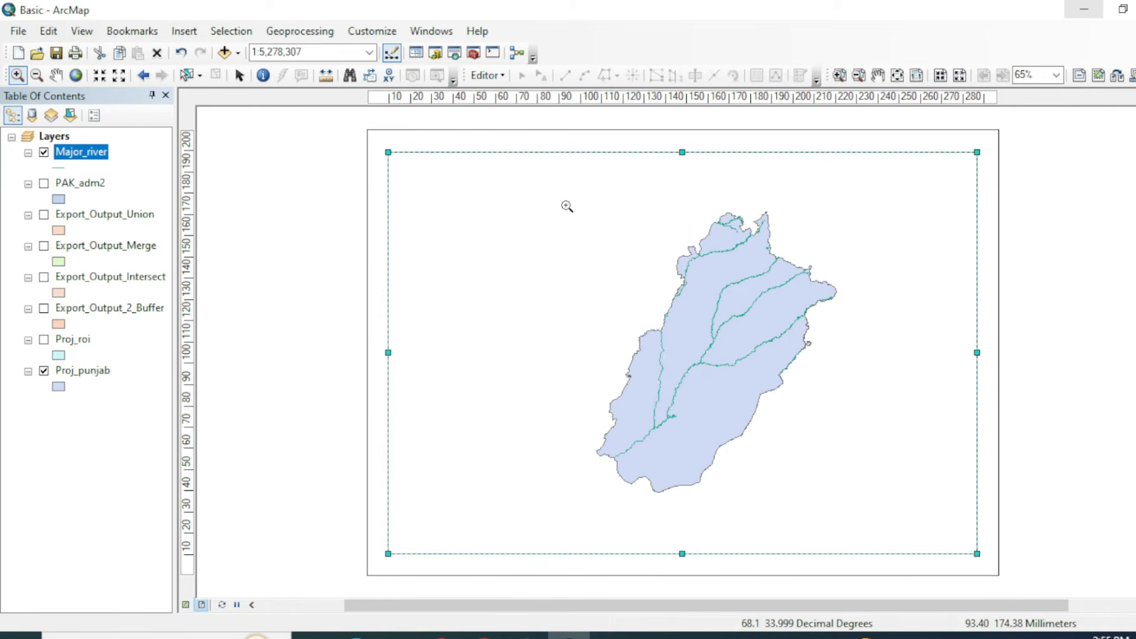
{"action": "left_click", "coordinate": [56, 75]}
{"action": "left_click_drag", "start_coordinate": [728, 356], "coordinate": [611, 365]}
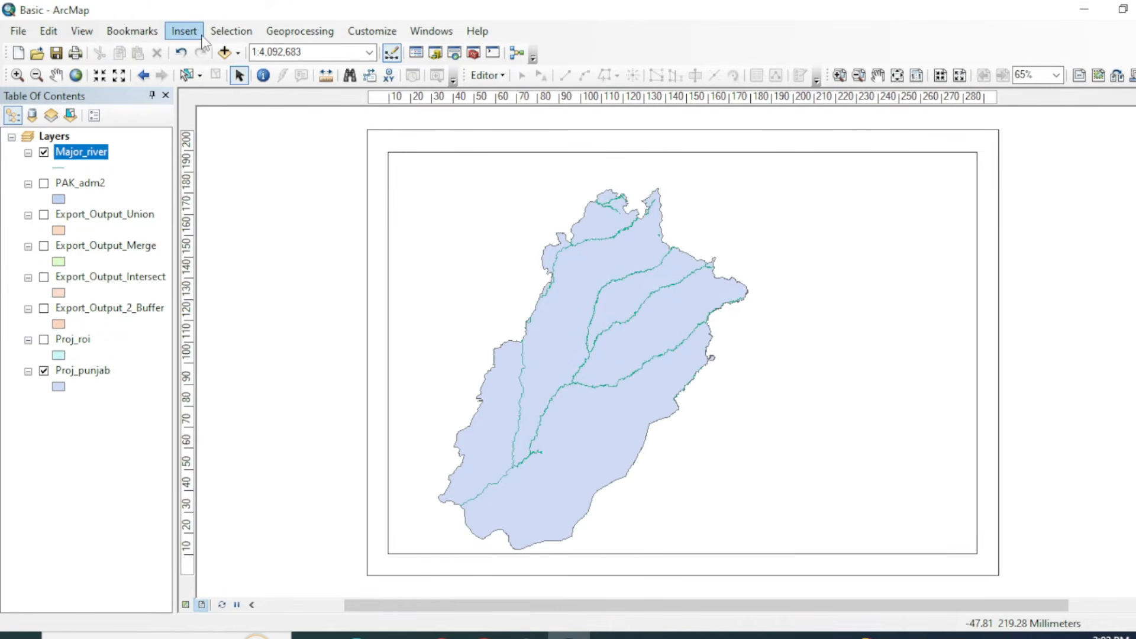
Insert the map title "Admin Boundry of Punjab, Pakistan" into the layout
{"action": "left_click", "coordinate": [184, 31]}
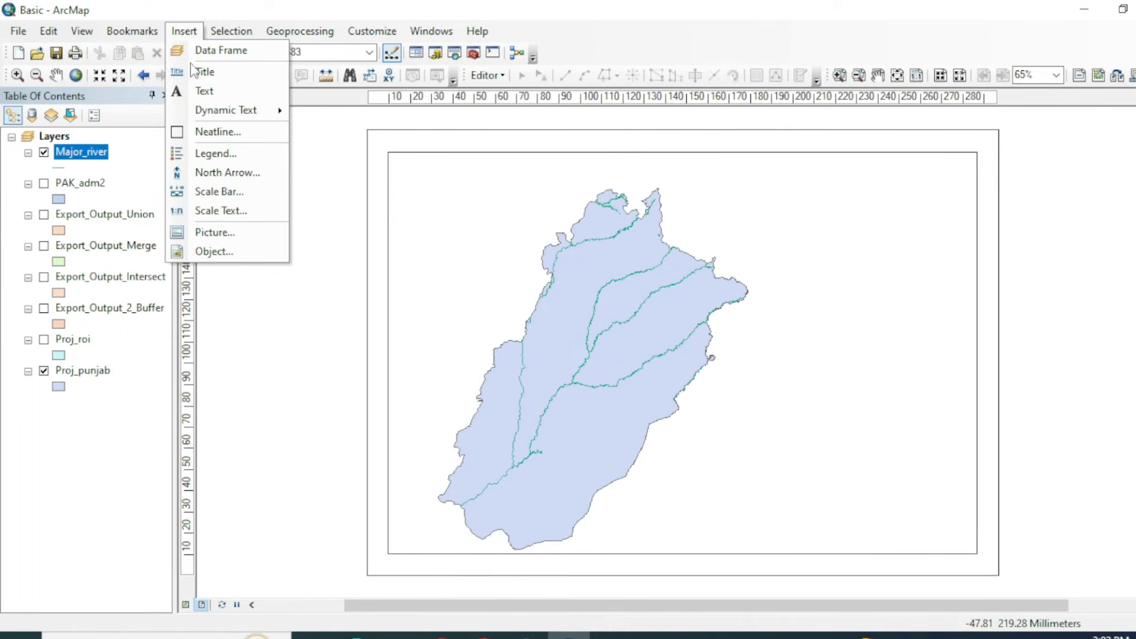
{"action": "left_click", "coordinate": [201, 71]}
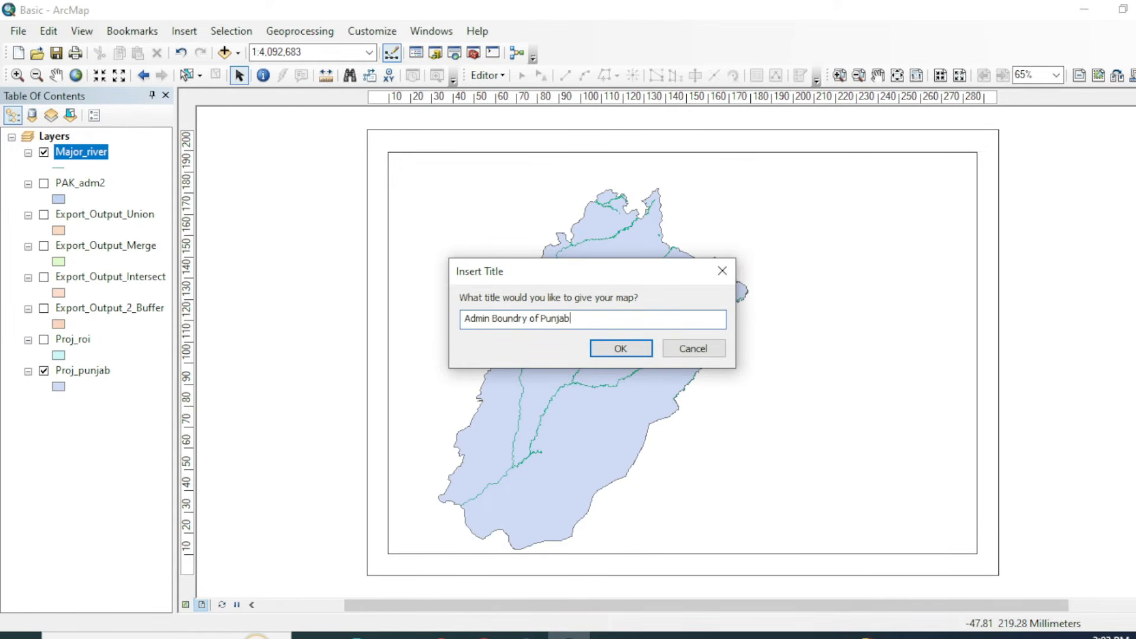
{"action": "left_click", "coordinate": [621, 349]}
Set the map title's text symbol to size 22
{"action": "double_click", "coordinate": [732, 173]}
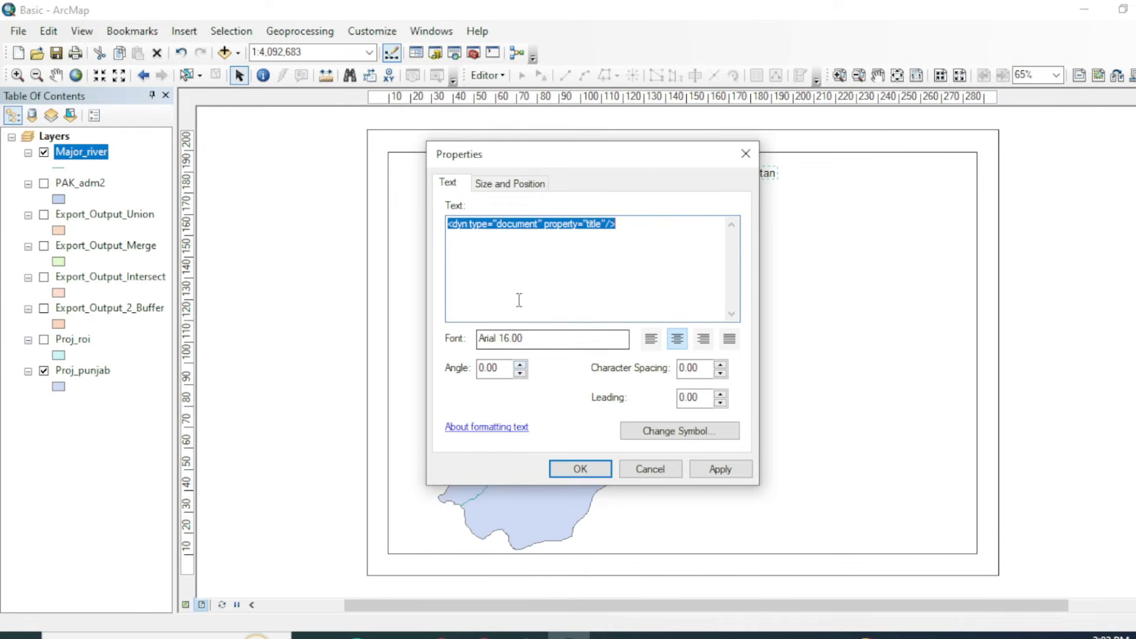
{"action": "left_click", "coordinate": [510, 182]}
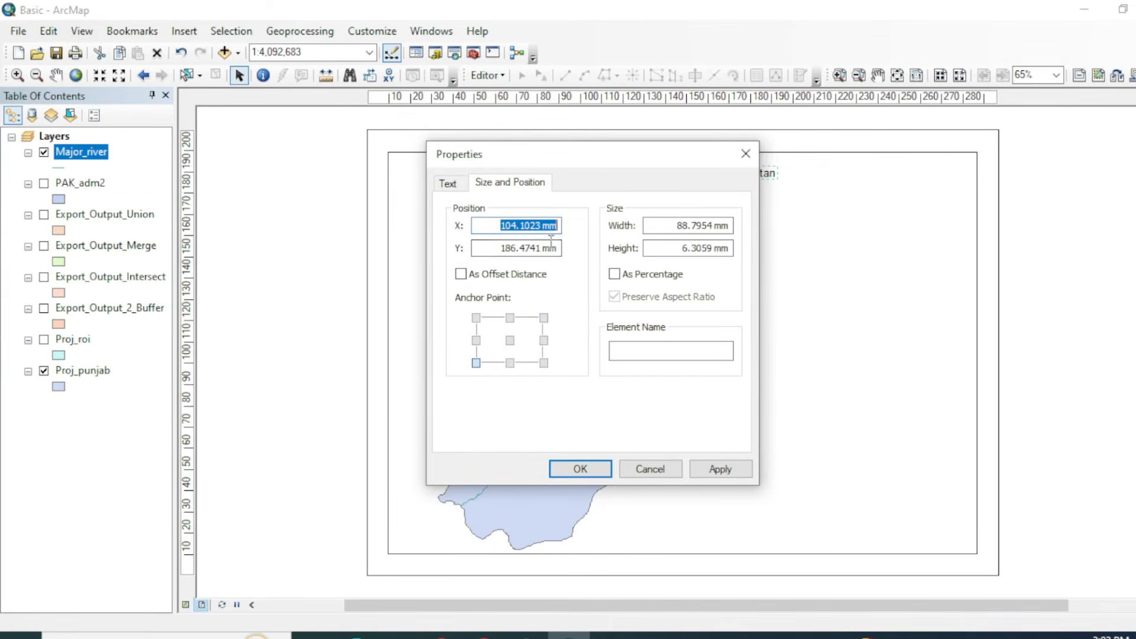
{"action": "left_click", "coordinate": [447, 183]}
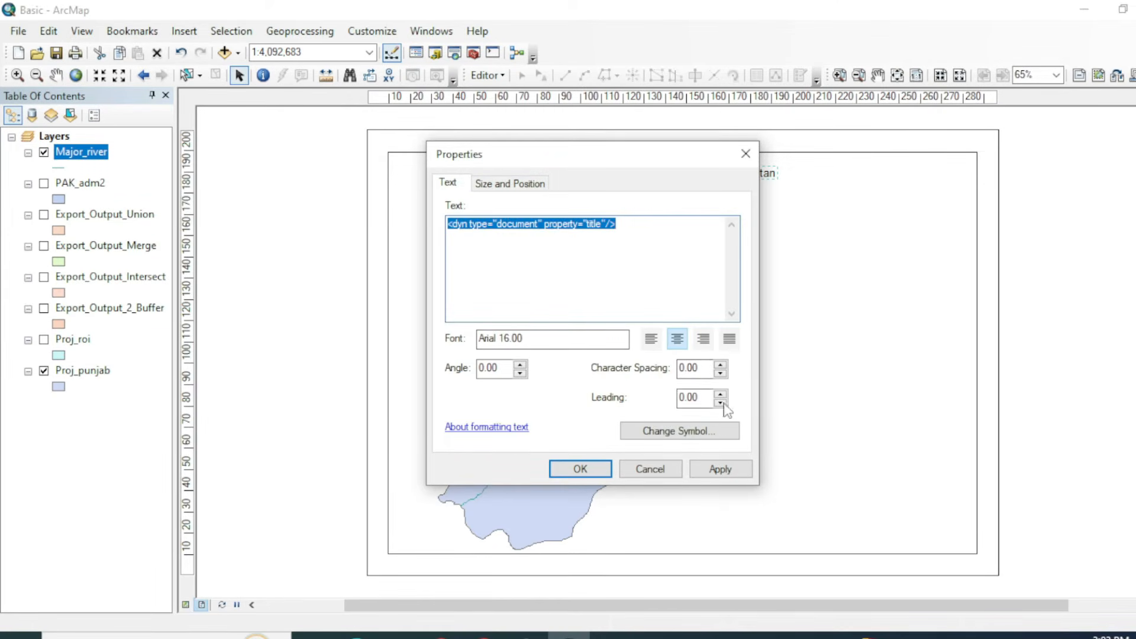
{"action": "left_click", "coordinate": [704, 432]}
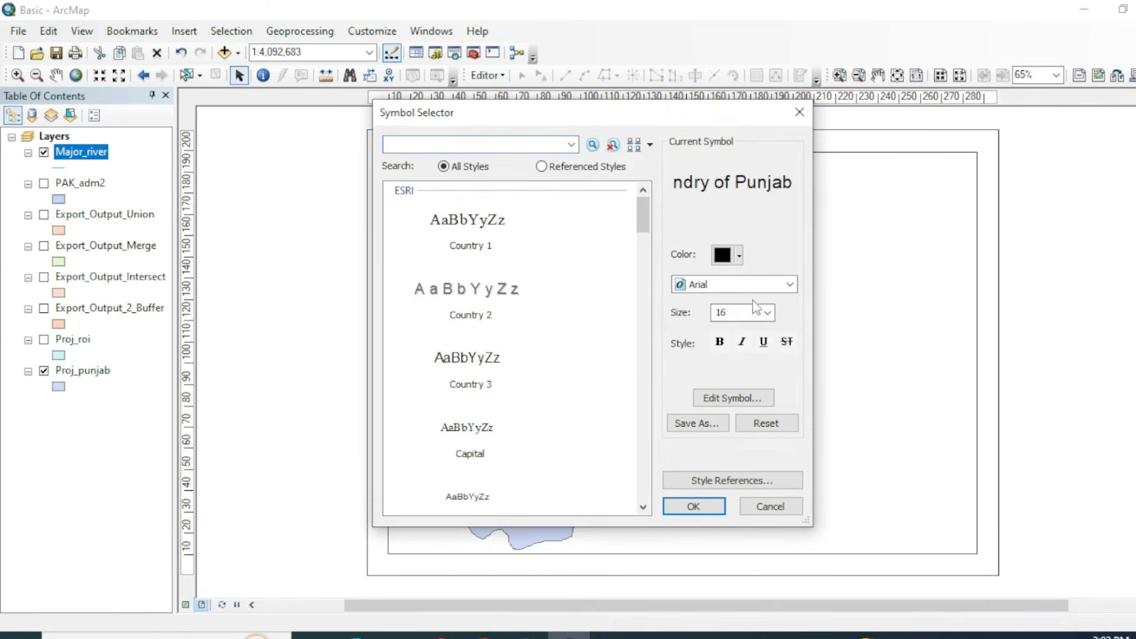
{"action": "left_click", "coordinate": [768, 312]}
{"action": "left_click", "coordinate": [734, 372]}
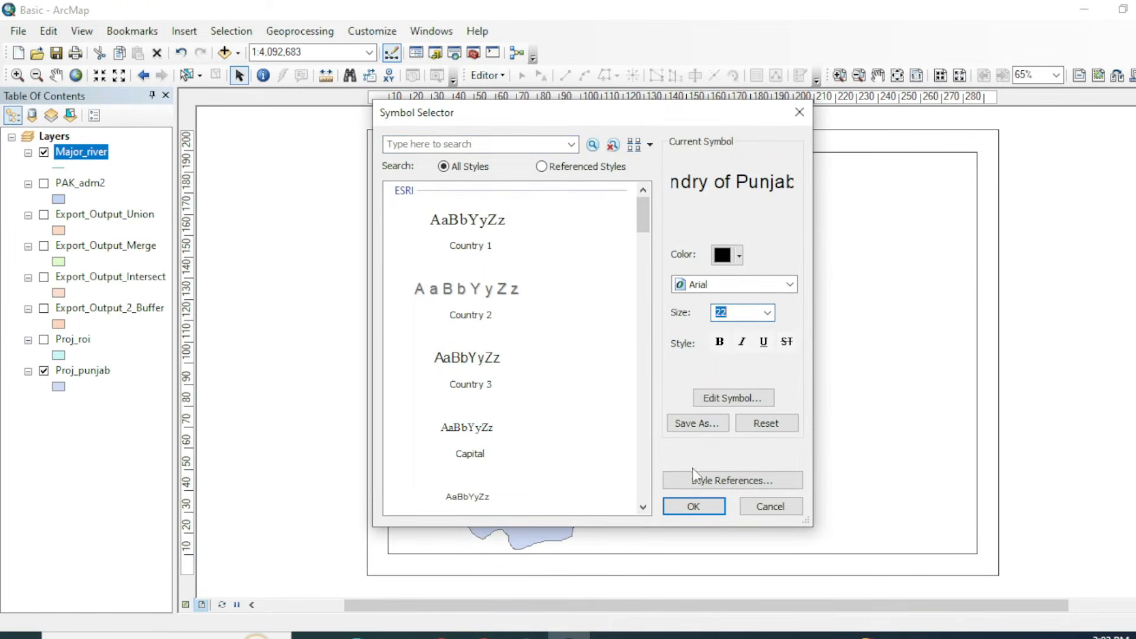
{"action": "left_click", "coordinate": [694, 507]}
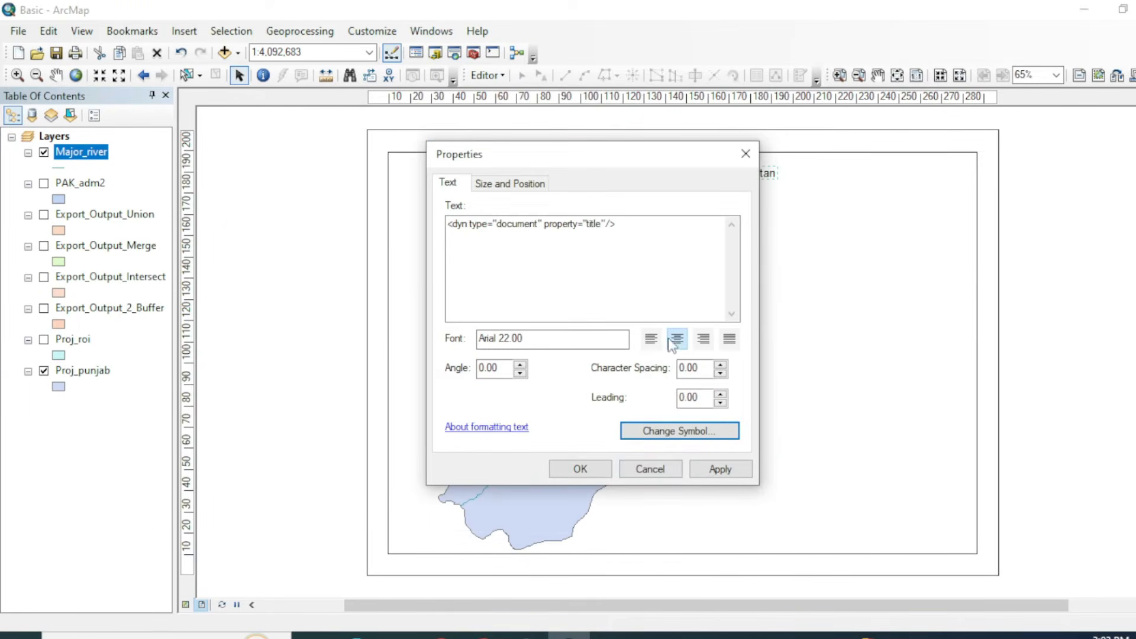
{"action": "left_click", "coordinate": [591, 470]}
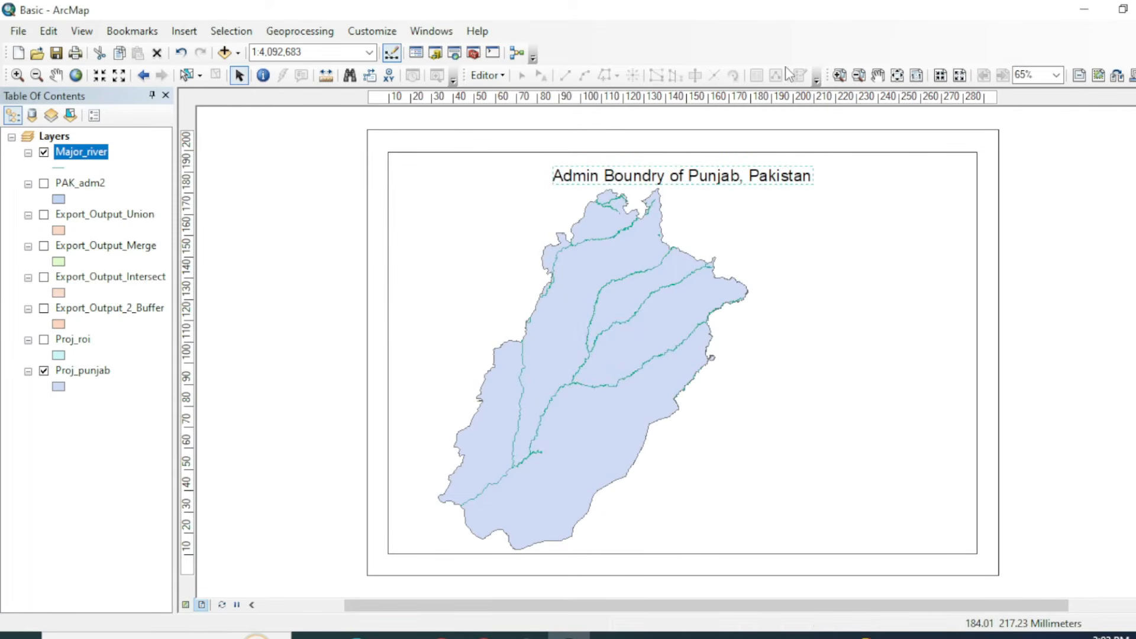
Show the Draw tools and set the selected map title's font size to 10
{"action": "right_click", "coordinate": [797, 54]}
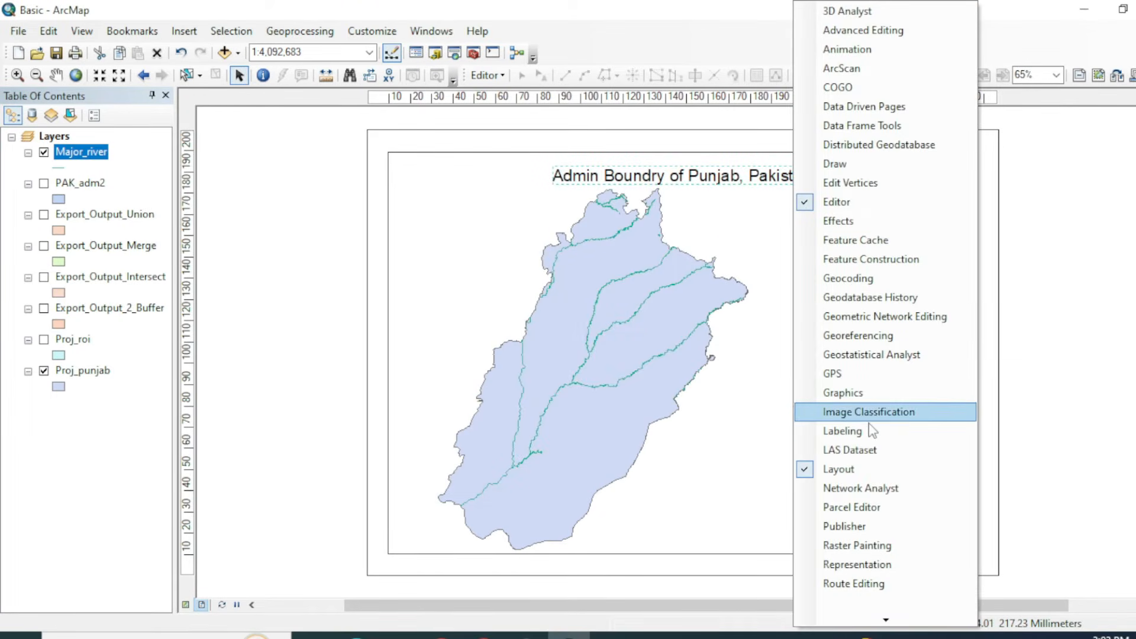
{"action": "left_click", "coordinate": [871, 167]}
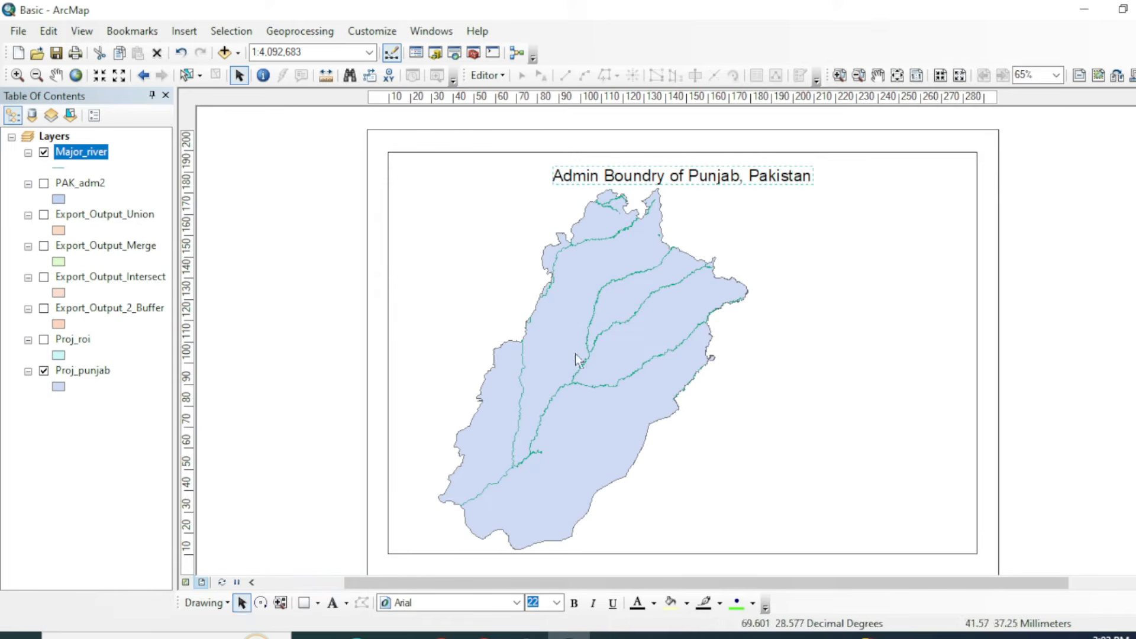
{"action": "left_click", "coordinate": [692, 174]}
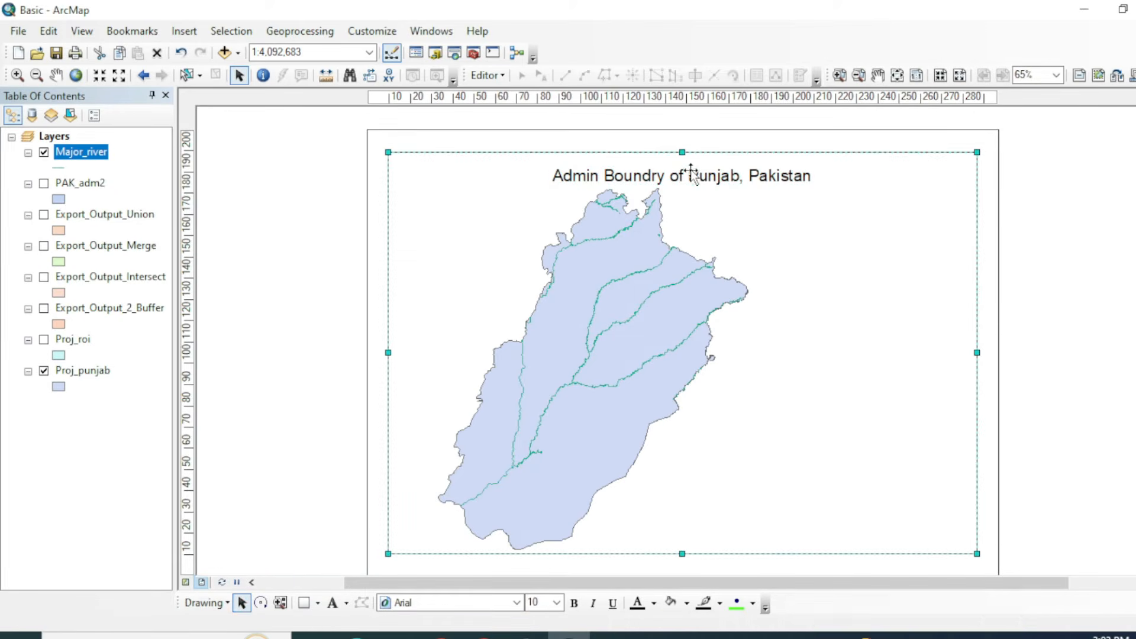
{"action": "left_click", "coordinate": [692, 173]}
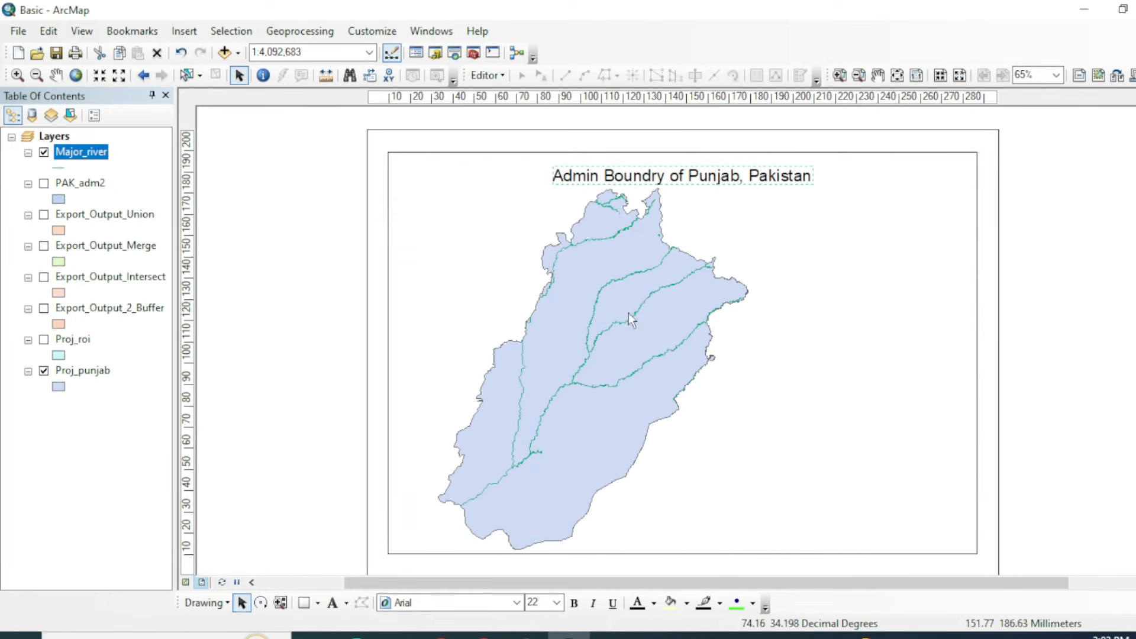
{"action": "left_click", "coordinate": [563, 604]}
{"action": "left_click", "coordinate": [537, 534]}
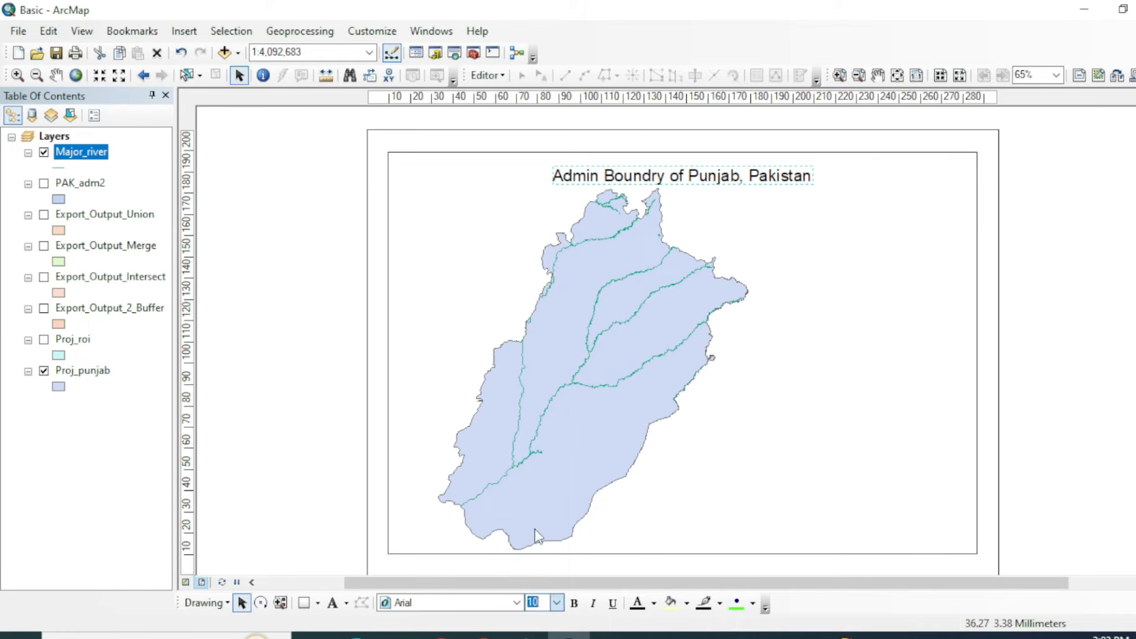
Set the map title to size 24, move it slightly higher above the Punjab map, and make it bold italic
{"action": "left_click_drag", "start_coordinate": [751, 180], "coordinate": [746, 171]}
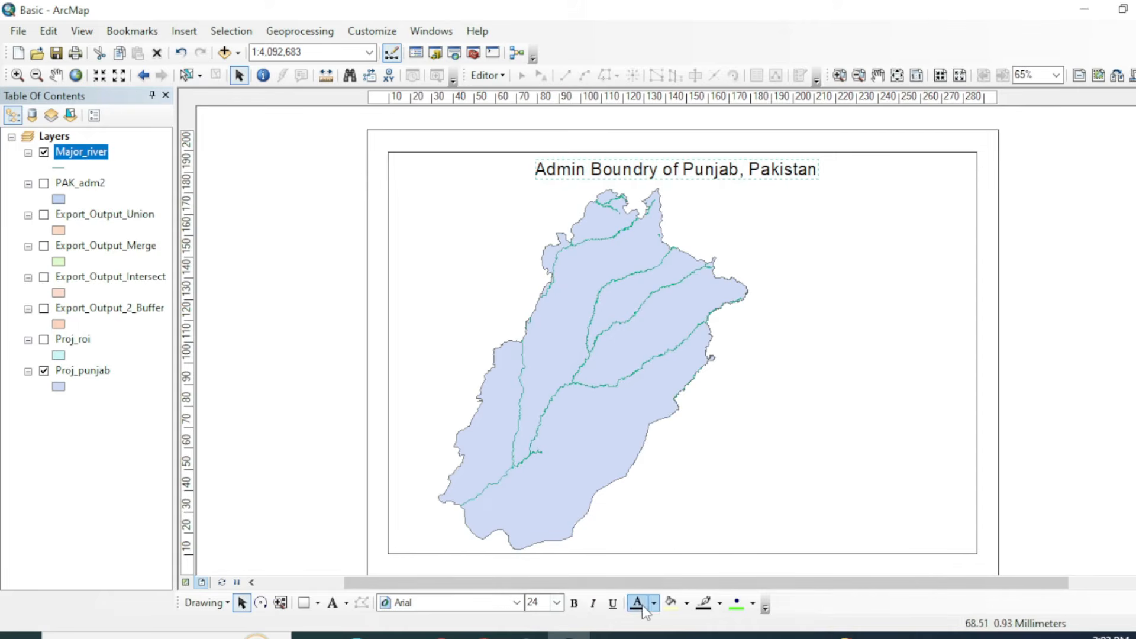
{"action": "left_click", "coordinate": [574, 604]}
{"action": "left_click", "coordinate": [594, 604]}
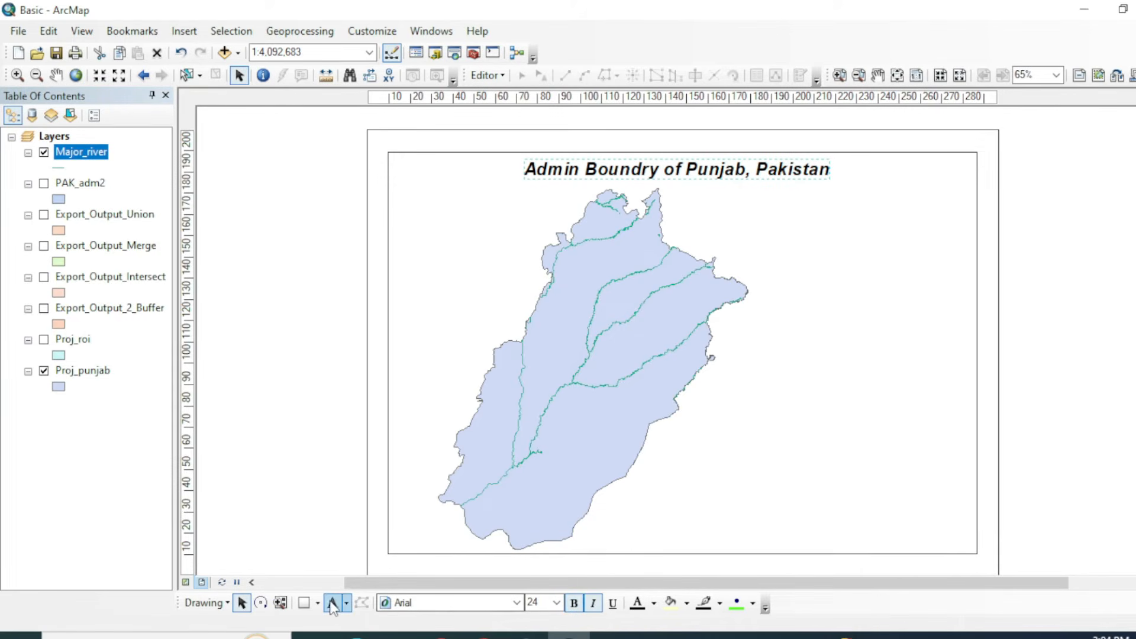
Change the map title's font to Bahnschrift SemiBold
{"action": "left_click", "coordinate": [347, 604]}
{"action": "left_click", "coordinate": [347, 604]}
{"action": "left_click", "coordinate": [515, 602]}
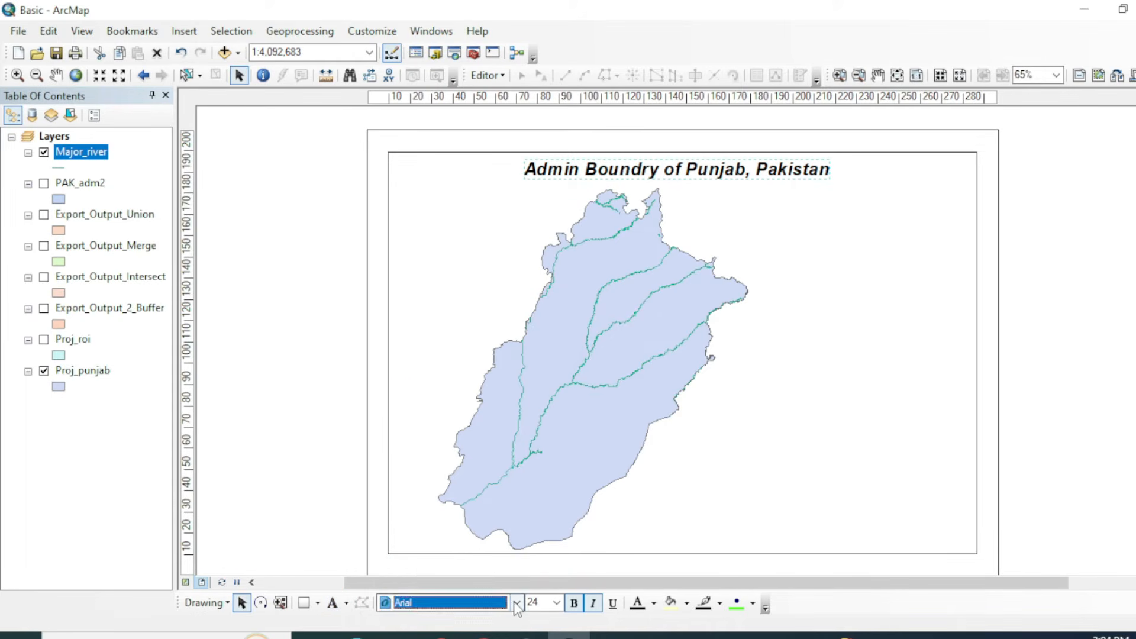
{"action": "left_click", "coordinate": [453, 469]}
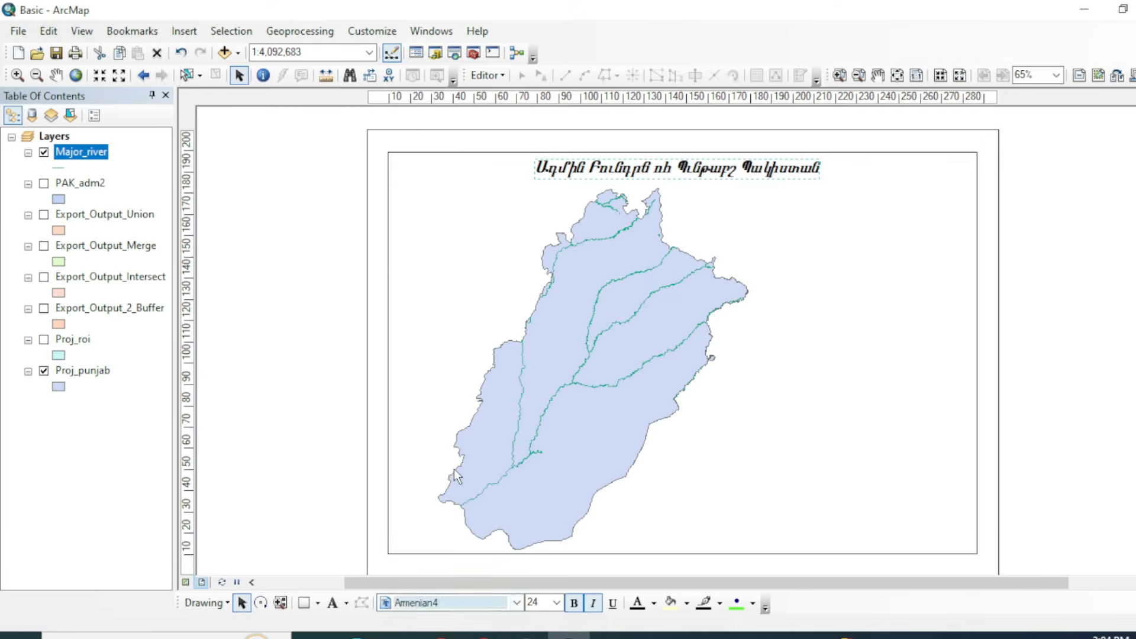
{"action": "left_click", "coordinate": [485, 609]}
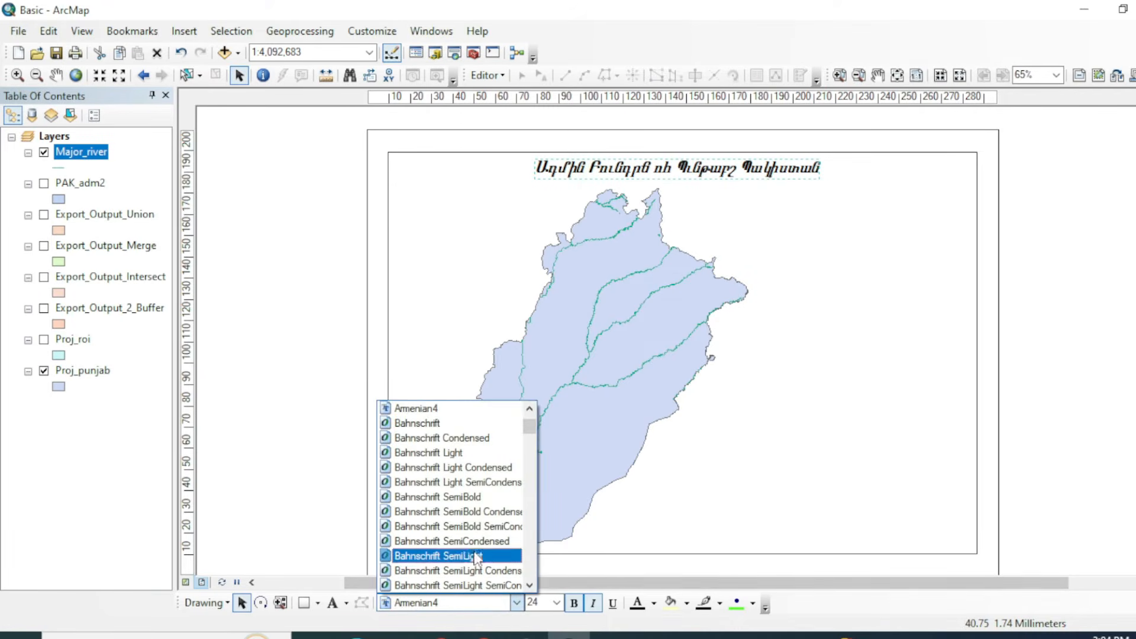
{"action": "left_click", "coordinate": [470, 498]}
{"action": "left_click", "coordinate": [1012, 329]}
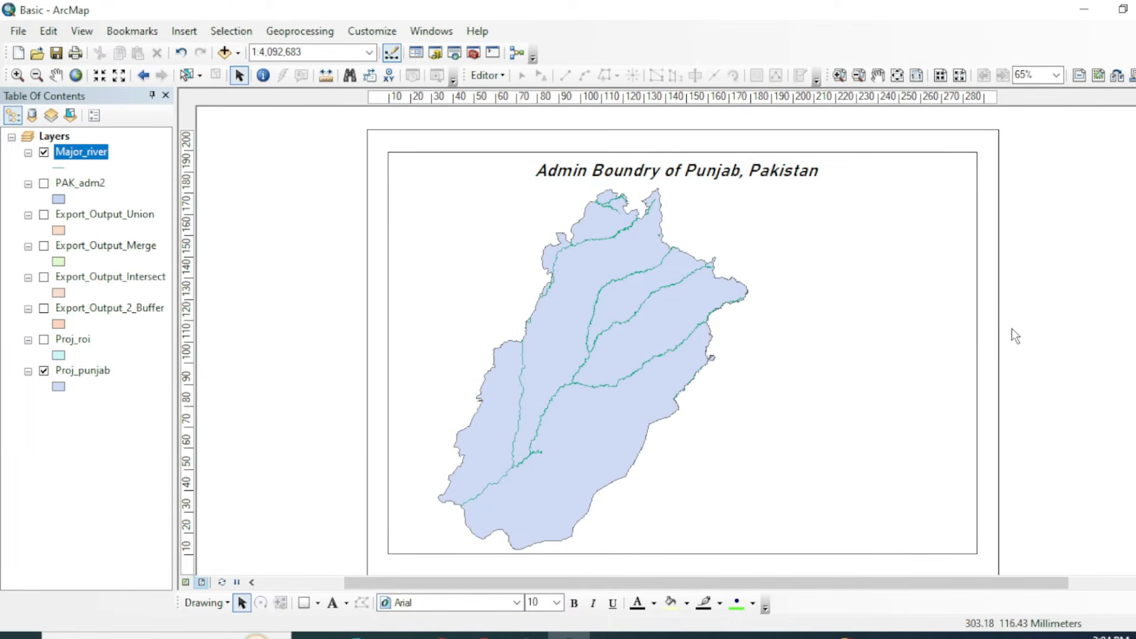
Insert the ESRI North 3 north arrow and place it in the upper-left corner of the map frame
{"action": "left_click", "coordinate": [184, 30]}
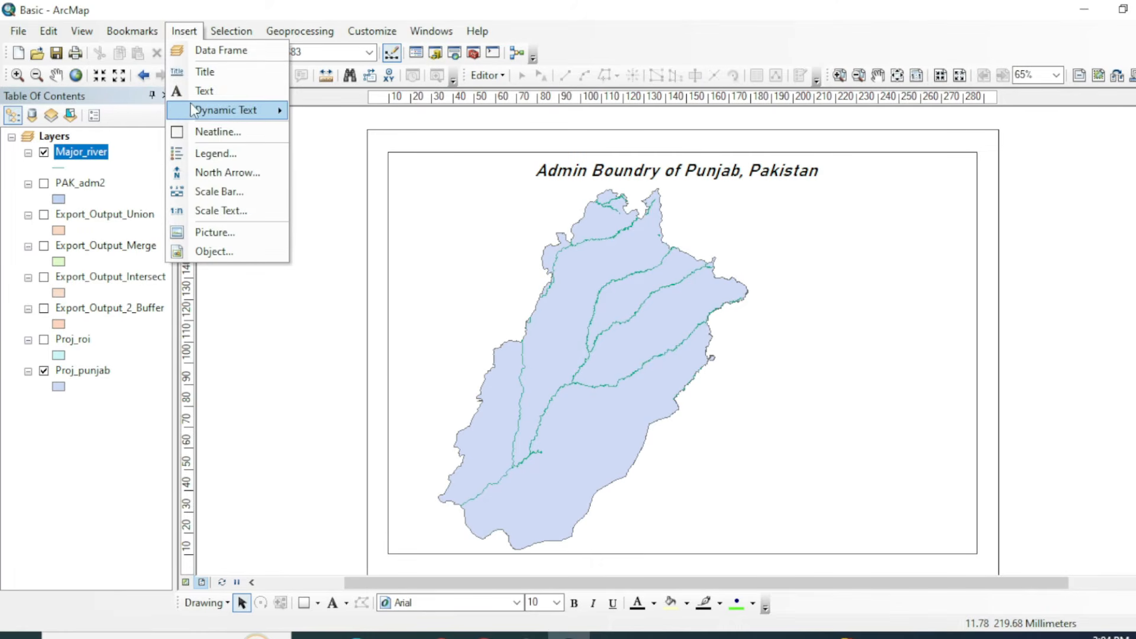
{"action": "left_click", "coordinate": [214, 172]}
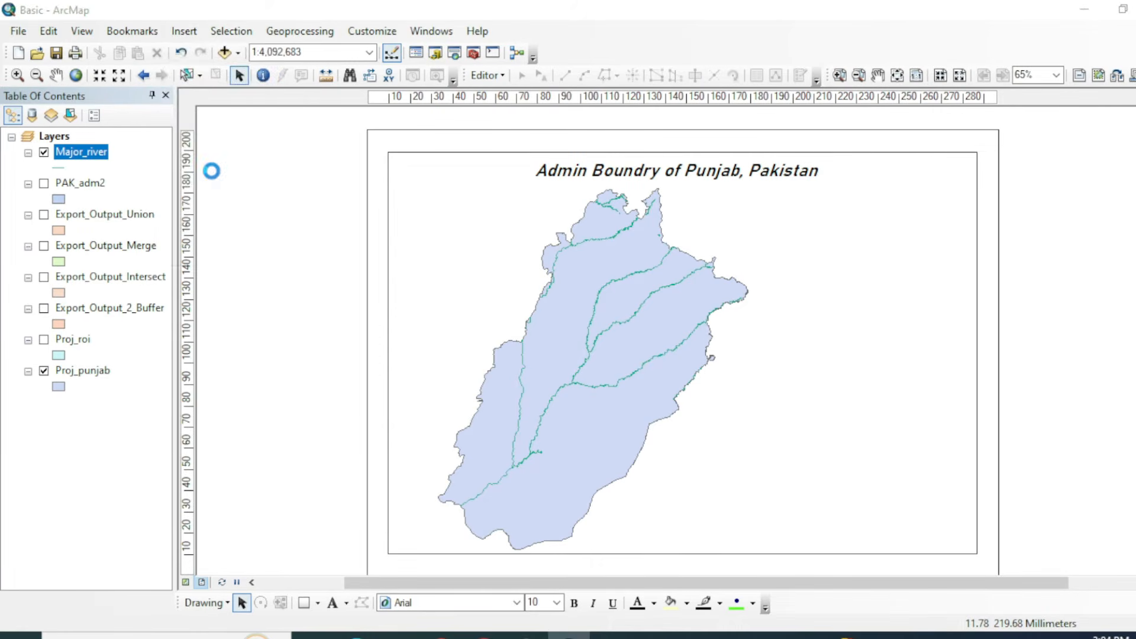
{"action": "left_click", "coordinate": [220, 122]}
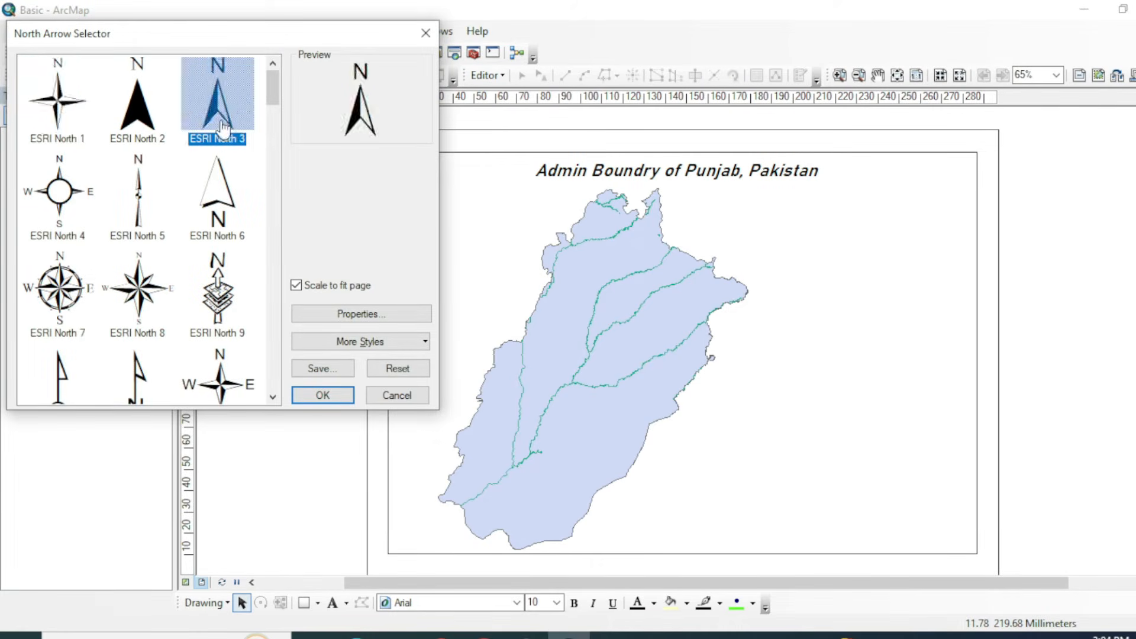
{"action": "scroll", "coordinate": [190, 243], "scroll_direction": "down", "scroll_amount": 5}
{"action": "scroll", "coordinate": [195, 243], "scroll_direction": "down", "scroll_amount": 3}
{"action": "scroll", "coordinate": [194, 243], "scroll_direction": "up", "scroll_amount": 8}
{"action": "left_click", "coordinate": [323, 395]}
{"action": "left_click_drag", "start_coordinate": [567, 391], "coordinate": [405, 189]}
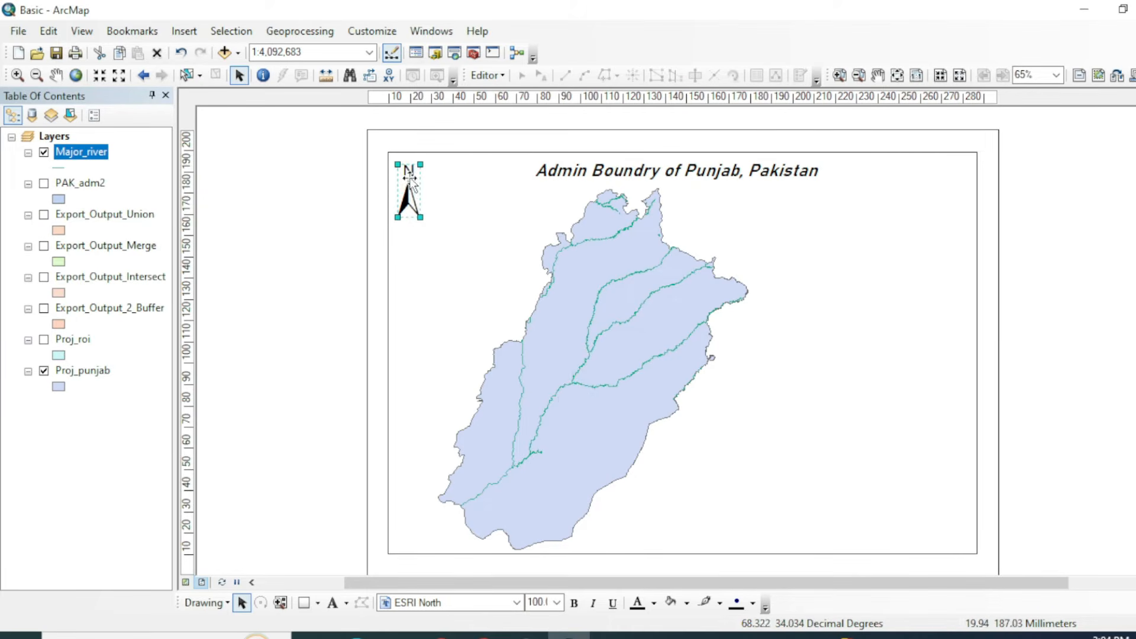
{"action": "left_click", "coordinate": [408, 191]}
{"action": "double_click", "coordinate": [408, 198]}
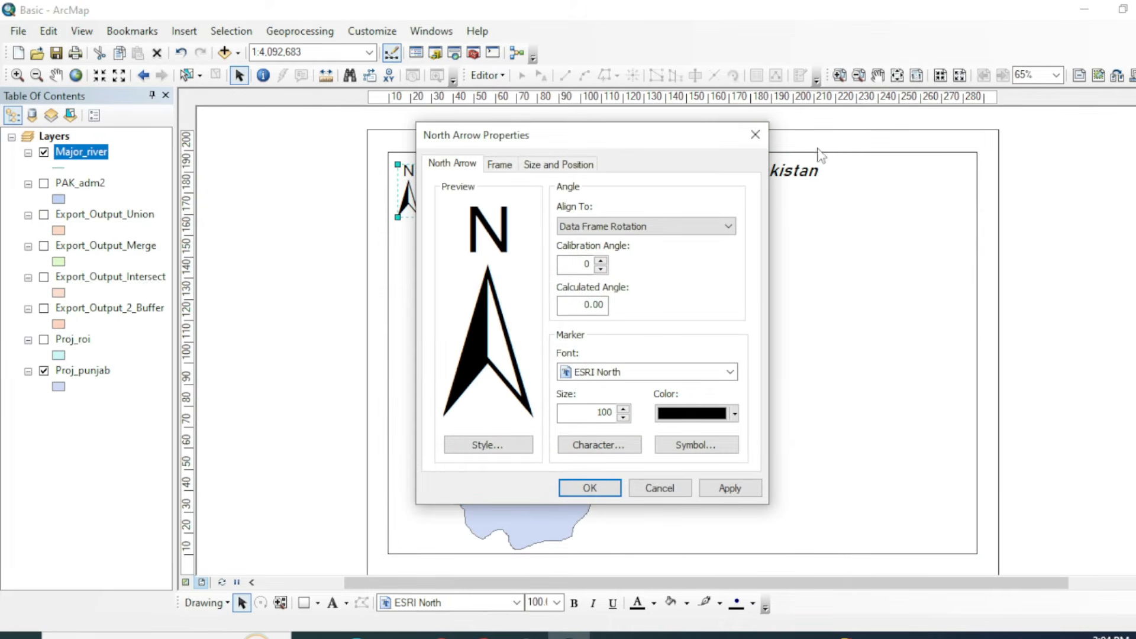
{"action": "left_click", "coordinate": [753, 132]}
{"action": "left_click", "coordinate": [323, 284]}
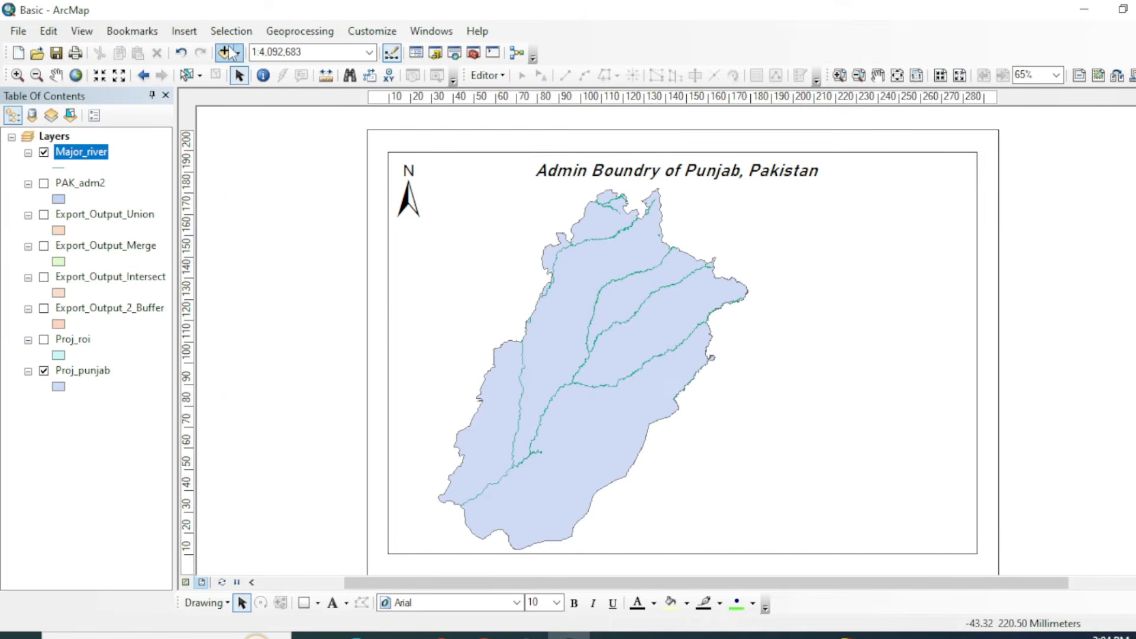
Insert Double Alternating Scale Bar 4 and place it in the lower-right corner of the map frame
{"action": "left_click", "coordinate": [188, 33]}
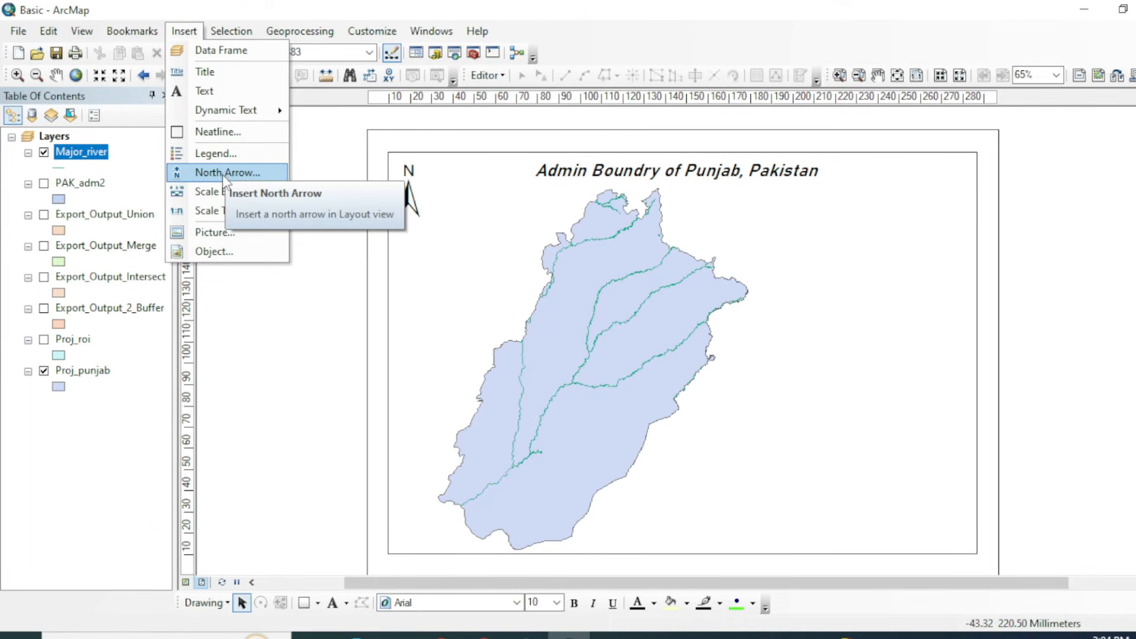
{"action": "left_click", "coordinate": [221, 194]}
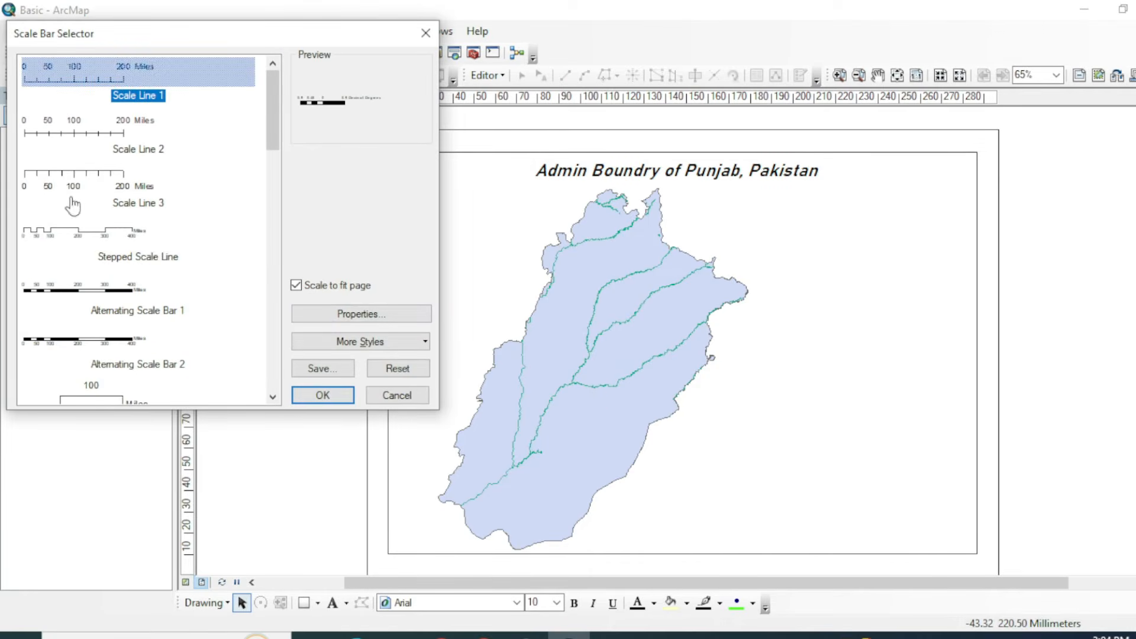
{"action": "scroll", "coordinate": [127, 350], "scroll_direction": "down", "scroll_amount": 5}
{"action": "scroll", "coordinate": [128, 349], "scroll_direction": "down", "scroll_amount": 3}
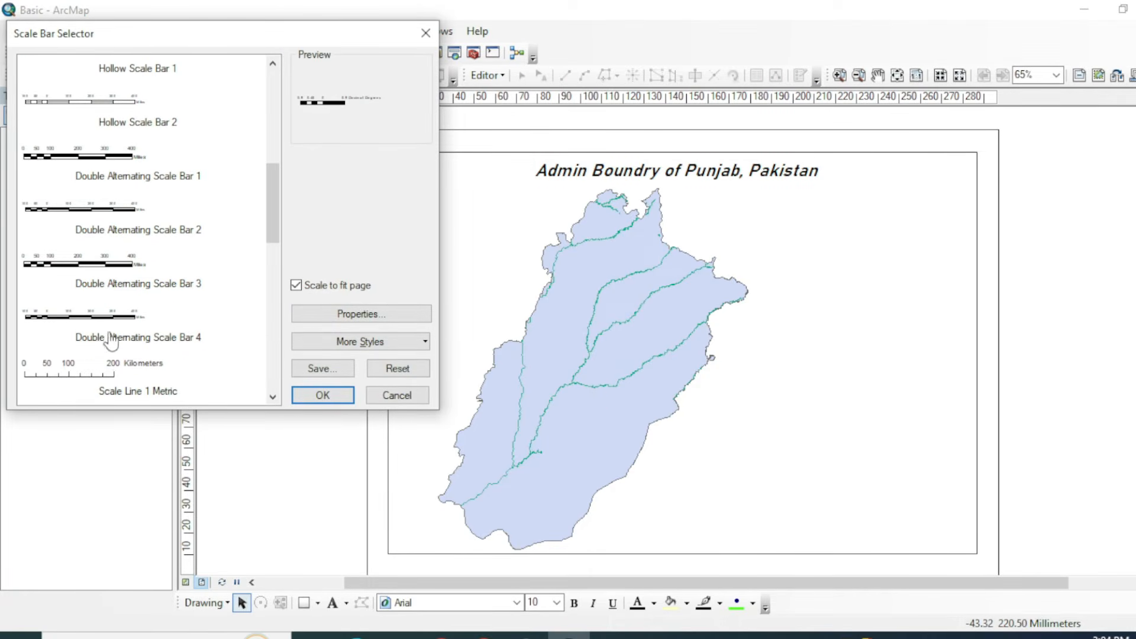
{"action": "scroll", "coordinate": [111, 328], "scroll_direction": "down", "scroll_amount": 6}
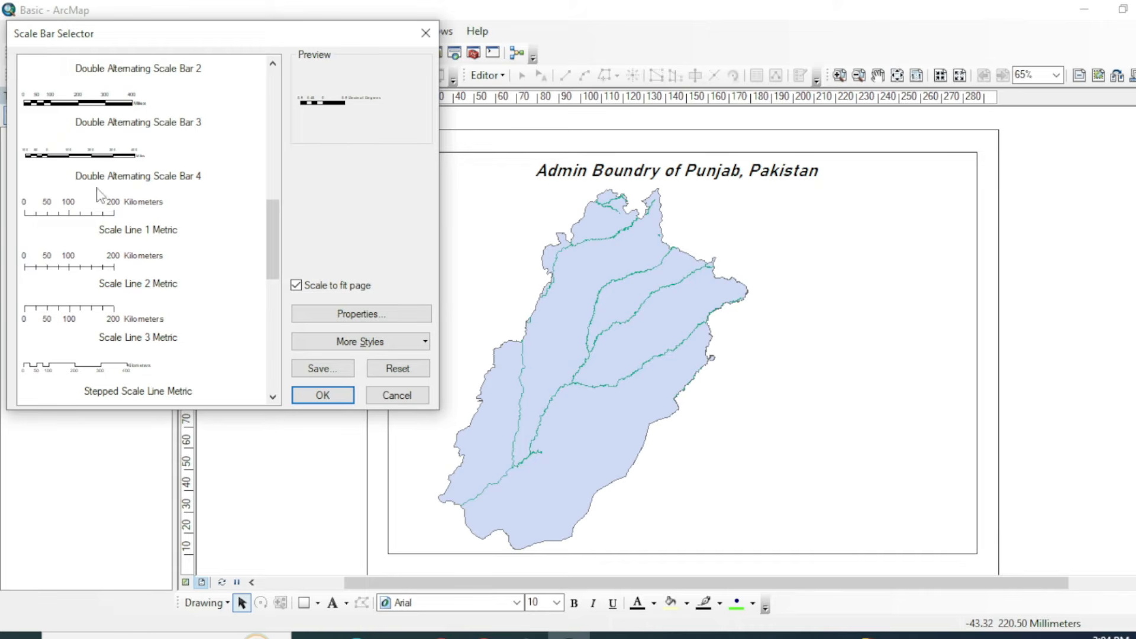
{"action": "left_click", "coordinate": [108, 160]}
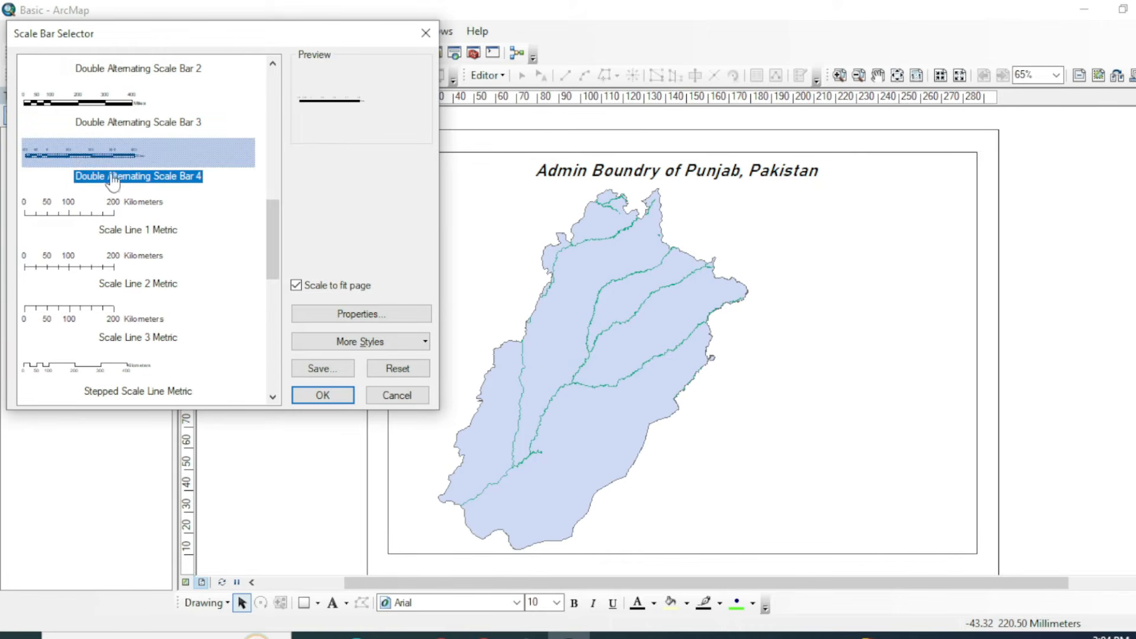
{"action": "left_click", "coordinate": [323, 395]}
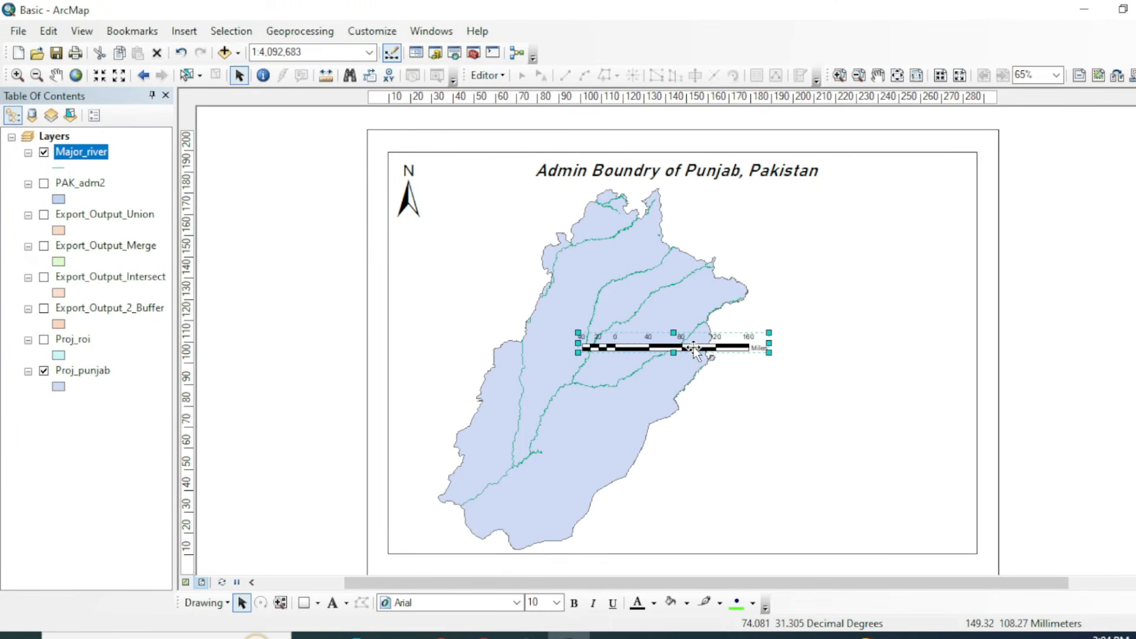
{"action": "left_click_drag", "start_coordinate": [699, 349], "coordinate": [903, 551]}
Make the scale bar's Miles unit label bold
{"action": "left_click", "coordinate": [911, 541]}
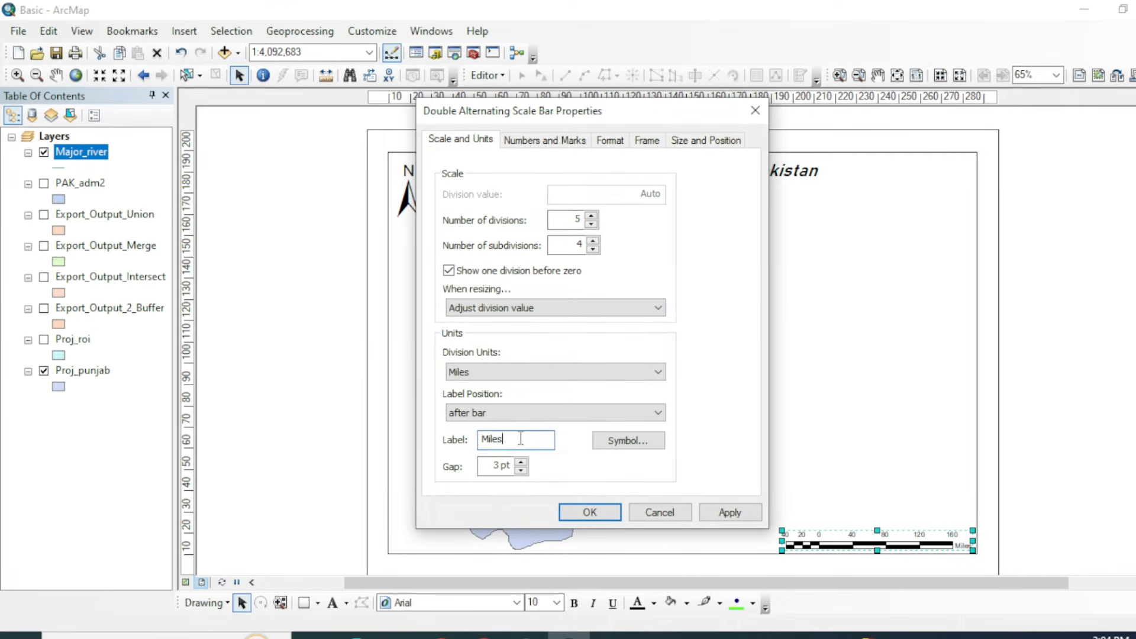
{"action": "left_click", "coordinate": [635, 443]}
{"action": "left_click", "coordinate": [719, 342]}
{"action": "left_click", "coordinate": [694, 507]}
{"action": "left_click", "coordinate": [585, 513]}
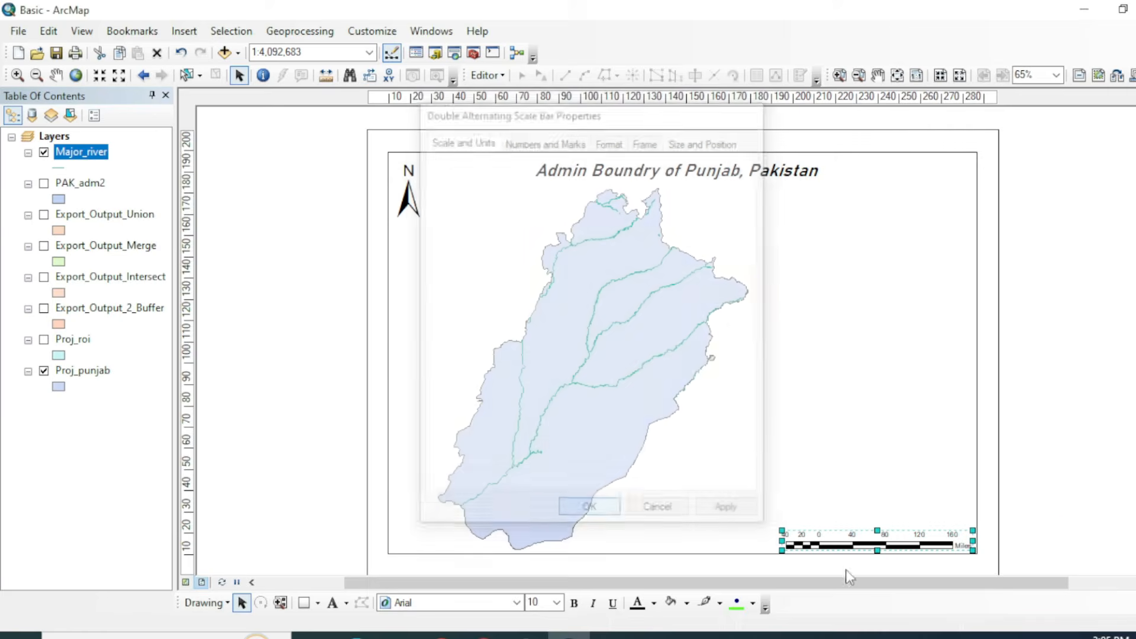
{"action": "left_click", "coordinate": [1063, 485]}
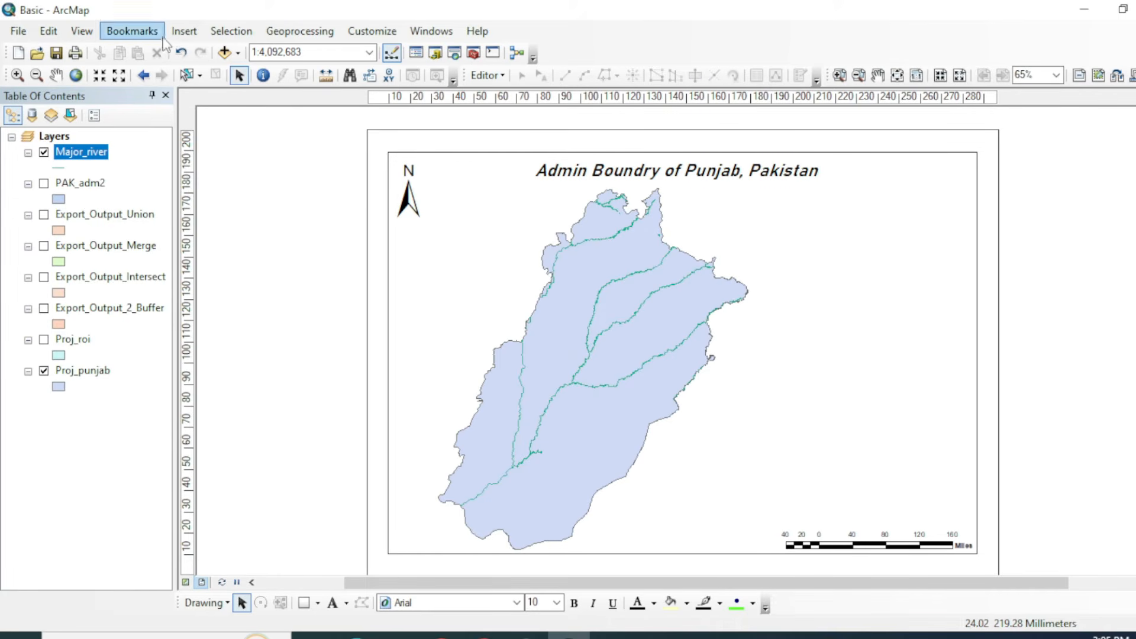
Insert a new data frame, fit it into the map frame's upper-right corner, and shift the Punjab map and title left to clear it
{"action": "left_click", "coordinate": [184, 31]}
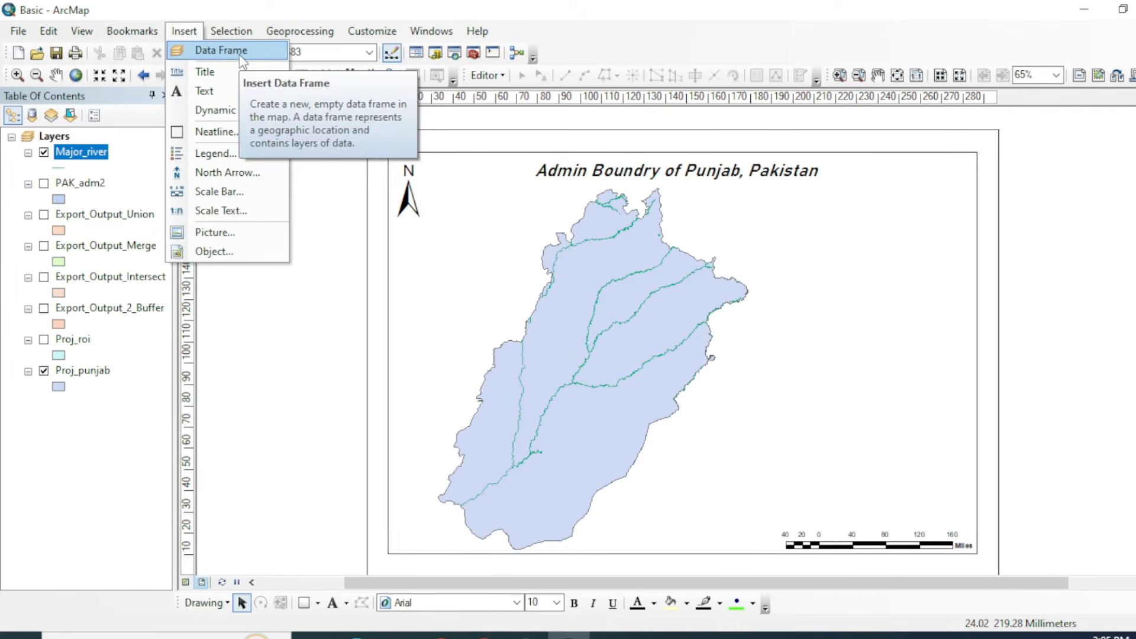
{"action": "left_click", "coordinate": [239, 52]}
{"action": "left_click_drag", "start_coordinate": [690, 326], "coordinate": [843, 201]}
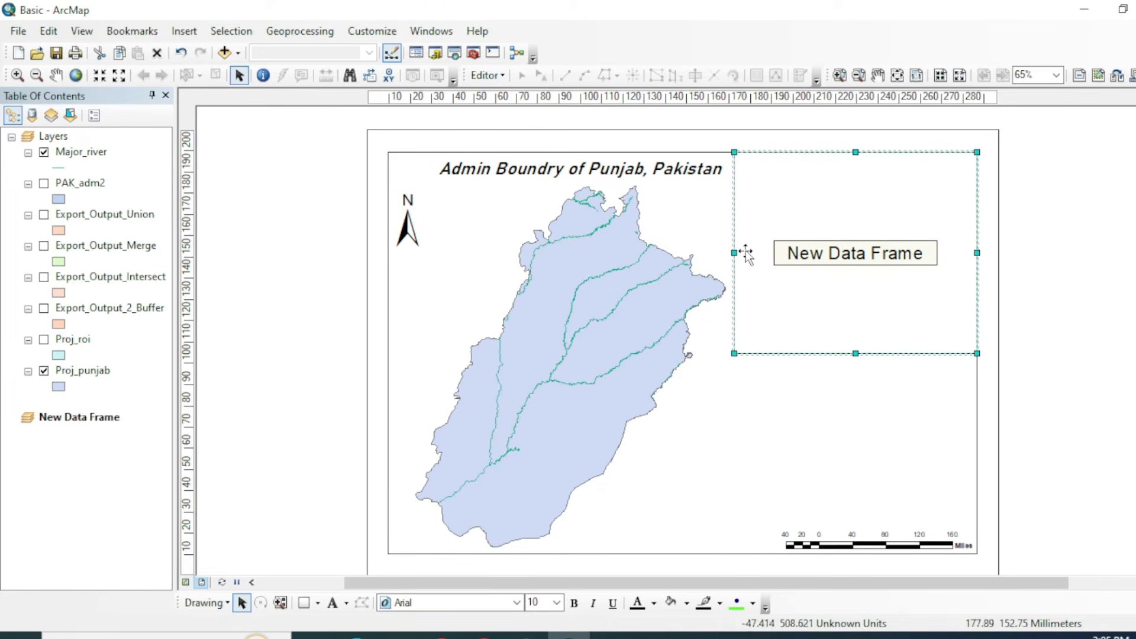
{"action": "left_click_drag", "start_coordinate": [735, 252], "coordinate": [756, 252]}
{"action": "left_click_drag", "start_coordinate": [865, 354], "coordinate": [866, 341]}
{"action": "left_click", "coordinate": [1032, 222]}
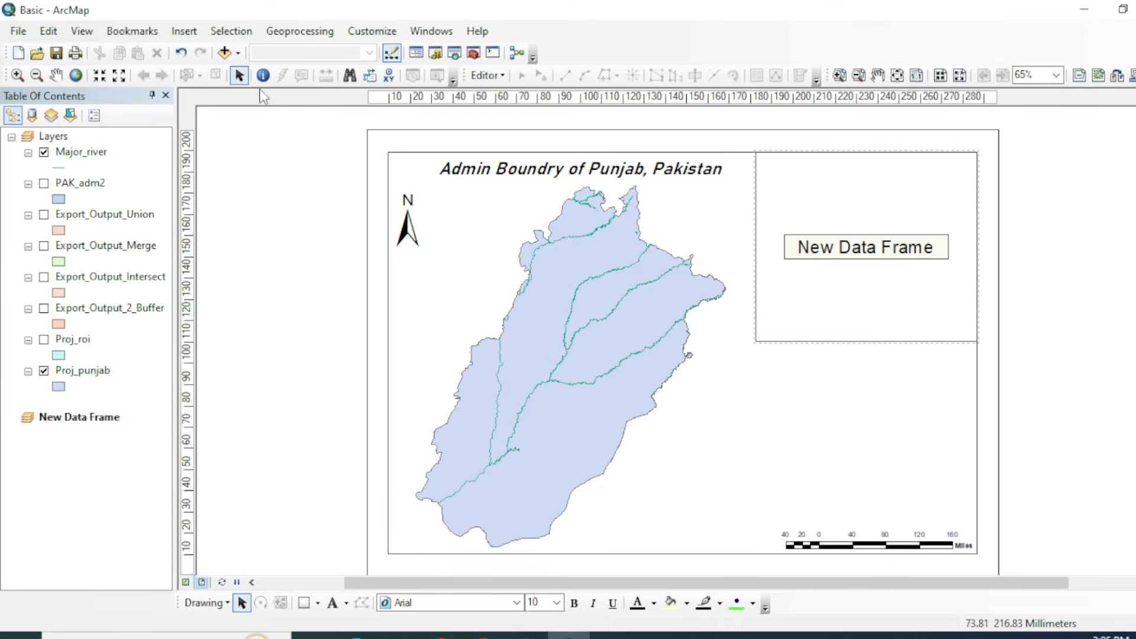
Add PAK_adm1.shp to the new data frame and create a layer from its selected Punjab province
{"action": "left_click", "coordinate": [435, 52]}
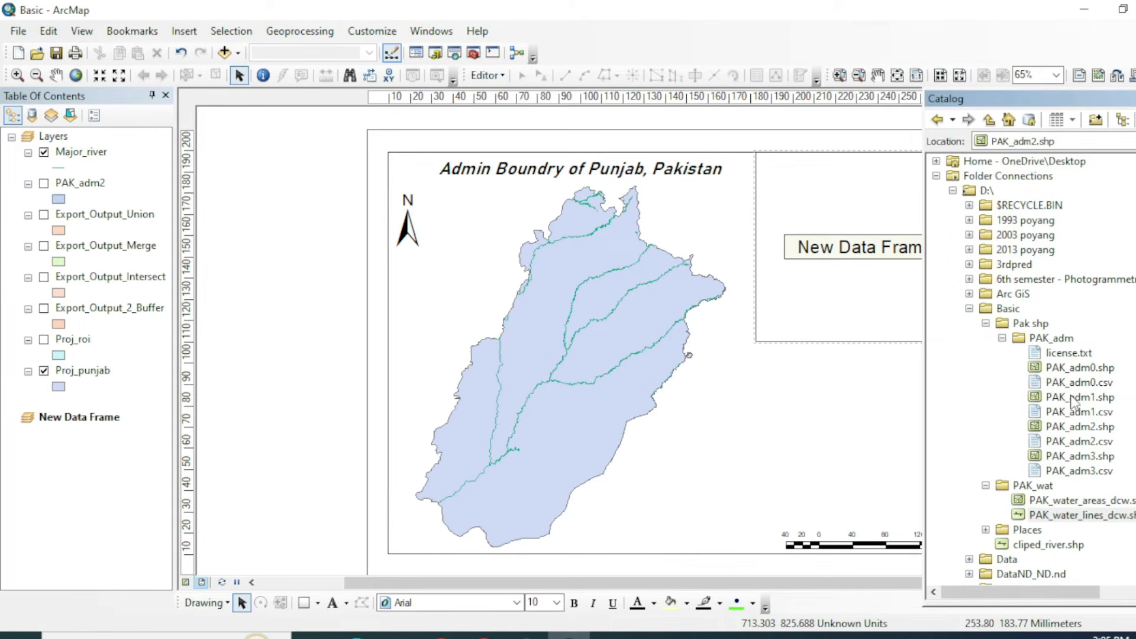
{"action": "mouse_move", "coordinate": [1073, 400]}
{"action": "left_mouse_down"}
{"action": "mouse_move", "coordinate": [254, 419]}
{"action": "mouse_move", "coordinate": [77, 453]}
{"action": "left_mouse_up"}
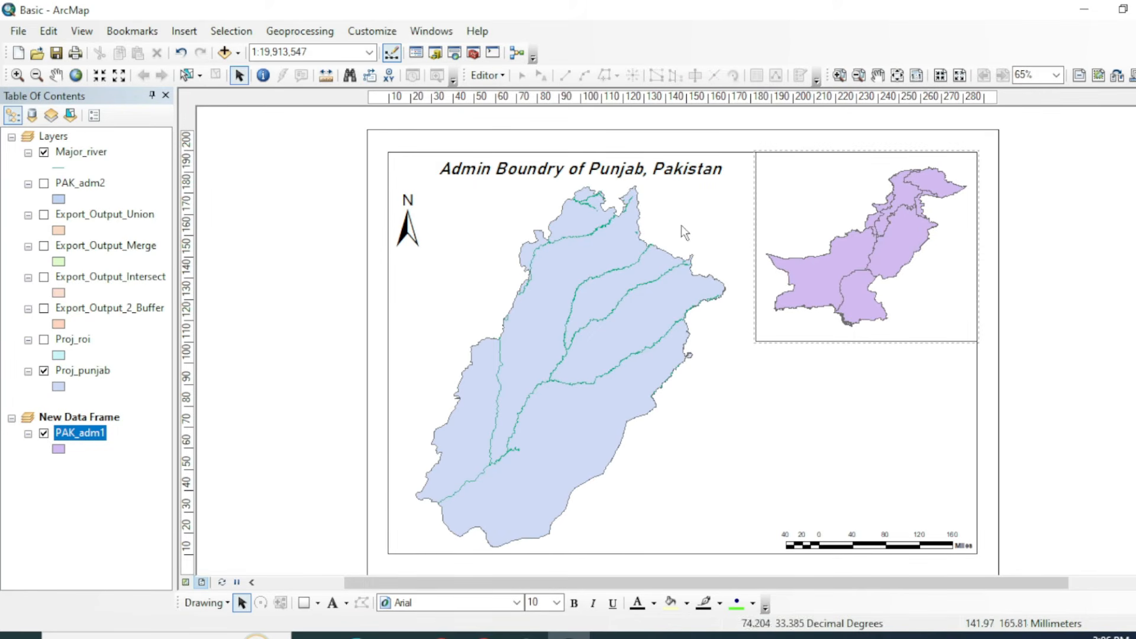
{"action": "left_click", "coordinate": [186, 75]}
{"action": "left_click", "coordinate": [901, 241]}
{"action": "right_click", "coordinate": [84, 441]}
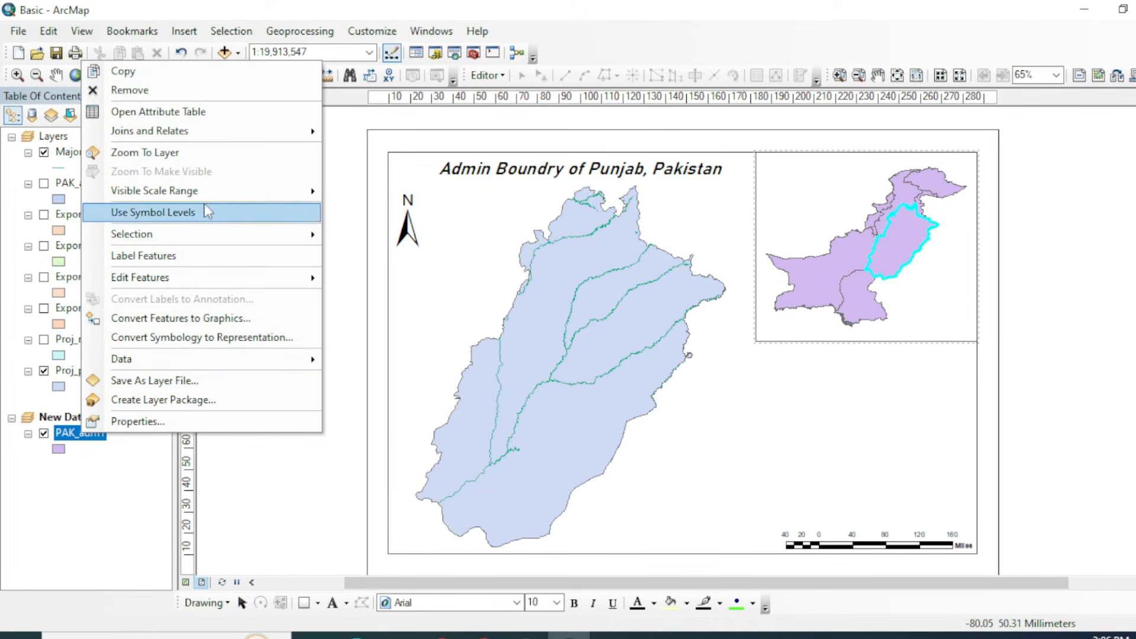
{"action": "mouse_move", "coordinate": [207, 234]}
{"action": "left_click", "coordinate": [379, 397]}
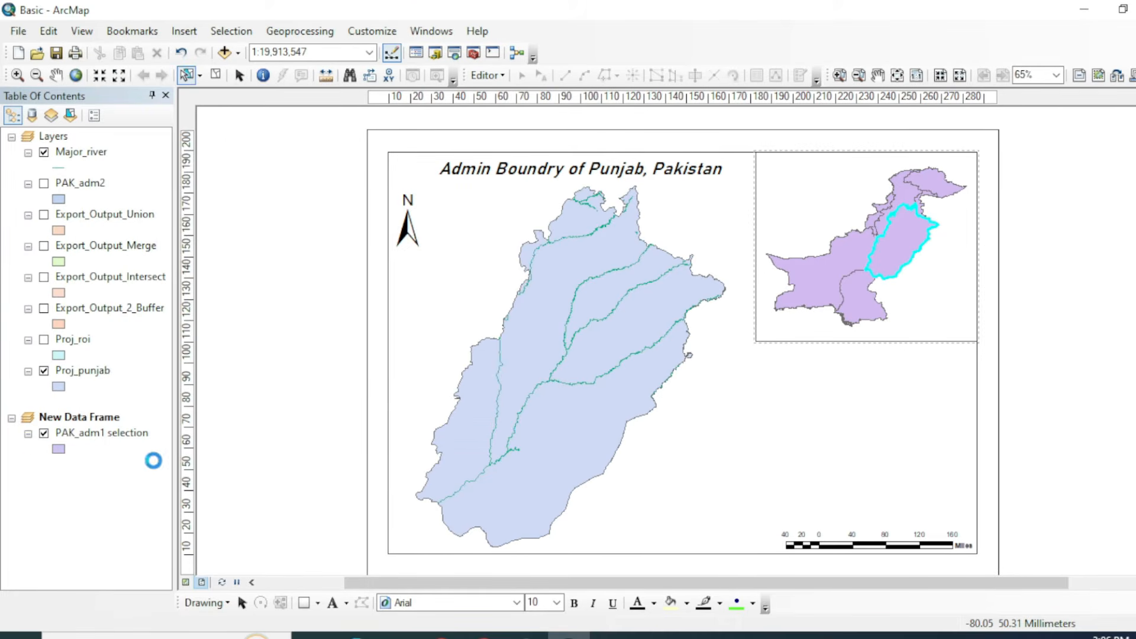
Symbolize the PAK_adm1 selection layer with the Biohazard Overlay hatch
{"action": "left_click", "coordinate": [59, 448]}
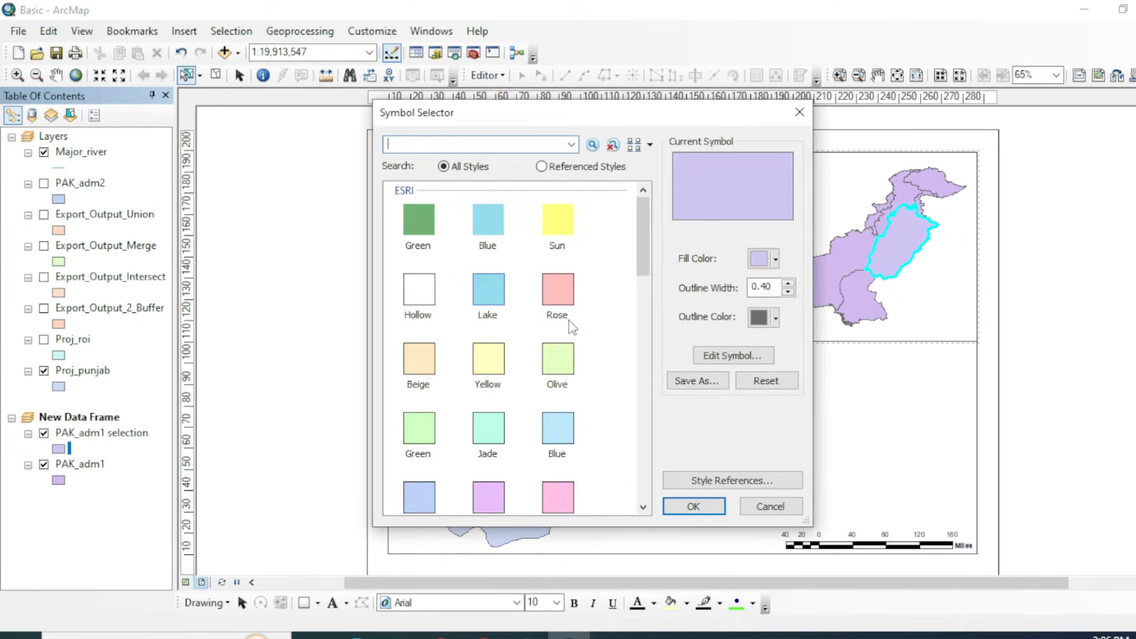
{"action": "scroll", "coordinate": [568, 326], "scroll_direction": "down", "scroll_amount": 5}
{"action": "left_click", "coordinate": [562, 377]}
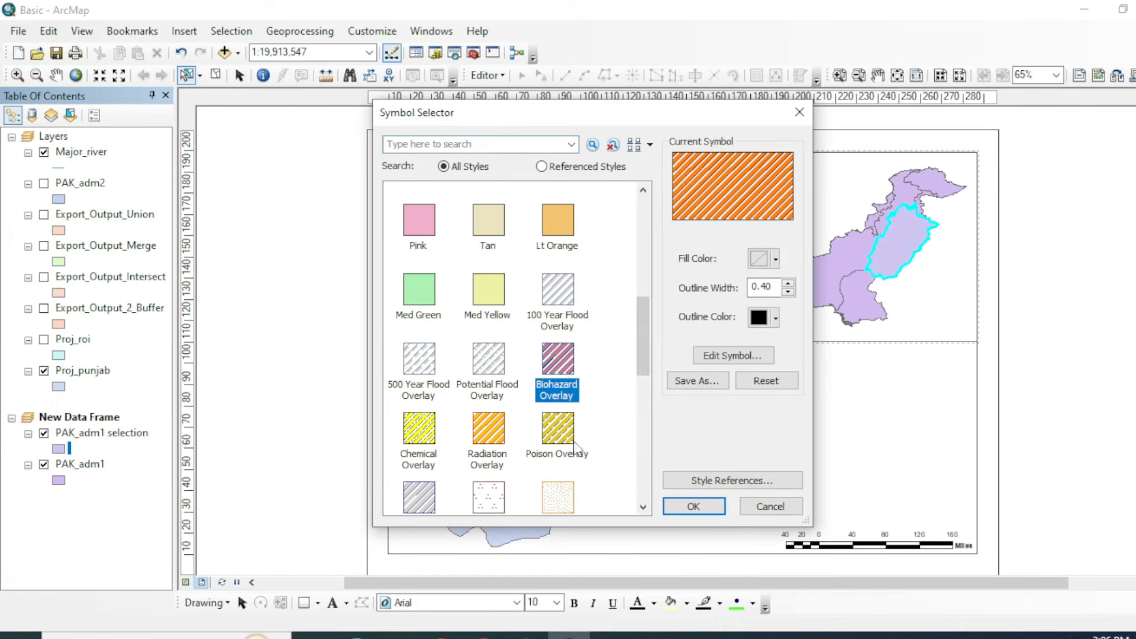
{"action": "left_click", "coordinate": [695, 507]}
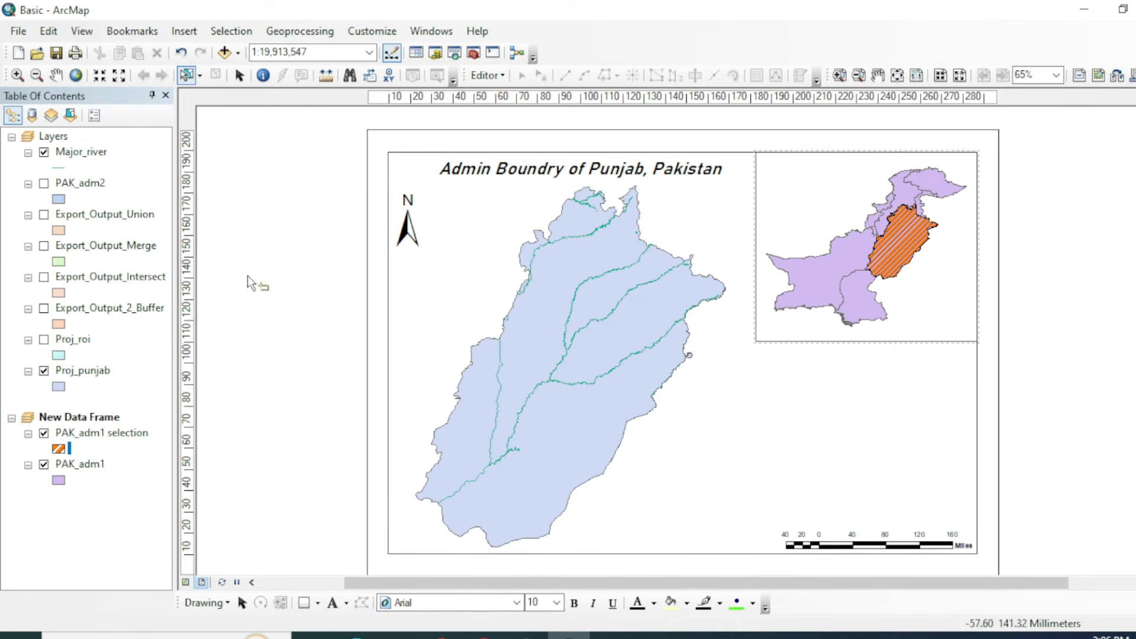
Insert a legend for the main data frame listing Major_river and Proj_punjab with default settings, and place it just above the scale bar
{"action": "left_click", "coordinate": [184, 31]}
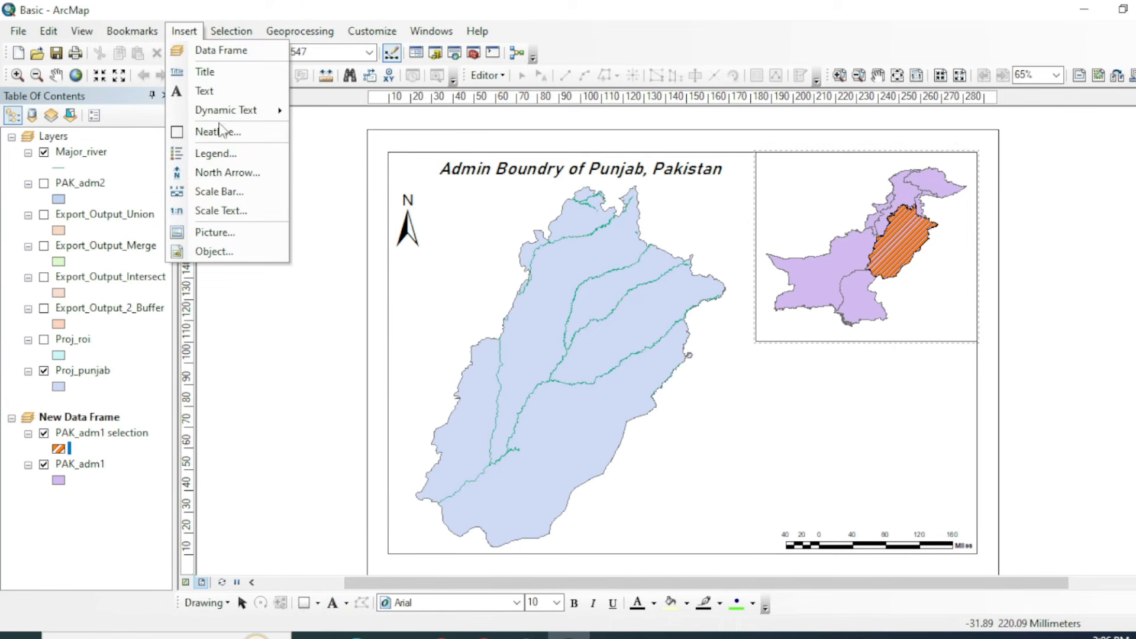
{"action": "left_click", "coordinate": [217, 153]}
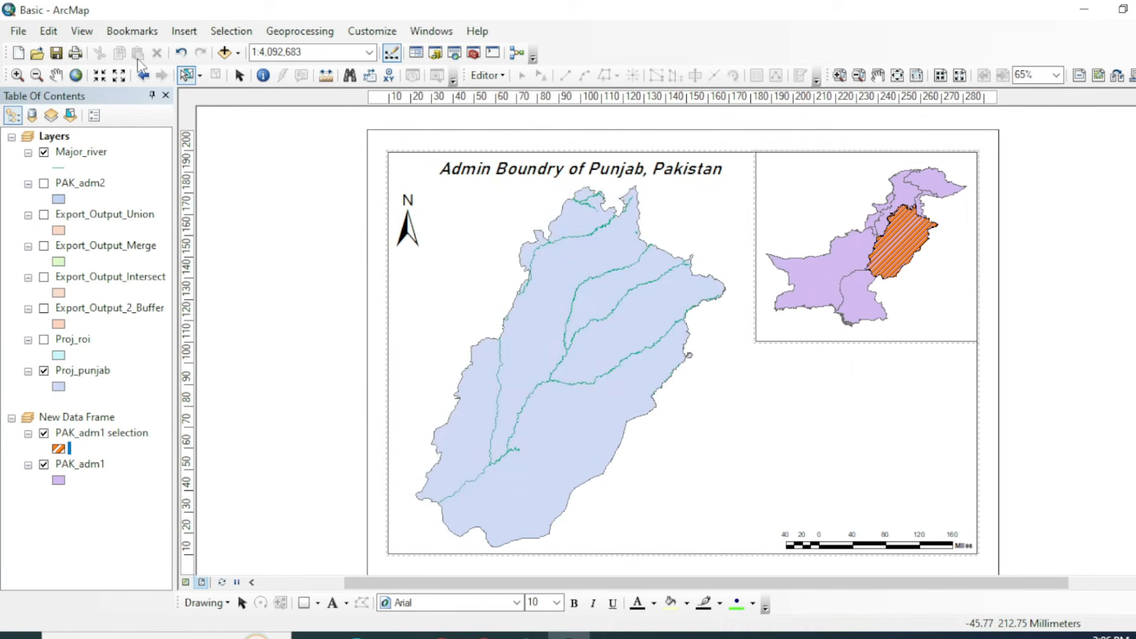
{"action": "left_click", "coordinate": [190, 32]}
{"action": "left_click", "coordinate": [211, 157]}
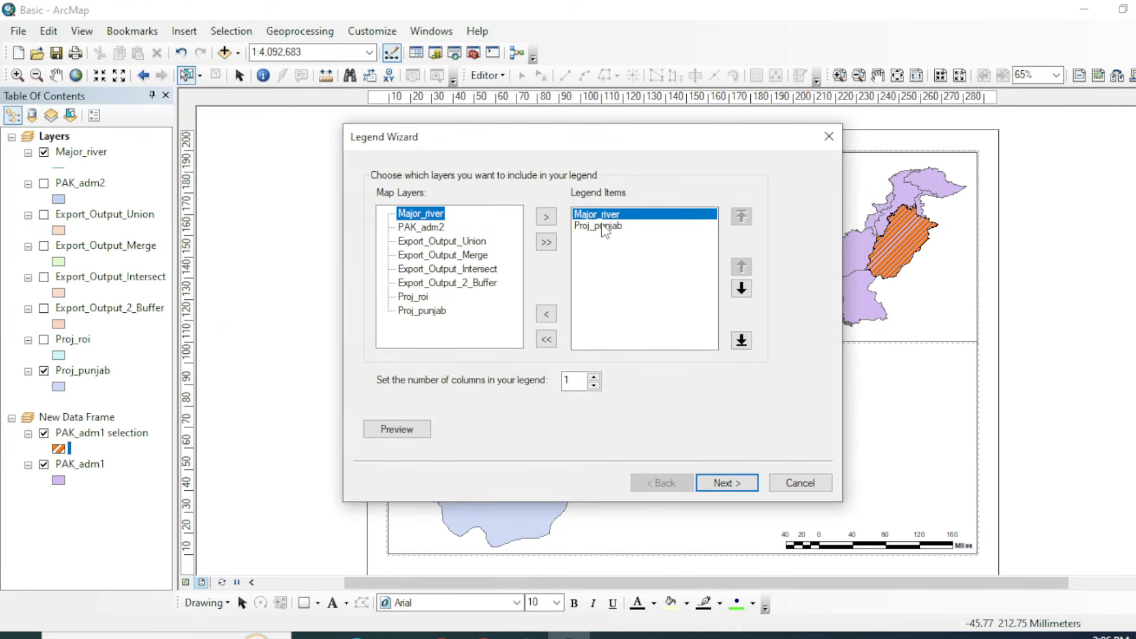
{"action": "left_click", "coordinate": [724, 486]}
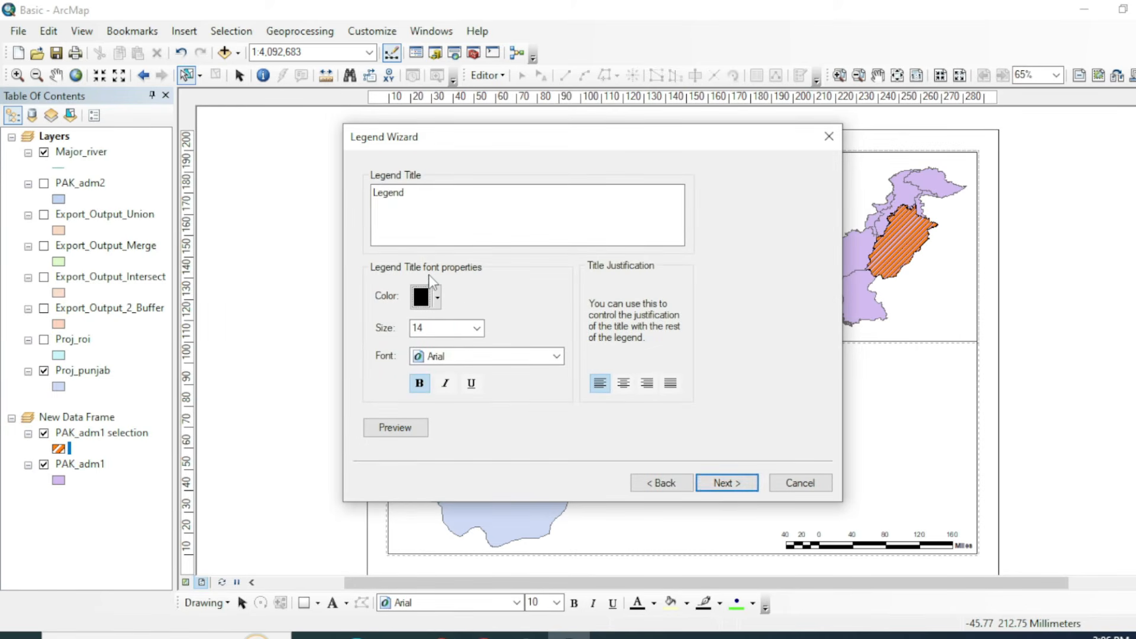
{"action": "left_click", "coordinate": [739, 488]}
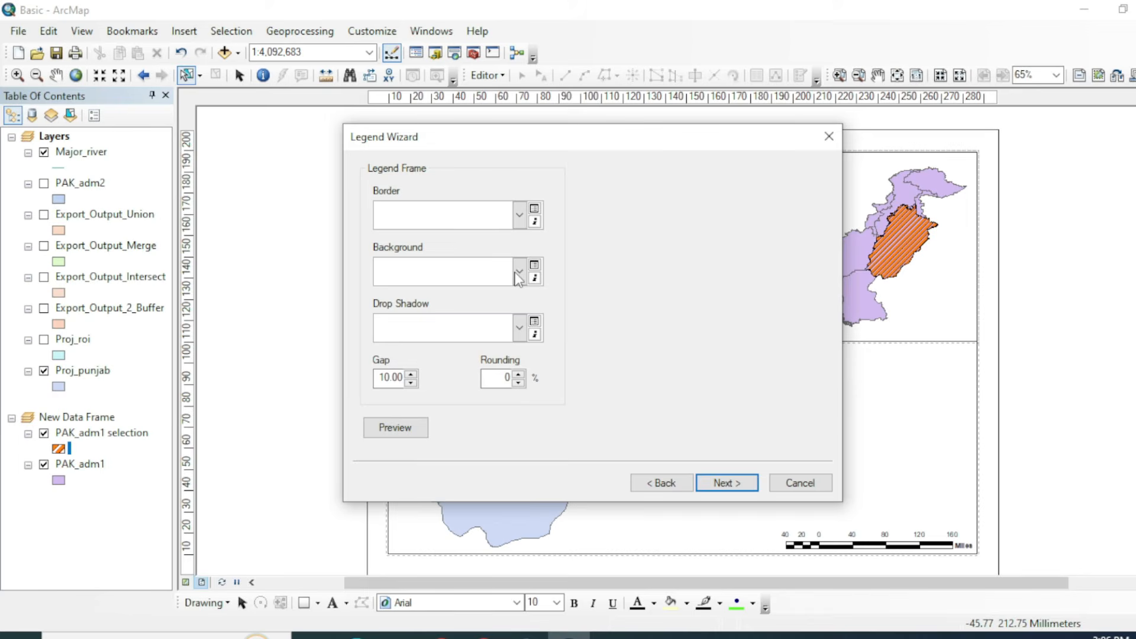
{"action": "left_click", "coordinate": [711, 479]}
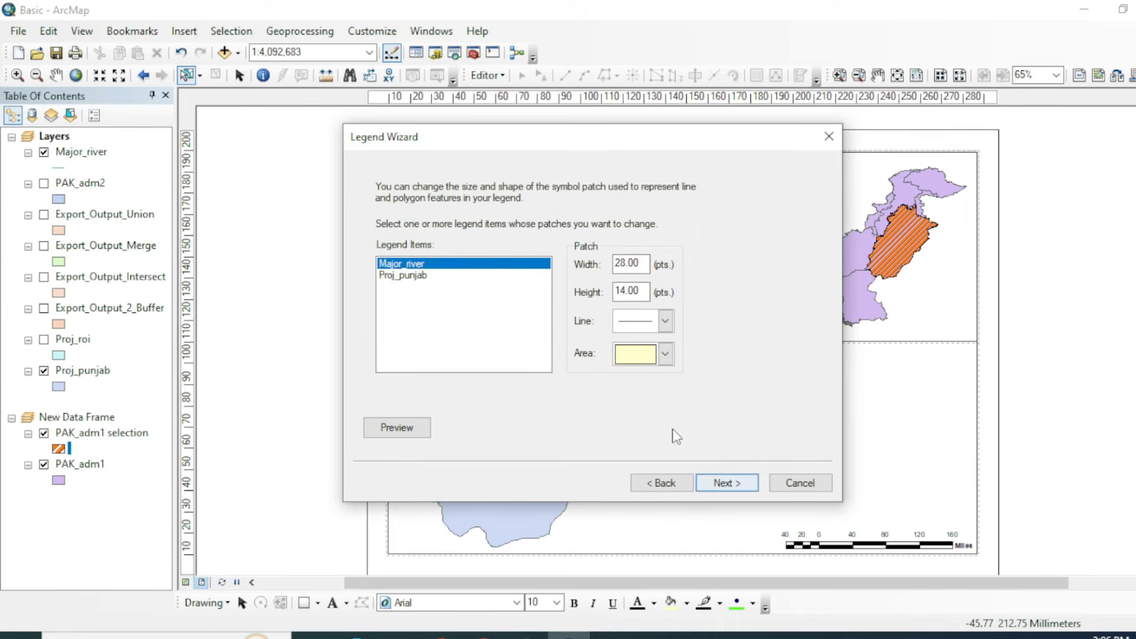
{"action": "left_click", "coordinate": [736, 484]}
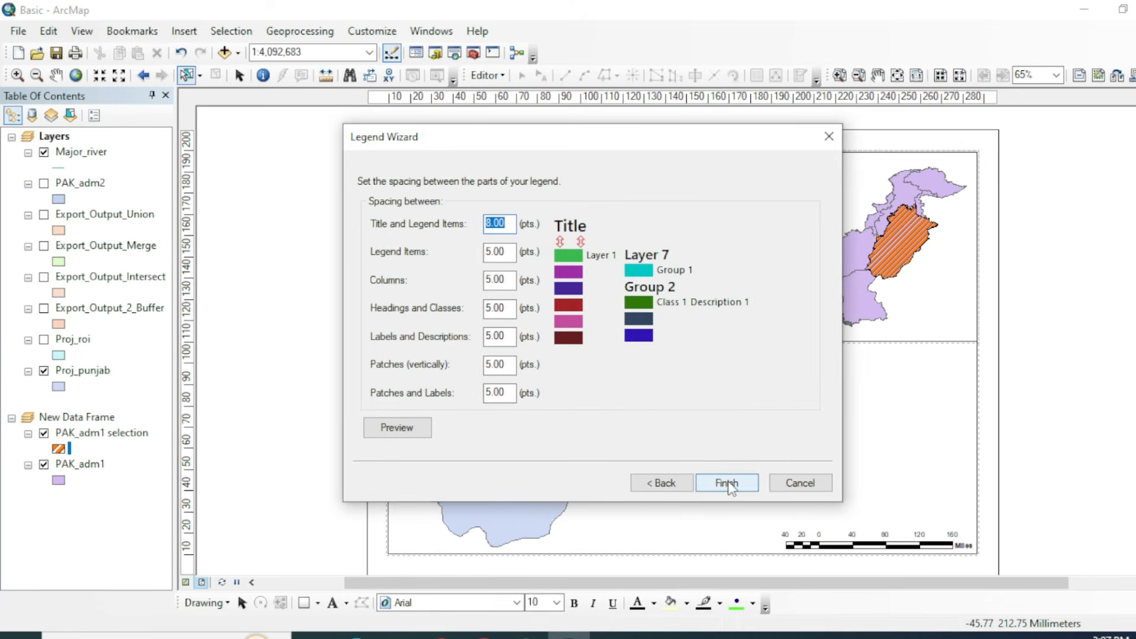
{"action": "left_click", "coordinate": [734, 484]}
{"action": "left_click_drag", "start_coordinate": [603, 385], "coordinate": [793, 422]}
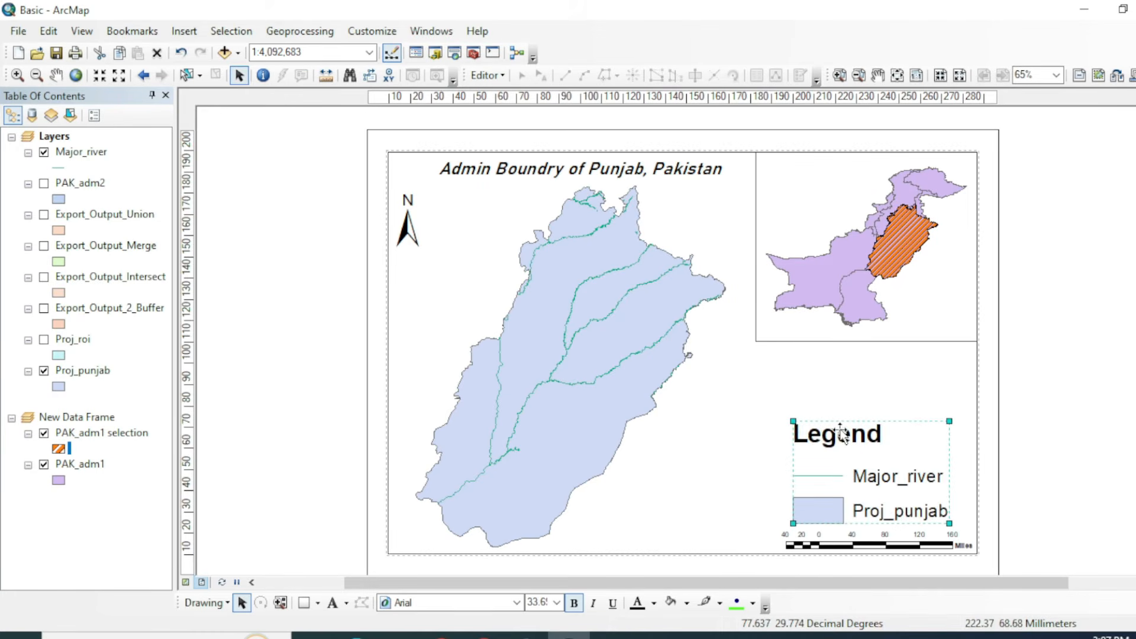
{"action": "left_click", "coordinate": [1073, 468]}
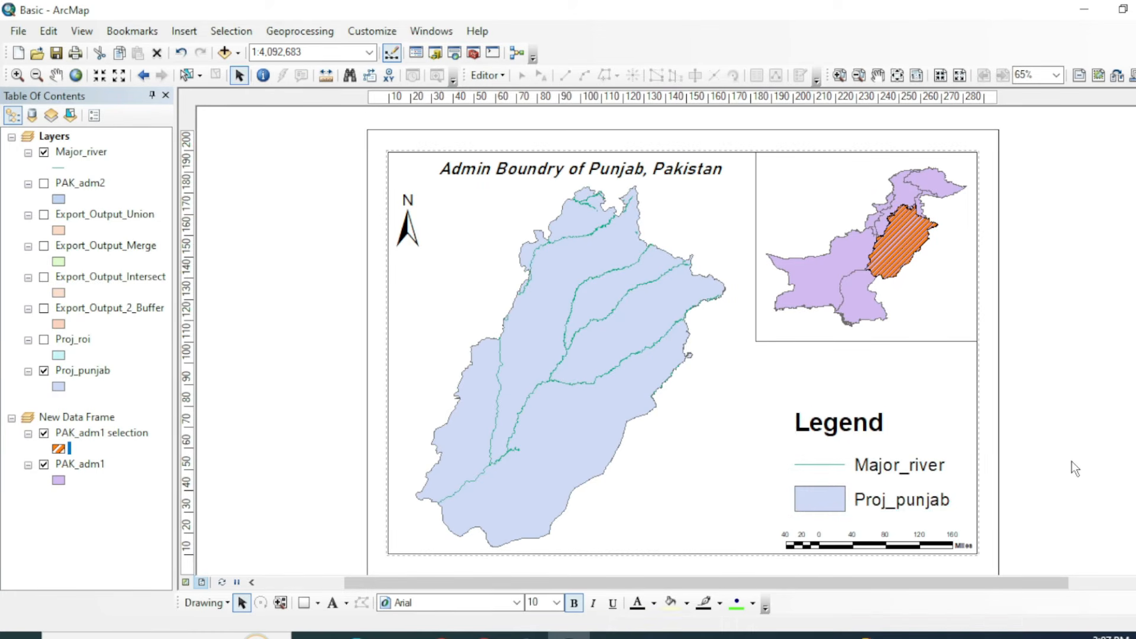
Rename the Major_river layer as Rivers
{"action": "left_click", "coordinate": [92, 155]}
{"action": "left_click", "coordinate": [93, 152]}
{"action": "type", "text": "Ri"}
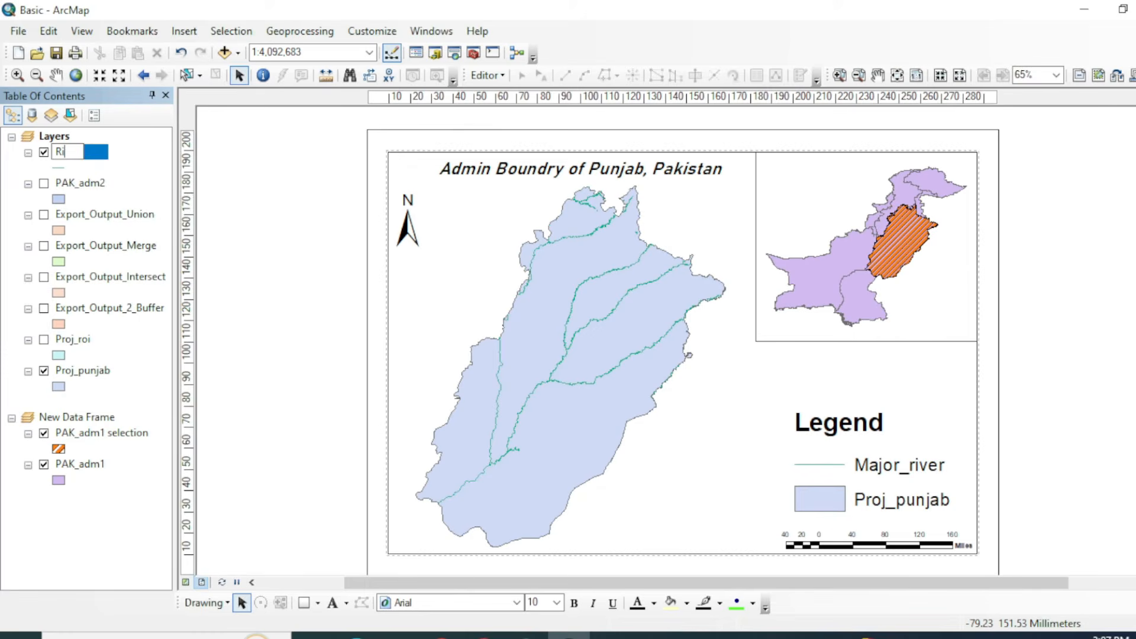
{"action": "type", "text": "vers"}
{"action": "key", "text": "Return"}
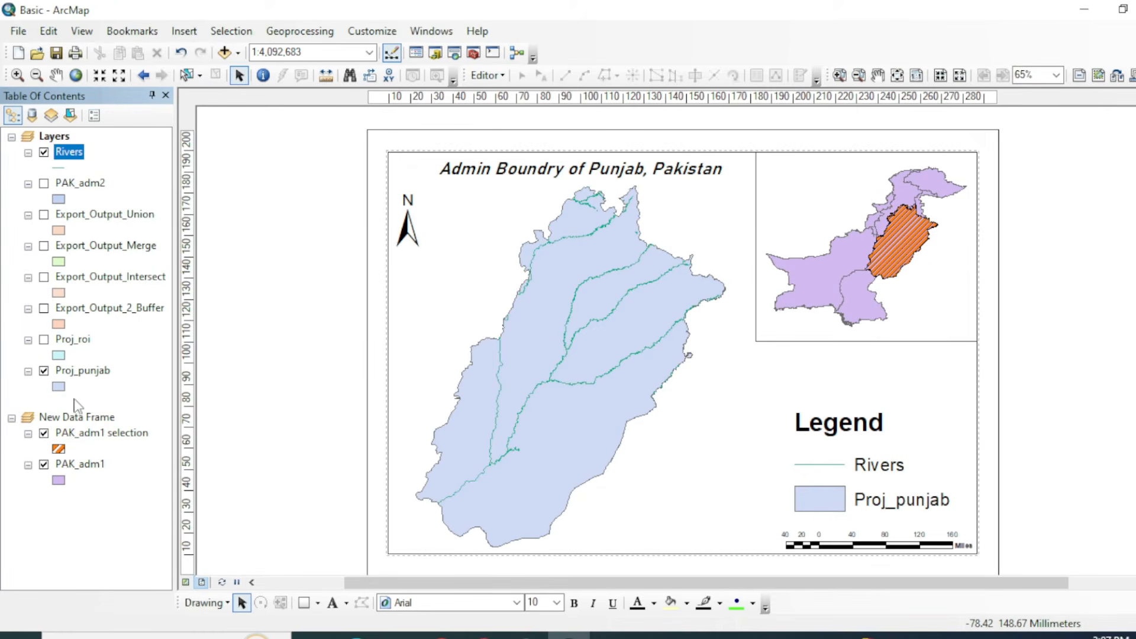
Rename the Proj_punjab layer as Boundry
{"action": "left_click", "coordinate": [81, 373]}
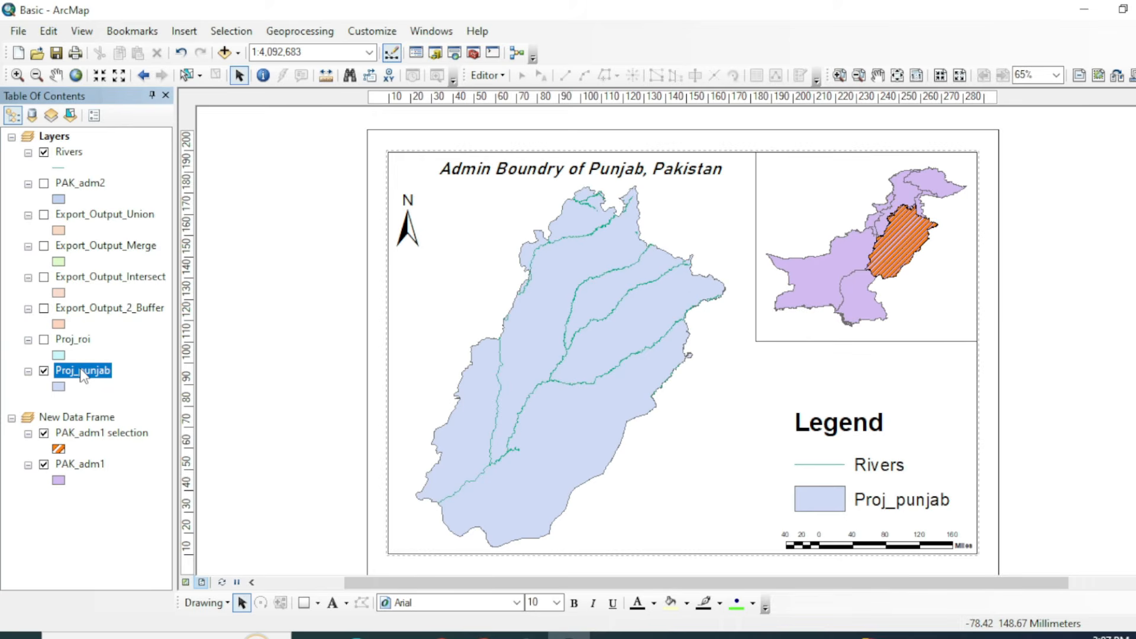
{"action": "left_click", "coordinate": [81, 372]}
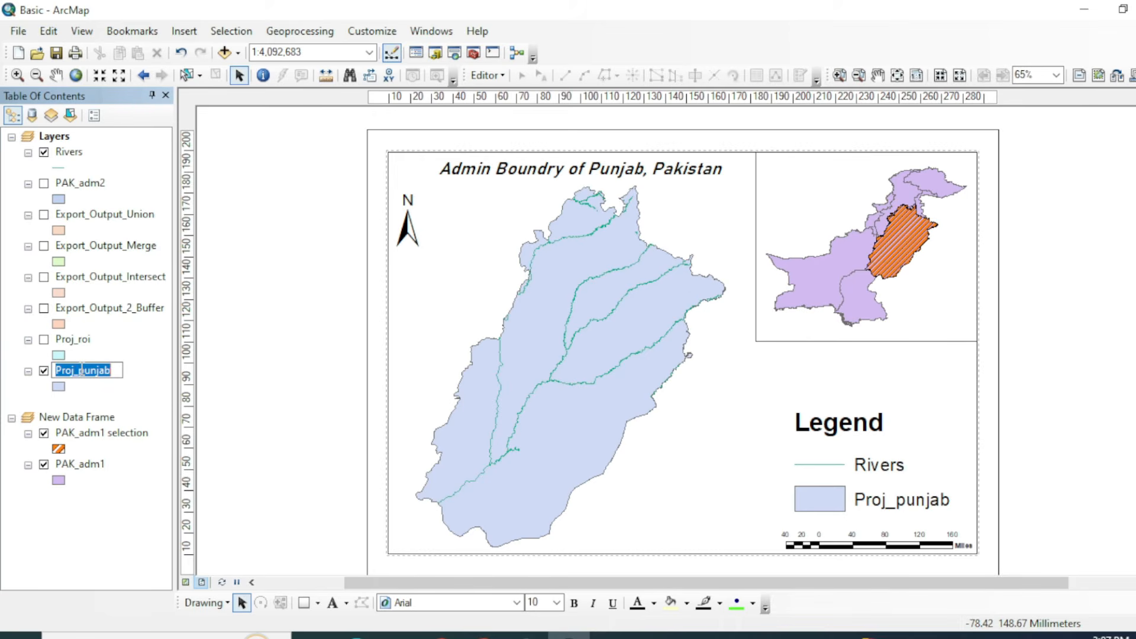
{"action": "type", "text": "Boundry"}
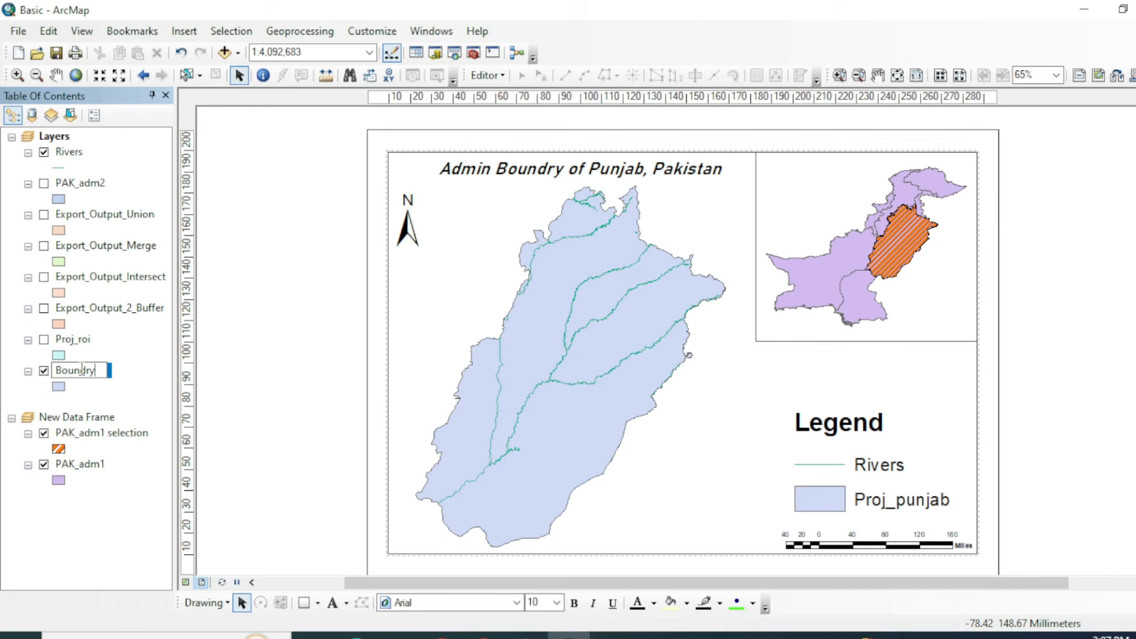
{"action": "key", "text": "Return"}
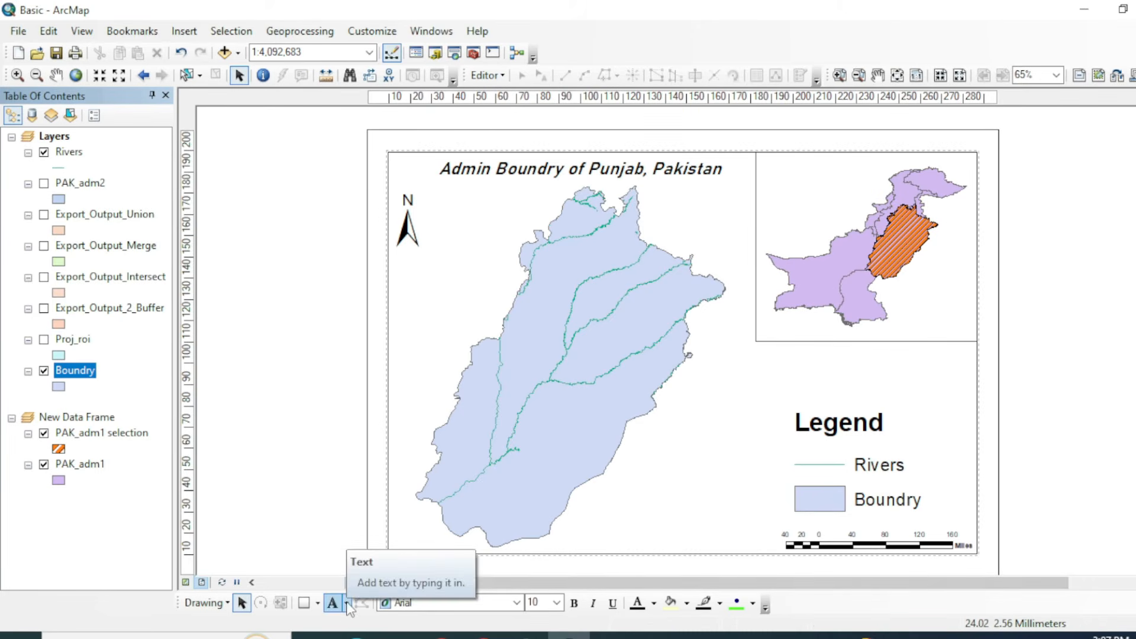
Draw a connector line about 127 mm long from the inset's hatched Punjab northern tip to the main Punjab map's northern tip
{"action": "left_click", "coordinate": [318, 603]}
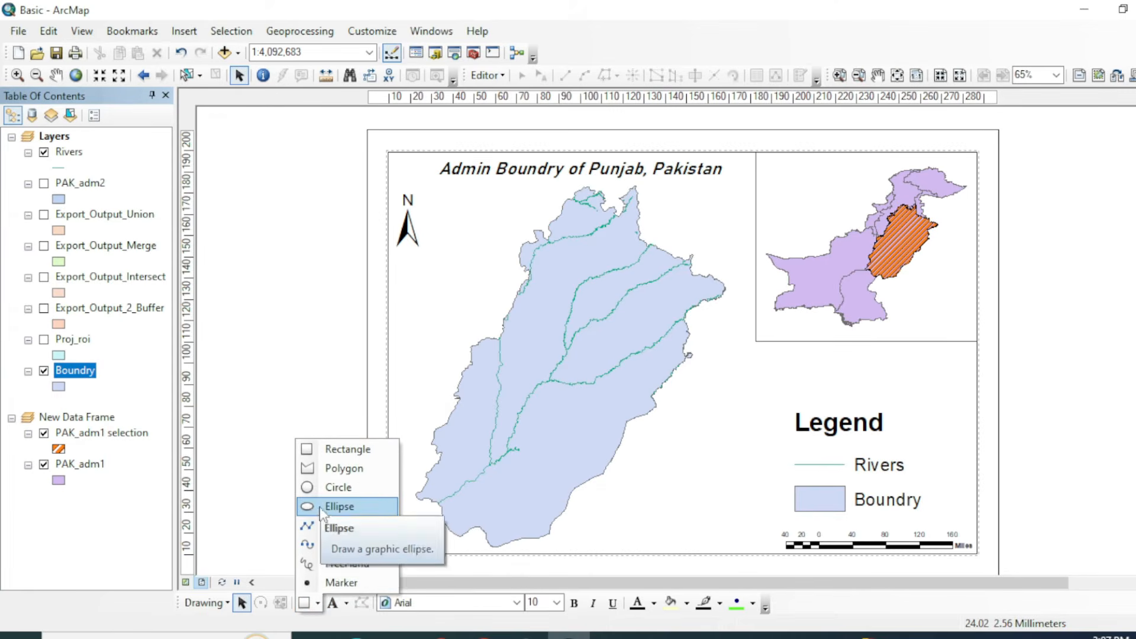
{"action": "left_click", "coordinate": [319, 543]}
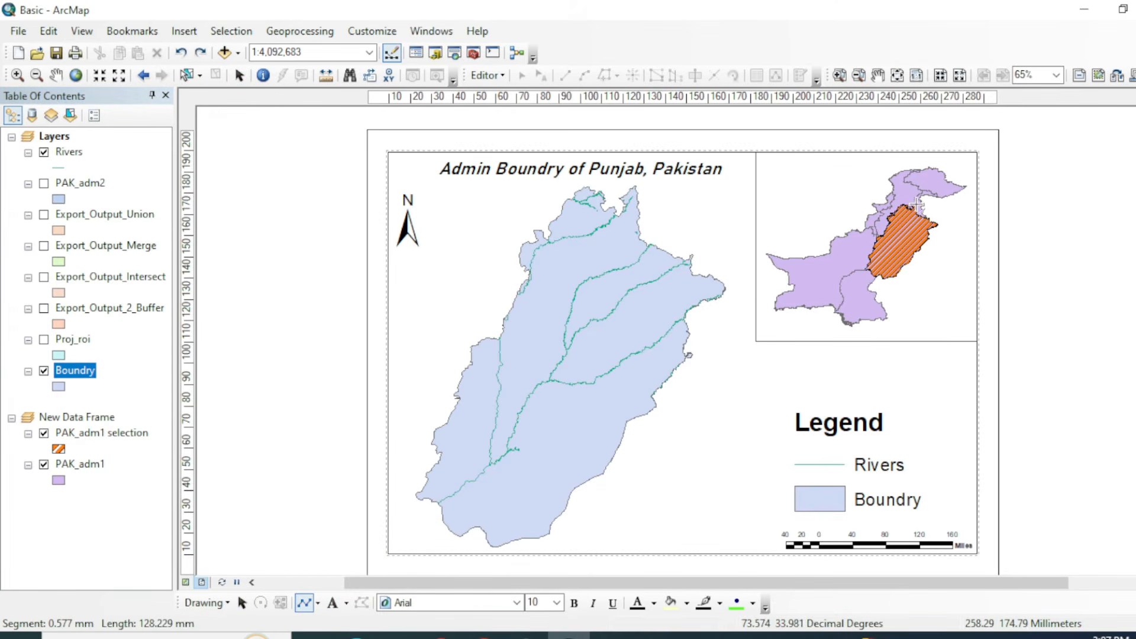
{"action": "double_click", "coordinate": [635, 187]}
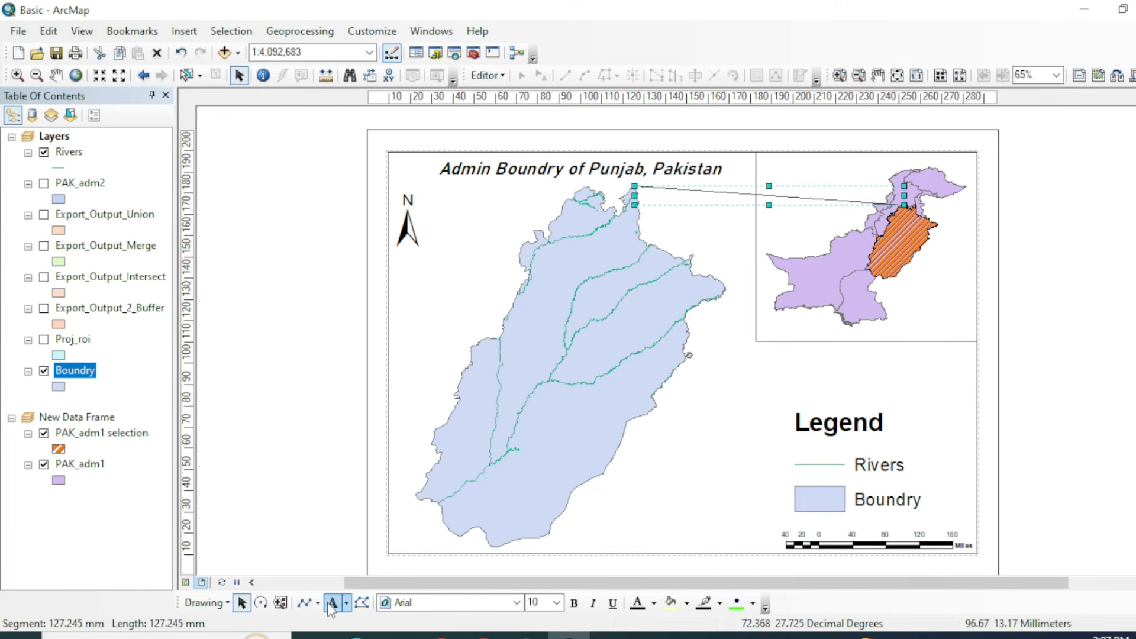
Draw a second connector line from the southern end of the inset's hatched Punjab to the main Punjab map's southeastern edge
{"action": "left_click", "coordinate": [305, 603]}
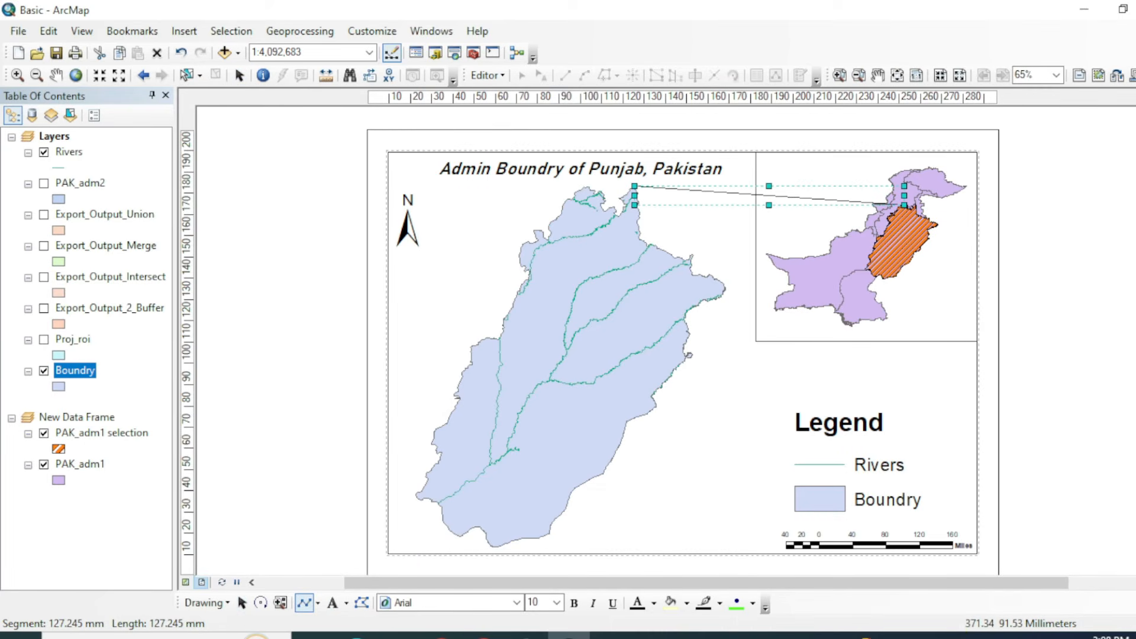
{"action": "scroll", "coordinate": [907, 280], "scroll_direction": "down", "scroll_amount": 1}
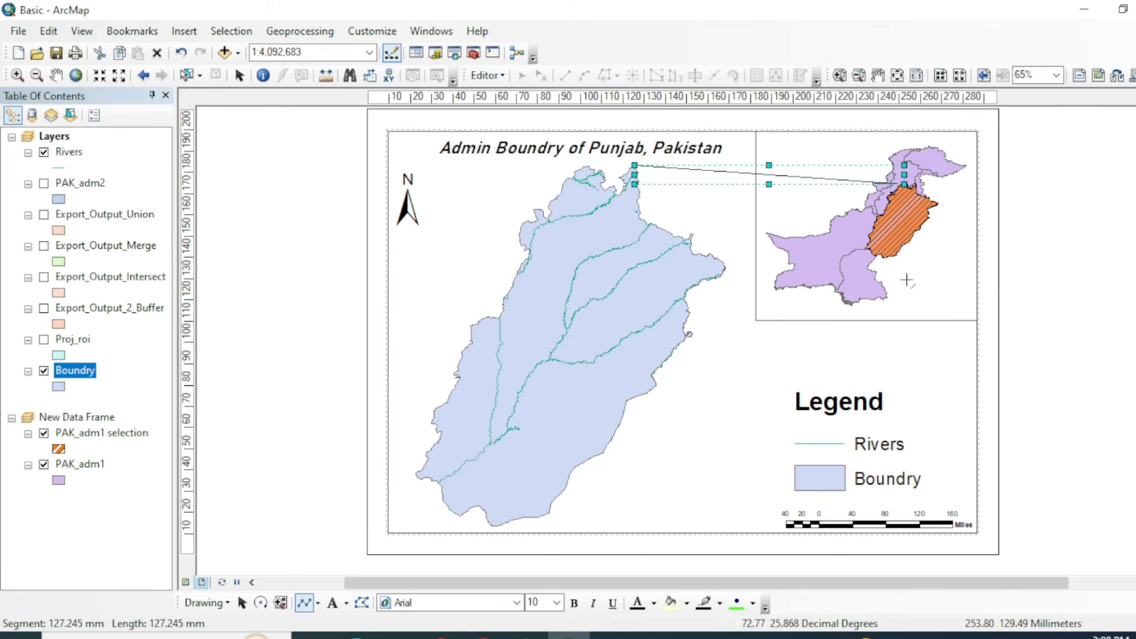
{"action": "left_click", "coordinate": [886, 257]}
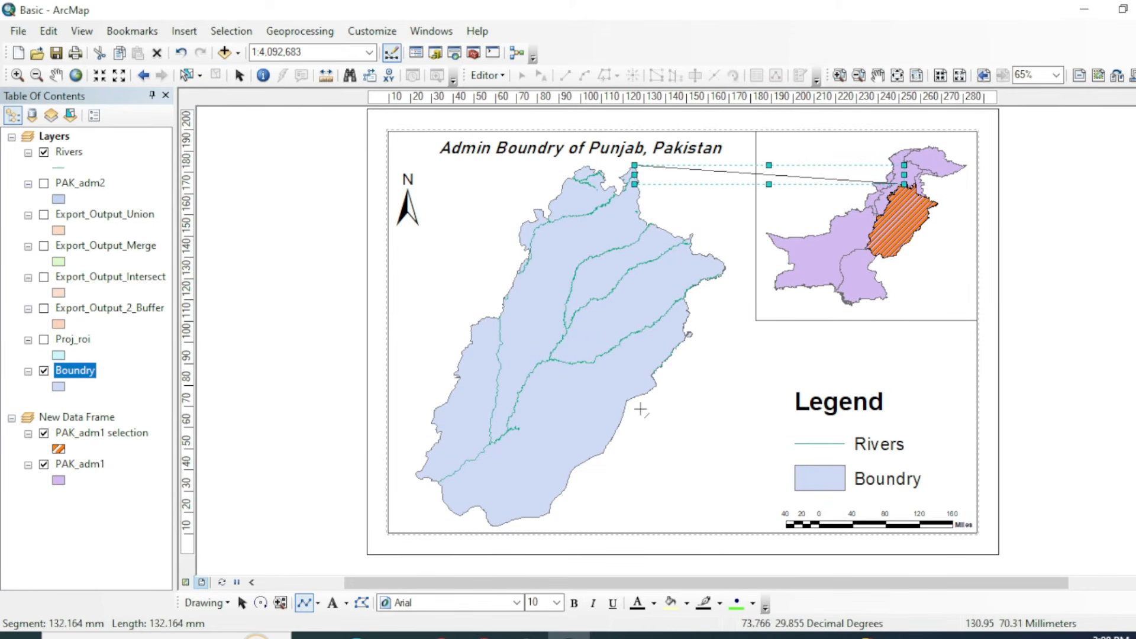
{"action": "double_click", "coordinate": [602, 453]}
{"action": "left_click", "coordinate": [1063, 340]}
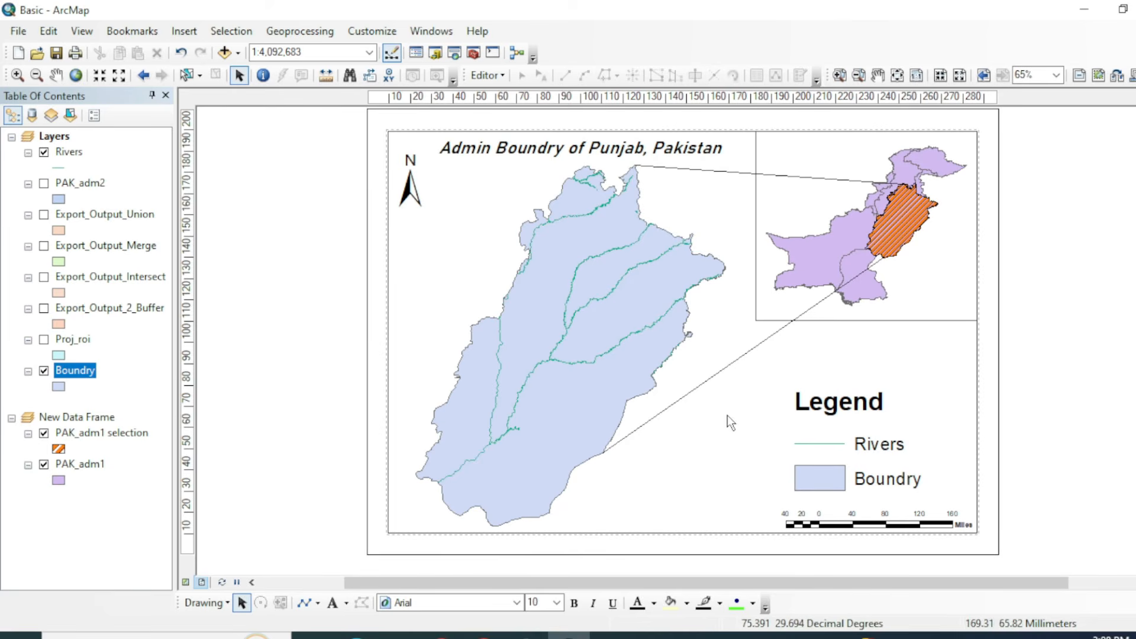
Add a graticule with labels to the main data frame, with parallels every 1 degree and meridians every 5 degrees
{"action": "right_click", "coordinate": [728, 416]}
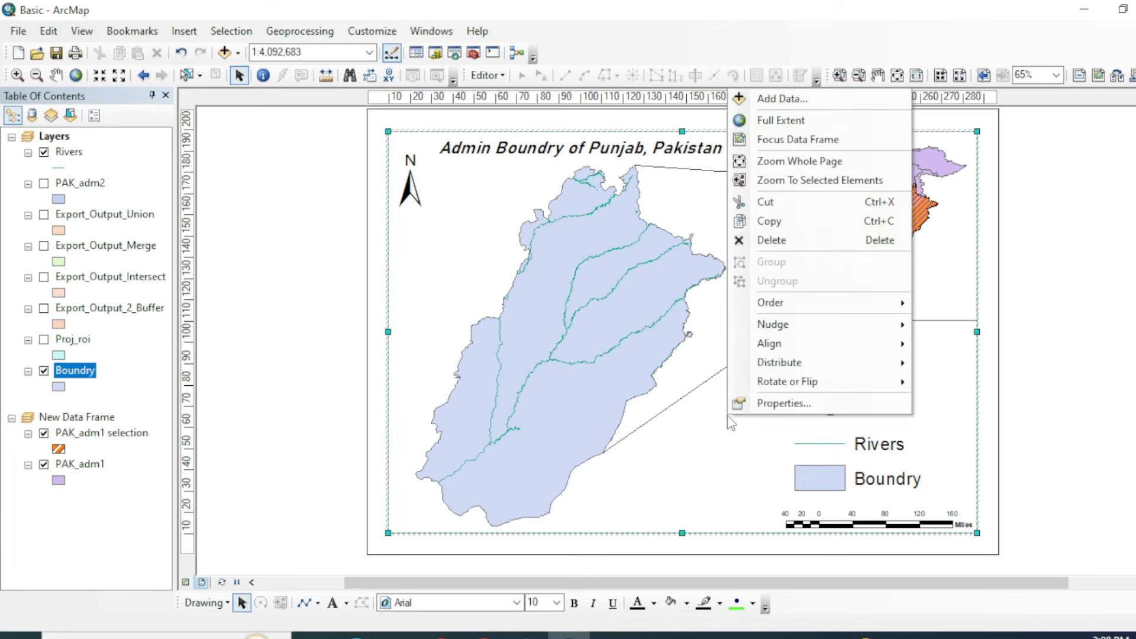
{"action": "left_click", "coordinate": [783, 406]}
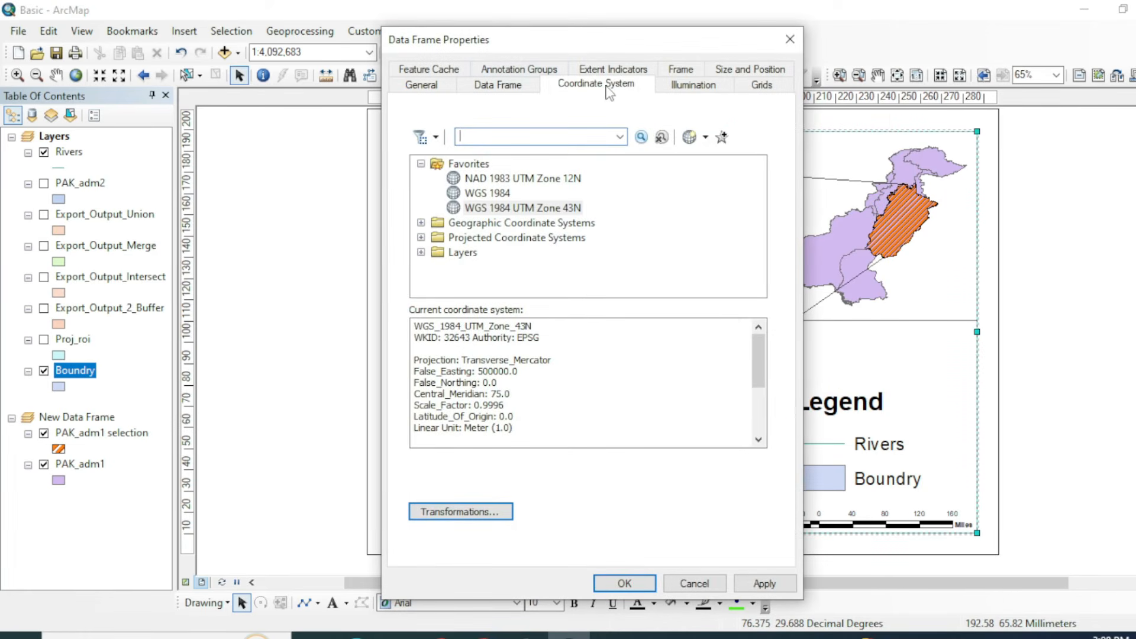
{"action": "left_click", "coordinate": [763, 85]}
{"action": "left_click", "coordinate": [660, 142]}
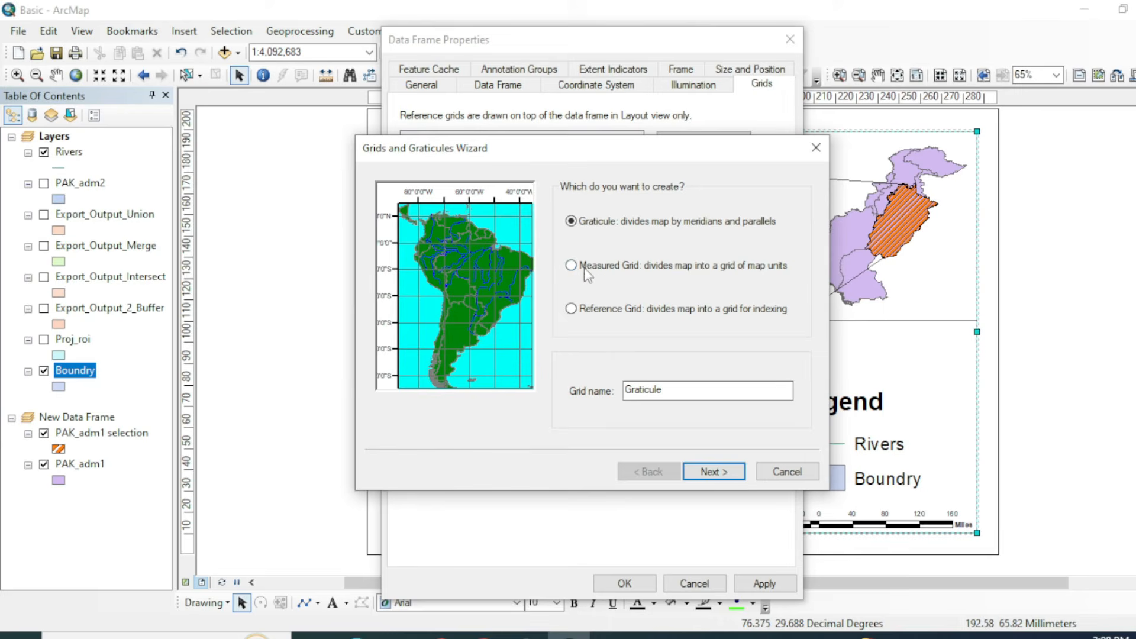
{"action": "left_click", "coordinate": [712, 473]}
{"action": "left_click", "coordinate": [711, 472]}
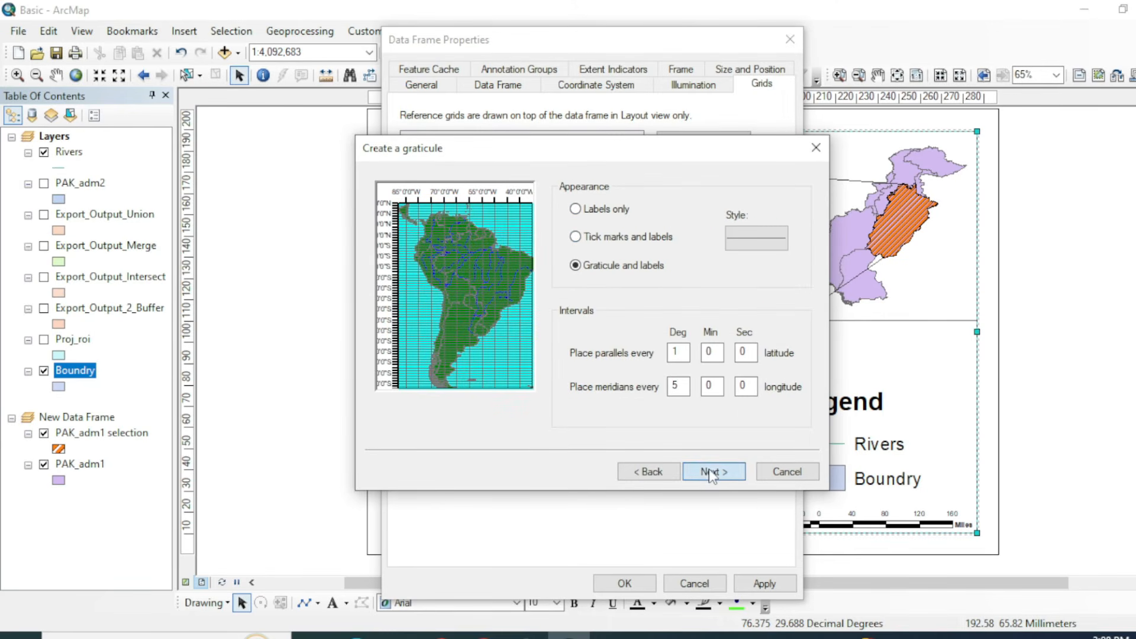
{"action": "left_click", "coordinate": [723, 472]}
{"action": "left_click", "coordinate": [715, 472]}
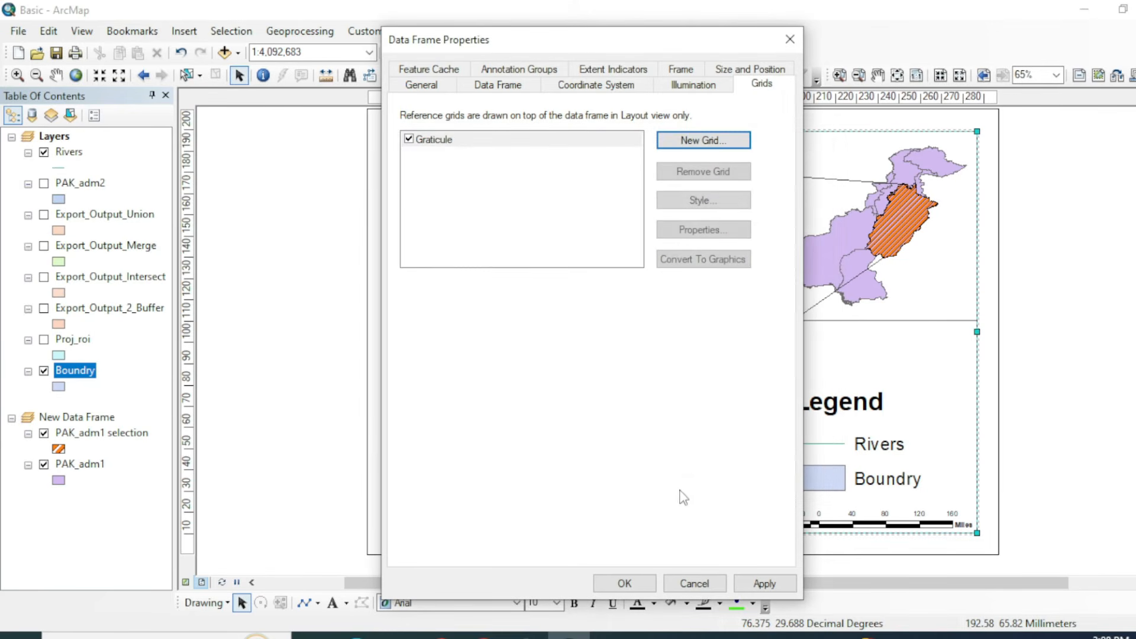
{"action": "left_click", "coordinate": [623, 583]}
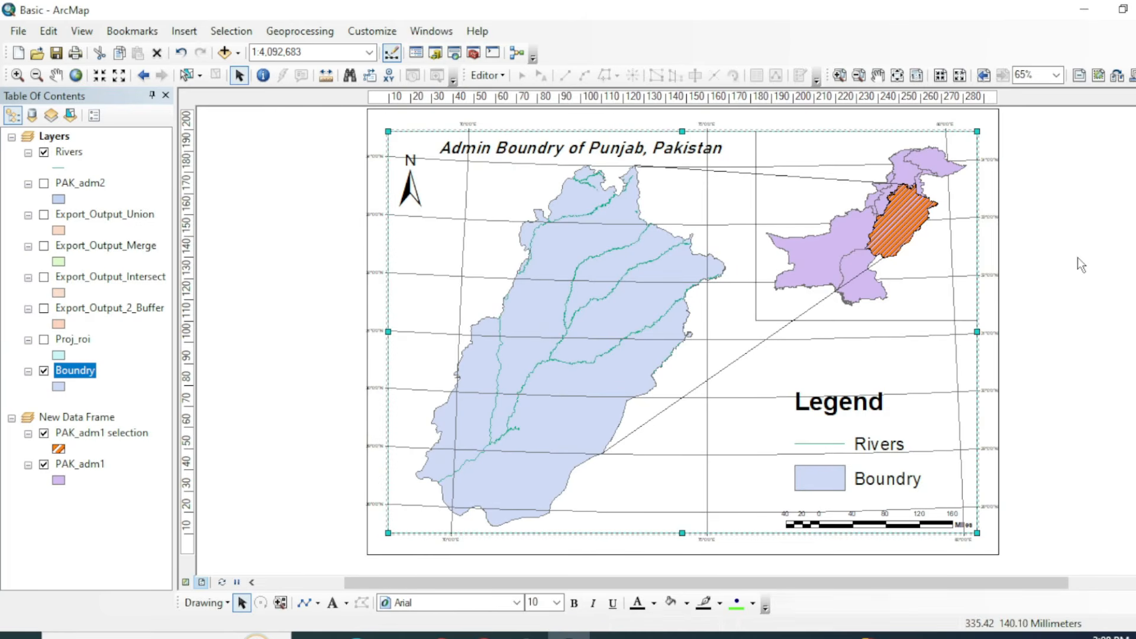
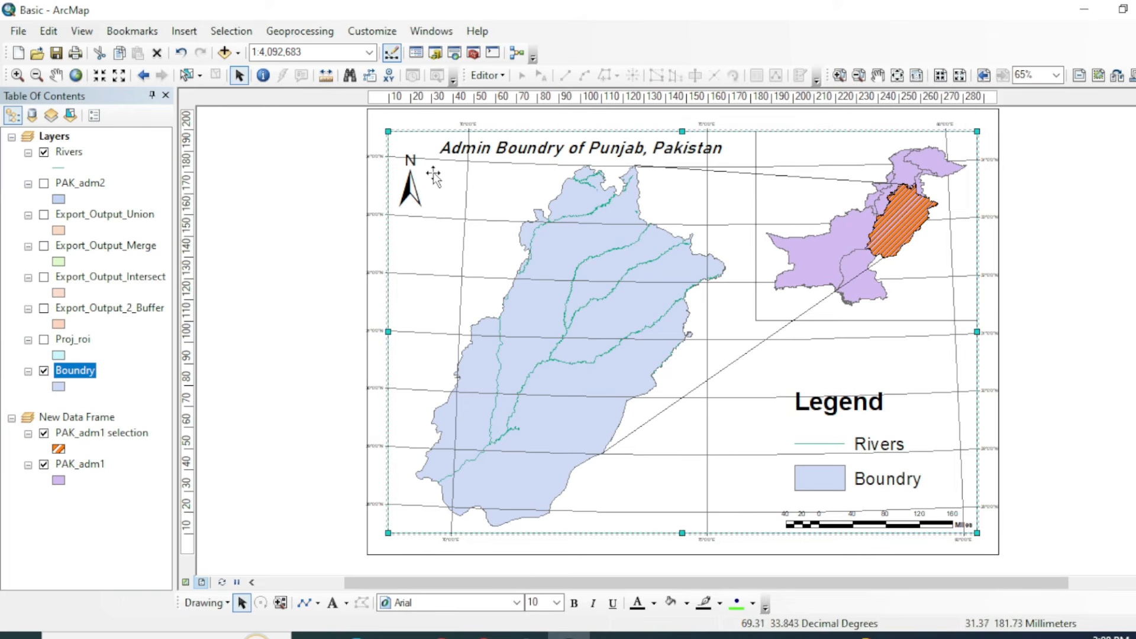
Set the main data frame's graticule to show no lines or ticks, keeping only its labels
{"action": "right_click", "coordinate": [739, 388]}
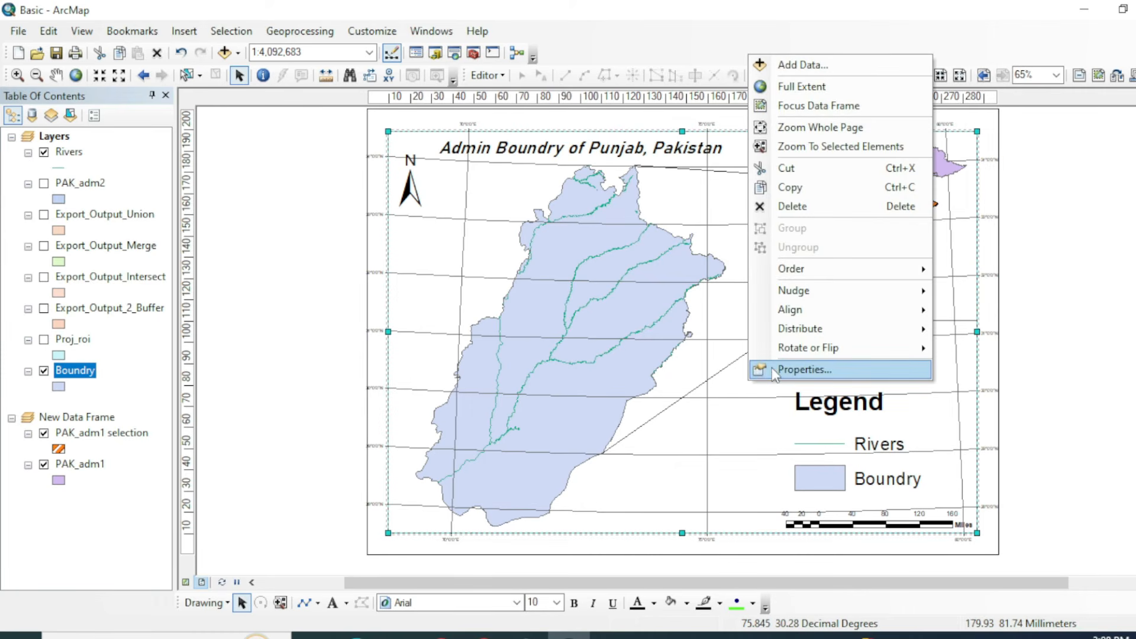
{"action": "left_click", "coordinate": [772, 370]}
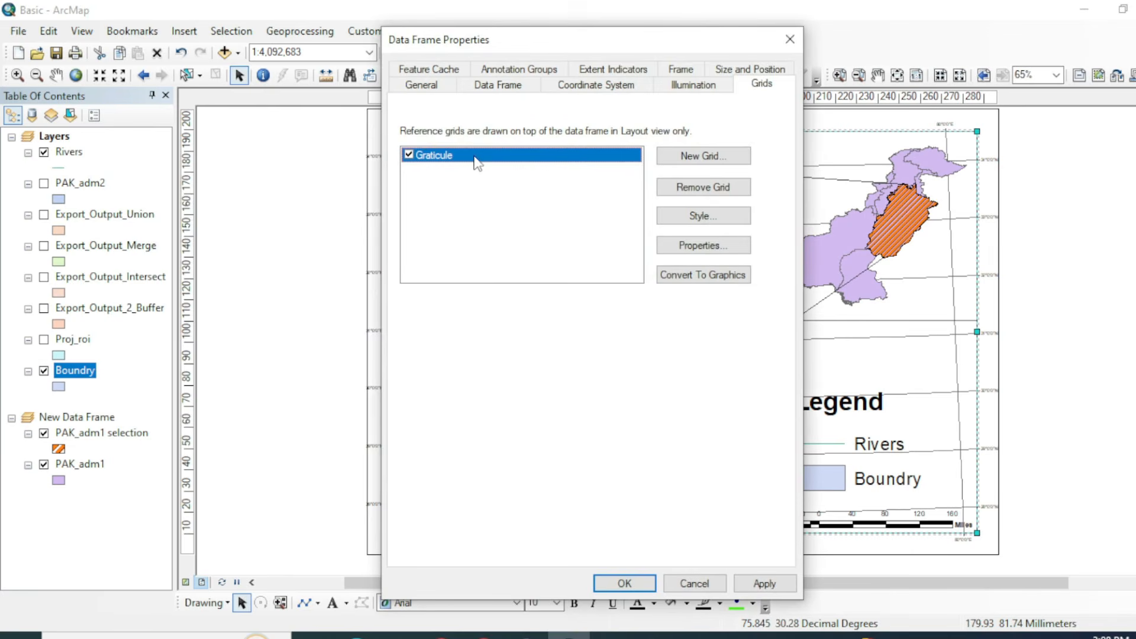
{"action": "left_click", "coordinate": [527, 199]}
{"action": "left_click", "coordinate": [681, 247]}
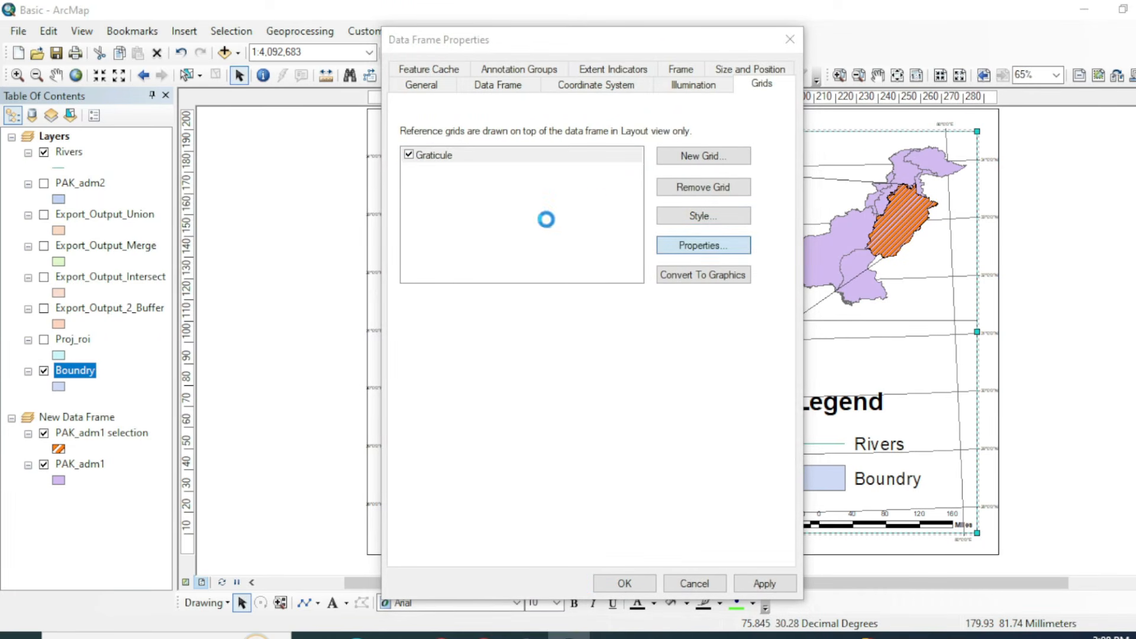
{"action": "left_click", "coordinate": [536, 129]}
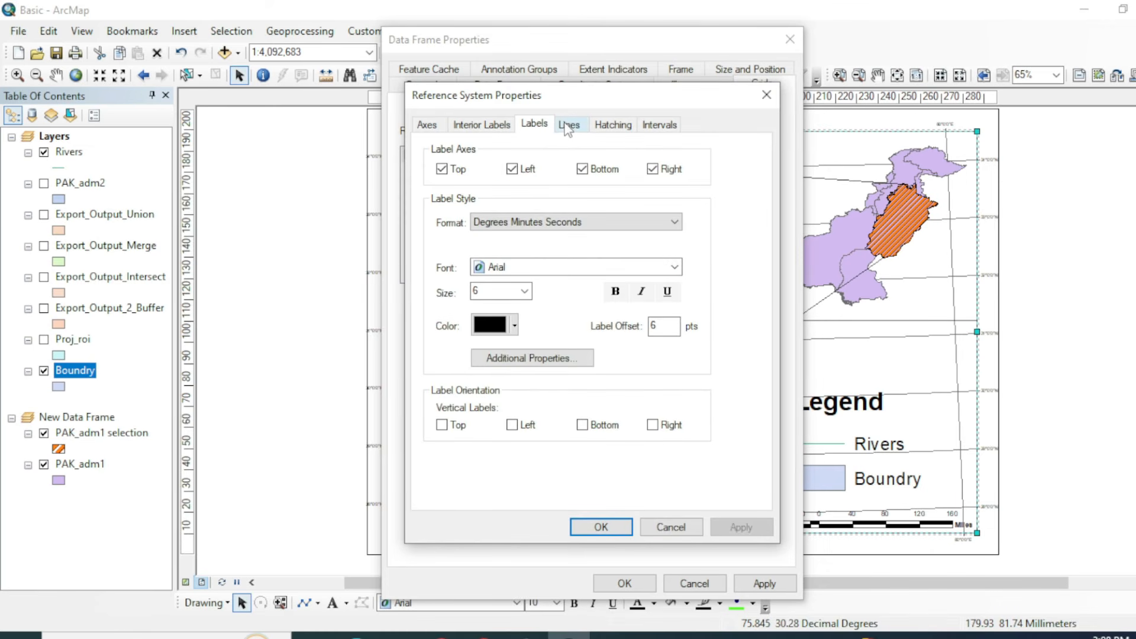
{"action": "left_click", "coordinate": [569, 127]}
{"action": "left_click", "coordinate": [450, 212]}
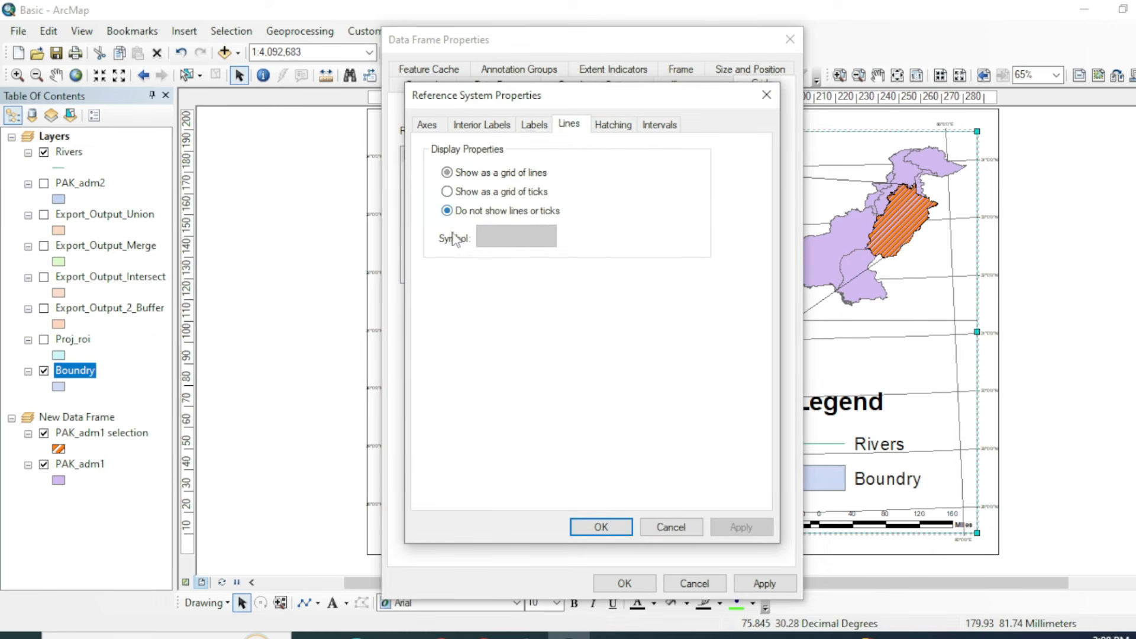
{"action": "left_click", "coordinate": [598, 527]}
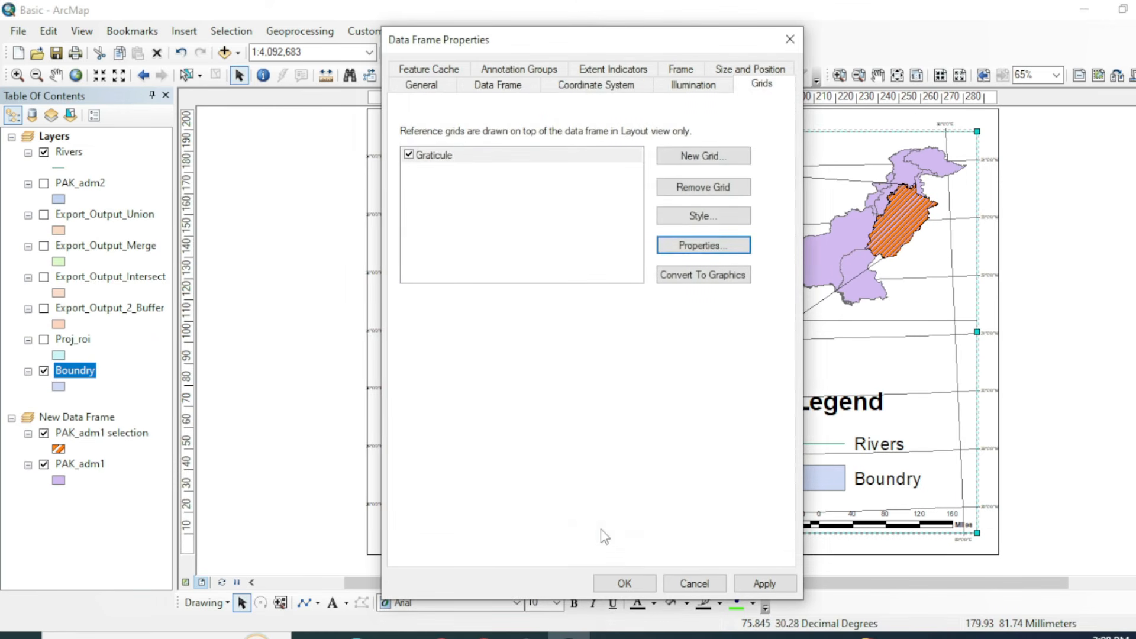
{"action": "left_click", "coordinate": [616, 583]}
{"action": "left_click", "coordinate": [1107, 333]}
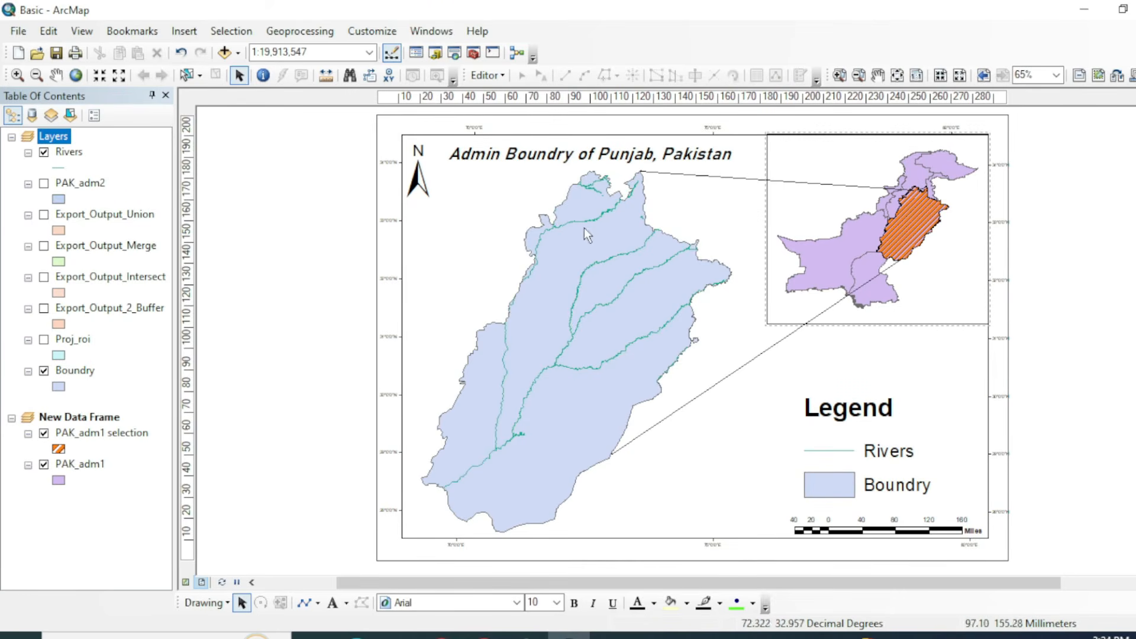
Apply the Linear Gradient background to the main data frame
{"action": "right_click", "coordinate": [746, 414]}
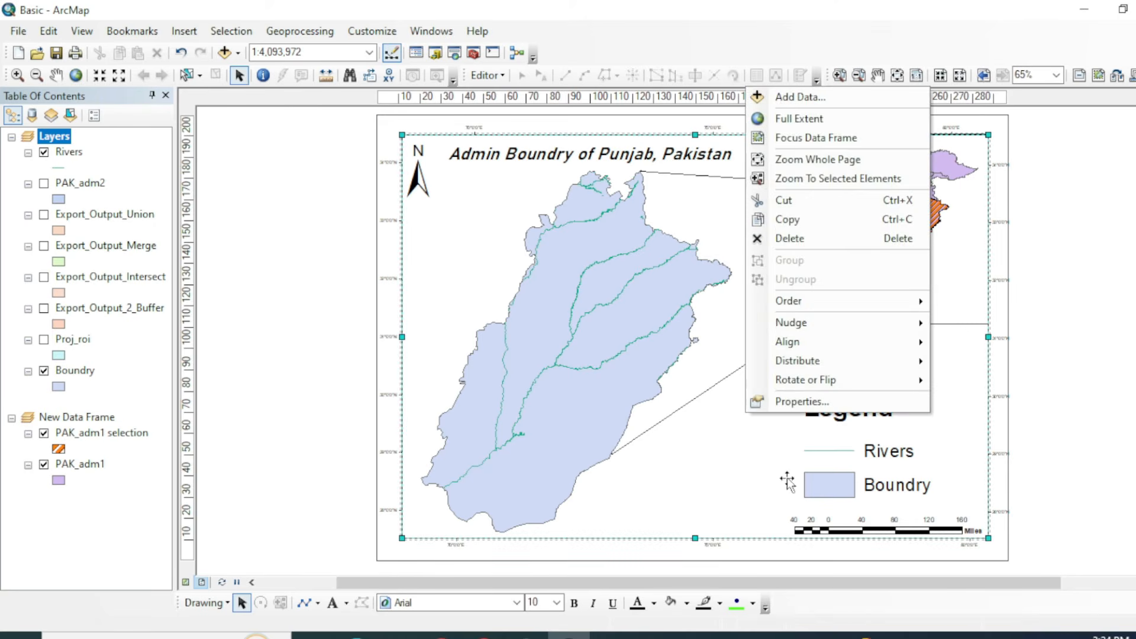
{"action": "left_click", "coordinate": [794, 405]}
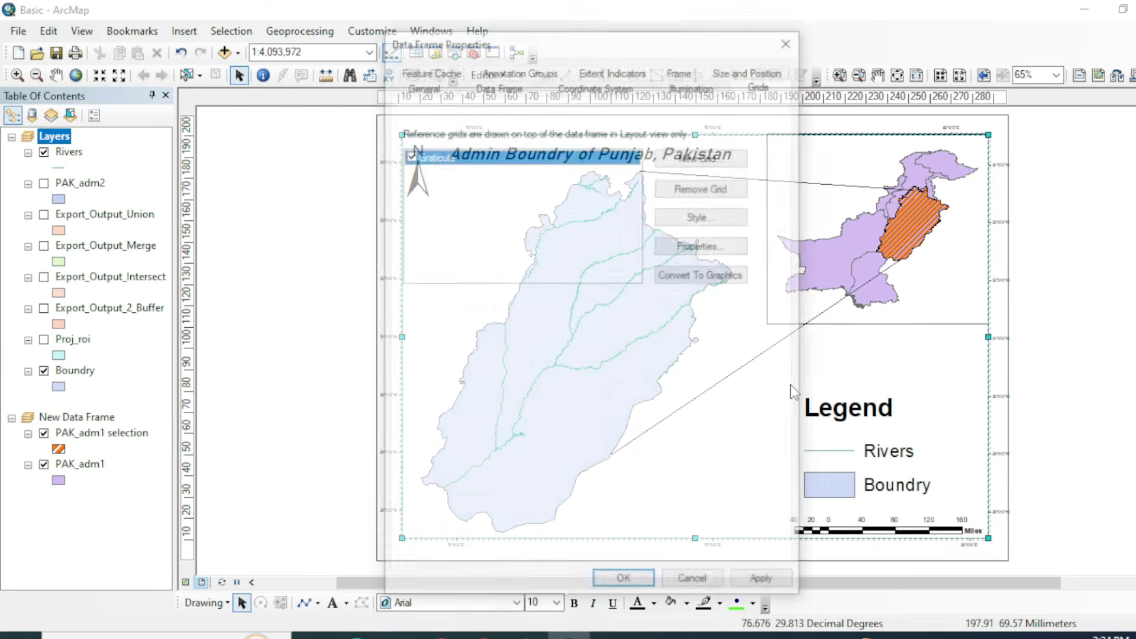
{"action": "left_click", "coordinate": [485, 87]}
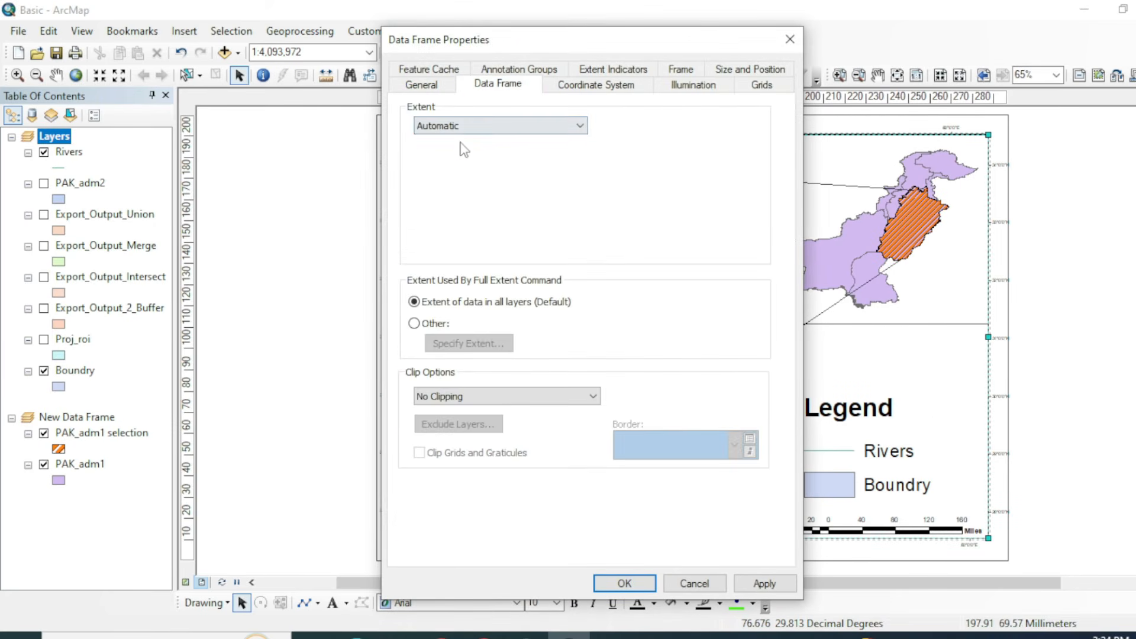
{"action": "left_click", "coordinate": [681, 69]}
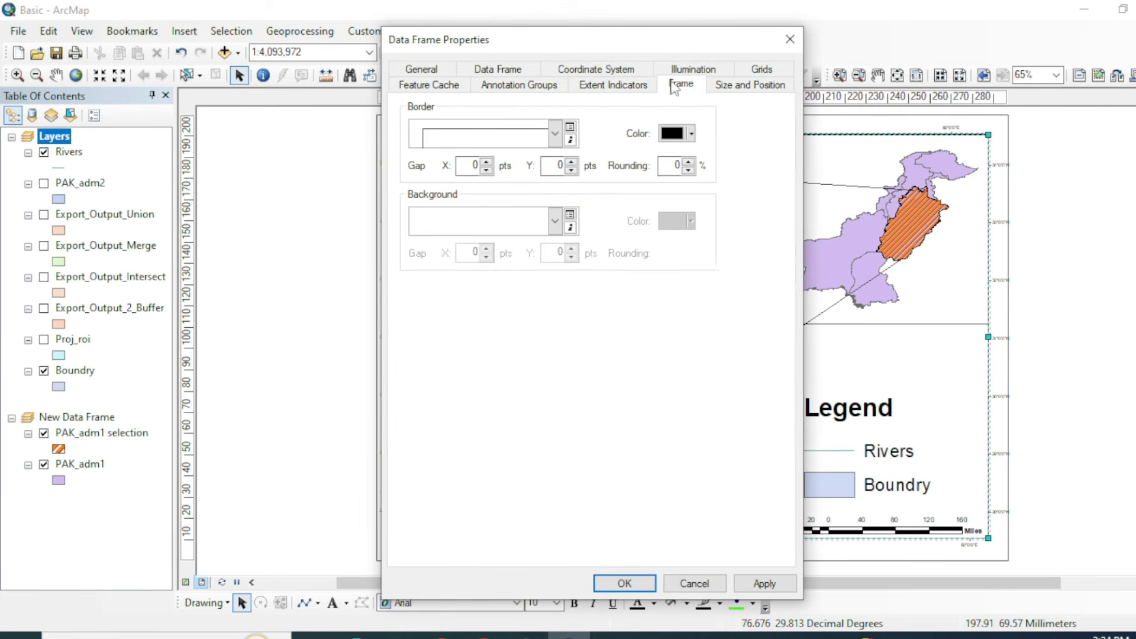
{"action": "left_click", "coordinate": [554, 221]}
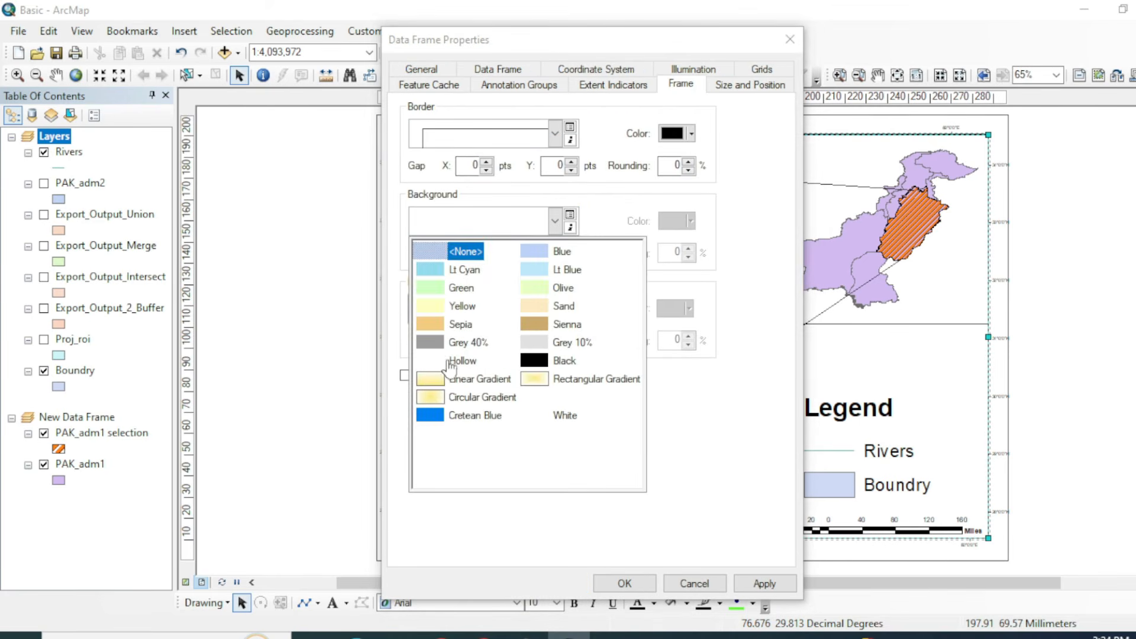
{"action": "left_click", "coordinate": [469, 381]}
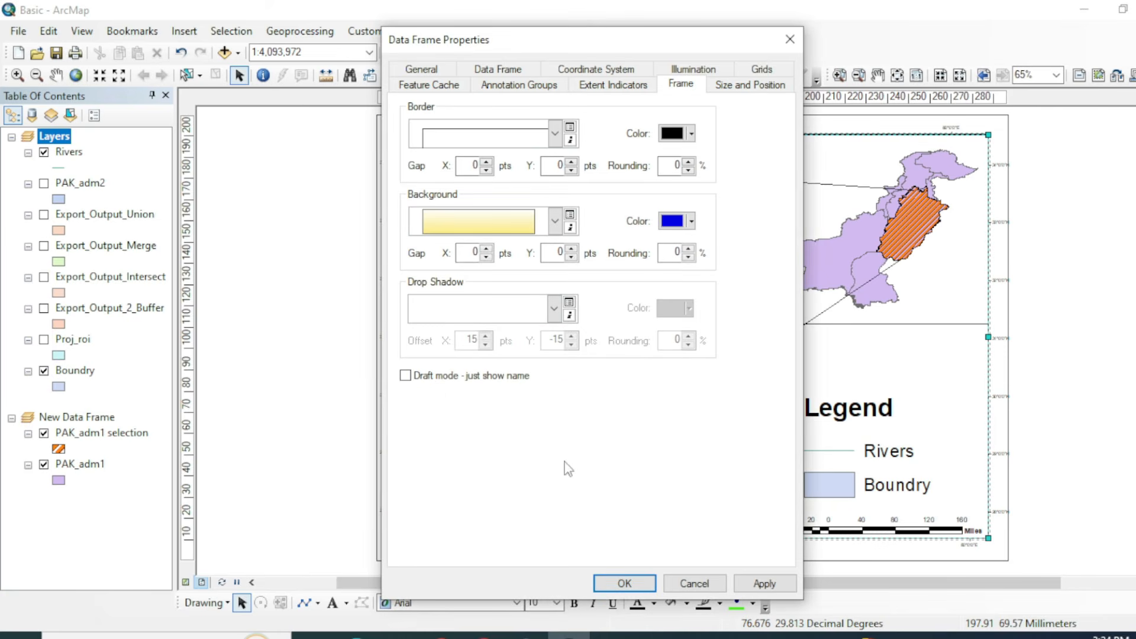
{"action": "left_click", "coordinate": [625, 583]}
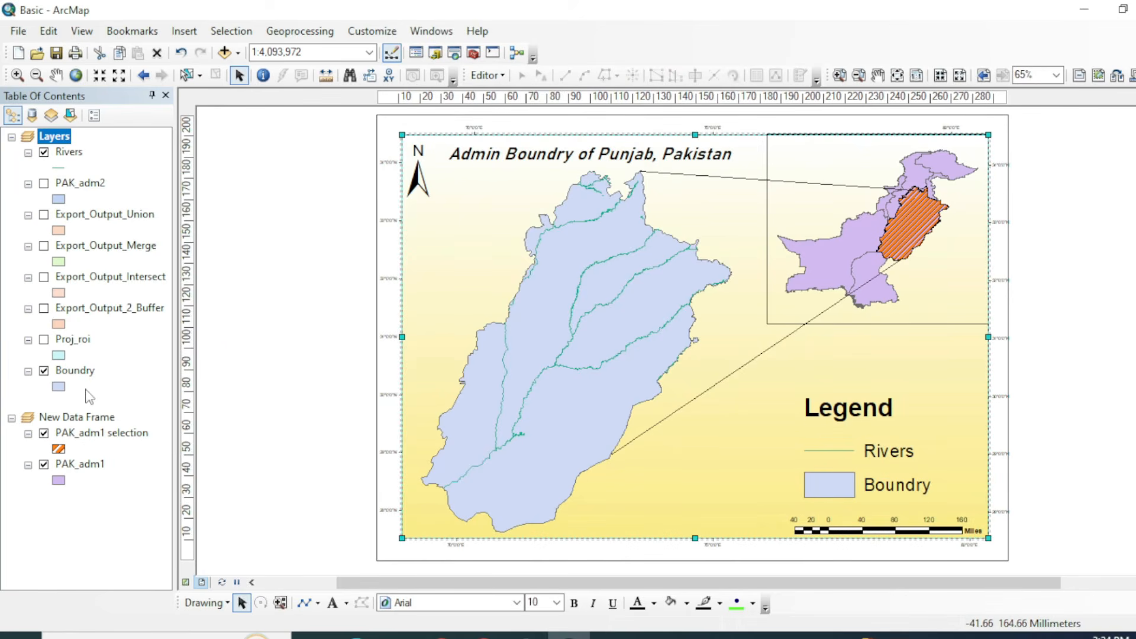
Turn on feature labels for the Boundry layer
{"action": "right_click", "coordinate": [75, 373]}
{"action": "left_click", "coordinate": [142, 195]}
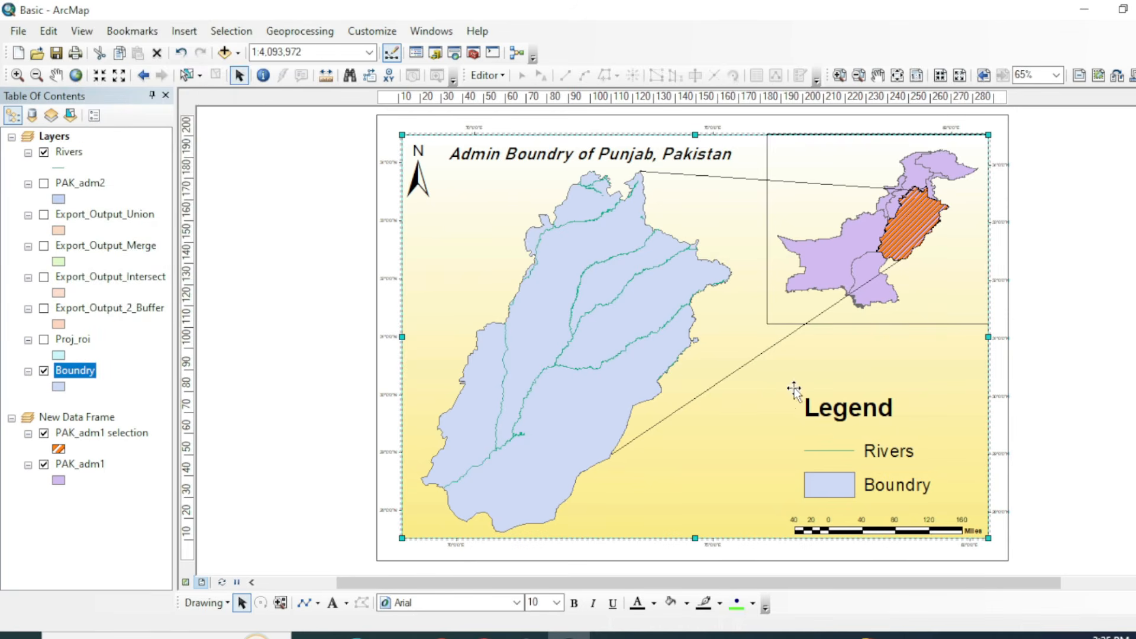
Label the features of the Rivers layer by name in bold text at size 14
{"action": "right_click", "coordinate": [72, 155]}
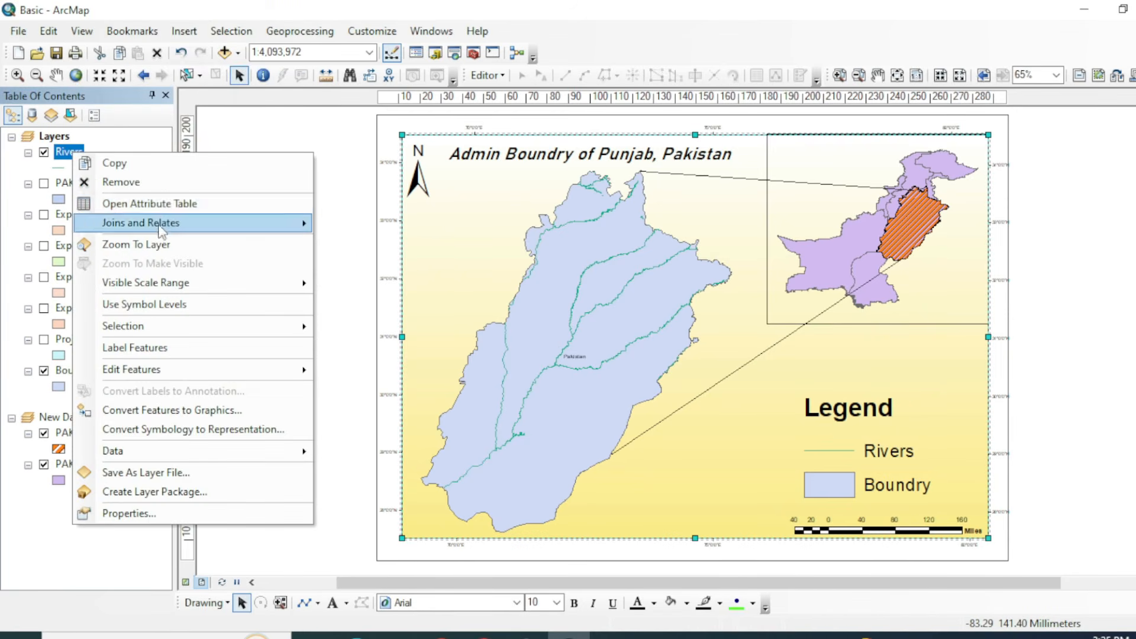
{"action": "left_click", "coordinate": [129, 513]}
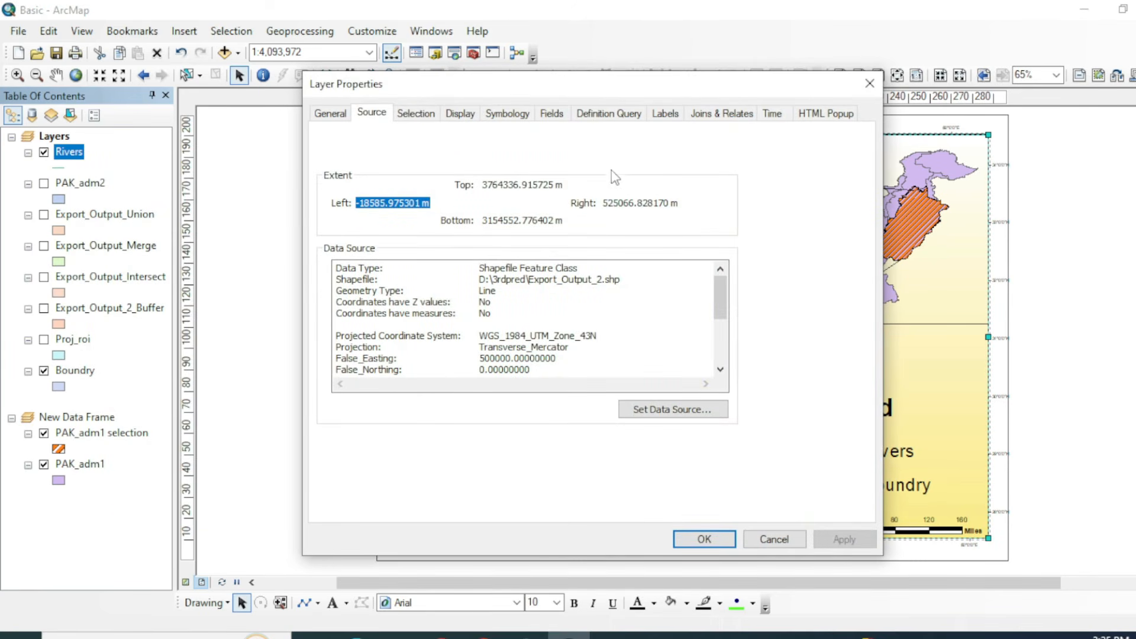
{"action": "left_click", "coordinate": [661, 113]}
{"action": "left_click", "coordinate": [340, 137]}
{"action": "left_click", "coordinate": [585, 320]}
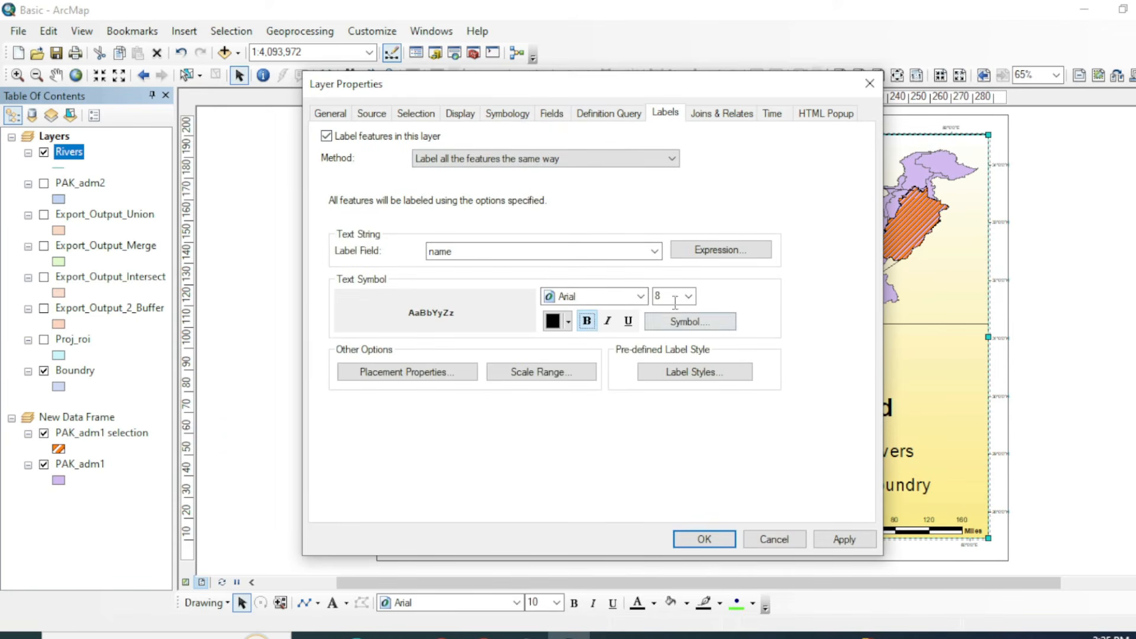
{"action": "left_click", "coordinate": [688, 296]}
{"action": "left_click", "coordinate": [663, 371]}
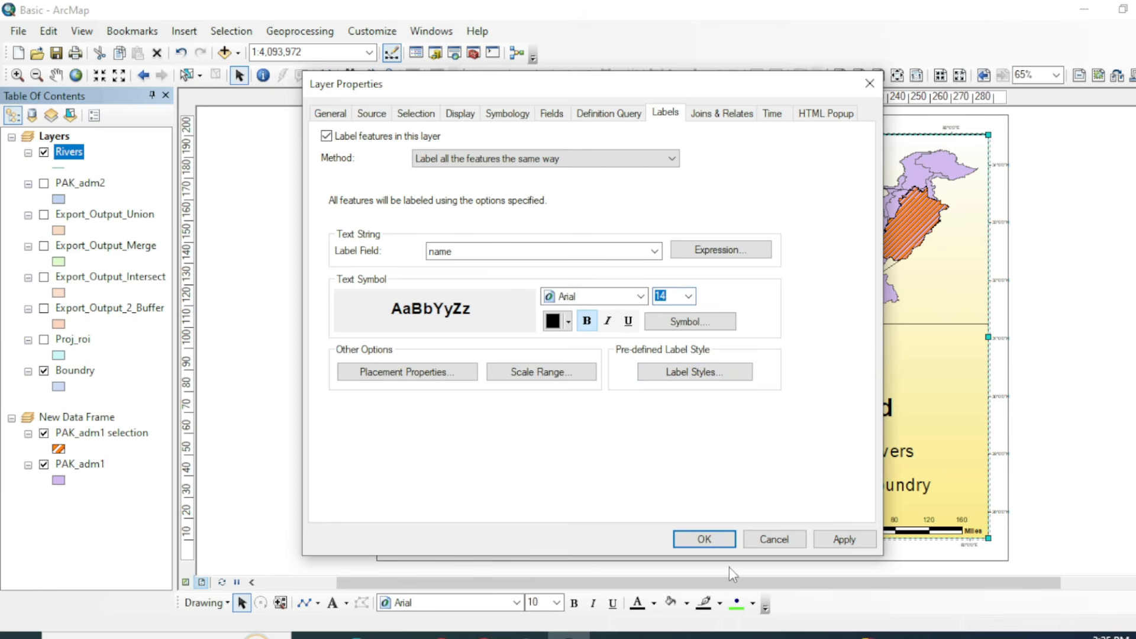
{"action": "left_click", "coordinate": [726, 541]}
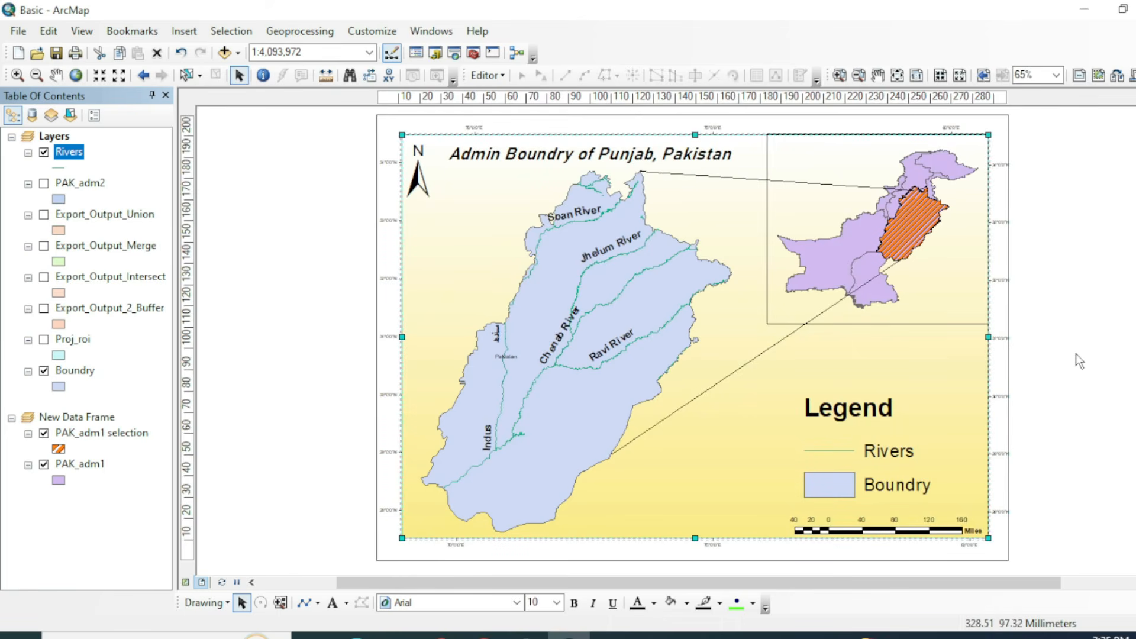
{"action": "left_click", "coordinate": [1090, 346]}
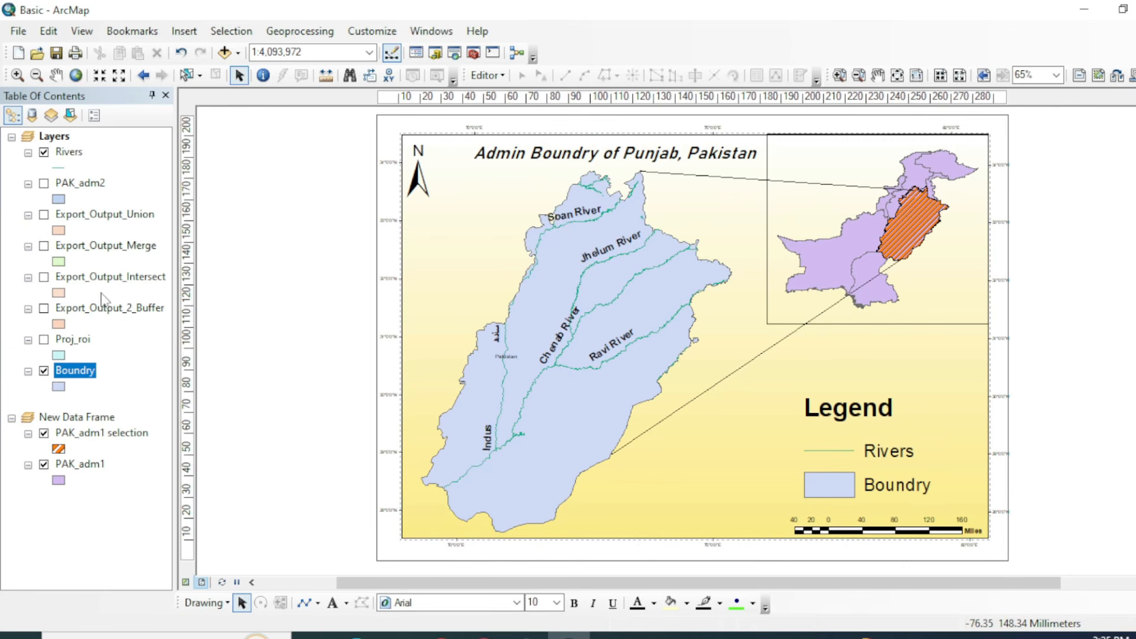
Turn off feature labels for both the Boundry and Rivers layers
{"action": "right_click", "coordinate": [74, 383]}
{"action": "right_click", "coordinate": [83, 371]}
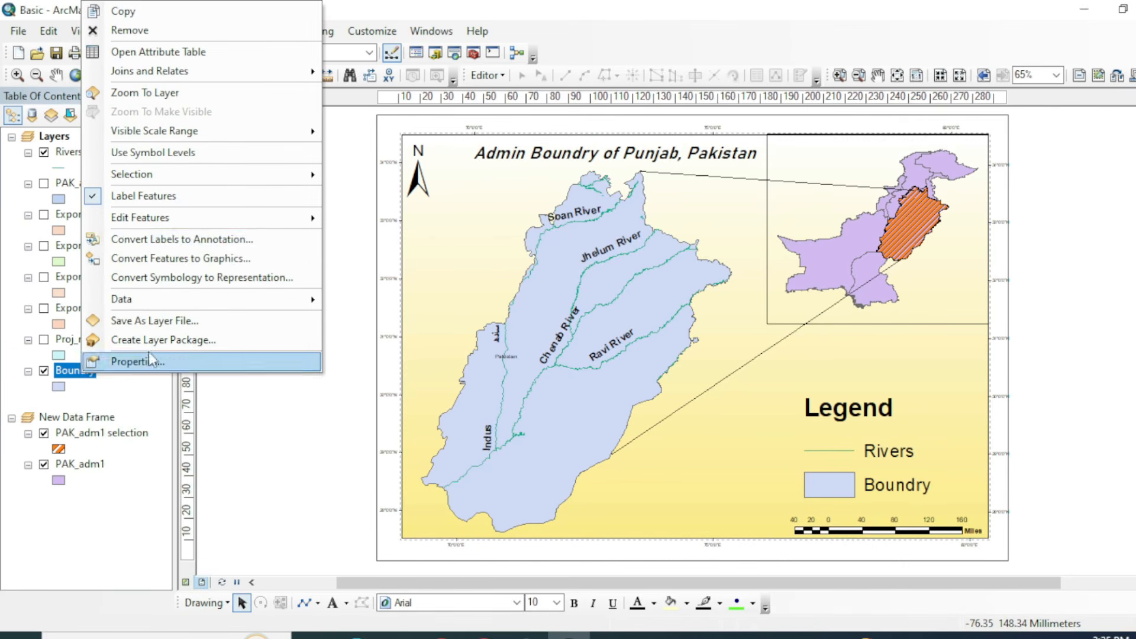
{"action": "left_click", "coordinate": [129, 204]}
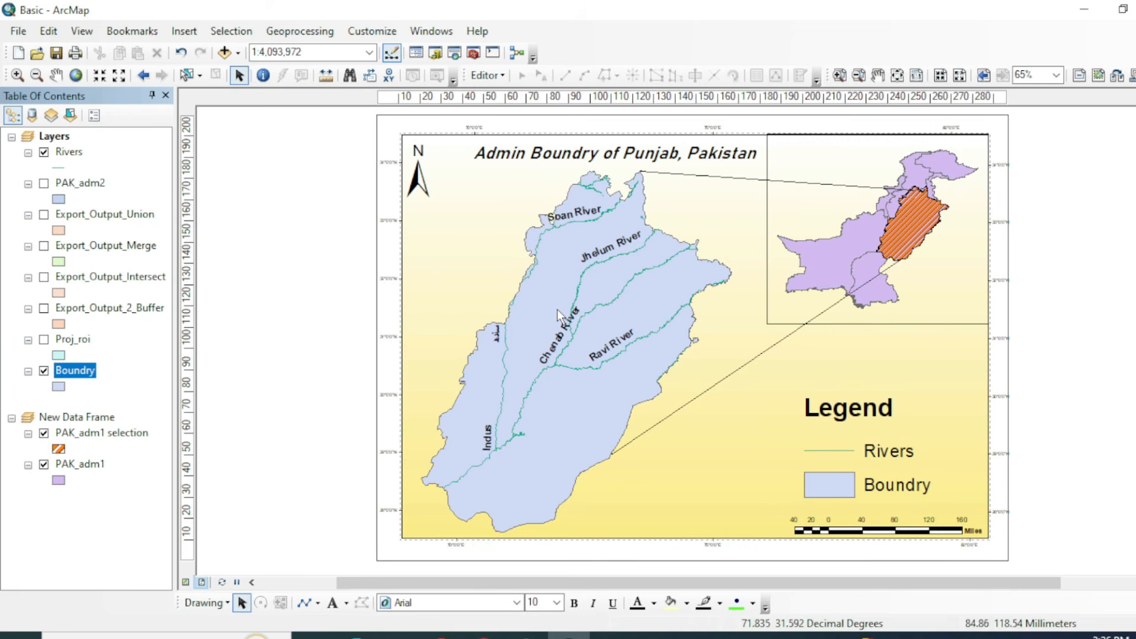
{"action": "right_click", "coordinate": [77, 153]}
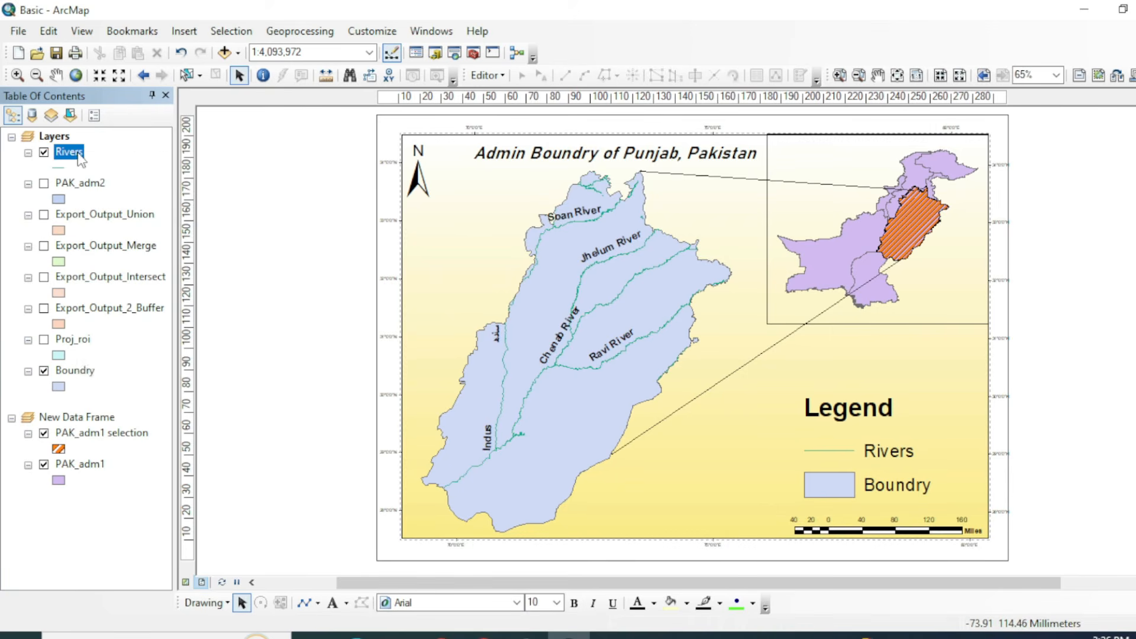
{"action": "left_click", "coordinate": [153, 348]}
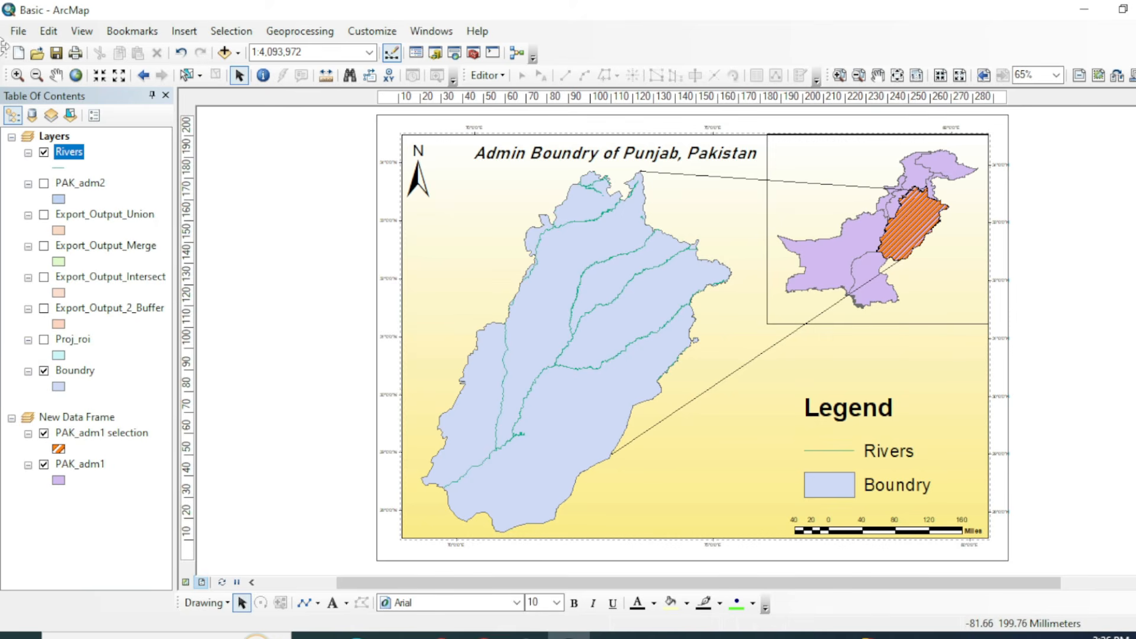
Export the map layout to the Desktop as a JPEG named Basic at 96 dpi
{"action": "left_click", "coordinate": [16, 34]}
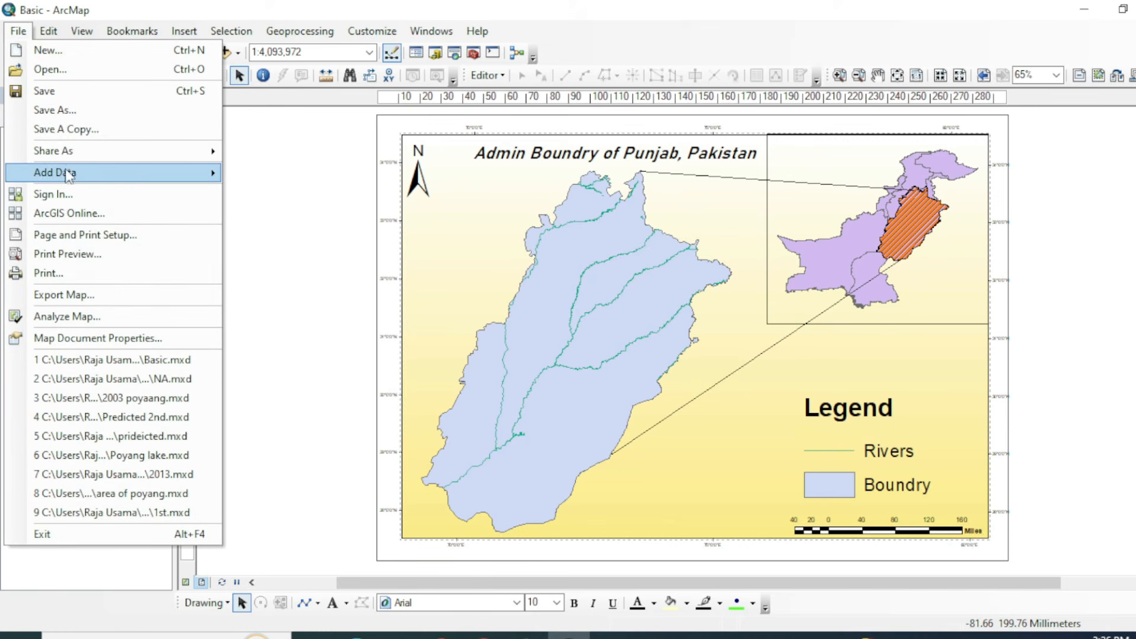
{"action": "mouse_move", "coordinate": [74, 173]}
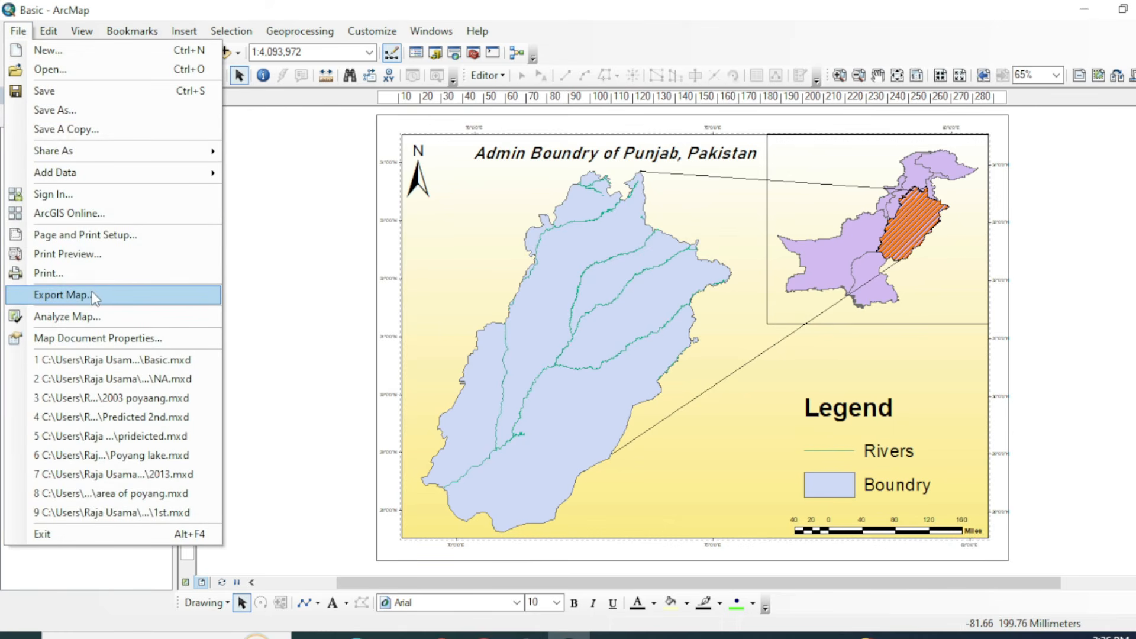
{"action": "left_click", "coordinate": [93, 296]}
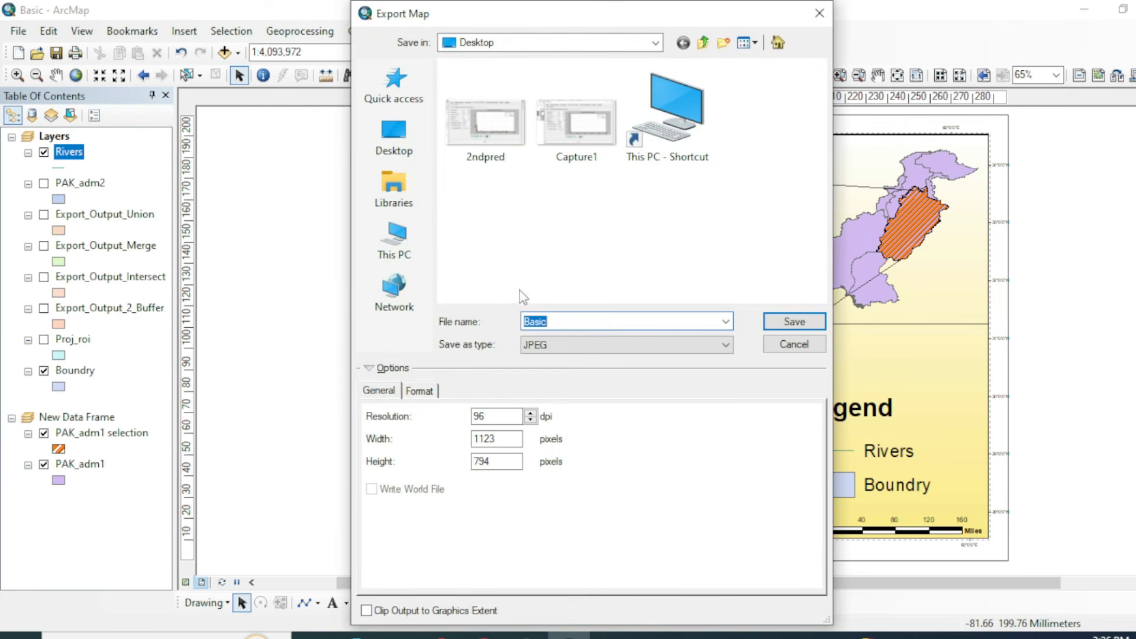
{"action": "left_click", "coordinate": [783, 325]}
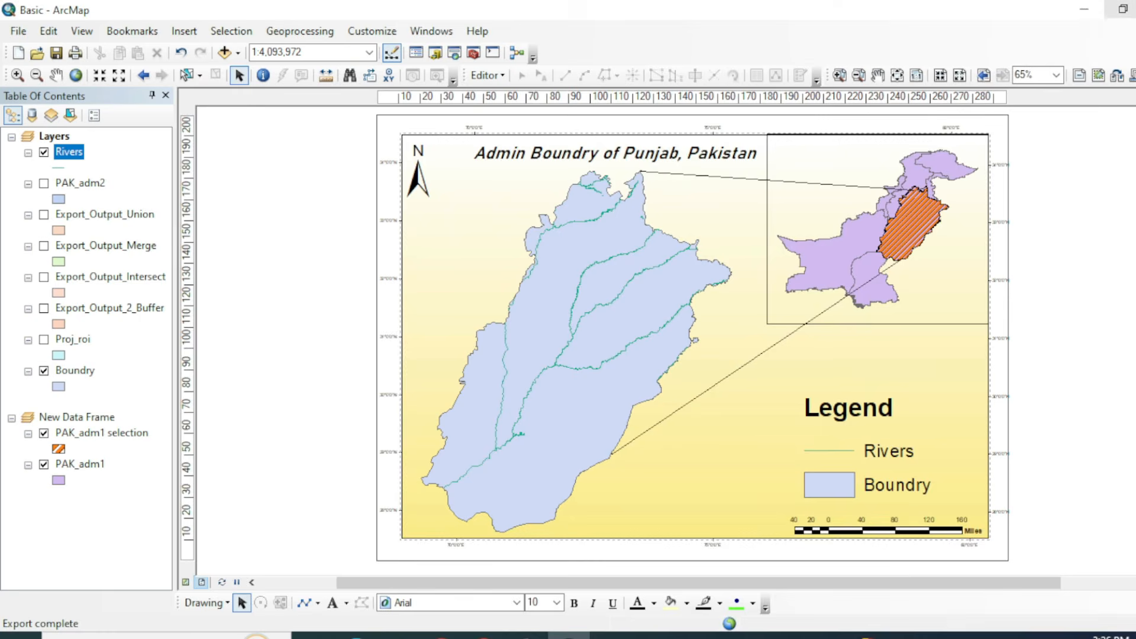